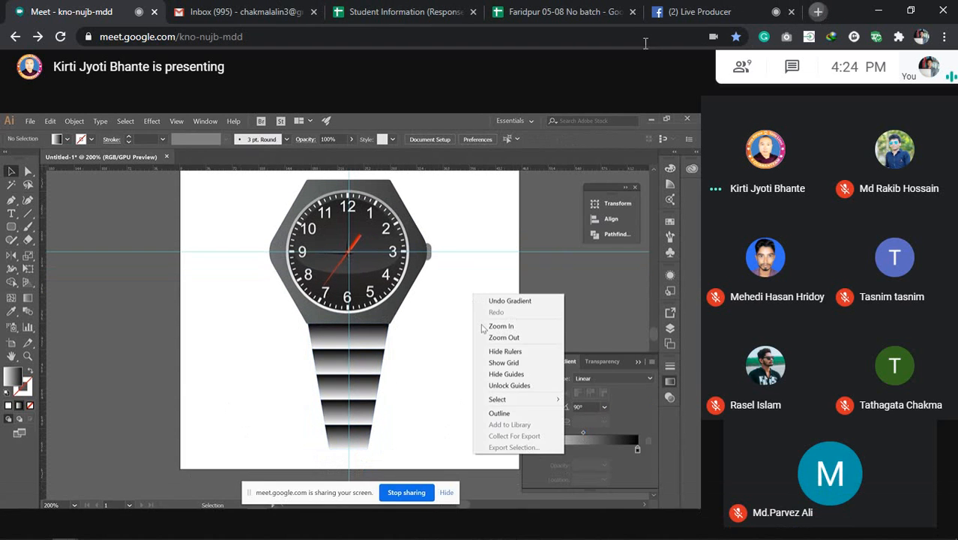
Return to the meeting tab and check the group chat for new messages.
key(ctrl+t)
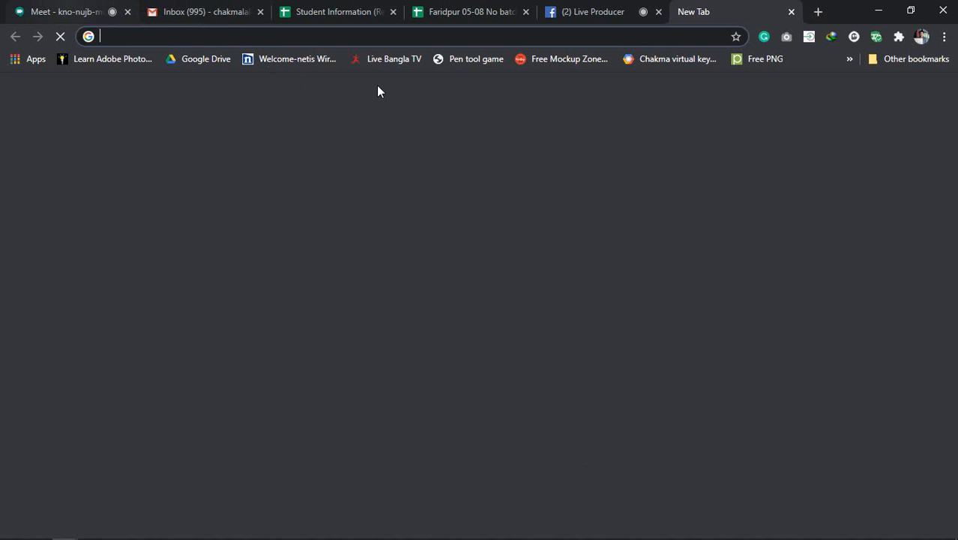
key(ctrl+Tab)
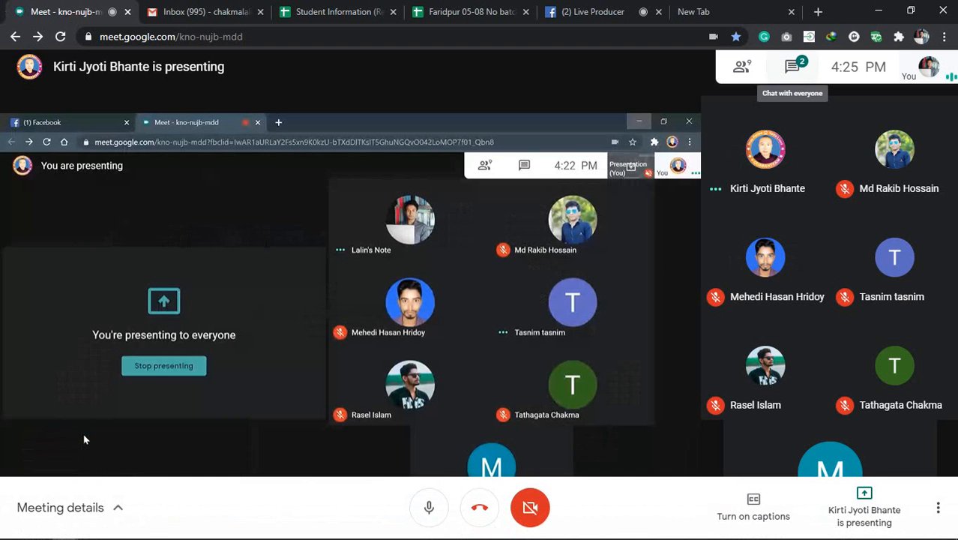
click(793, 67)
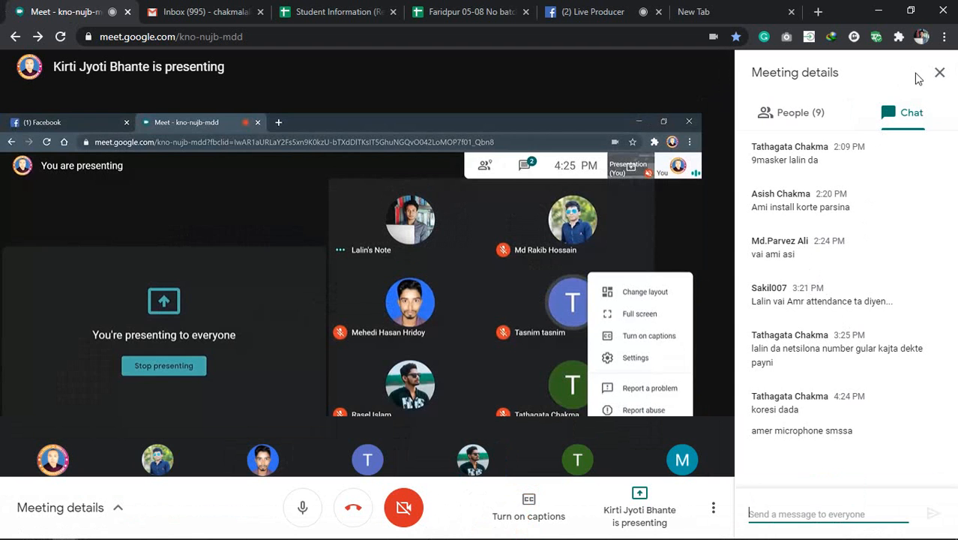
click(939, 73)
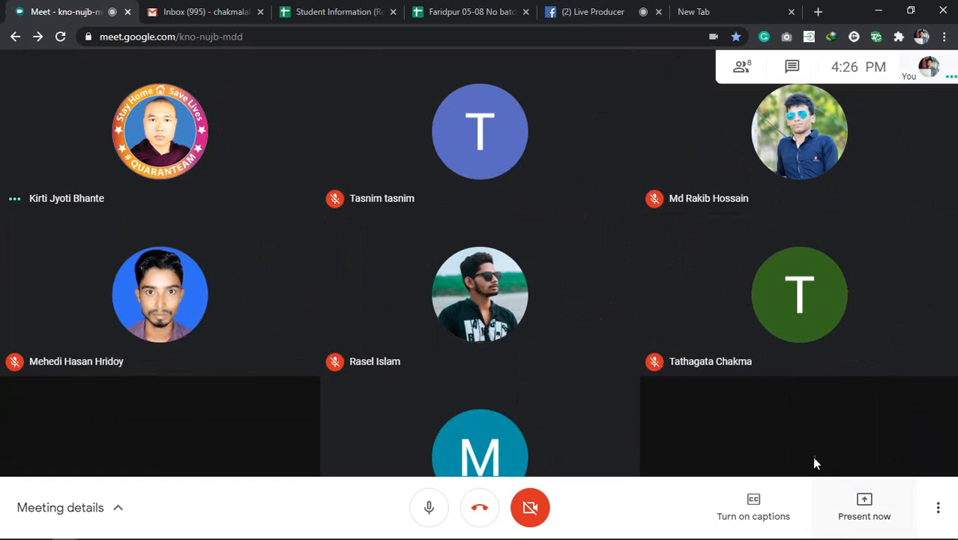
In Illustrator, delete the unfilled hexagon outline beside the watch together with its circle and tick marks.
mouse_move(751, 324)
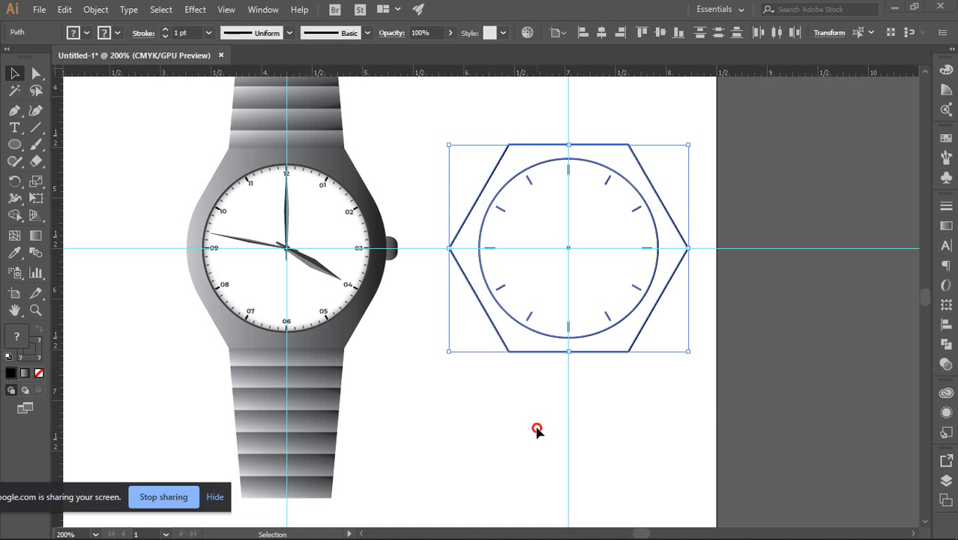
click(418, 109)
drag(417, 108, 759, 413)
key(Delete)
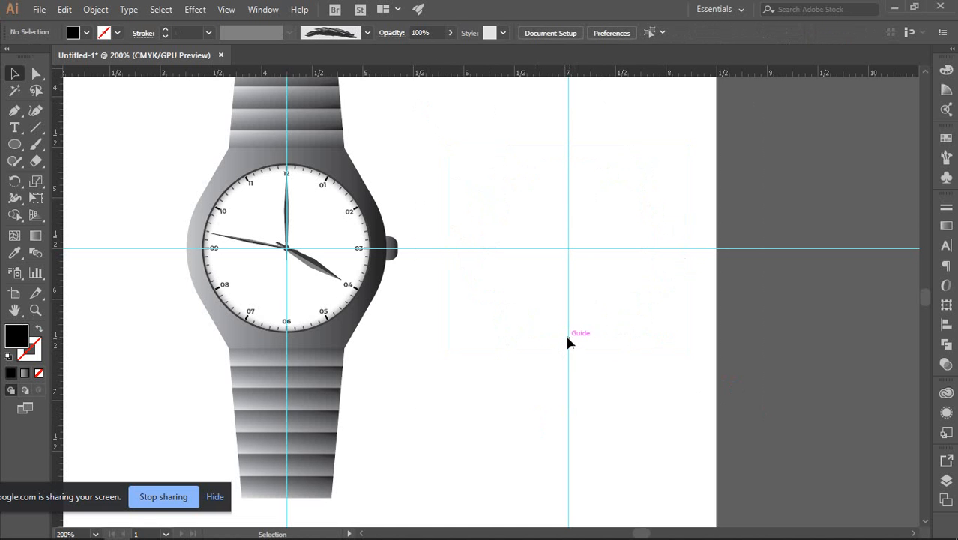
Ungroup the finished watch artwork so its band and case can be selected separately.
drag(567, 338, 511, 321)
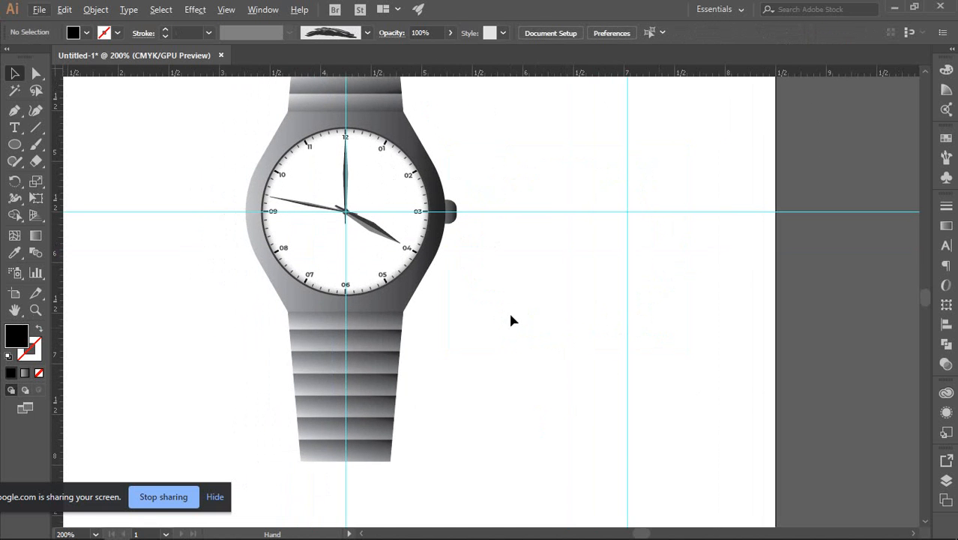
scroll(582, 269, down, 2)
scroll(543, 267, up, 1)
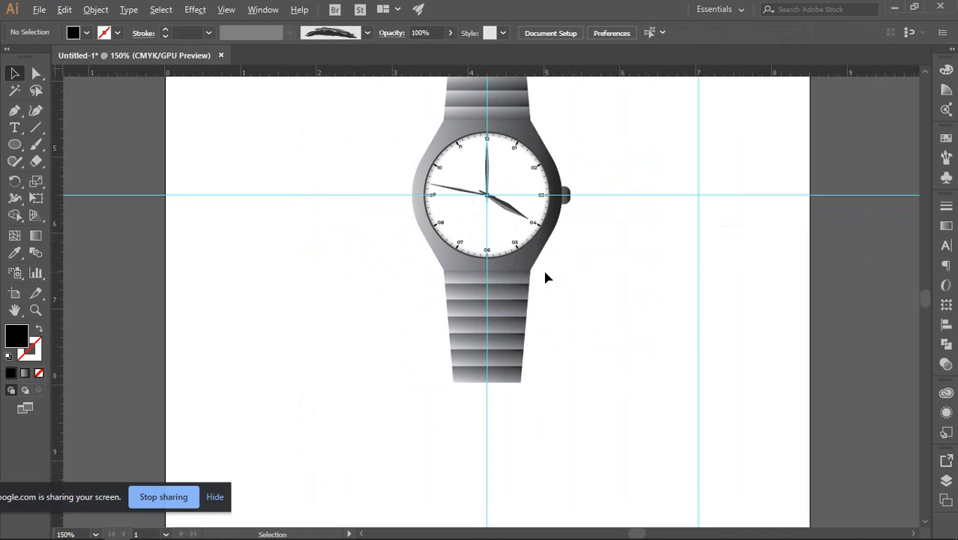
scroll(546, 273, up, 1)
click(493, 279)
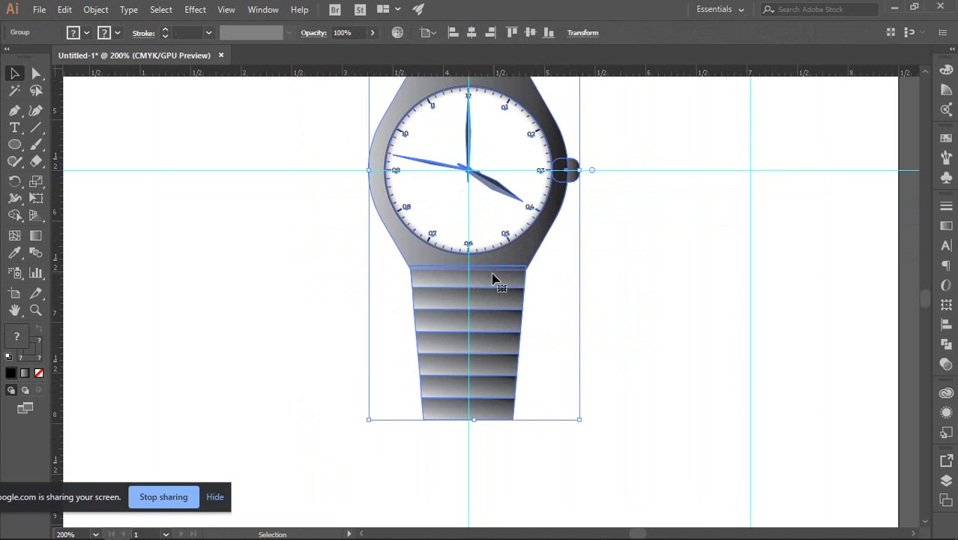
right_click(474, 238)
click(734, 274)
click(734, 275)
scroll(579, 276, down, 1)
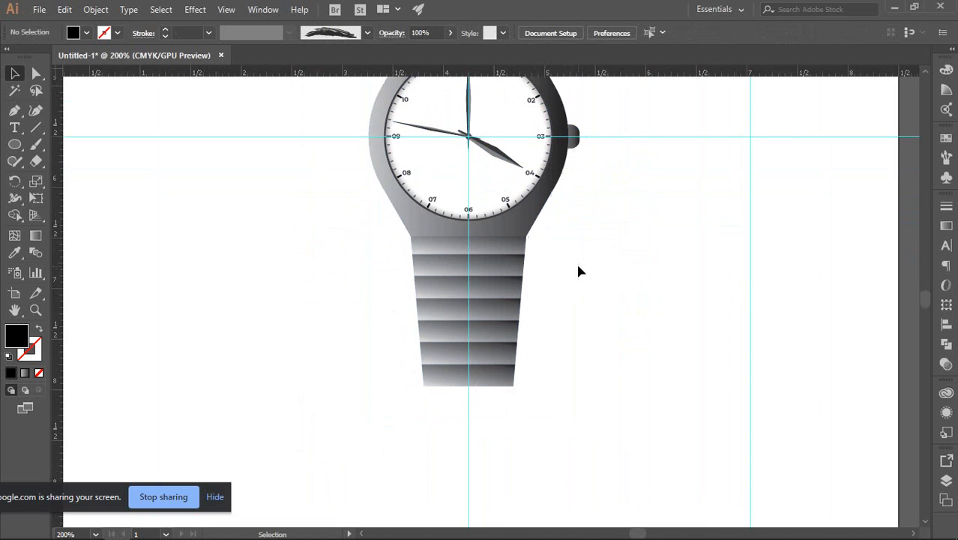
scroll(589, 266, down, 2)
right_click(501, 195)
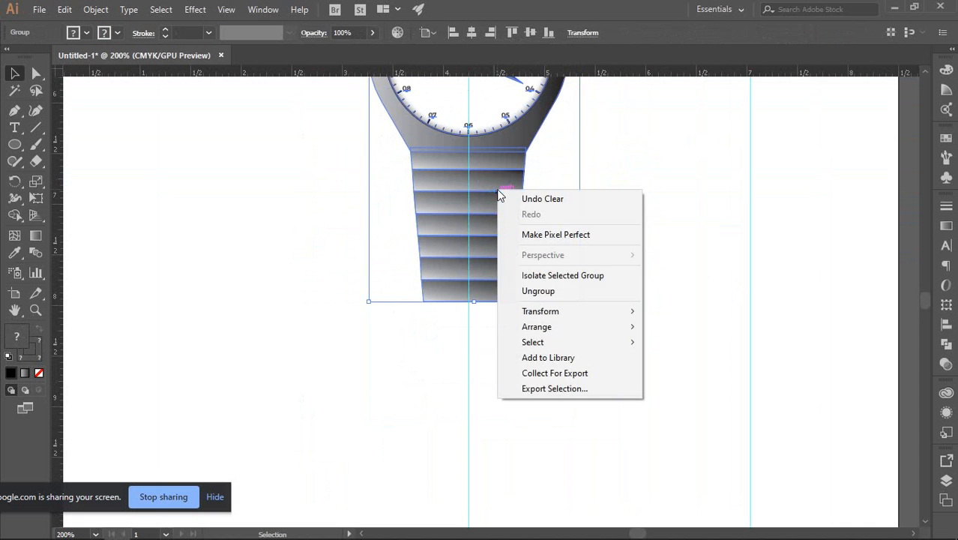
click(534, 291)
click(706, 267)
Delete the upper watch band above the case.
scroll(705, 267, down, 3)
click(624, 253)
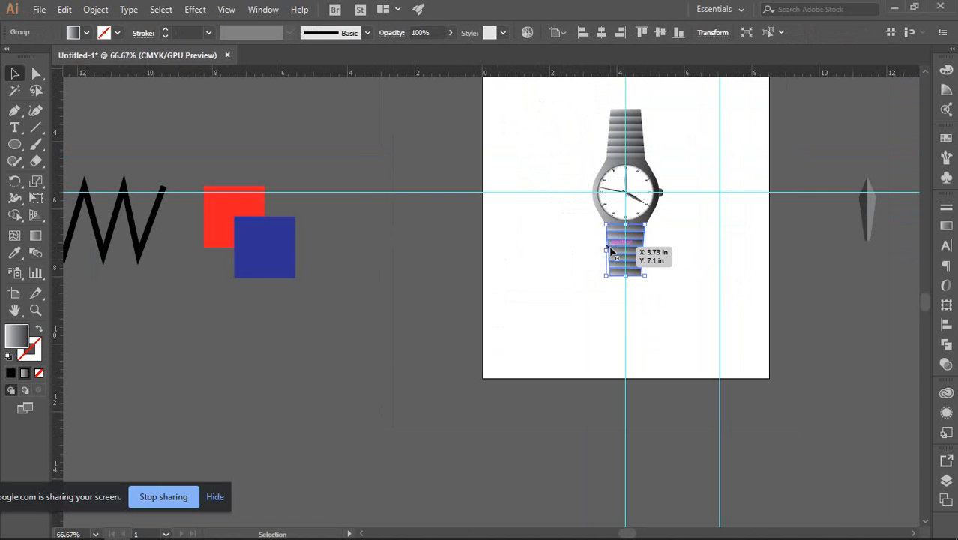
click(716, 260)
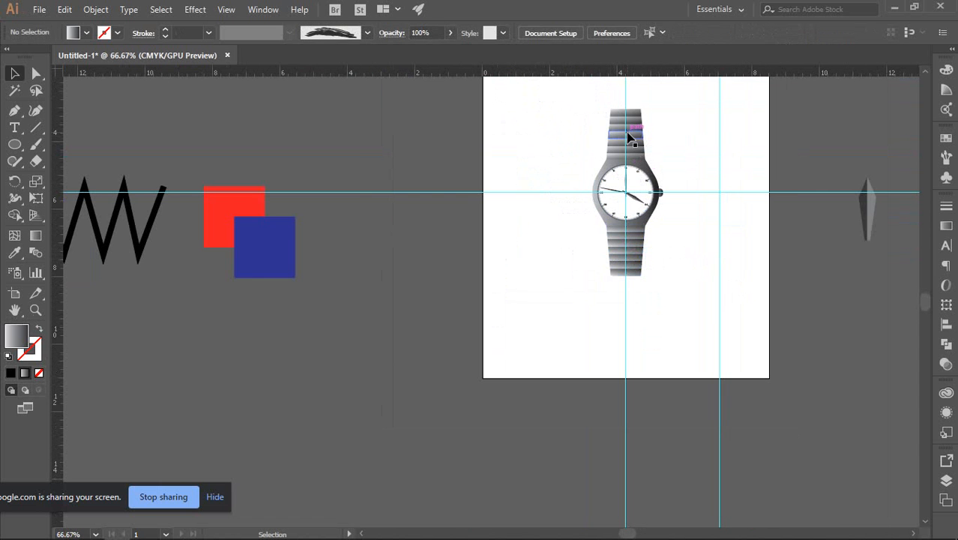
click(632, 137)
key(Delete)
Move the lower watch band straight down to leave a gap below the case.
click(633, 250)
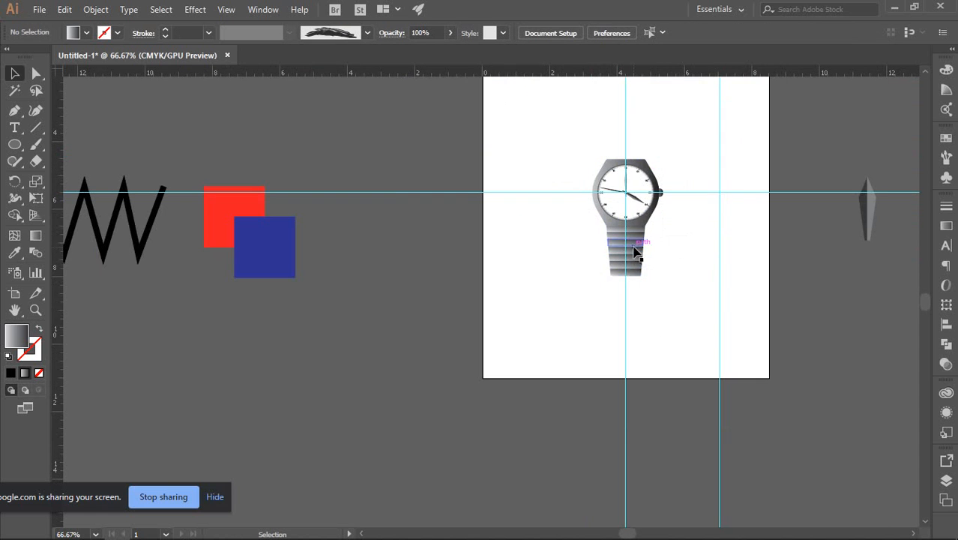
scroll(634, 250, up, 3)
drag(631, 254, 631, 297)
click(698, 186)
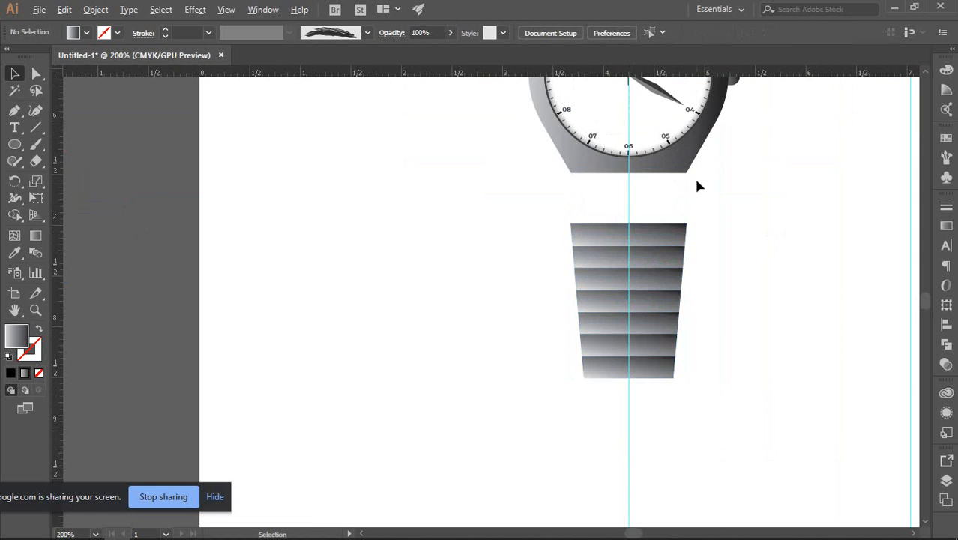
Draw a small, narrow rectangle as a lug hanging from the lower-left corner of the watch case.
scroll(694, 176, up, 3)
drag(739, 219, 738, 220)
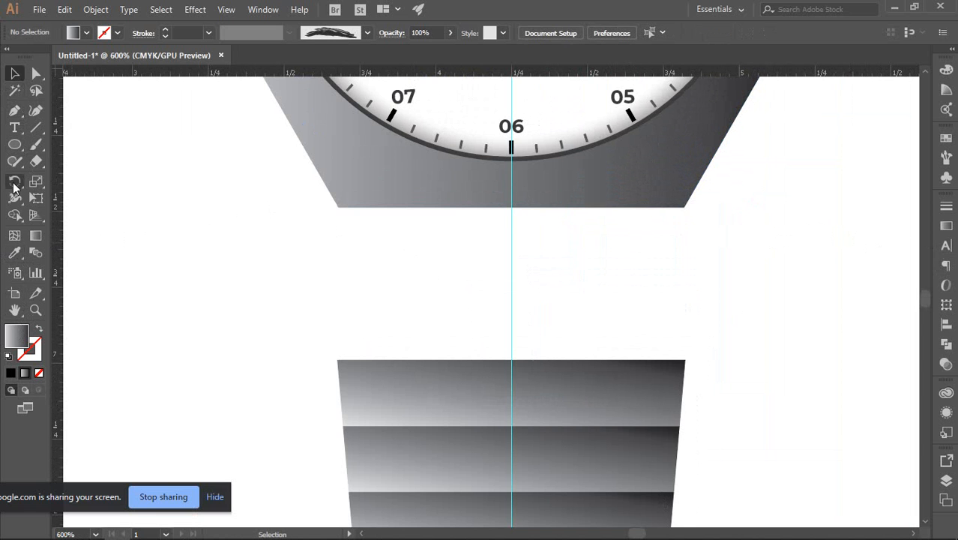
key(m)
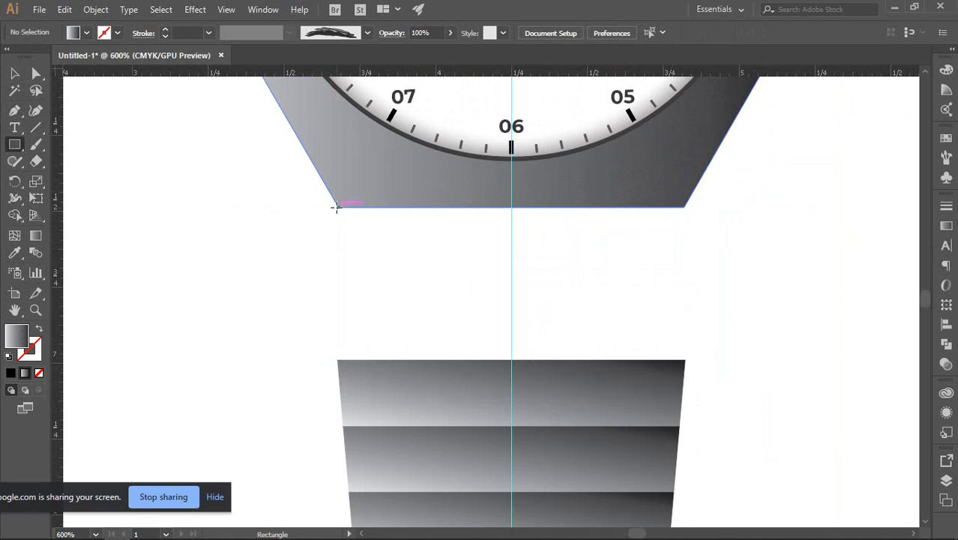
drag(337, 207, 354, 240)
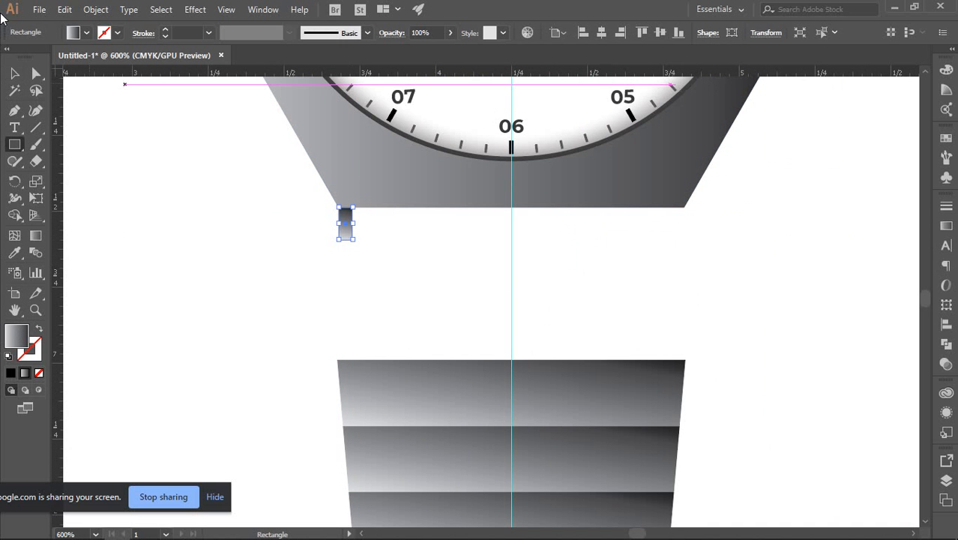
click(15, 73)
click(480, 245)
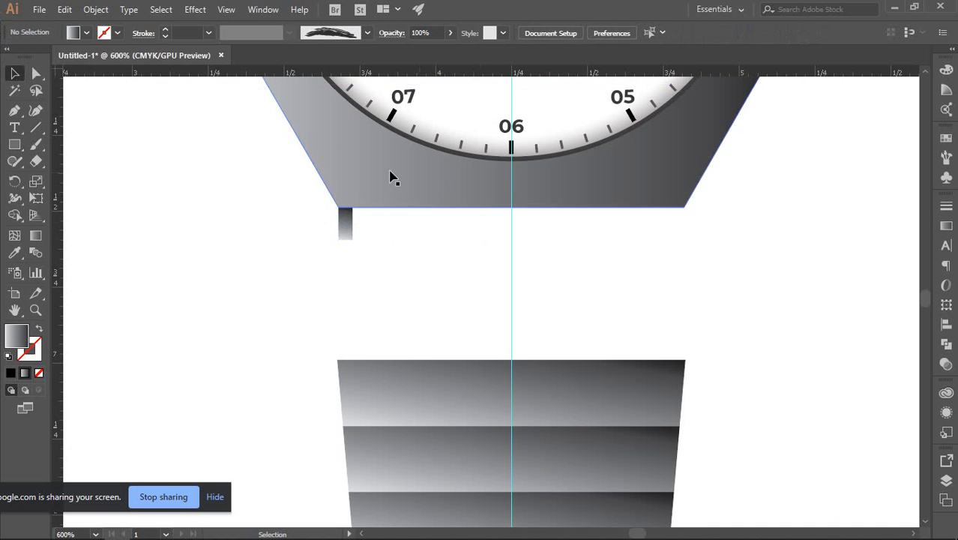
Apply a long diagonal gradient to the left lug, running from light at the upper left to dark at the lower right.
scroll(366, 236, up, 3)
click(309, 215)
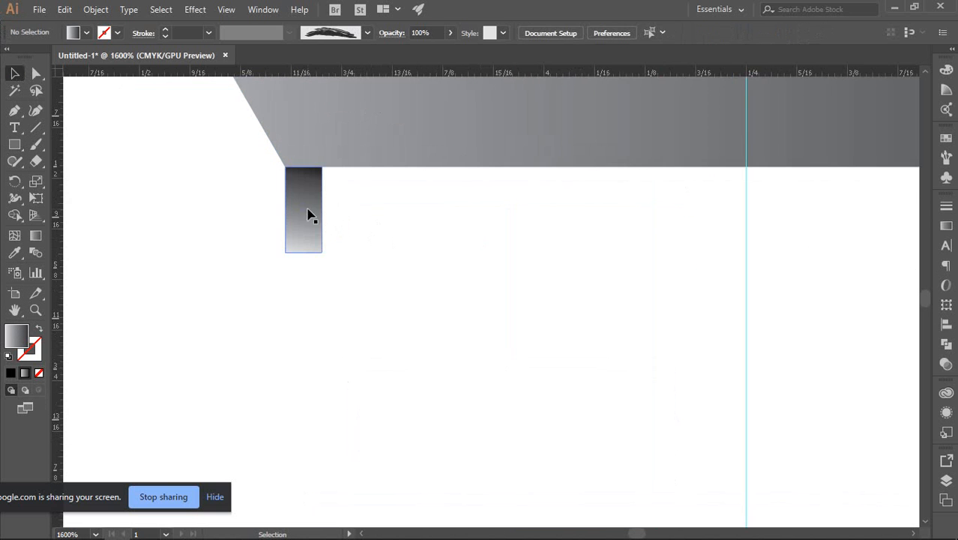
click(37, 239)
mouse_move(301, 168)
mouse_down()
mouse_move(306, 263)
mouse_move(303, 256)
mouse_up()
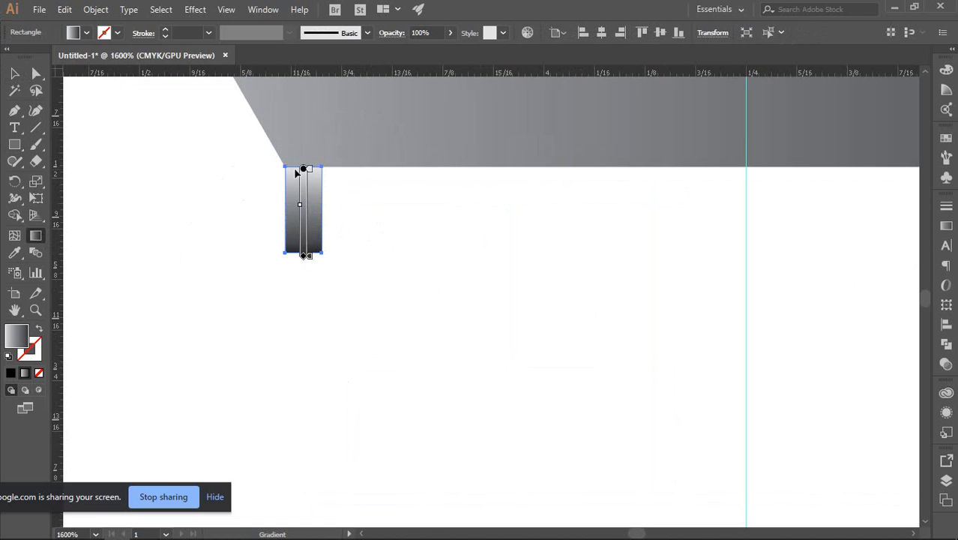
mouse_move(280, 181)
mouse_down()
mouse_move(321, 188)
mouse_move(328, 216)
mouse_up()
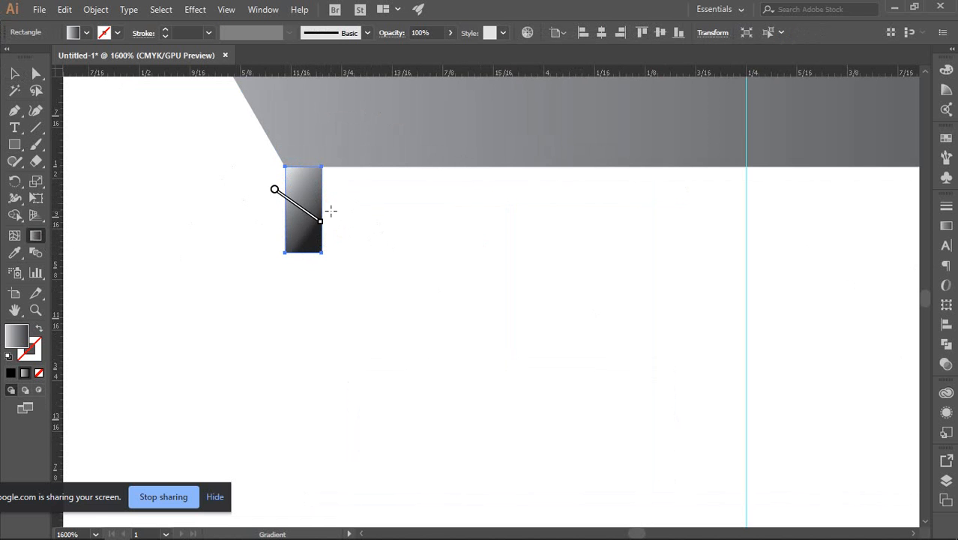
drag(240, 159, 372, 262)
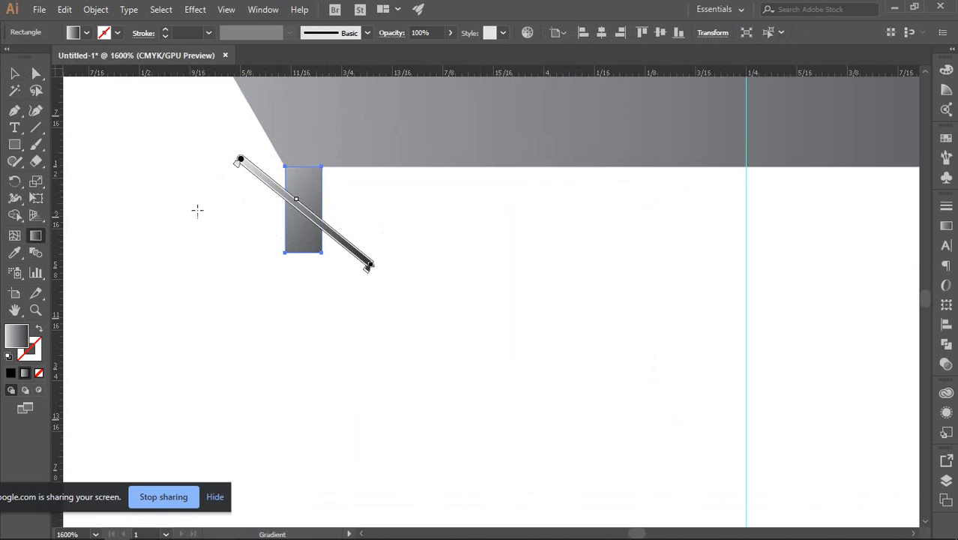
click(15, 73)
click(242, 197)
Duplicate the left lug horizontally to the lower-right corner of the watch case.
scroll(254, 199, down, 3)
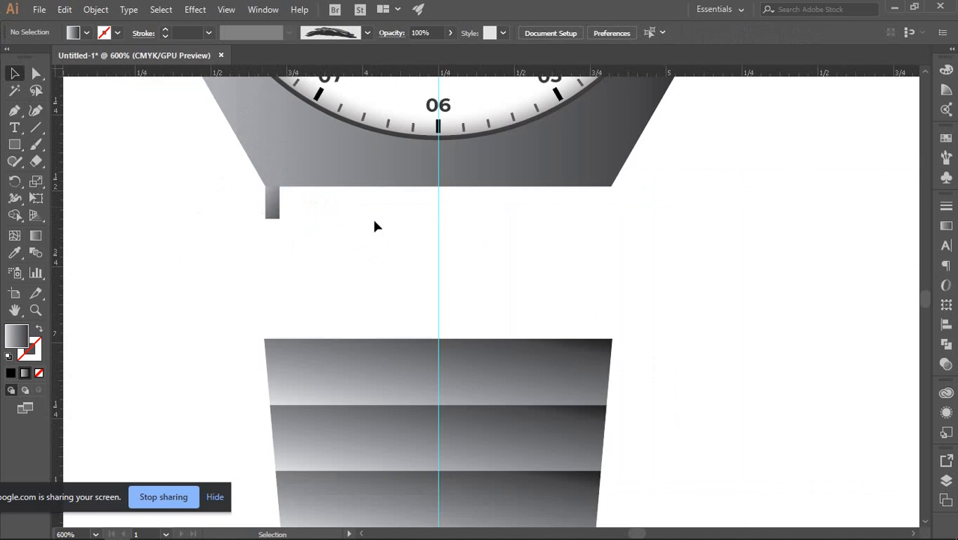
drag(436, 218, 411, 248)
scroll(452, 264, down, 1)
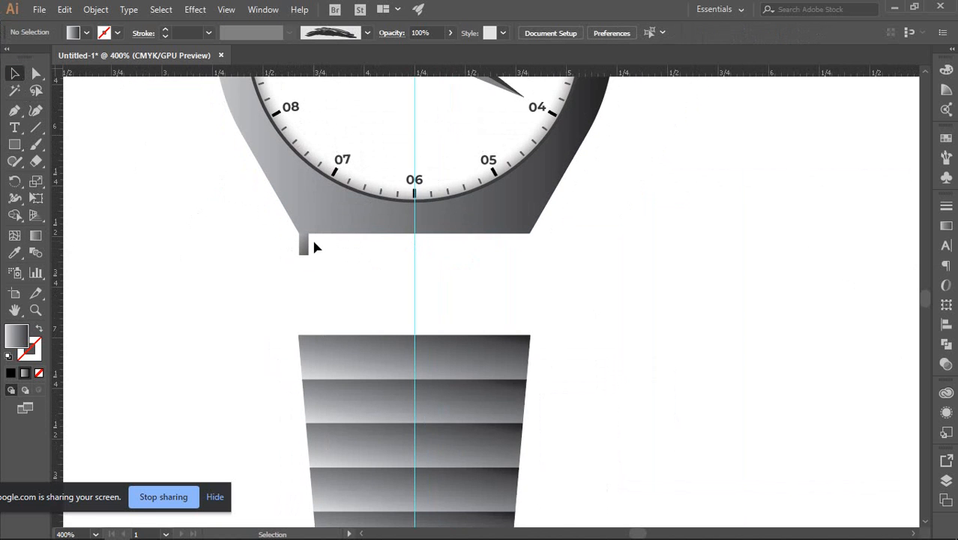
scroll(314, 251, up, 1)
drag(304, 252, 630, 256)
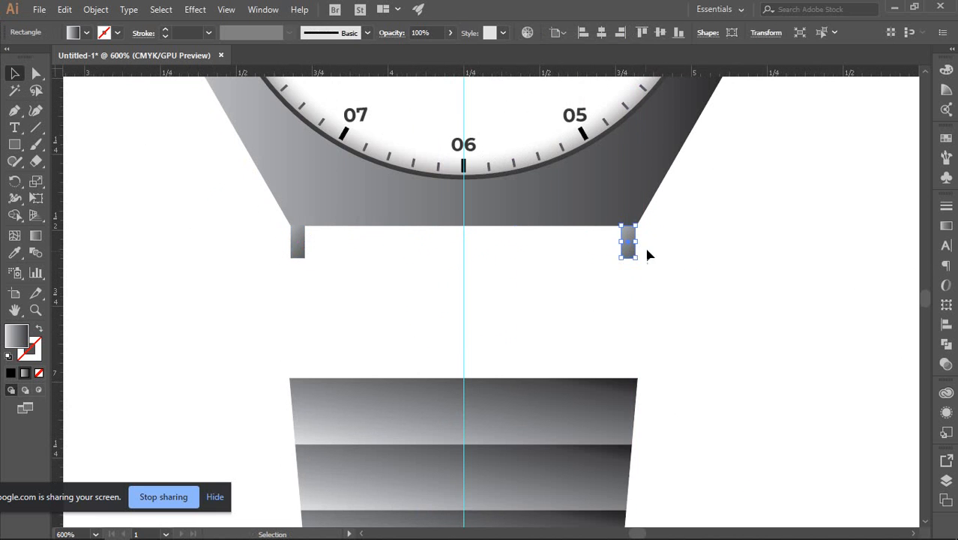
Nudge the right lug so its outer edge lines up exactly with the case's lower-right corner.
scroll(646, 253, up, 5)
click(651, 246)
drag(493, 170, 501, 166)
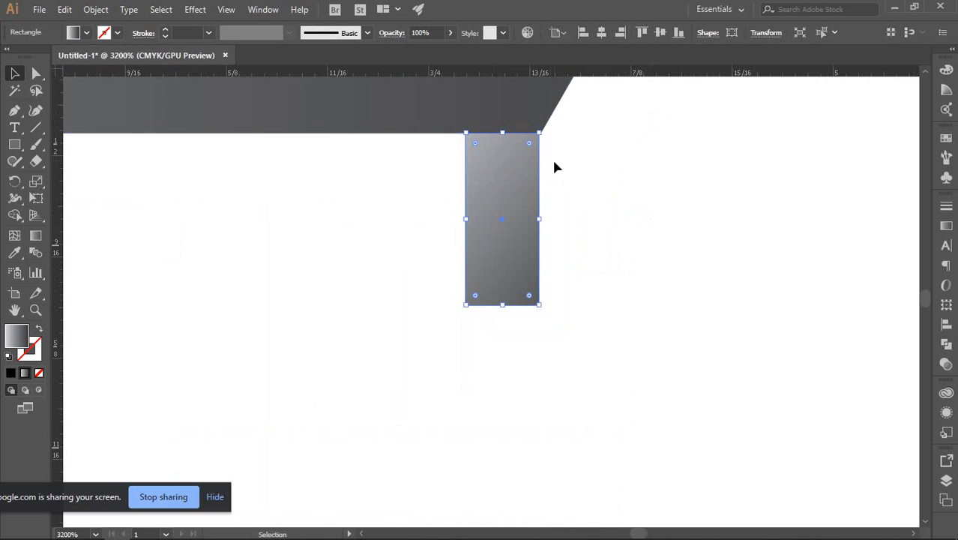
scroll(528, 118, up, 4)
scroll(537, 284, up, 2)
drag(537, 284, 544, 283)
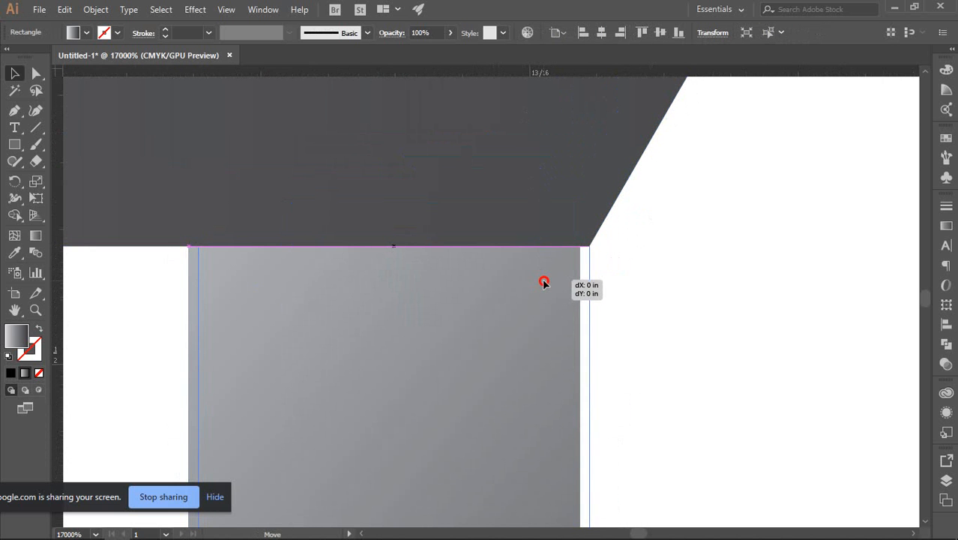
click(691, 246)
scroll(657, 259, down, 3)
Redirect the right lug's gradient diagonally, running from light at the lower left to dark at the upper right.
click(595, 281)
scroll(591, 278, down, 3)
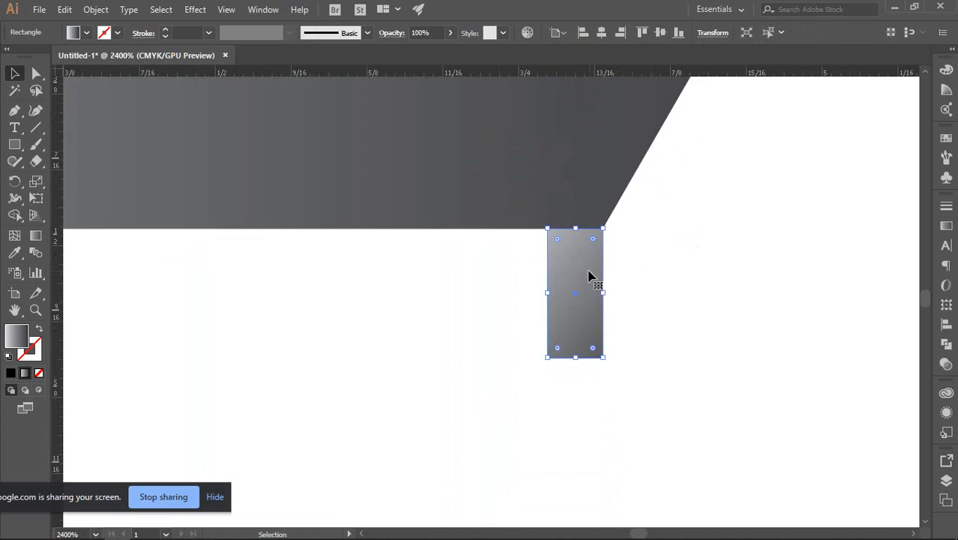
scroll(589, 277, down, 1)
click(35, 236)
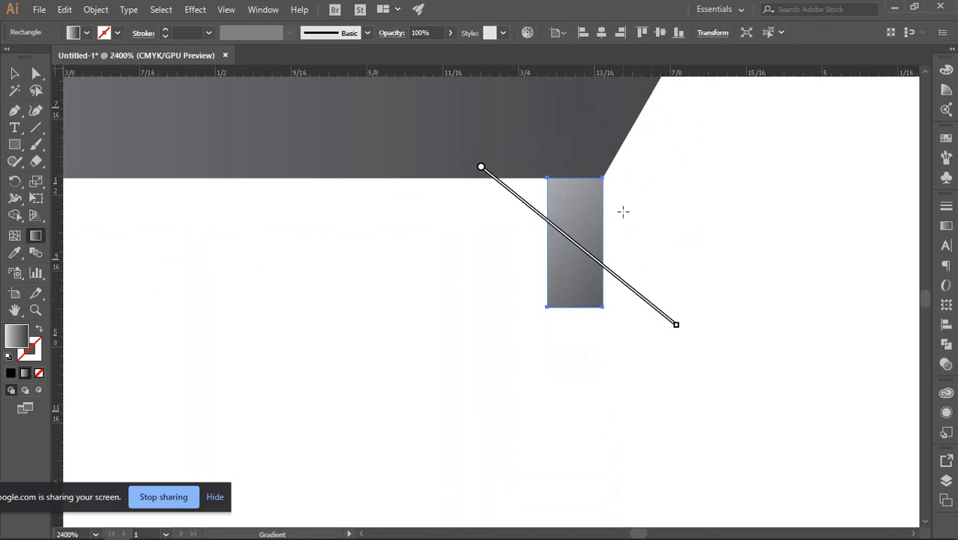
drag(614, 171, 539, 316)
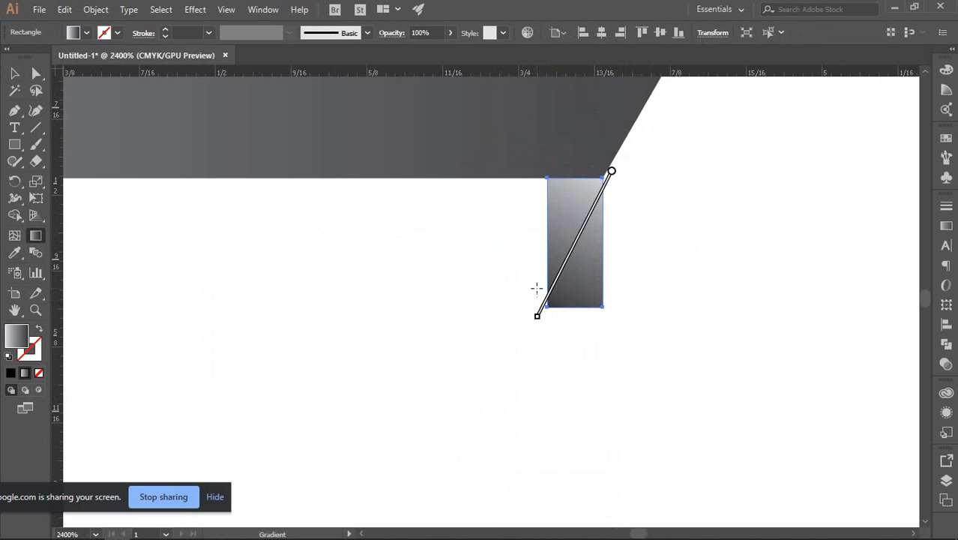
drag(537, 288, 664, 114)
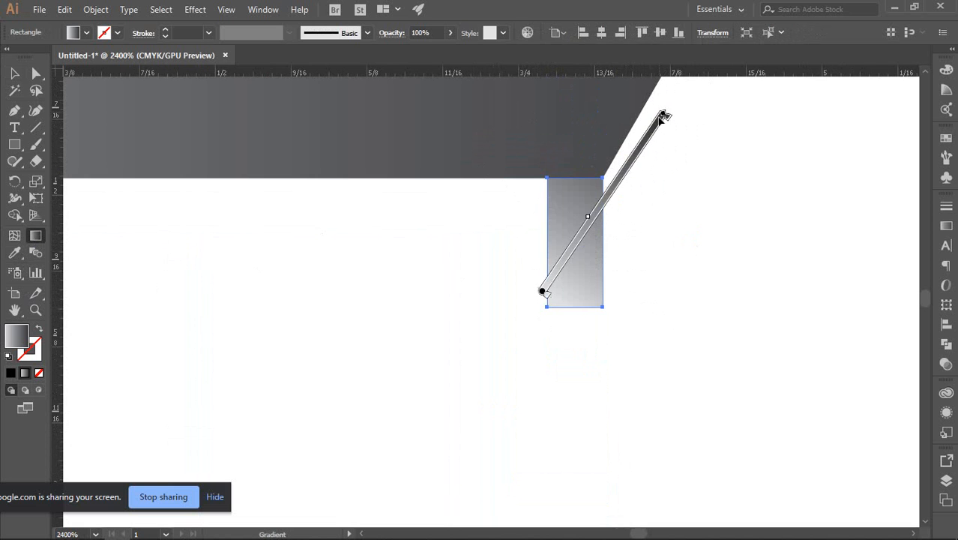
scroll(606, 287, up, 2)
drag(555, 277, 629, 222)
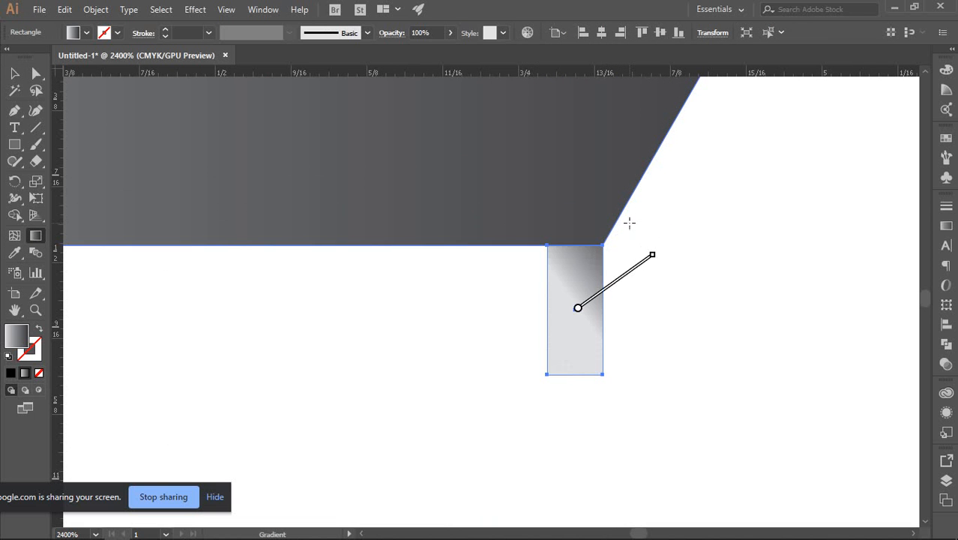
drag(538, 352, 613, 258)
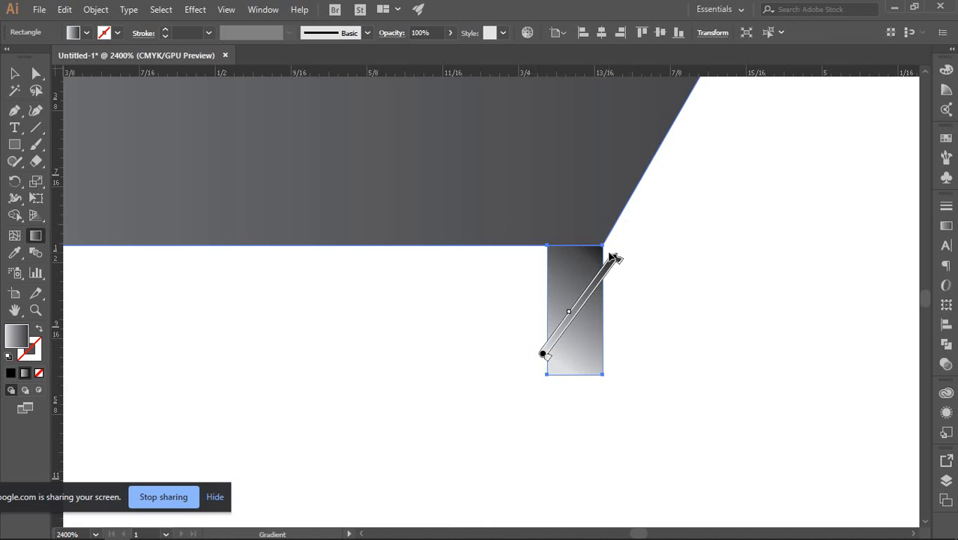
drag(535, 392, 615, 227)
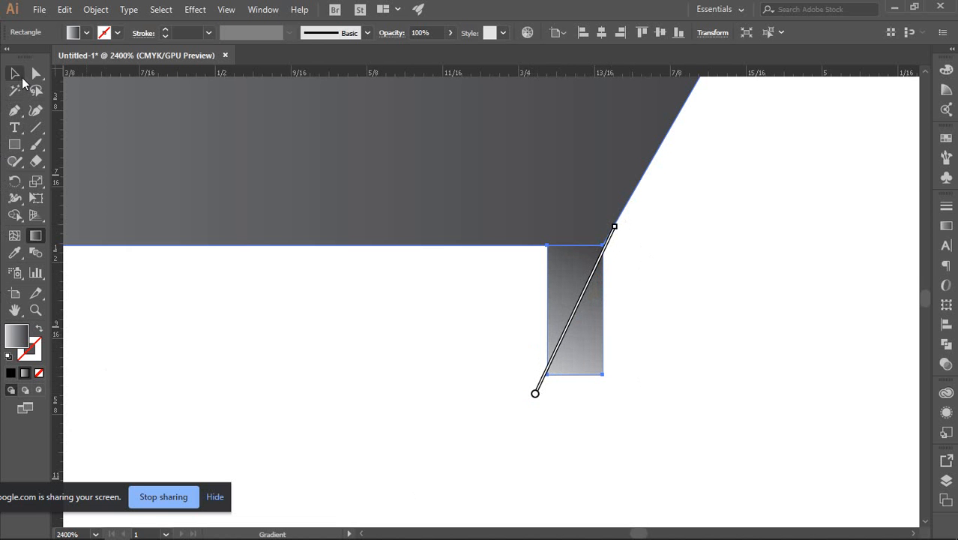
Deselect the right lug and select only the two bottom corner anchors of the left lug.
click(16, 74)
click(314, 410)
scroll(364, 374, down, 2)
drag(430, 332, 898, 133)
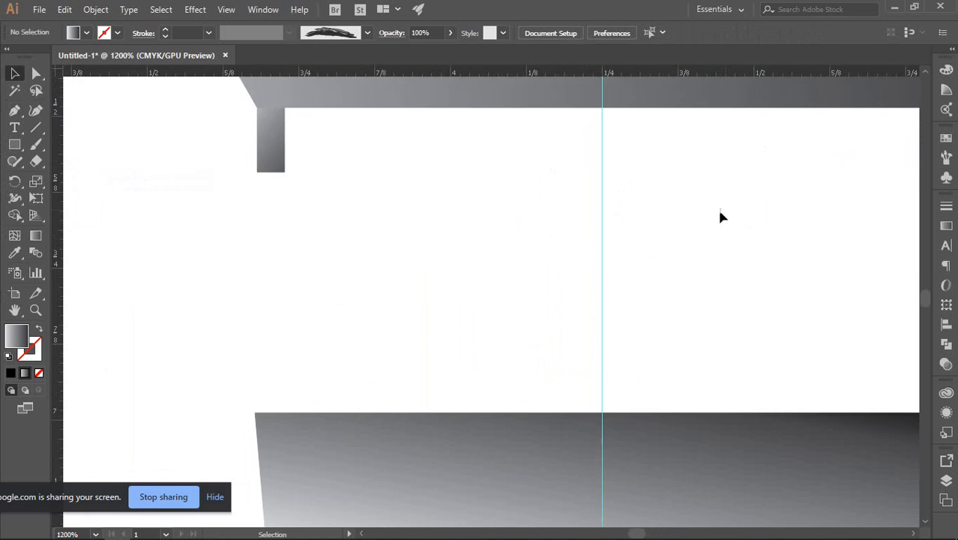
scroll(718, 211, down, 2)
drag(717, 210, 555, 308)
scroll(326, 296, up, 1)
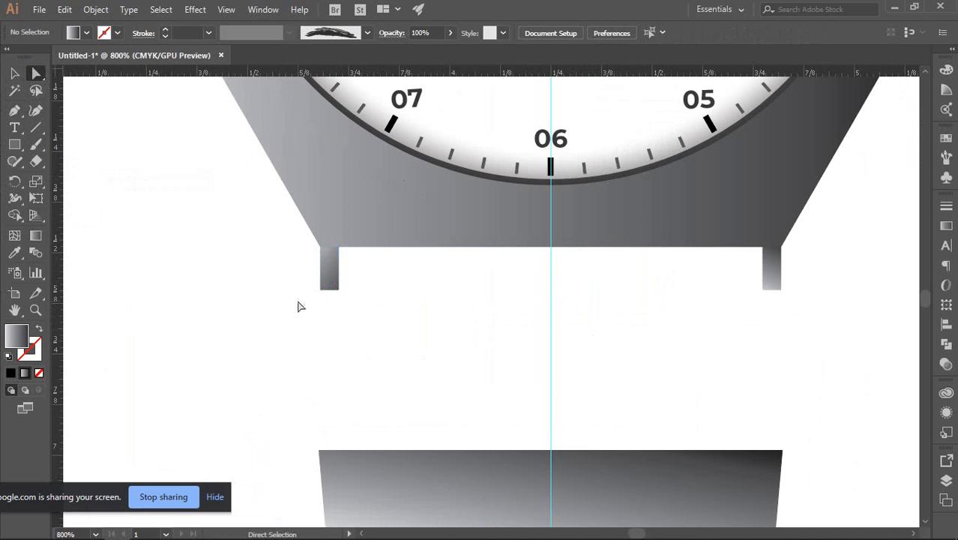
drag(301, 295, 344, 308)
scroll(336, 302, up, 2)
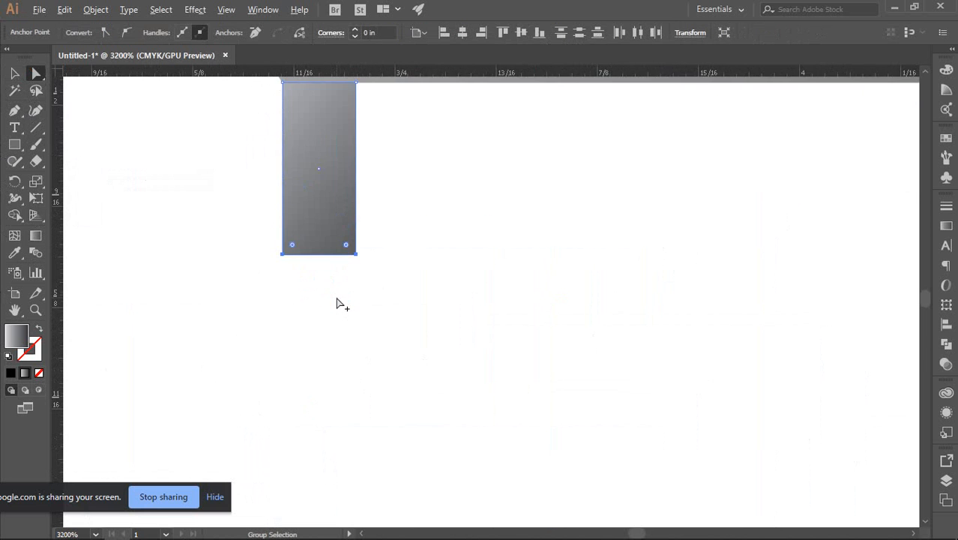
scroll(338, 257, up, 1)
Try to round the left lug's two bottom corners on their own, and undo the rounding.
drag(381, 268, 349, 216)
scroll(360, 239, down, 2)
scroll(358, 243, down, 1)
drag(468, 262, 272, 284)
key(ctrl+z)
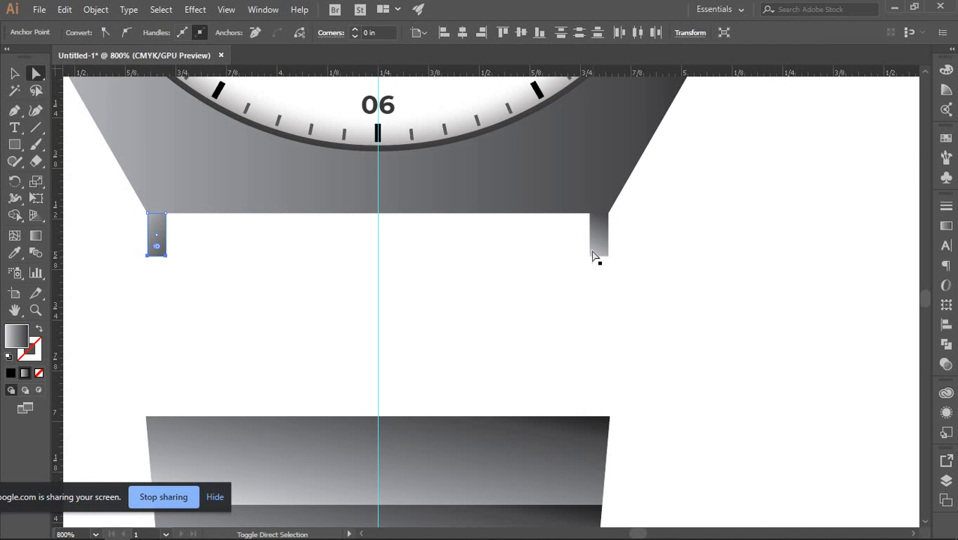
Add the right lug's bottom anchors to the selection and round the bottom corners of both lugs to about 0.02 in.
drag(583, 255, 614, 266)
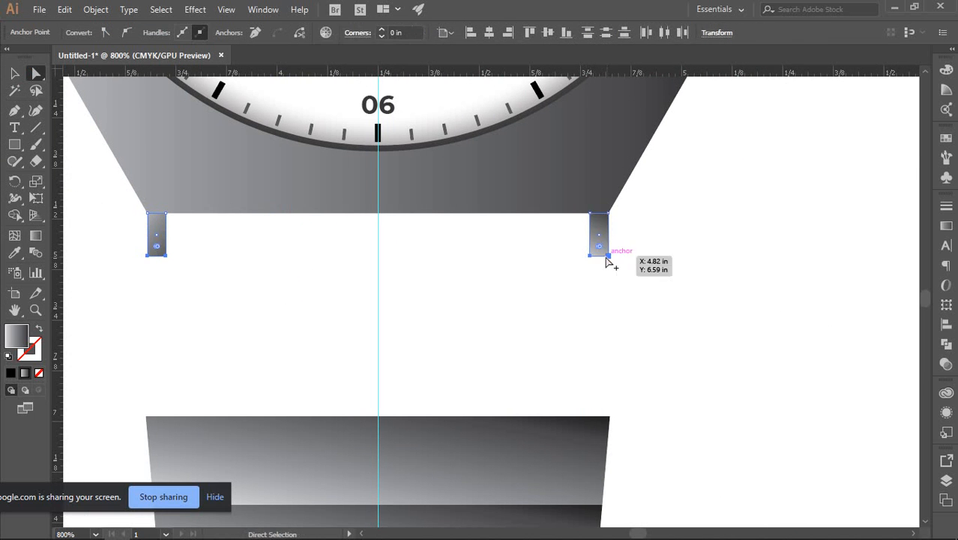
scroll(605, 259, up, 2)
scroll(650, 180, up, 3)
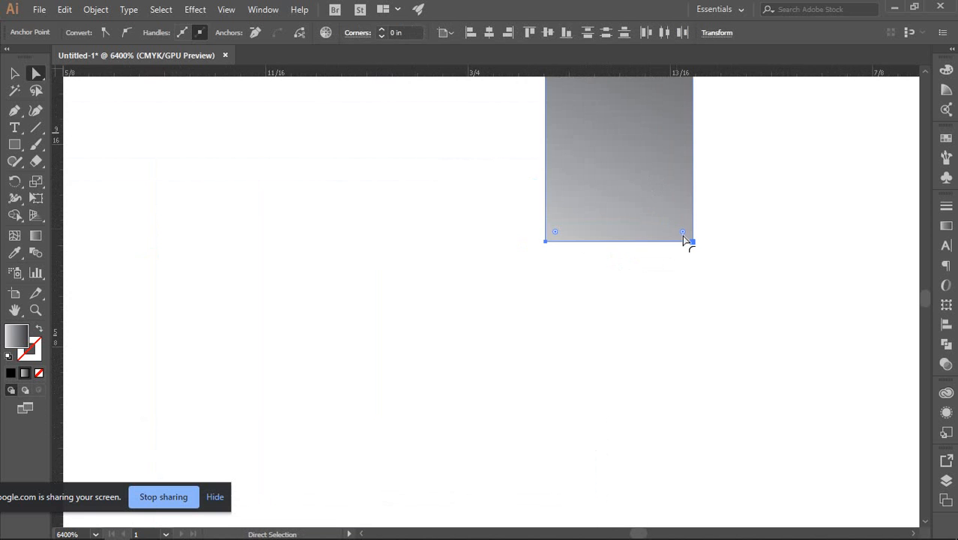
drag(685, 233, 645, 176)
scroll(657, 240, down, 8)
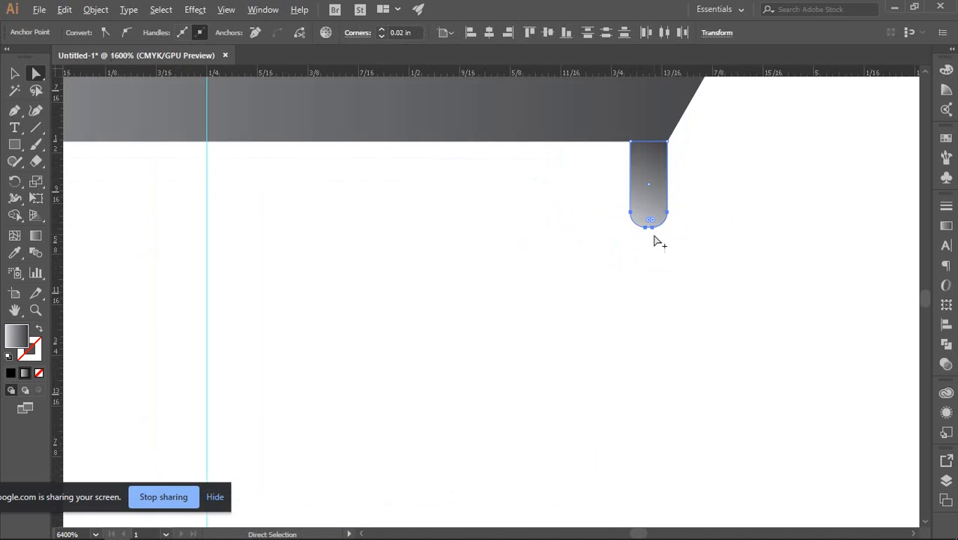
scroll(556, 239, up, 4)
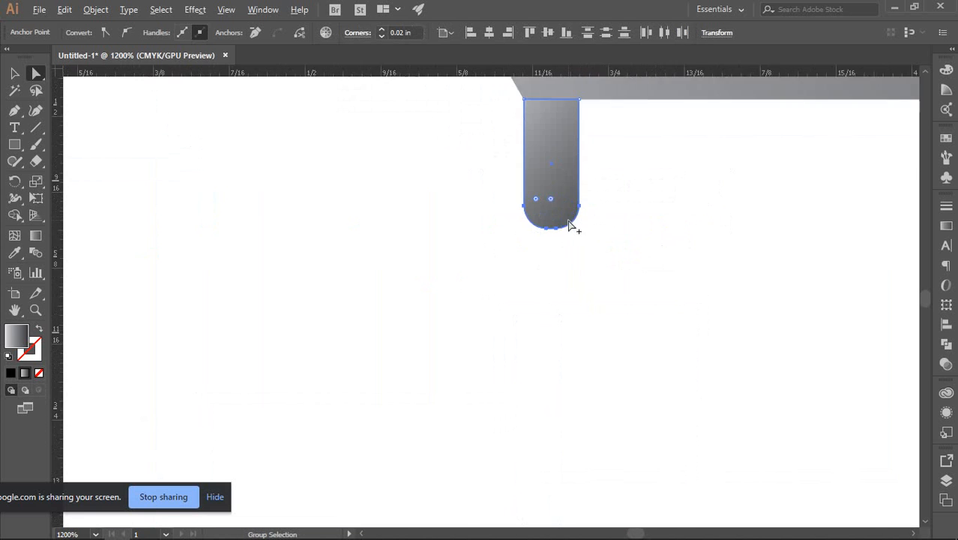
scroll(561, 228, down, 2)
drag(648, 196, 575, 209)
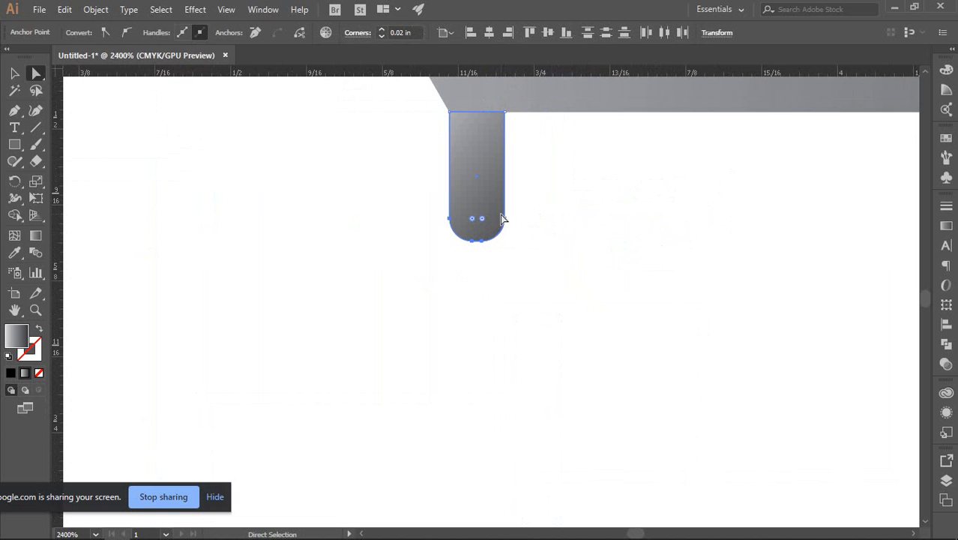
scroll(497, 227, down, 3)
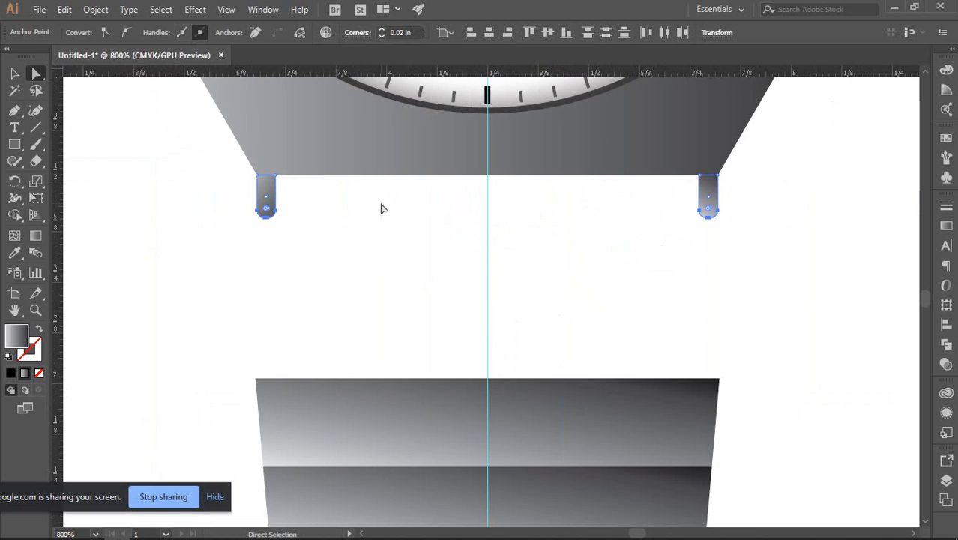
click(552, 283)
scroll(442, 357, down, 3)
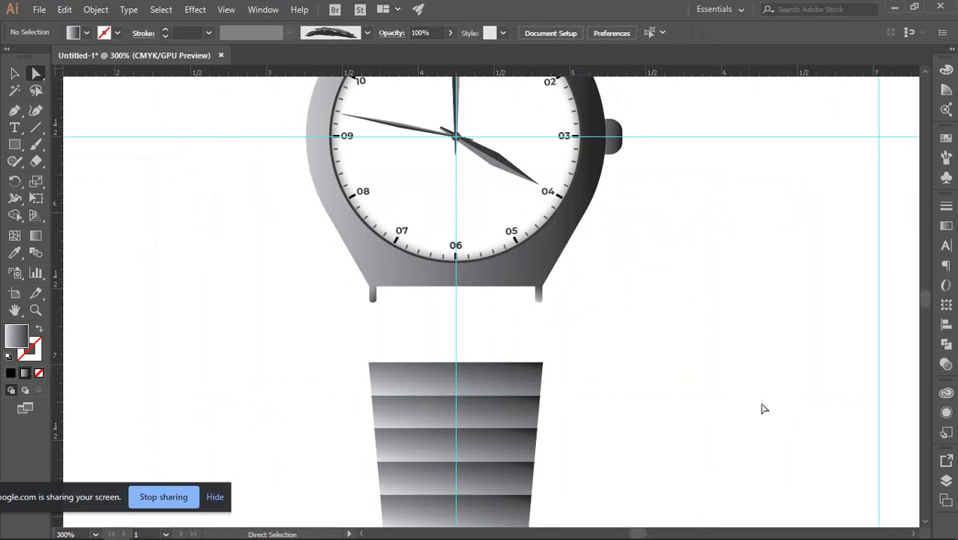
Move the whole striped band group straight up about 0.38 in so its top edge sits just below the lugs.
scroll(262, 267, up, 2)
click(14, 72)
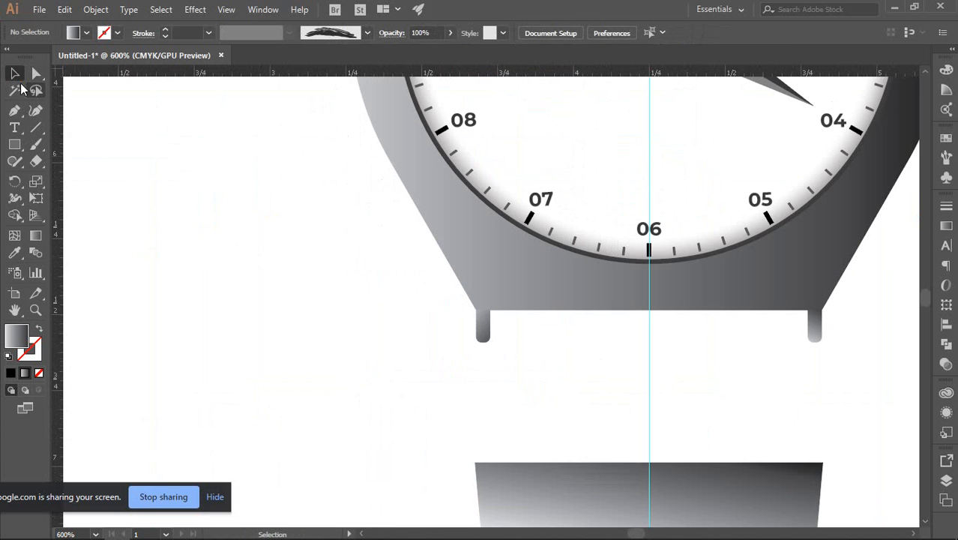
drag(782, 375, 524, 263)
drag(364, 266, 404, 221)
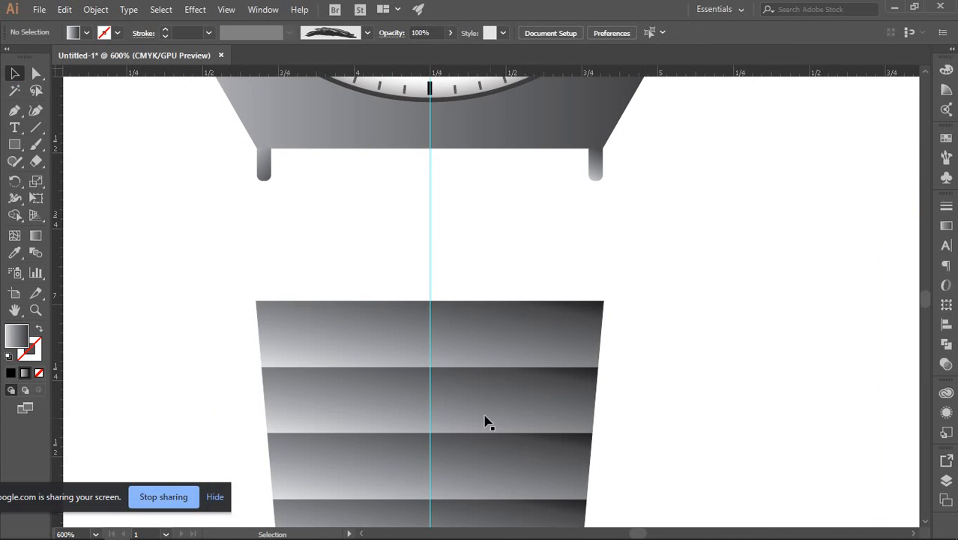
drag(408, 356, 412, 235)
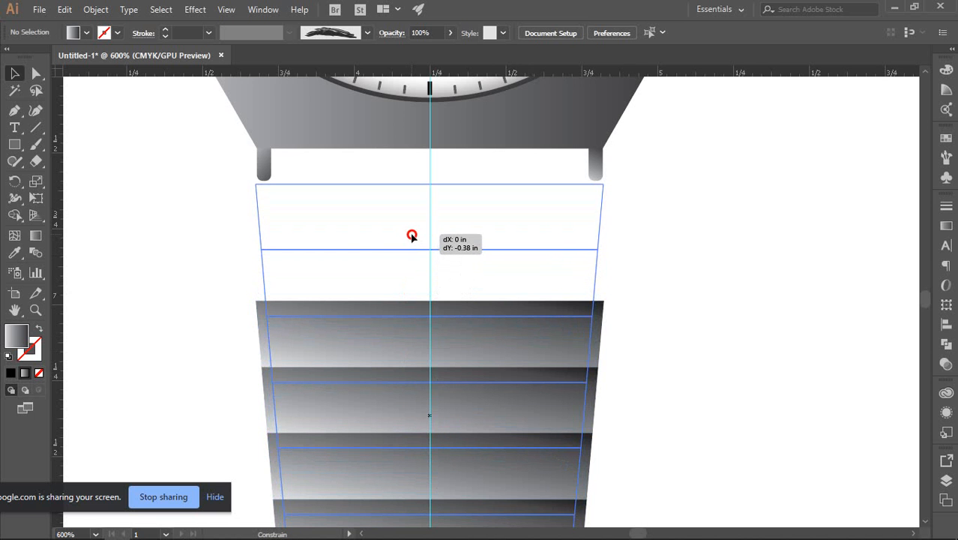
drag(538, 299, 704, 284)
click(704, 284)
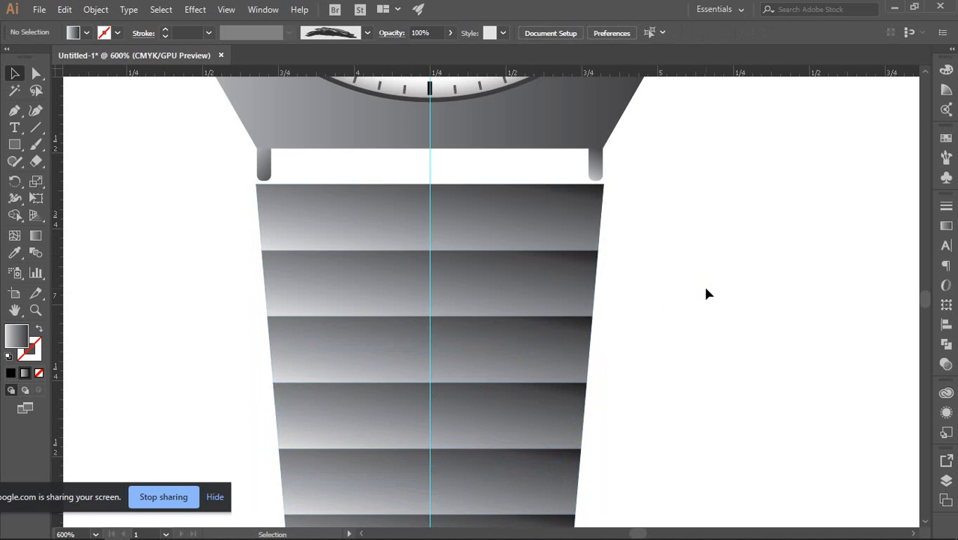
Select both lugs together and shorten them from their bottom ends, keeping their tops against the case.
scroll(627, 239, down, 1)
scroll(625, 237, down, 2)
scroll(616, 281, up, 3)
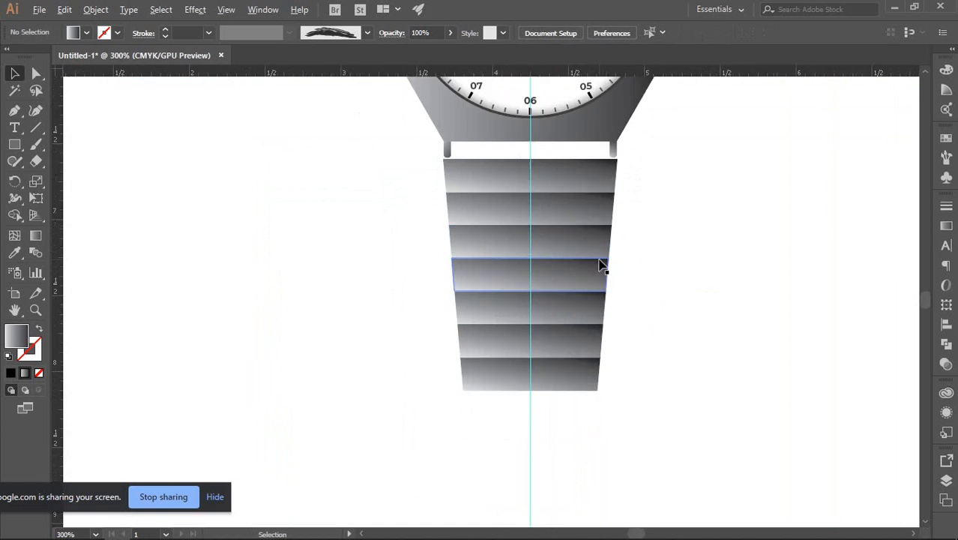
scroll(573, 202, up, 2)
click(396, 146)
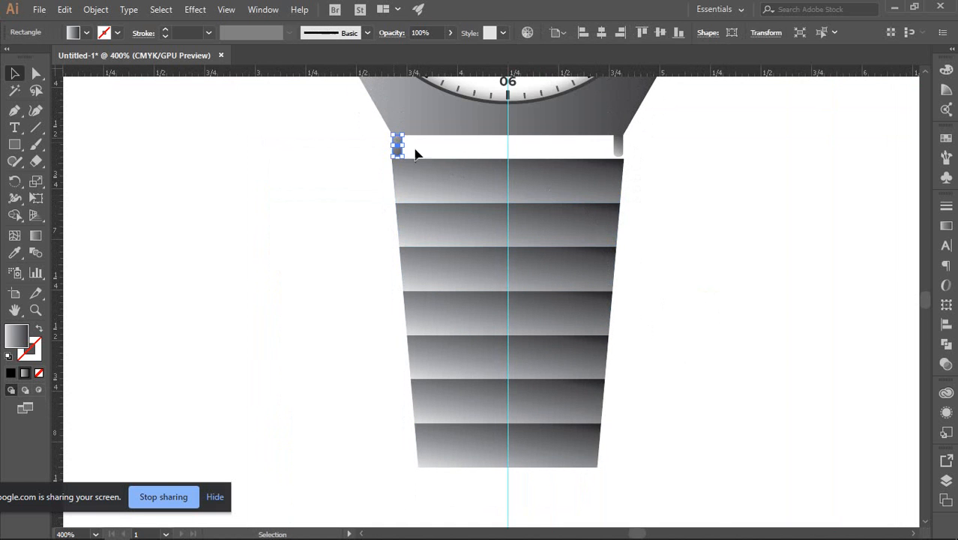
scroll(498, 167, up, 3)
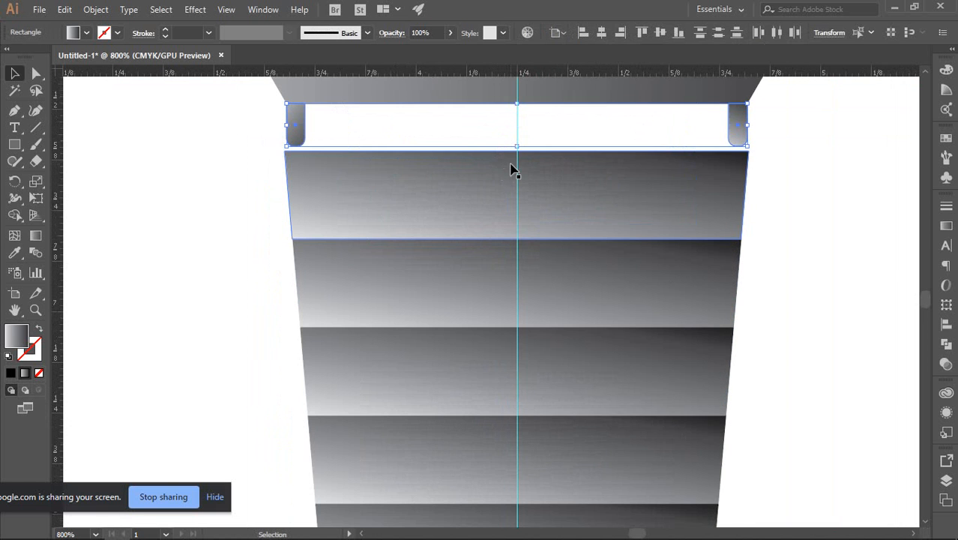
scroll(514, 166, up, 1)
drag(516, 166, 516, 145)
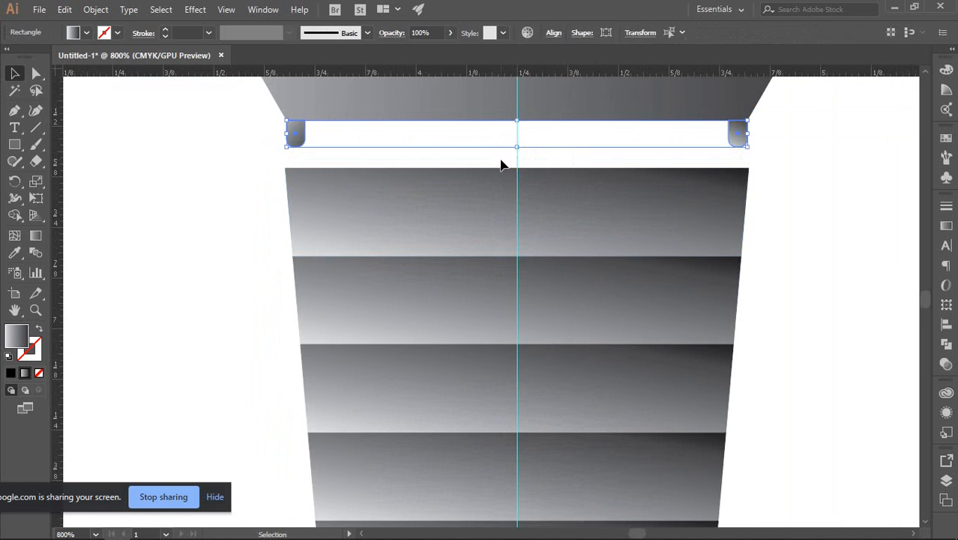
click(501, 165)
Move the band group straight up to close most of the gap beneath the shortened lugs.
scroll(501, 164, down, 2)
scroll(495, 178, down, 2)
scroll(510, 315, up, 3)
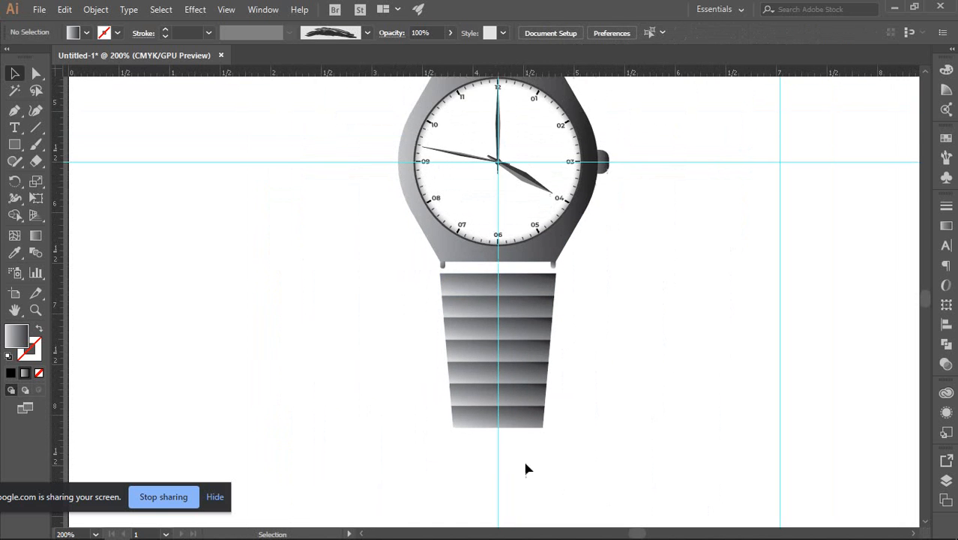
scroll(483, 266, up, 1)
mouse_move(484, 296)
mouse_down()
mouse_move(485, 286)
mouse_move(490, 298)
mouse_up()
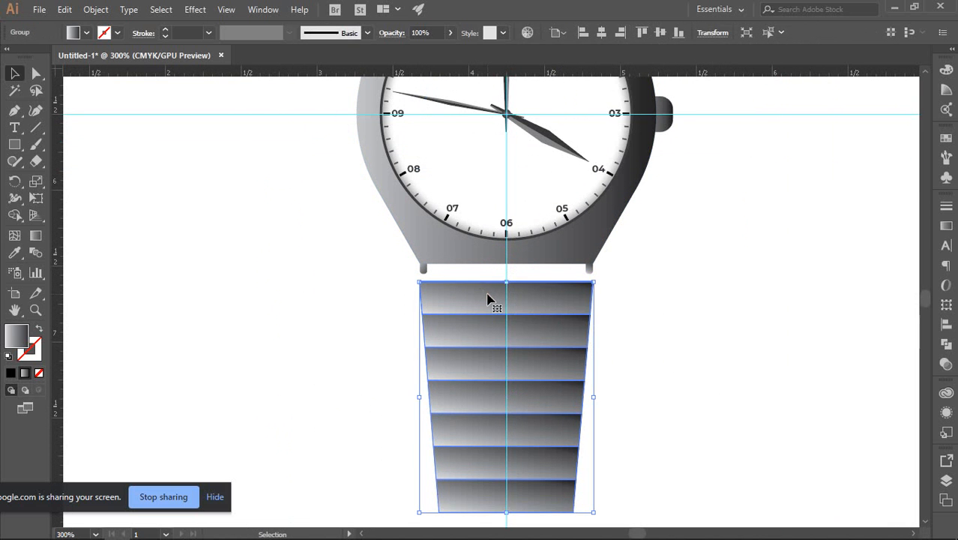
scroll(484, 281, up, 4)
drag(555, 333, 561, 307)
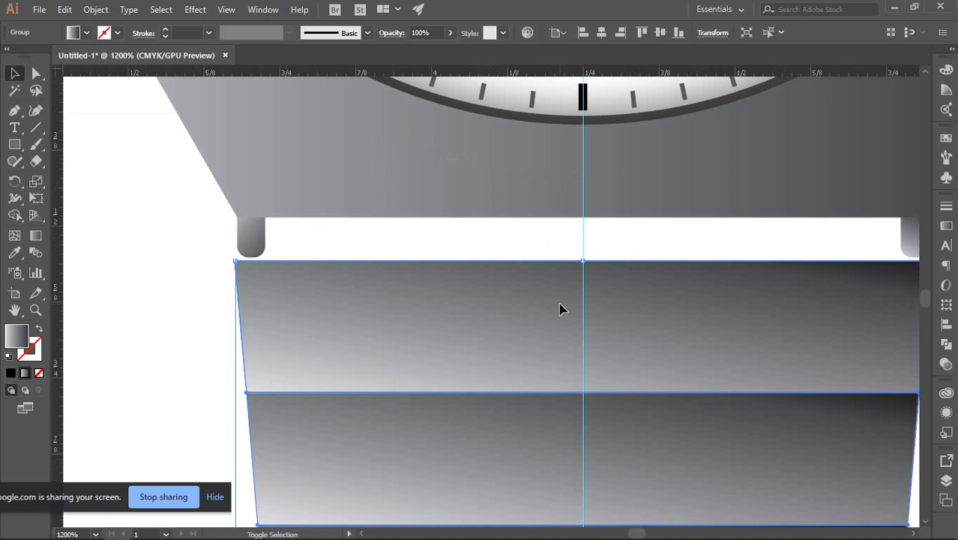
key(Up)
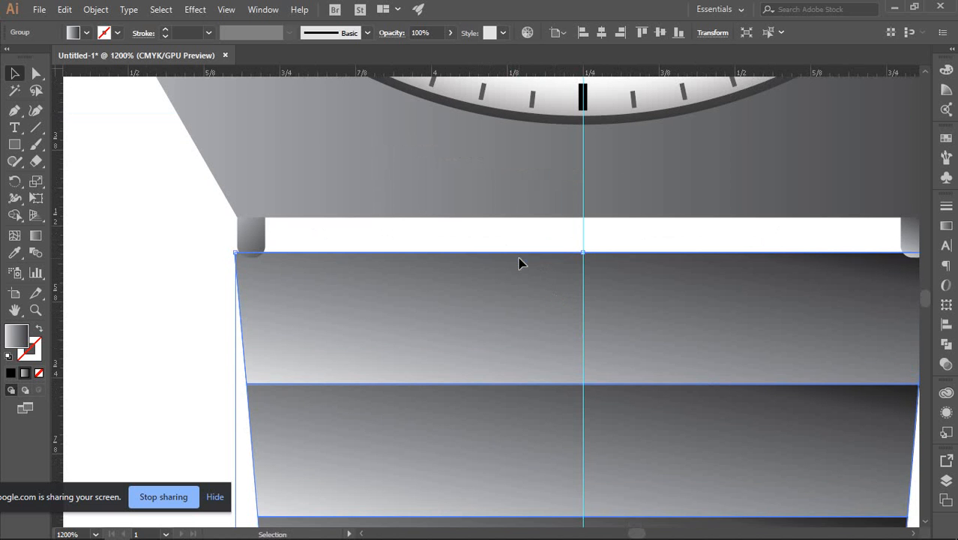
key(Down)
click(507, 250)
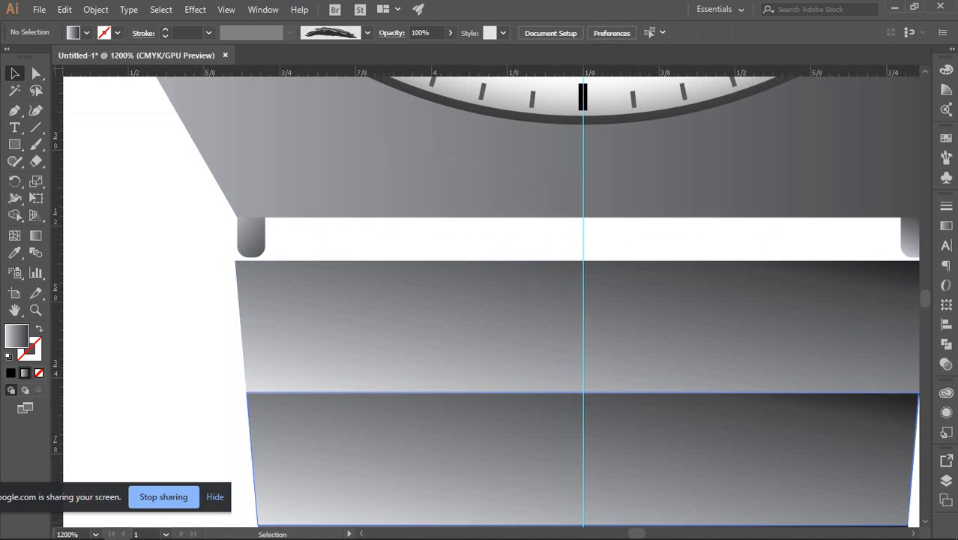
Fine-tune the band group's vertical position, leaving only a hairline gap between its top edge and the lug ends.
scroll(569, 336, down, 2)
scroll(619, 284, up, 4)
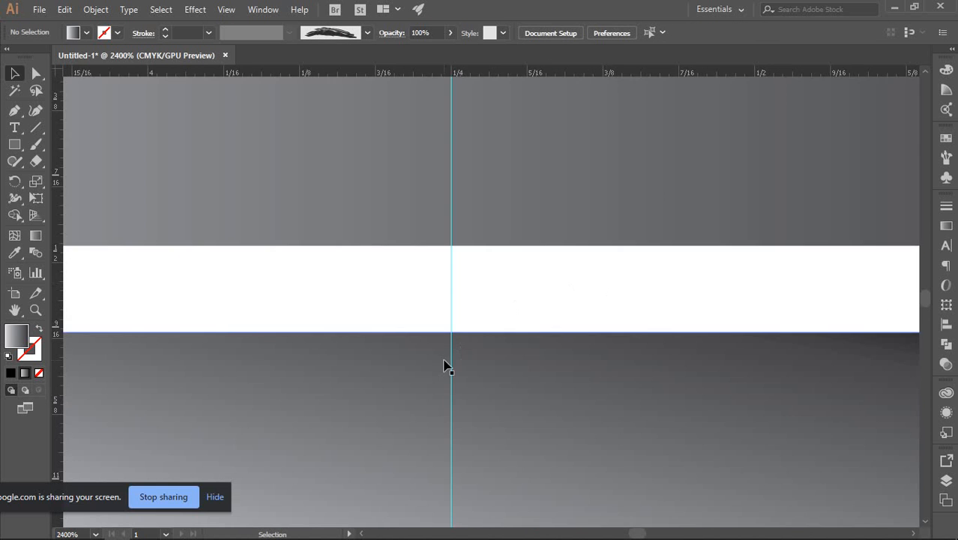
drag(427, 331, 793, 255)
drag(396, 278, 482, 294)
drag(360, 330, 361, 329)
scroll(256, 271, up, 3)
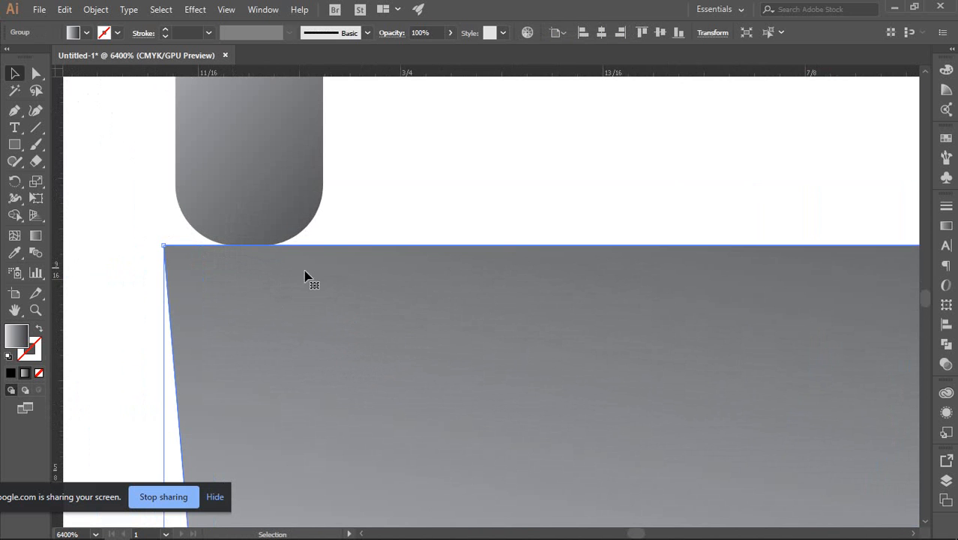
drag(331, 275, 330, 279)
click(391, 218)
scroll(392, 236, down, 4)
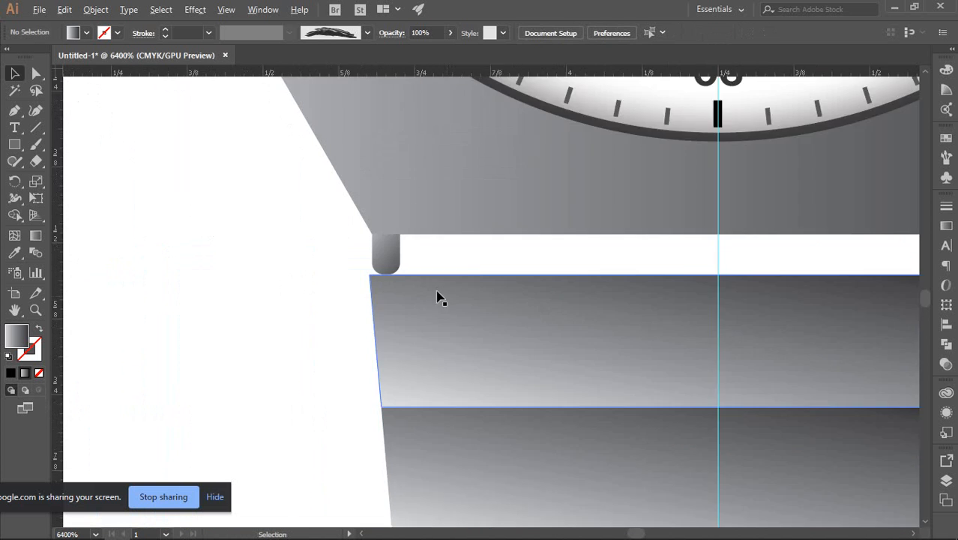
scroll(441, 299, down, 3)
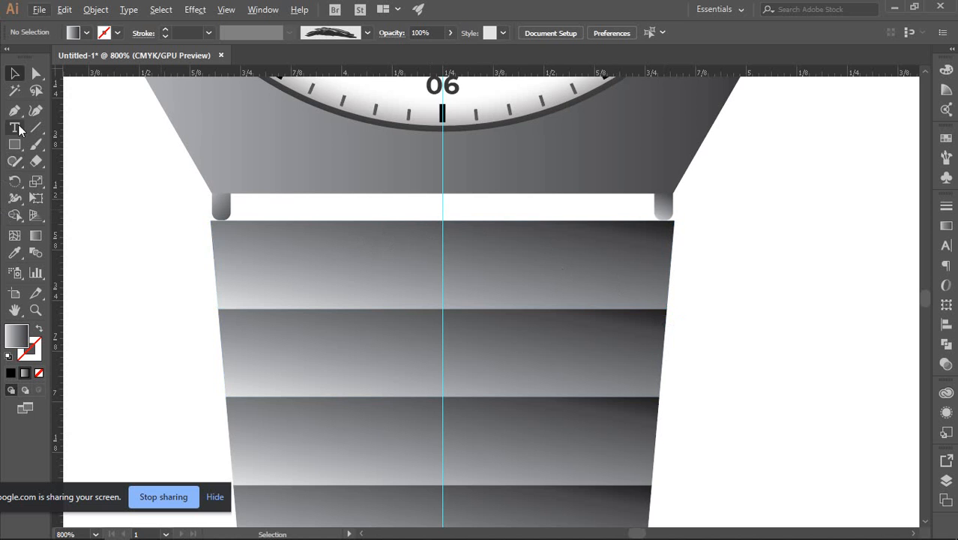
Start a Pen path for the filler piece along the left lug's inner edge, from the band's top edge up about 0.07 in to the case.
click(14, 110)
scroll(183, 194, up, 3)
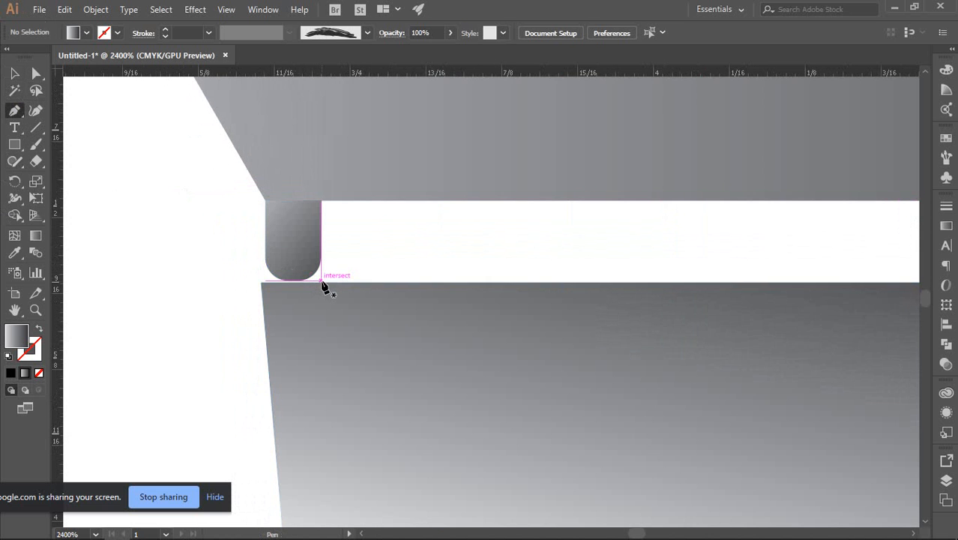
click(320, 282)
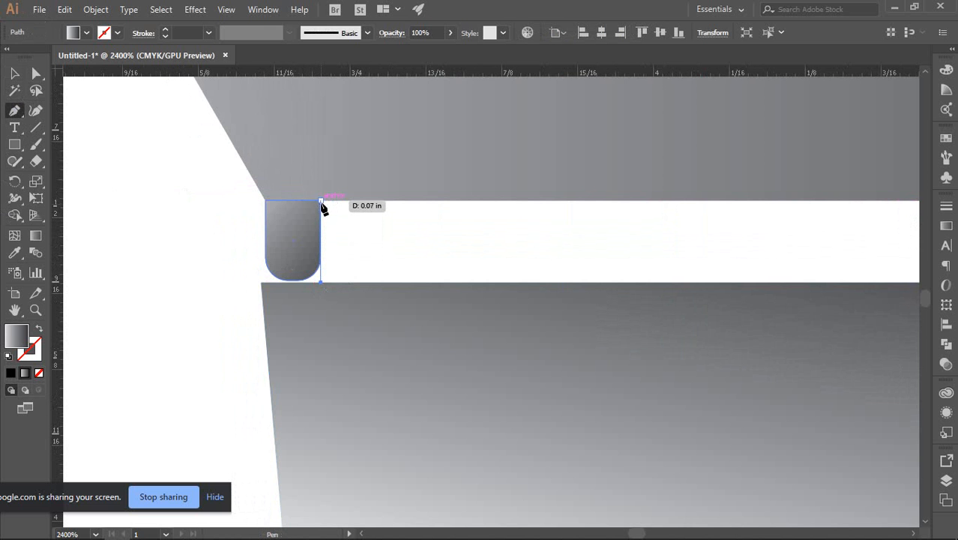
click(322, 202)
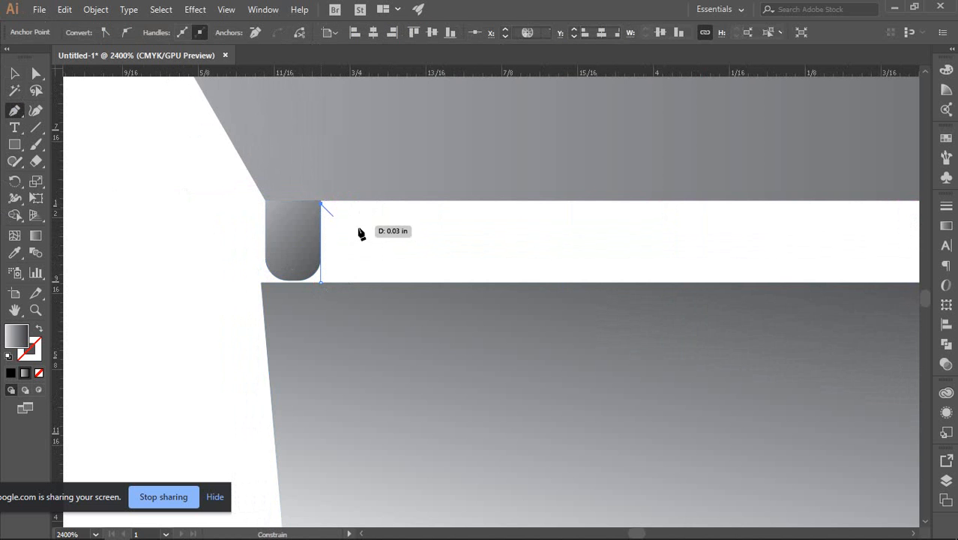
Extend the filler path about 1.05 in across to the right lug's inner edge, down to the band's top edge, and close the shape.
scroll(450, 230, right, 5)
scroll(456, 240, down, 3)
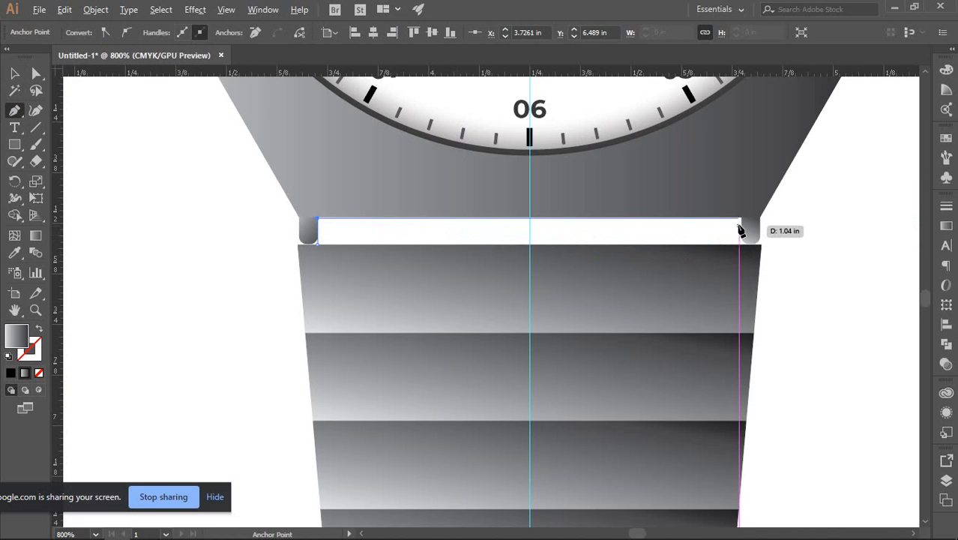
scroll(747, 225, up, 5)
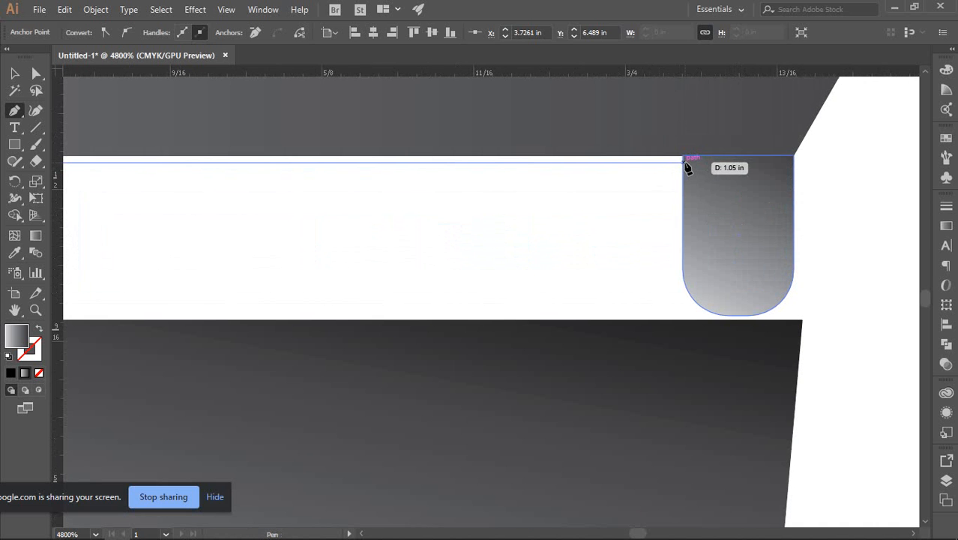
click(683, 161)
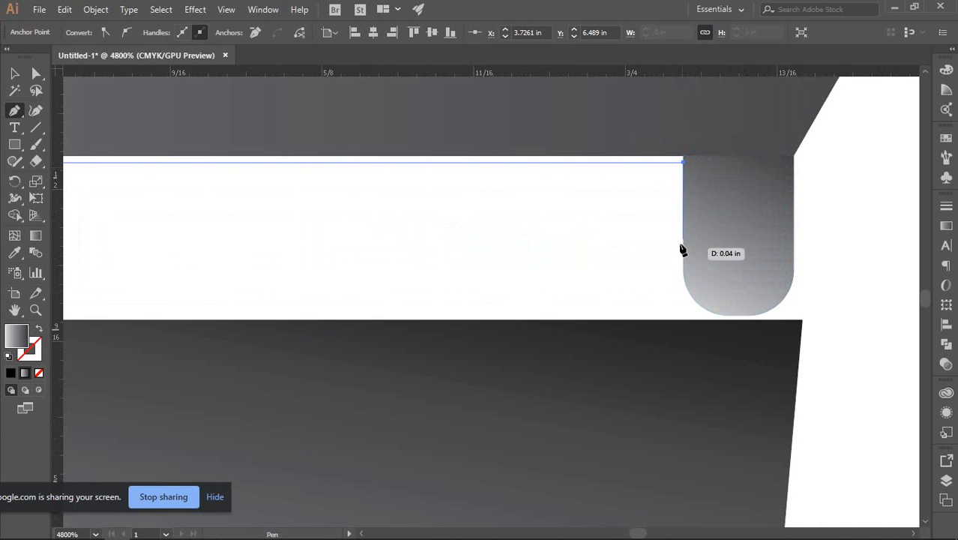
click(688, 327)
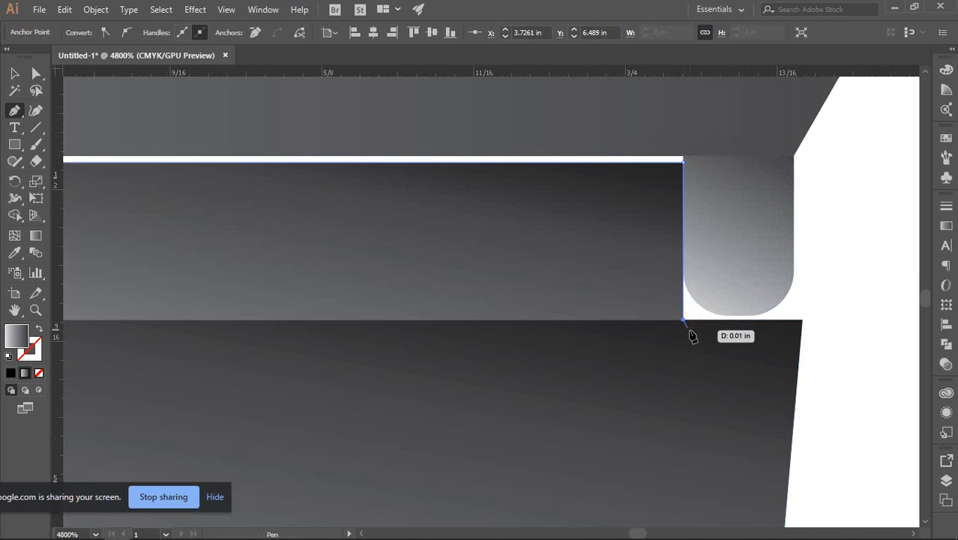
scroll(688, 330, down, 5)
scroll(252, 338, up, 5)
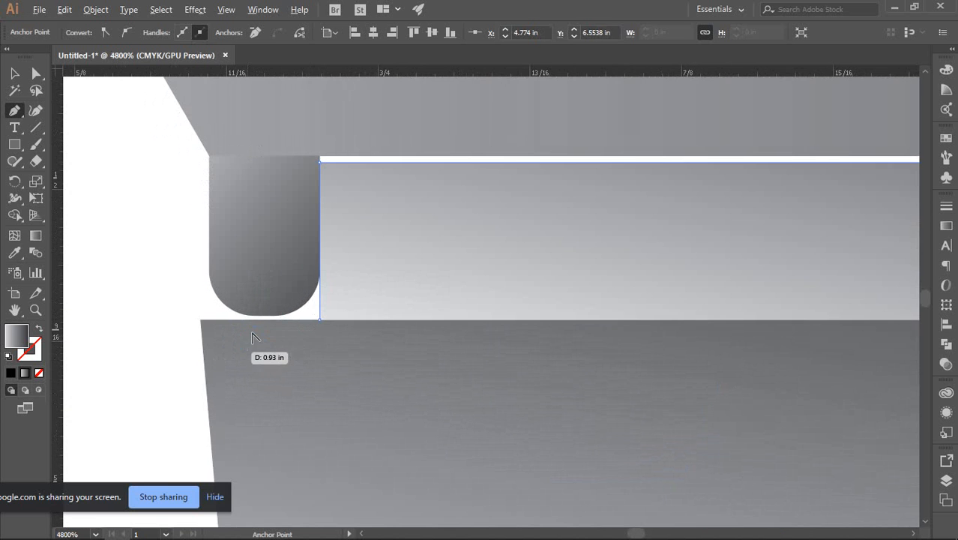
click(319, 324)
scroll(319, 323, down, 5)
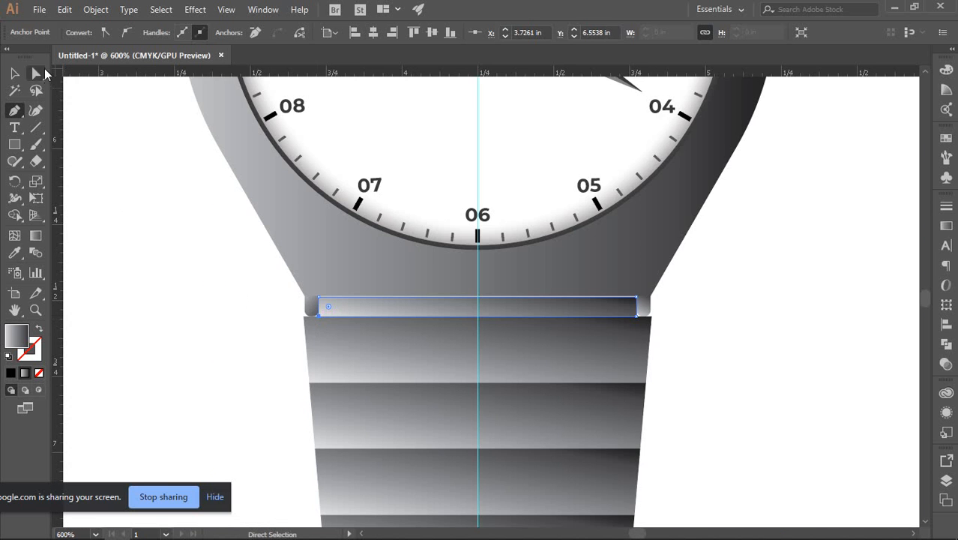
Redirect the filler piece's gradient straight down from light to dark, starting above the piece and ending below it for soft shading.
click(15, 73)
scroll(470, 443, down, 2)
scroll(432, 278, up, 1)
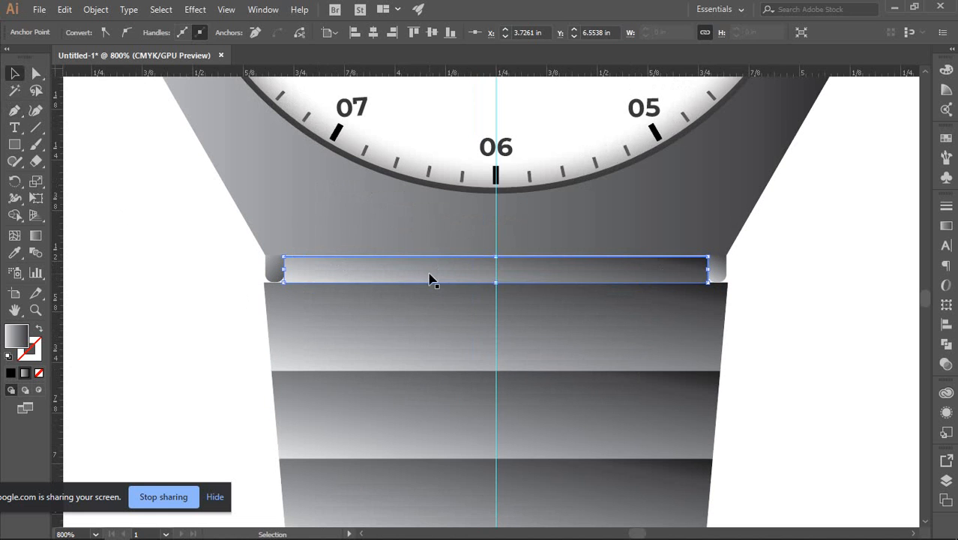
click(118, 246)
click(507, 269)
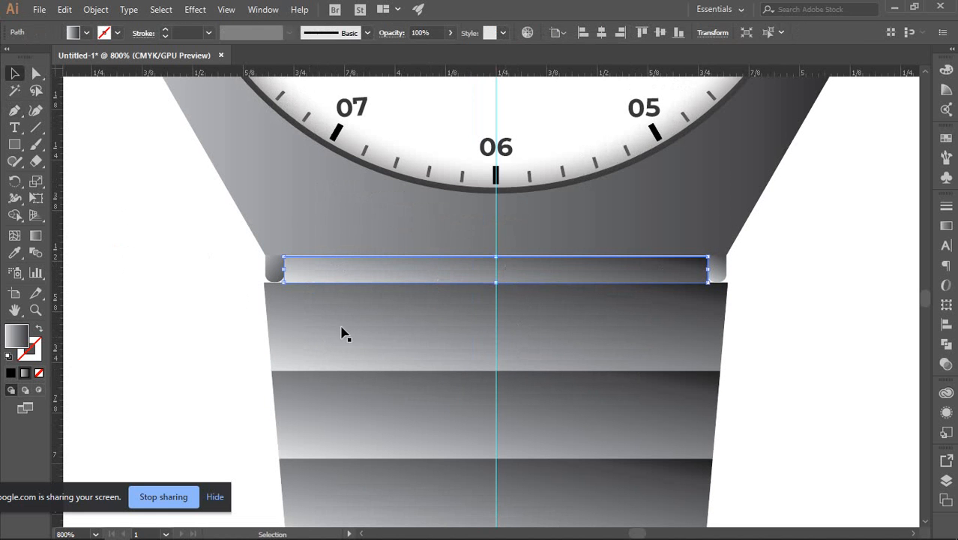
click(33, 235)
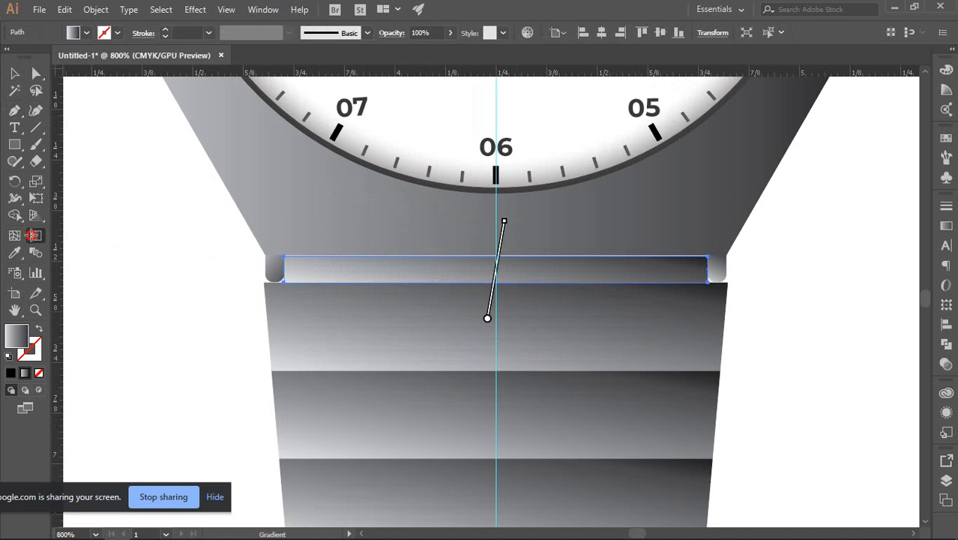
mouse_move(476, 222)
mouse_down()
mouse_move(479, 304)
mouse_move(479, 257)
mouse_move(474, 279)
mouse_up()
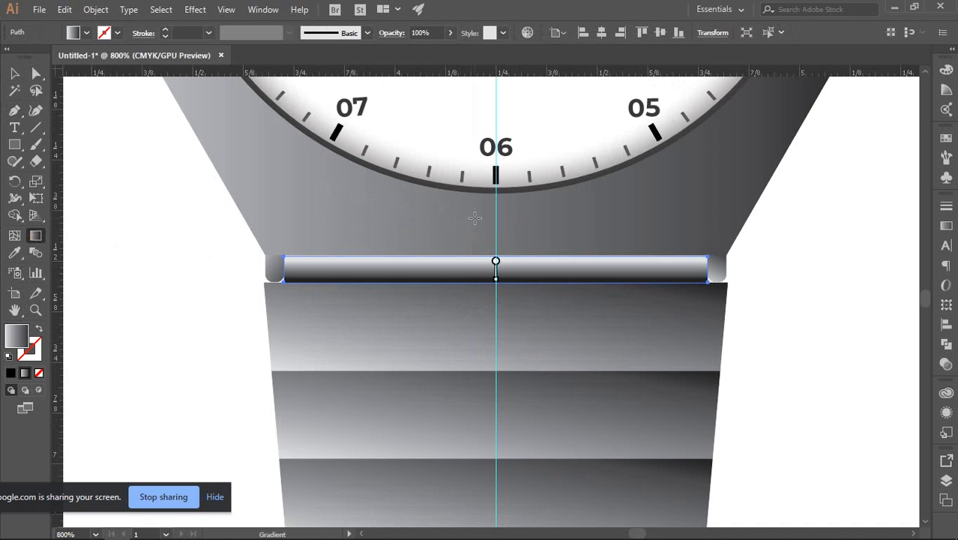
drag(475, 218, 475, 309)
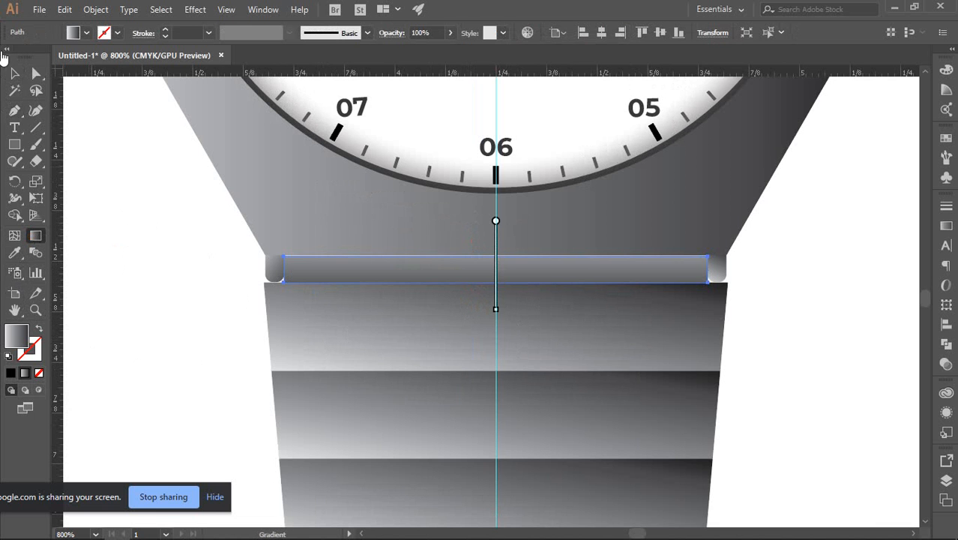
click(14, 73)
click(108, 160)
scroll(108, 160, down, 2)
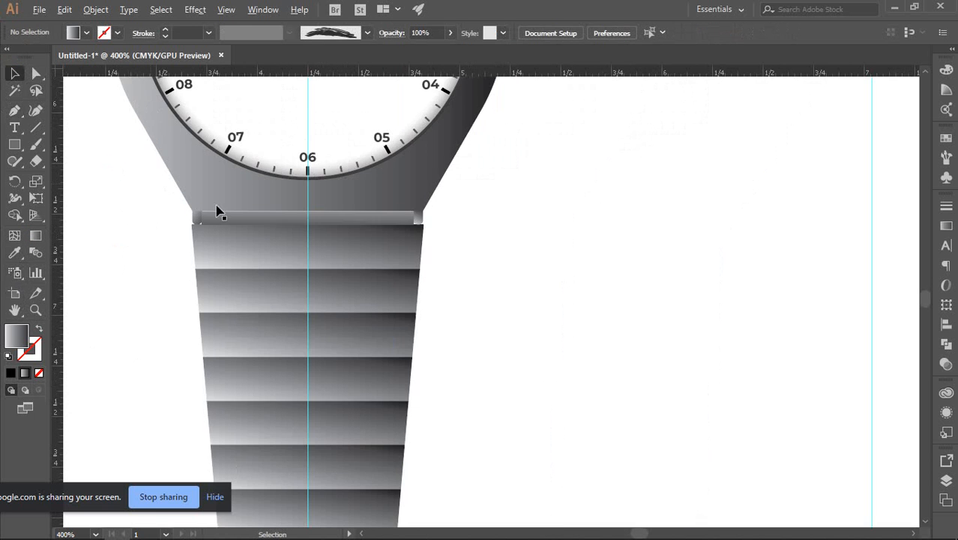
Round both top corners of the filler piece together to a radius of about 0.01 in.
click(277, 222)
scroll(200, 220, up, 4)
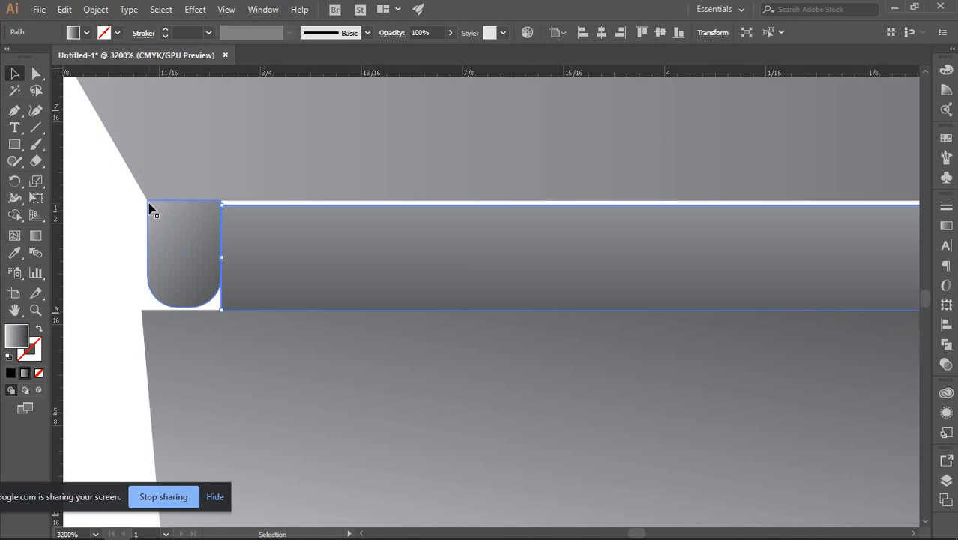
key(a)
click(111, 206)
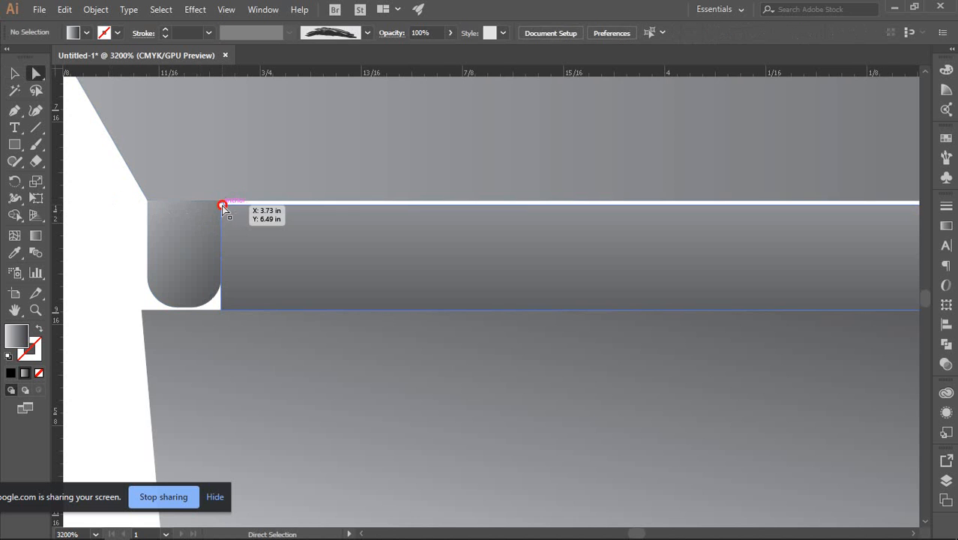
click(223, 206)
scroll(233, 222, down, 3)
scroll(648, 226, right, 2)
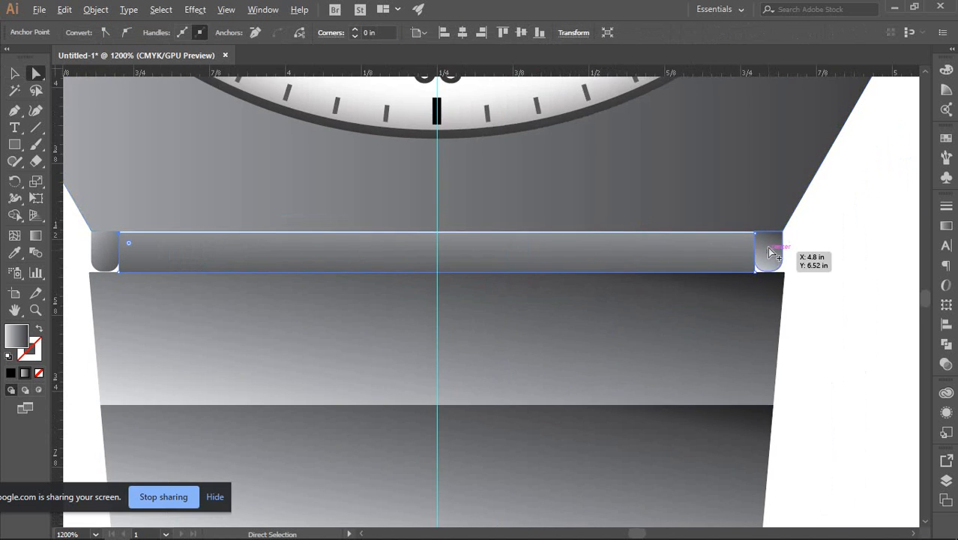
scroll(773, 252, up, 4)
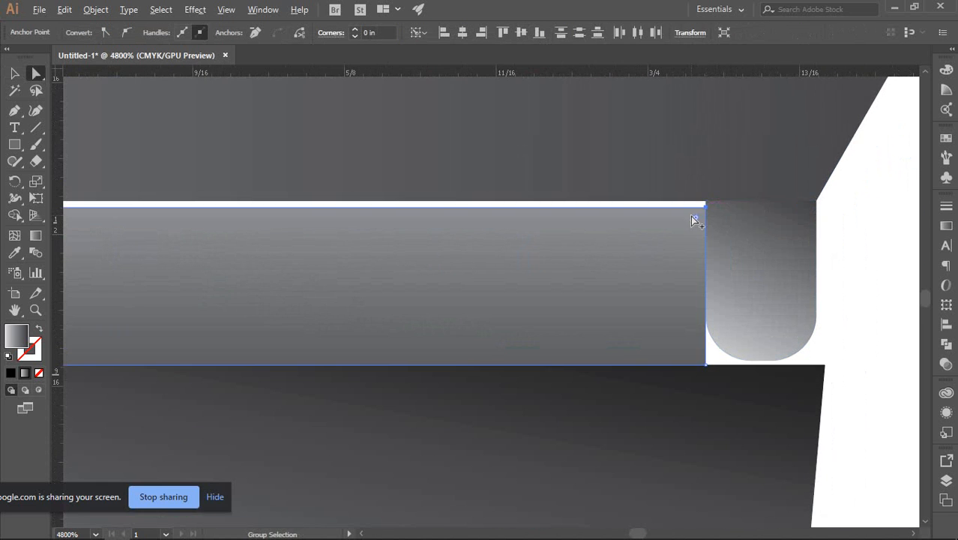
scroll(691, 216, up, 2)
drag(647, 155, 665, 226)
scroll(571, 229, down, 6)
drag(484, 234, 547, 233)
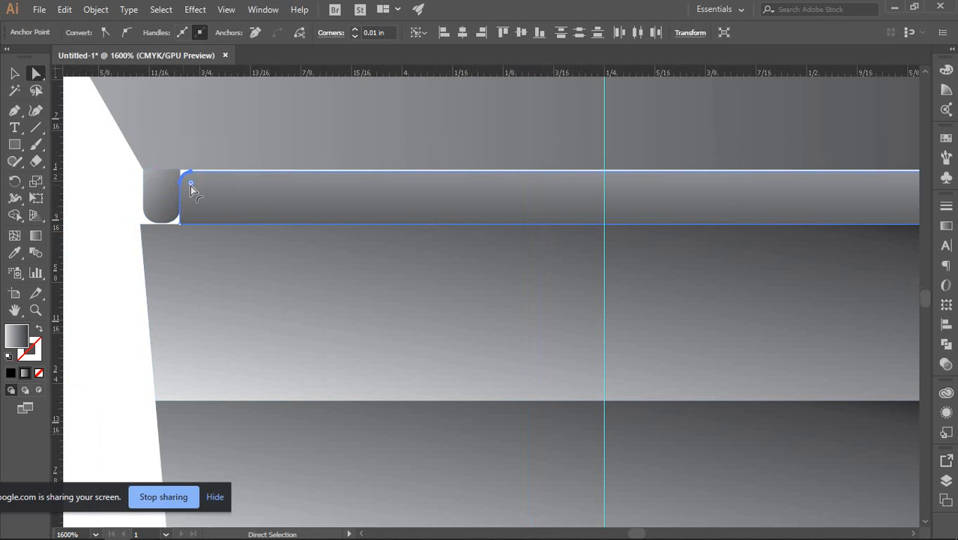
drag(191, 184, 192, 183)
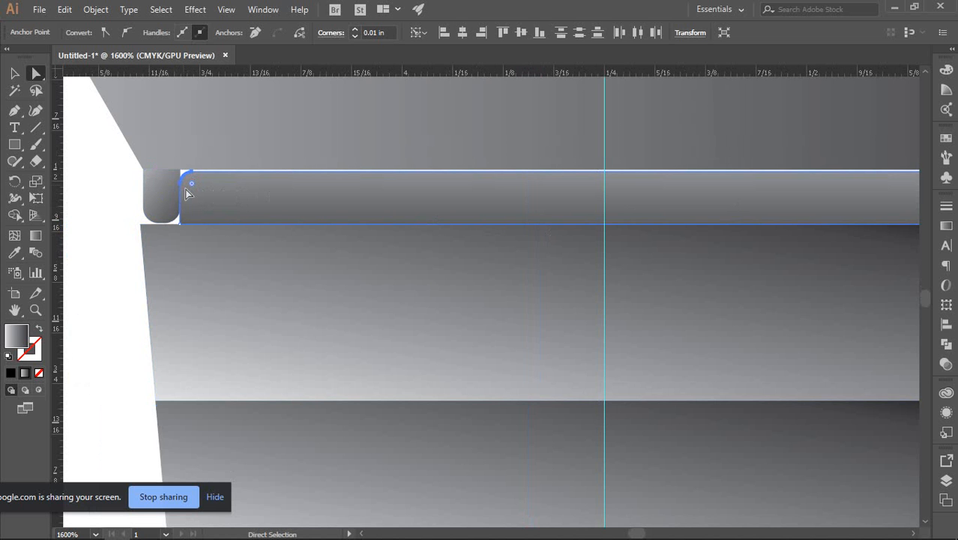
key(v)
click(126, 204)
Examine how the rounded filler piece fits between the lugs, the case and the band.
scroll(126, 203, down, 3)
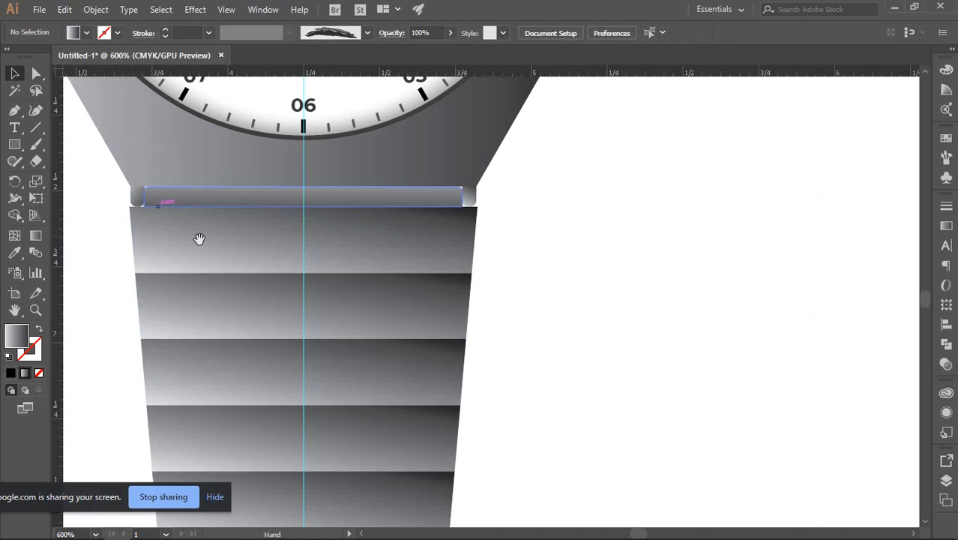
drag(198, 238, 304, 242)
scroll(793, 291, down, 3)
drag(781, 268, 760, 259)
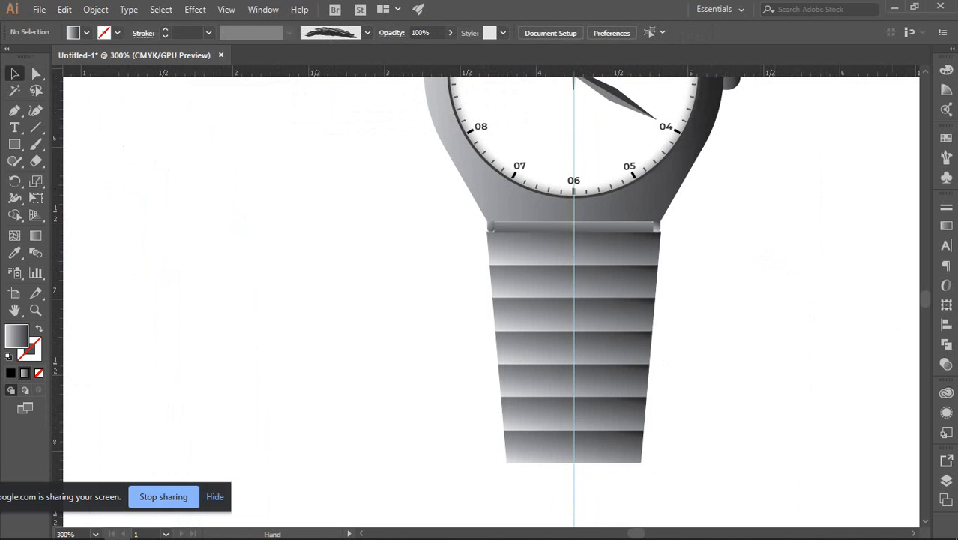
scroll(725, 260, up, 1)
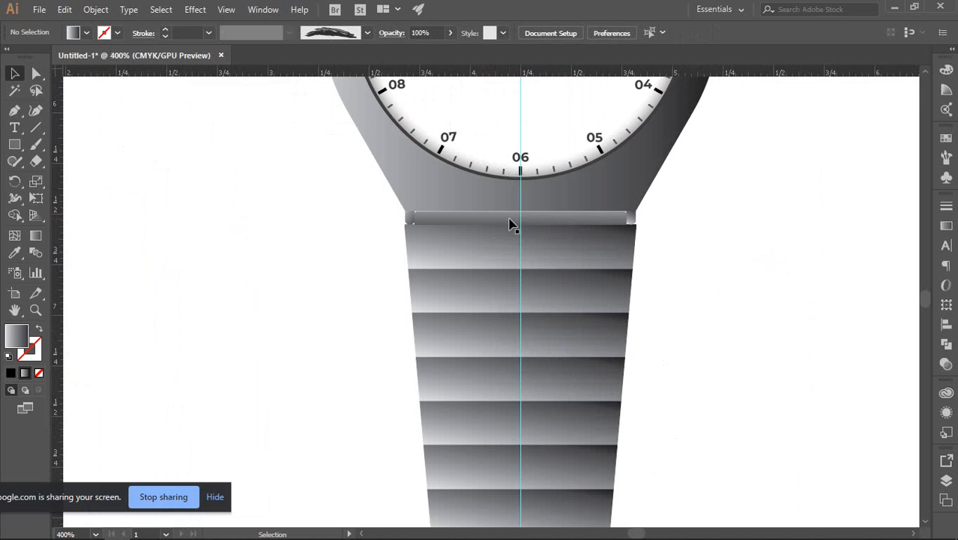
scroll(418, 235, up, 2)
drag(290, 243, 261, 227)
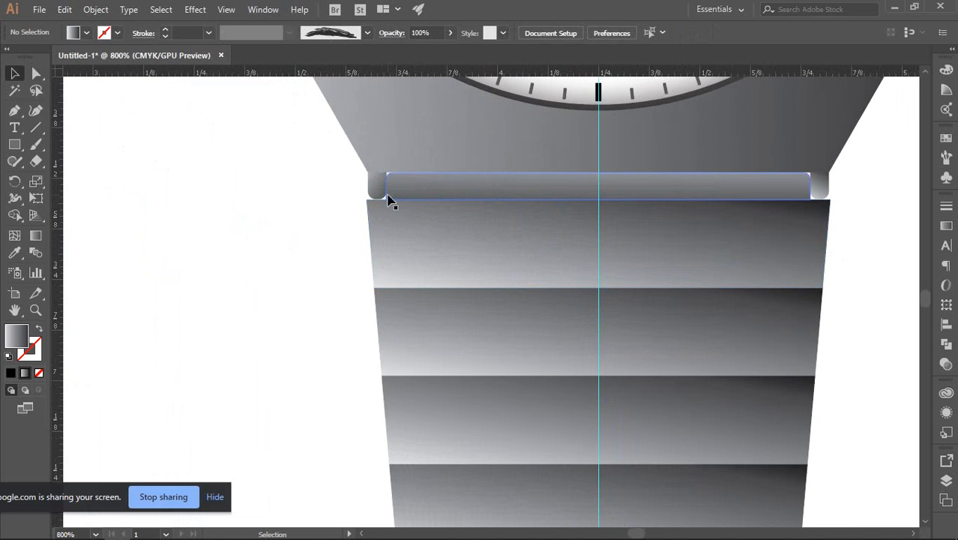
scroll(357, 199, down, 1)
scroll(341, 196, down, 1)
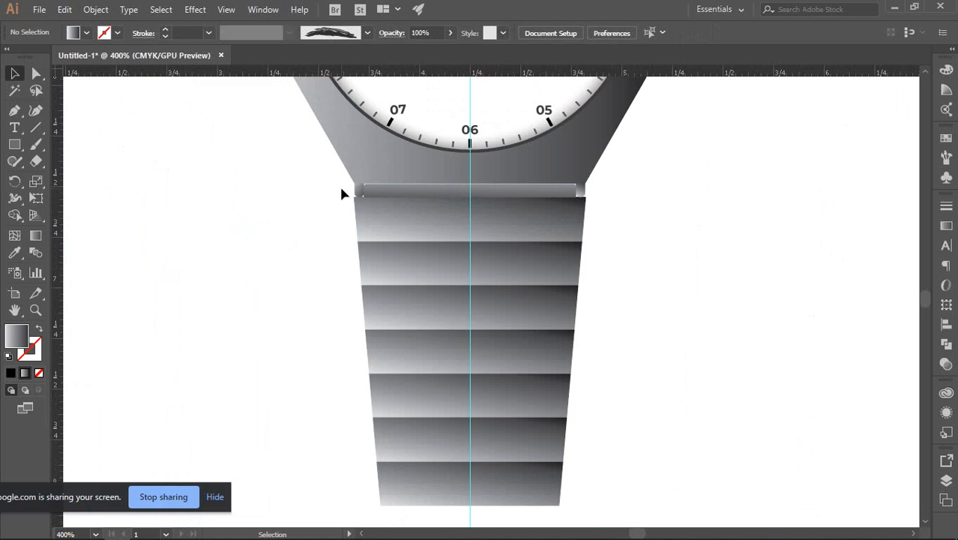
Group the lugs, the filler piece and the striped band into one object.
drag(342, 188, 626, 272)
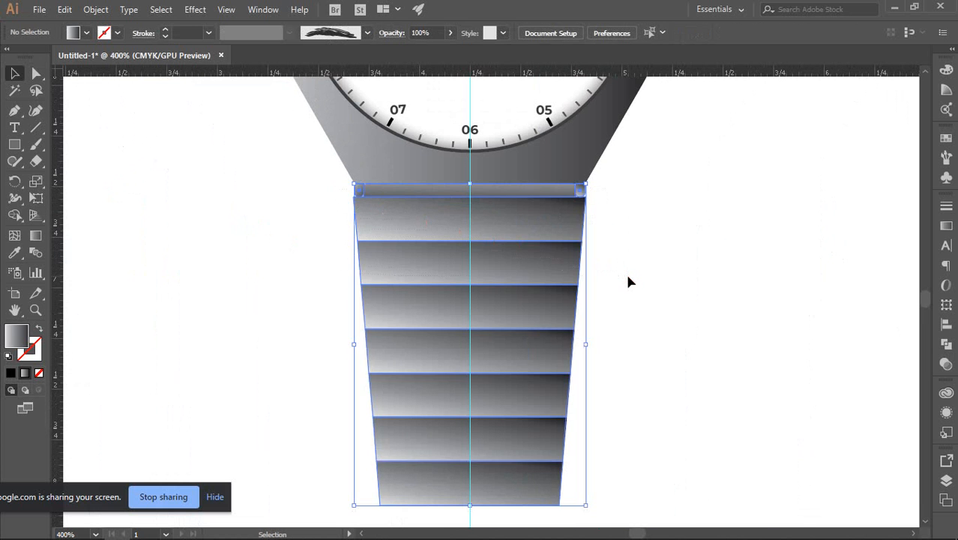
scroll(627, 272, down, 2)
right_click(536, 244)
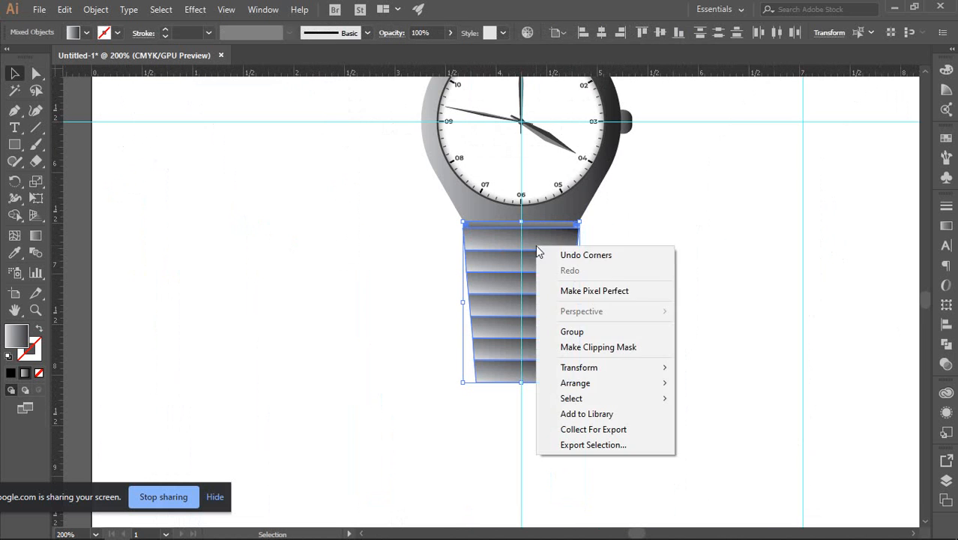
click(572, 331)
click(693, 295)
scroll(702, 309, up, 2)
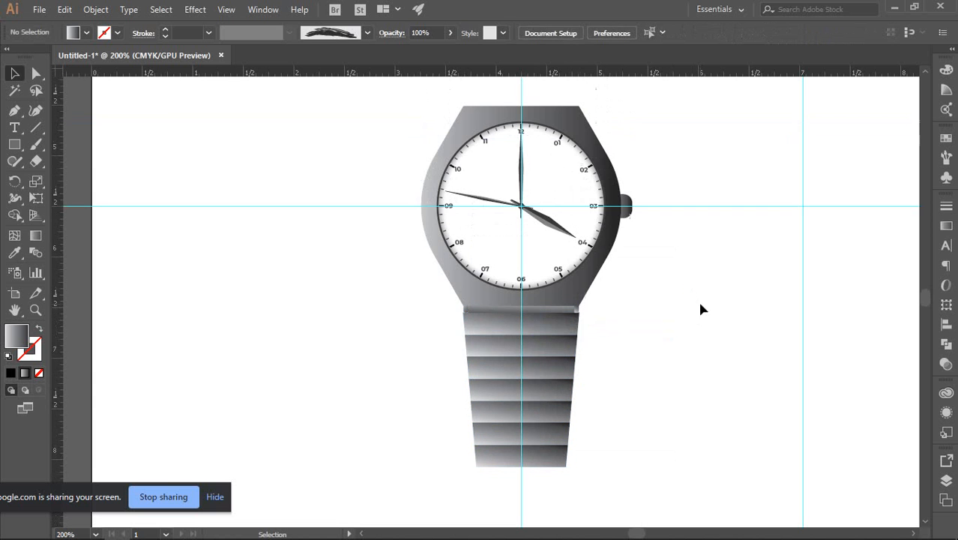
click(520, 364)
scroll(684, 248, up, 1)
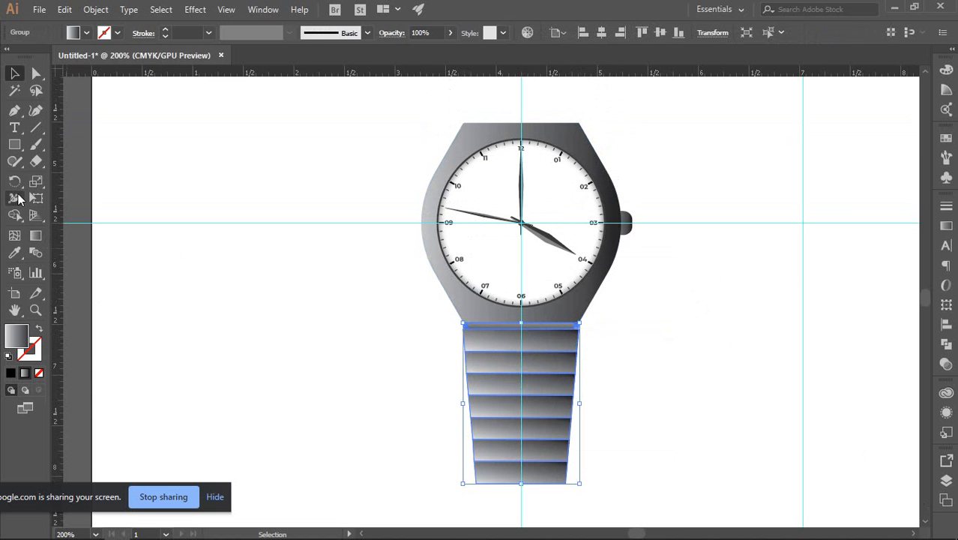
click(142, 221)
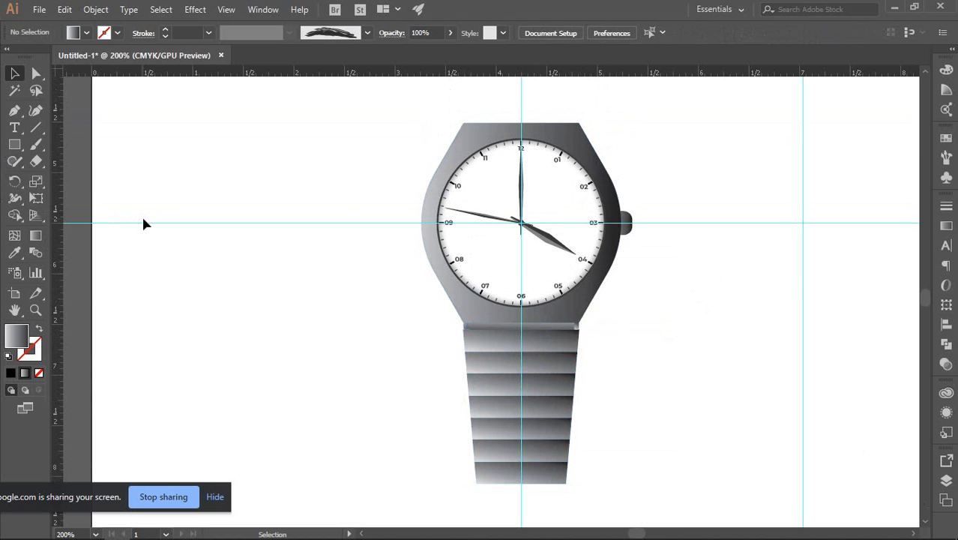
key(o)
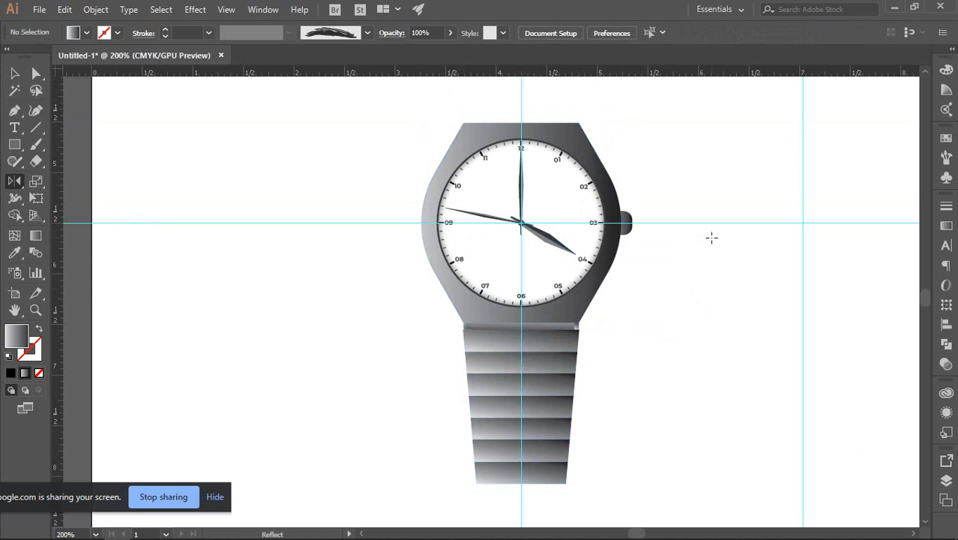
scroll(660, 227, up, 3)
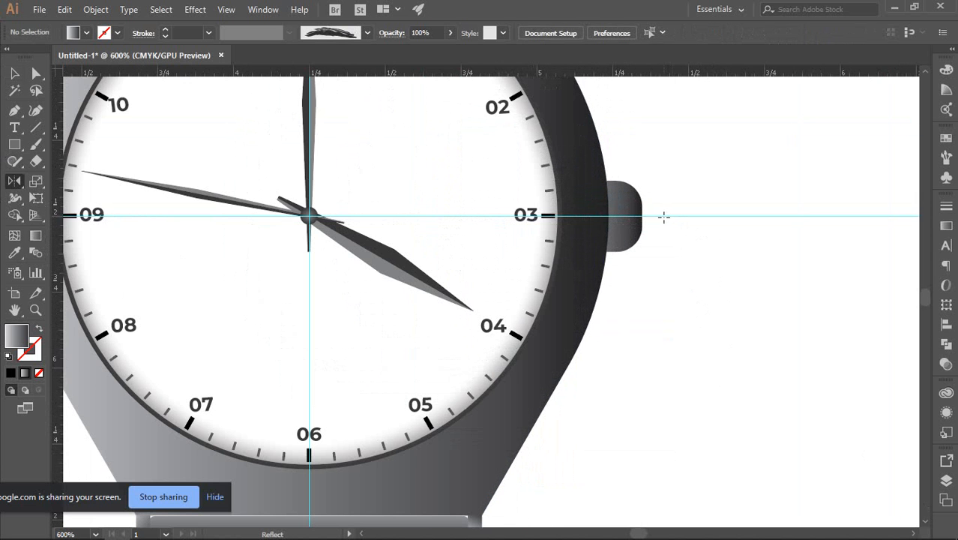
scroll(660, 242, down, 3)
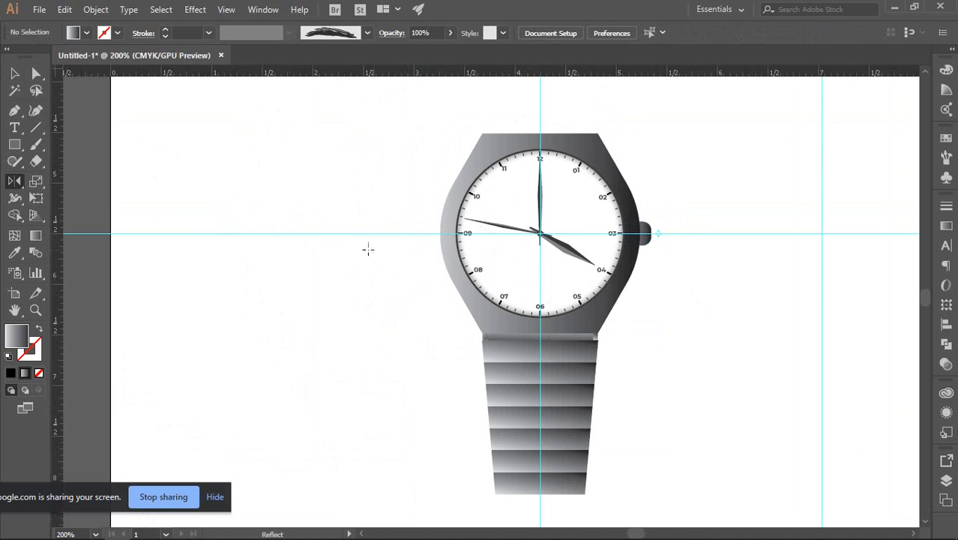
alt+click(406, 235)
click(534, 363)
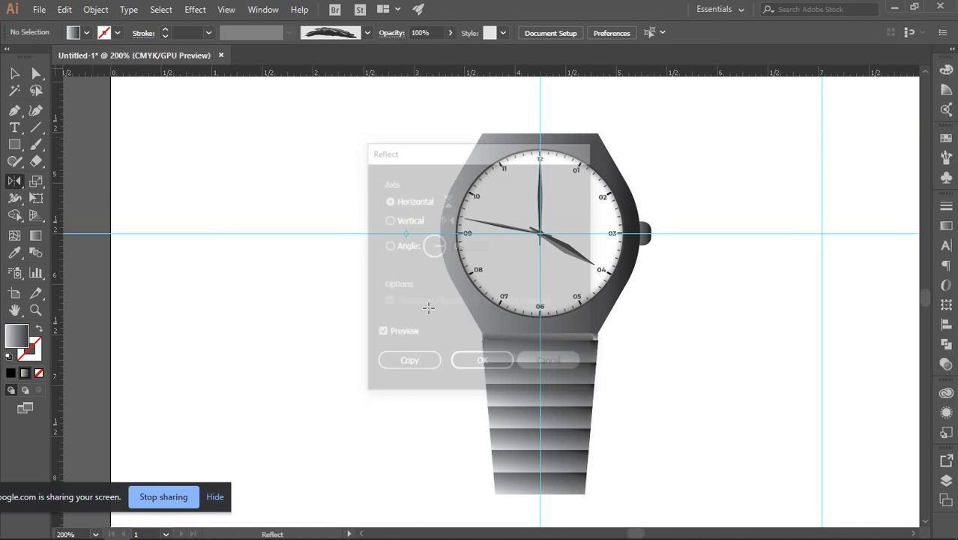
Examine the grouped lower band as one selected object and how it joins the case.
click(13, 73)
click(564, 376)
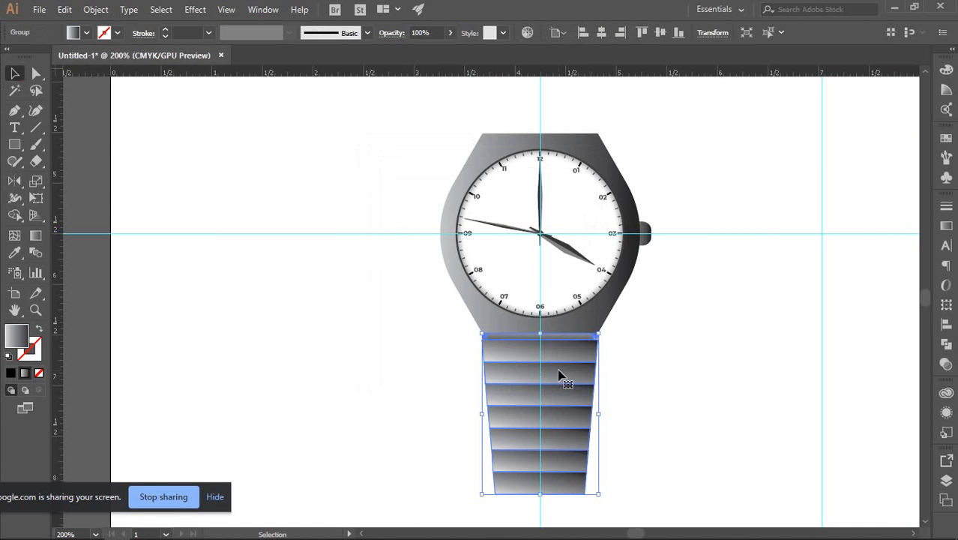
scroll(563, 375, down, 2)
click(663, 328)
scroll(650, 347, up, 1)
scroll(650, 347, down, 3)
scroll(650, 347, down, 6)
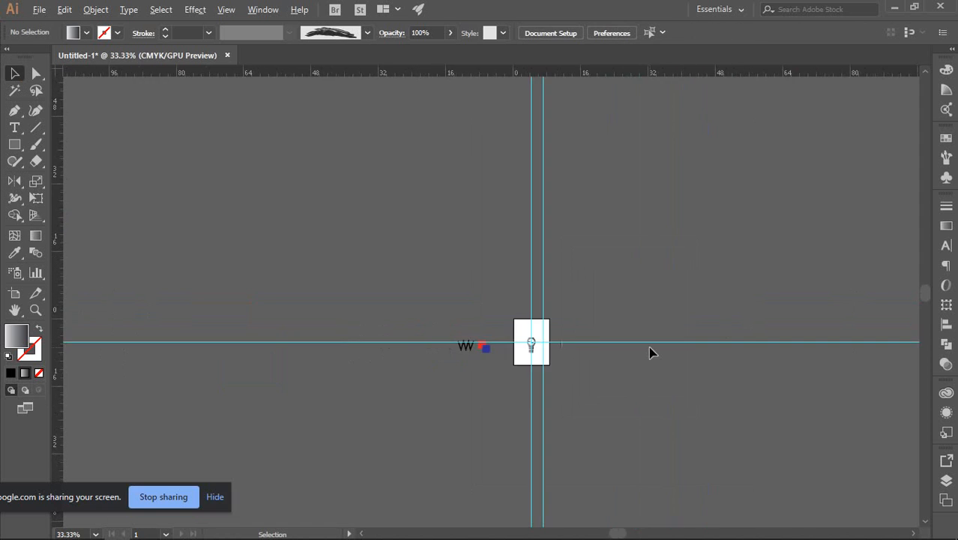
scroll(563, 341, up, 10)
drag(462, 342, 567, 178)
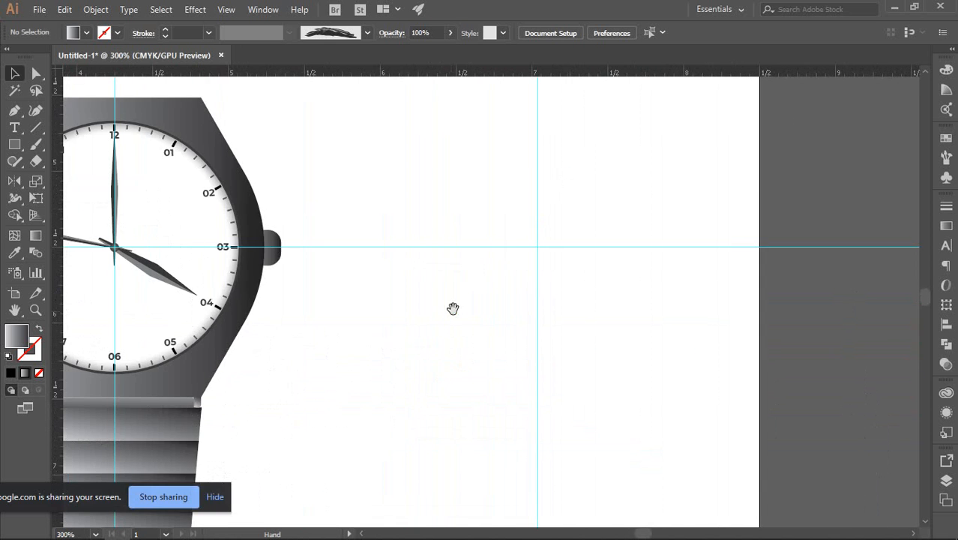
drag(451, 308, 789, 108)
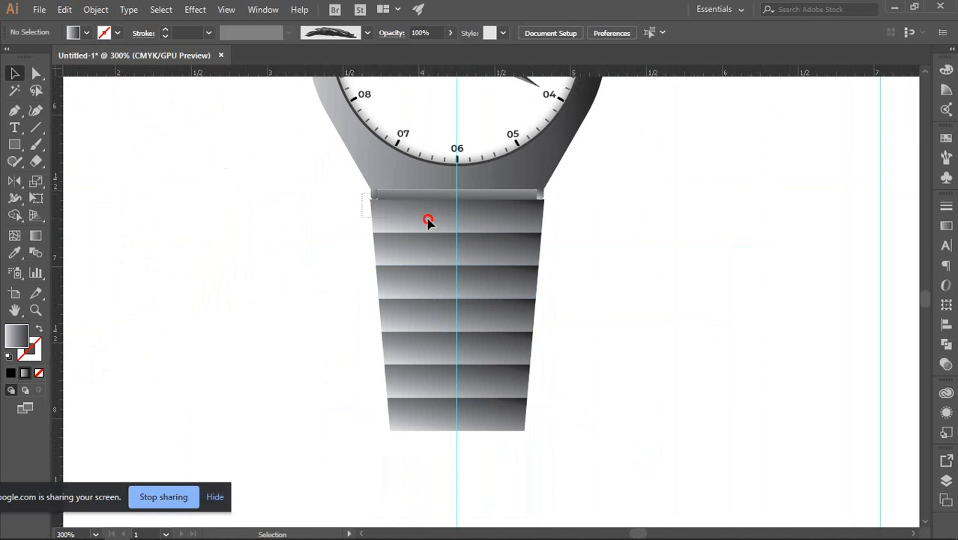
Reflect a copy of the grouped band across the horizontal guide through the dial's centre, onto the upper side of the case.
drag(428, 220, 591, 261)
scroll(590, 262, down, 3)
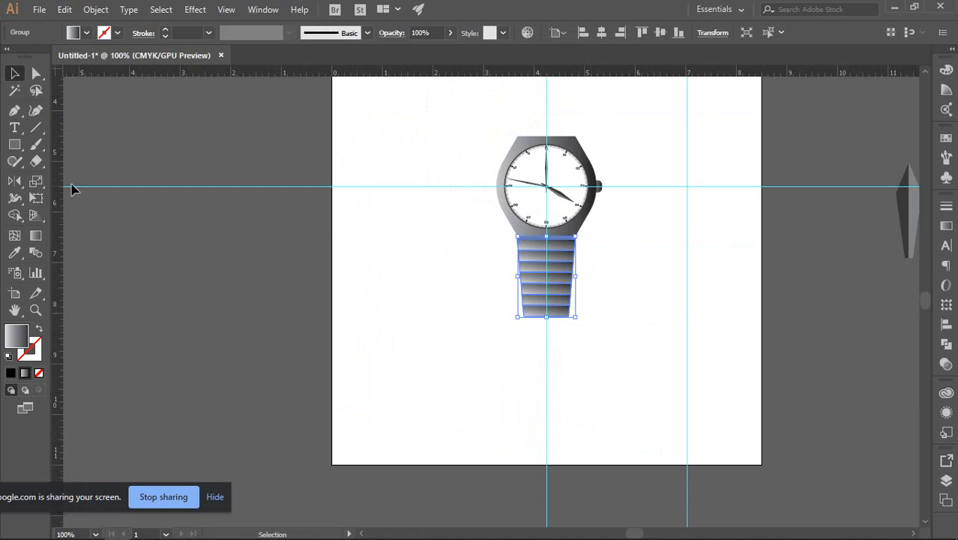
click(14, 180)
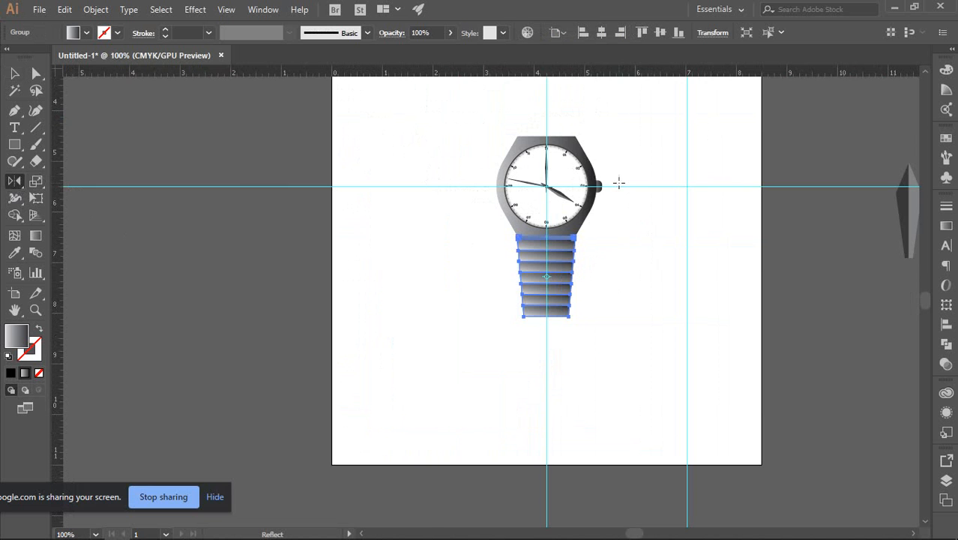
scroll(618, 183, up, 2)
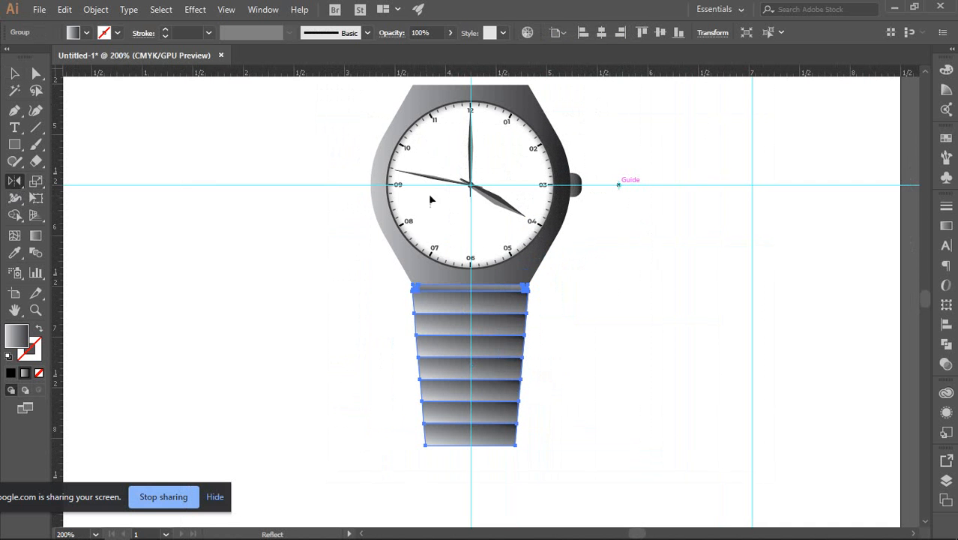
alt+click(349, 186)
scroll(614, 268, down, 1)
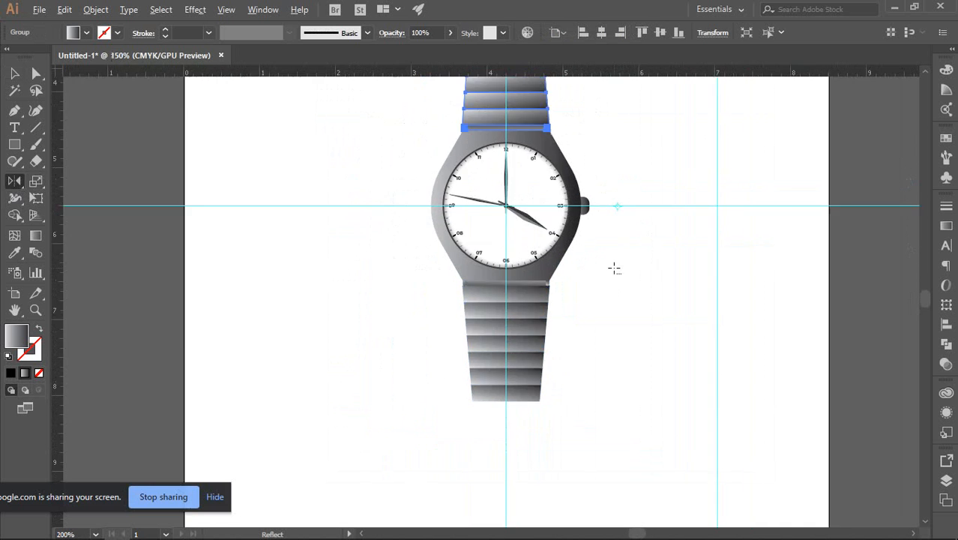
scroll(614, 269, down, 2)
click(10, 72)
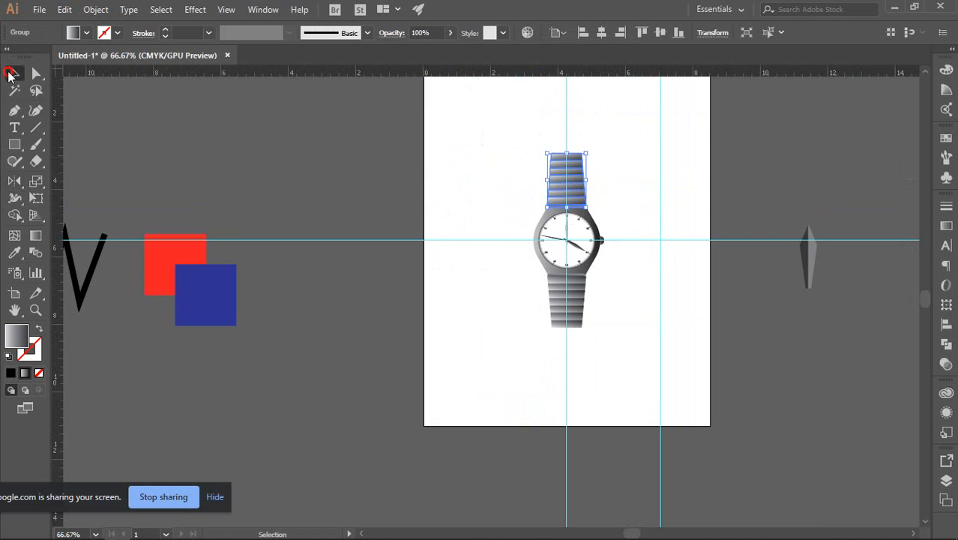
click(646, 294)
Draw a small square about 0.14 in wide, centred where the vertical guide meets the upper band's free edge.
scroll(650, 284, up, 4)
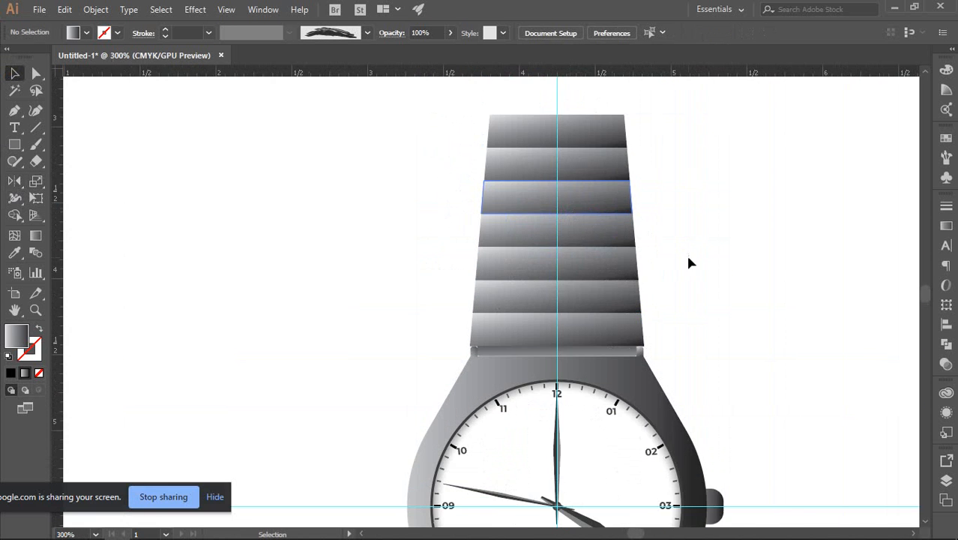
scroll(690, 264, down, 3)
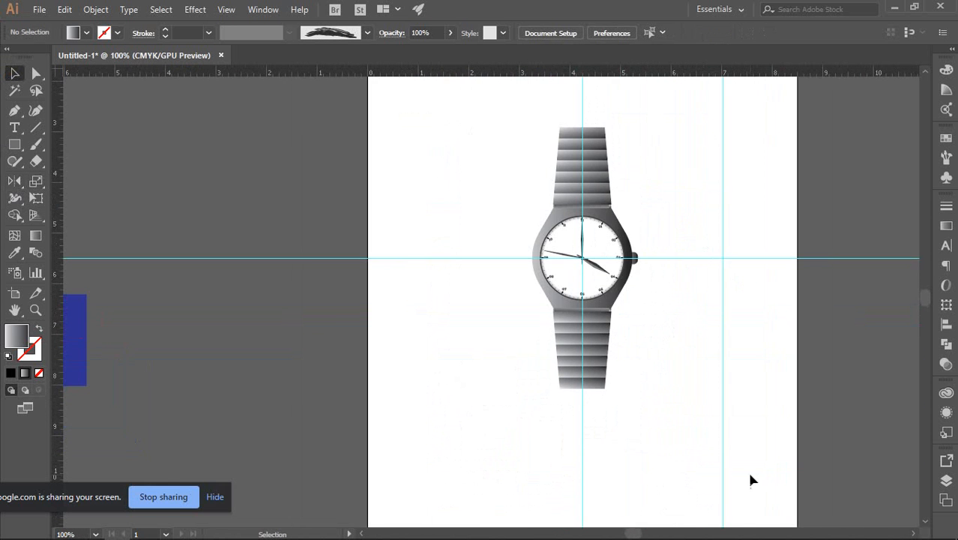
scroll(656, 363, down, 2)
scroll(710, 205, up, 3)
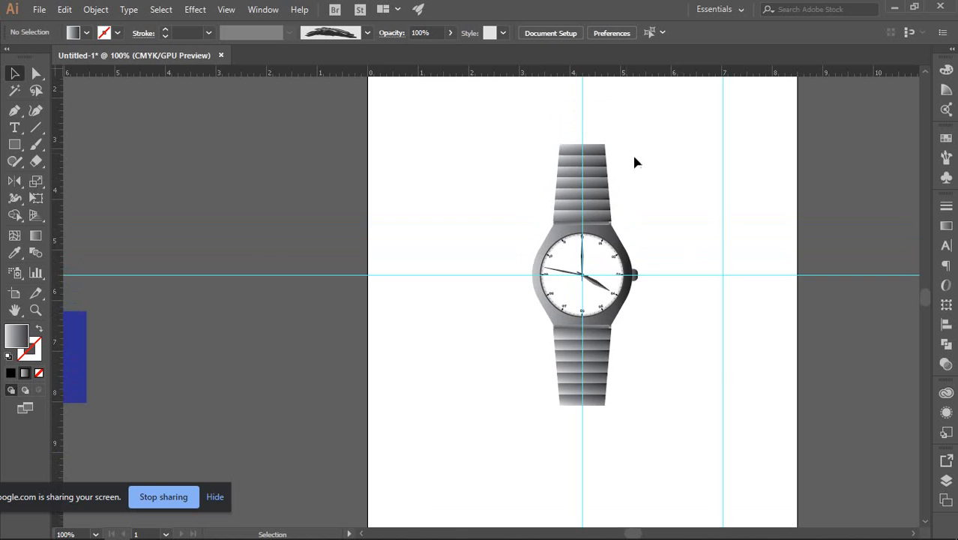
scroll(634, 161, up, 8)
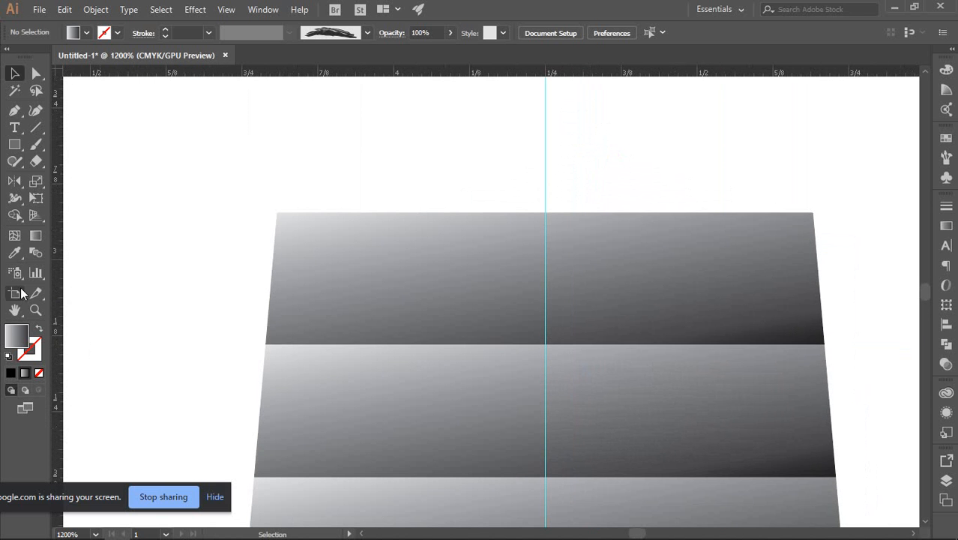
click(14, 144)
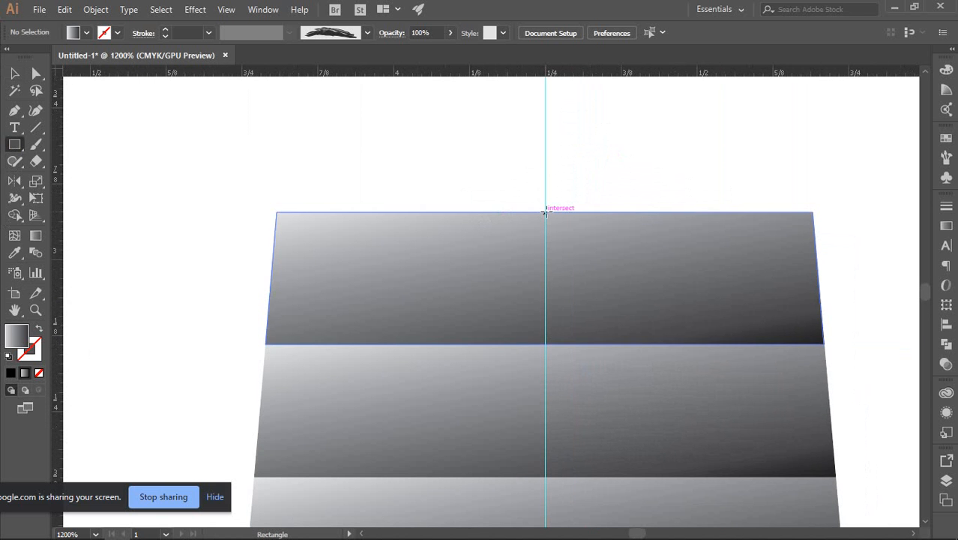
drag(546, 213, 587, 227)
click(15, 73)
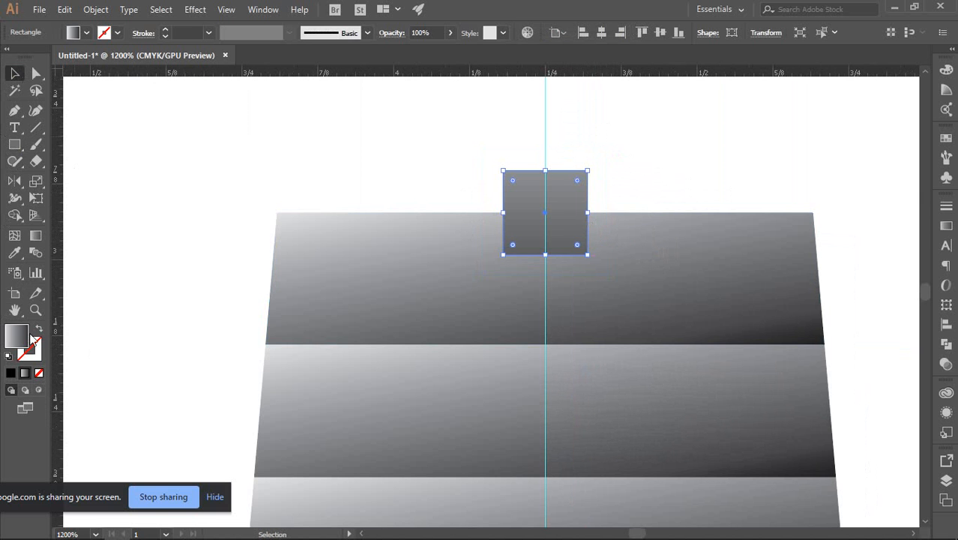
Turn the square into an unfilled frame with a 3 pt gradient stroke and widen it symmetrically to about 0.32 in.
click(39, 332)
drag(588, 213, 643, 212)
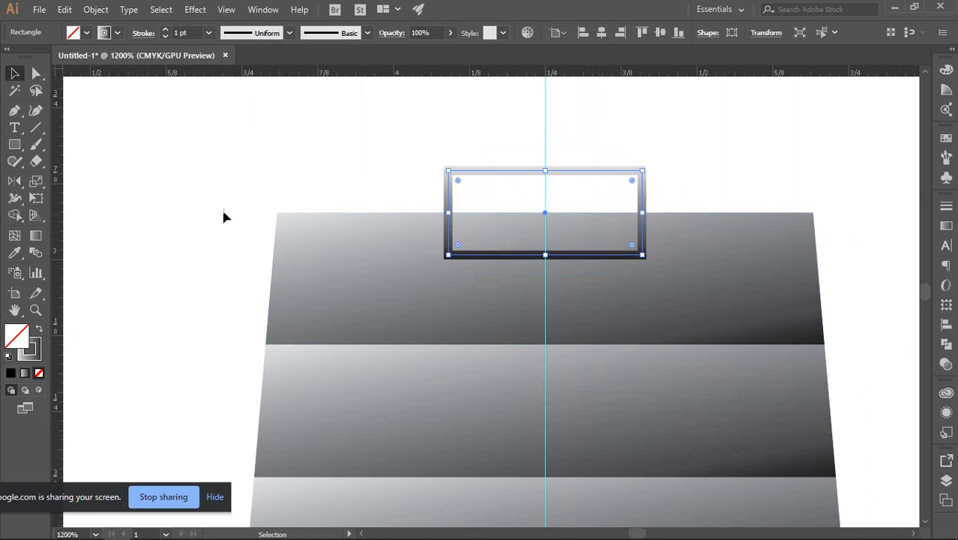
click(167, 31)
click(166, 30)
click(167, 31)
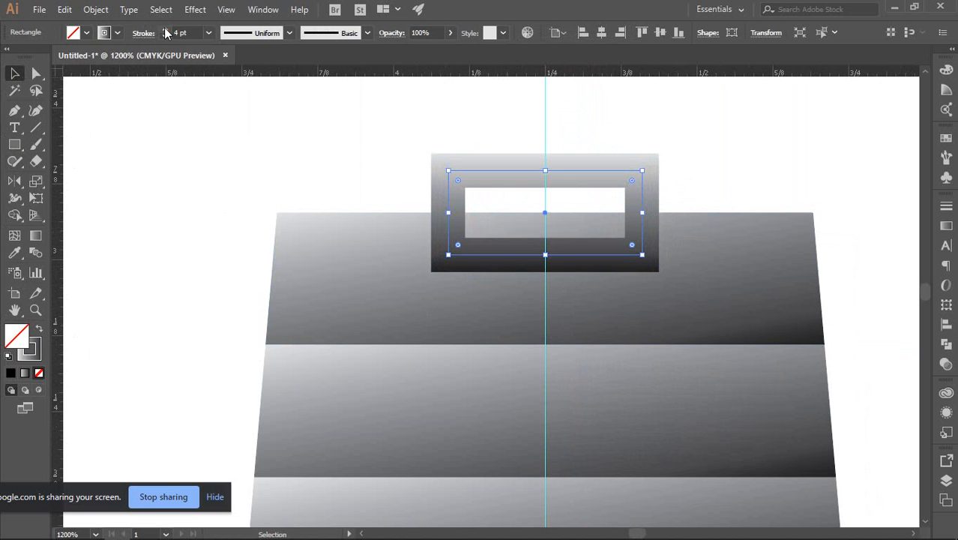
click(165, 36)
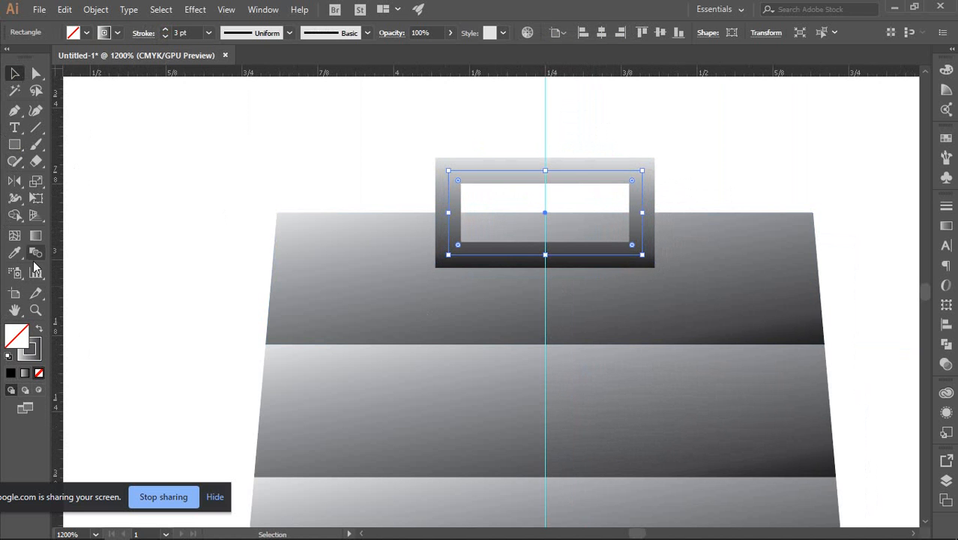
Try to redirect the frame's stroke gradient straight down with the Gradient tool.
click(35, 235)
drag(563, 164, 559, 250)
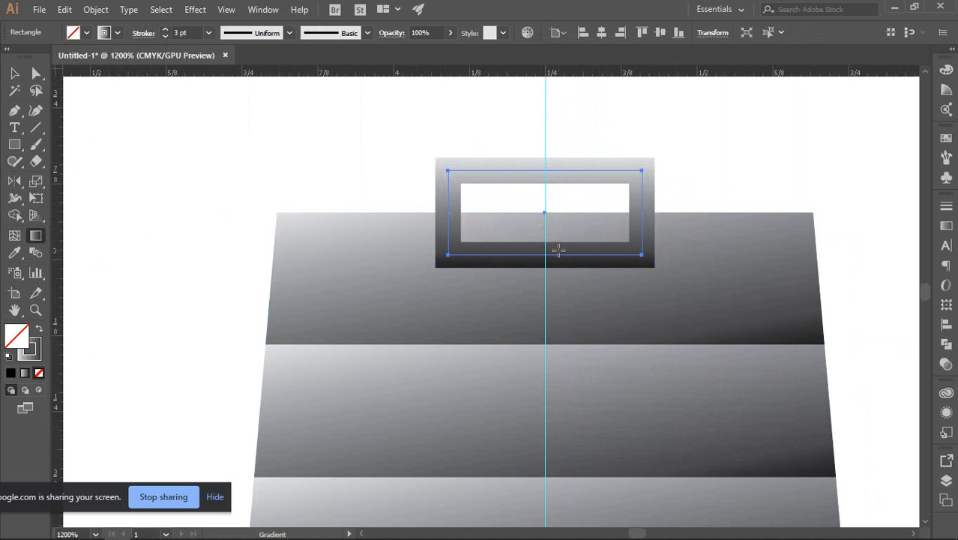
click(14, 73)
click(496, 154)
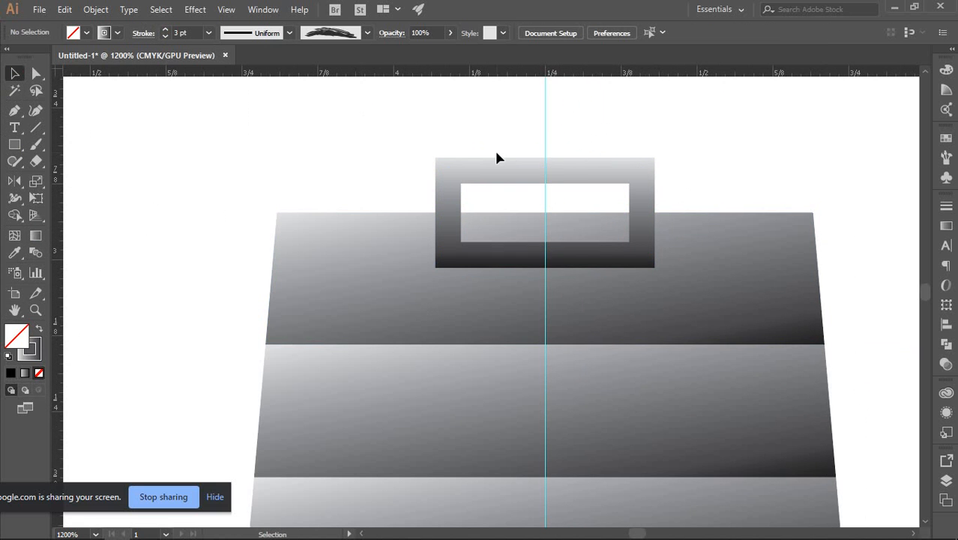
Send the clasp frame to the back so its lower part lies behind the upper band.
click(570, 173)
key(ctrl)
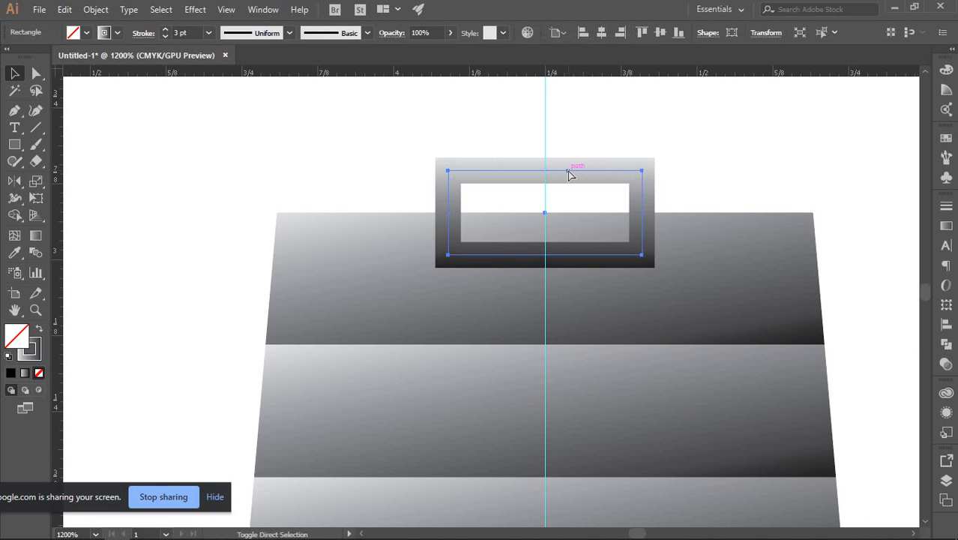
right_click(569, 175)
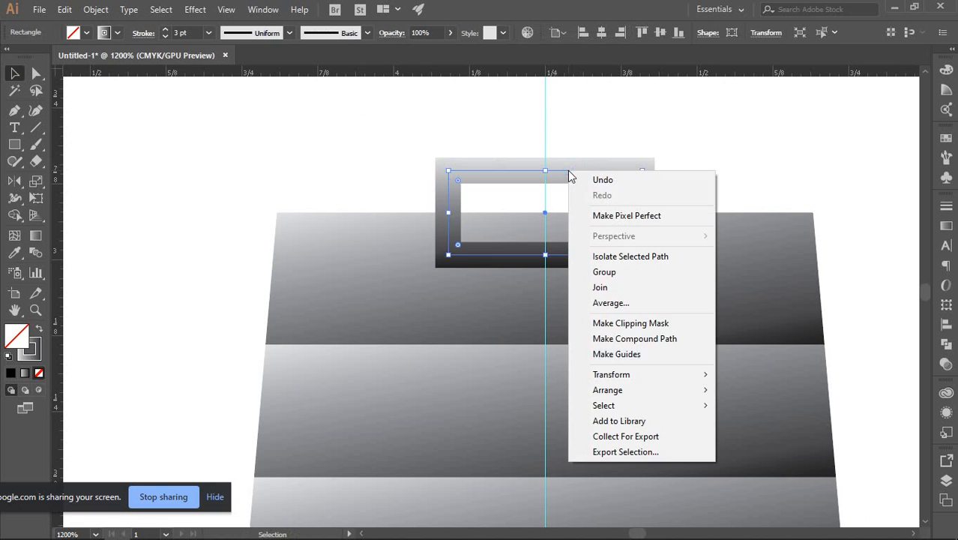
mouse_move(615, 391)
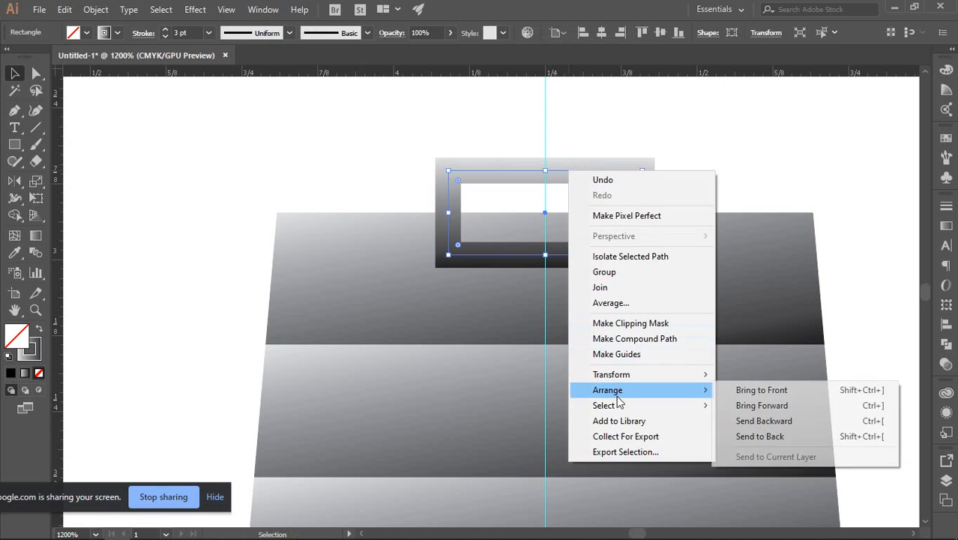
click(773, 436)
click(781, 191)
Copy the clasp frame to the lower band's free end, centred on the vertical guide, with its upper edge tucked behind the band.
scroll(734, 196, down, 8)
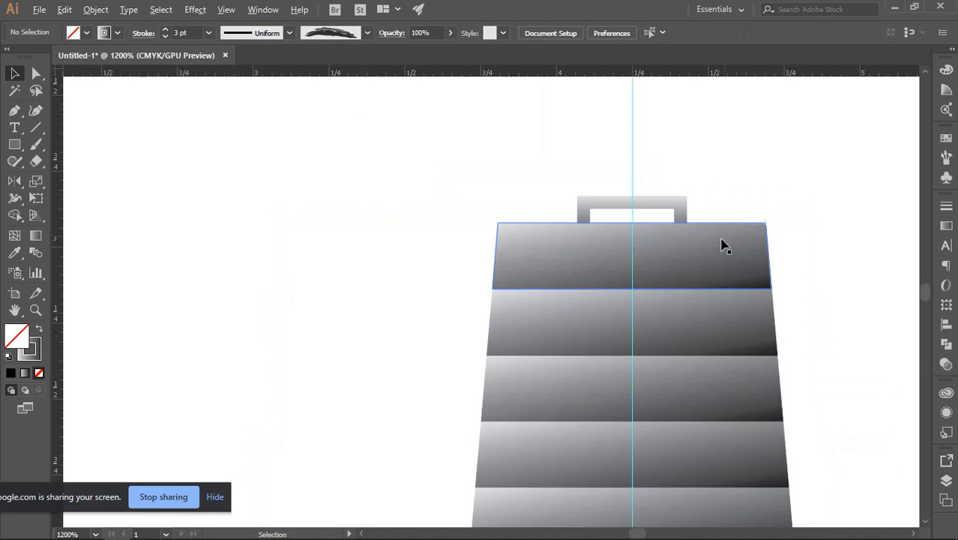
scroll(691, 269, up, 5)
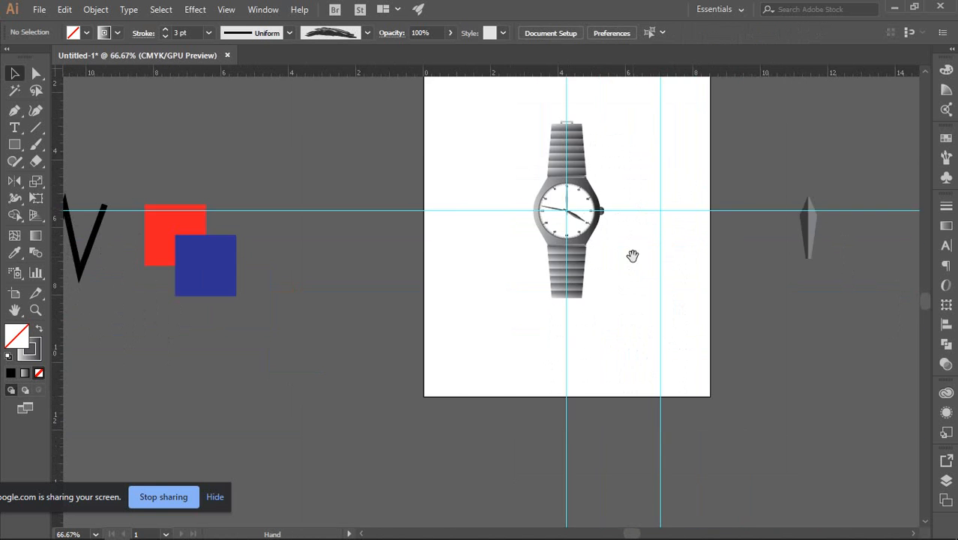
scroll(639, 385, down, 2)
scroll(639, 385, down, 3)
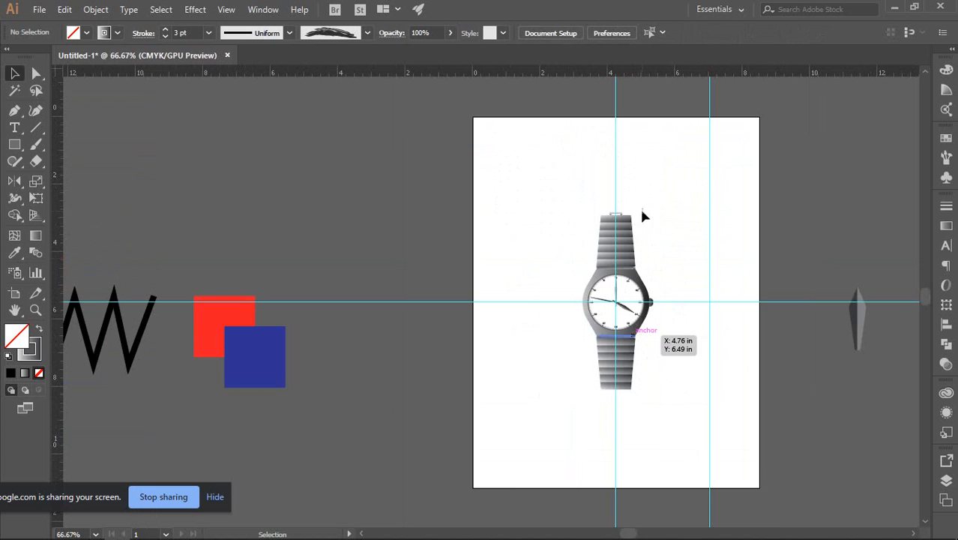
scroll(627, 214, down, 1)
drag(620, 201, 616, 377)
scroll(619, 375, up, 9)
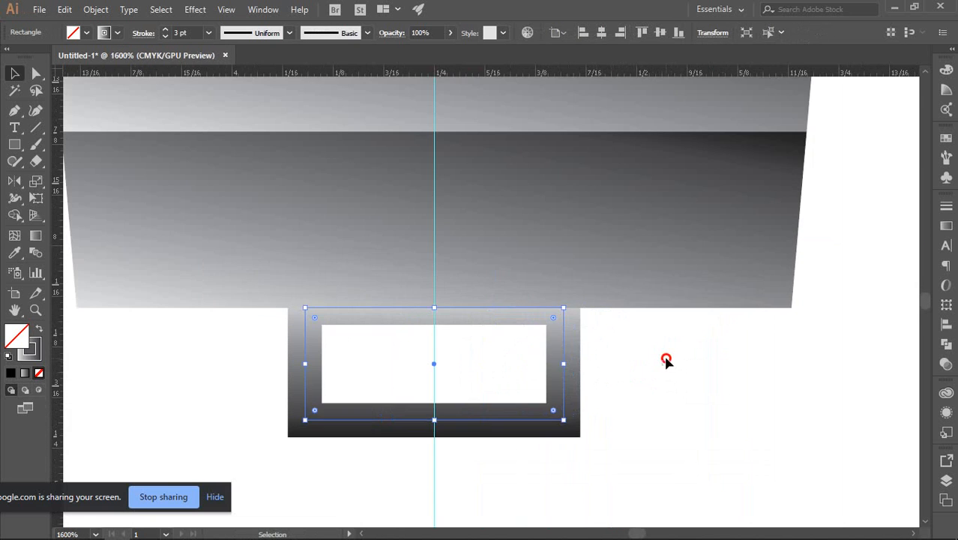
click(666, 361)
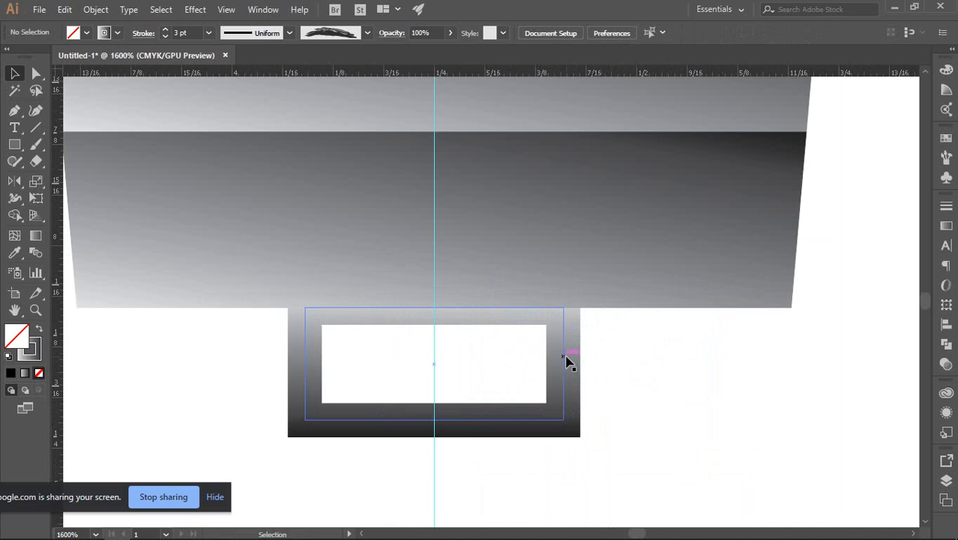
drag(567, 356, 567, 344)
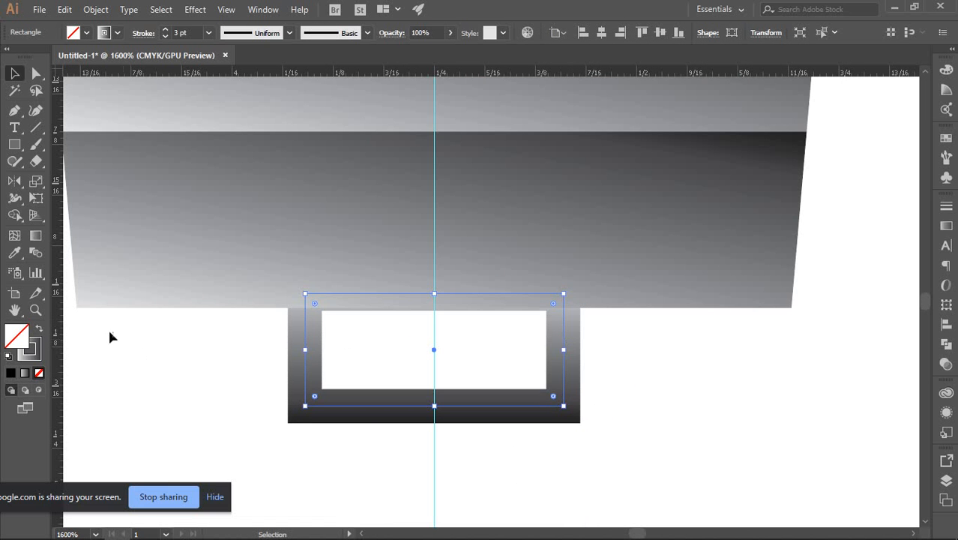
Make the copied frame a solid gradient-filled tab without stroke and widen it symmetrically to about 0.40 in.
click(40, 333)
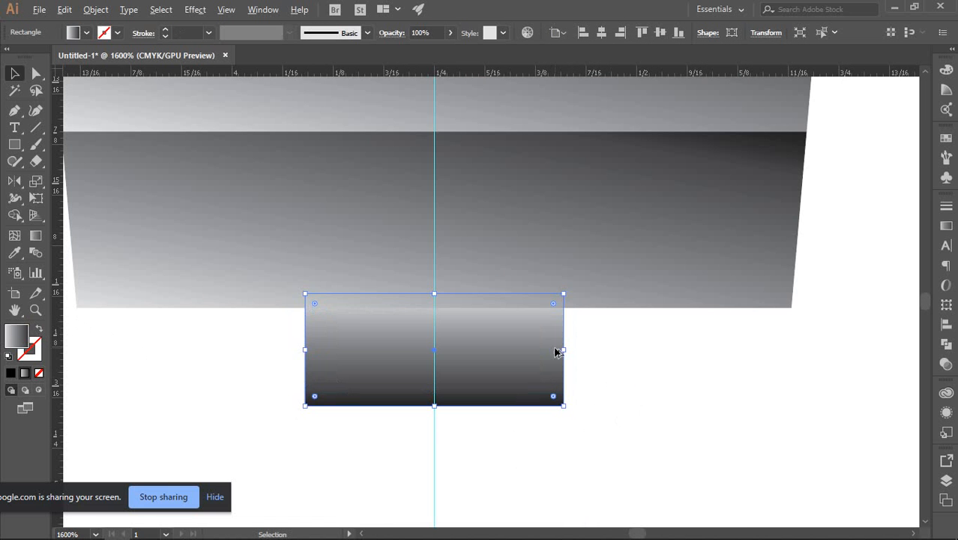
drag(566, 348, 597, 349)
click(663, 378)
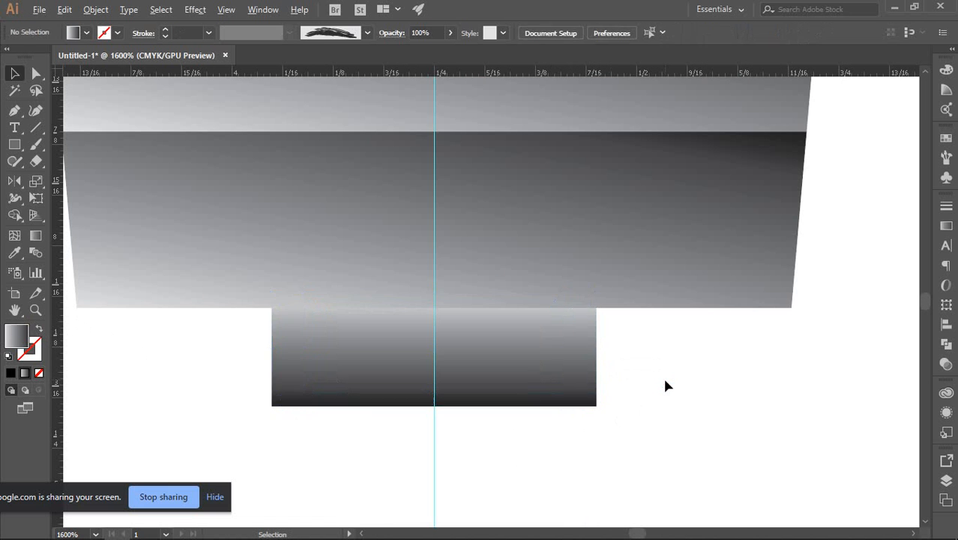
Hide the guides and check the complete watch by selecting all of its parts and clearing the selection.
key(ctrl+0)
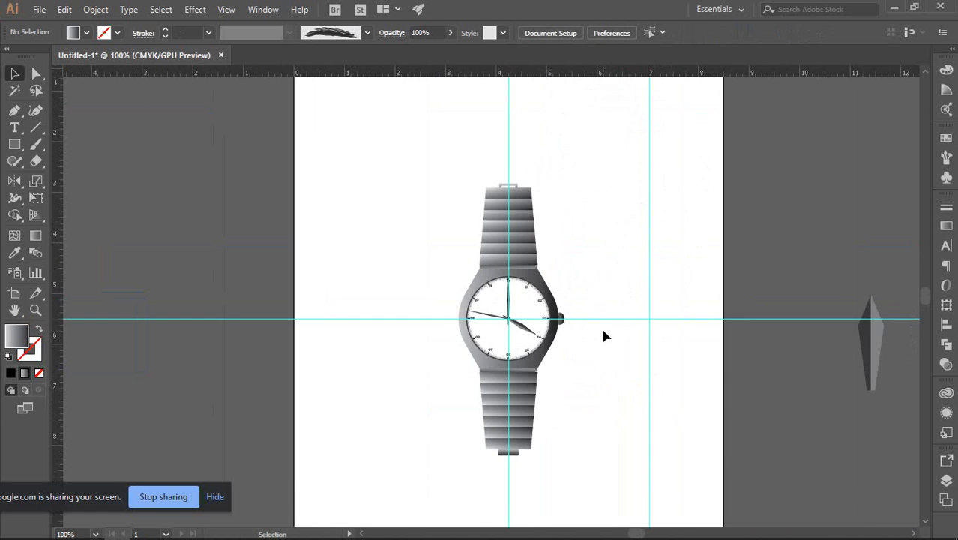
scroll(588, 357, up, 2)
right_click(610, 180)
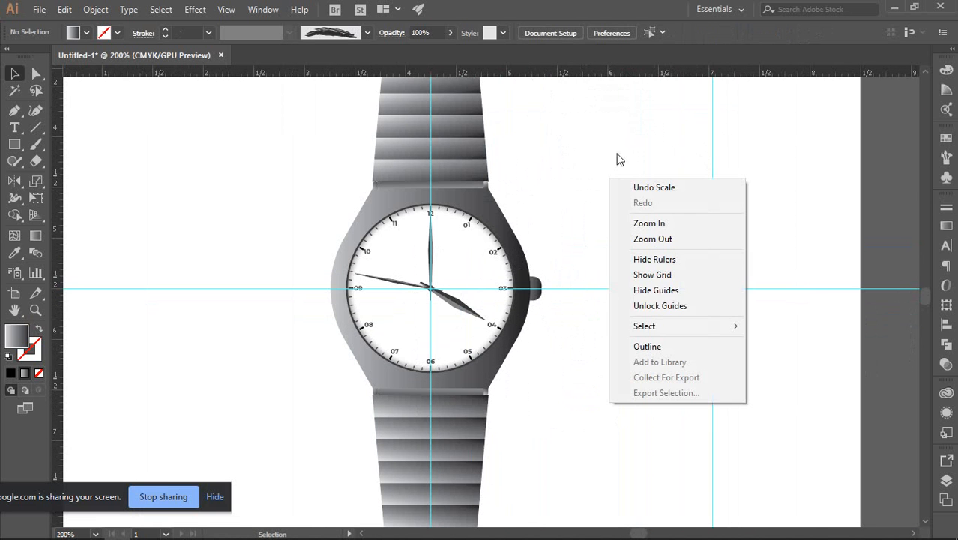
click(644, 297)
scroll(604, 309, down, 3)
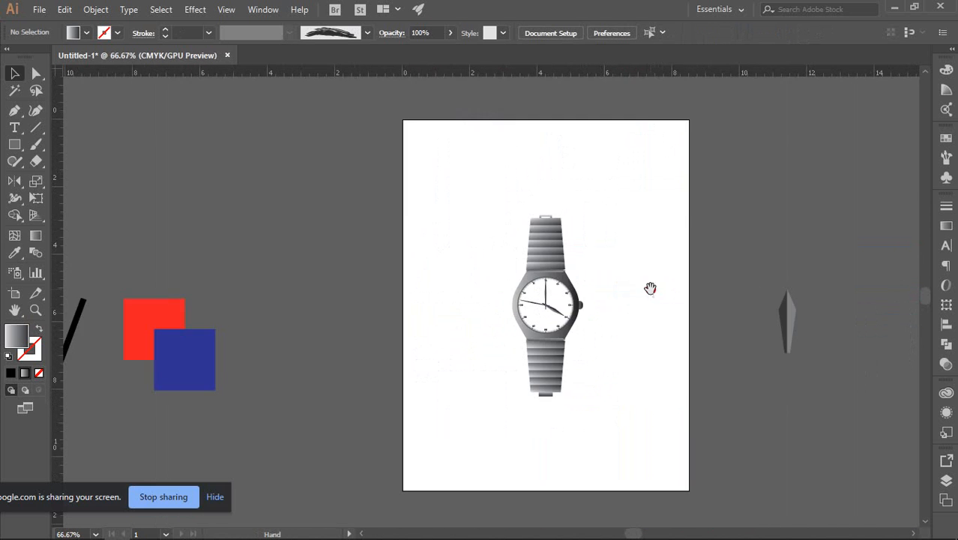
scroll(484, 272, up, 1)
drag(414, 238, 605, 495)
key(a)
click(630, 385)
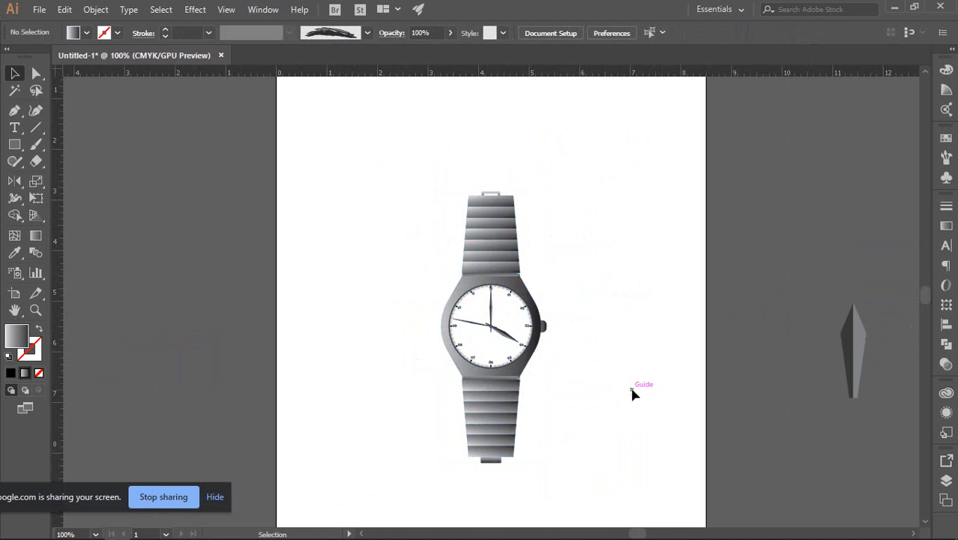
Move the complete watch 8 in horizontally off the artboard, into the space beside the blue square.
scroll(621, 384, down, 2)
drag(574, 355, 360, 364)
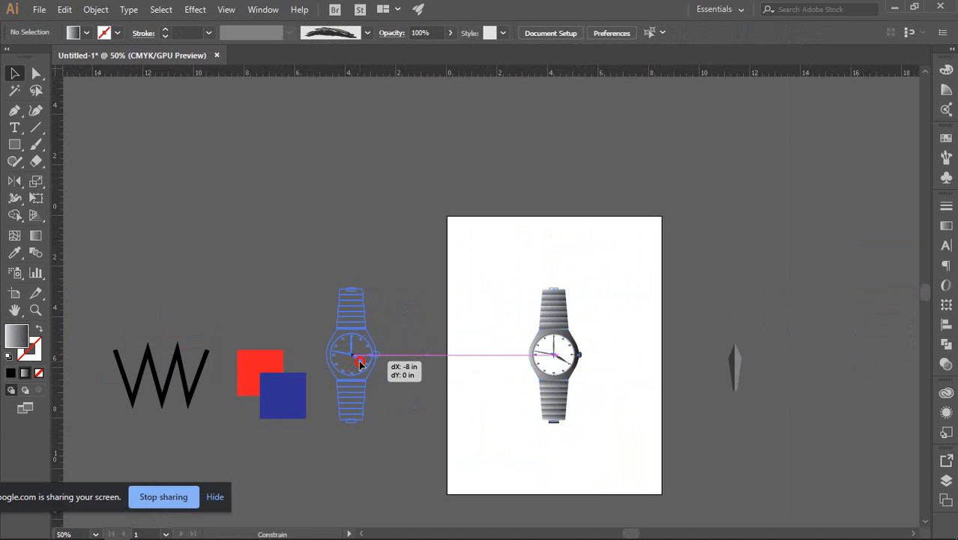
drag(531, 369, 593, 249)
click(553, 370)
scroll(570, 354, up, 2)
Switch to the Google Meet window, open the meeting chat to read the messages, and return to Illustrator.
mouse_move(45, 530)
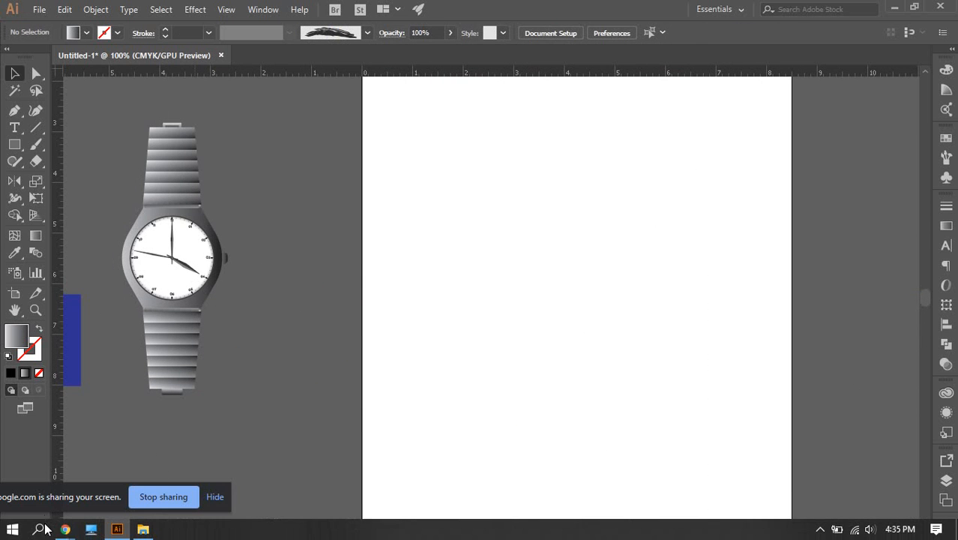
click(49, 487)
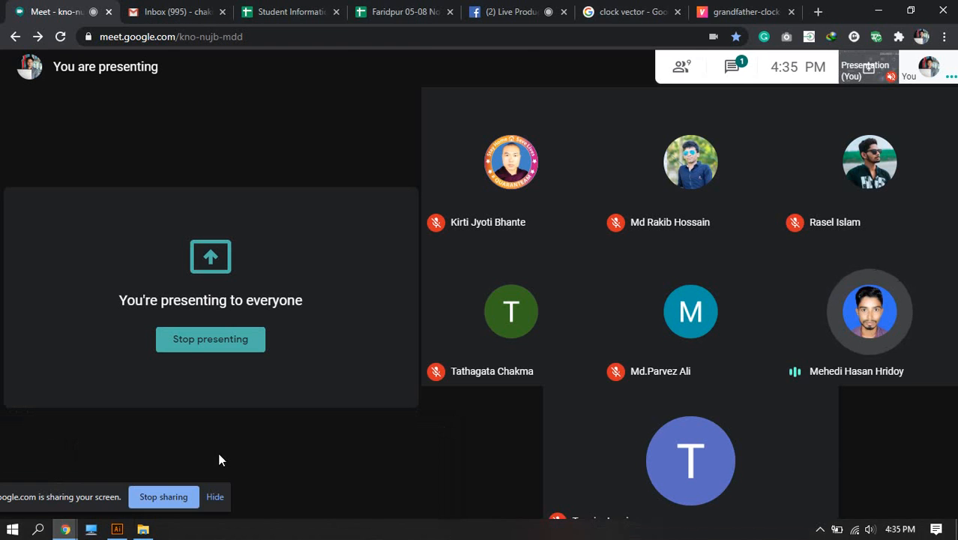
click(731, 66)
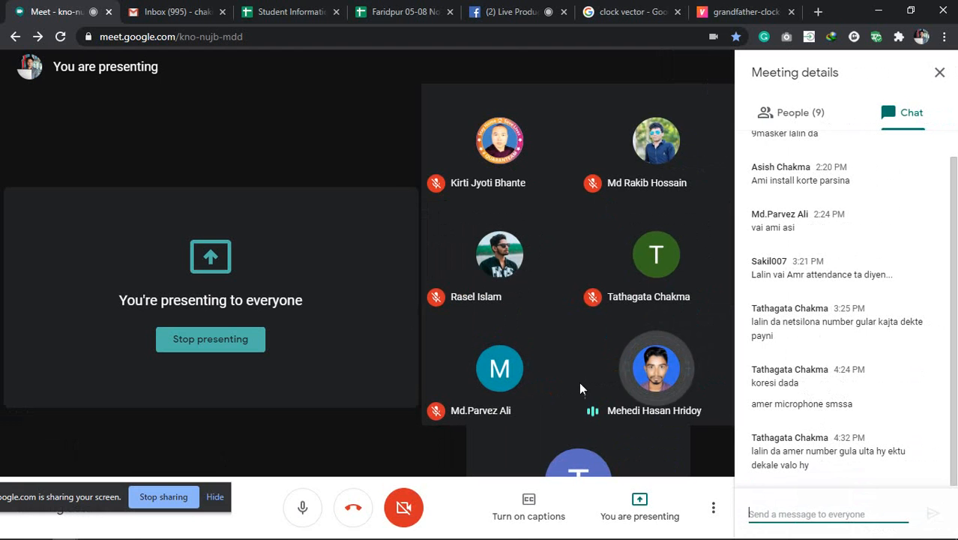
mouse_move(167, 537)
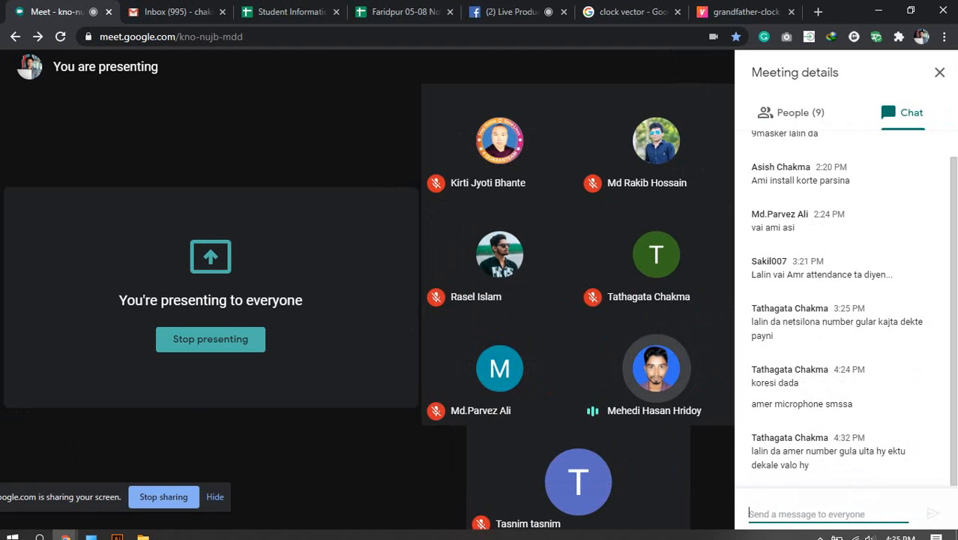
click(116, 529)
Examine the clasp pieces at the upper and lower ends of the watch band.
drag(216, 232, 402, 174)
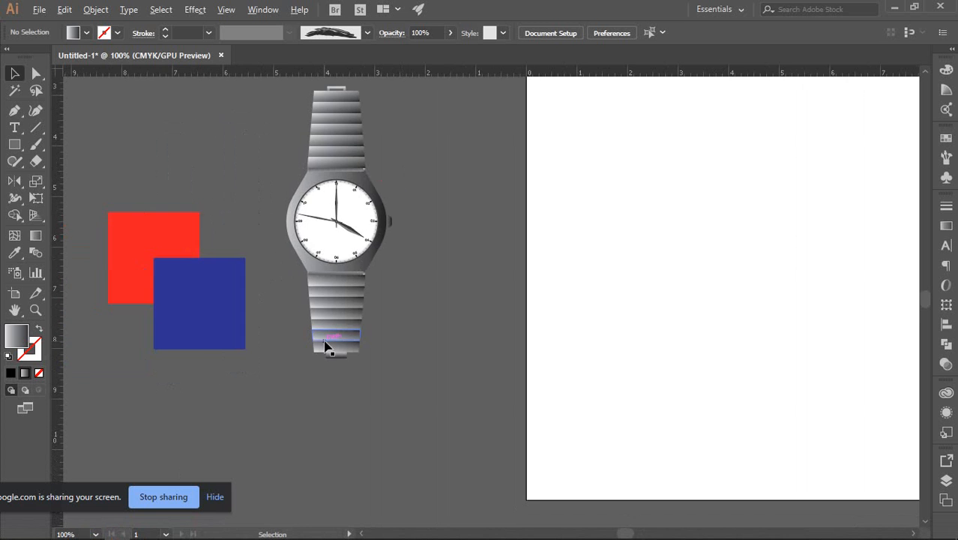
scroll(324, 346, up, 3)
scroll(370, 398, down, 1)
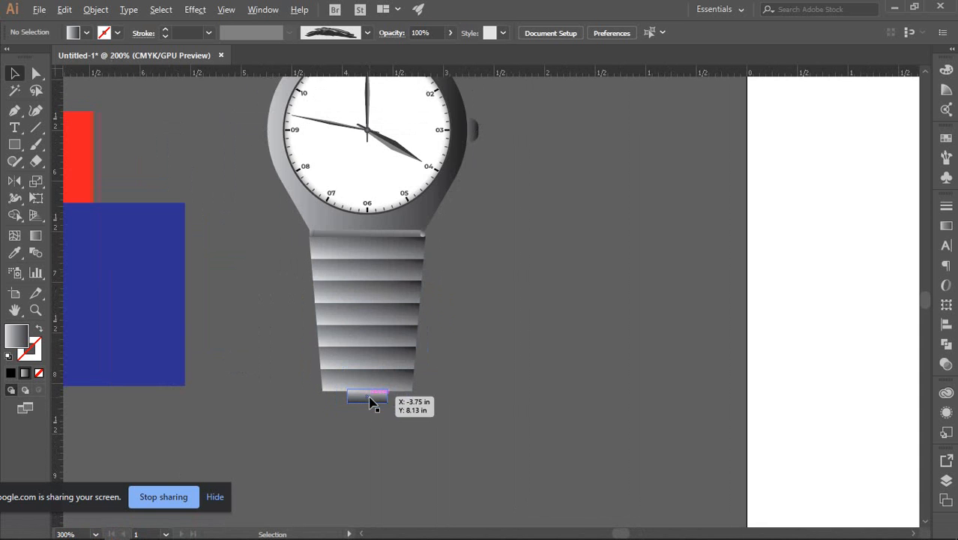
mouse_move(558, 261)
mouse_down()
mouse_move(569, 403)
mouse_move(562, 236)
mouse_up()
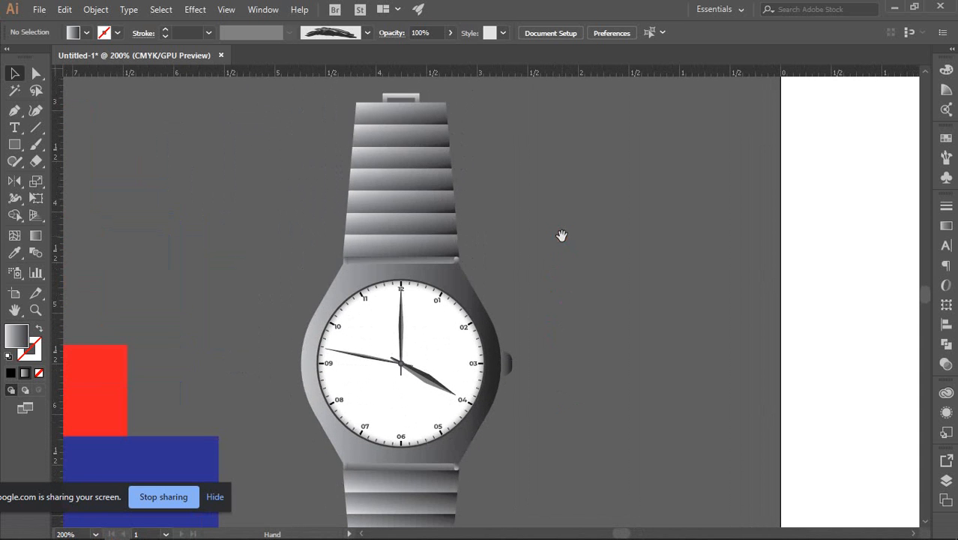
scroll(525, 231, down, 1)
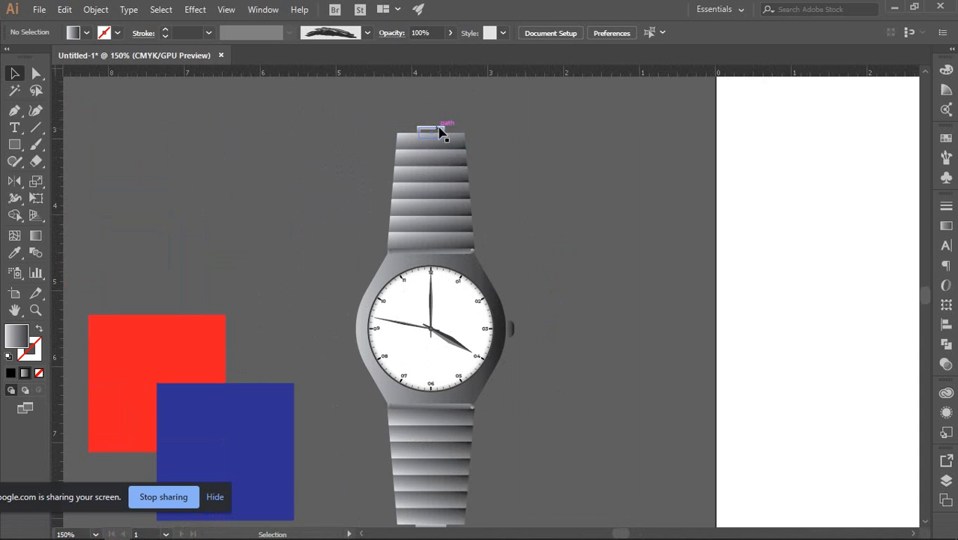
scroll(547, 226, down, 5)
scroll(435, 345, up, 2)
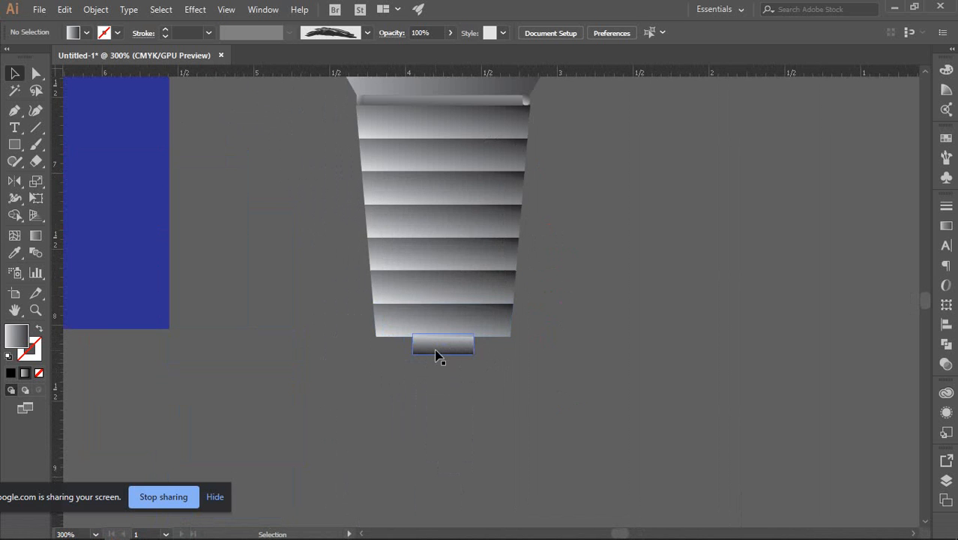
scroll(438, 355, down, 3)
scroll(487, 161, up, 2)
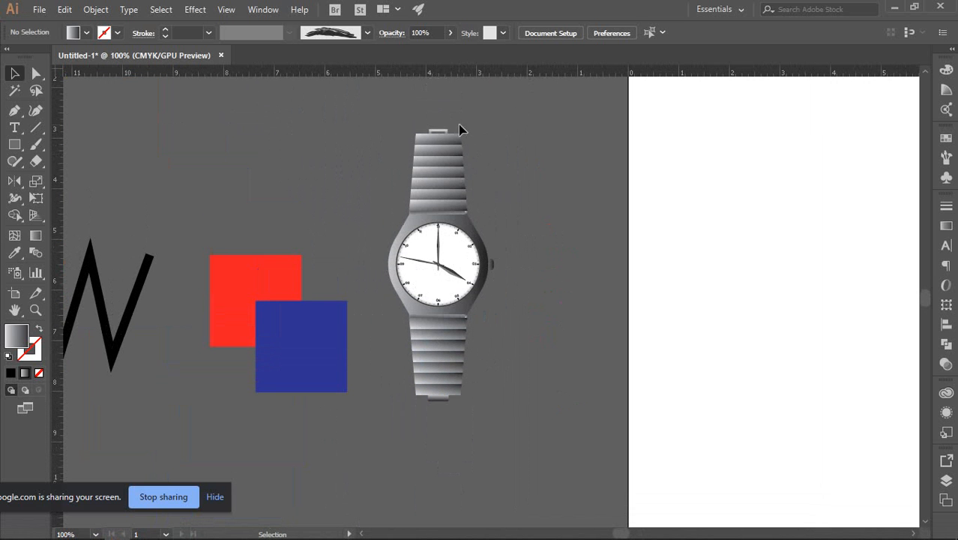
drag(446, 135, 453, 411)
drag(452, 410, 452, 412)
key(ctrl+z)
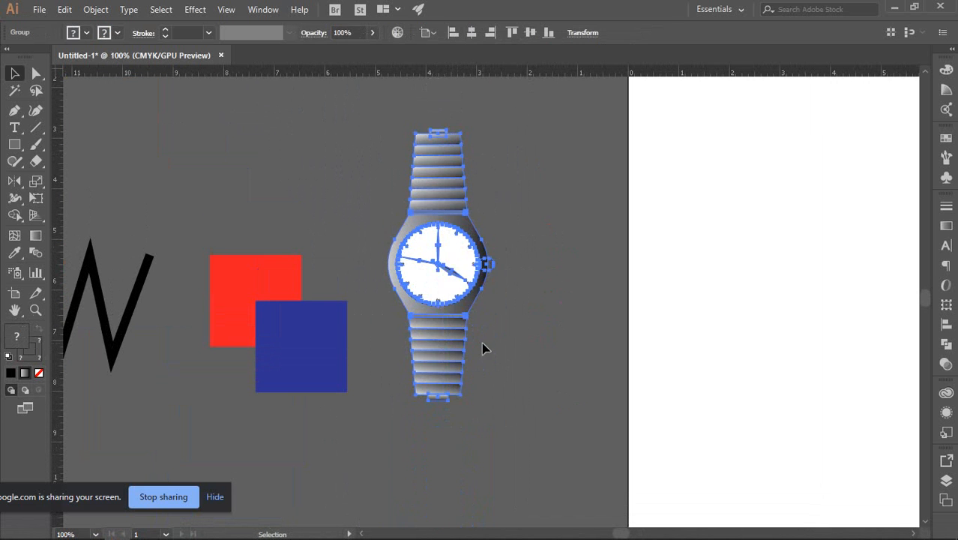
Ungroup the watch and clear the selection.
right_click(433, 264)
click(476, 365)
click(600, 273)
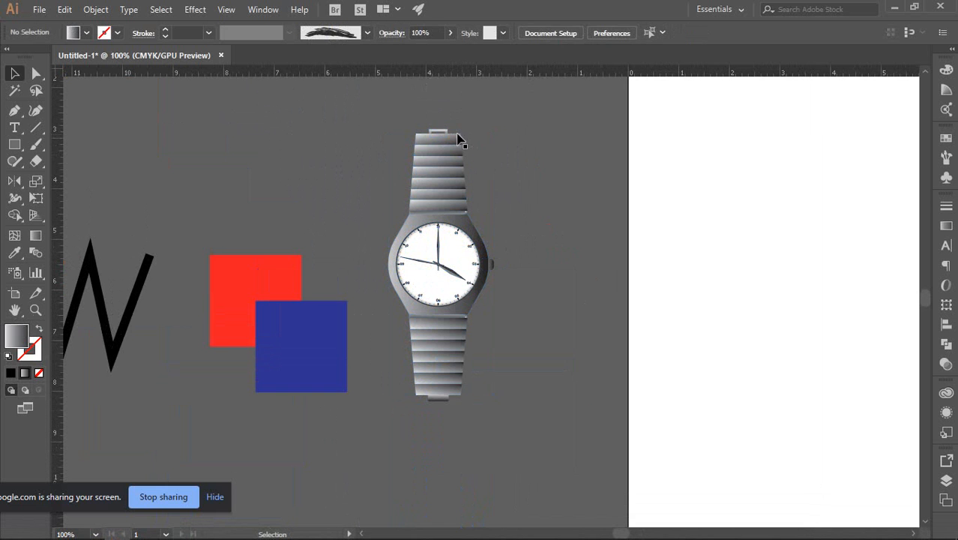
Copy the upper clasp frame to the empty space just below the lower band's clasp tab.
drag(448, 134, 450, 426)
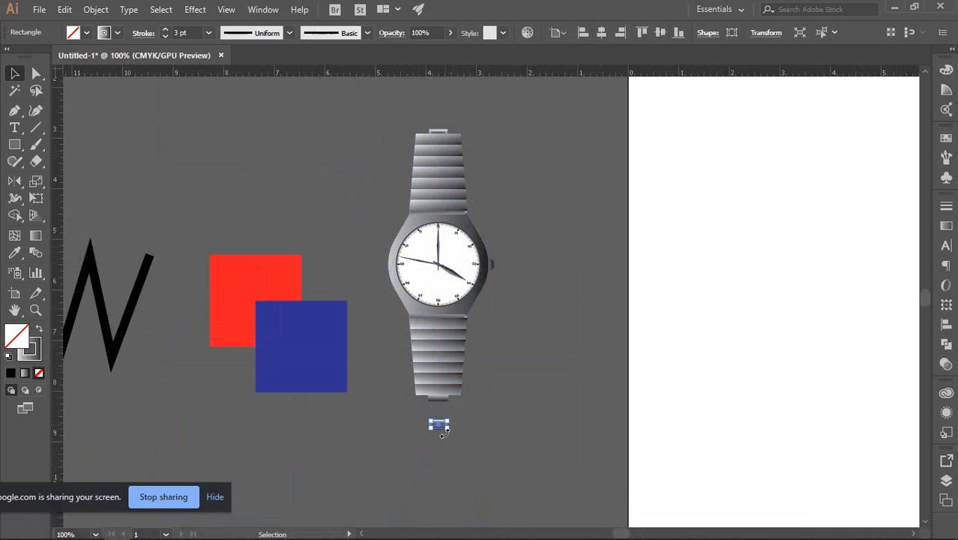
key(ctrl+plus)
key(ctrl+plus)
key(ctrl+plus)
key(ctrl+plus)
key(ctrl+plus)
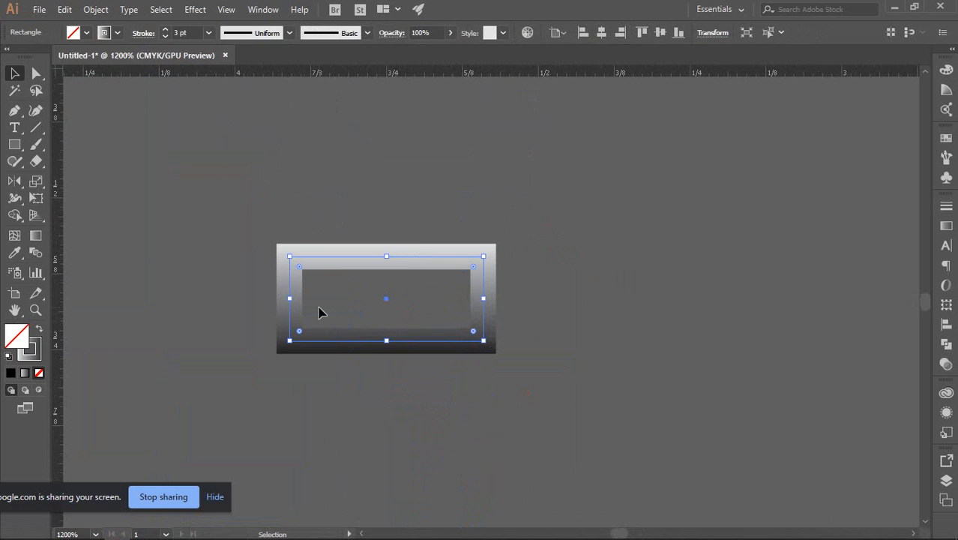
Swap the copied frame's fill and stroke to make it a solid gradient rectangle, and widen it symmetrically.
click(37, 329)
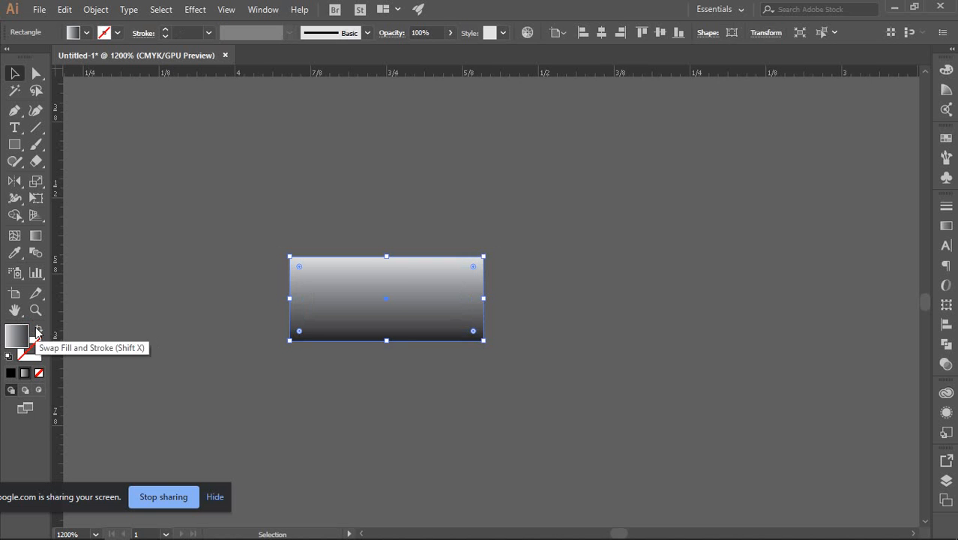
click(603, 280)
scroll(601, 314, down, 2)
scroll(527, 275, up, 2)
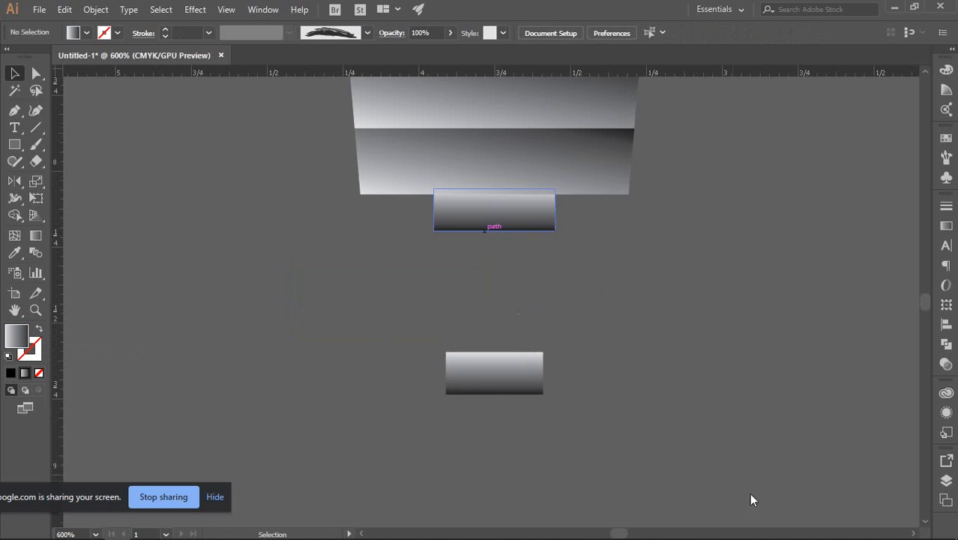
click(521, 384)
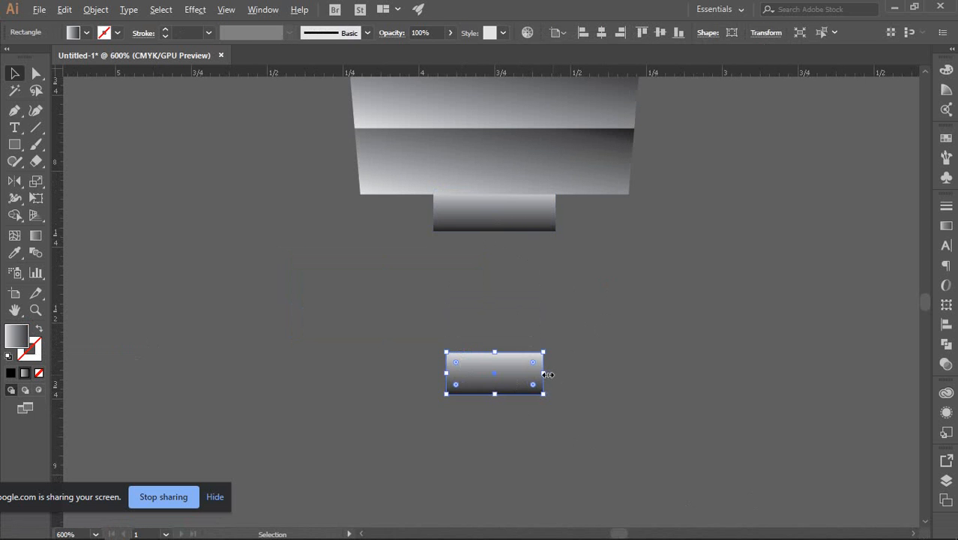
drag(548, 374, 552, 373)
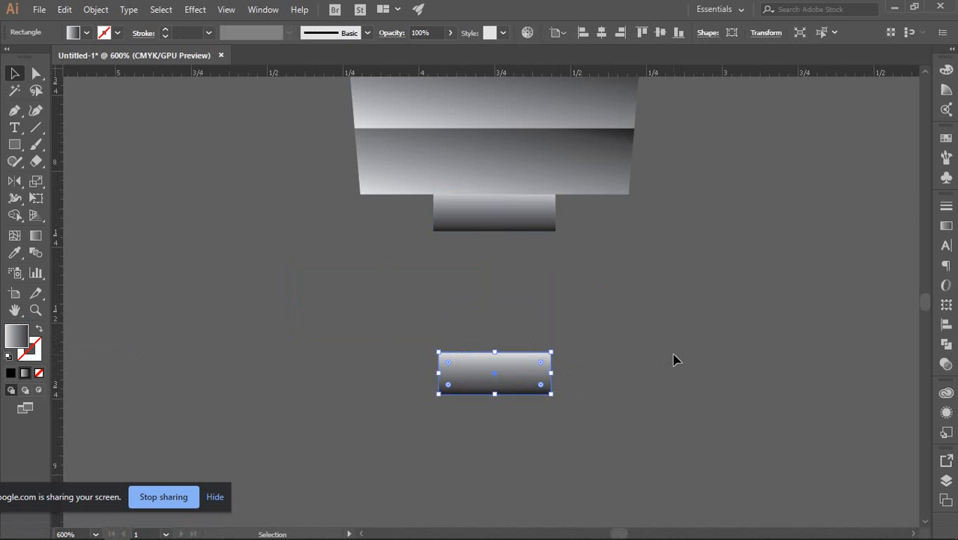
click(674, 361)
Delete the copied gradient rectangle below the lower band.
scroll(667, 357, down, 3)
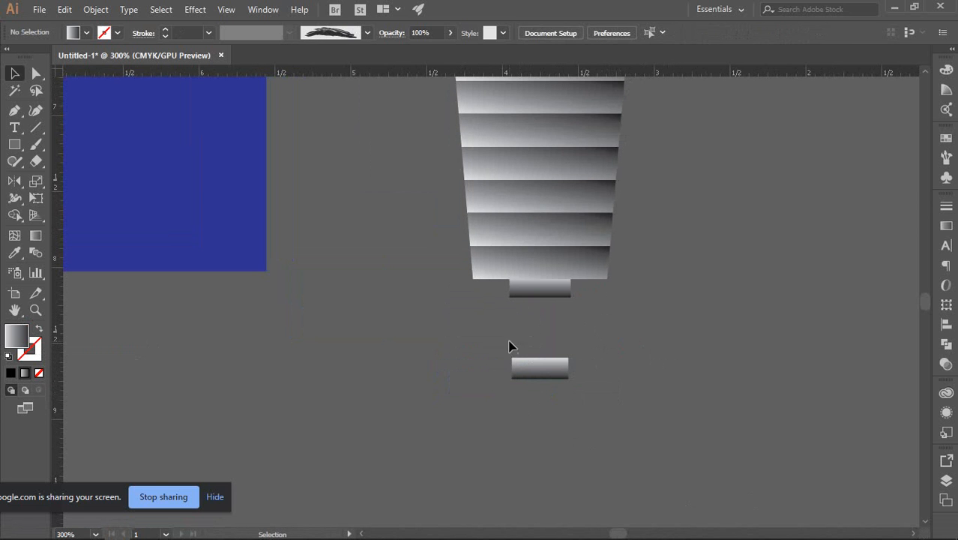
drag(510, 346, 548, 411)
key(Delete)
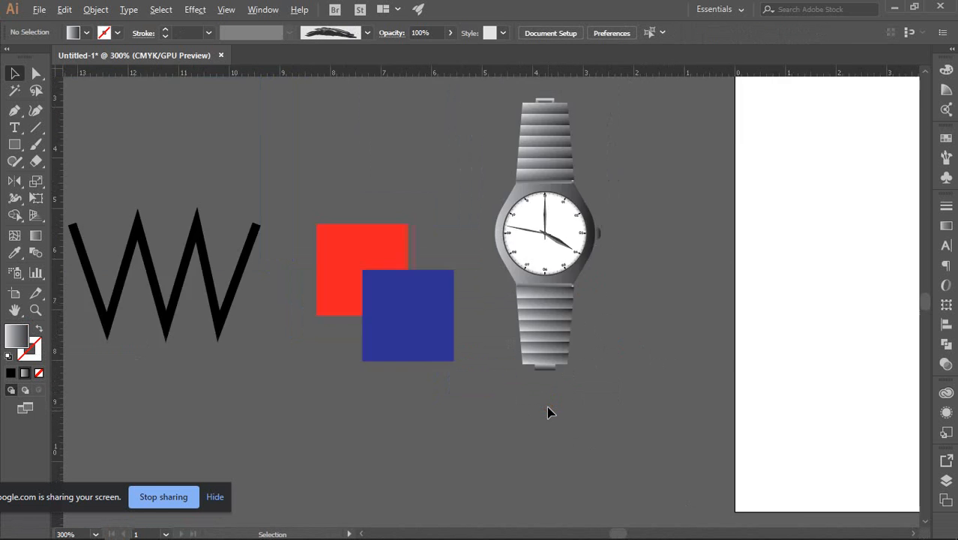
scroll(547, 412, down, 4)
drag(422, 198, 527, 429)
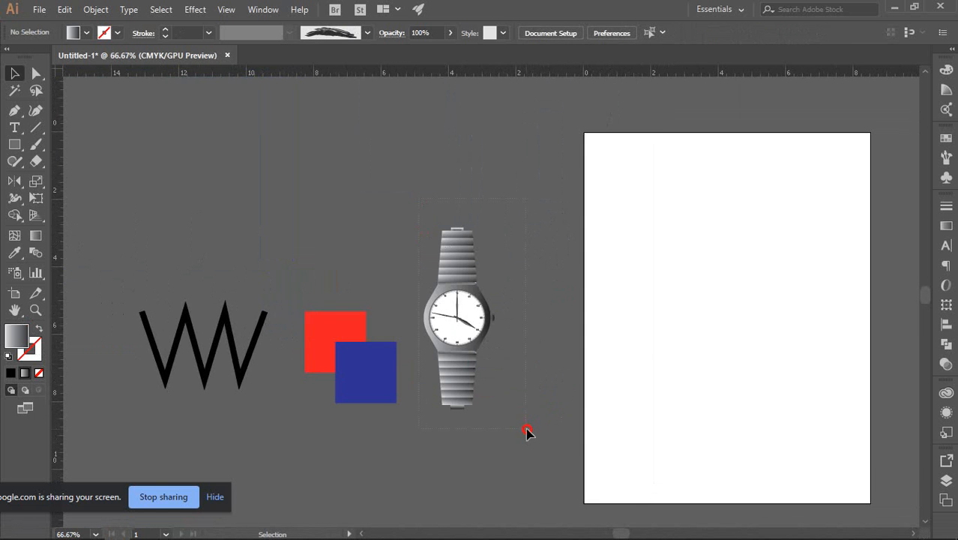
click(530, 401)
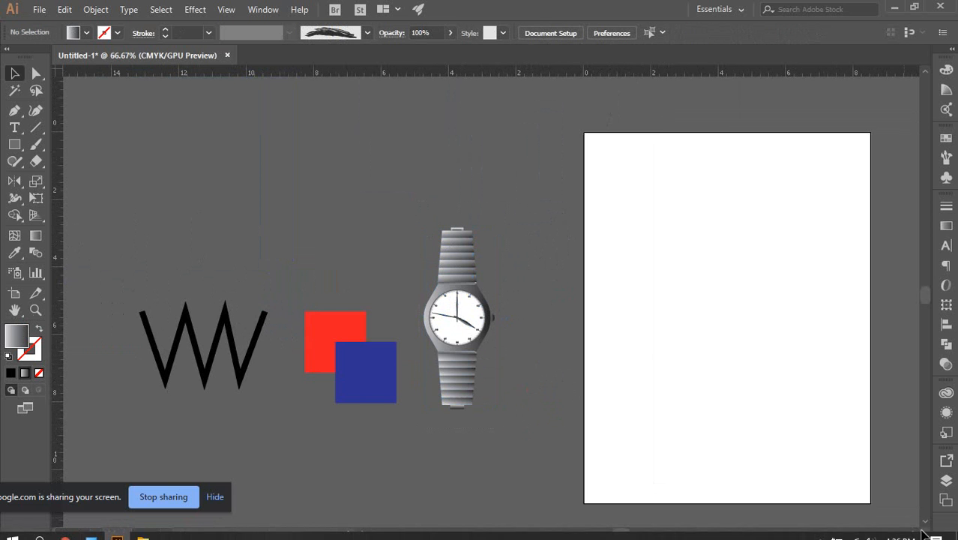
drag(648, 349, 578, 292)
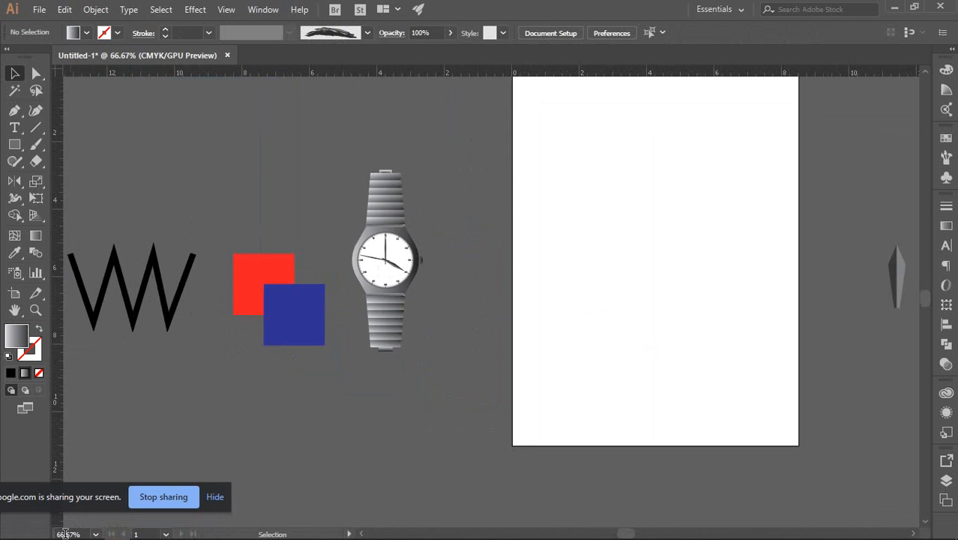
Switch to the Google Meet window, close the meeting details panel, and stop presenting.
click(78, 532)
click(81, 477)
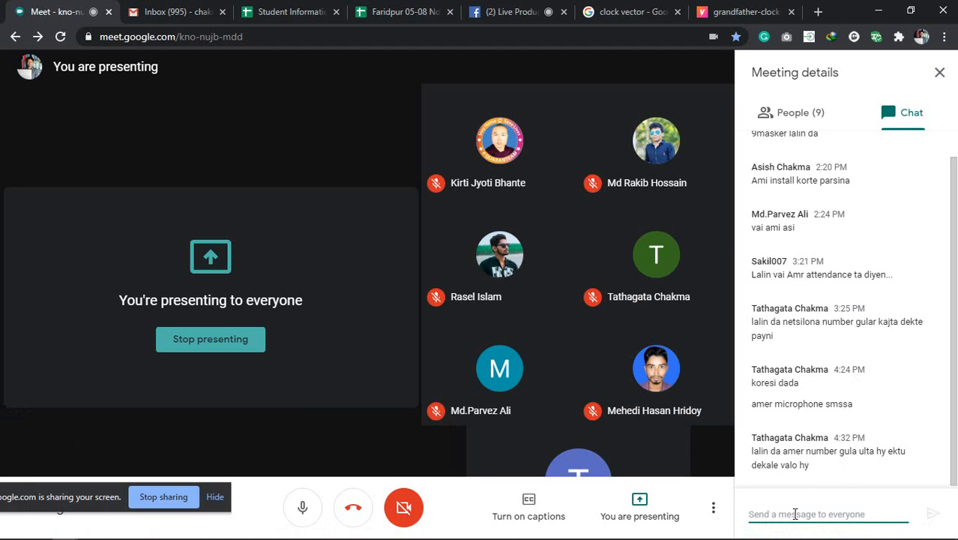
click(939, 72)
mouse_move(486, 537)
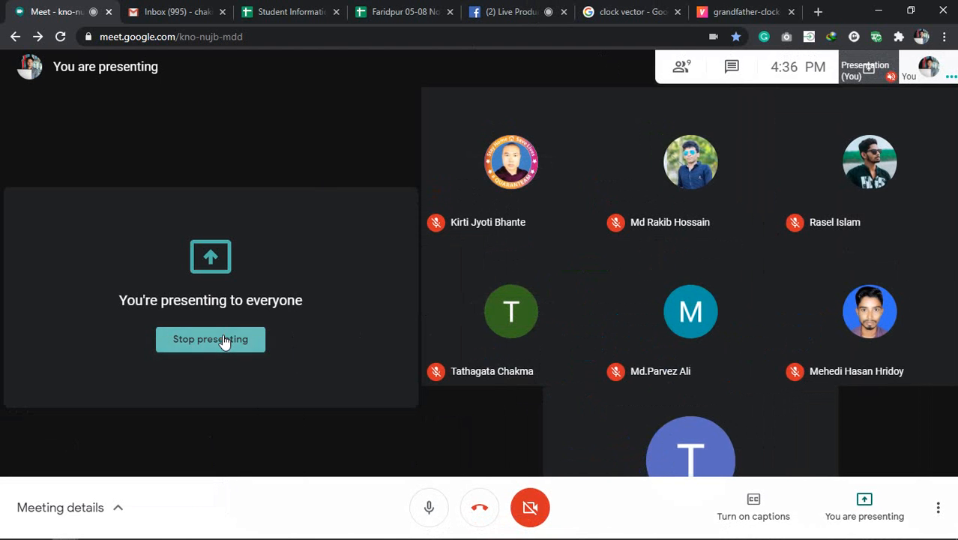
click(222, 340)
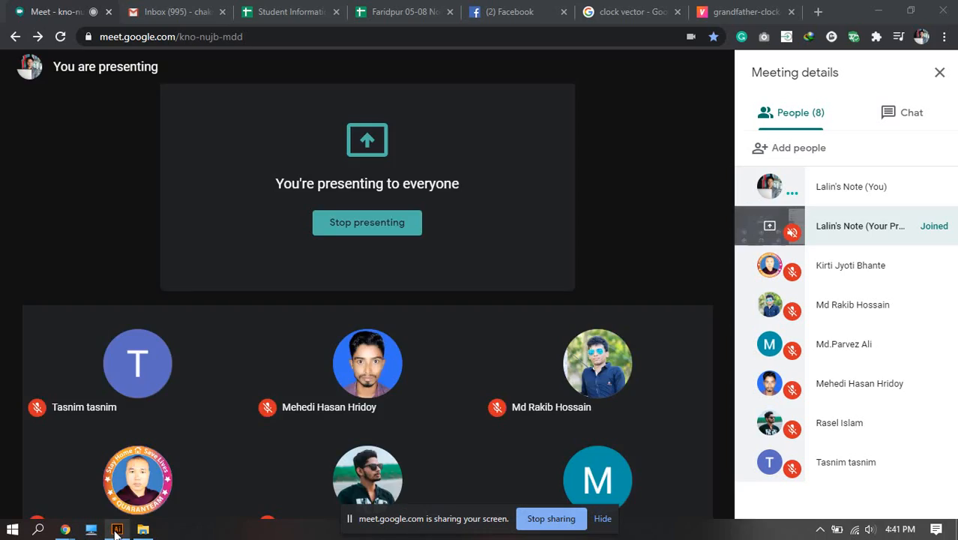
Switch to Illustrator and delete the black zigzag line and the red and blue squares beside the watch.
click(117, 529)
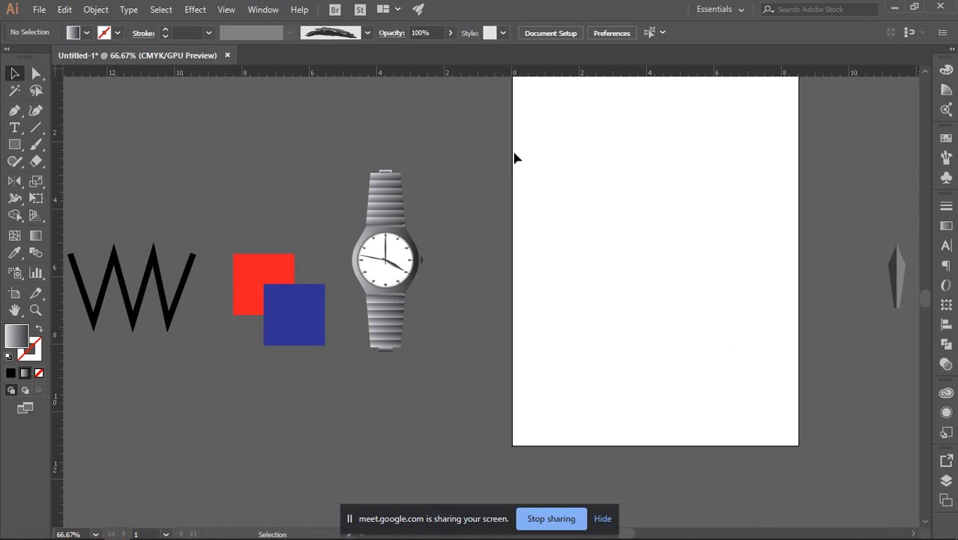
drag(110, 201, 191, 343)
key(Delete)
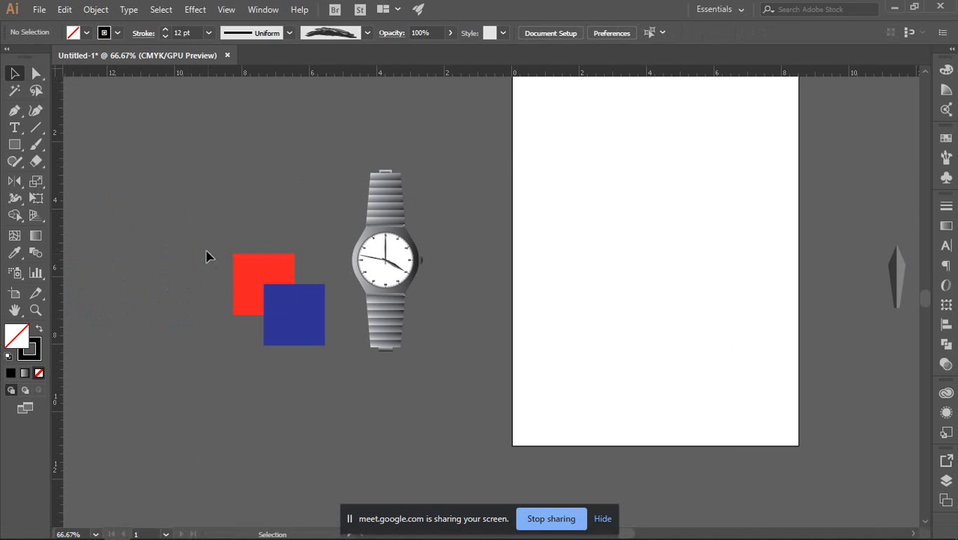
drag(201, 227, 315, 381)
key(Delete)
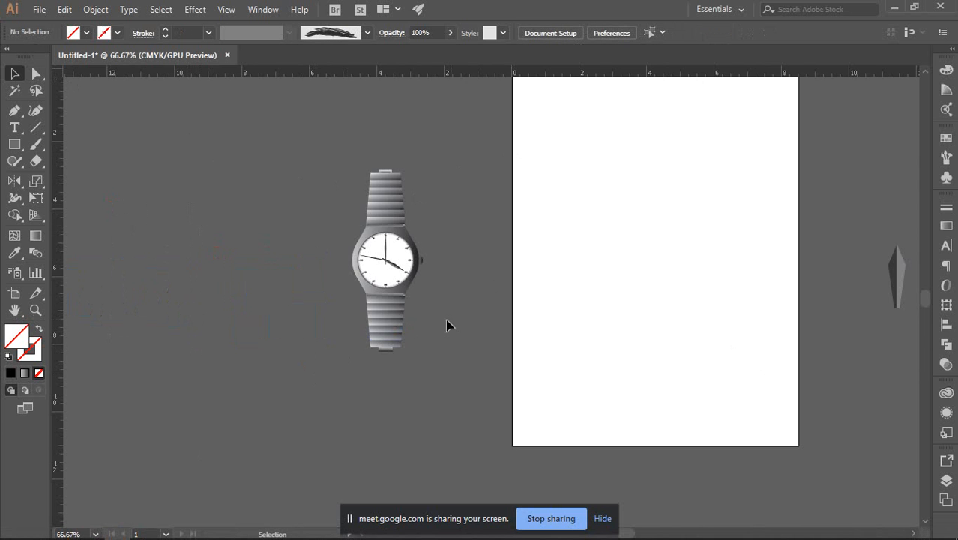
drag(563, 252, 429, 286)
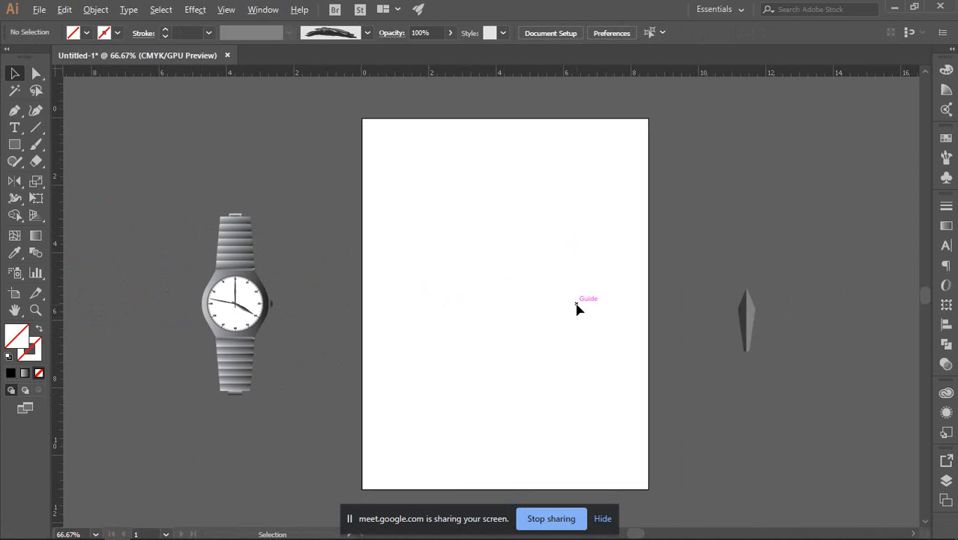
scroll(576, 306, up, 2)
drag(500, 311, 644, 311)
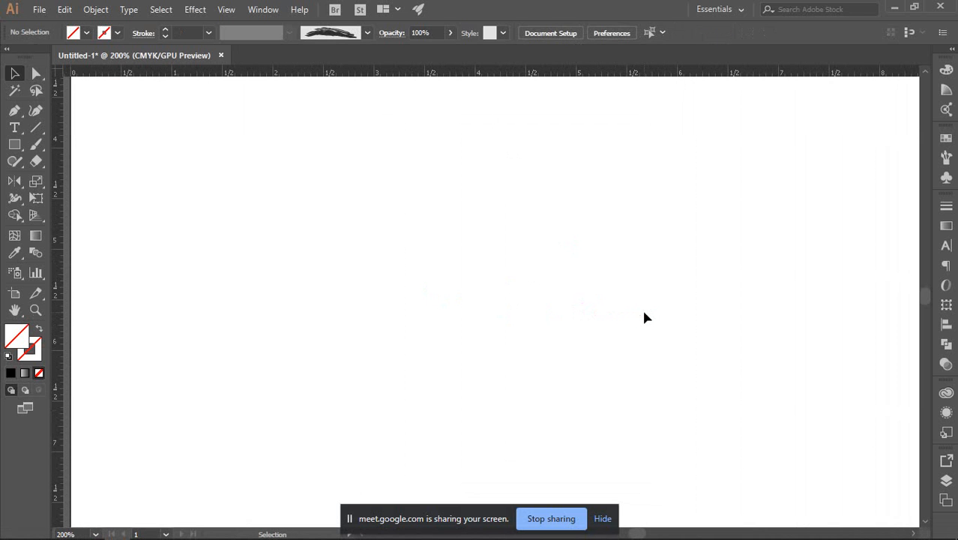
click(36, 186)
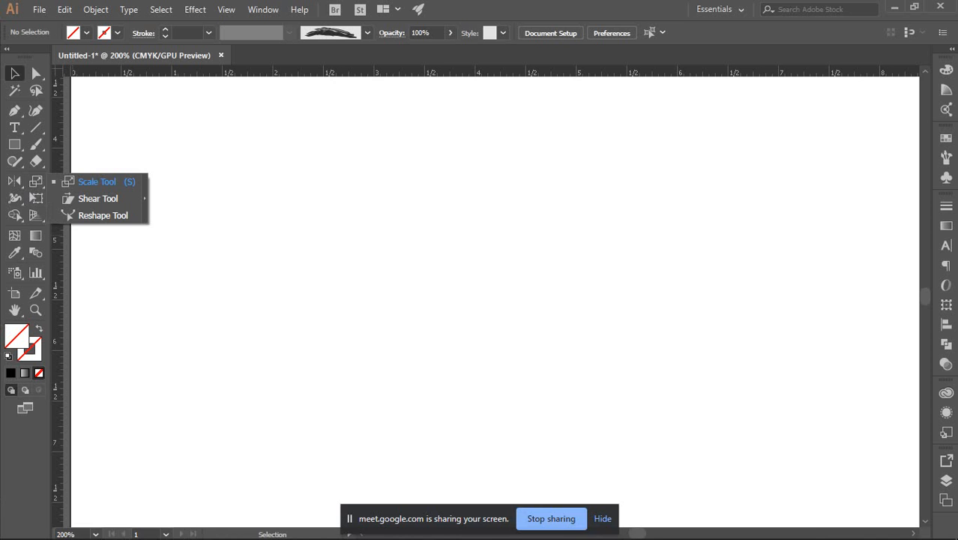
Switch to the Google Meet window to check the meeting participants.
mouse_move(77, 537)
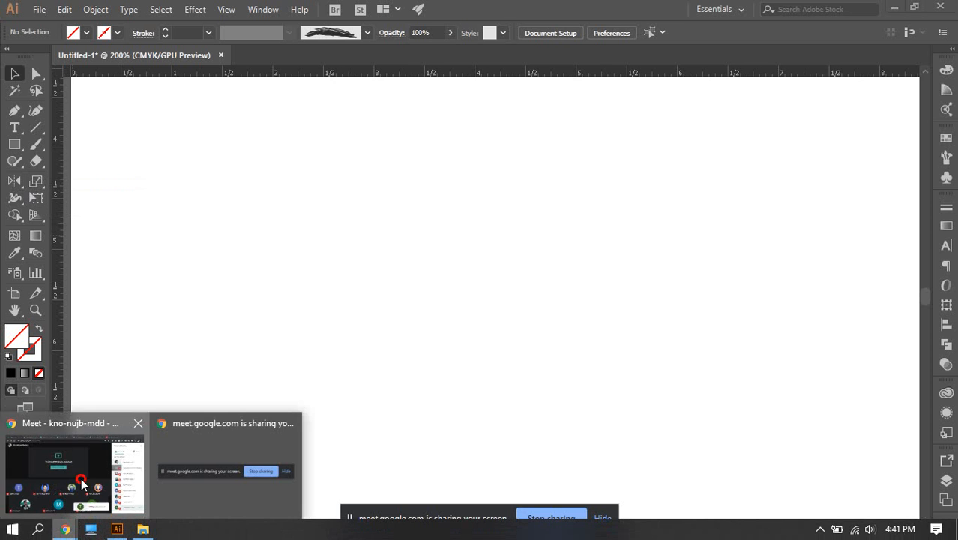
click(81, 479)
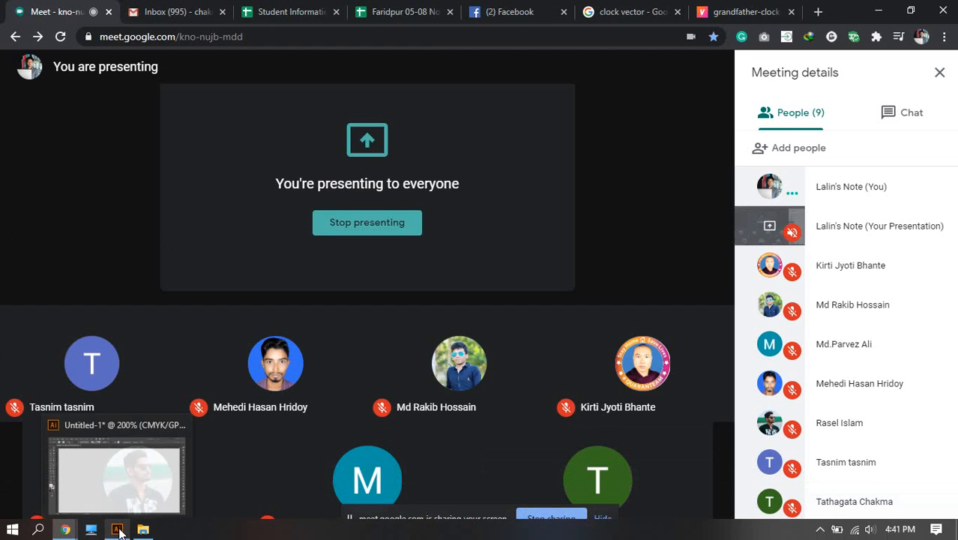
Switch to Illustrator and tear off the Scale, Shear and Reshape tool group as a floating palette over the artboard.
click(119, 531)
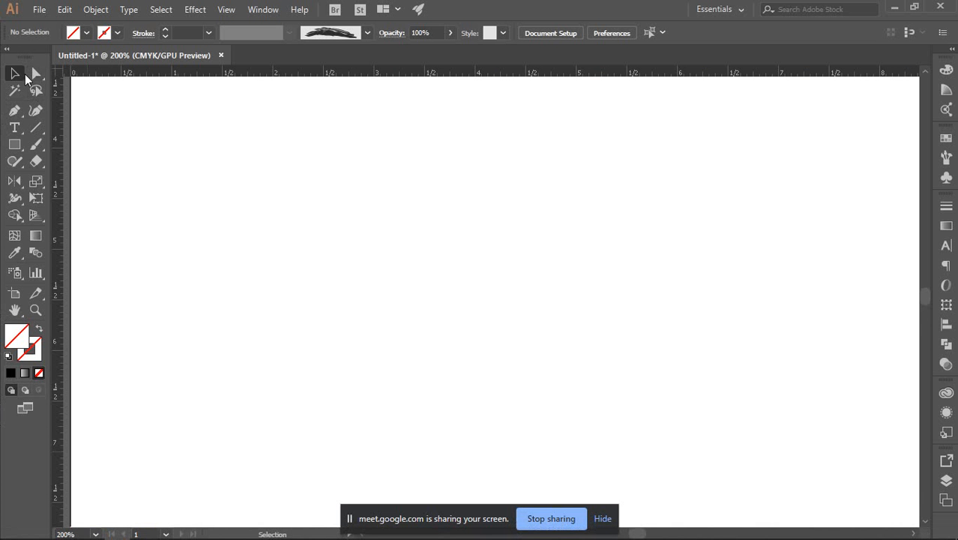
click(34, 75)
click(16, 74)
click(41, 181)
click(42, 182)
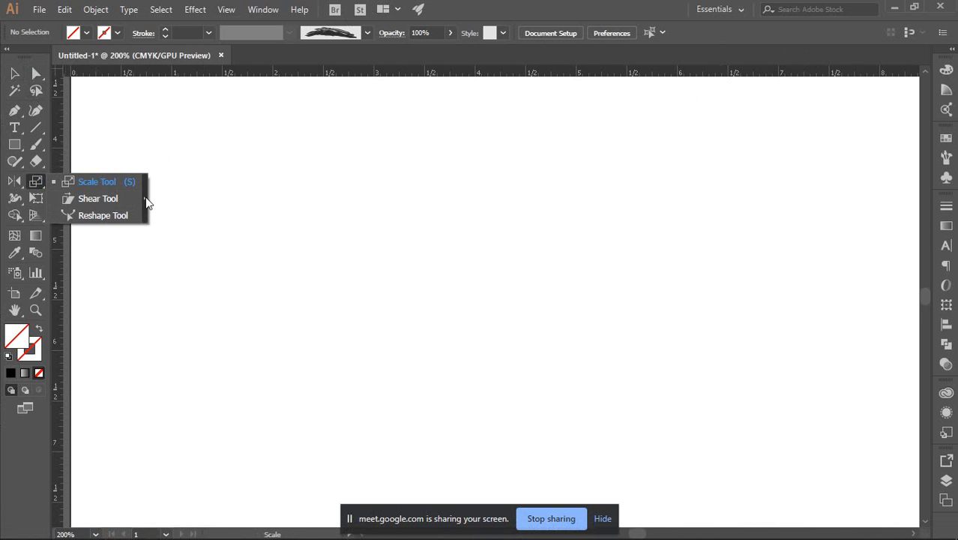
click(147, 201)
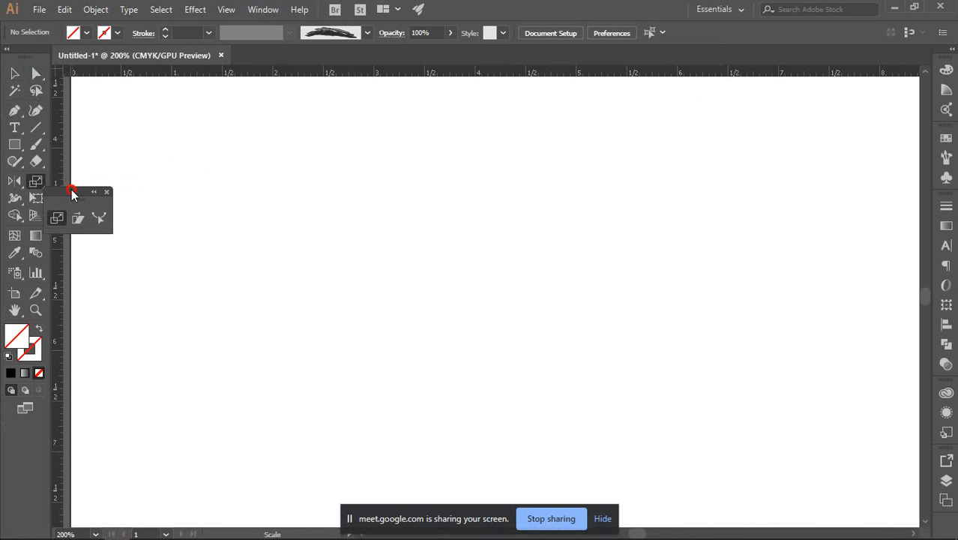
drag(72, 193, 110, 99)
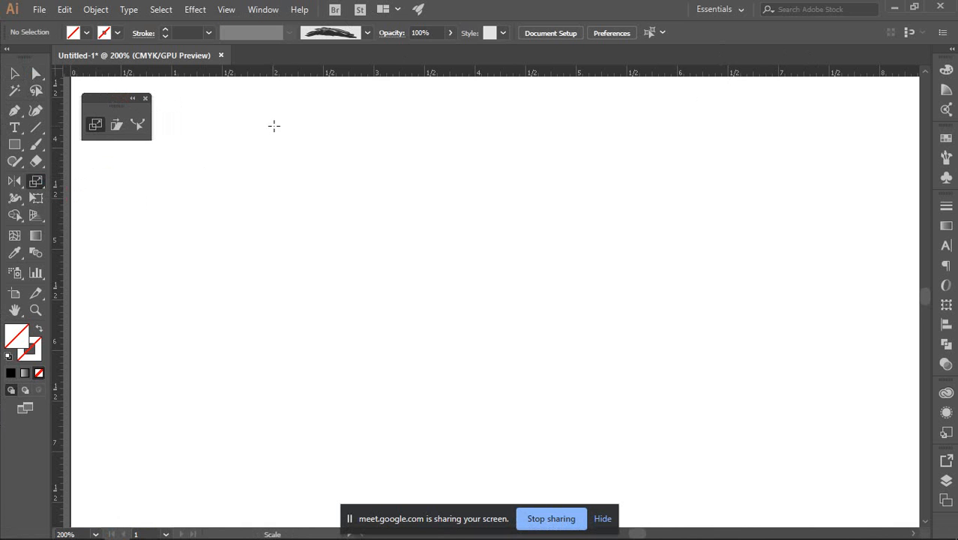
Draw a square about 1.64 in wide near the middle of the artboard.
key(m)
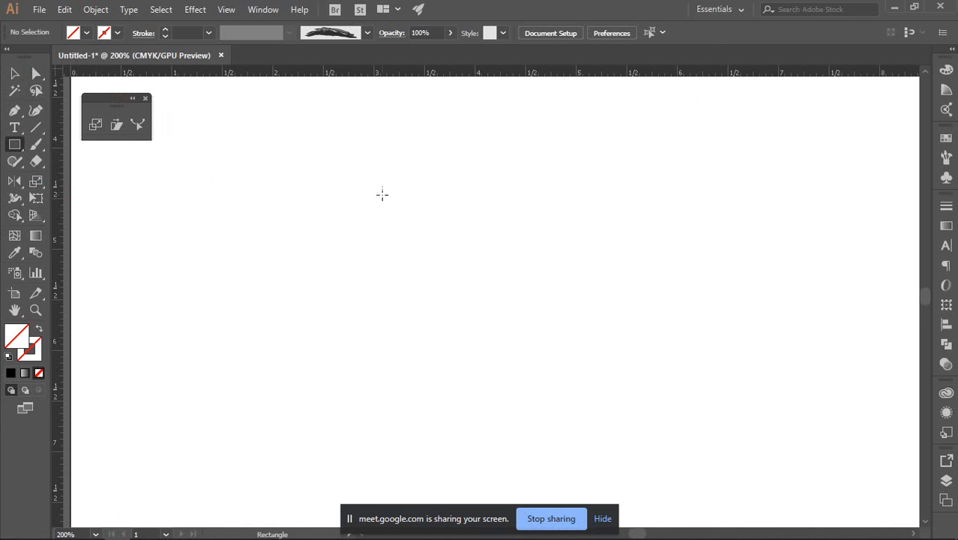
drag(383, 187, 548, 313)
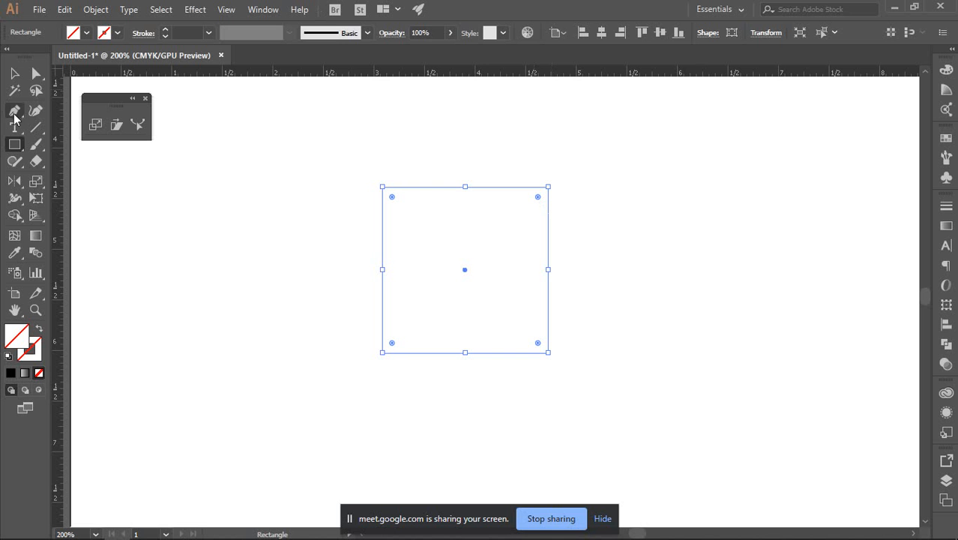
click(14, 74)
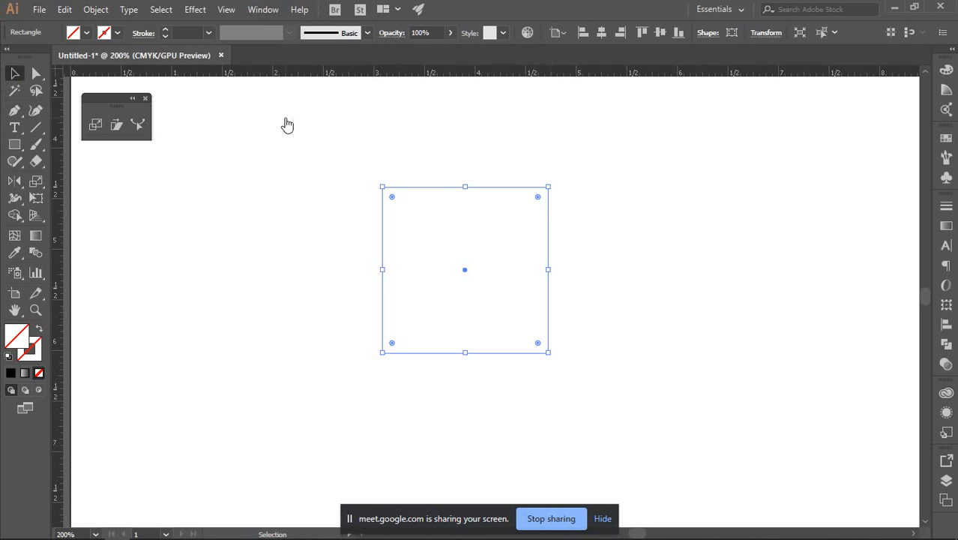
Fill the square with green at C 100, M 0, Y 100, K 0 and deselect it.
click(946, 69)
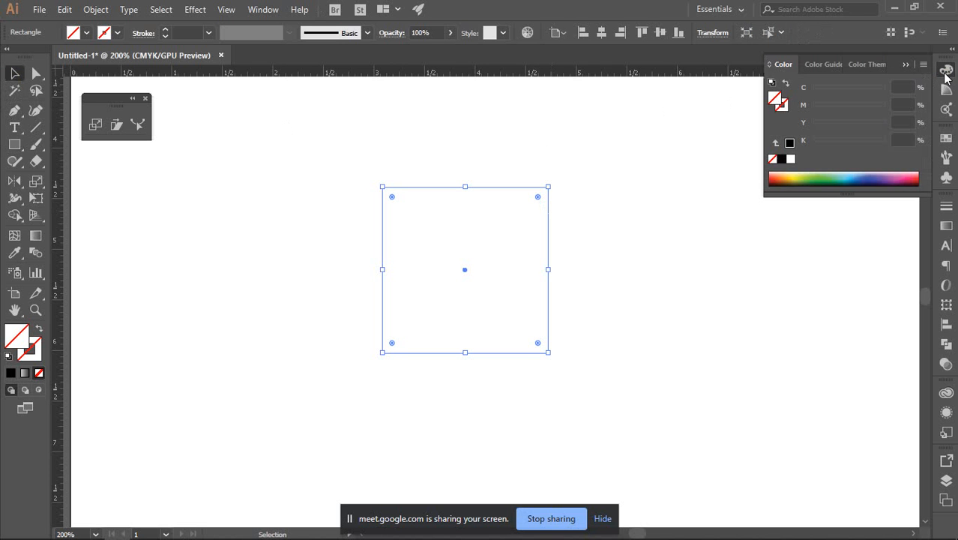
click(801, 178)
click(819, 177)
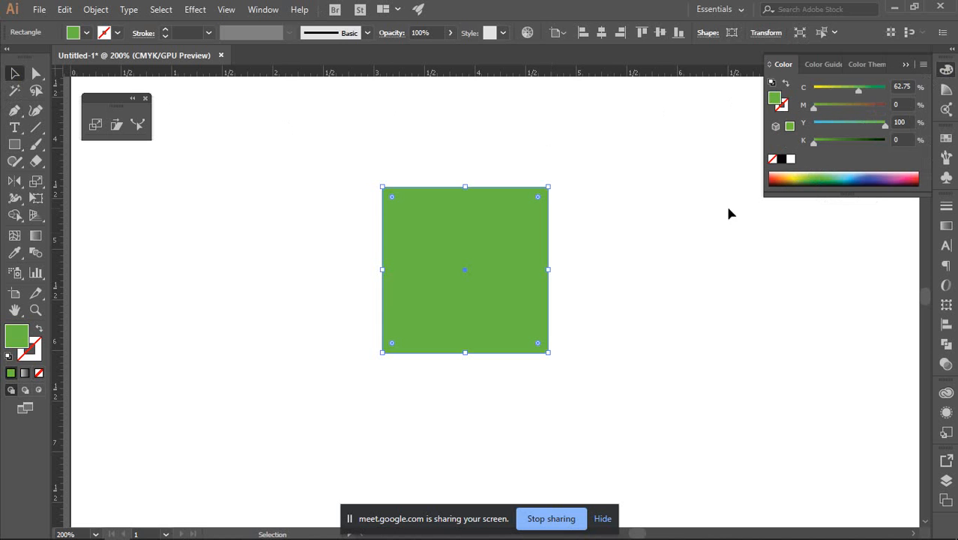
drag(863, 91, 887, 89)
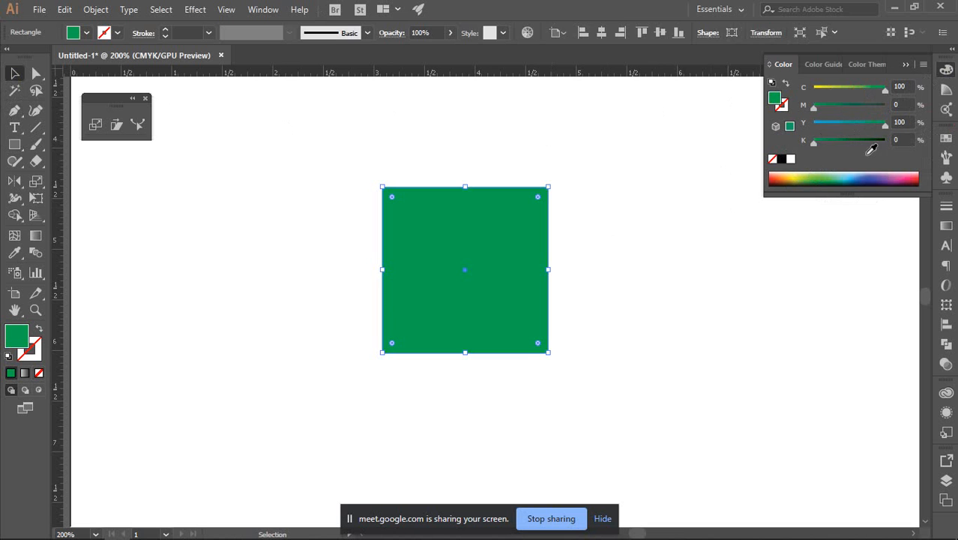
click(622, 215)
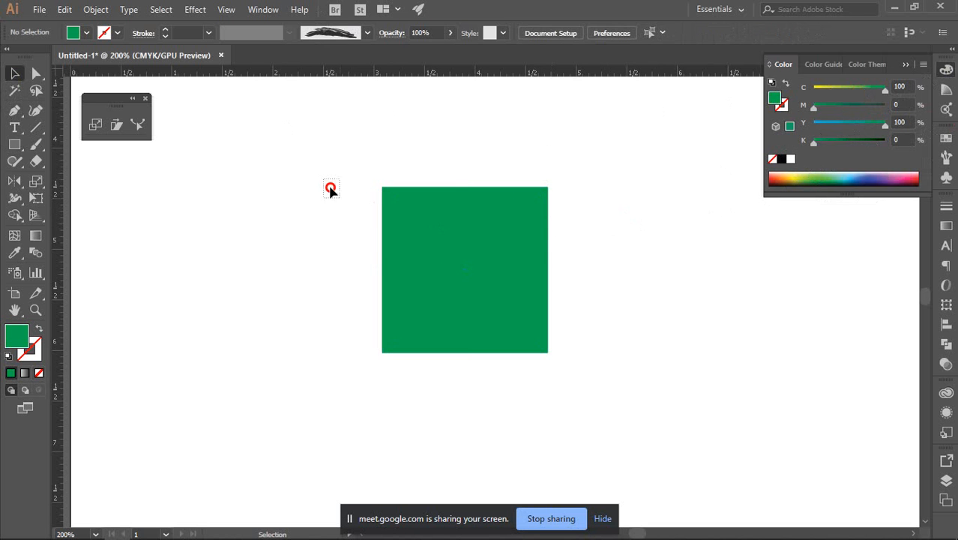
Select the green square and examine its position, size and corner values in the Transform properties.
click(472, 309)
click(609, 259)
click(489, 231)
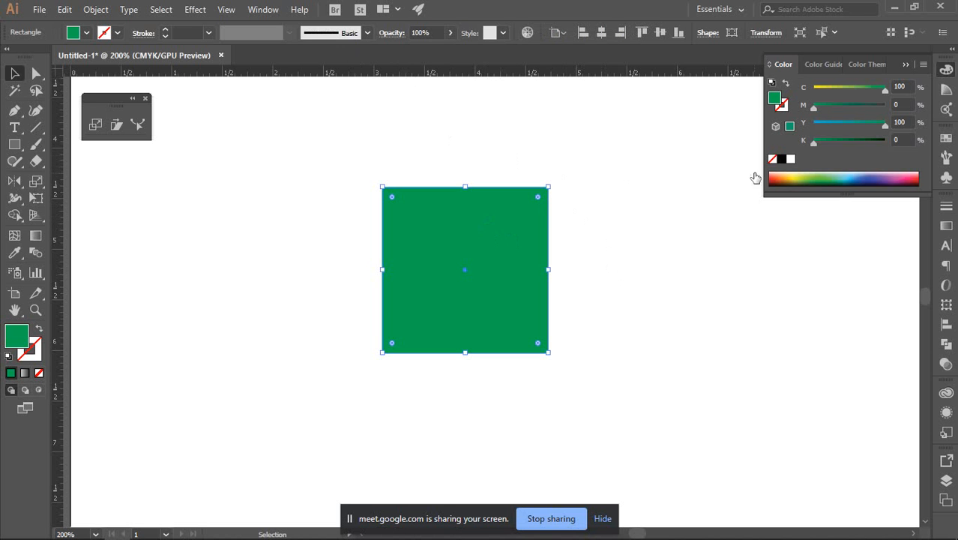
click(766, 33)
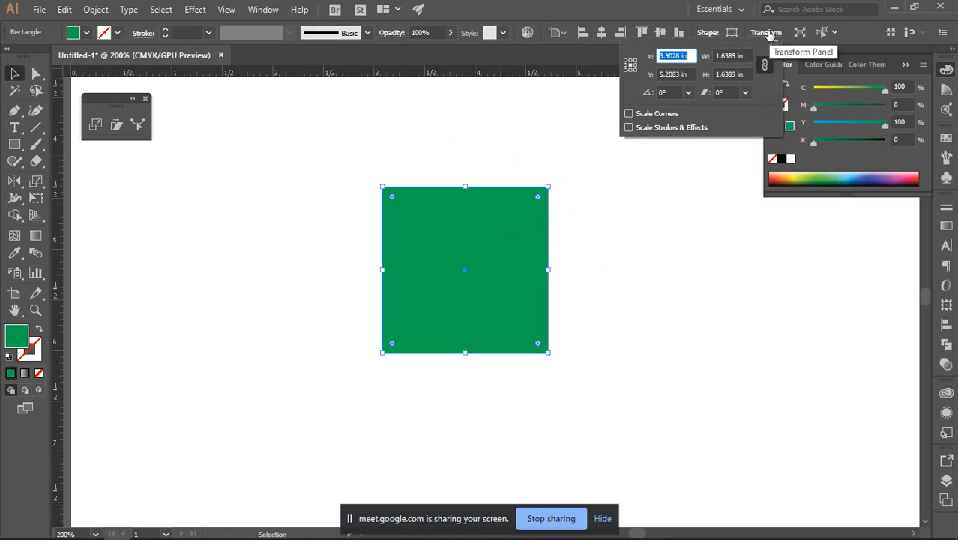
click(767, 33)
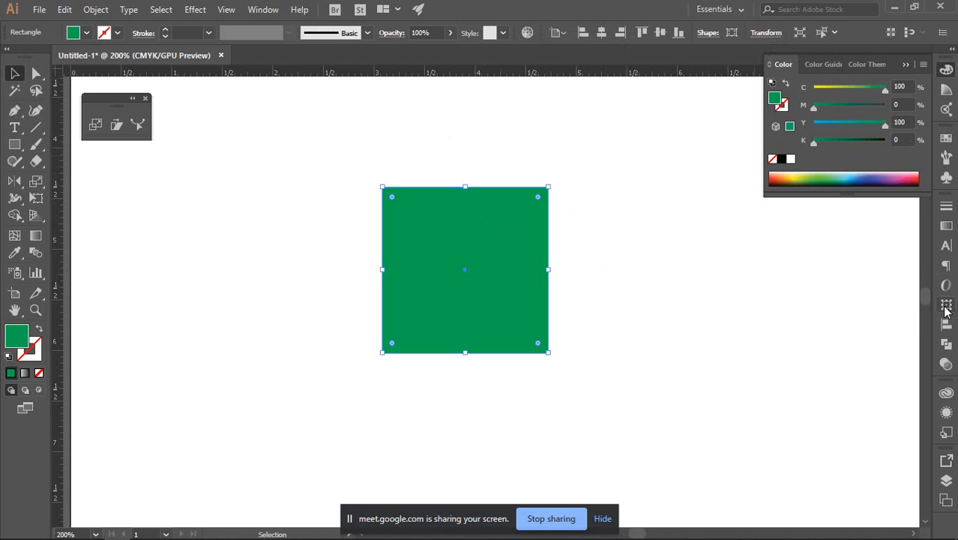
click(946, 307)
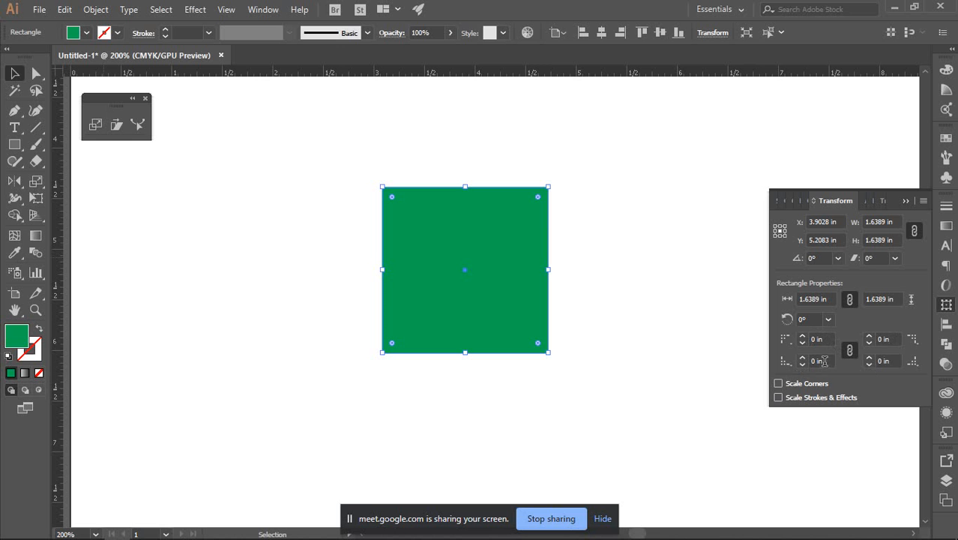
click(947, 306)
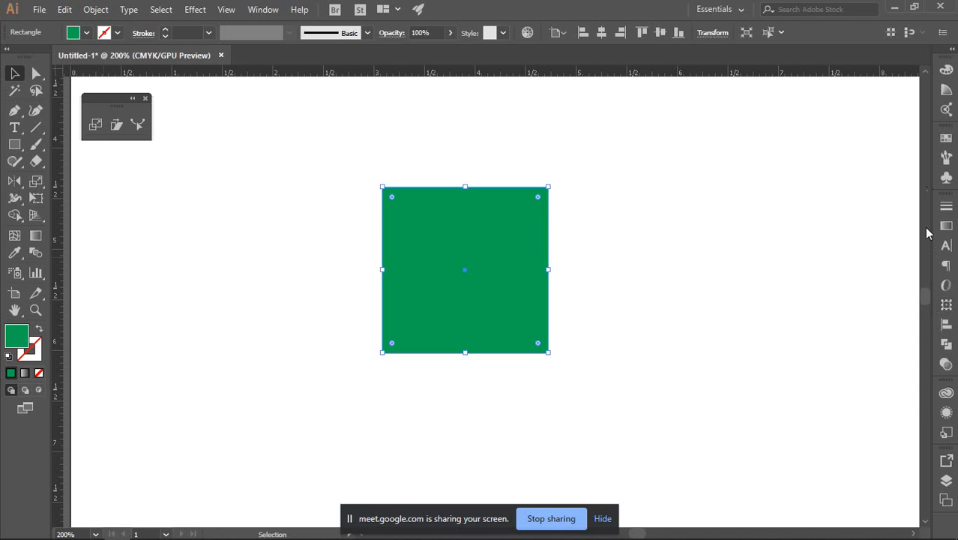
Open the Transform properties and set the green square's width to 1 in with proportions linked.
click(264, 11)
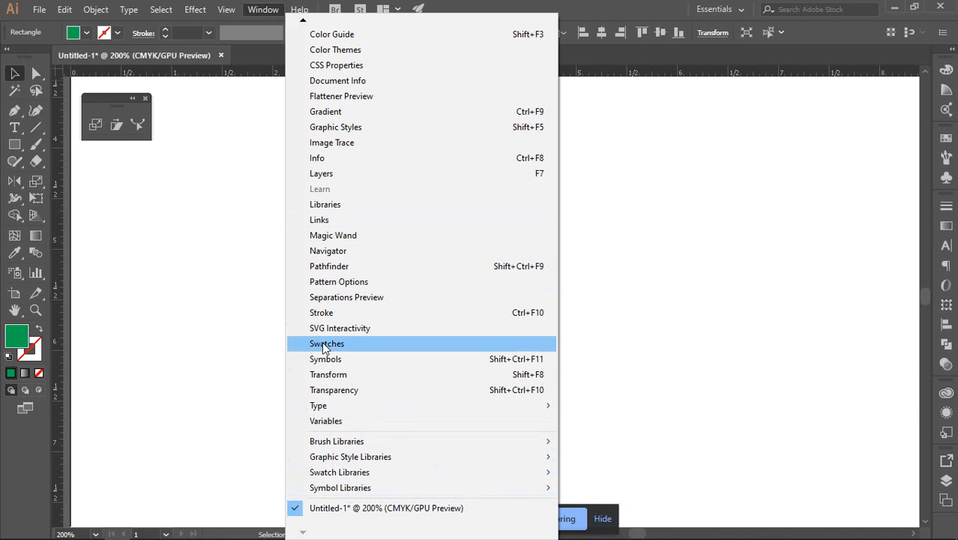
click(340, 375)
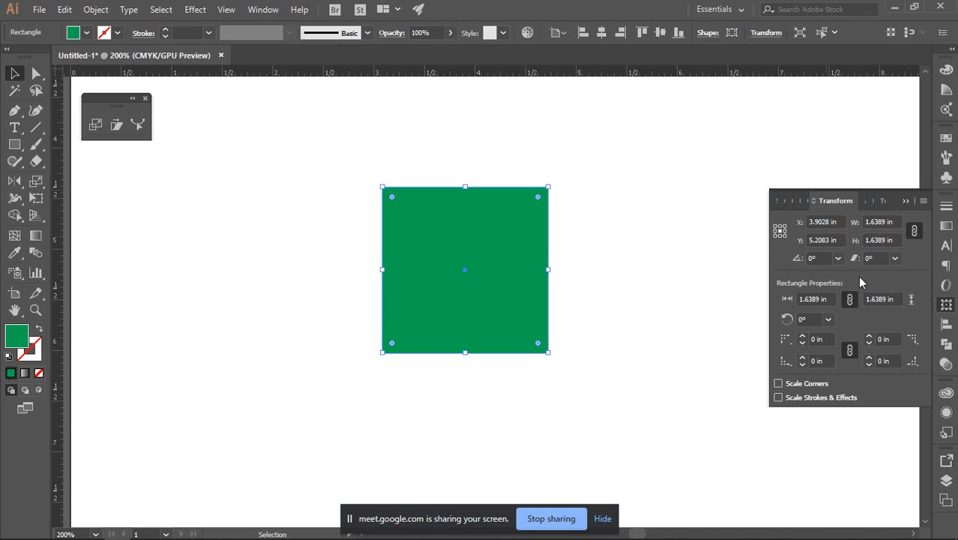
click(896, 221)
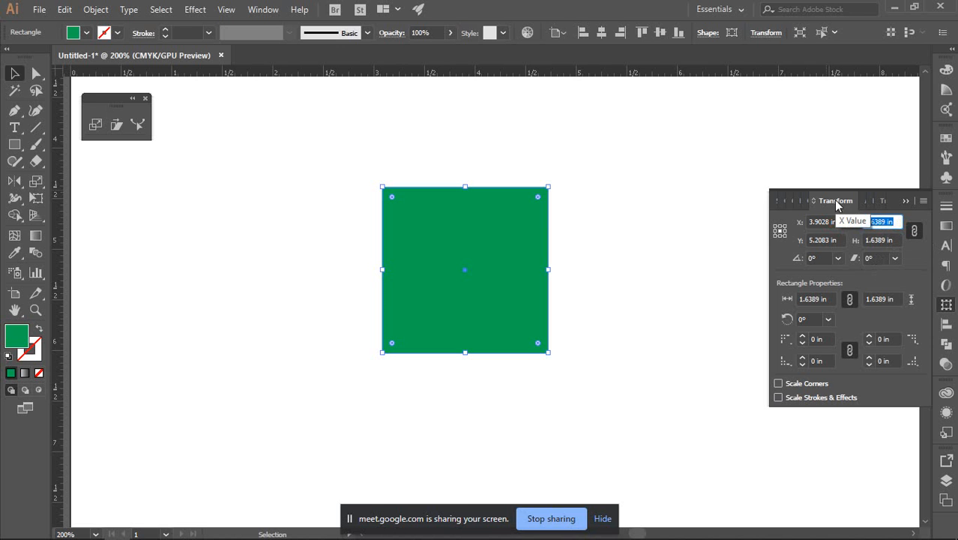
text(1)
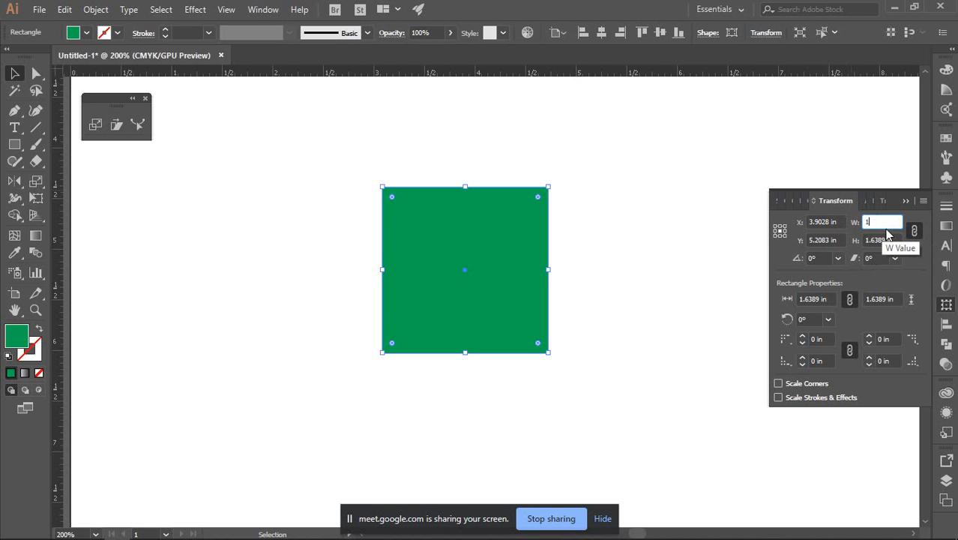
key(Tab)
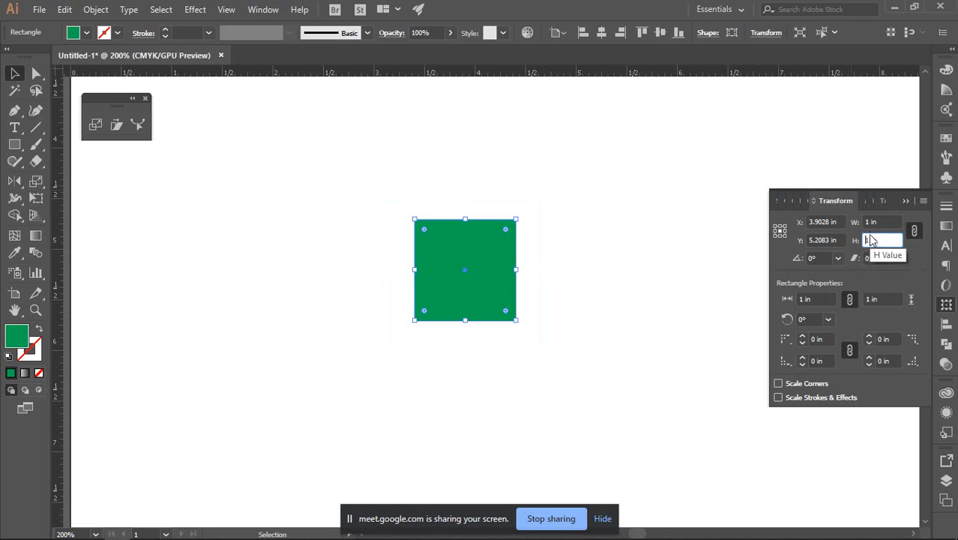
Unlink the square's width and height proportions and set its width to 3 in.
click(915, 232)
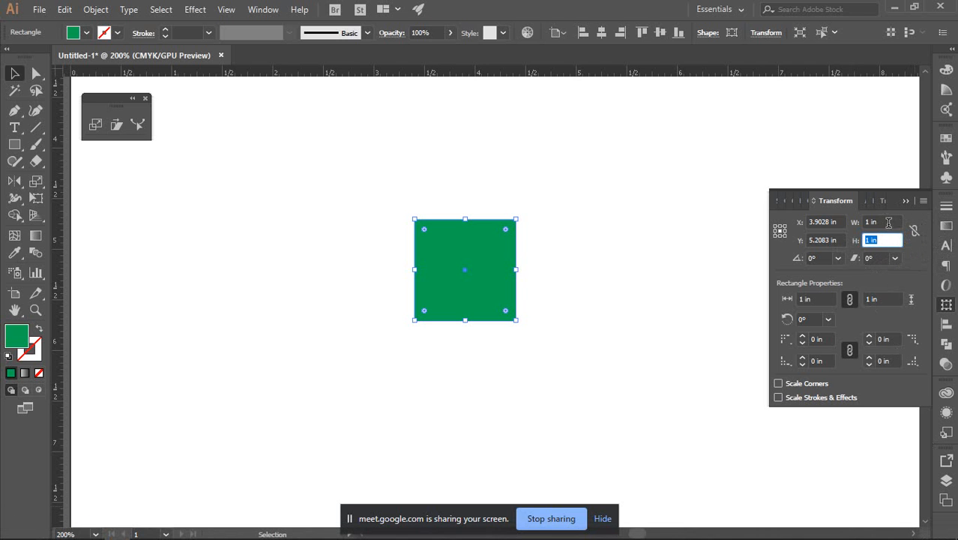
click(889, 223)
text(3)
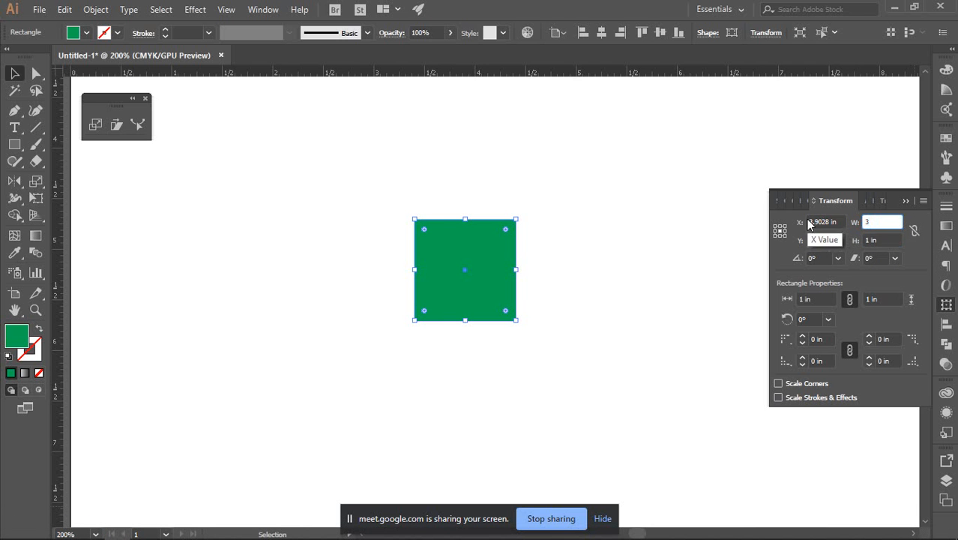
click(870, 240)
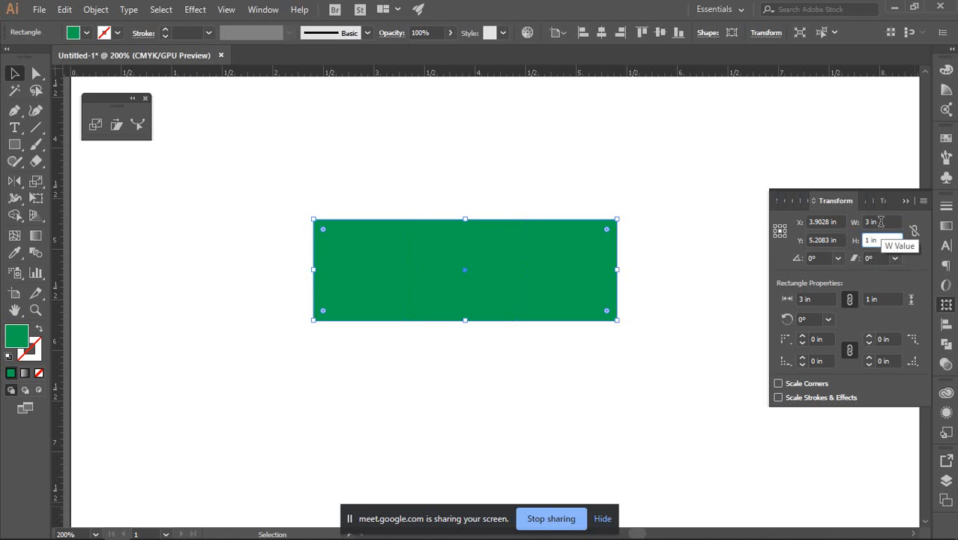
Set the green rectangle's width to 1 in and relink its width and height proportions.
click(880, 223)
text(1)
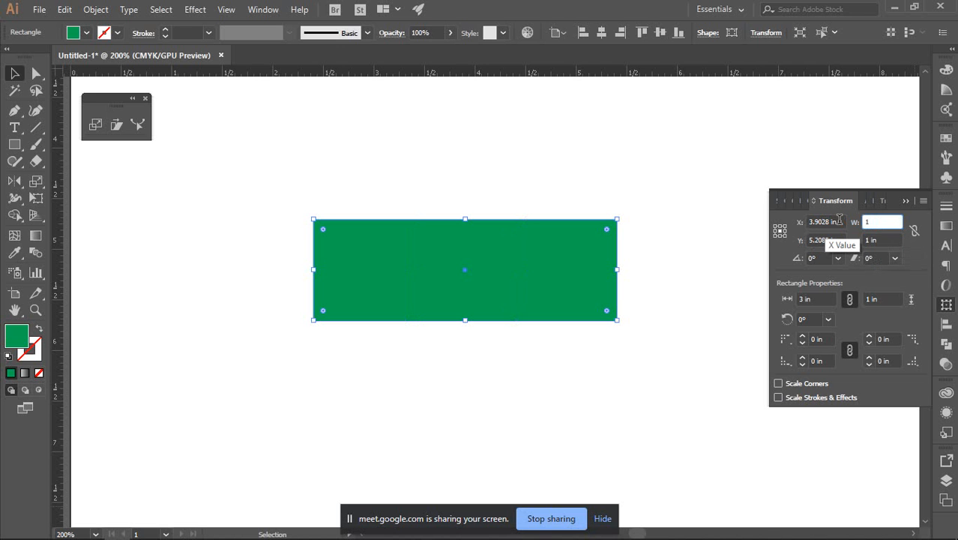
key(Tab)
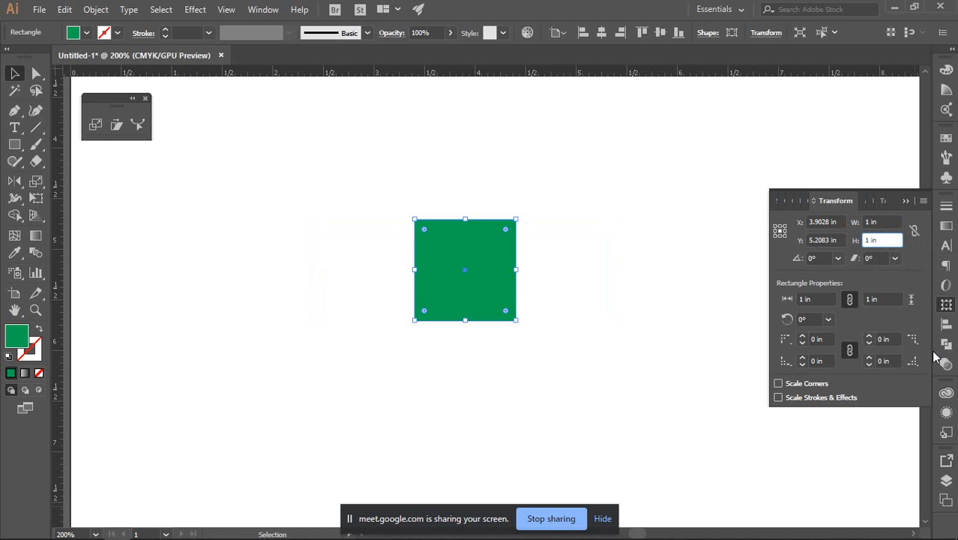
click(915, 231)
Step the square's linked width in 0.125 in increments up to 1.75 in, down to 0.75 in and back to 1 in.
click(881, 219)
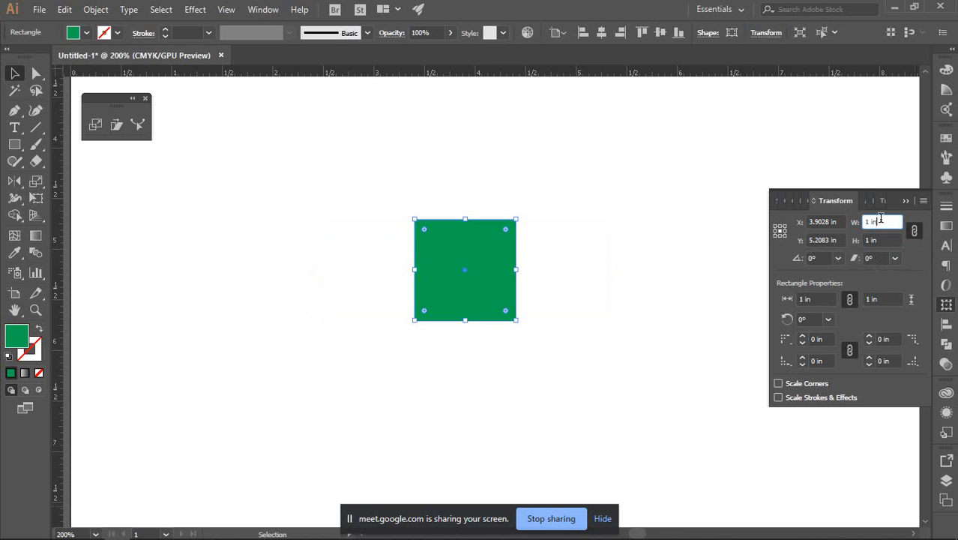
key(Up)
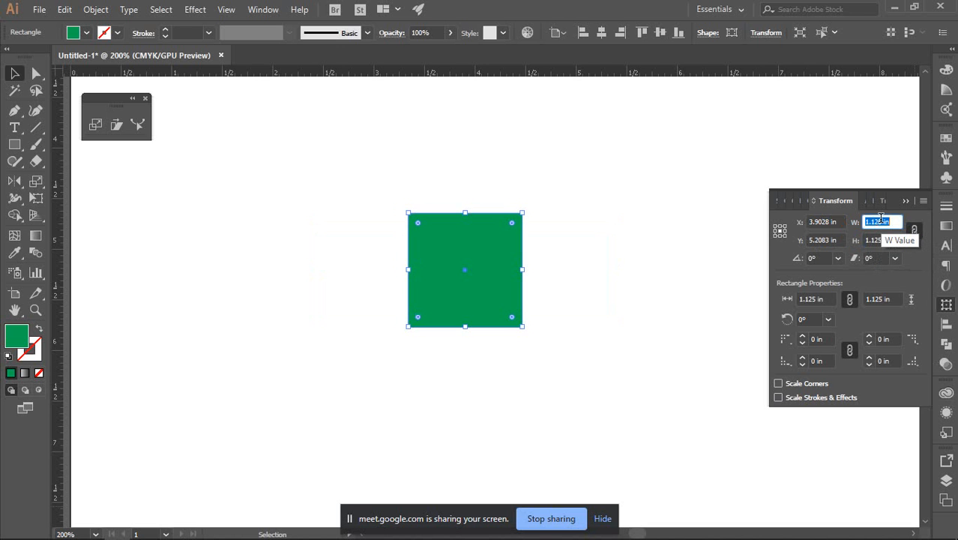
key(Up)
key(Up)
key(Up)
key(Up)
key(Up)
key(Down)
key(Down)
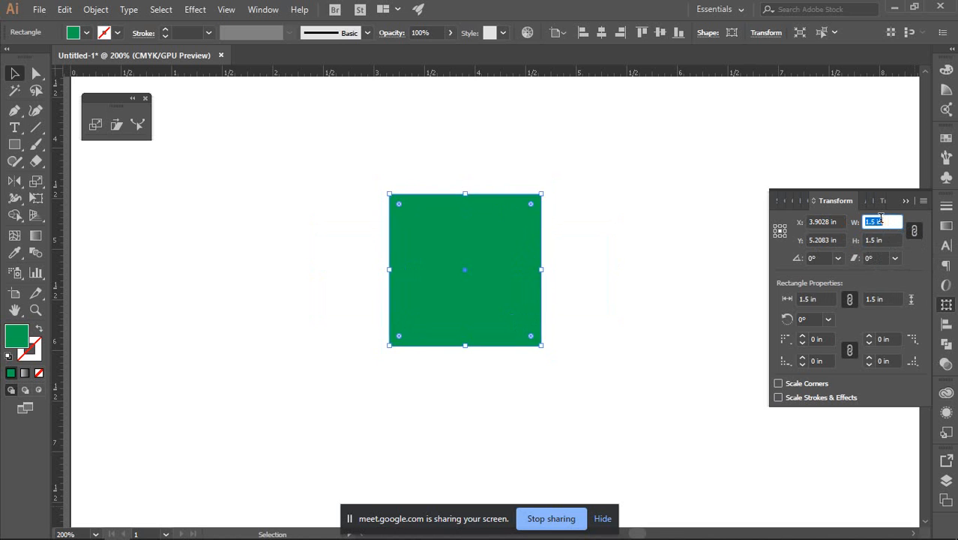
key(Down)
key(Down)
key(Down)
key(Down)
key(Down)
key(Down)
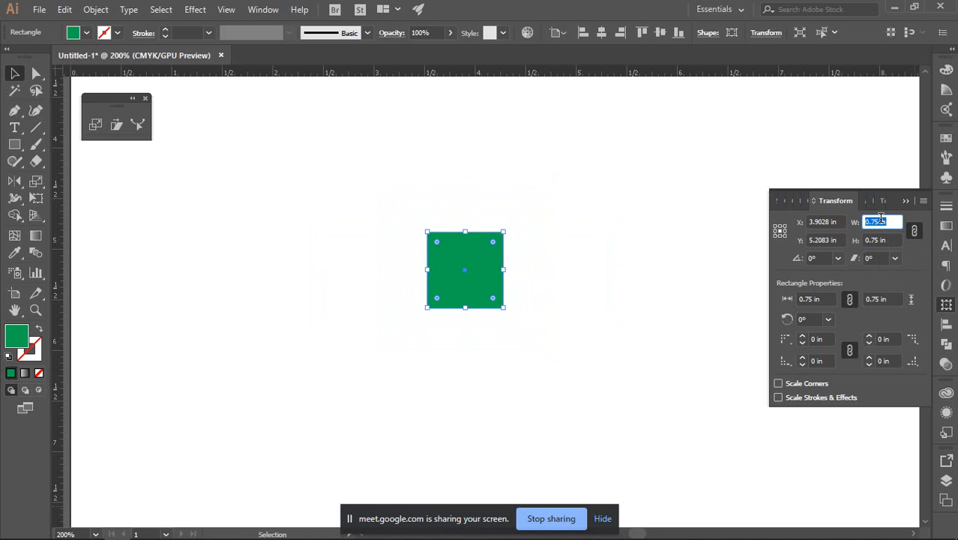
key(Up)
key(Up)
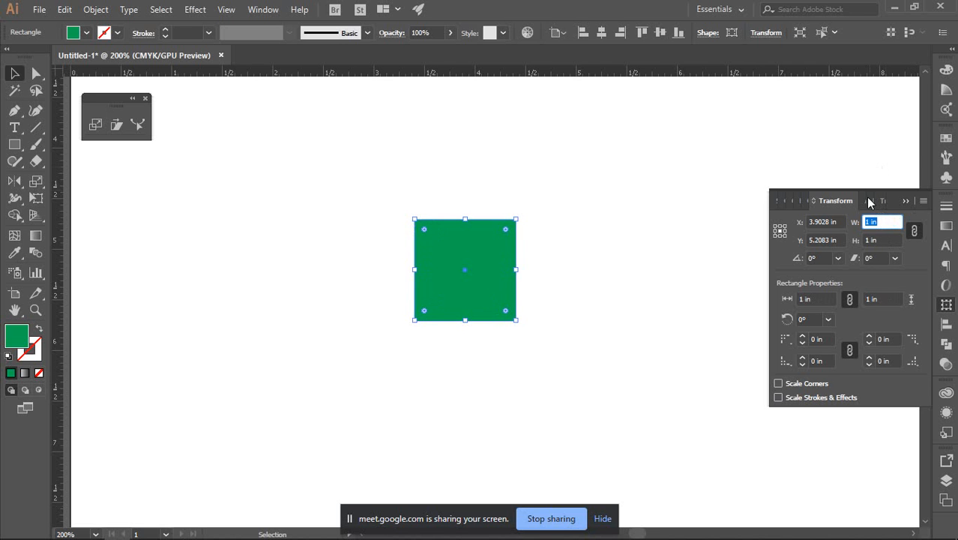
Move the green square to the artboard's top-left corner and align its left edge to the artboard.
click(709, 244)
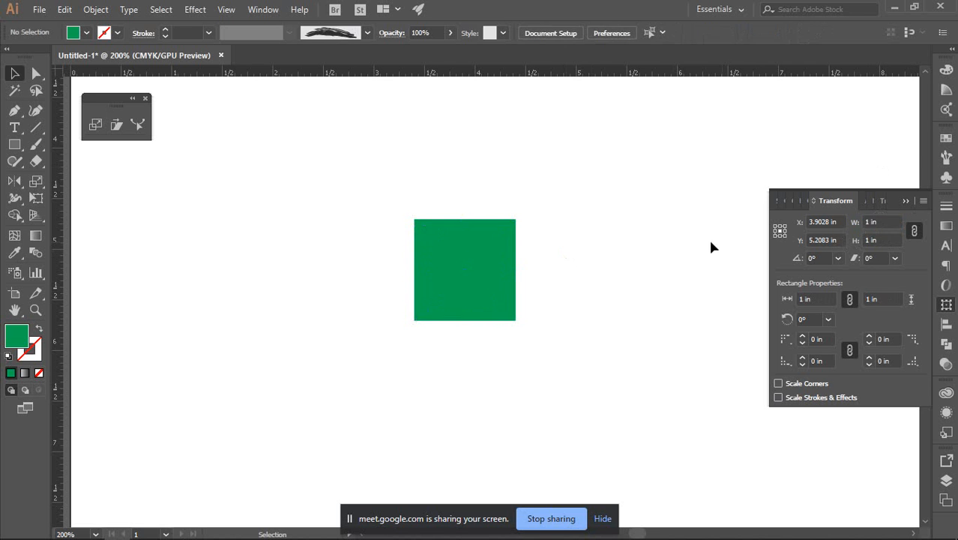
scroll(512, 270, down, 4)
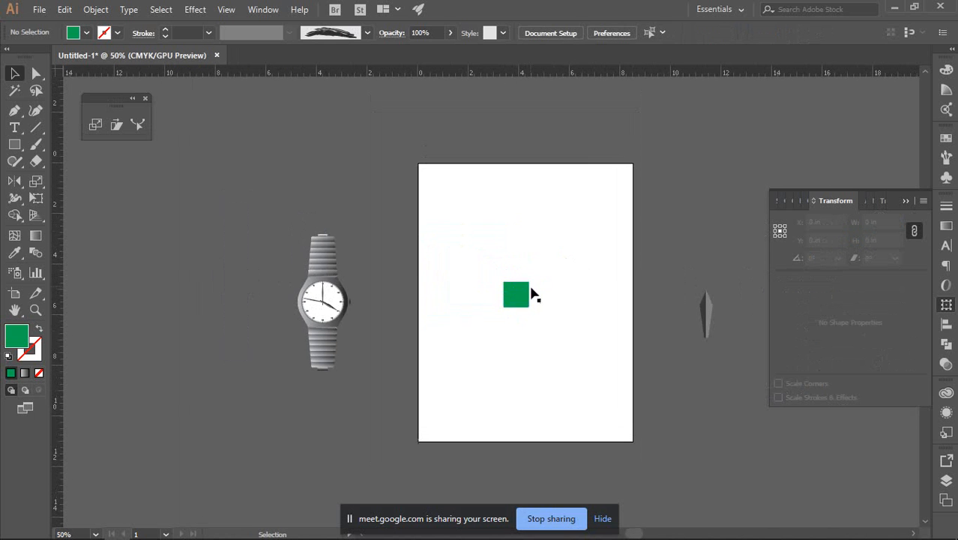
drag(520, 295, 557, 280)
scroll(430, 172, up, 4)
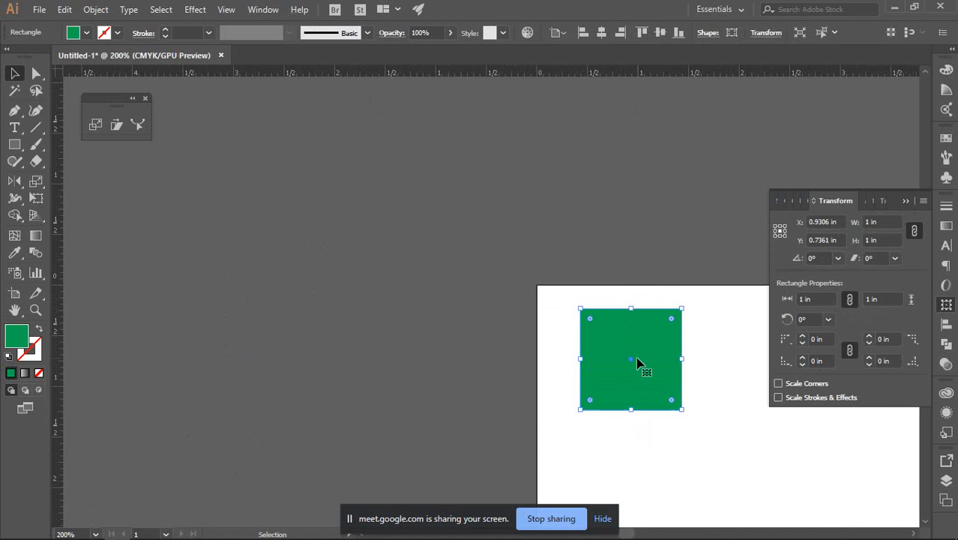
scroll(617, 350, up, 2)
drag(605, 343, 525, 300)
click(587, 34)
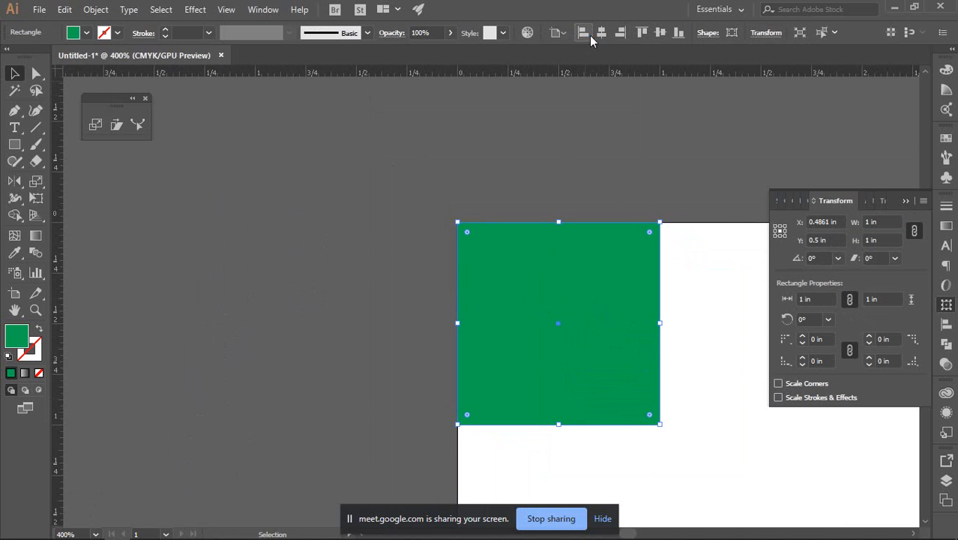
scroll(513, 253, up, 2)
drag(589, 273, 501, 188)
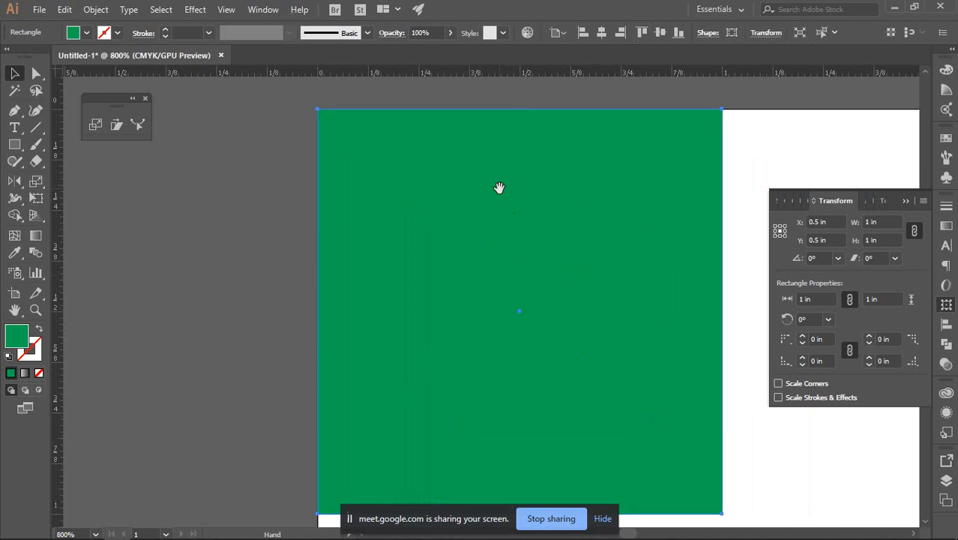
scroll(501, 189, down, 1)
drag(683, 229, 548, 186)
scroll(629, 225, down, 1)
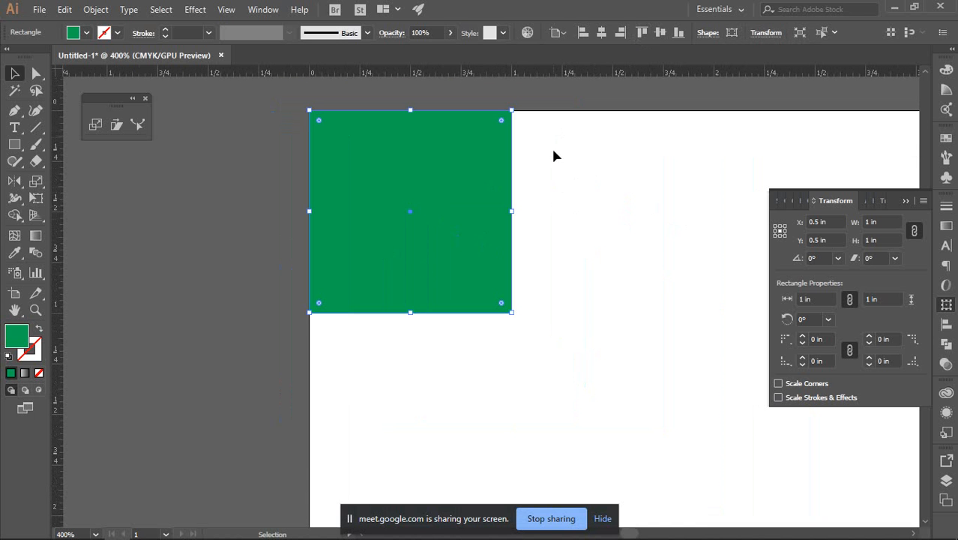
click(592, 208)
click(467, 199)
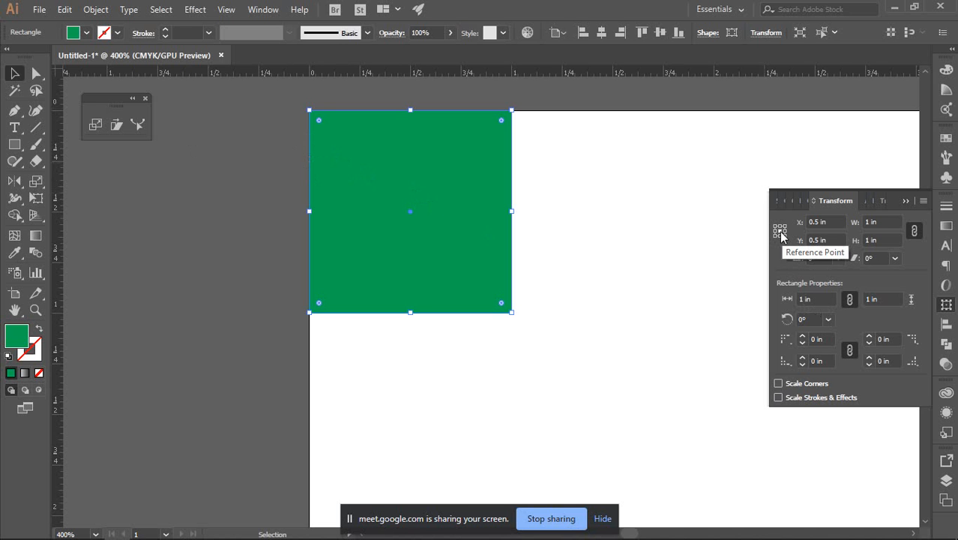
Scale the square about its centre by stepping its linked width up to 3.25 in, and set it back to 1 in.
click(874, 223)
drag(875, 223, 857, 228)
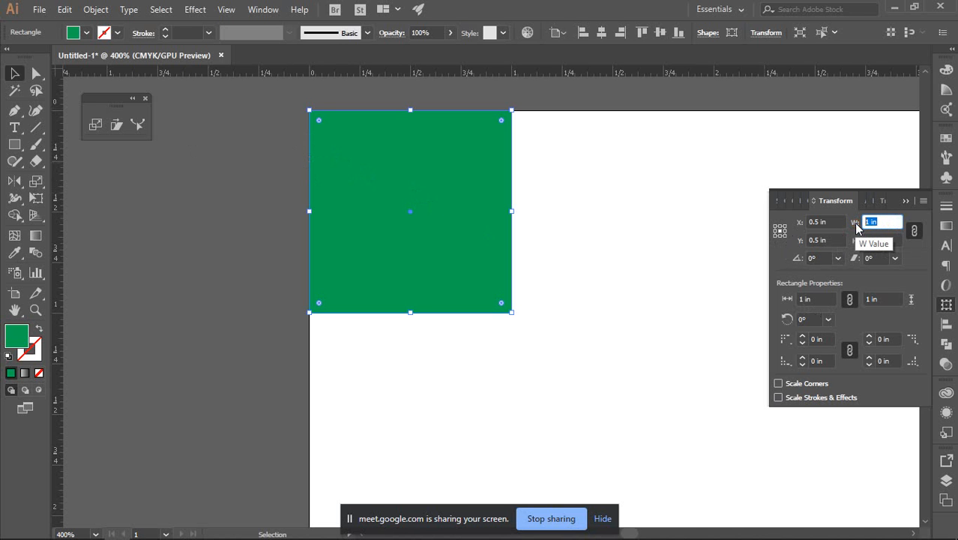
key(Up)
key(Up)
key(Up)
key(Up)
key(Up)
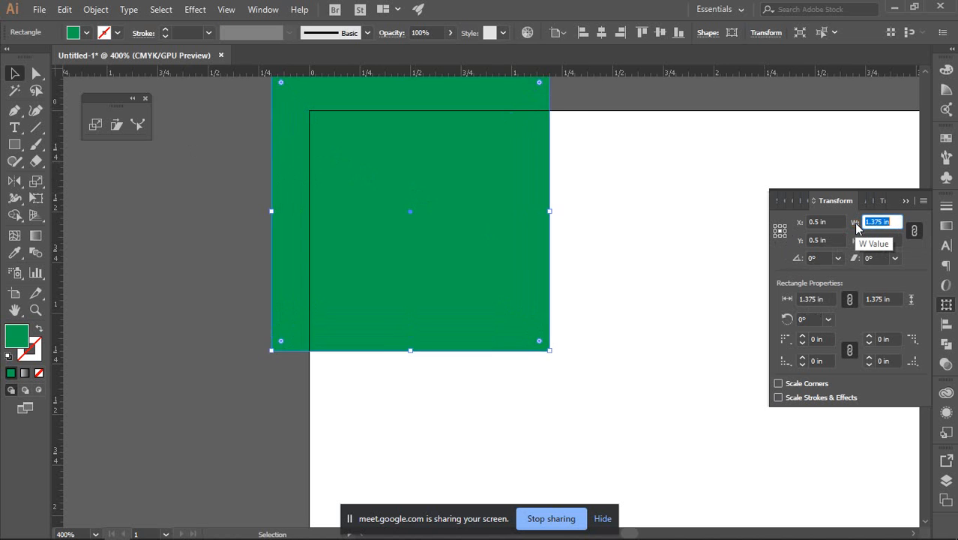
key(Up)
key(Up)
key(Up)
key(Up)
key(Up)
key(Up)
key(Up)
key(Up)
key(Up)
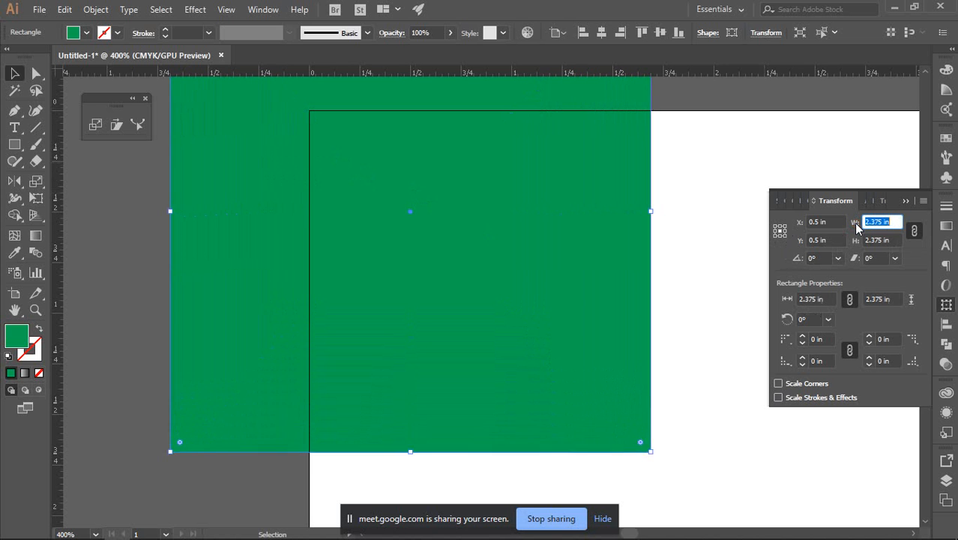
key(Up)
key(Up)
key(Up)
key(Up)
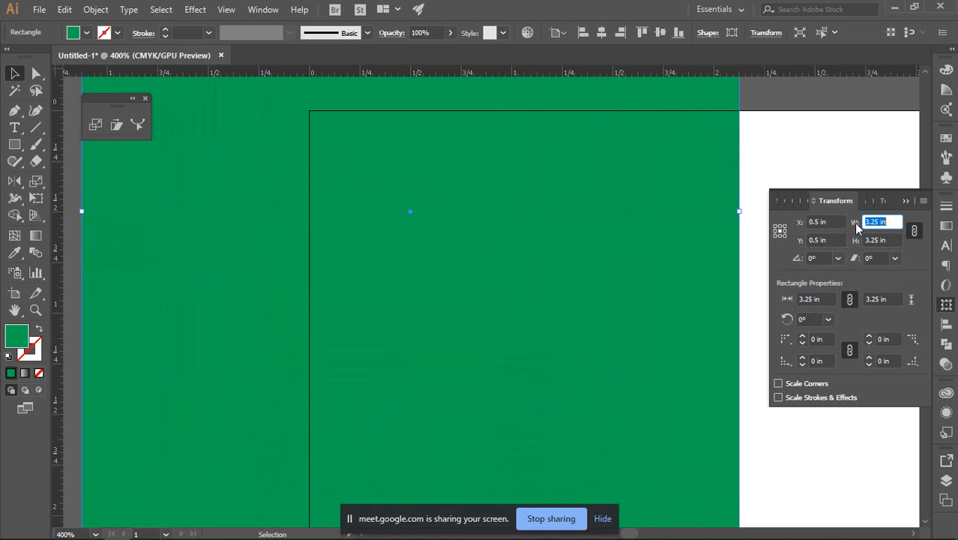
text(1)
key(Tab)
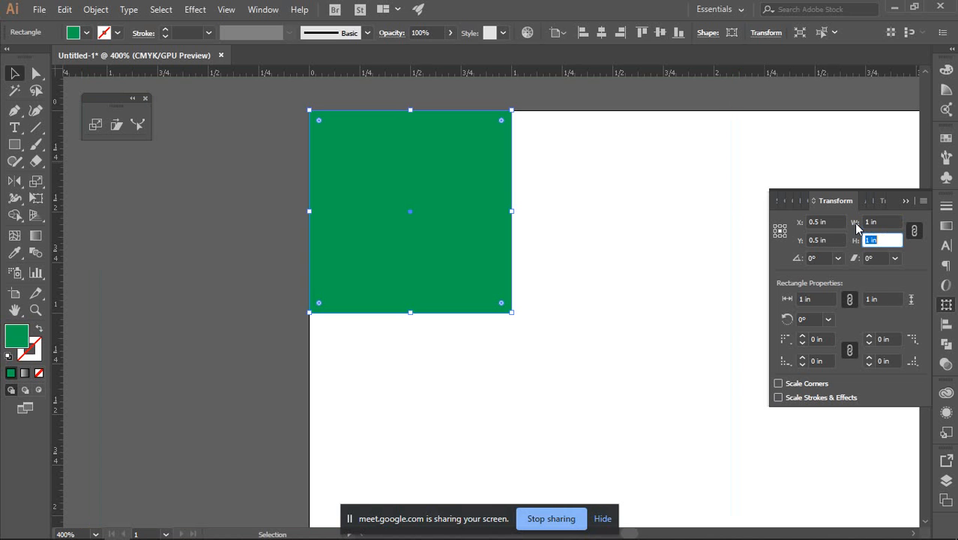
Set the reference point to top-left, step the square's linked width up to 1.625 in, and return it to 1 in.
click(776, 226)
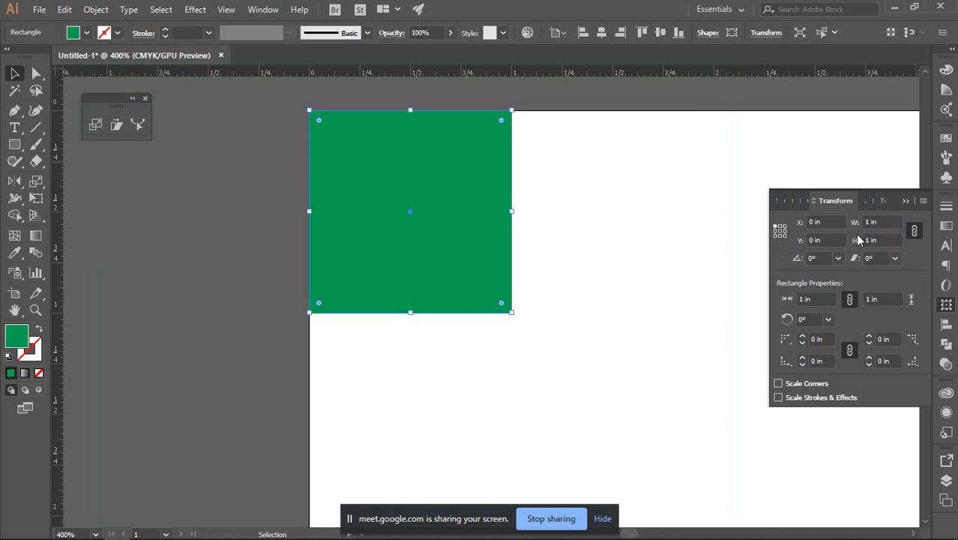
click(882, 222)
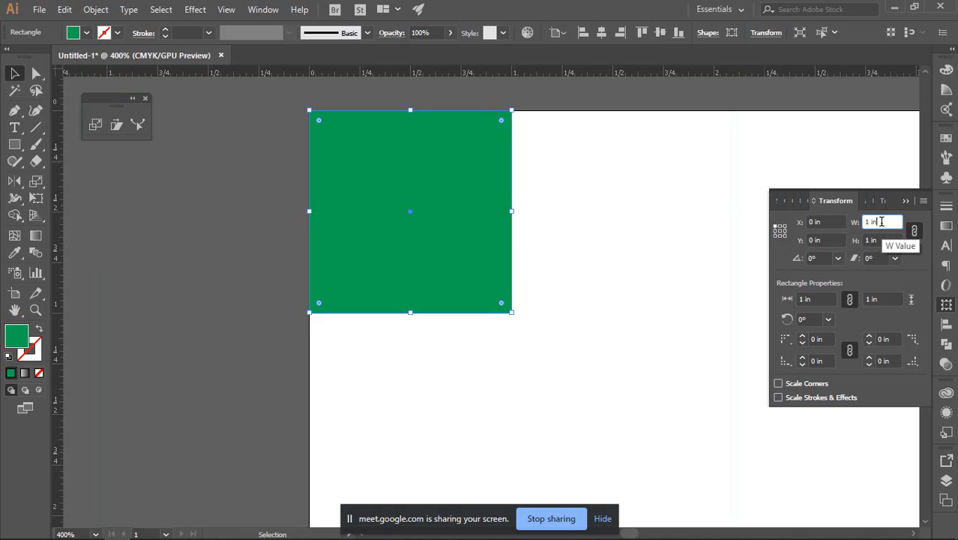
key(Up)
key(Up)
key(Up)
key(Up)
key(Up)
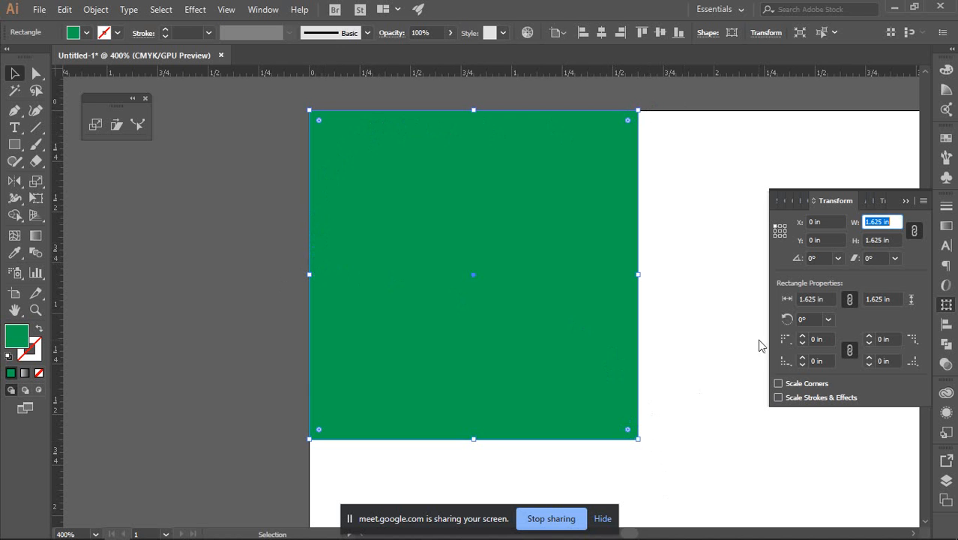
text(1)
key(Tab)
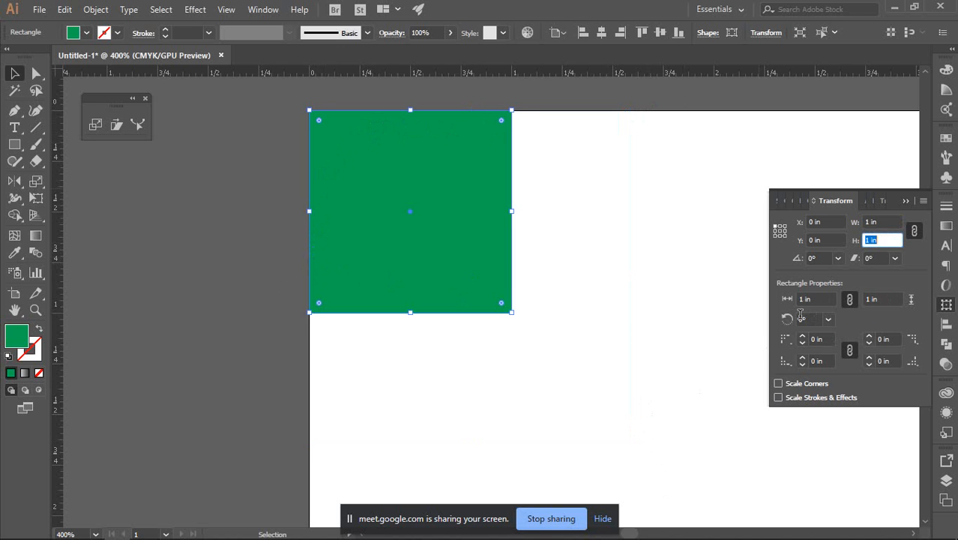
Set the reference point to bottom-right and step the square's linked width up to 1.75 in and back to 1 in.
click(785, 237)
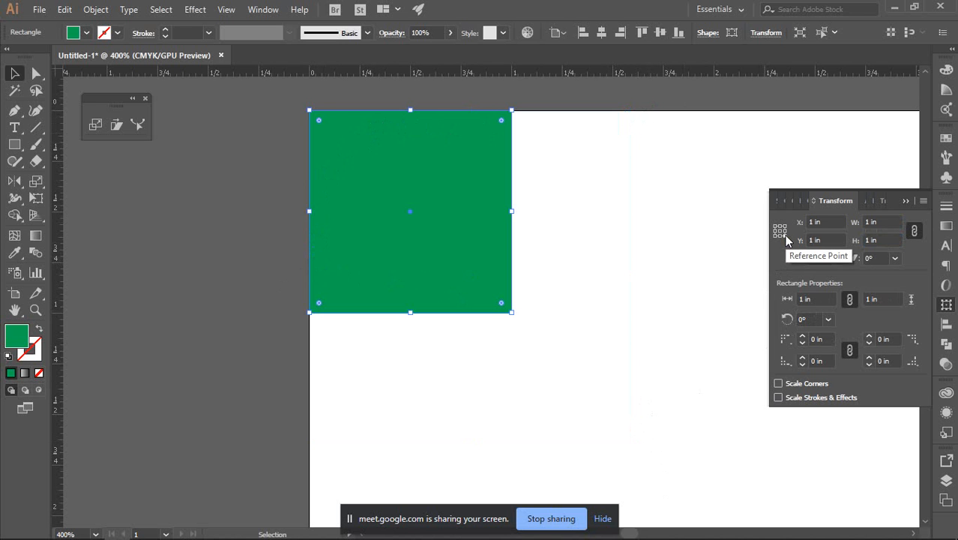
scroll(301, 214, up, 3)
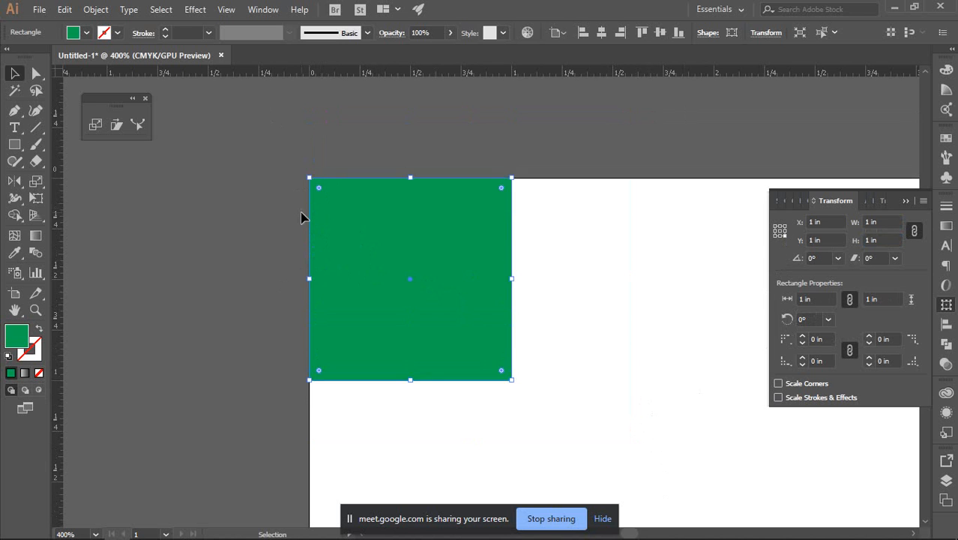
scroll(301, 213, up, 1)
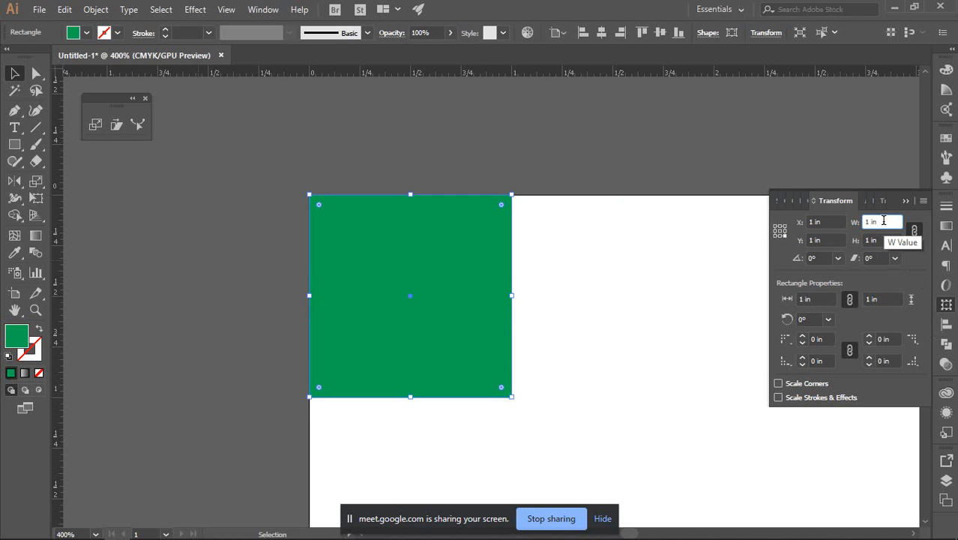
click(883, 222)
key(Up)
key(Up)
key(Up)
key(Up)
key(Up)
key(Up)
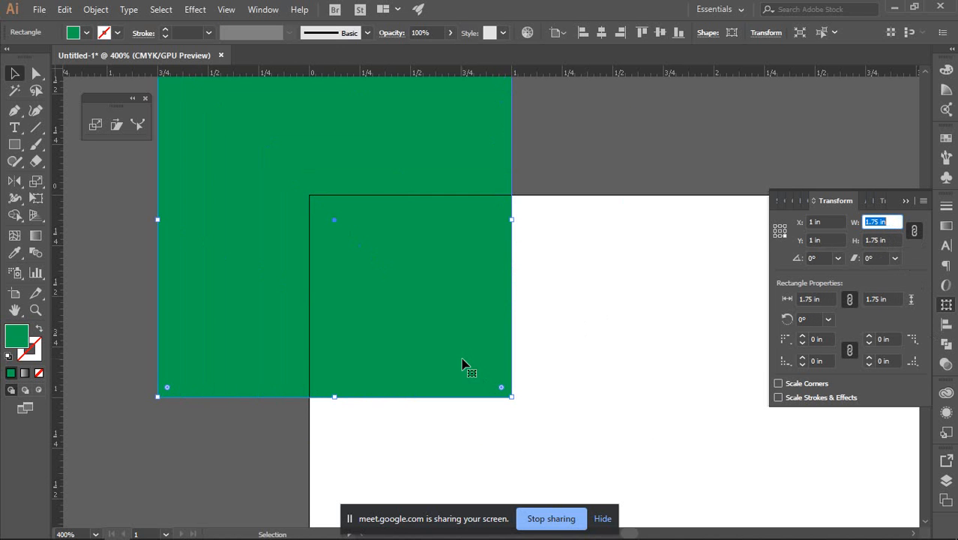
key(Down)
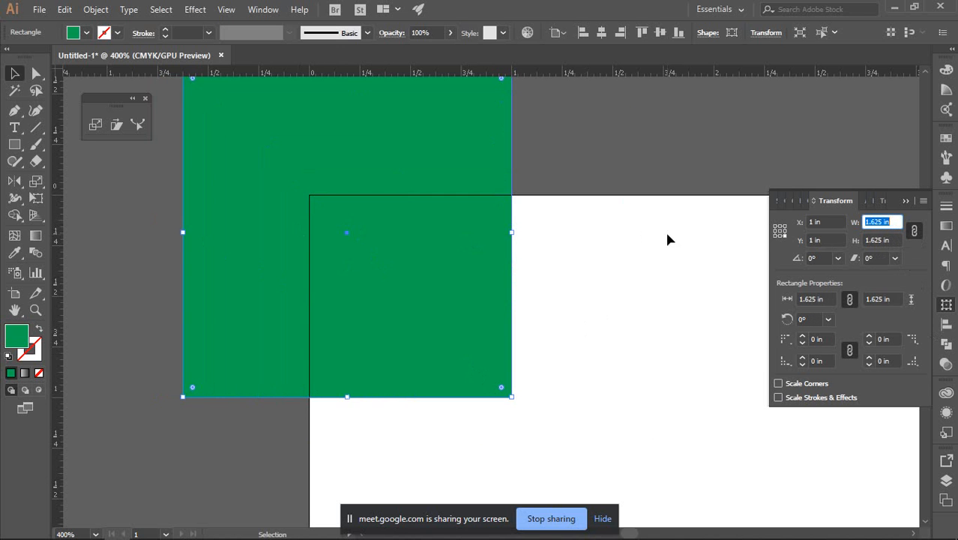
key(Down)
key(Down)
key(Down)
key(Down)
key(Down)
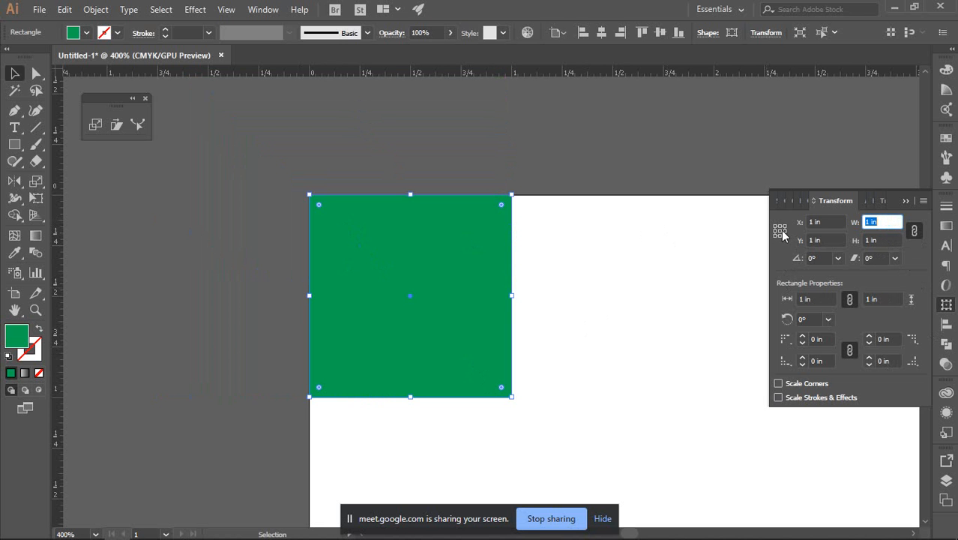
Set the square's reference point to the centre, enlarge its linked width to 1.25 in and step it back to 1 in.
click(576, 275)
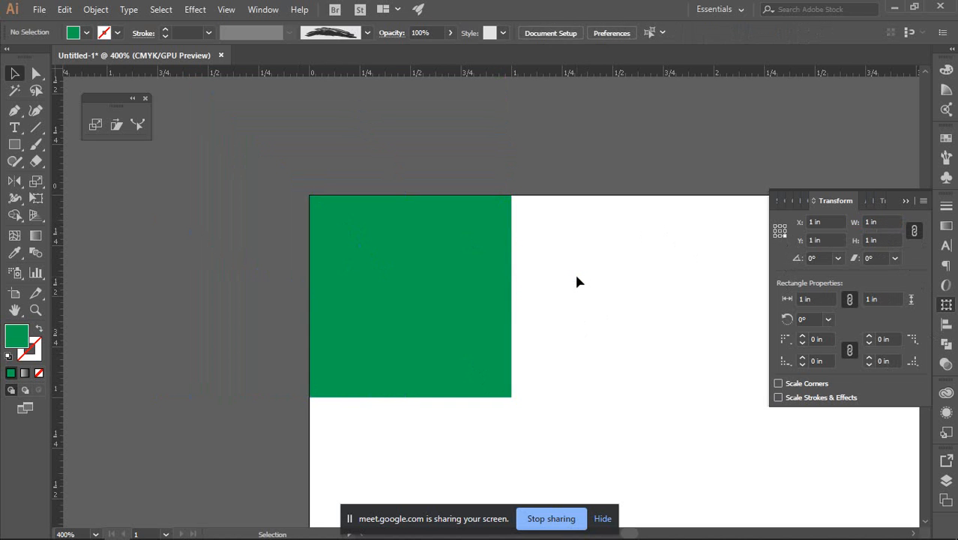
click(425, 294)
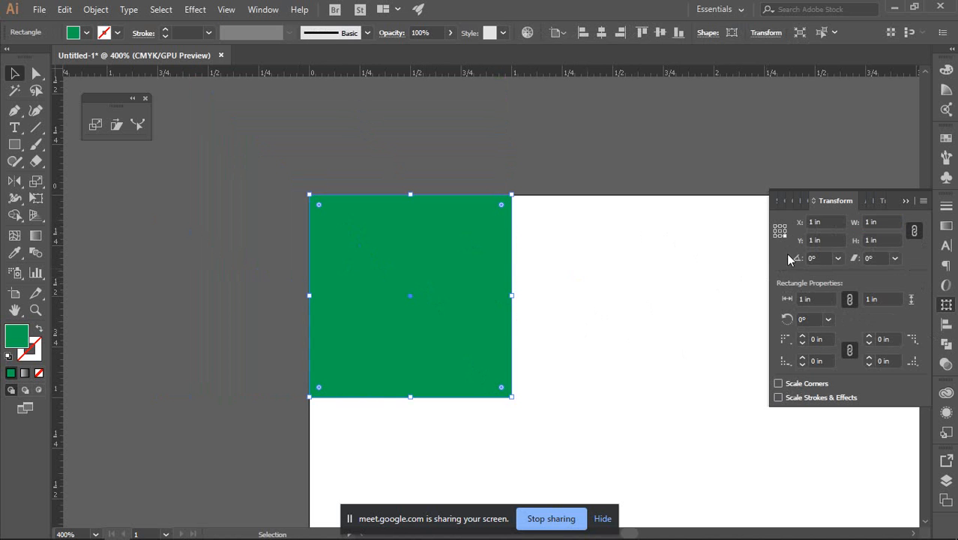
click(780, 231)
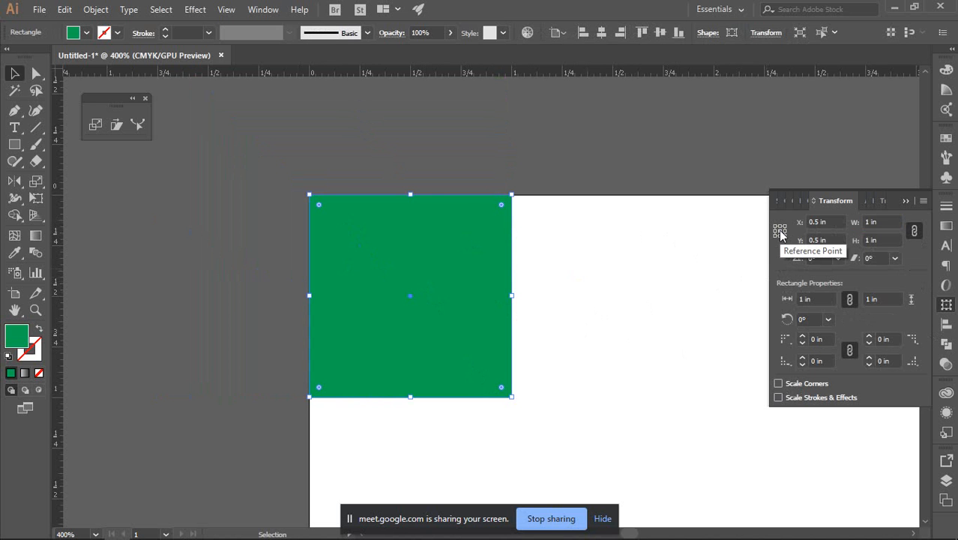
click(881, 221)
text(1.25)
key(Return)
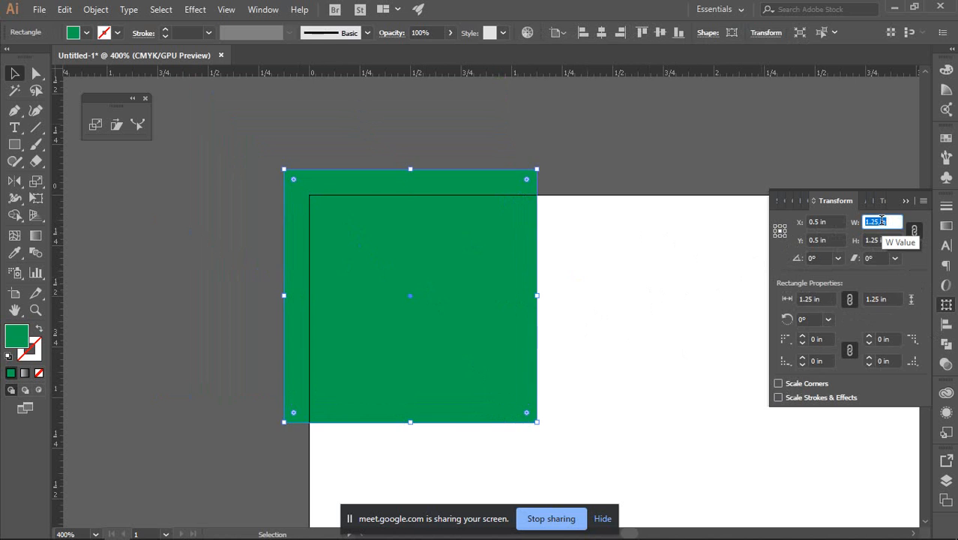
key(Down)
key(Down)
click(573, 282)
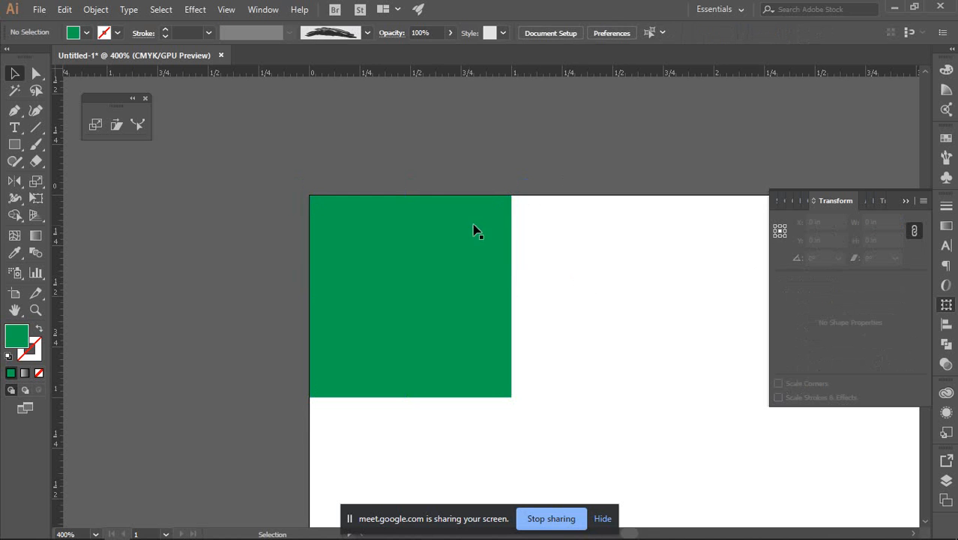
Move the green square away from the artboard corner so its centre sits at about X 1.68 in, Y 1.08 in.
click(447, 246)
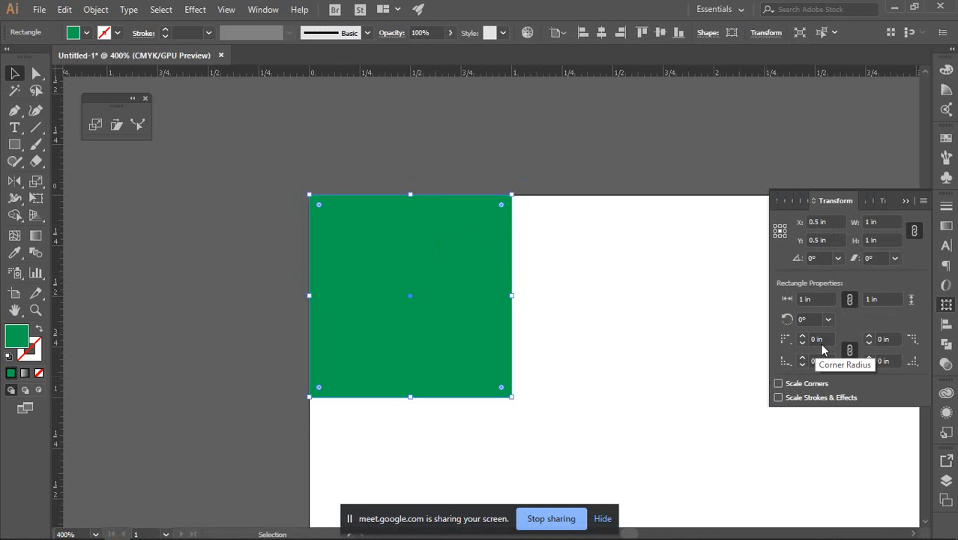
click(526, 253)
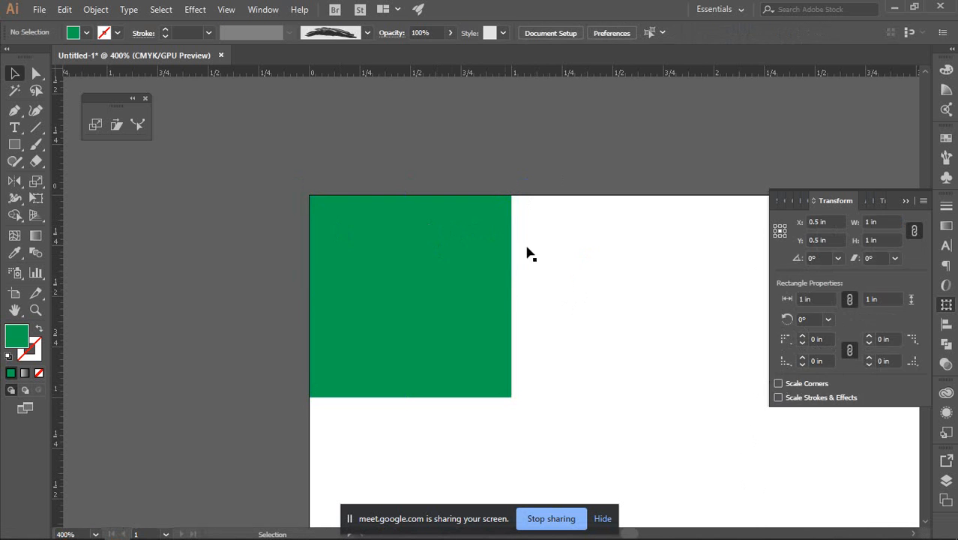
drag(454, 241, 644, 305)
drag(479, 257, 315, 141)
click(609, 218)
mouse_move(471, 182)
mouse_down()
mouse_move(520, 237)
mouse_move(429, 170)
mouse_move(464, 175)
mouse_up()
scroll(432, 204, up, 2)
scroll(449, 176, down, 1)
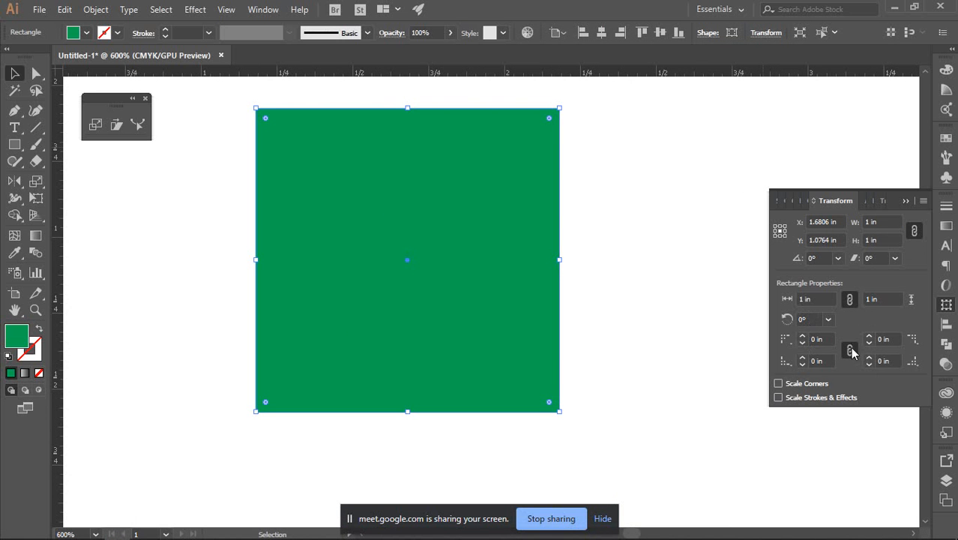
Round all four linked corners of the square to 0.25 in and reset their radius to 0 in.
click(803, 337)
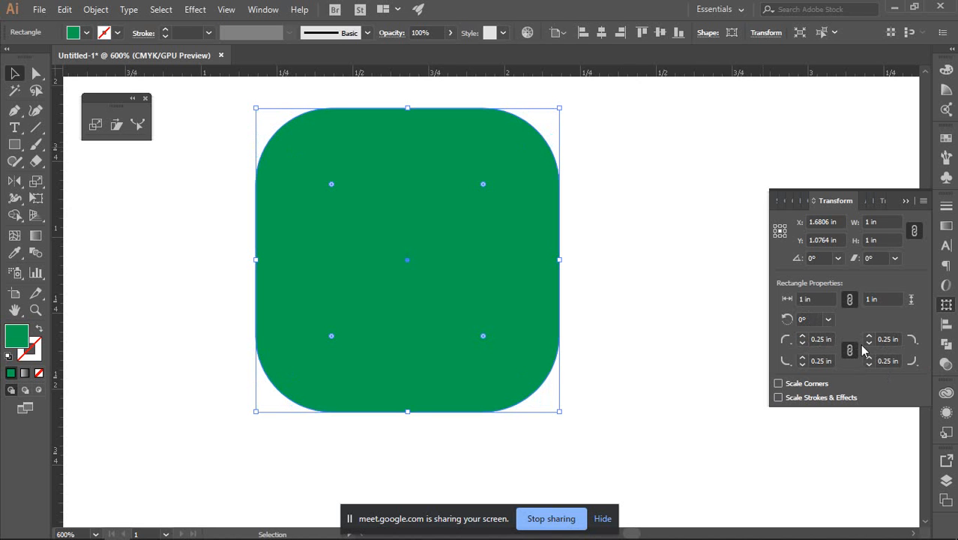
click(803, 344)
click(804, 343)
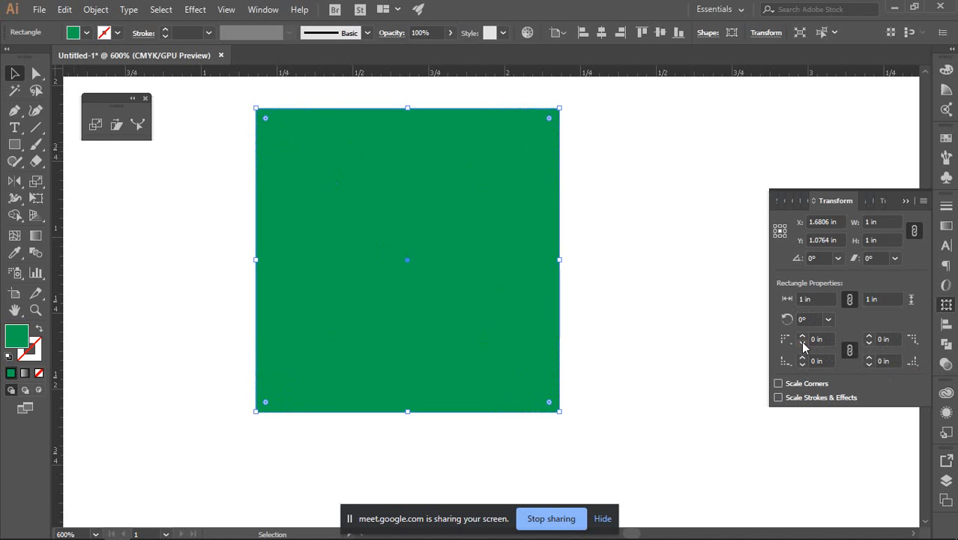
Round the square's linked corners to 0.125 in, return the radius to 0 in, and deselect the square.
click(803, 337)
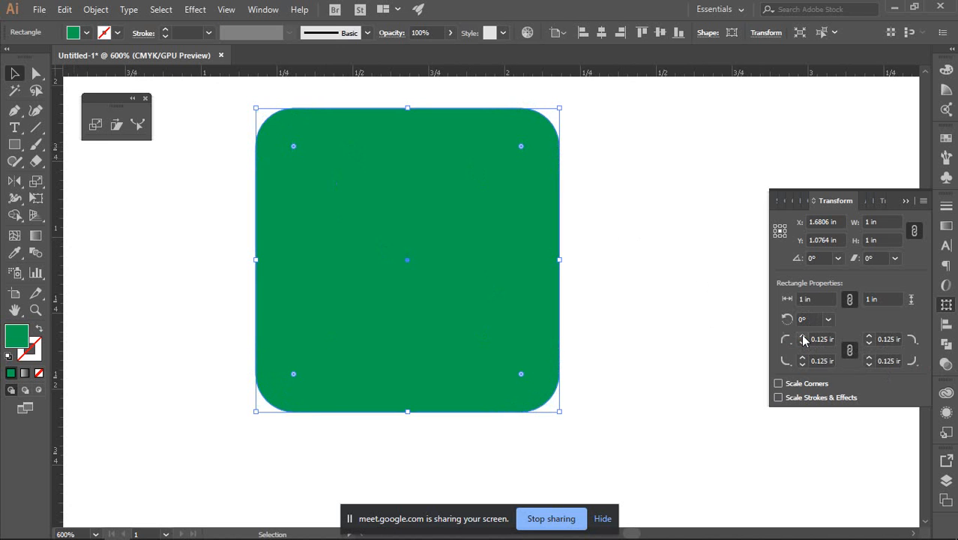
click(632, 229)
click(365, 194)
click(803, 345)
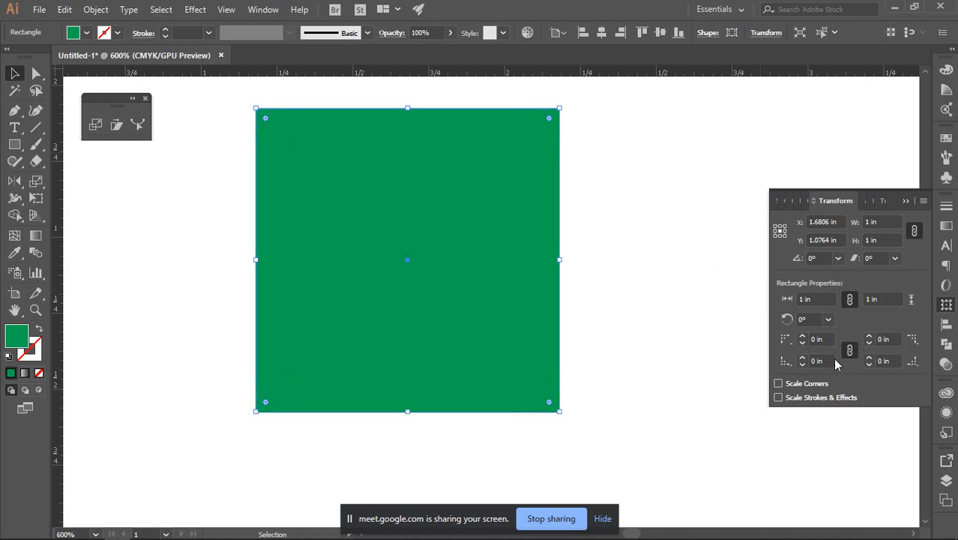
click(601, 237)
click(468, 235)
click(657, 114)
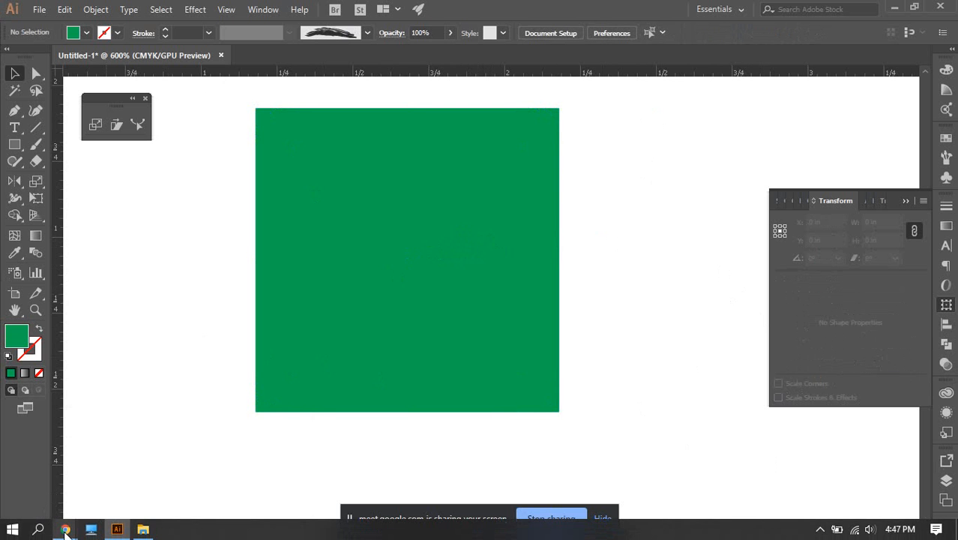
Present the entire screen in the Google Meet call and switch back to Illustrator.
mouse_move(65, 529)
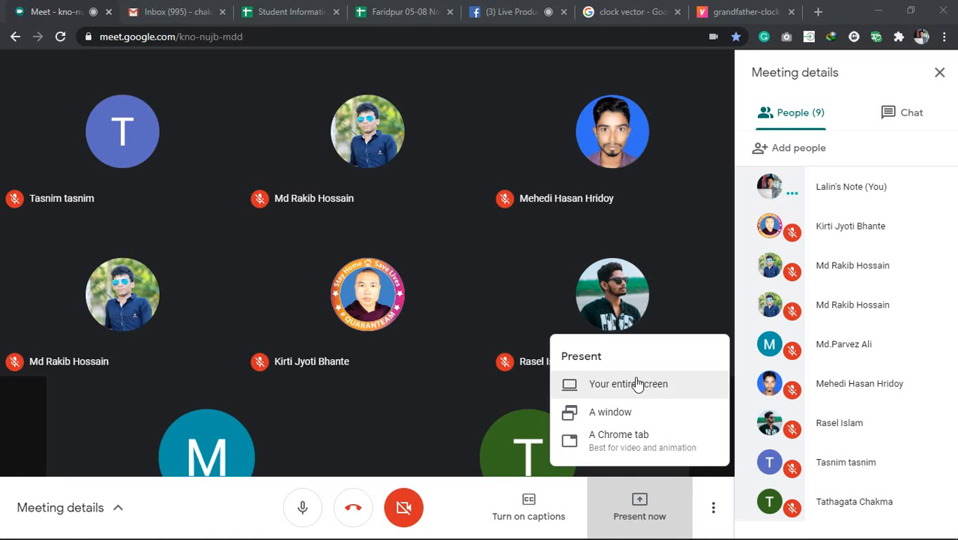
click(637, 384)
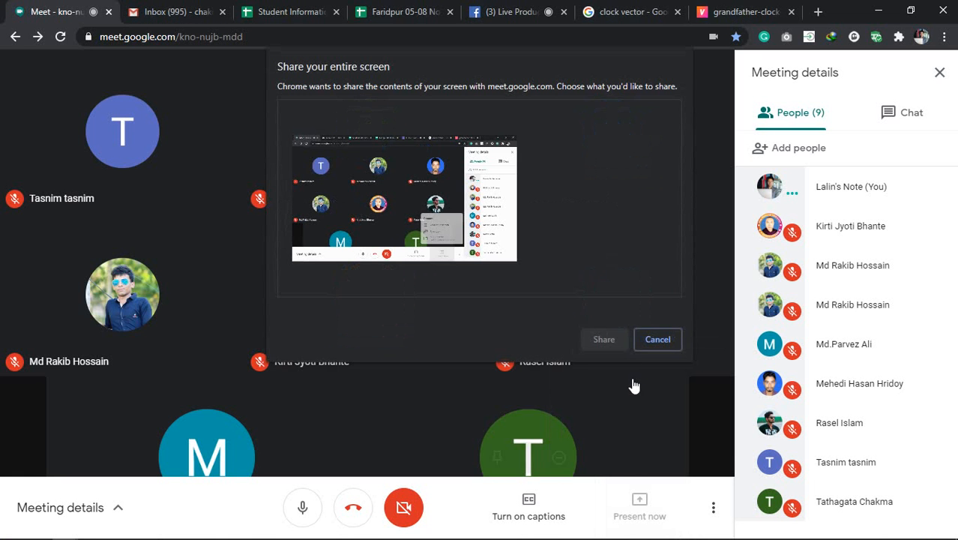
click(615, 340)
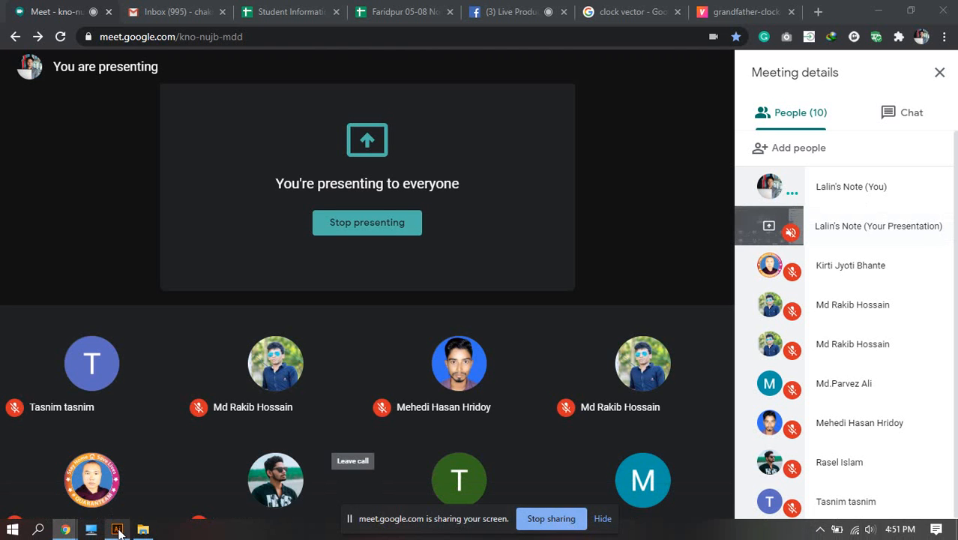
click(117, 531)
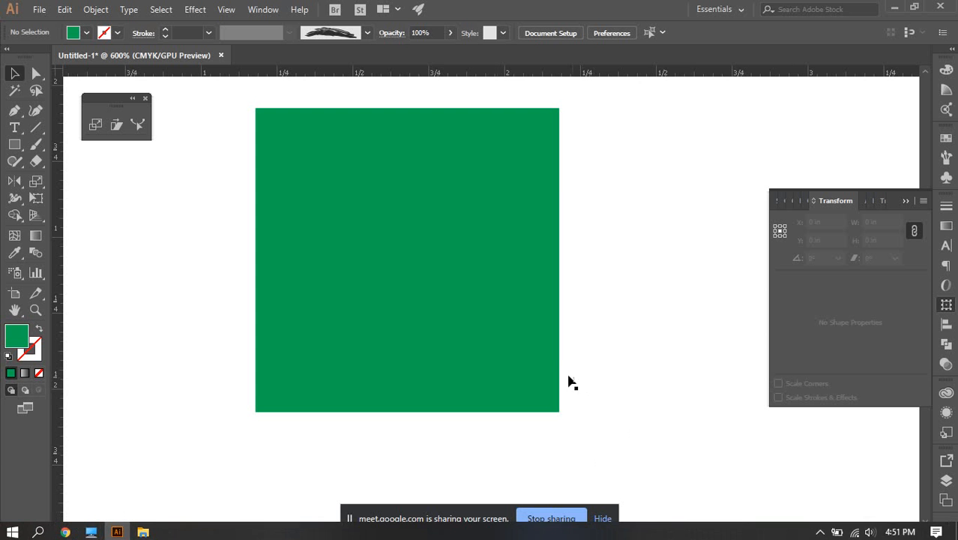
scroll(539, 343, down, 2)
drag(593, 315, 496, 257)
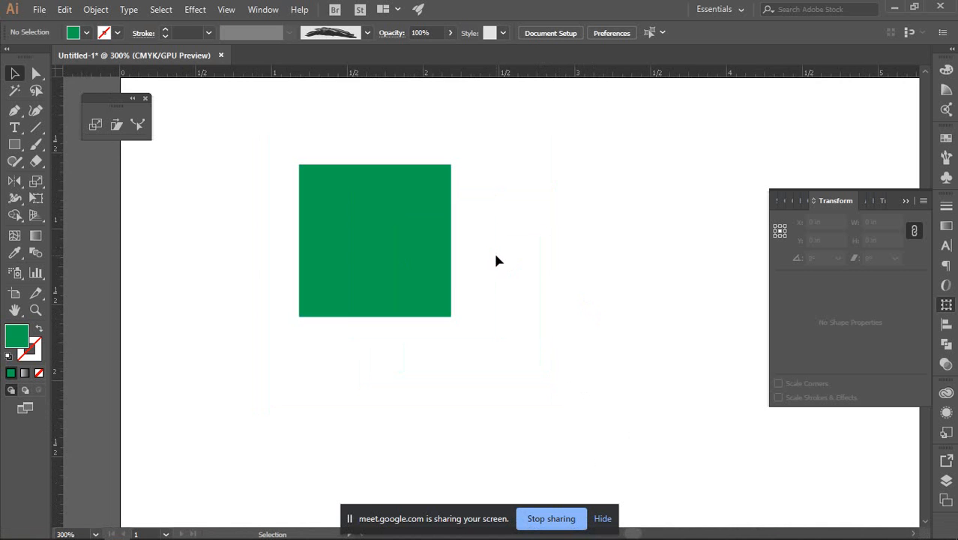
scroll(496, 261, up, 1)
click(384, 220)
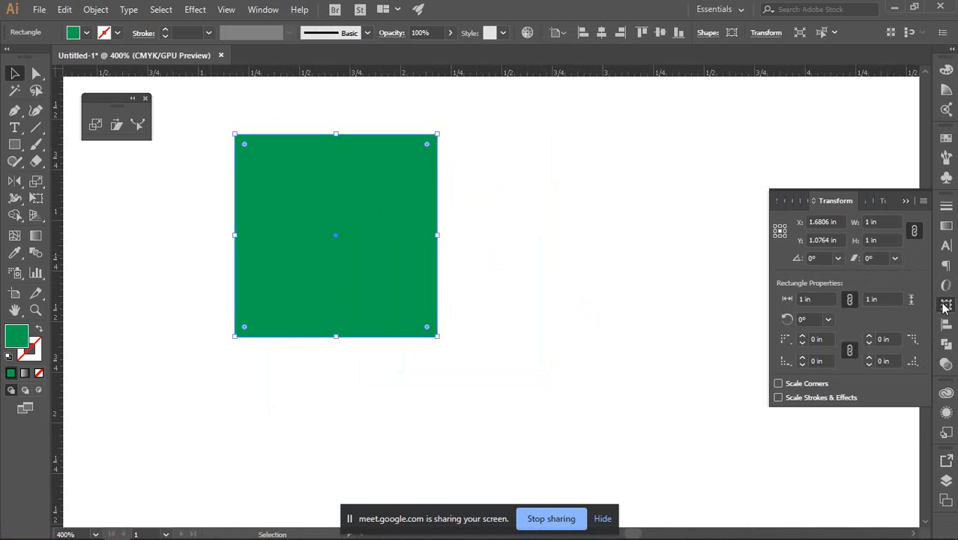
click(36, 75)
click(16, 75)
click(633, 233)
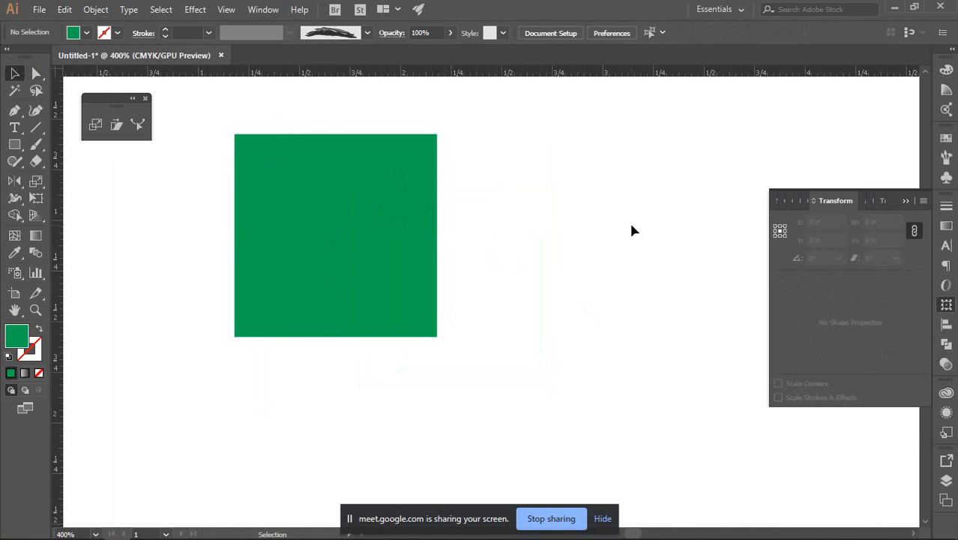
drag(584, 228, 620, 246)
Try the Scale tool with the green square selected and again with nothing selected.
click(438, 235)
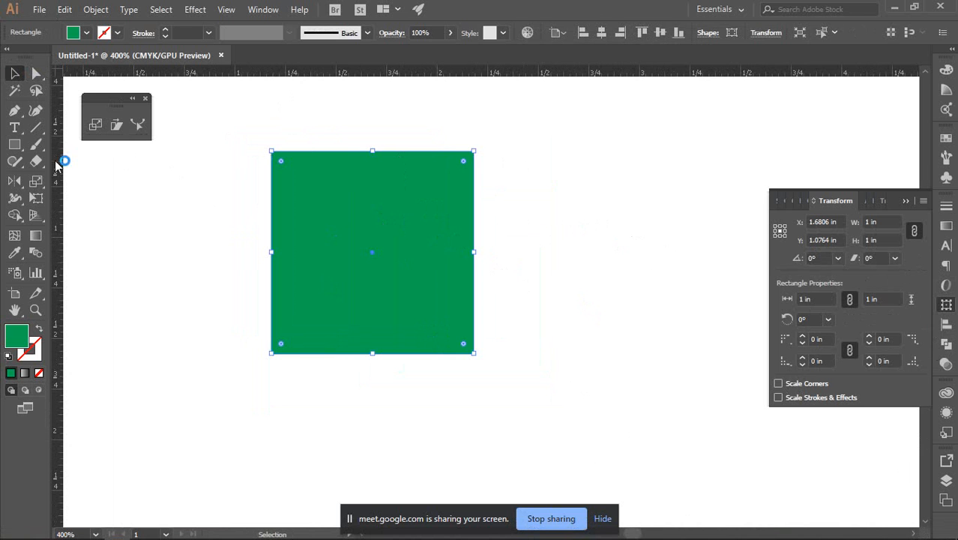
click(95, 125)
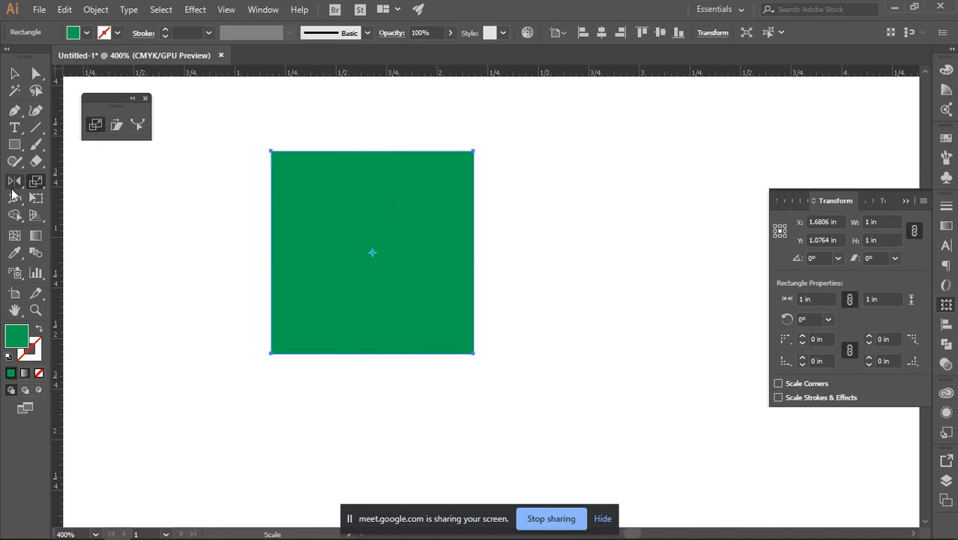
click(15, 72)
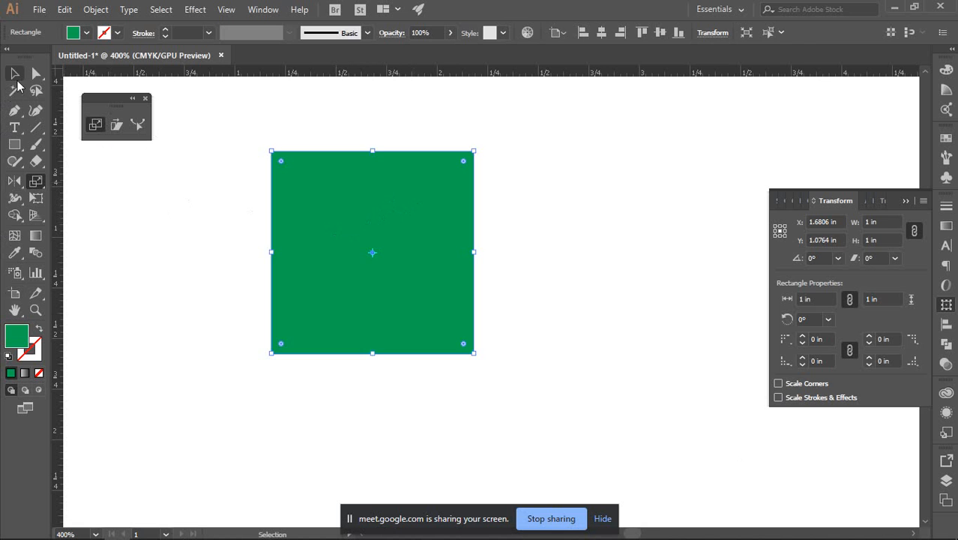
click(196, 238)
click(394, 223)
click(530, 223)
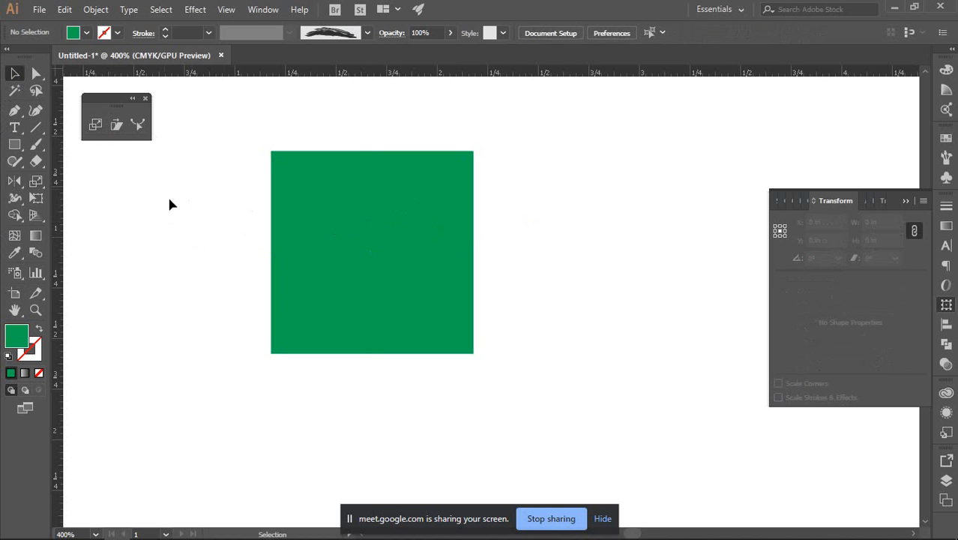
click(95, 125)
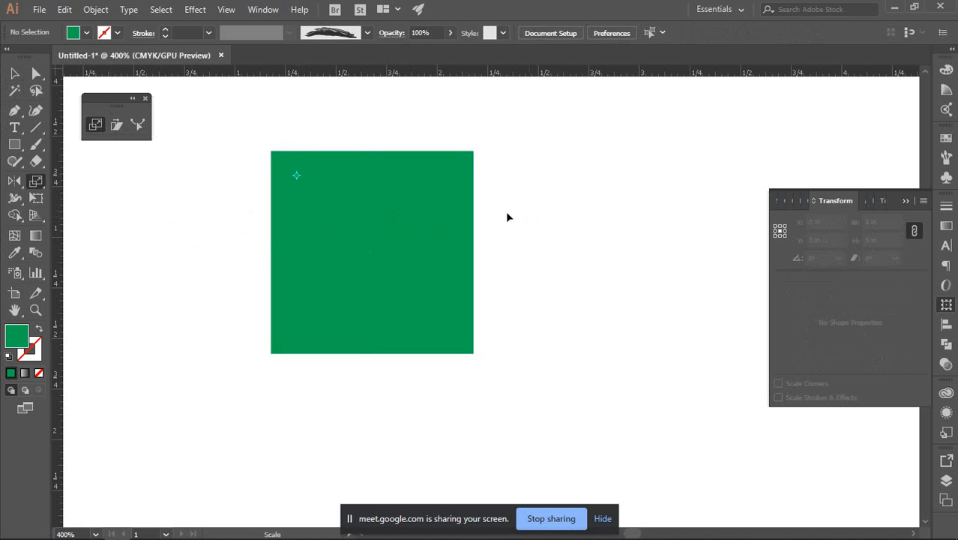
click(23, 74)
Select the square, try stretching it about its centre to roughly 2.32 in by 0.17 in, and undo the stretch.
click(338, 195)
click(95, 125)
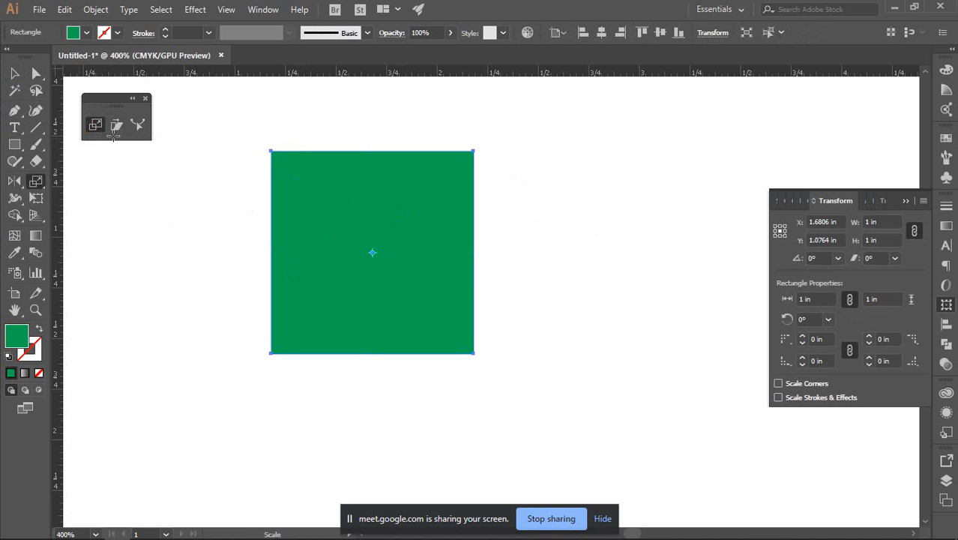
drag(267, 151, 138, 236)
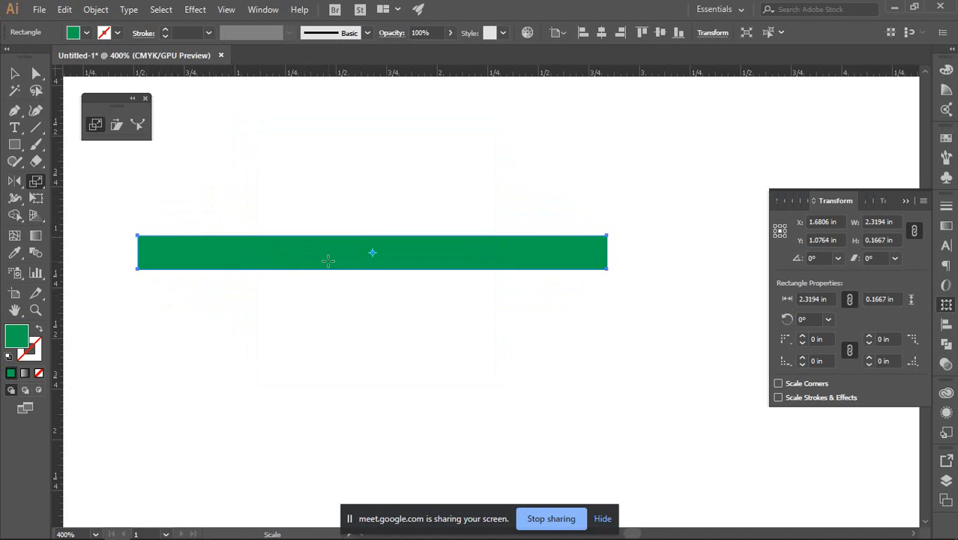
key(ctrl+z)
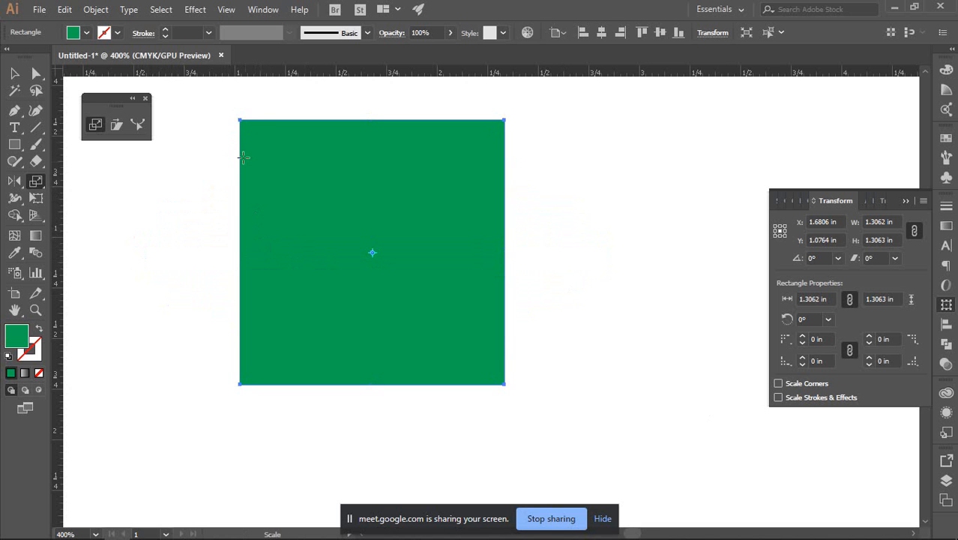
Try scaling only the height to about 0.17 in, then only the width to about 0.17 in and 0.3 in, undoing each.
drag(240, 120, 240, 235)
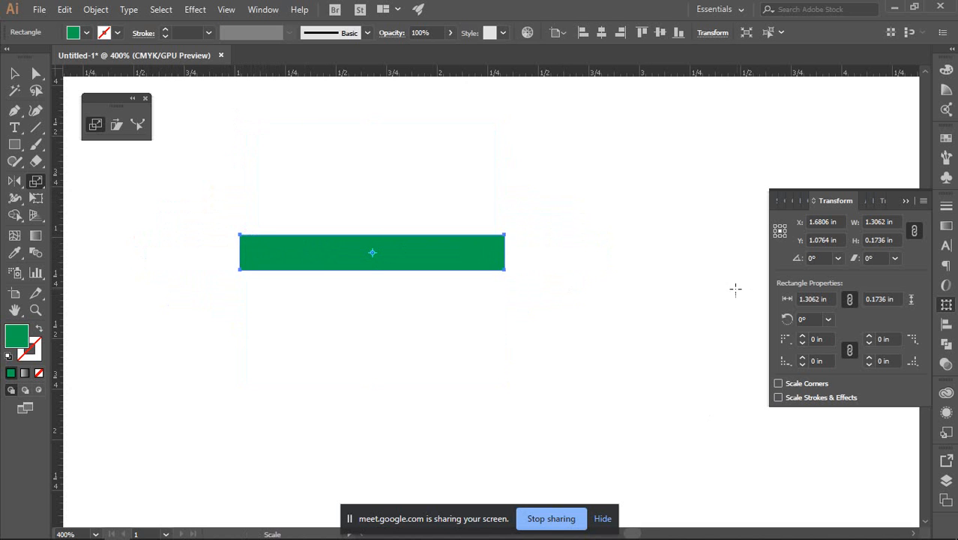
key(ctrl+z)
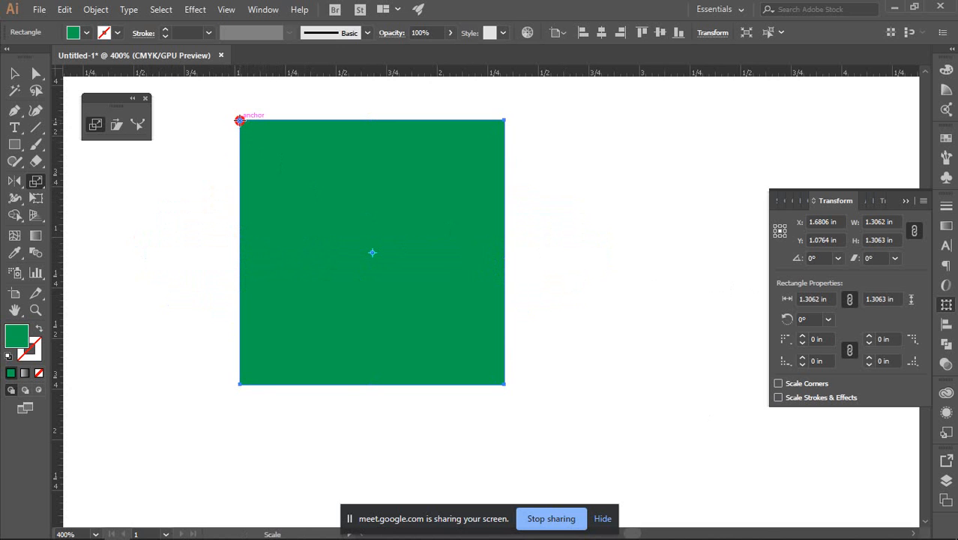
drag(240, 120, 355, 120)
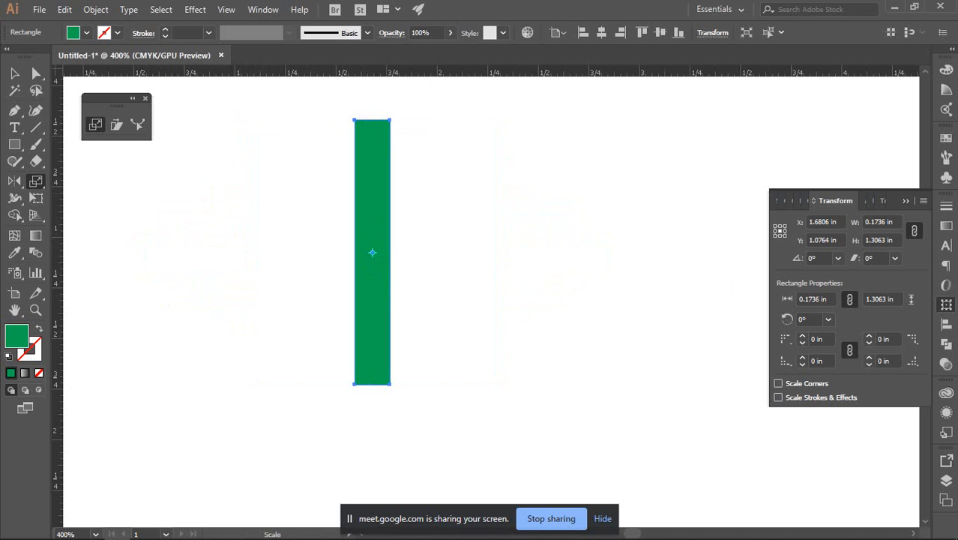
key(ctrl+z)
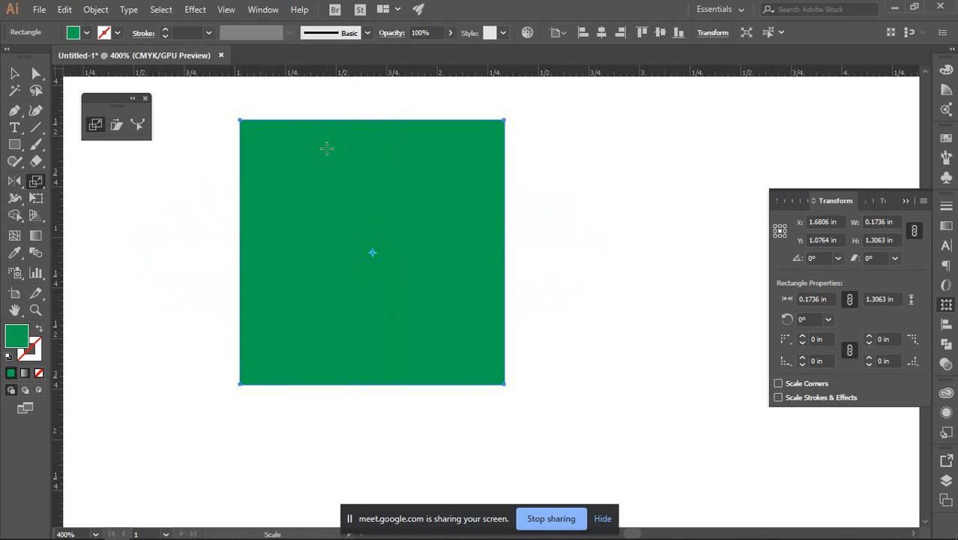
drag(240, 122, 345, 122)
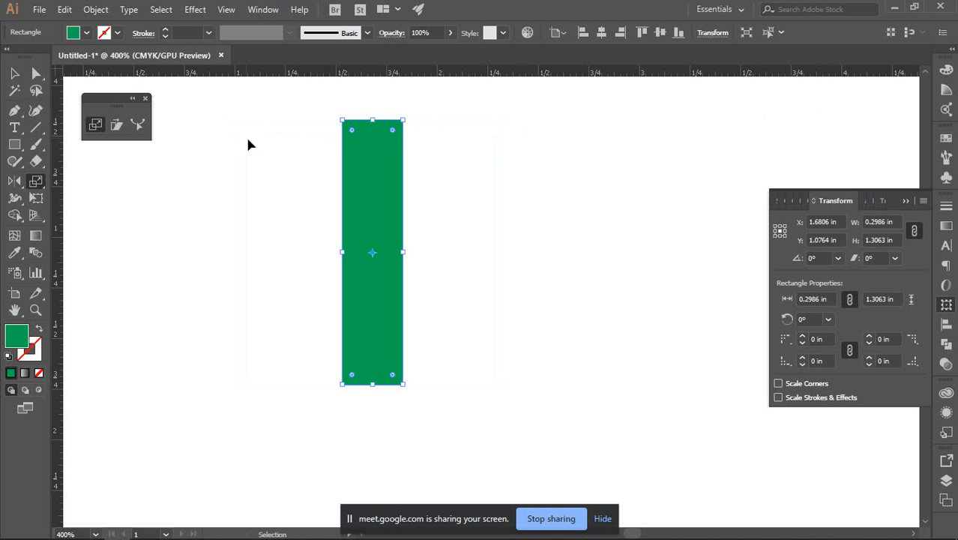
key(ctrl+z)
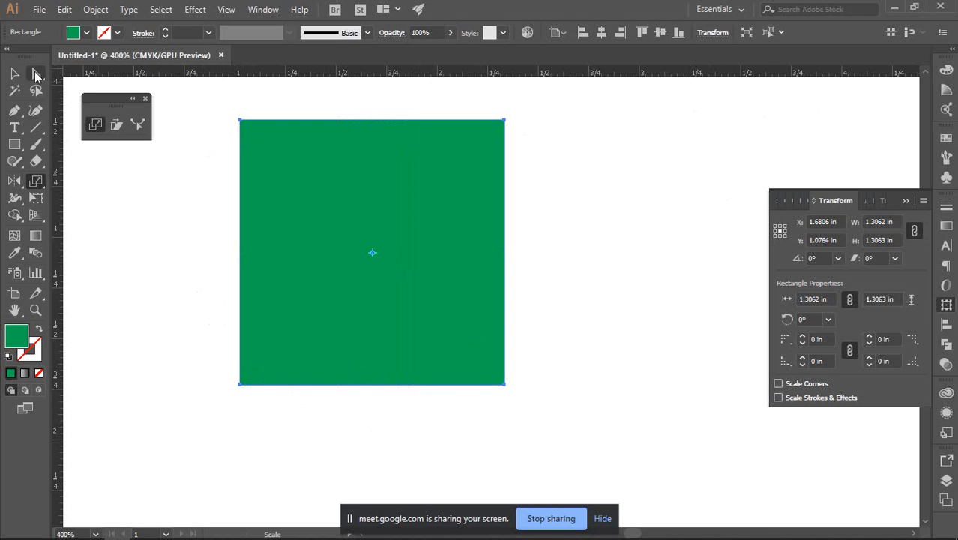
Deselect the square, try scaling only its upper-left anchor point, and undo the change.
click(16, 75)
click(172, 207)
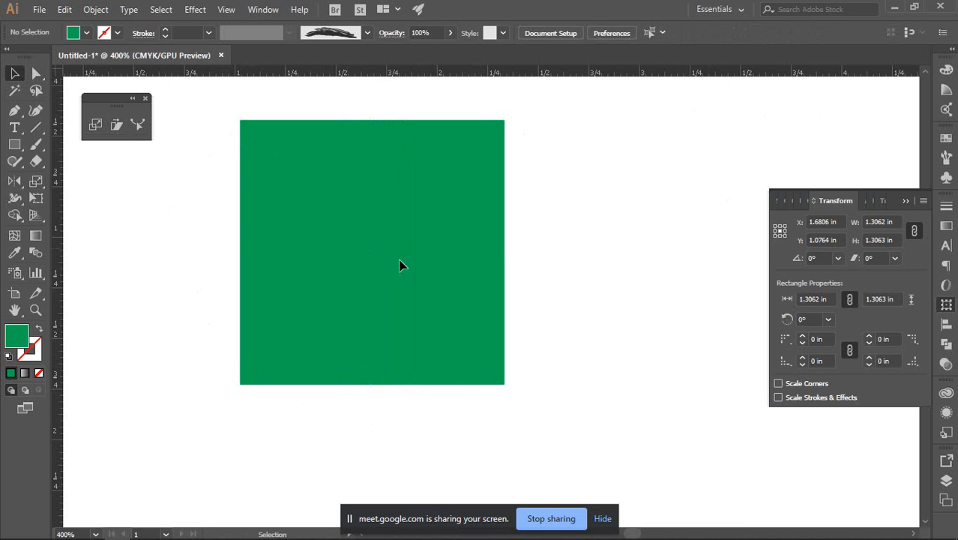
click(36, 73)
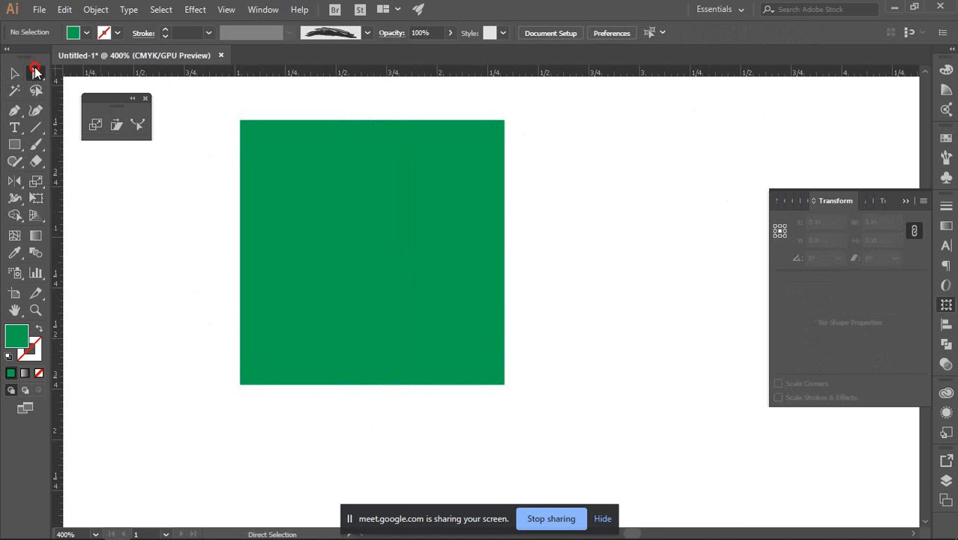
click(241, 124)
key(s)
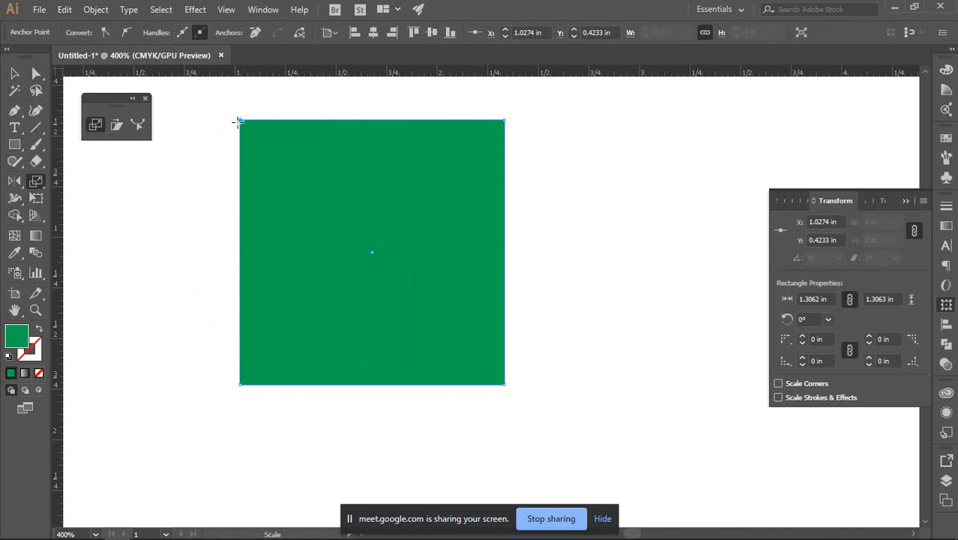
mouse_move(240, 121)
mouse_down()
mouse_move(268, 151)
mouse_move(272, 182)
mouse_up()
key(ctrl+z)
Scale the square's two upper anchor points apart horizontally to form a trapezoid about 2.375 in wide at the top, and deselect it.
click(36, 73)
click(272, 148)
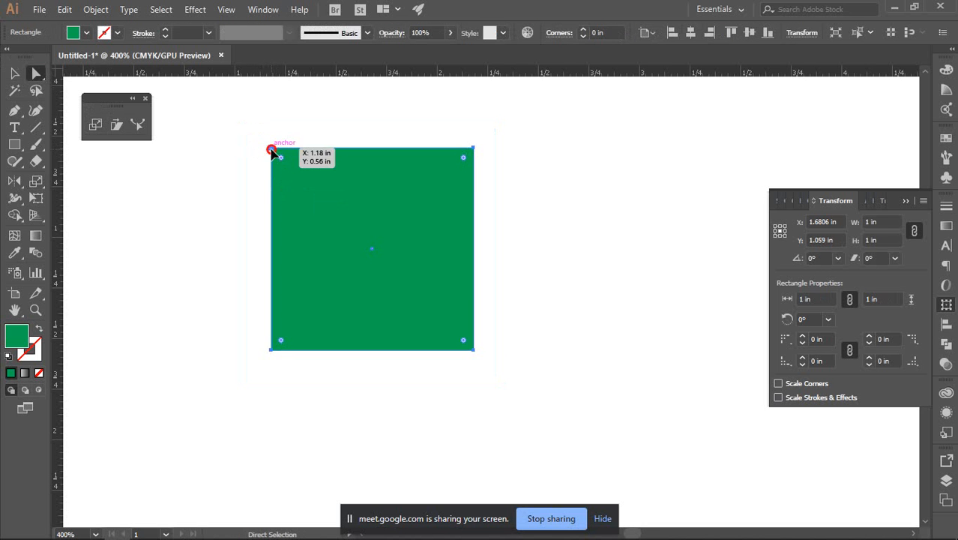
shift+click(474, 150)
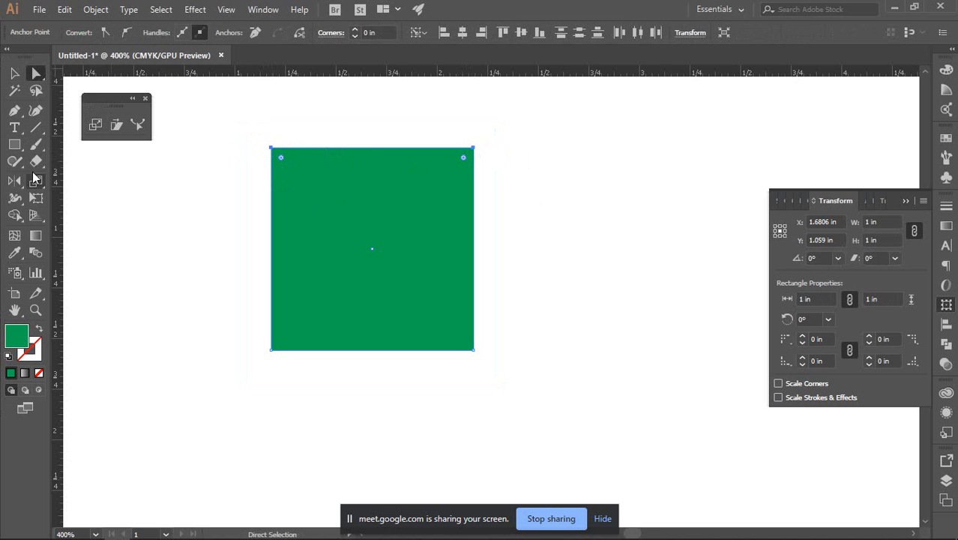
click(35, 180)
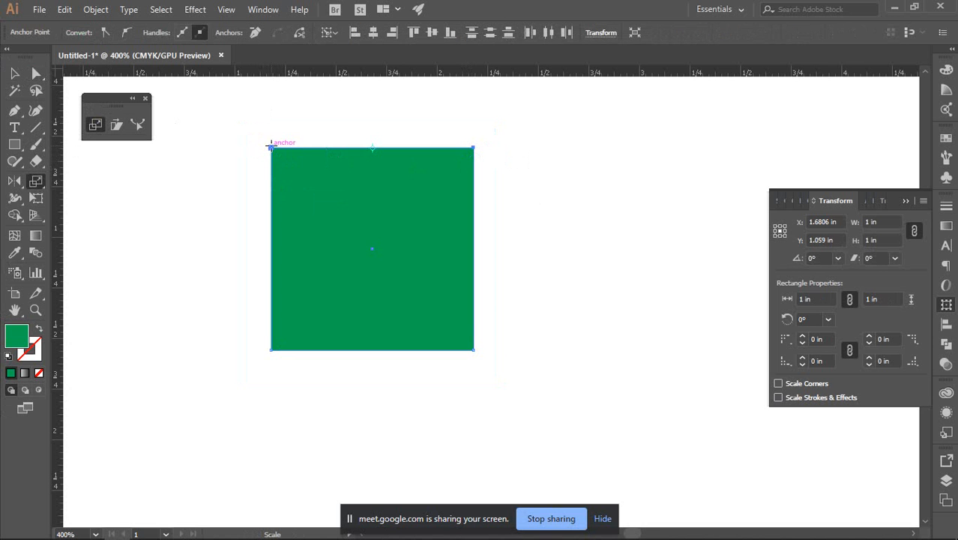
drag(272, 147, 132, 147)
click(14, 74)
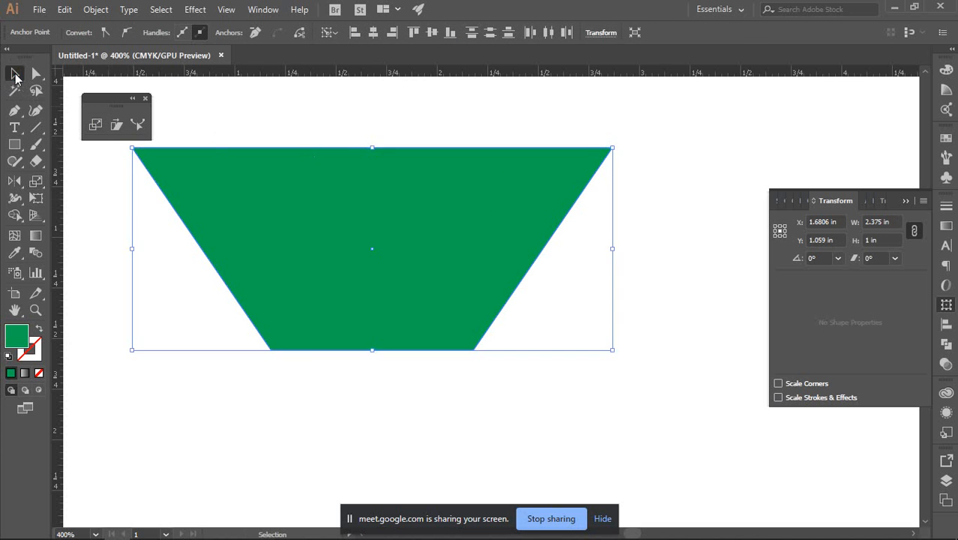
click(127, 196)
Examine the tapered two-tone grey watch hand beside the artboard, especially its narrow lower end.
scroll(154, 271, down, 9)
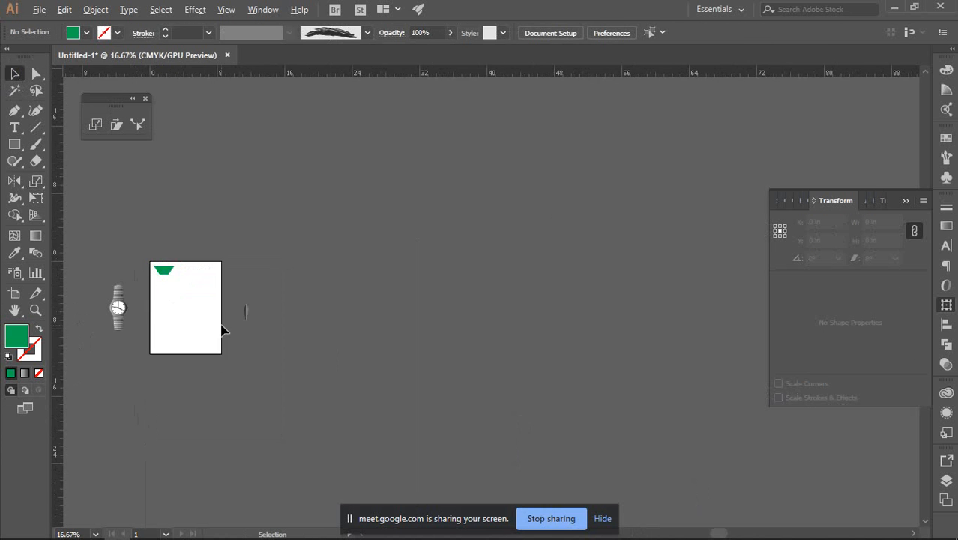
scroll(225, 332, up, 5)
scroll(319, 198, up, 2)
drag(458, 201, 435, 227)
scroll(332, 268, up, 2)
scroll(398, 251, down, 2)
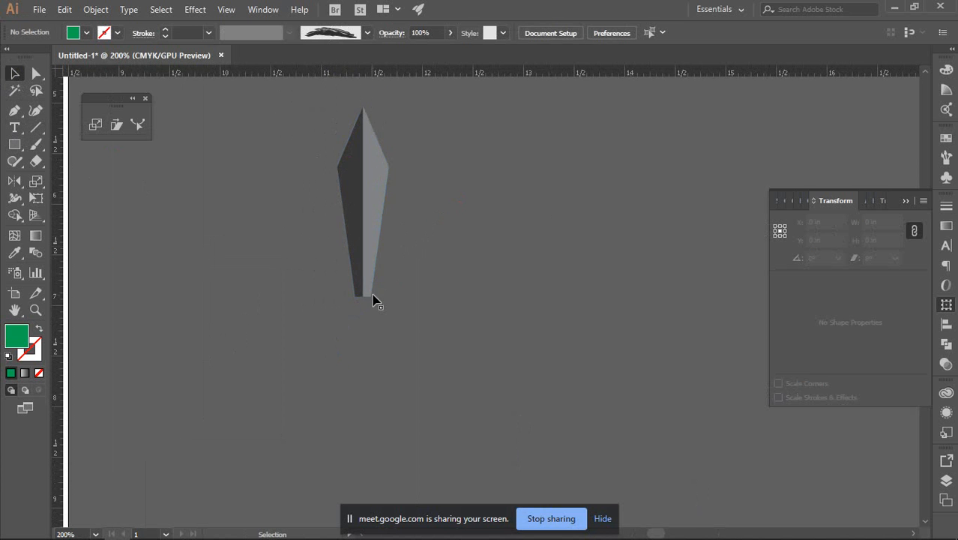
scroll(374, 301, up, 1)
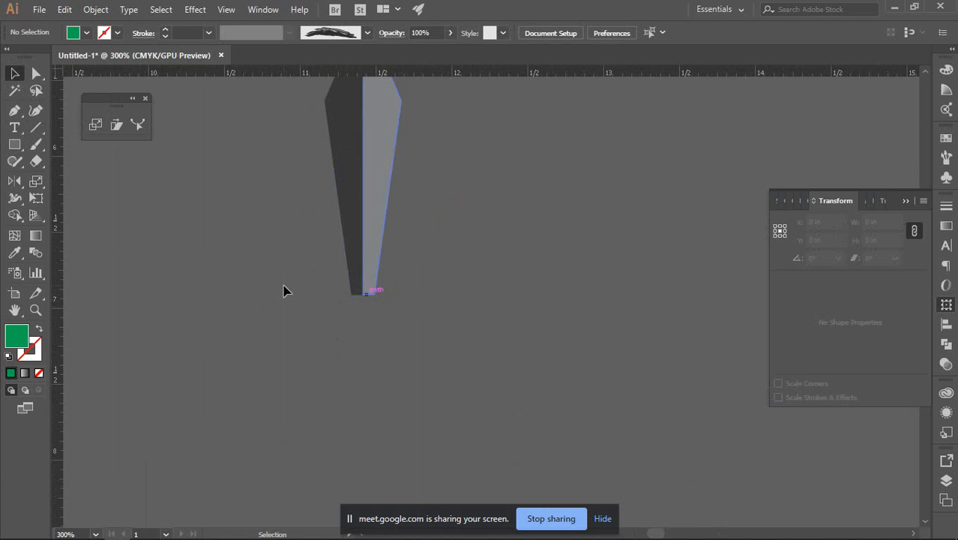
scroll(348, 304, down, 1)
scroll(343, 303, down, 2)
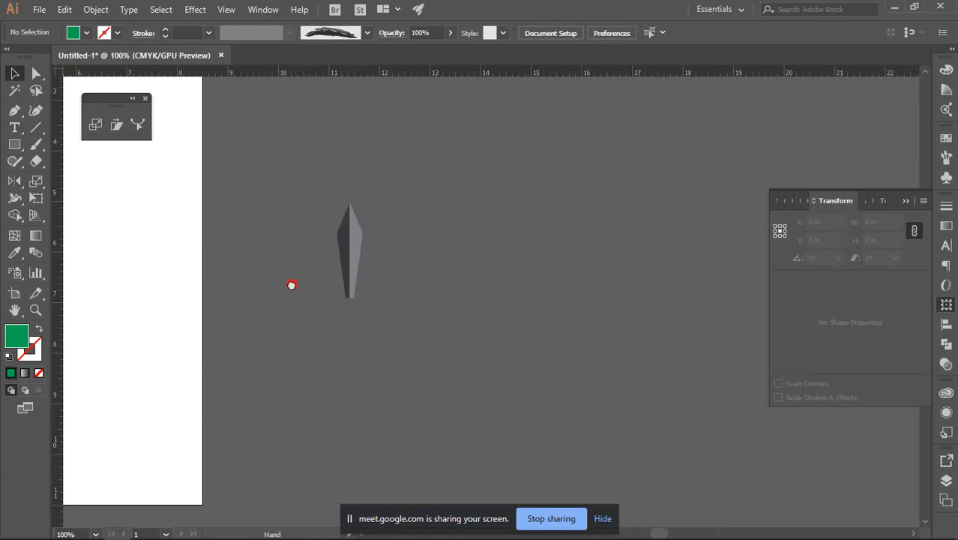
Scale the trapezoid's two upper anchor points inward until its top is narrower than its 1 in base, and move it toward the artboard's upper-left corner.
drag(291, 284, 652, 306)
drag(424, 243, 443, 307)
drag(415, 225, 420, 279)
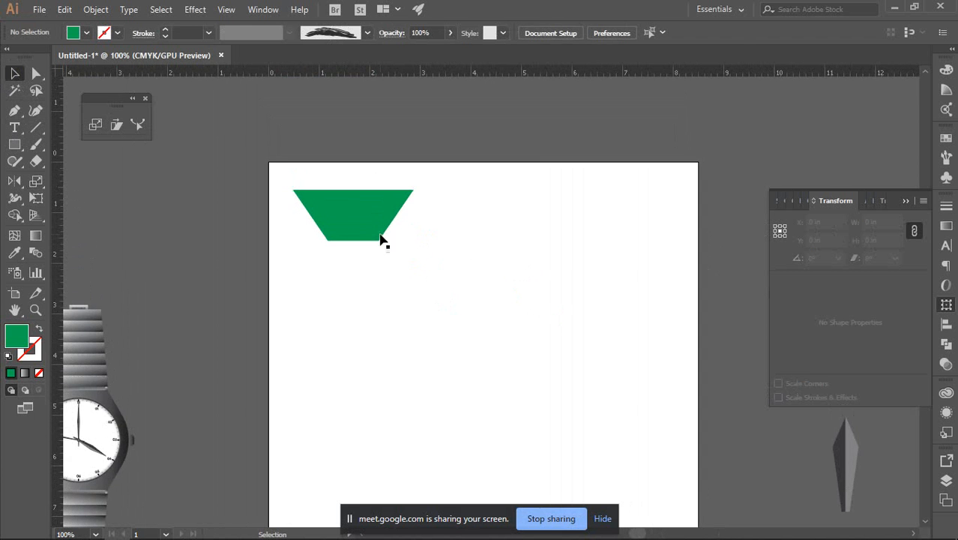
scroll(365, 219, up, 2)
click(360, 211)
click(131, 145)
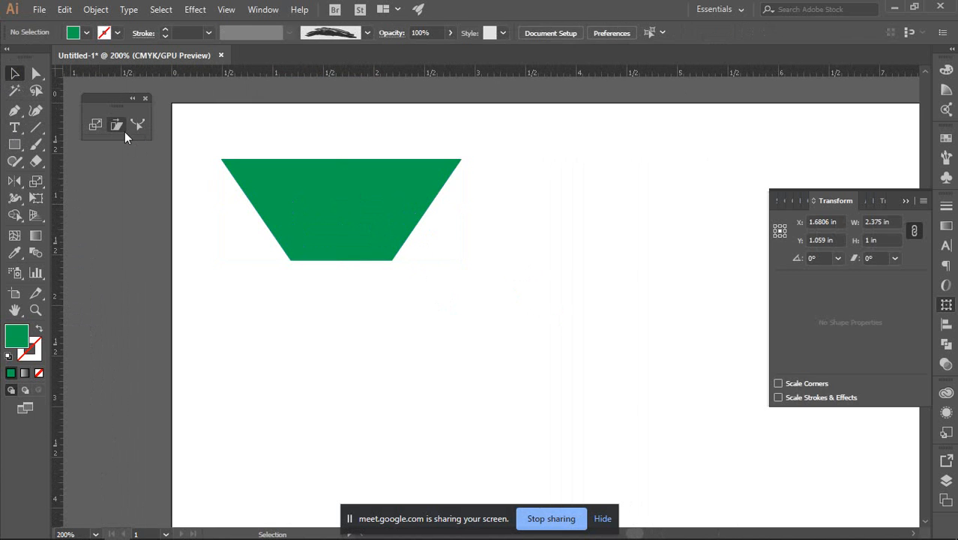
click(36, 73)
drag(194, 132, 501, 170)
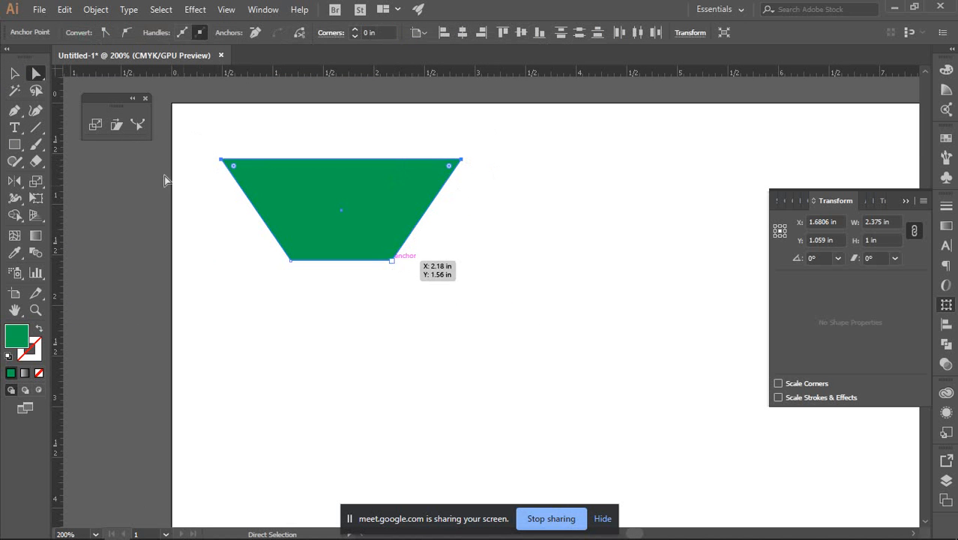
click(95, 125)
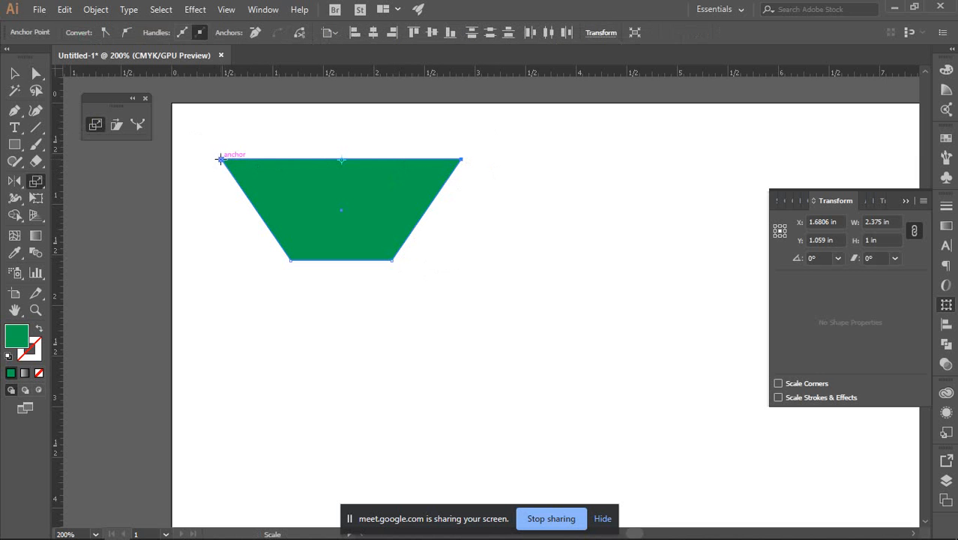
drag(221, 159, 323, 159)
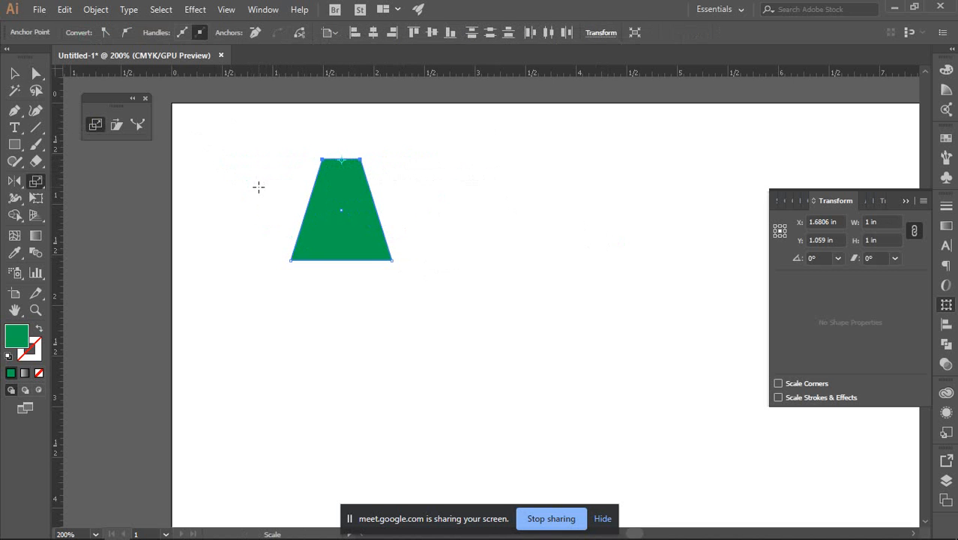
click(15, 76)
click(450, 234)
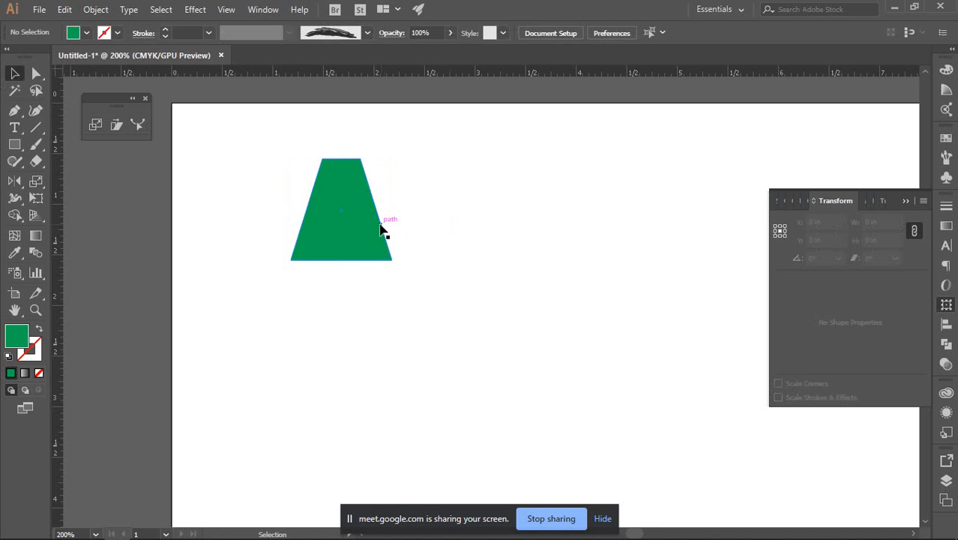
drag(381, 229, 276, 187)
click(462, 236)
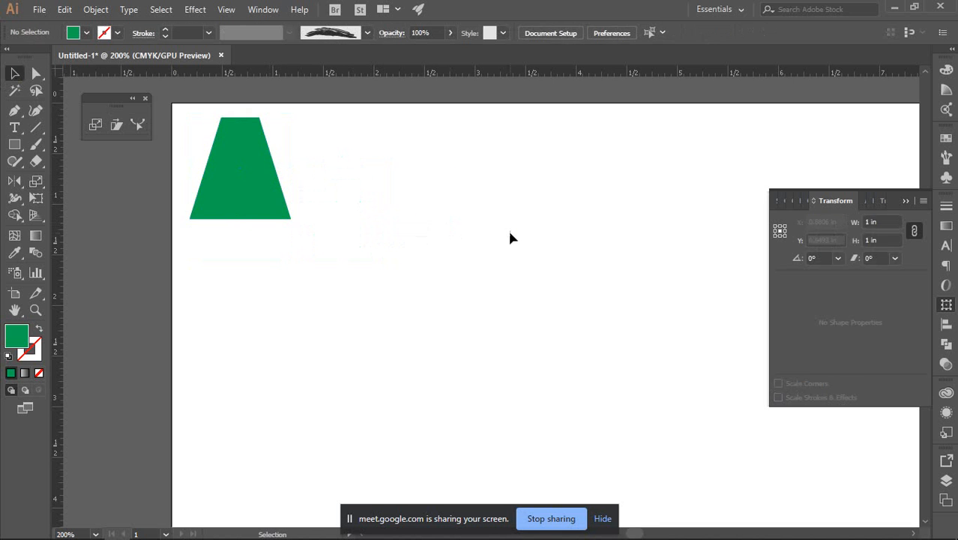
Create a 1 in by 1 in green square on the empty area beside the trapezoid, and deselect it.
click(14, 144)
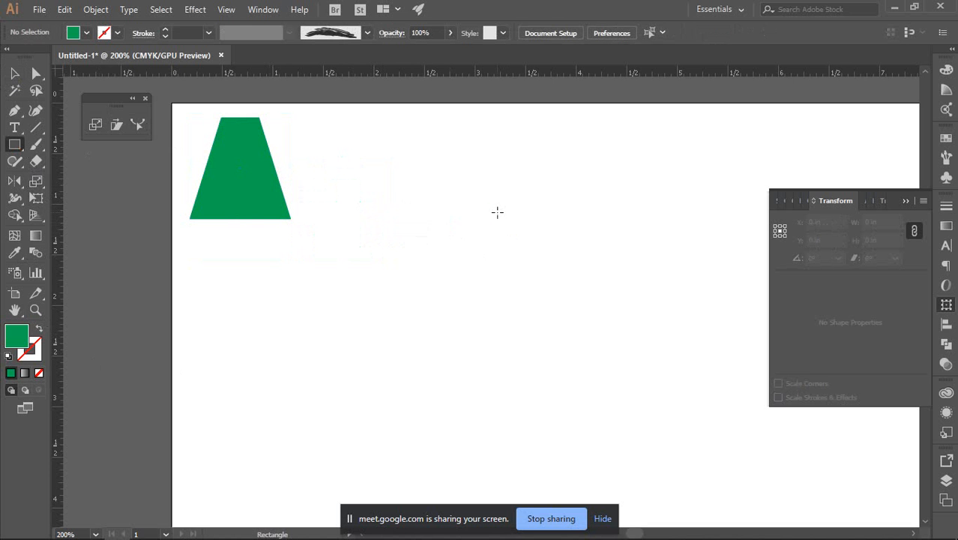
click(499, 213)
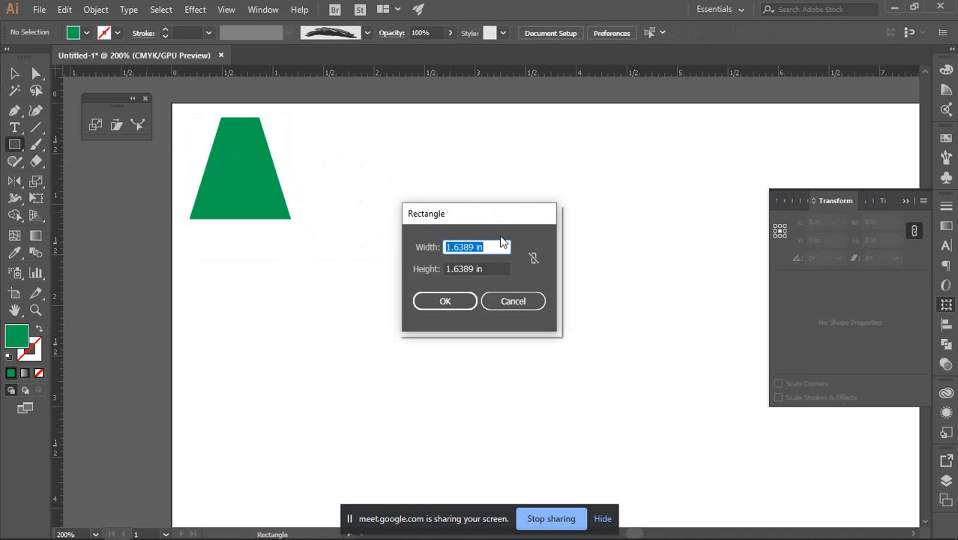
text(1)
key(Tab)
text(1)
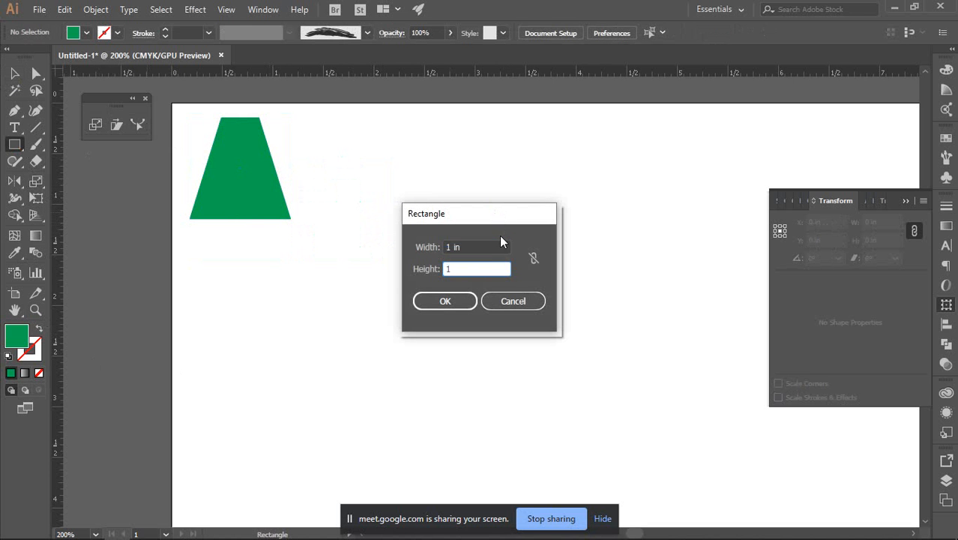
key(Return)
key(v)
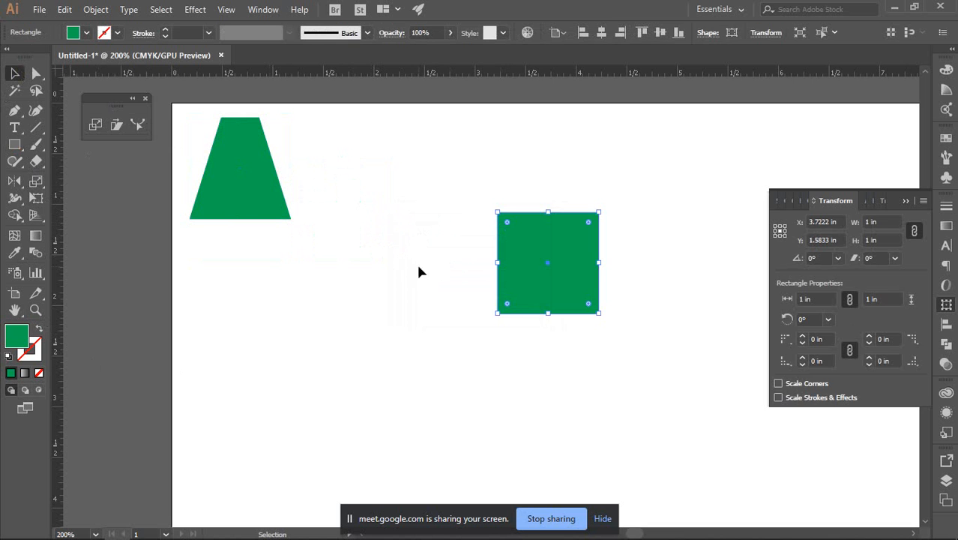
click(422, 271)
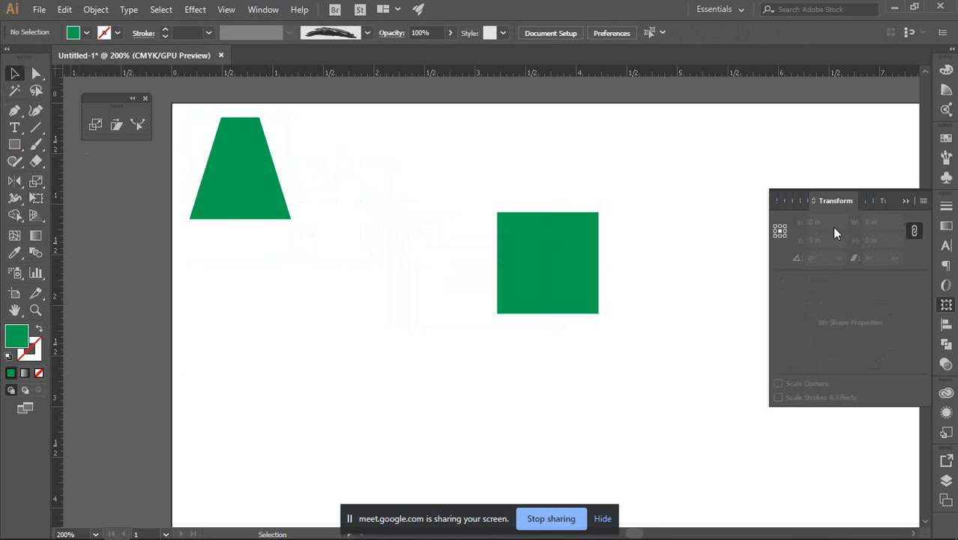
Move the green square to about X 3.32 in, Y 2.08 in, and hide its Transform settings.
drag(551, 240, 509, 290)
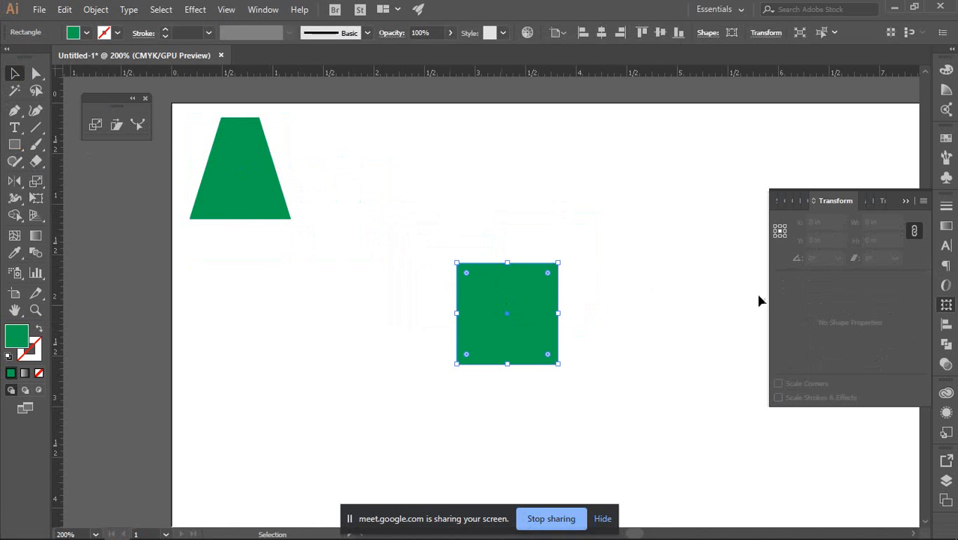
scroll(570, 300, down, 1)
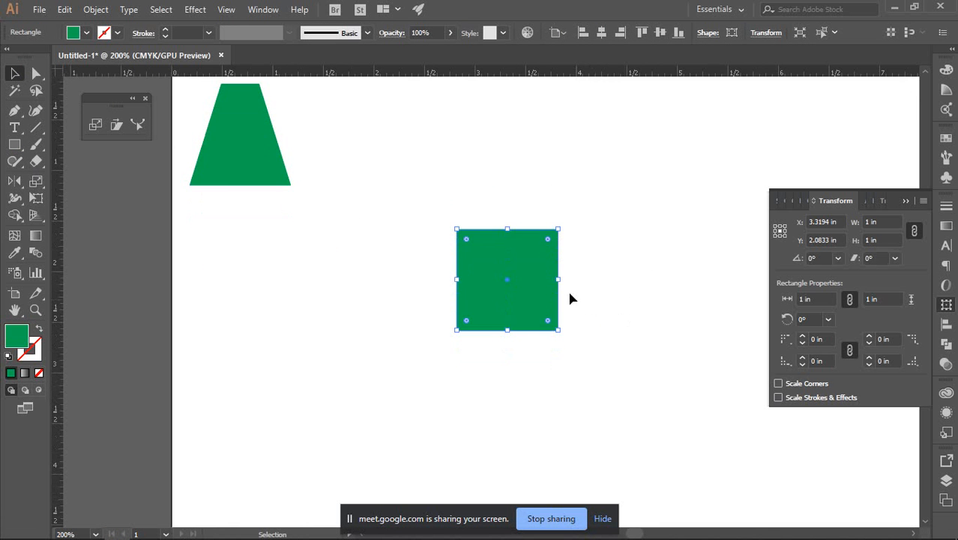
scroll(571, 295, up, 3)
drag(615, 285, 633, 282)
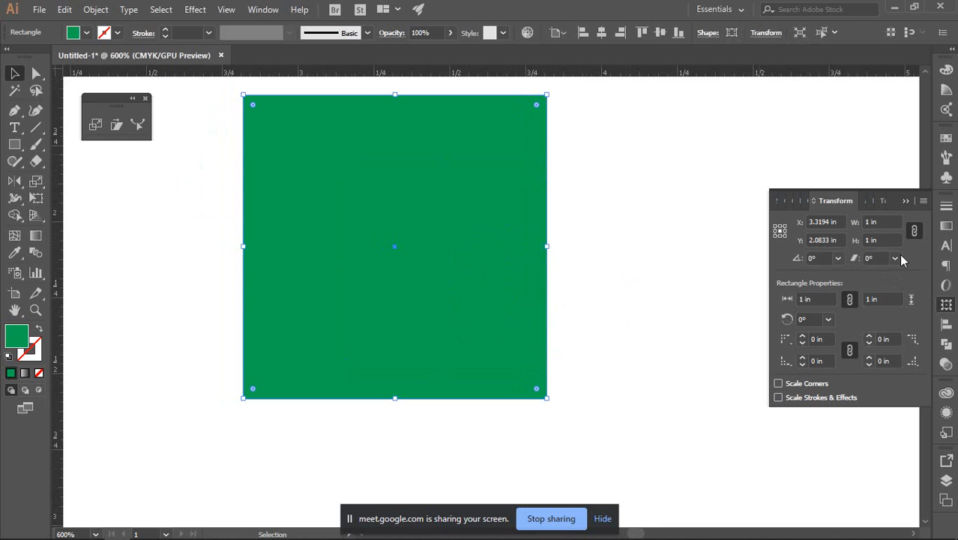
click(918, 231)
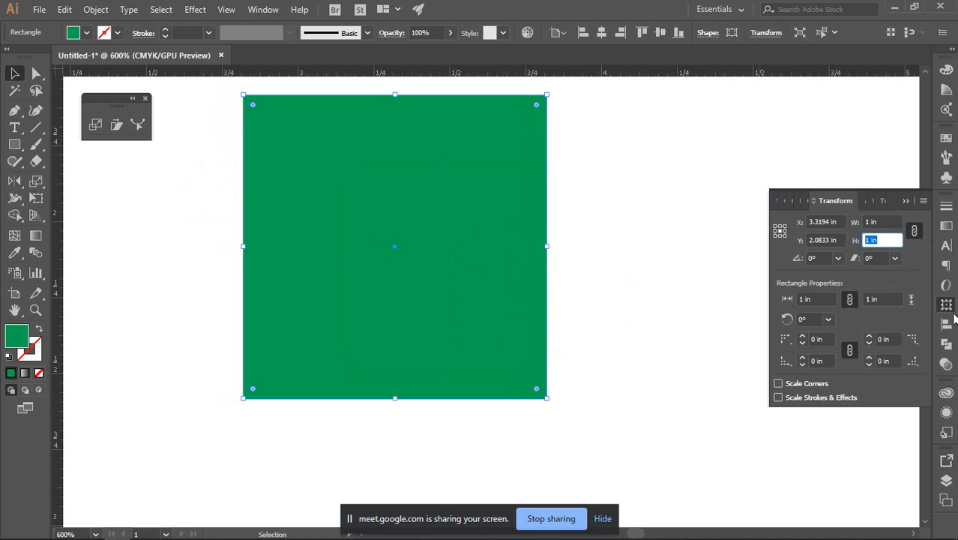
click(946, 304)
drag(660, 261, 675, 278)
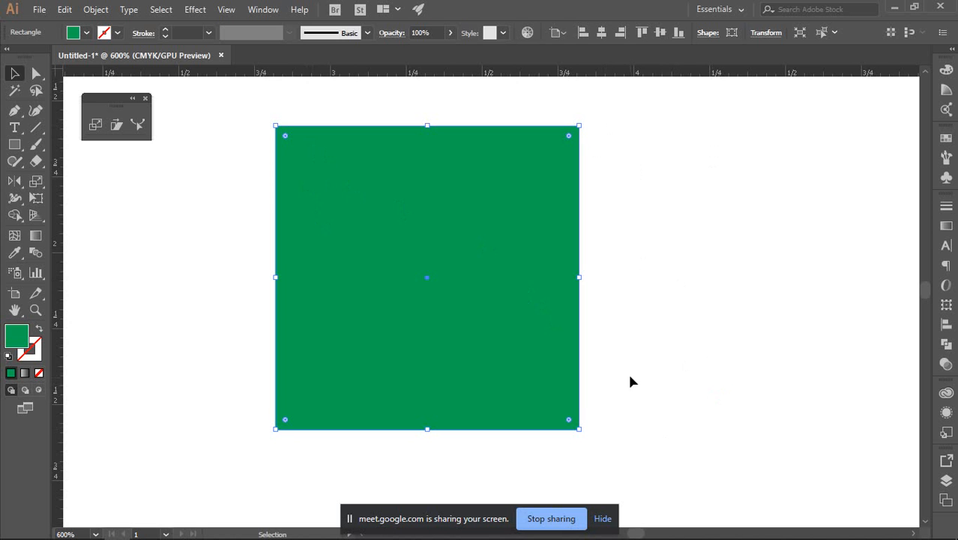
Duplicate the green square horizontally to its right, leaving a gap between the original and the copy.
scroll(637, 347, down, 3)
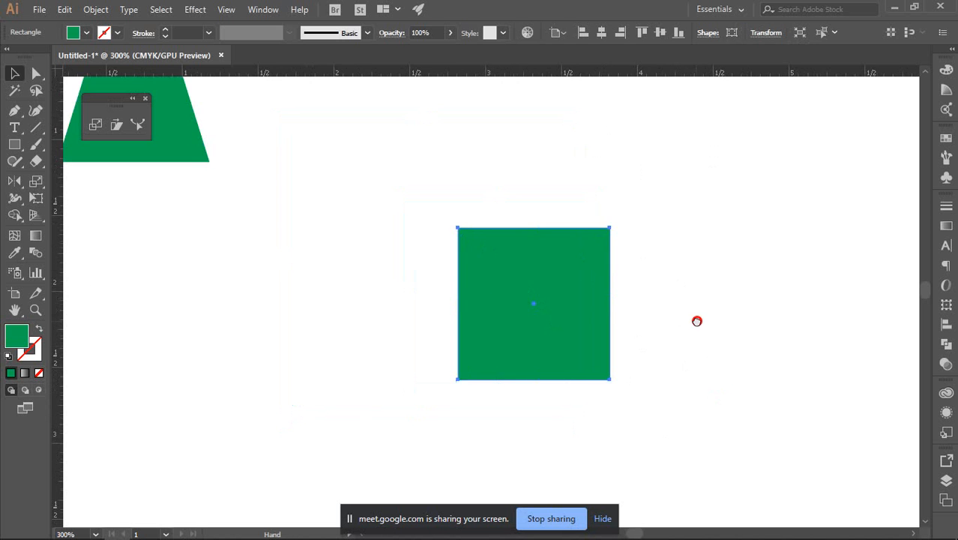
drag(697, 321, 471, 278)
click(581, 284)
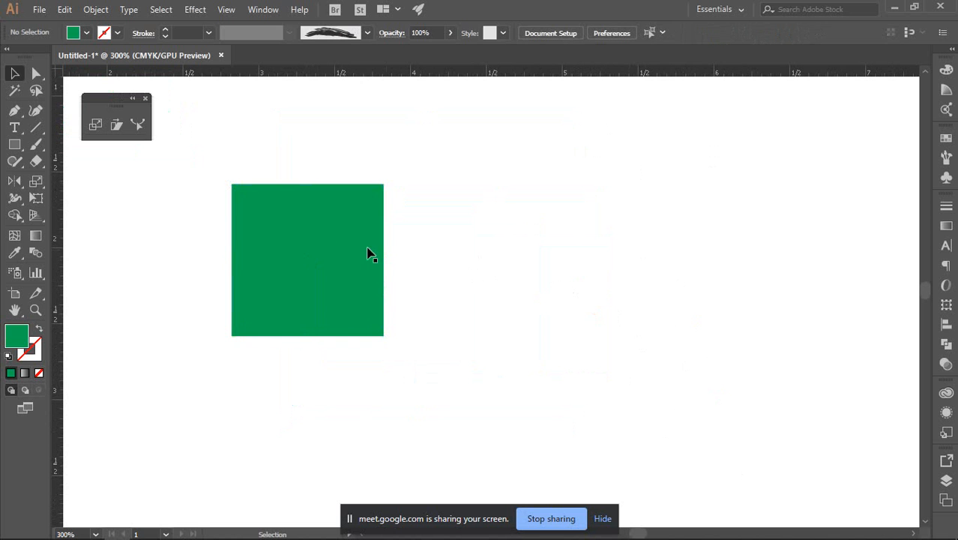
drag(318, 242, 635, 241)
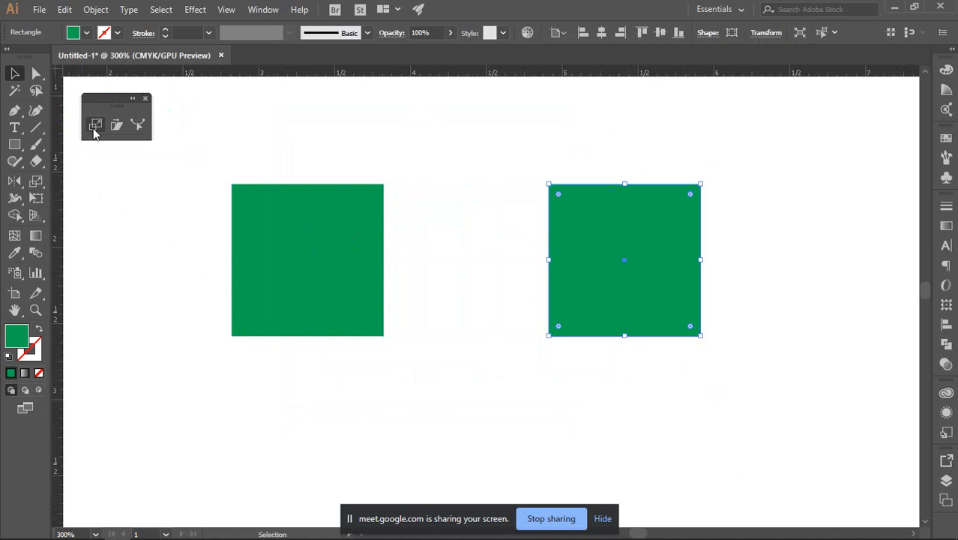
Open the Scale options for the duplicate square and try a uniform scale of 100%.
double_click(100, 124)
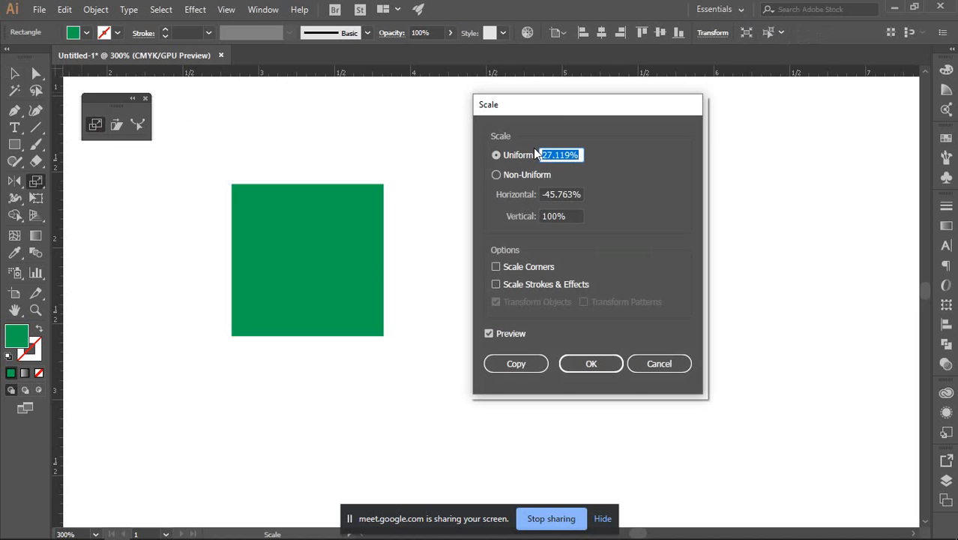
drag(542, 107, 743, 107)
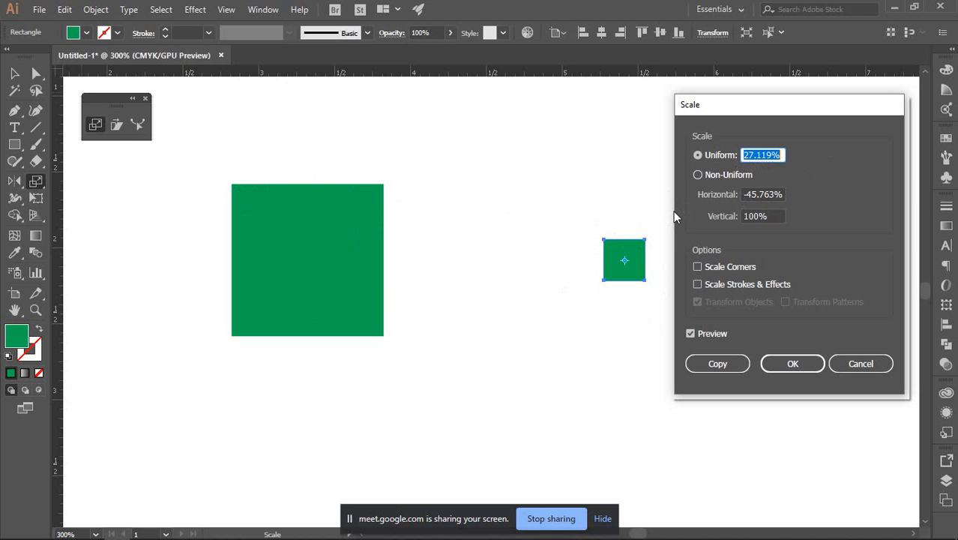
text(100)
click(754, 195)
click(768, 154)
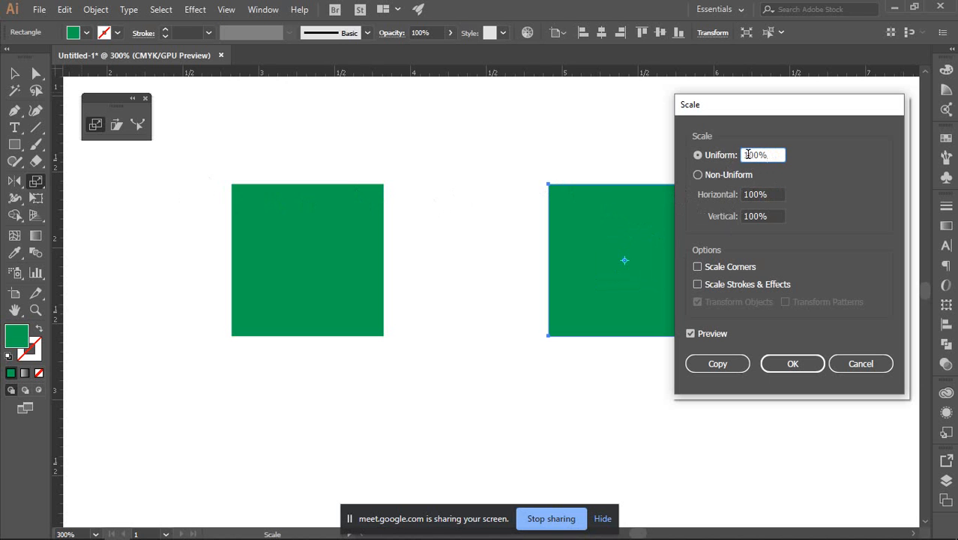
Try a uniform scale of 120% on the duplicate square, compare it with the preview off and on, and cancel.
drag(744, 156, 760, 156)
text(120)
click(690, 334)
click(690, 335)
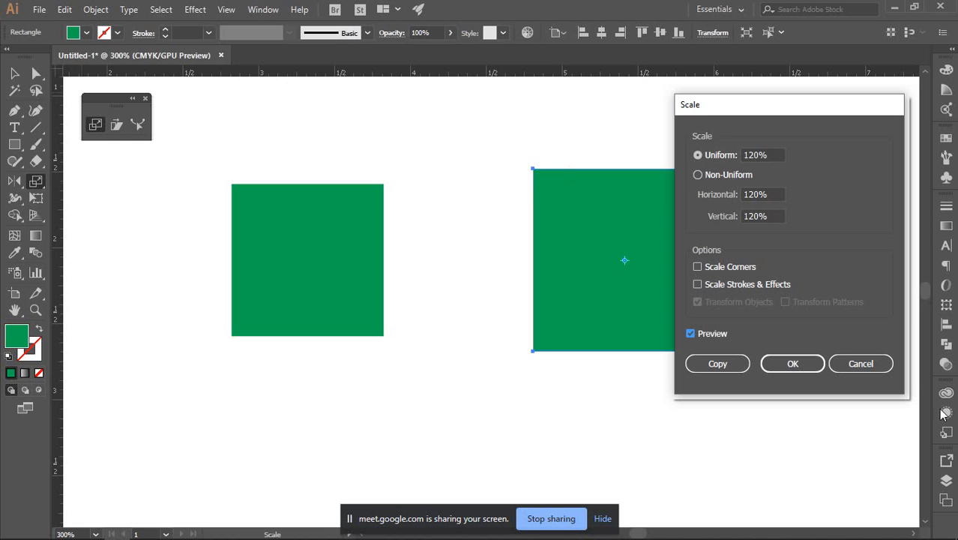
click(857, 361)
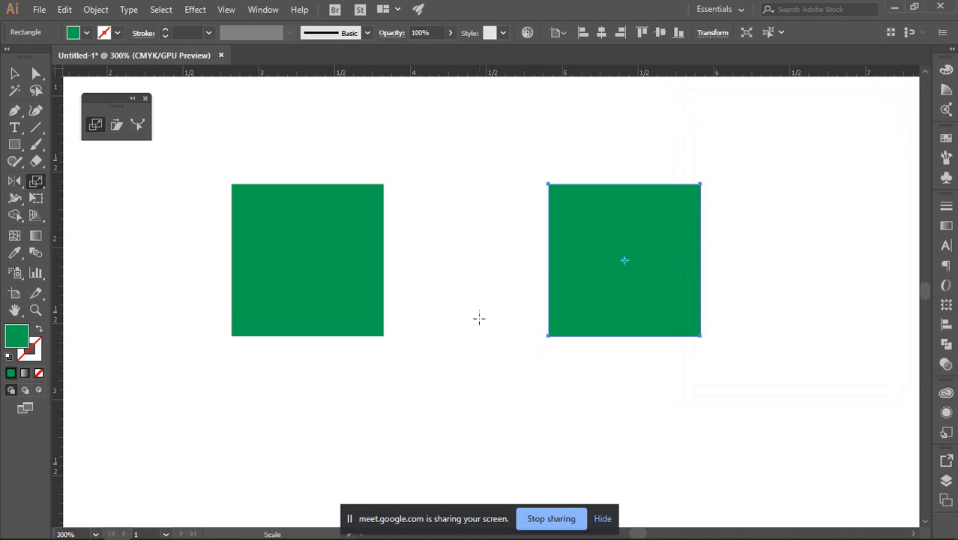
click(14, 73)
click(448, 211)
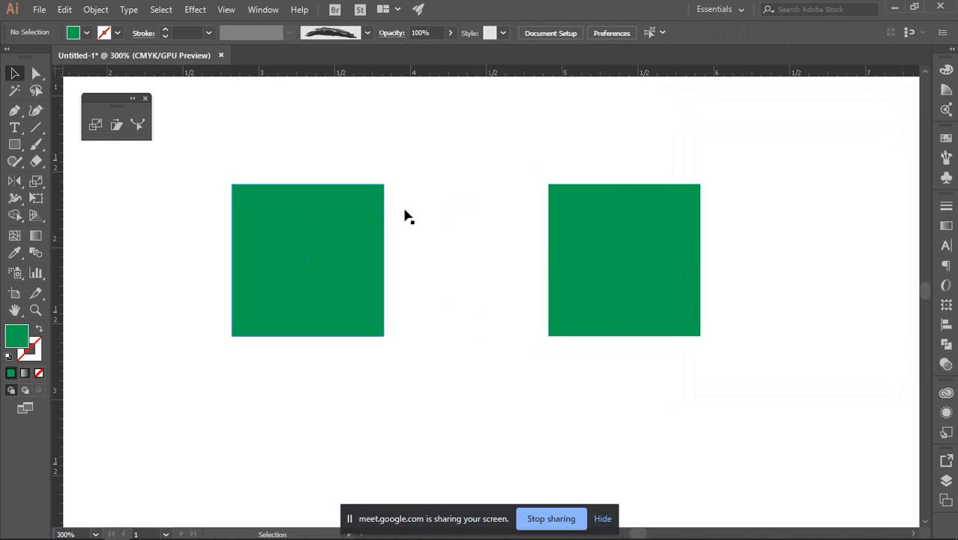
Create a copy of the right-hand square scaled uniformly to 120%, checking the preview first.
click(640, 223)
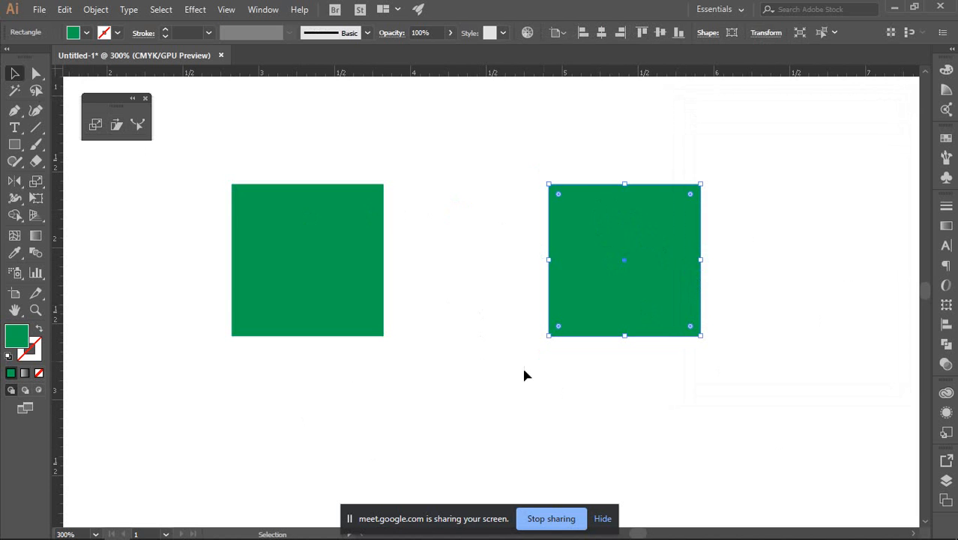
click(93, 124)
click(93, 124)
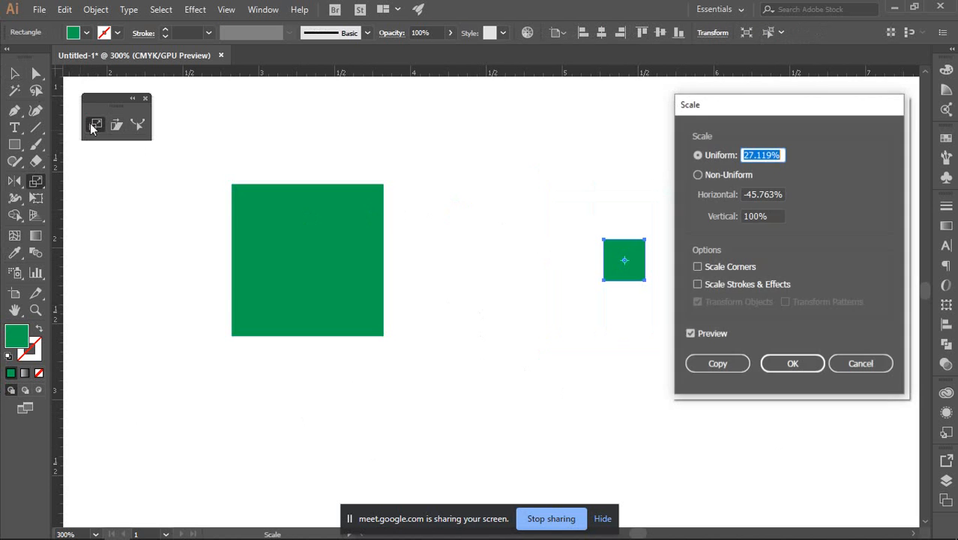
text(120)
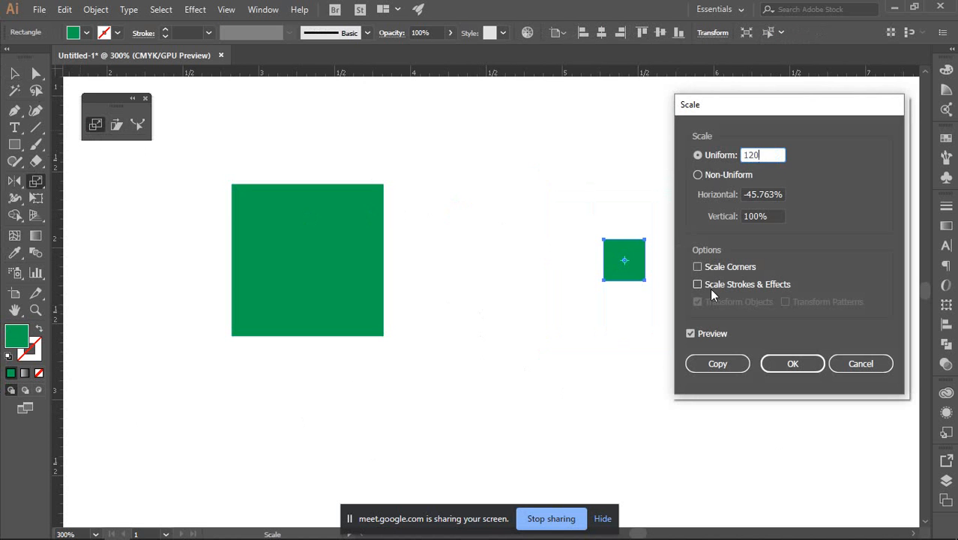
click(698, 334)
click(693, 334)
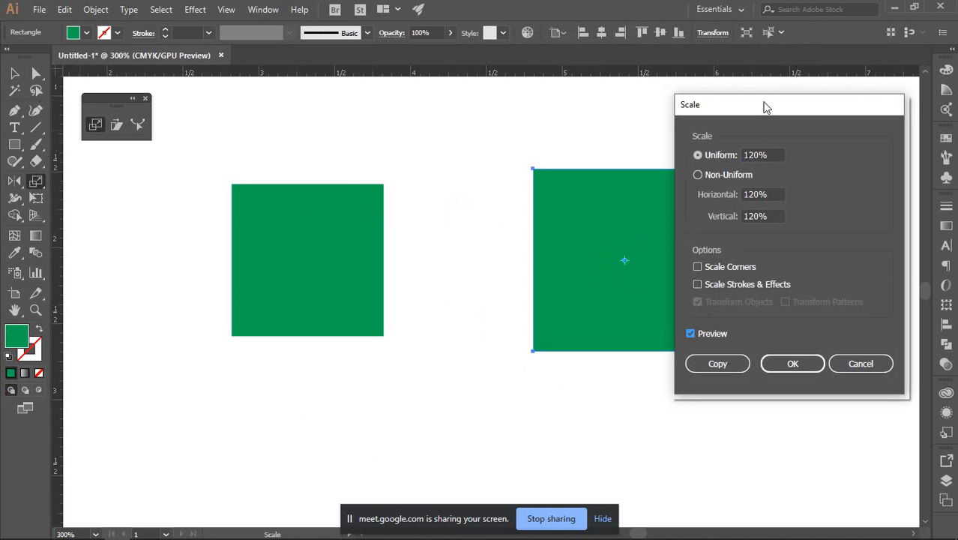
drag(763, 102, 200, 116)
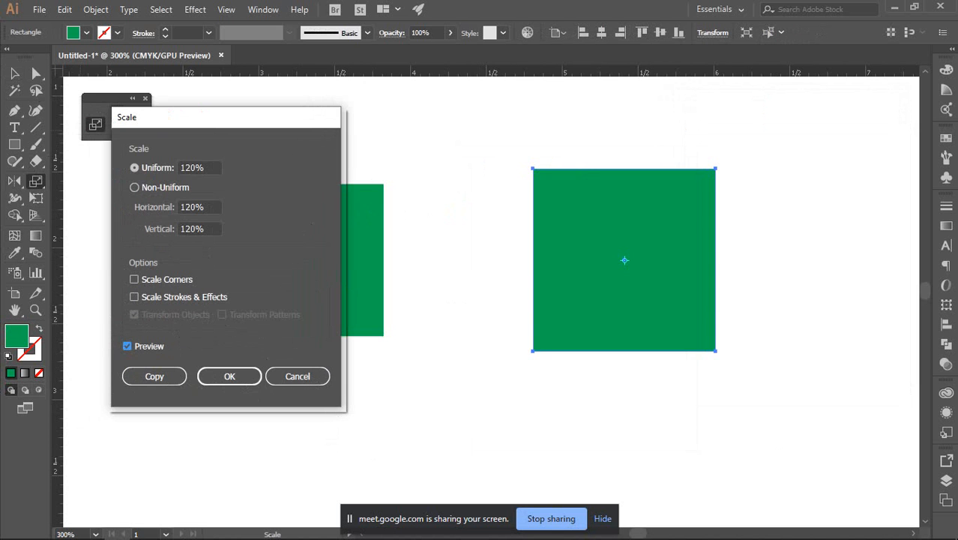
click(154, 375)
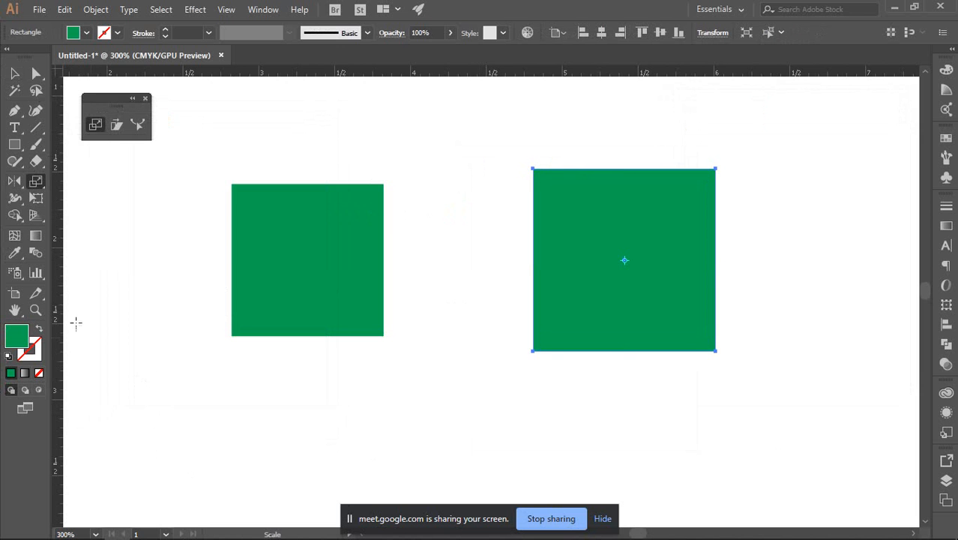
Send the enlarged 120% square behind the smaller square it was copied from, and deselect it.
key(v)
click(487, 364)
click(635, 234)
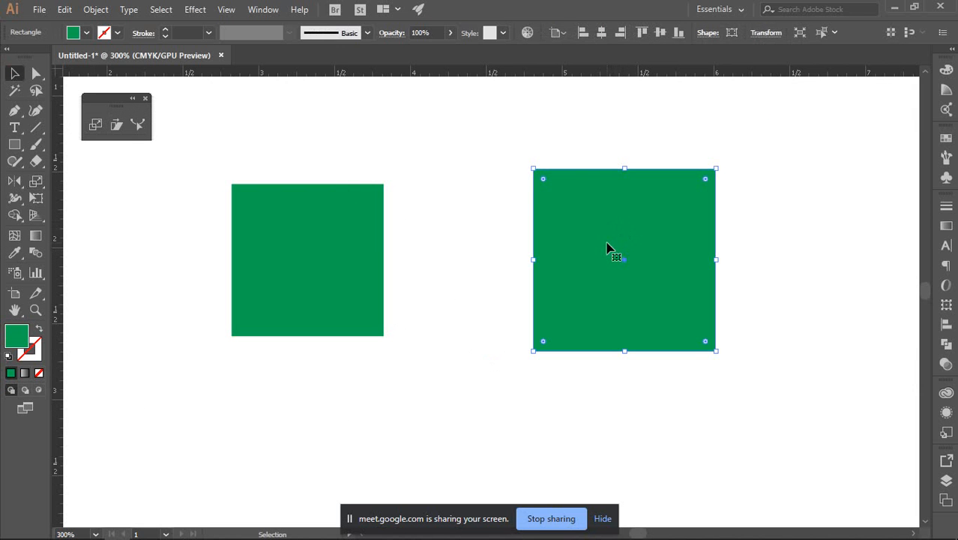
key(ctrl)
click(491, 217)
Check the stacking of the two overlapping squares by selecting each in turn, ending with the smaller one.
click(613, 217)
click(577, 178)
click(520, 188)
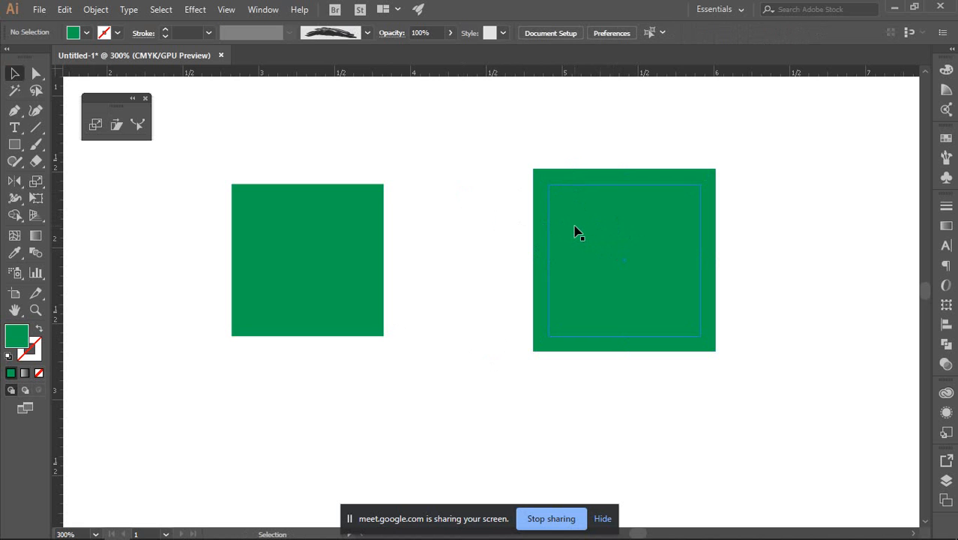
click(576, 231)
scroll(578, 233, up, 2)
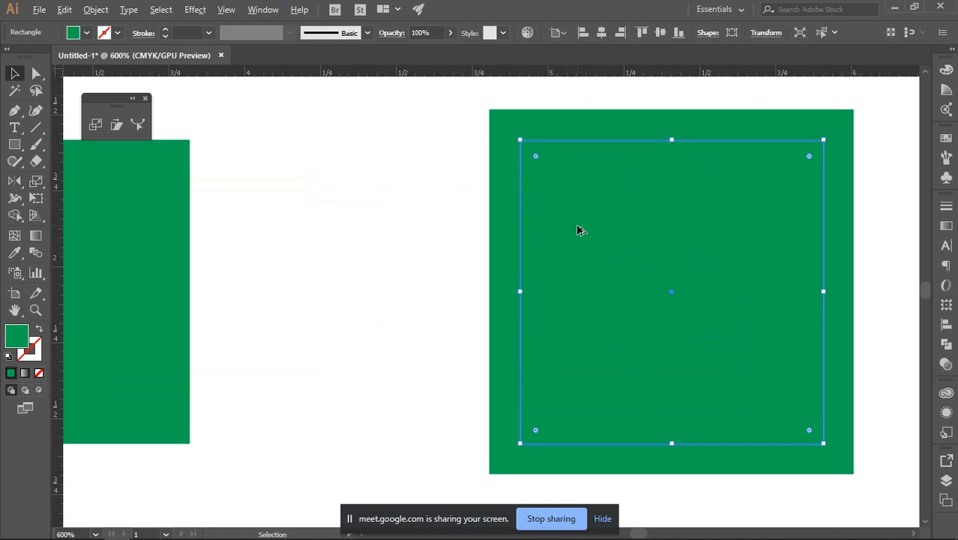
Recolour the smaller front square a lighter green by lowering its fill's cyan value to 65%.
click(637, 121)
click(643, 173)
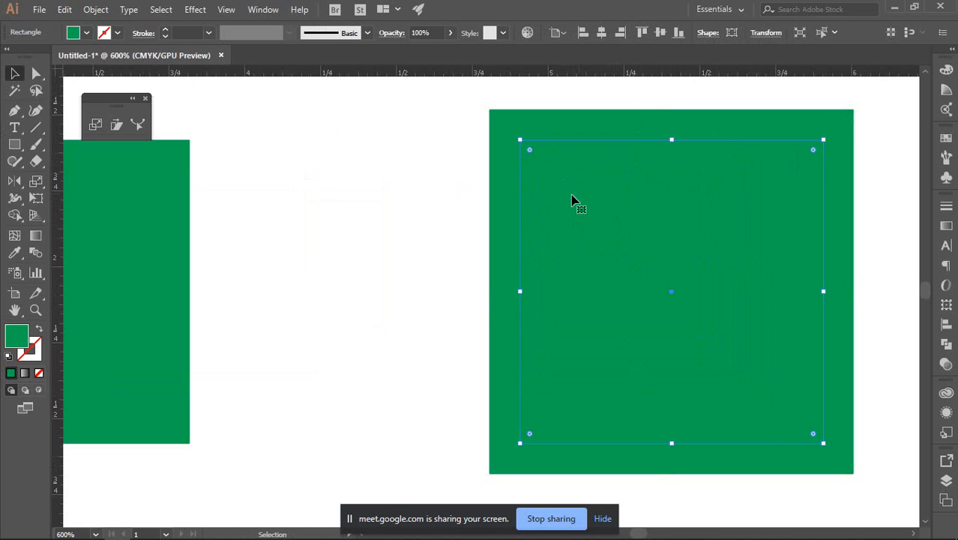
click(946, 69)
drag(886, 96, 862, 94)
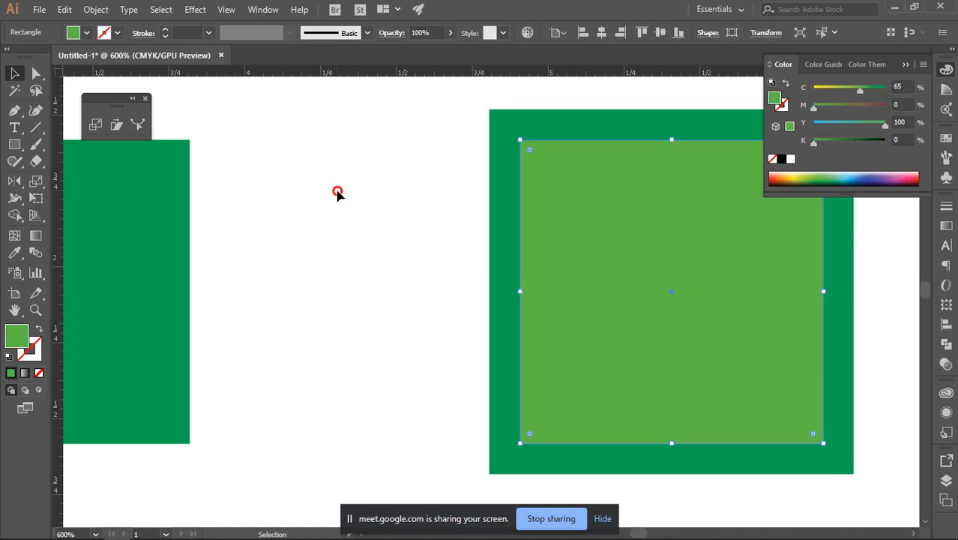
click(947, 71)
Check the outer dark green square's width and height in its transform properties, and deselect it.
drag(825, 202, 763, 207)
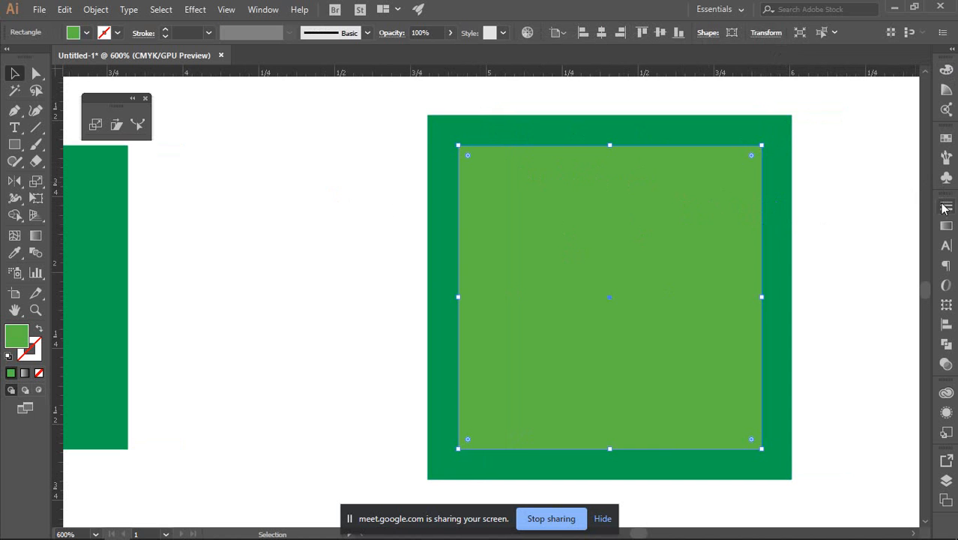
click(789, 135)
click(946, 304)
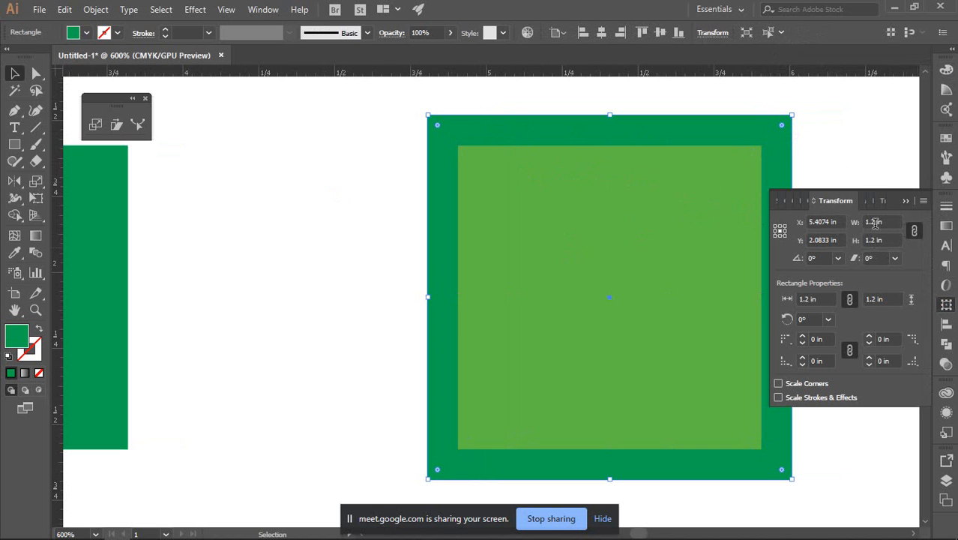
click(946, 305)
click(824, 209)
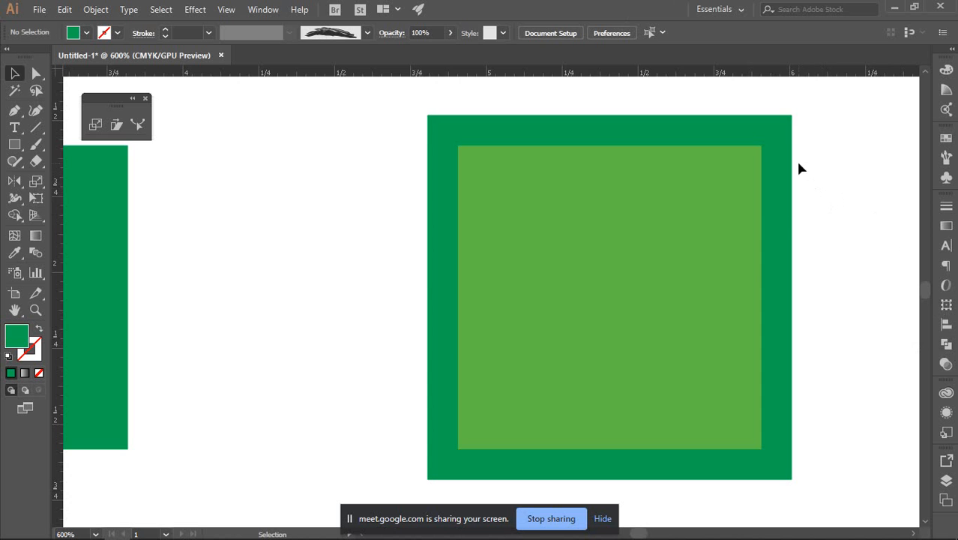
Create a copy of the outer dark green square scaled uniformly to 120%, and deselect it.
scroll(772, 216, down, 2)
scroll(826, 221, right, 3)
scroll(825, 221, down, 1)
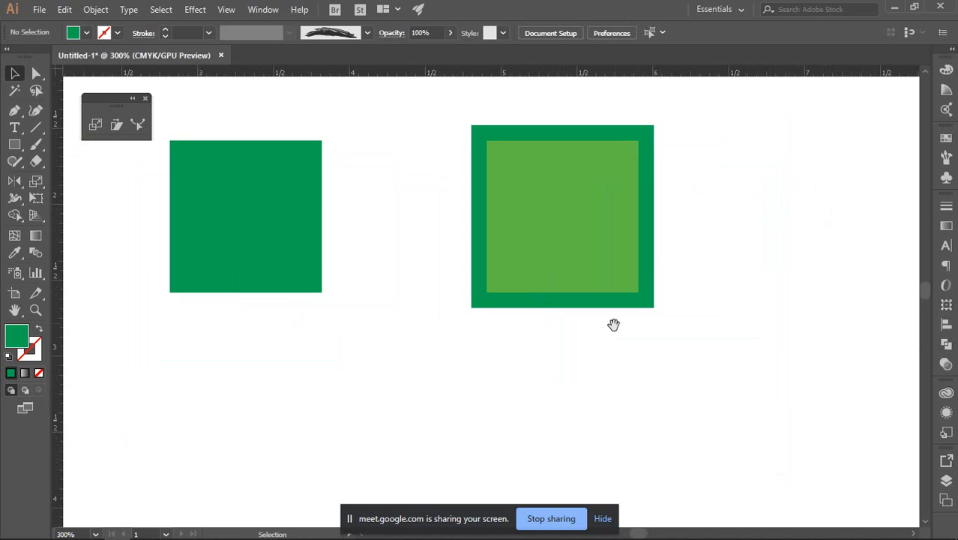
scroll(613, 324, right, 2)
scroll(614, 324, up, 1)
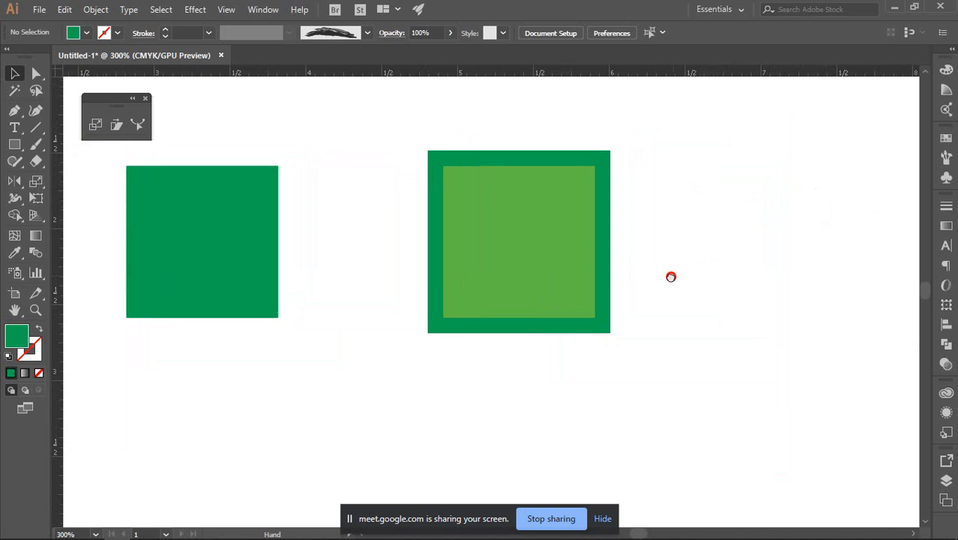
click(608, 193)
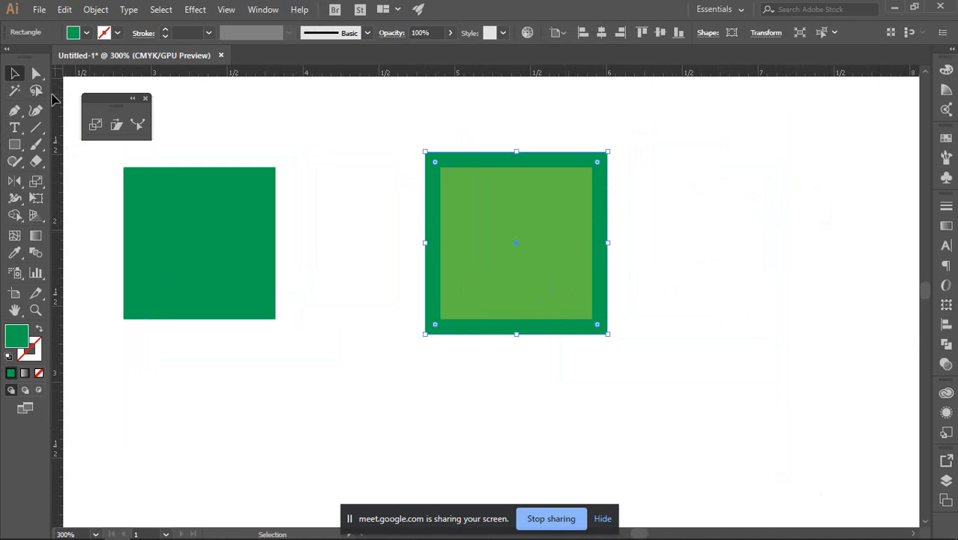
double_click(95, 125)
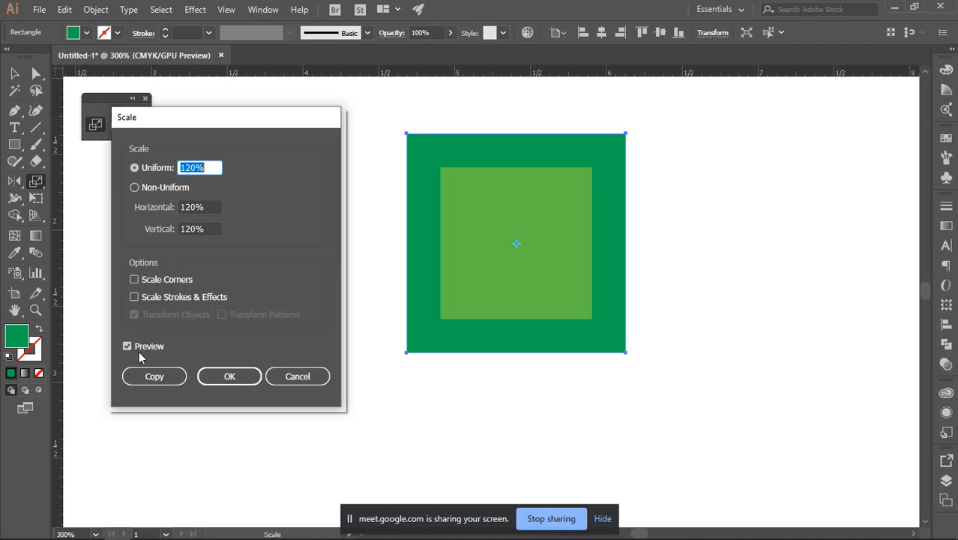
click(154, 376)
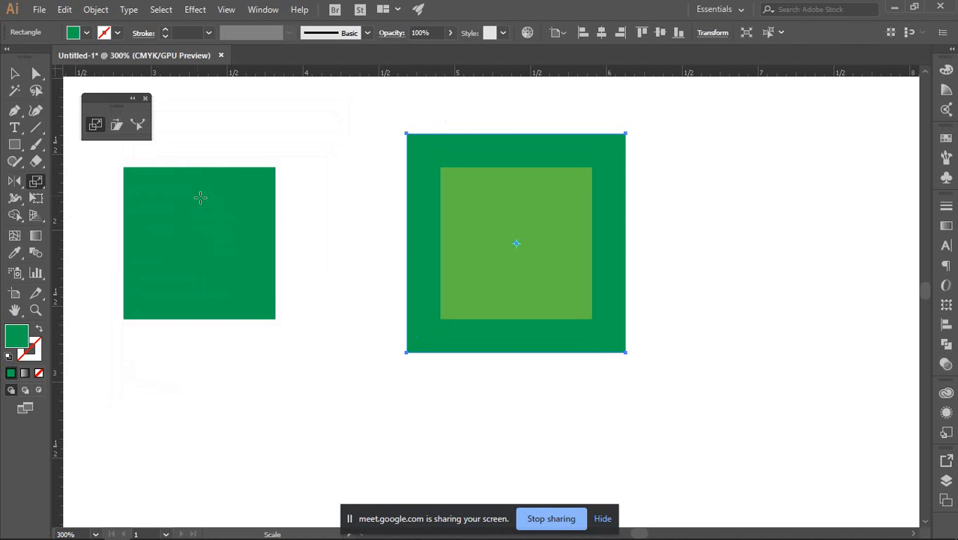
click(14, 73)
click(690, 221)
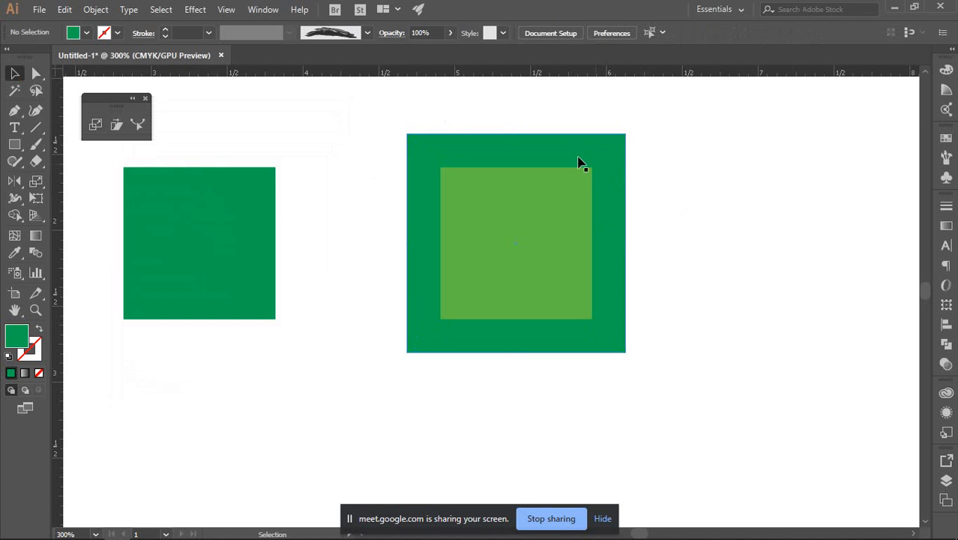
Send the new largest square backward behind the square it was copied from, and deselect it.
click(577, 160)
click(388, 182)
click(459, 153)
key(ctrl)
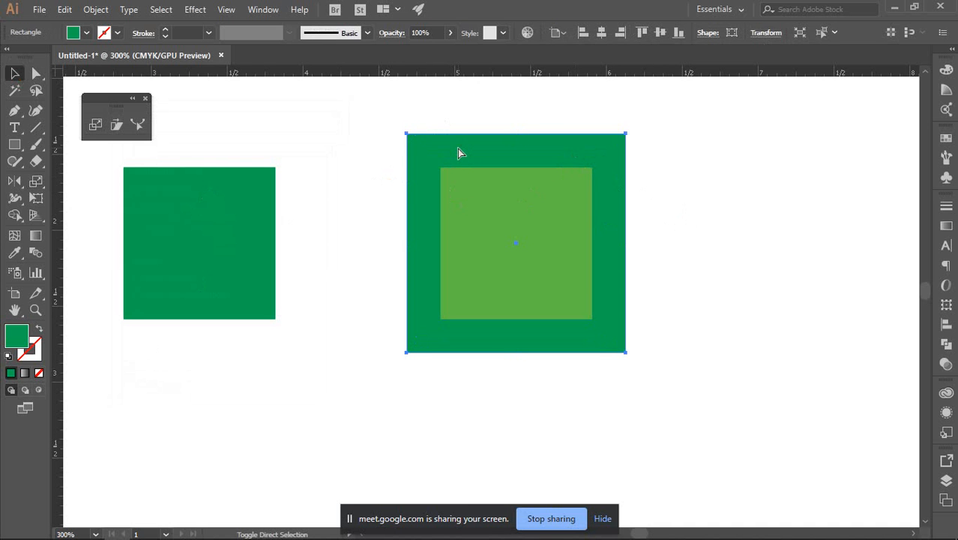
click(357, 179)
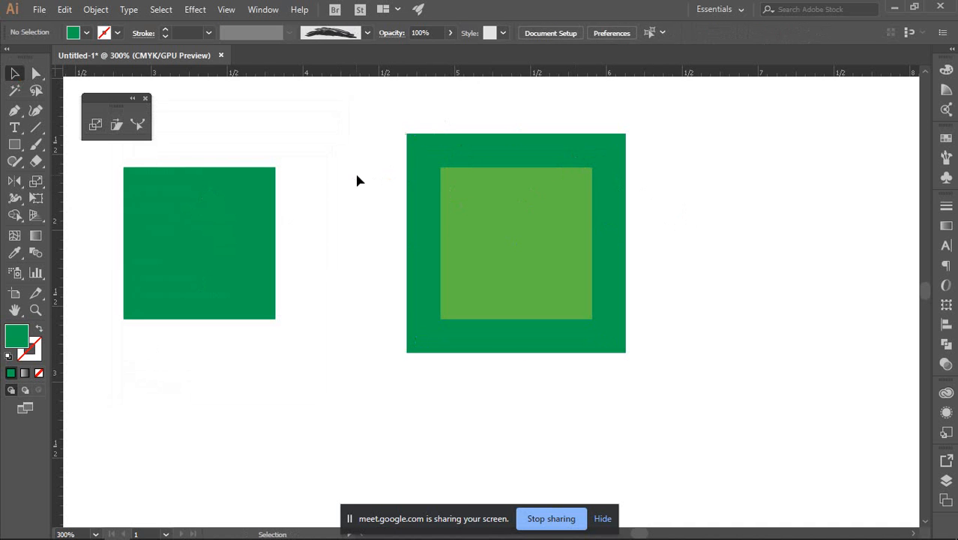
Recolour the middle nested square yellowish green by lowering its fill's cyan value to 53%, and deselect it.
click(440, 168)
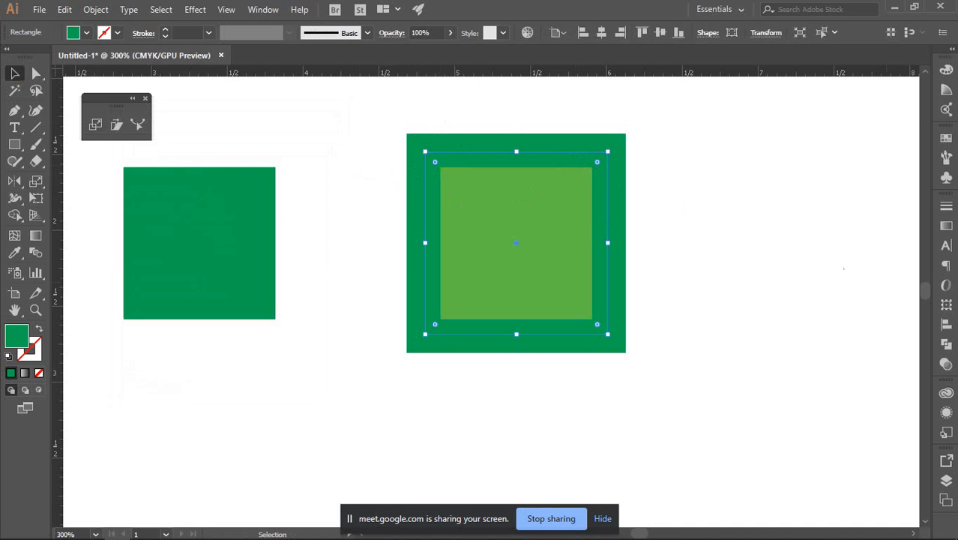
click(946, 70)
drag(881, 91, 853, 93)
click(685, 217)
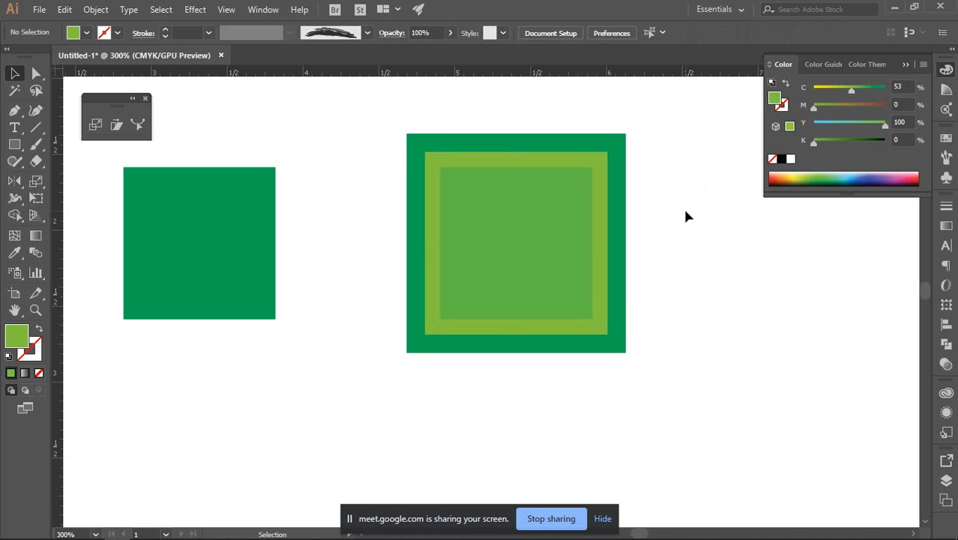
scroll(679, 217, down, 1)
scroll(680, 217, up, 1)
scroll(624, 301, down, 3)
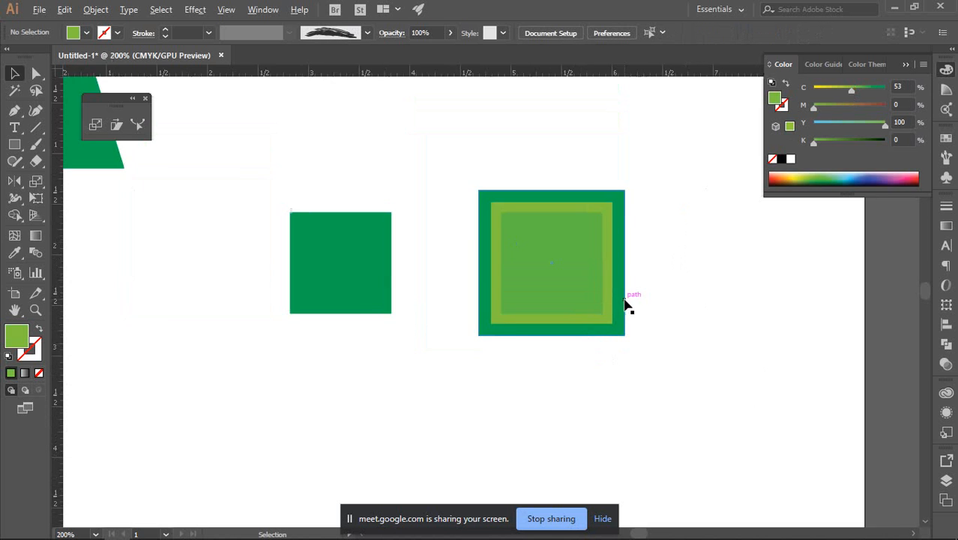
scroll(596, 282, up, 2)
scroll(595, 285, up, 1)
scroll(601, 282, down, 2)
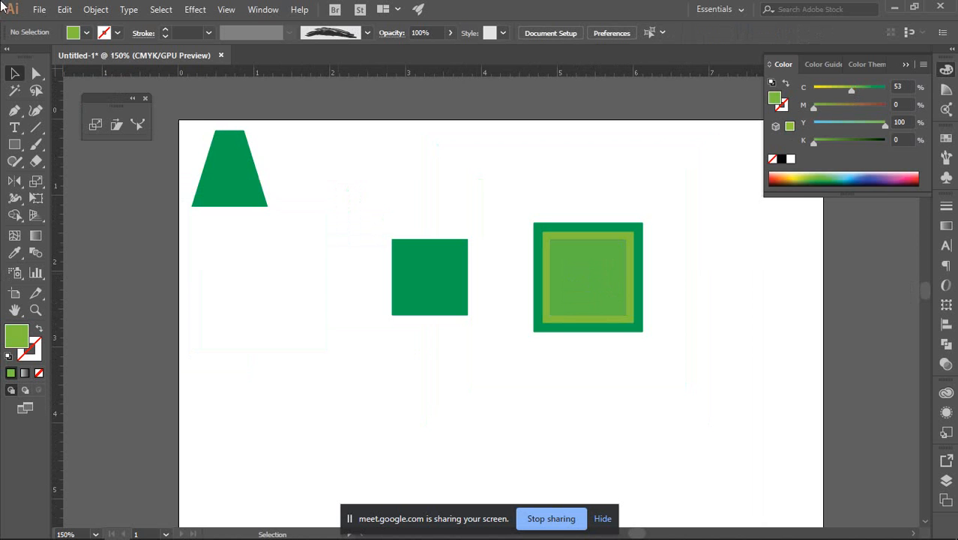
scroll(650, 250, up, 1)
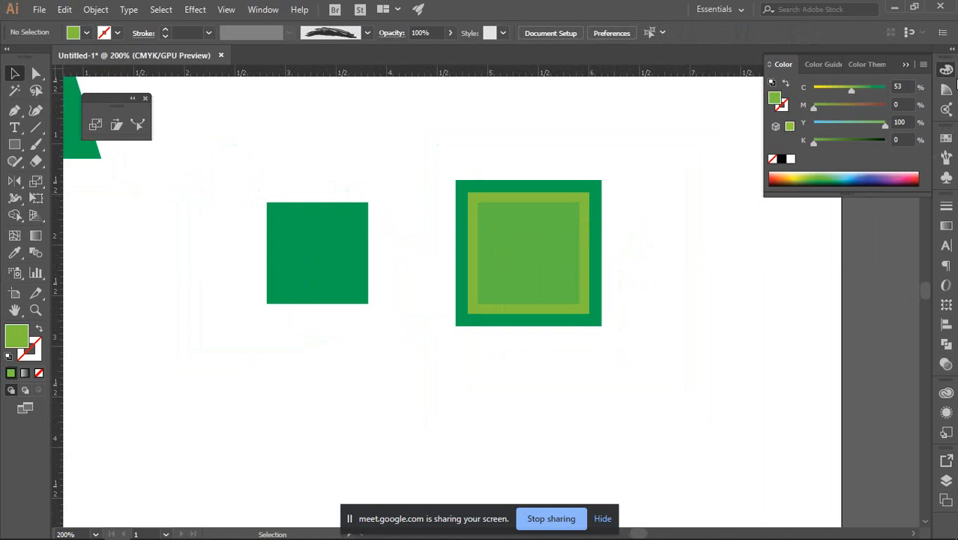
click(947, 72)
Move the plain square beneath the trapezoid along the artboard's left edge, and place the three nested squares below it.
scroll(599, 202, down, 1)
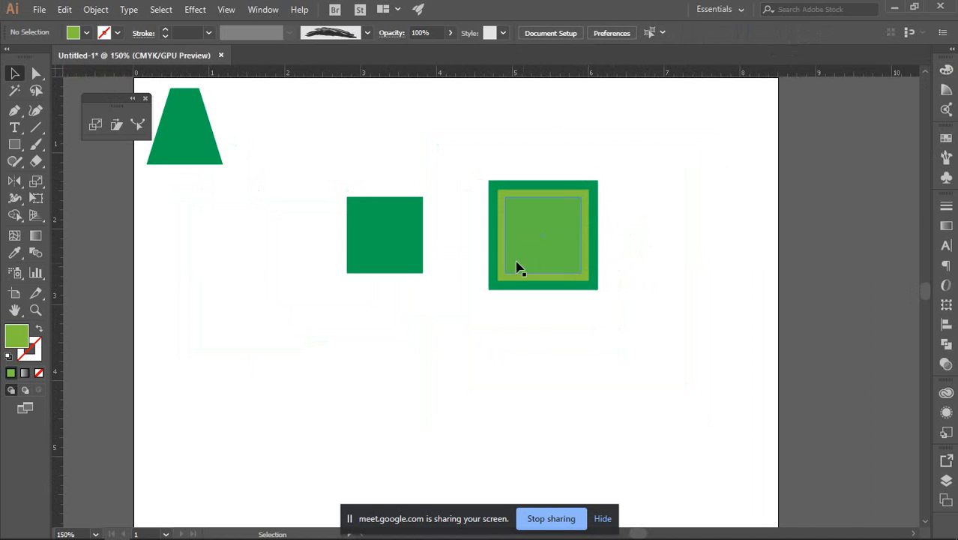
drag(282, 172, 568, 284)
drag(564, 235, 369, 220)
click(494, 308)
click(391, 257)
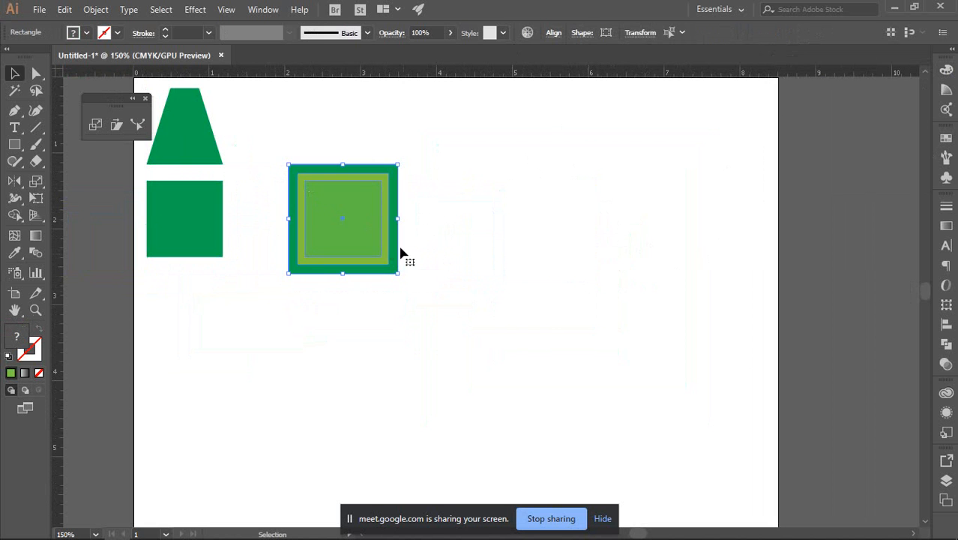
drag(315, 233, 203, 314)
click(476, 287)
Draw a small light green square in the empty area to the right of the stacked shapes, and deselect it.
scroll(476, 283, down, 2)
drag(480, 276, 496, 263)
scroll(427, 255, up, 2)
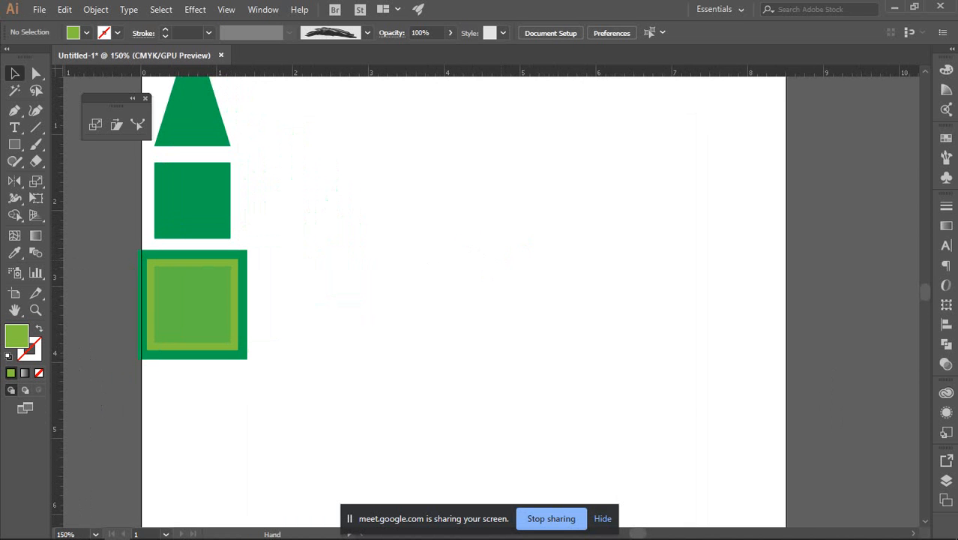
click(16, 145)
drag(383, 187, 404, 208)
key(v)
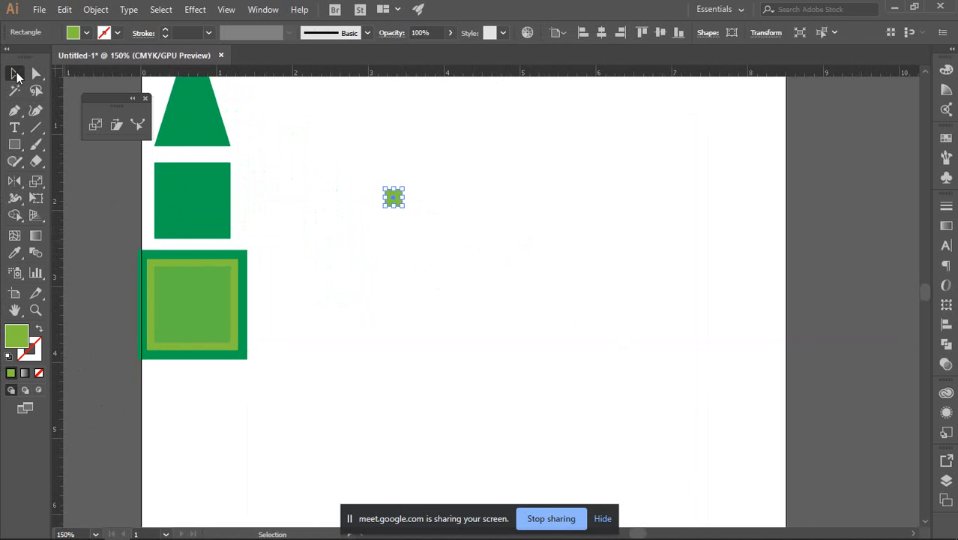
scroll(413, 193, up, 3)
click(458, 200)
drag(484, 207, 443, 226)
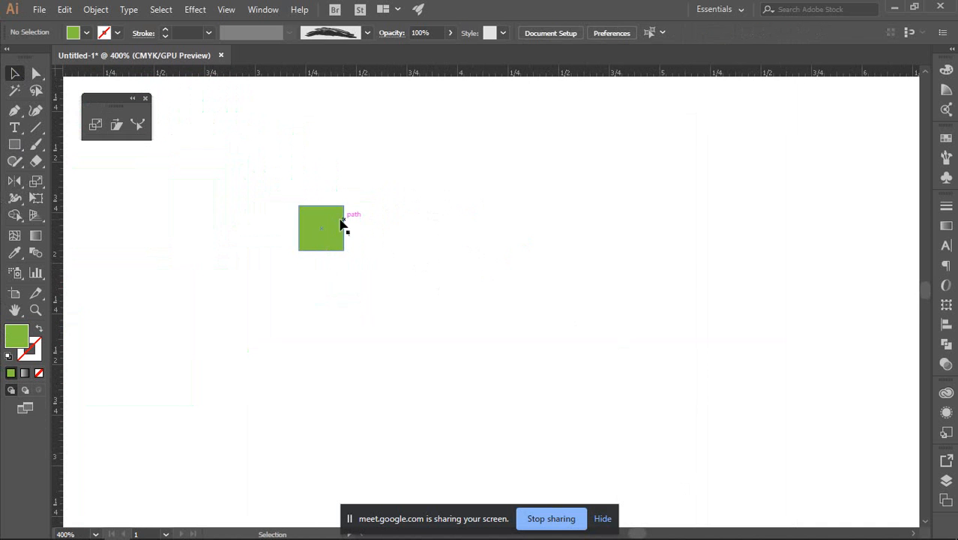
Create a copy of the small light green square scaled uniformly to 120% and place it to the right of the original.
click(325, 231)
double_click(95, 124)
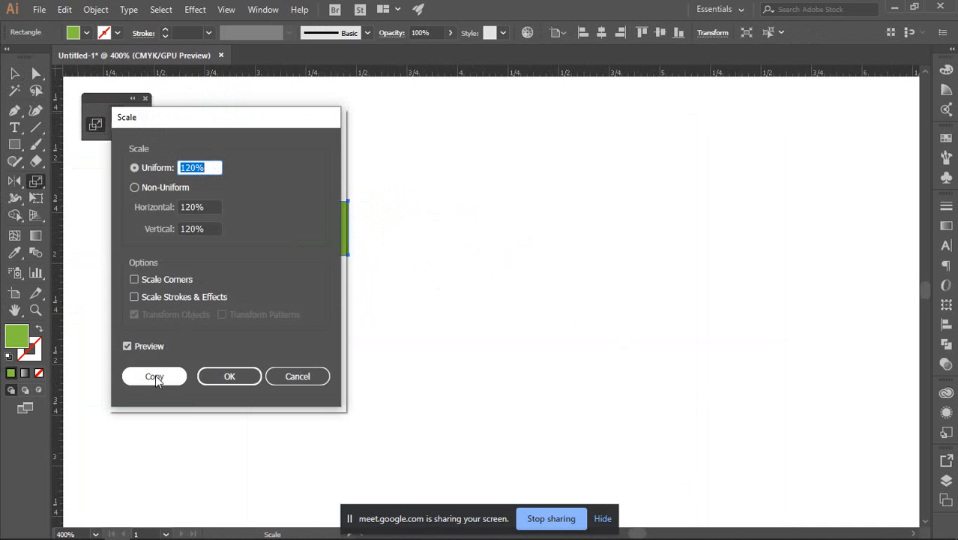
click(155, 377)
click(16, 74)
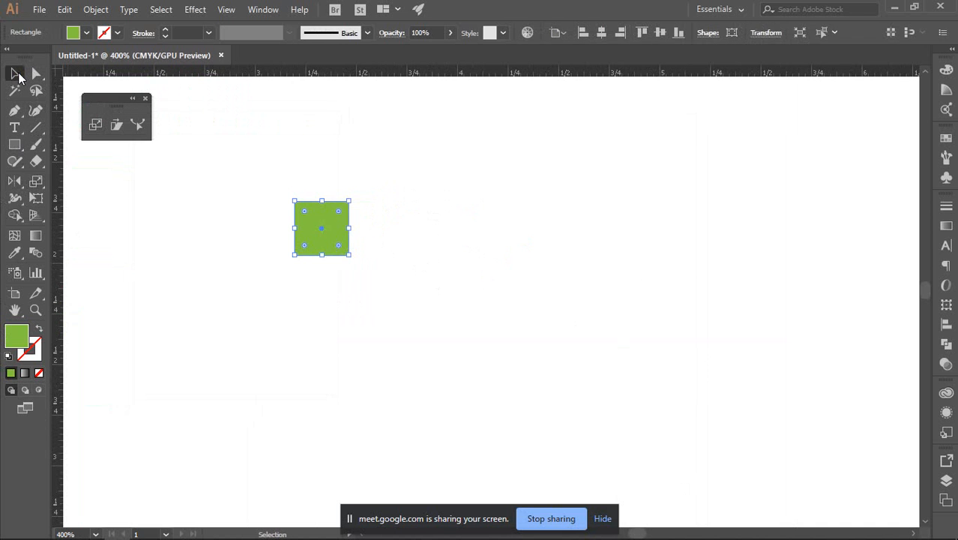
click(467, 261)
drag(327, 235, 382, 234)
click(489, 266)
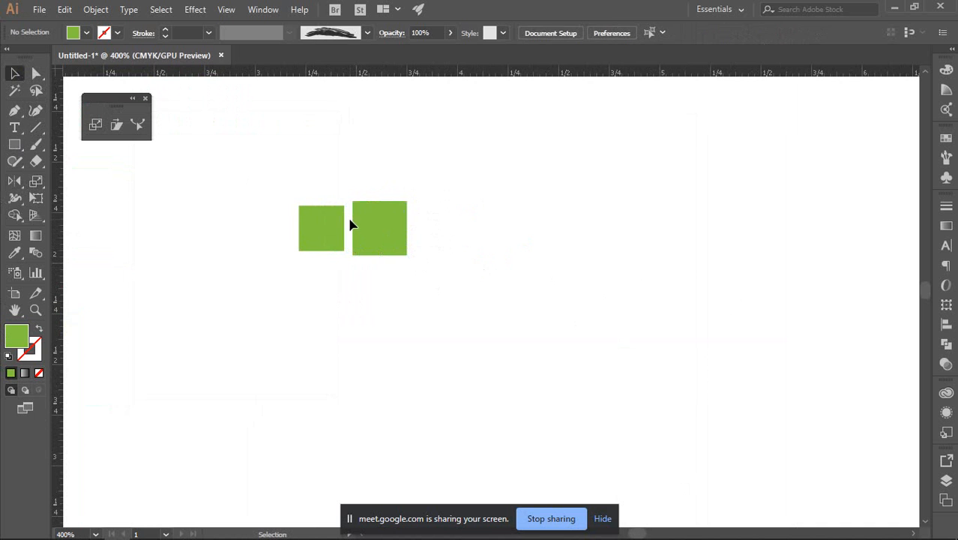
Create a 120% uniformly scaled copy of the second square and place it as the third in the row.
click(364, 228)
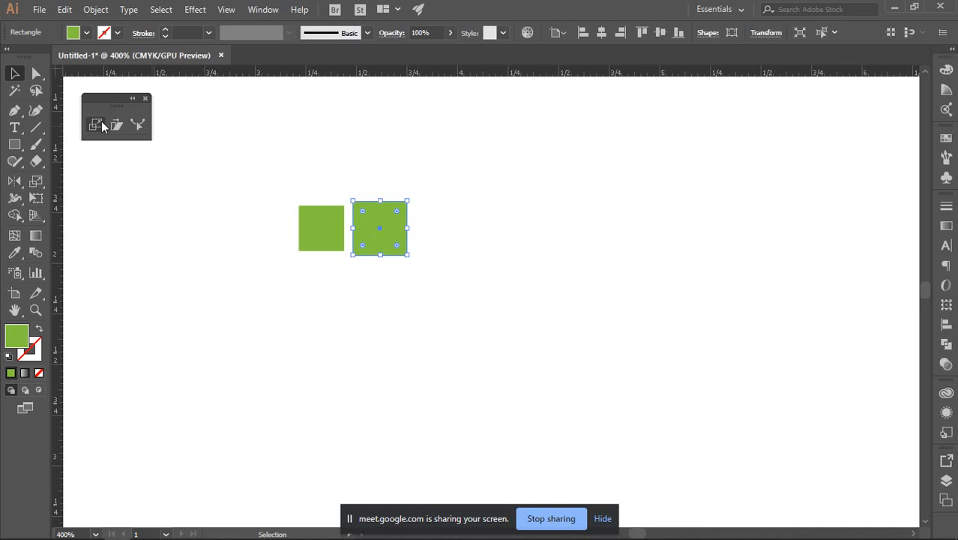
double_click(102, 125)
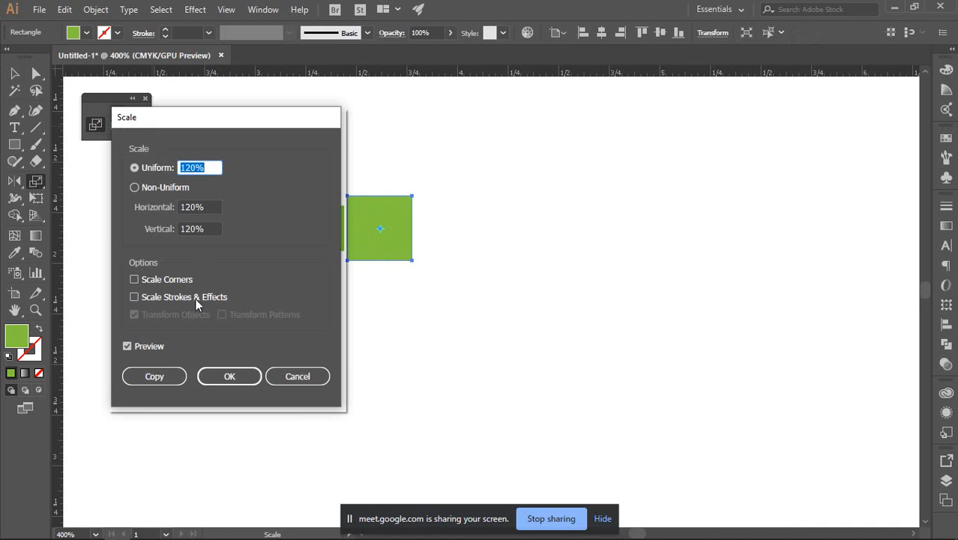
click(168, 375)
click(12, 72)
click(518, 223)
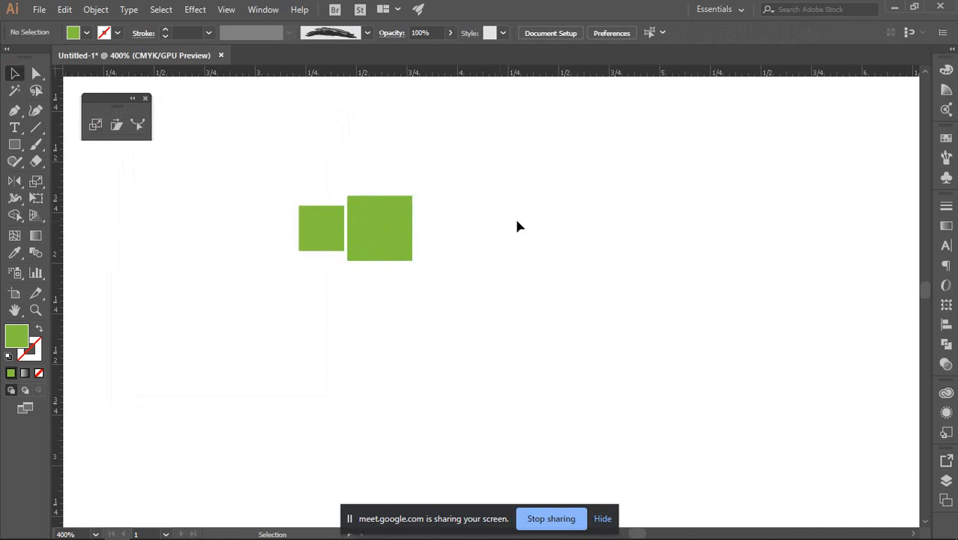
drag(393, 241, 457, 224)
click(575, 256)
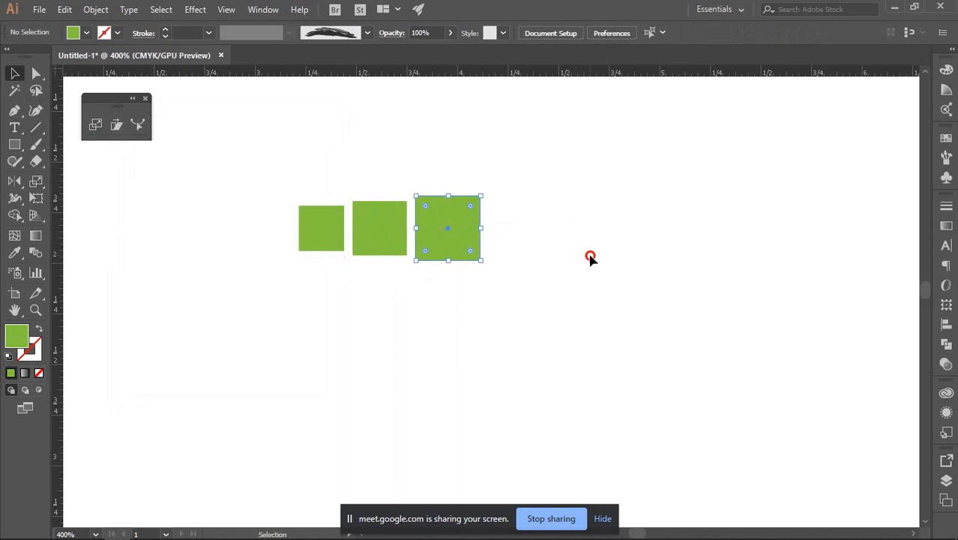
click(588, 256)
Create a 120% uniformly scaled copy of the third square and place it as the fourth in the row.
scroll(588, 259, down, 1)
drag(601, 241, 452, 239)
scroll(400, 246, down, 4)
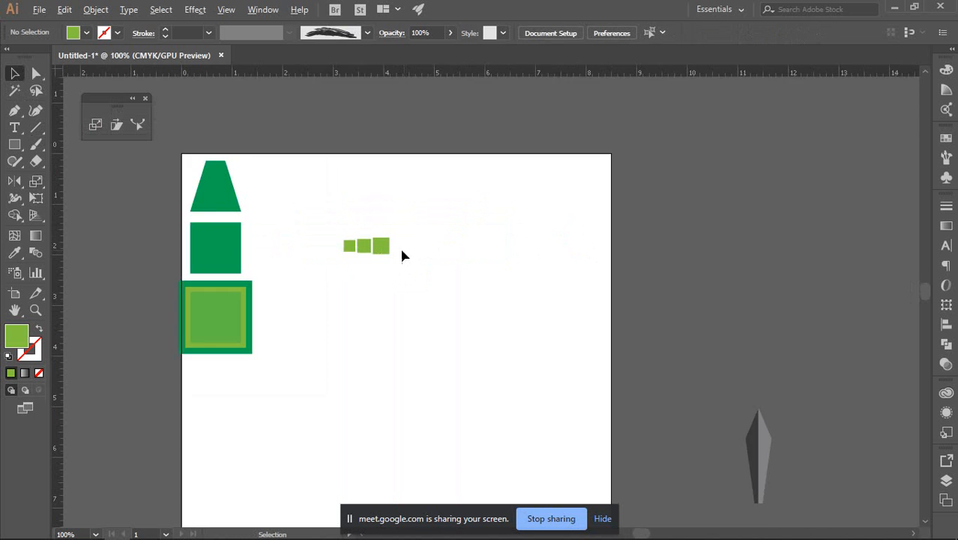
scroll(394, 251, up, 4)
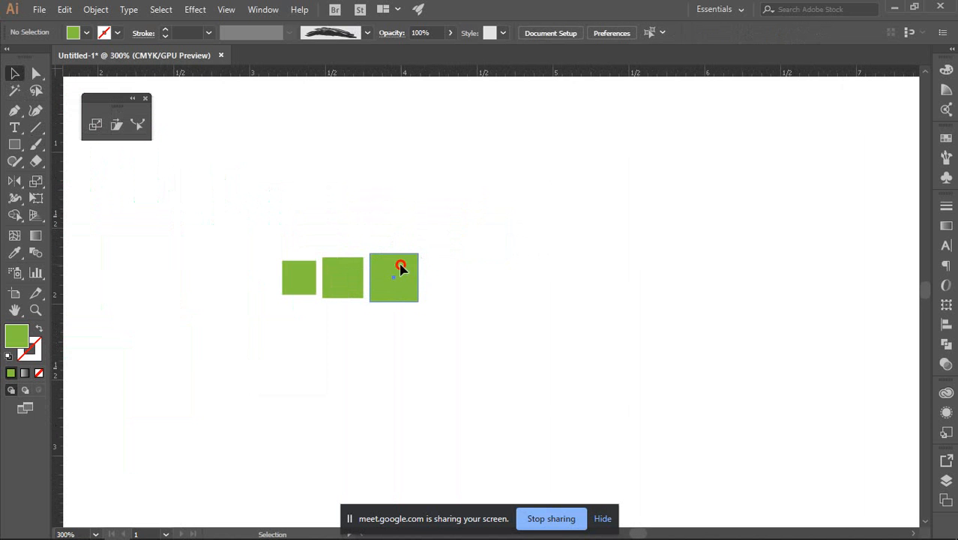
click(405, 270)
click(87, 132)
double_click(87, 132)
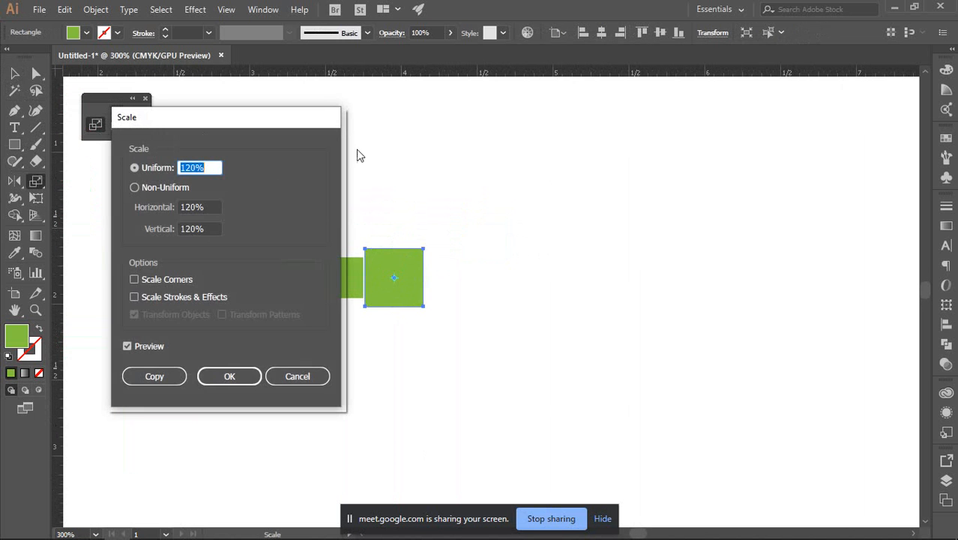
click(153, 376)
click(13, 72)
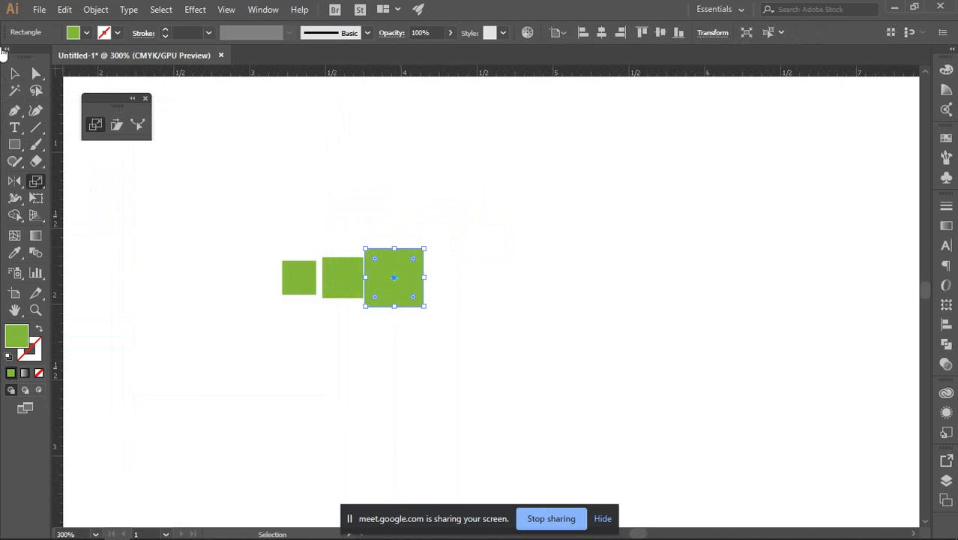
click(250, 190)
drag(381, 279, 446, 280)
click(478, 366)
click(568, 315)
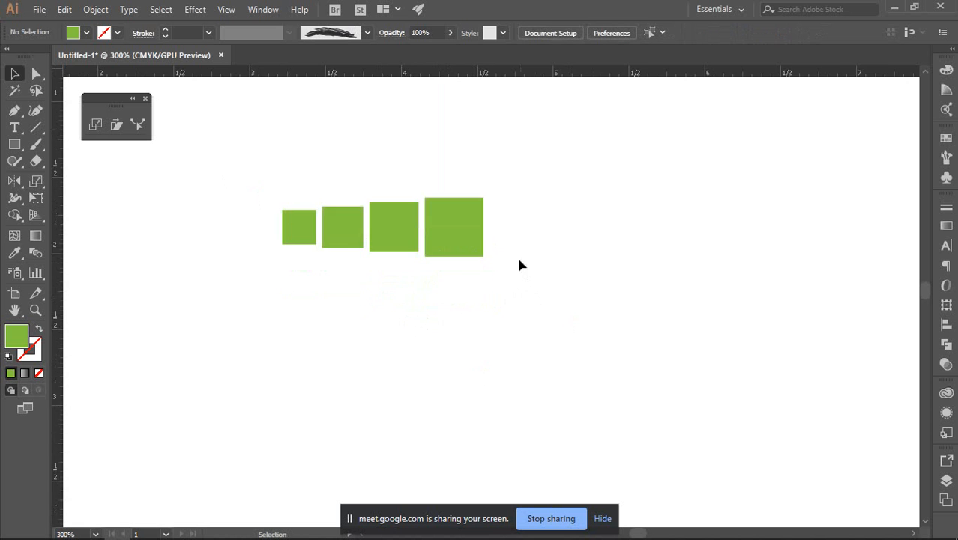
Create a 120% uniformly scaled copy of the fourth square and place it as the fifth in the row.
scroll(485, 223, up, 2)
click(402, 215)
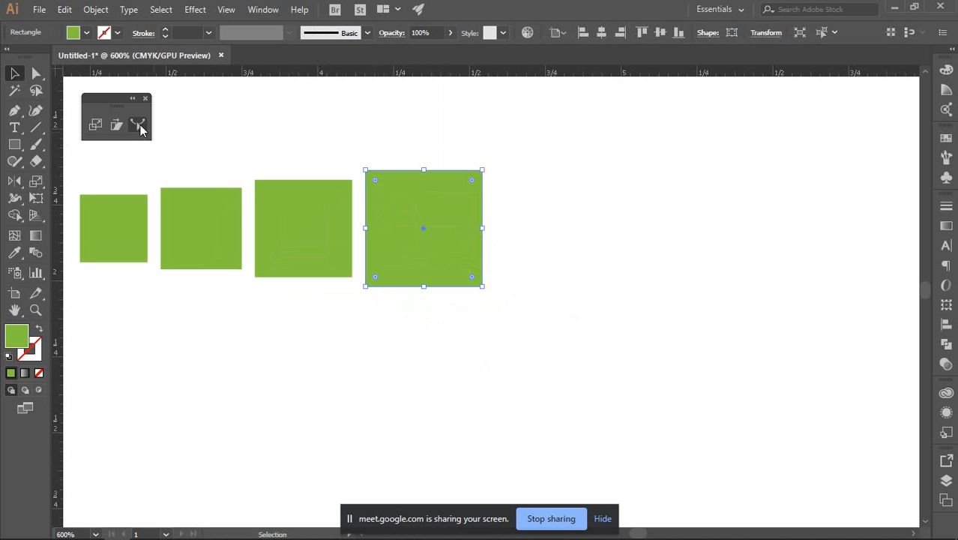
click(102, 125)
double_click(101, 123)
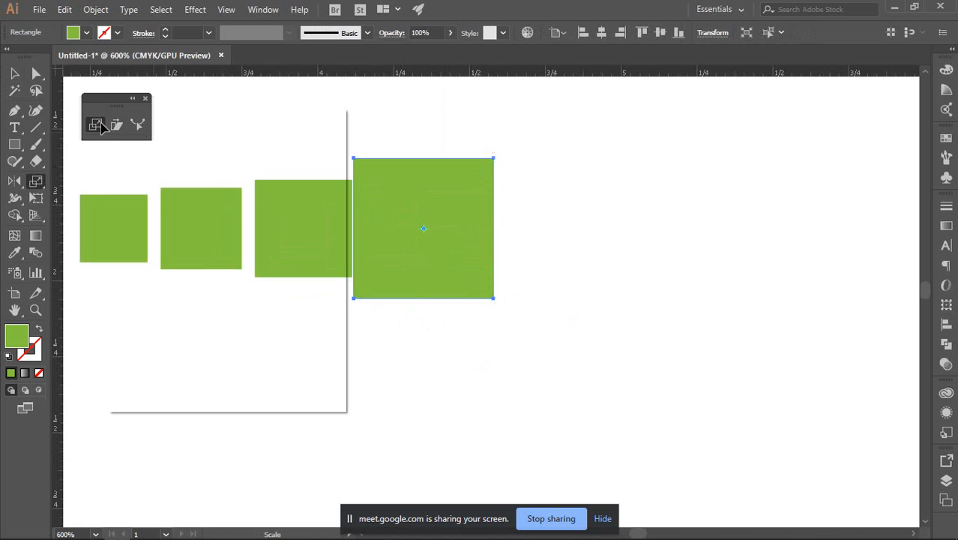
click(153, 373)
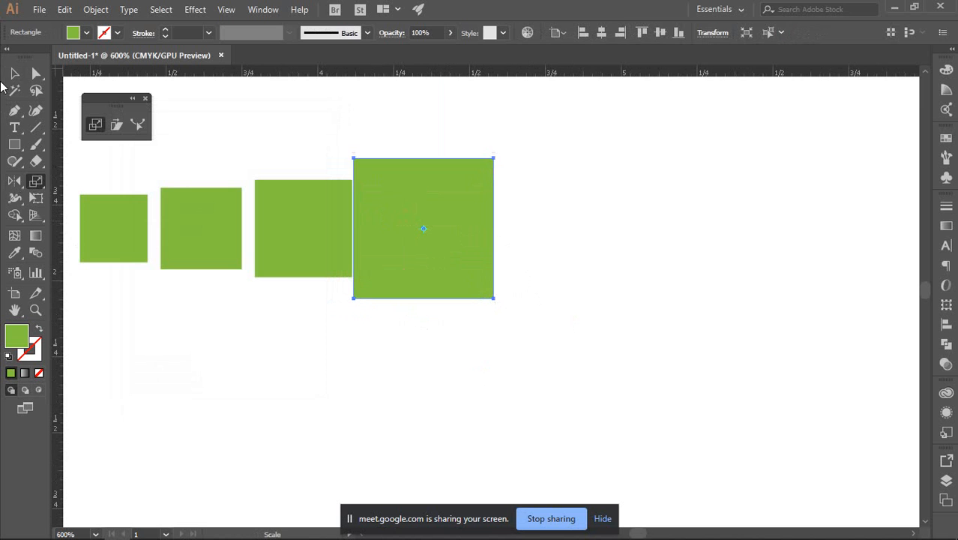
click(15, 73)
click(246, 375)
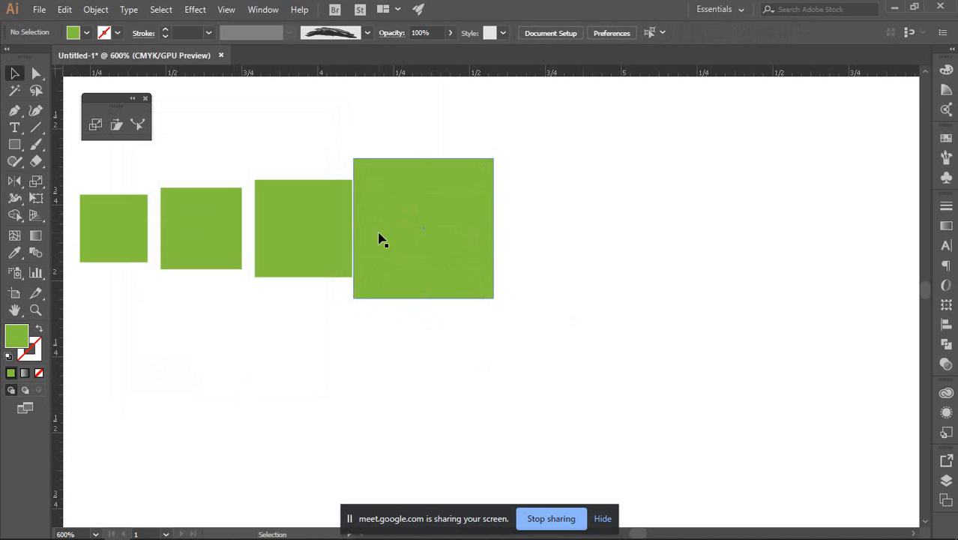
drag(379, 232, 531, 245)
click(531, 342)
Rotate the row of five light green squares 90° into a vertical column with the largest square at the top.
scroll(531, 343, down, 4)
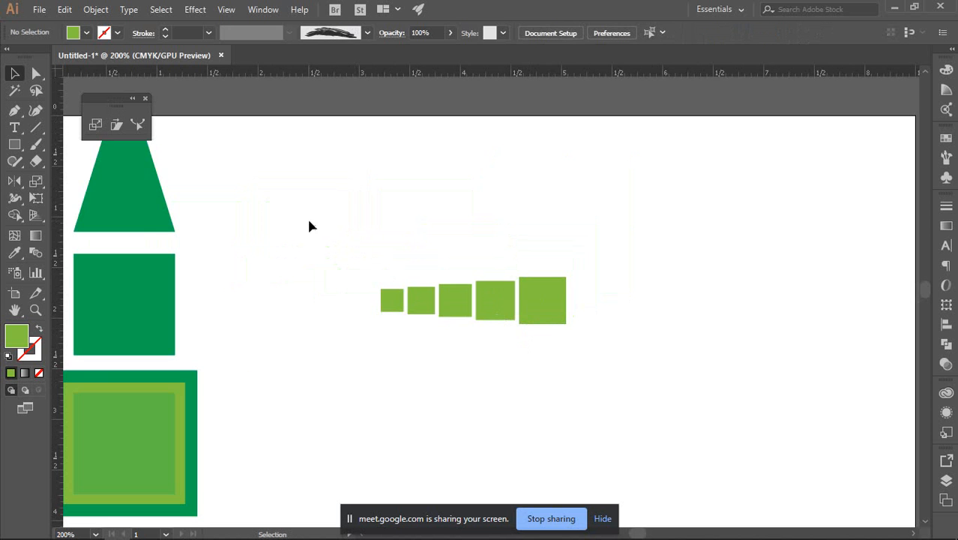
drag(306, 217, 620, 368)
scroll(536, 320, up, 2)
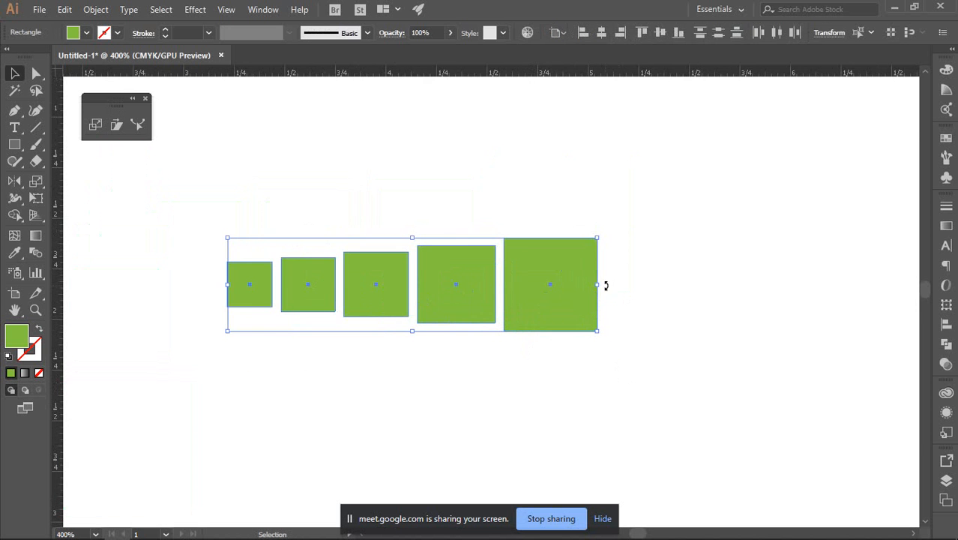
drag(605, 285, 411, 222)
click(518, 243)
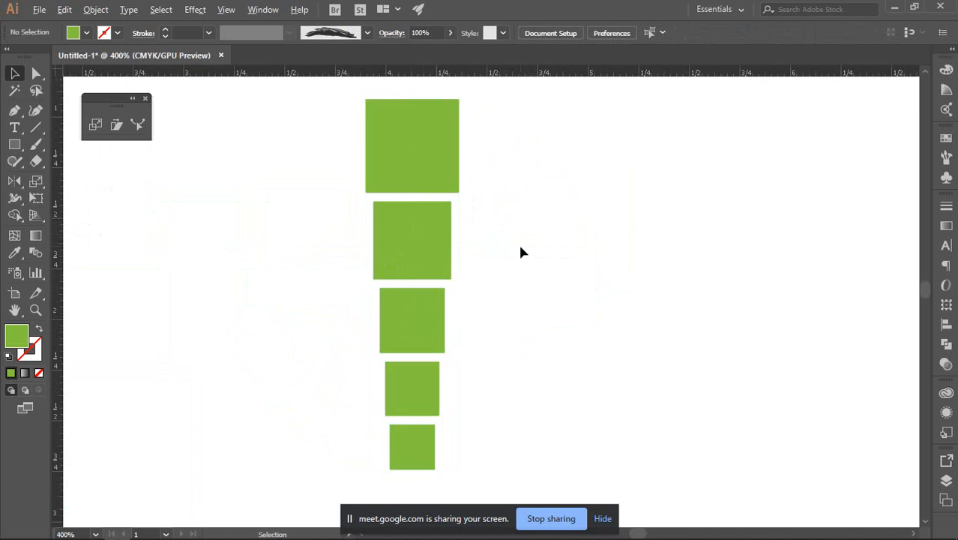
Move the column of five light green squares off the artboard, to the left of the stacked shapes, and deselect it.
scroll(517, 243, down, 2)
drag(582, 259, 532, 231)
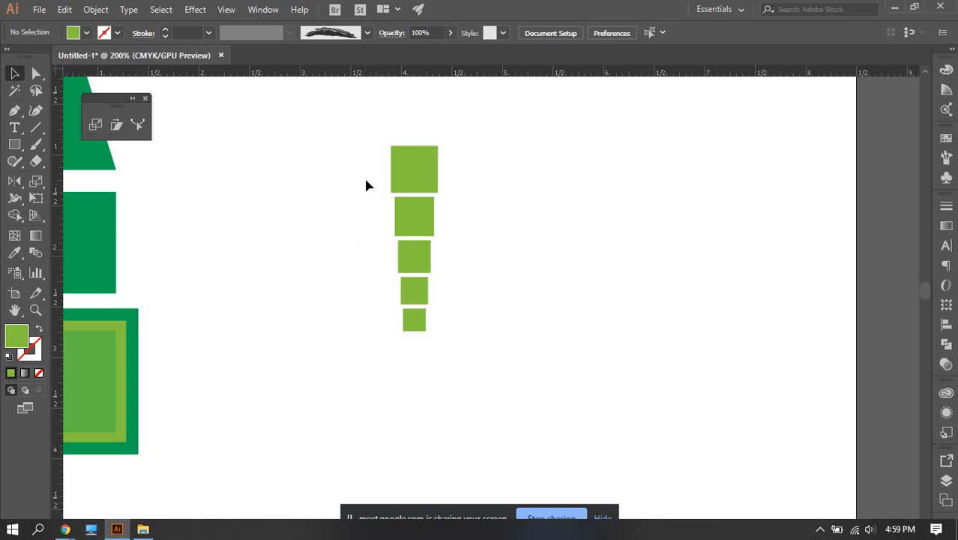
click(308, 148)
drag(309, 147, 523, 360)
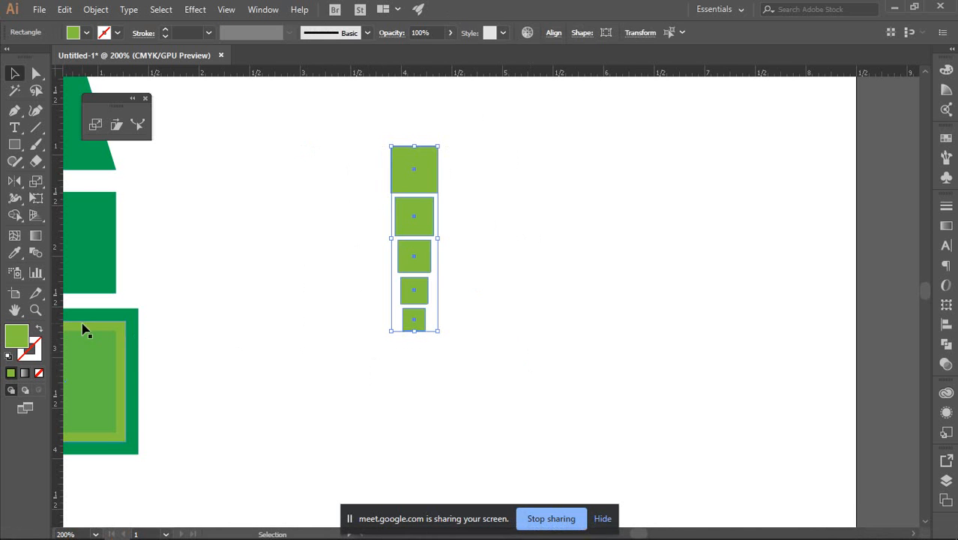
click(36, 310)
alt+click(405, 312)
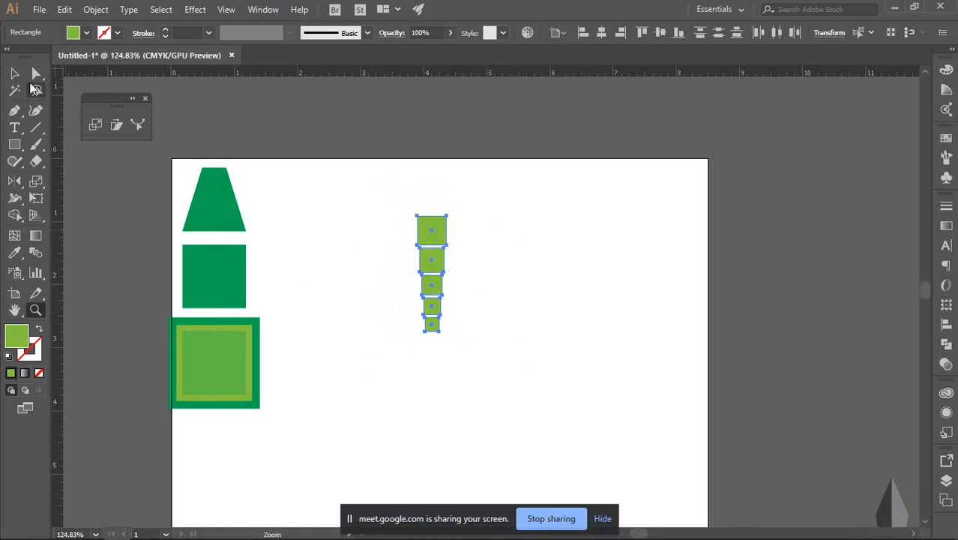
key(v)
drag(442, 262, 131, 305)
click(553, 294)
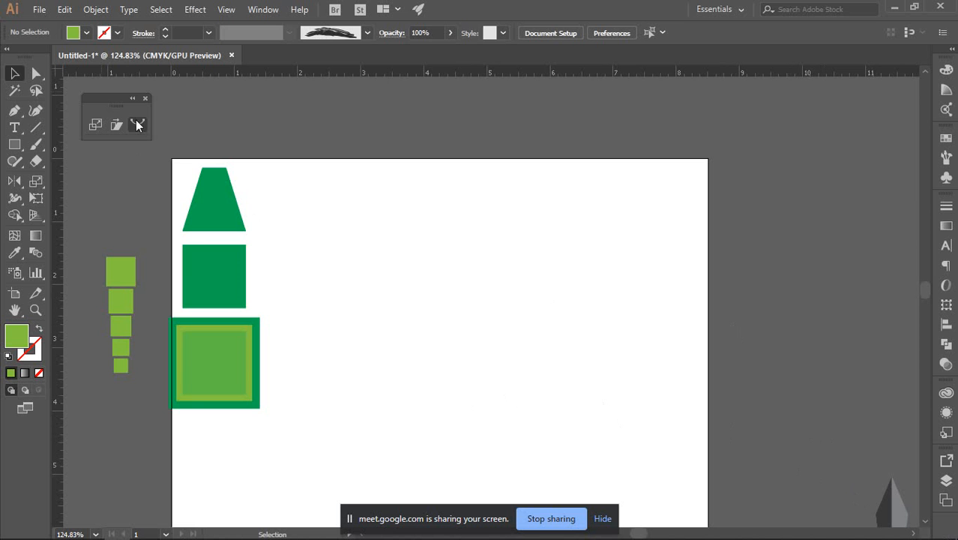
Place a copy of the plain dark green square in the empty area of the artboard.
click(114, 126)
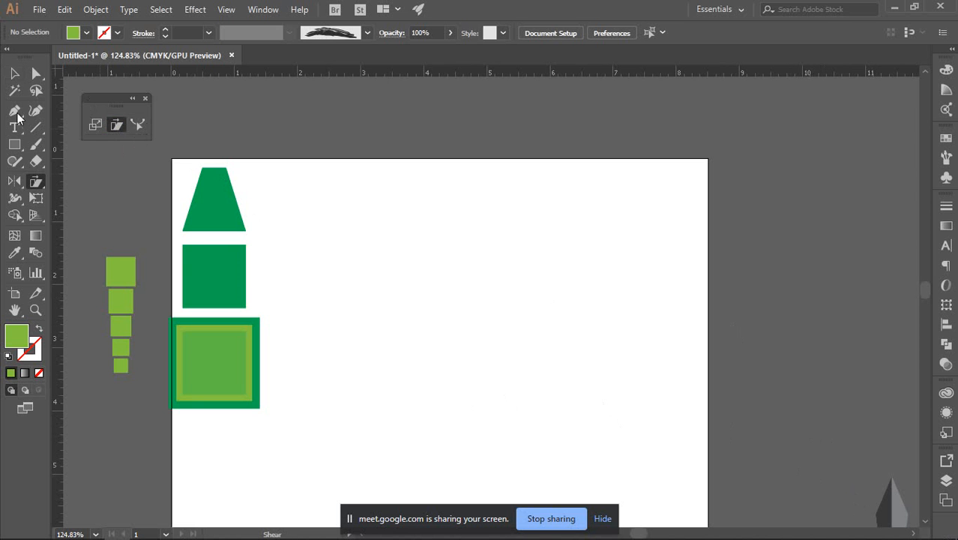
key(v)
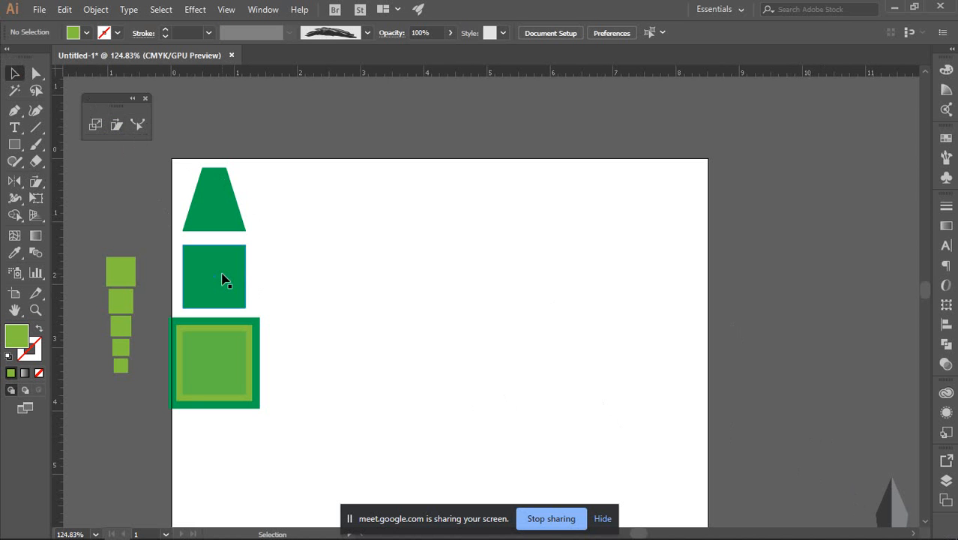
drag(225, 278, 487, 262)
scroll(488, 262, up, 2)
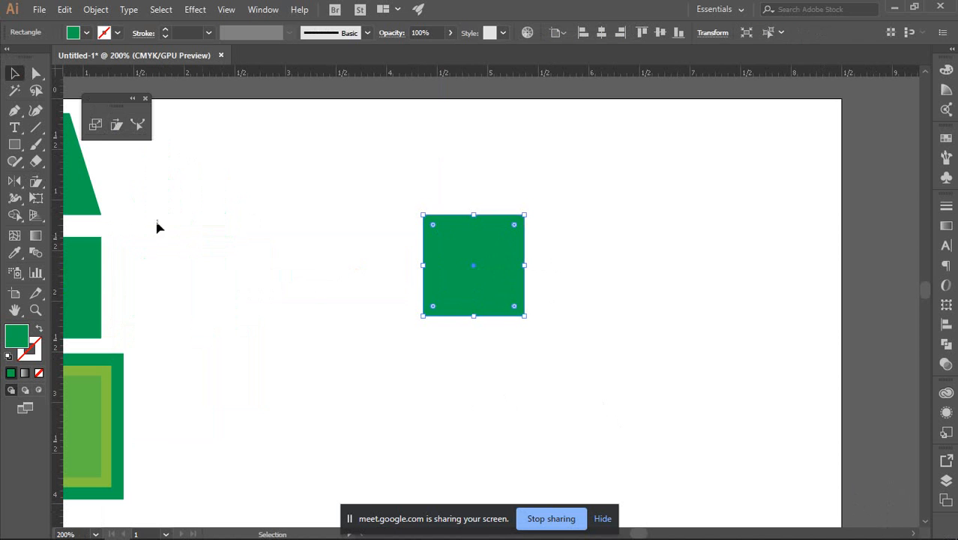
Try a slight freehand vertical shear on the copied dark green square, and undo it.
click(117, 127)
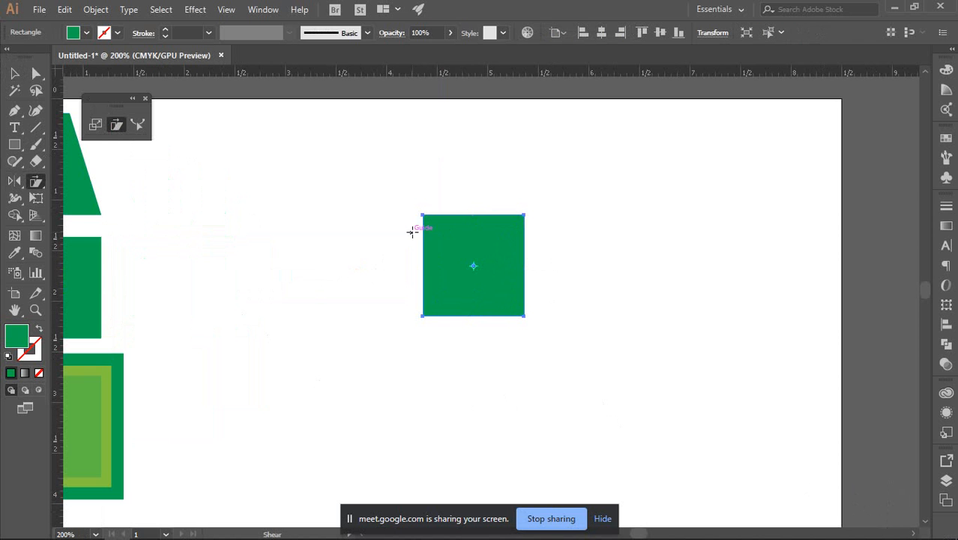
mouse_move(423, 216)
mouse_down()
mouse_move(435, 229)
mouse_move(421, 227)
mouse_up()
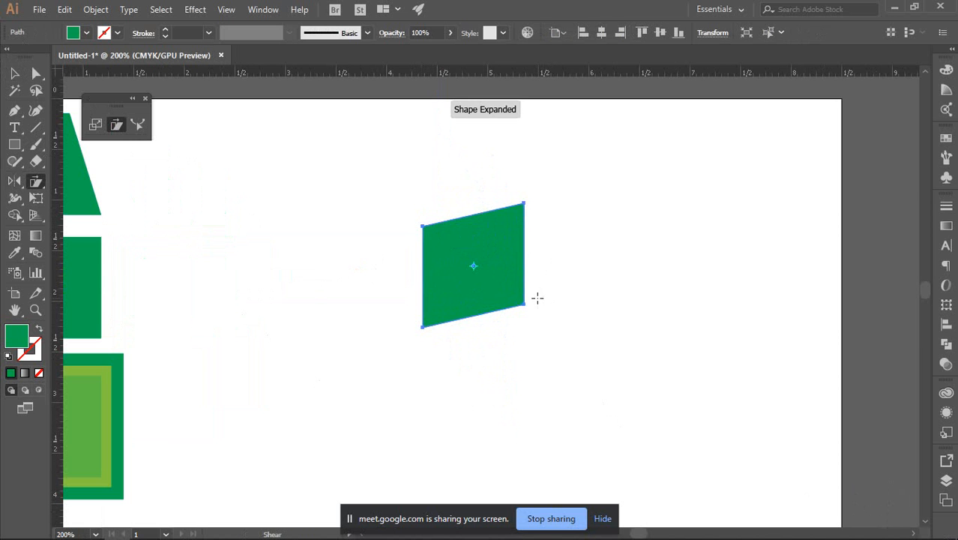
key(ctrl+z)
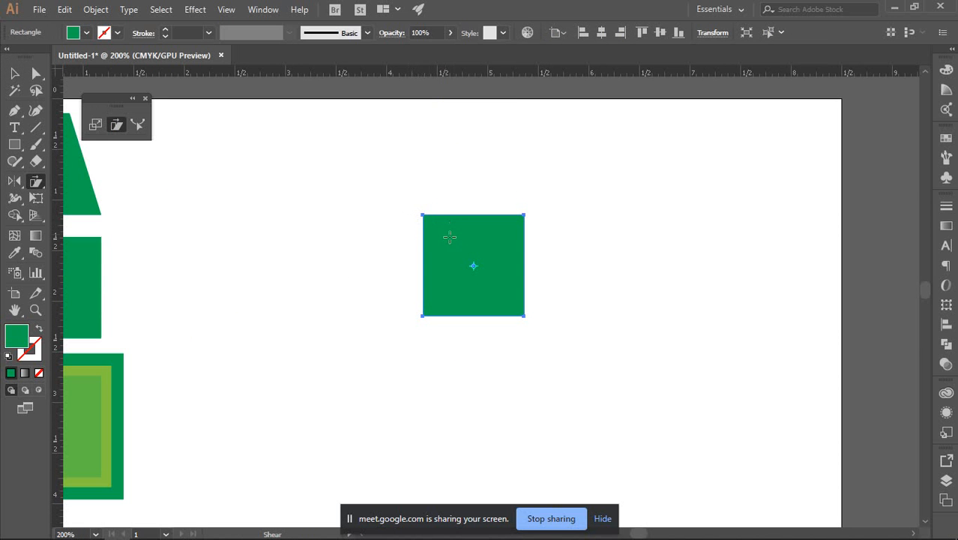
Try shearing the square horizontally to the left and then freely at an angle, and undo both shears.
drag(422, 215, 359, 215)
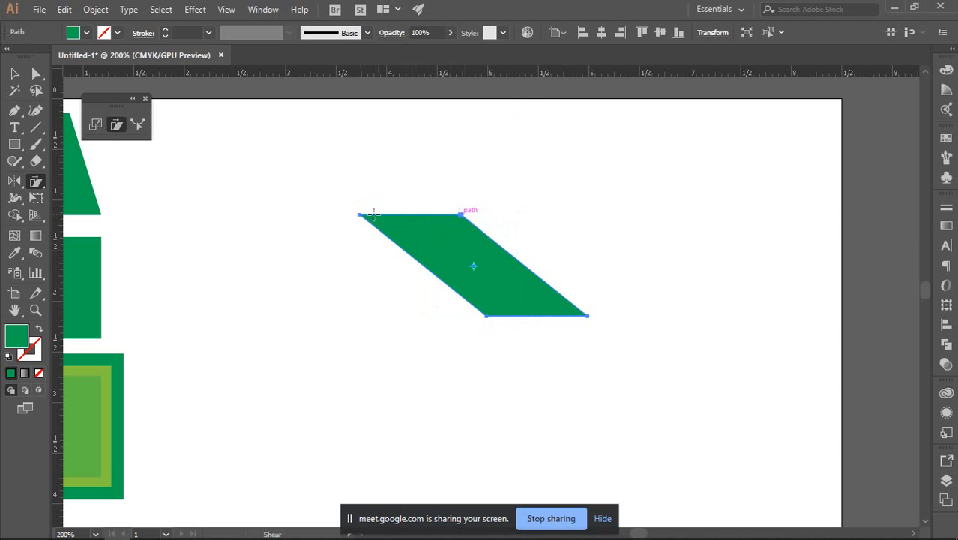
drag(359, 215, 445, 231)
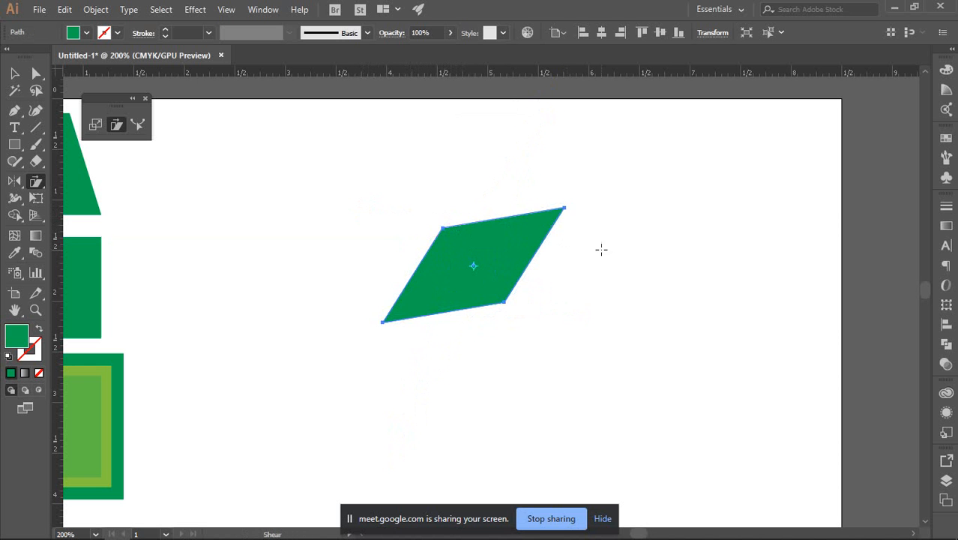
key(ctrl+z)
key(ctrl+z)
key(ctrl+z)
key(ctrl+z)
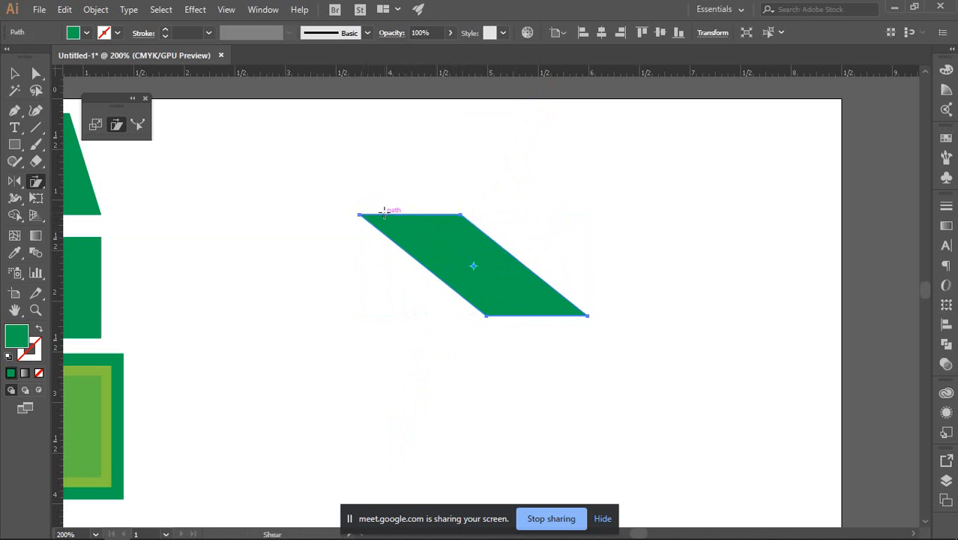
Try two steeper vertical shears that lower the square's left side, undoing each one.
drag(432, 215, 423, 244)
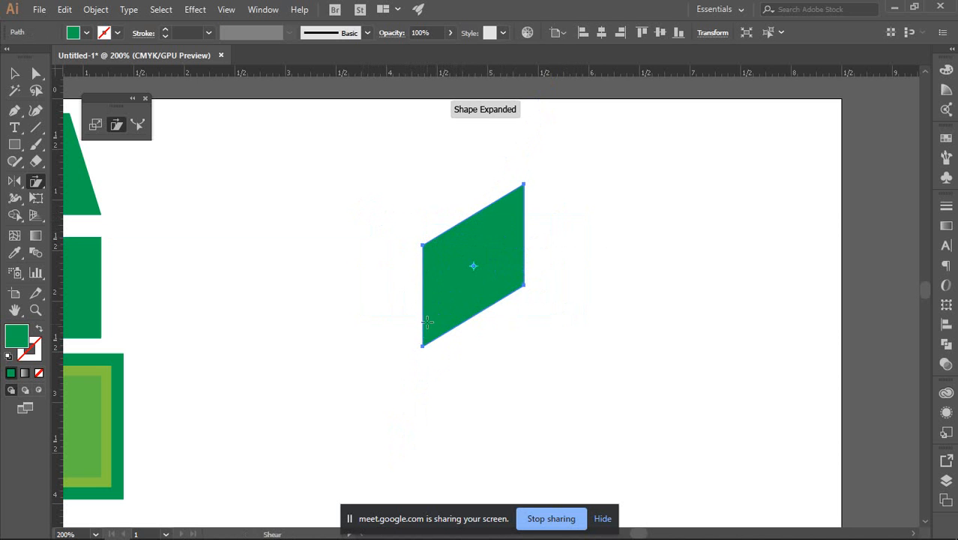
key(ctrl+z)
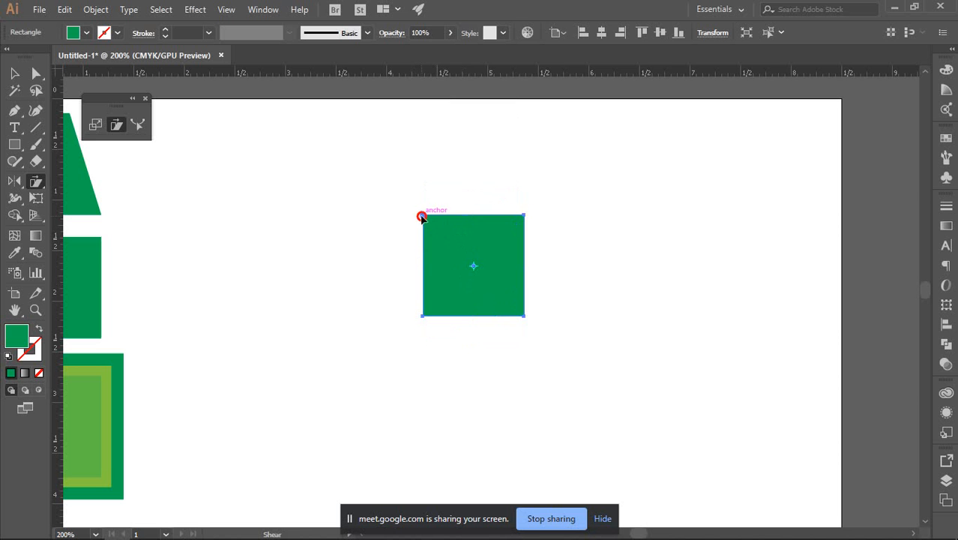
drag(422, 217, 425, 239)
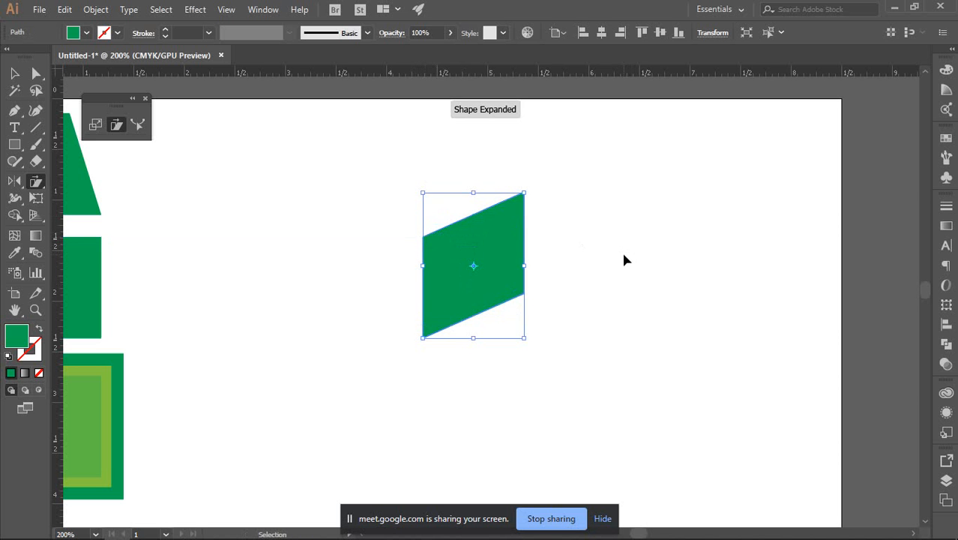
key(ctrl+z)
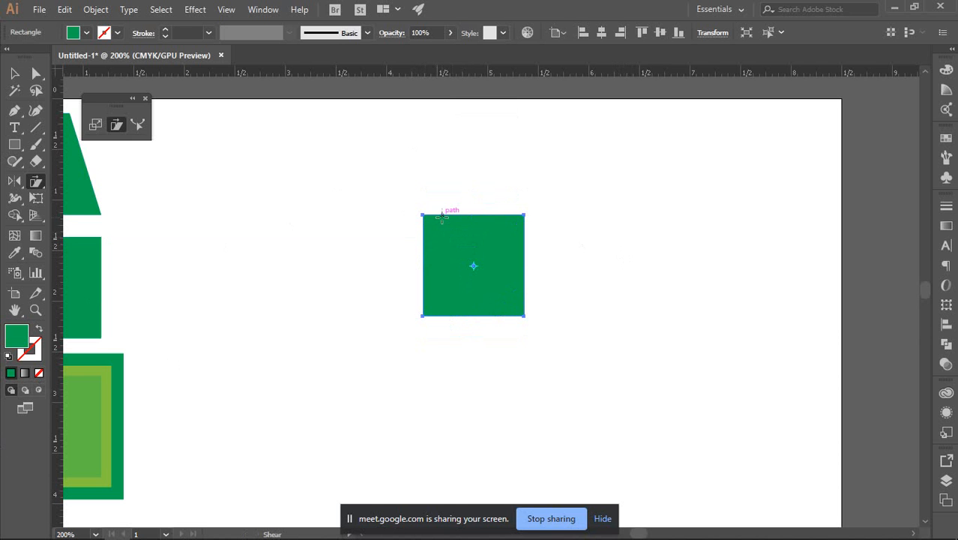
Try shearing the square horizontally to the right and stretching it into a long slanted strip, and undo the shears.
drag(425, 214, 443, 214)
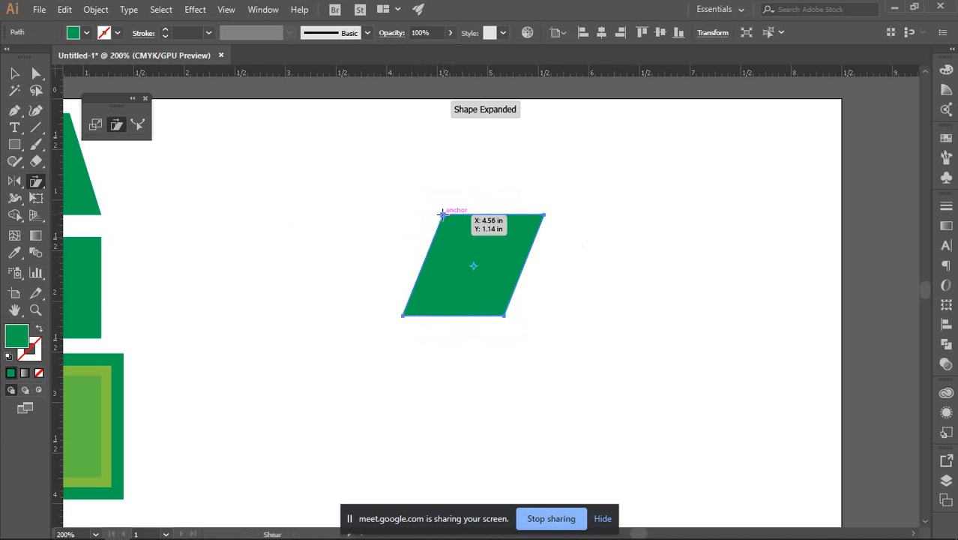
drag(545, 215, 726, 209)
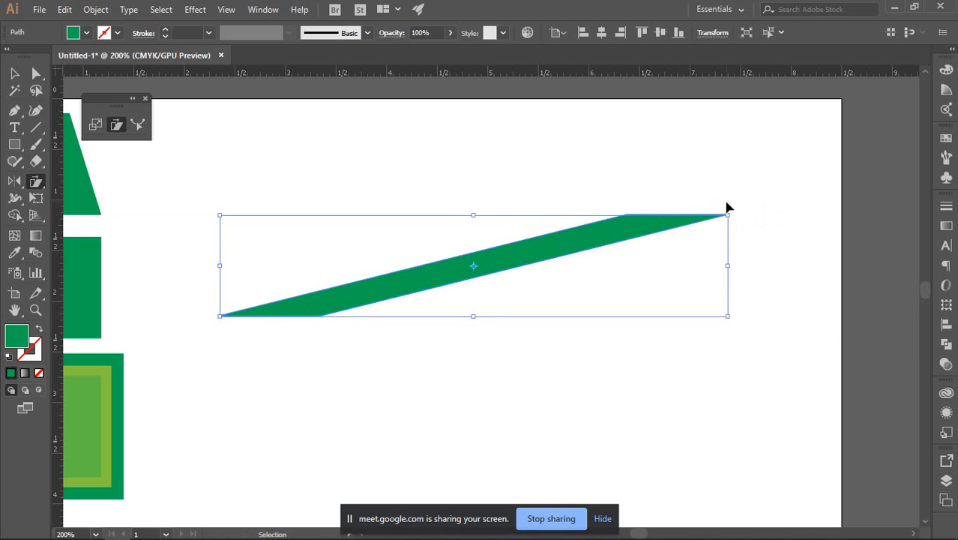
key(ctrl+z)
key(ctrl+z)
key(ctrl+z)
key(ctrl+z)
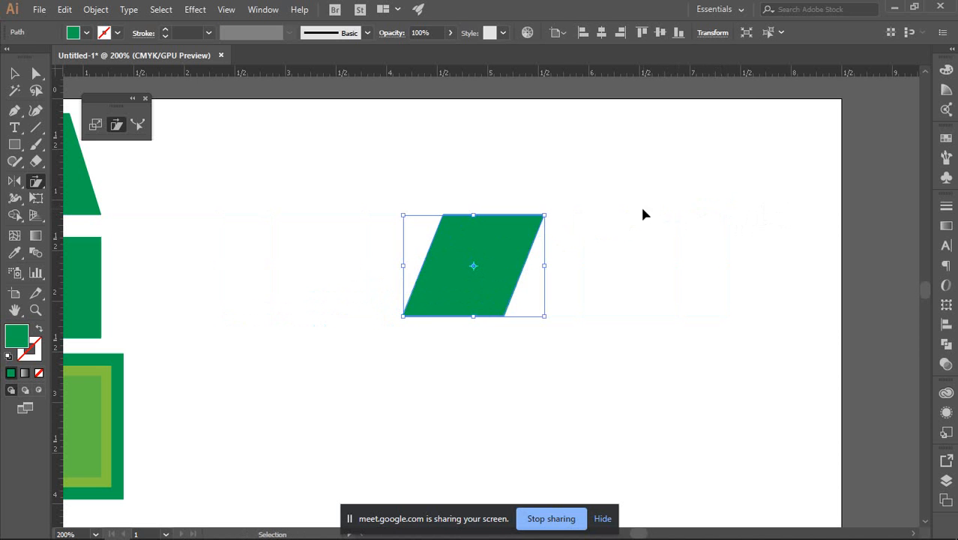
Preview a 45° shear of the square along the horizontal axis, and switch the shear to the vertical axis.
double_click(123, 126)
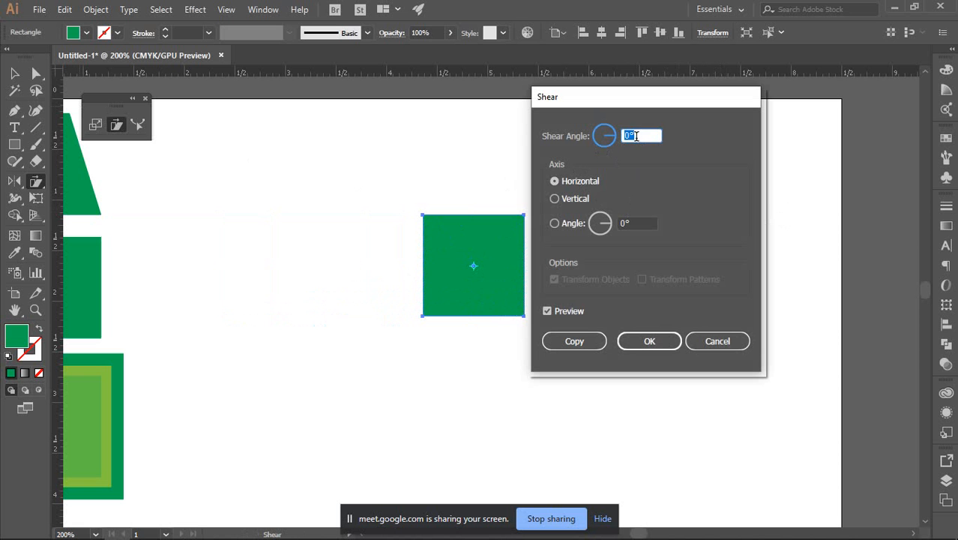
text(45)
click(548, 311)
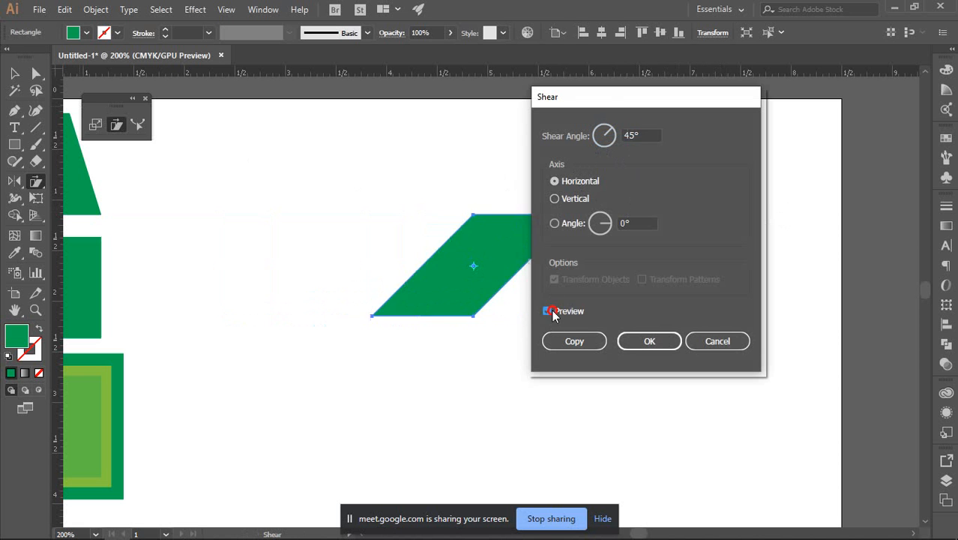
click(547, 311)
drag(591, 109, 700, 98)
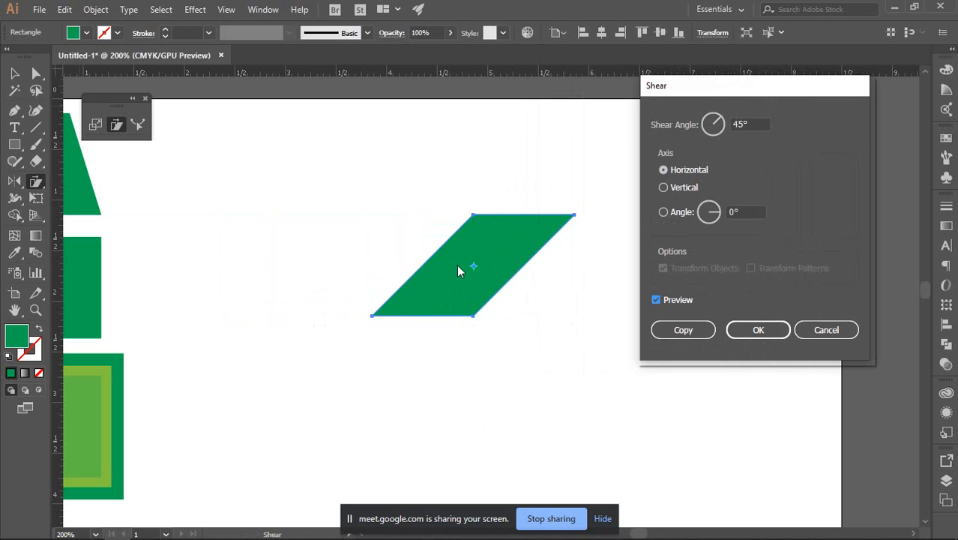
click(663, 188)
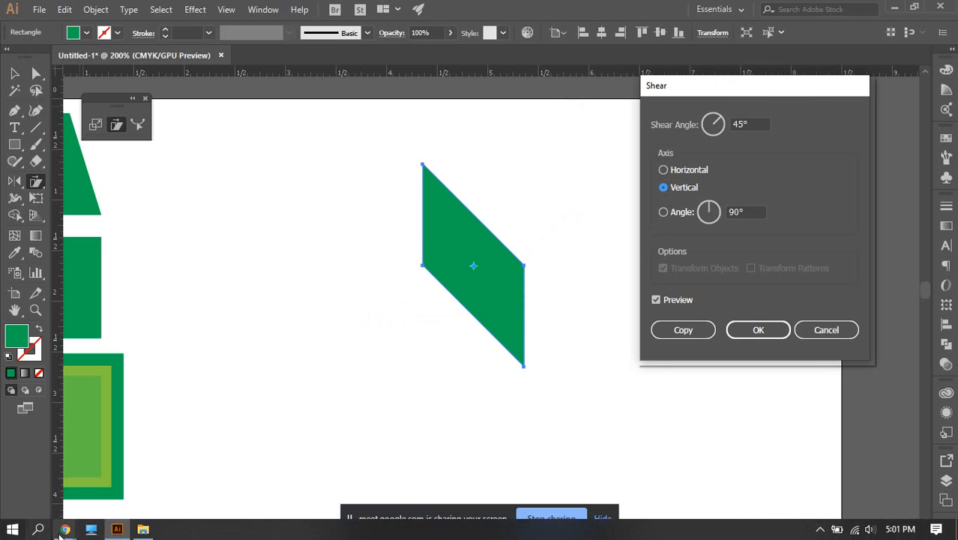
Switch to the Google Meet window in the browser to check the class participants.
click(53, 486)
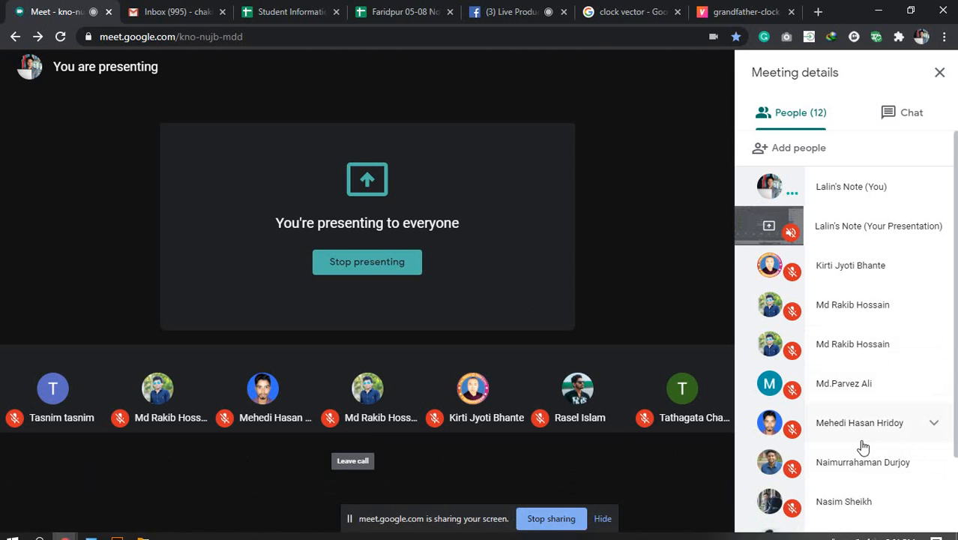
scroll(860, 446, down, 2)
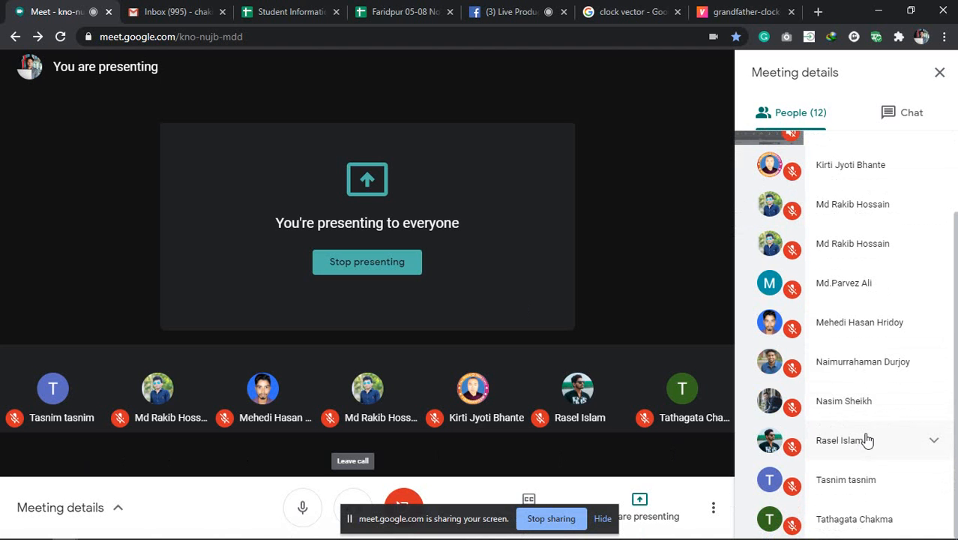
scroll(863, 436, up, 2)
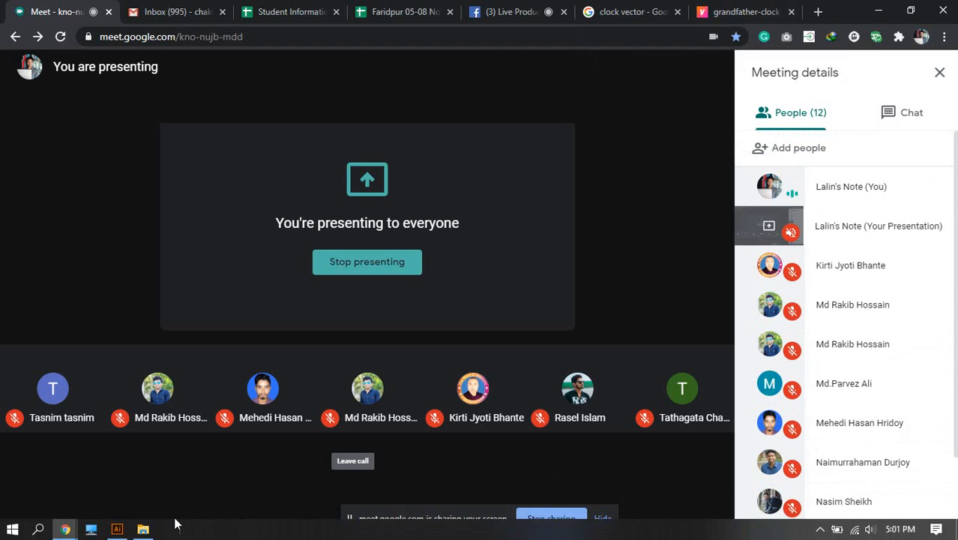
Switch to Illustrator and cancel the open Shear operation on the green square.
click(118, 529)
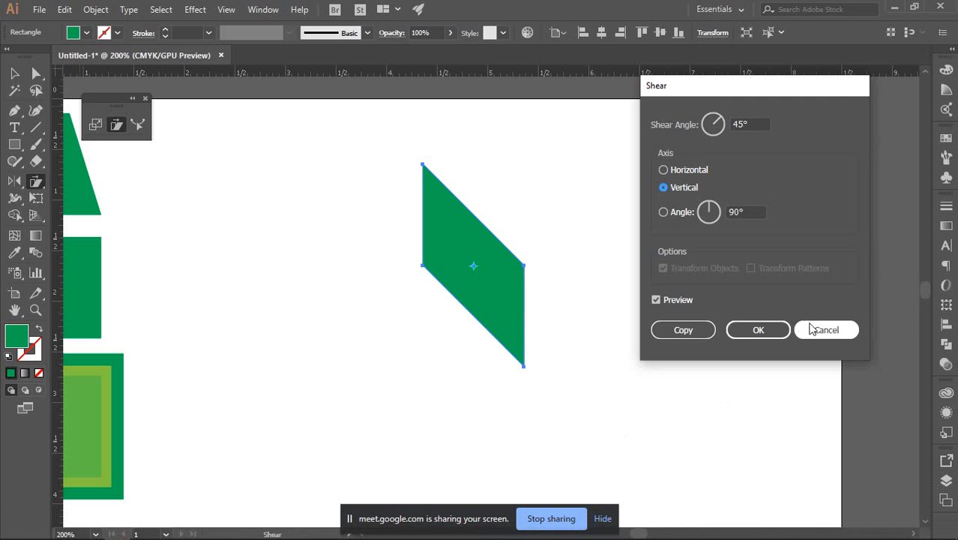
click(810, 330)
click(14, 75)
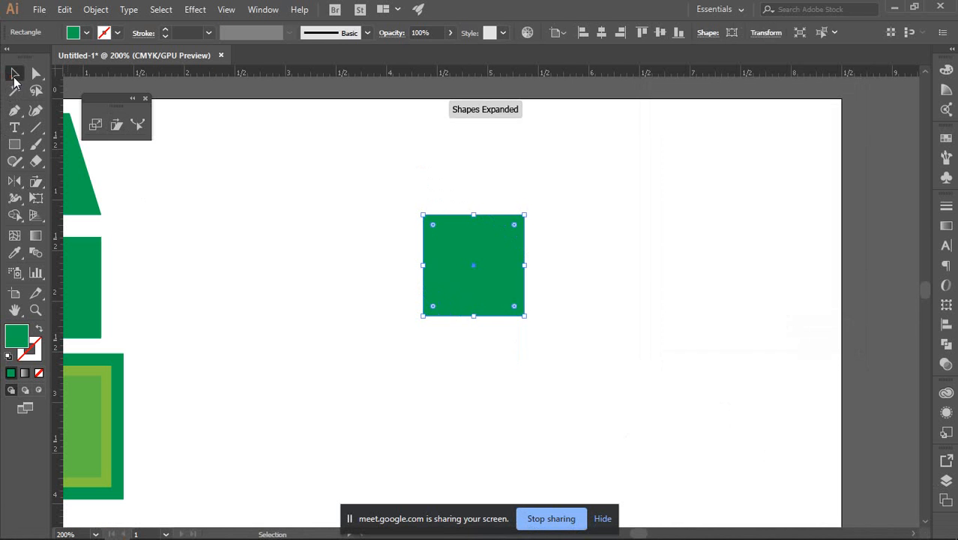
Select the green square and add two anchor points on its left edge with the Reshape tool.
click(643, 230)
click(461, 237)
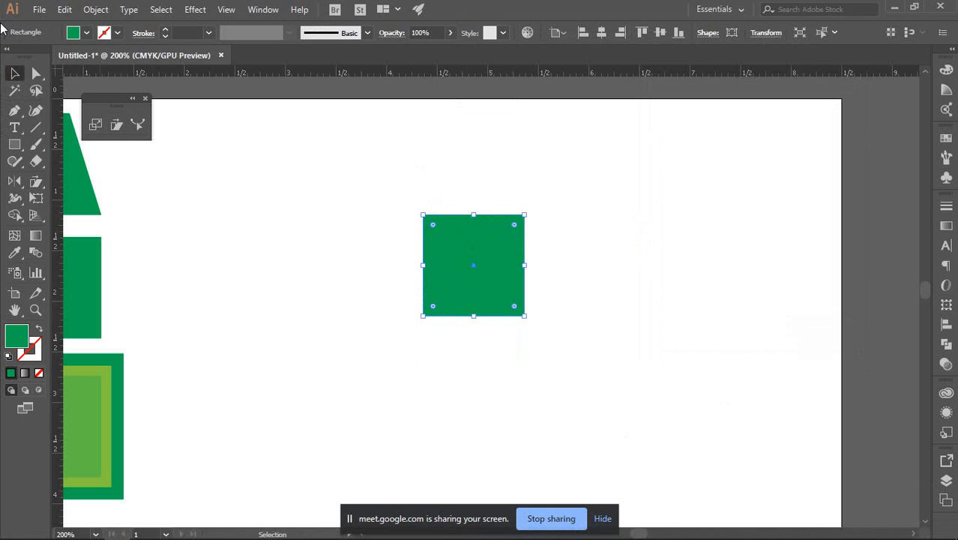
click(138, 125)
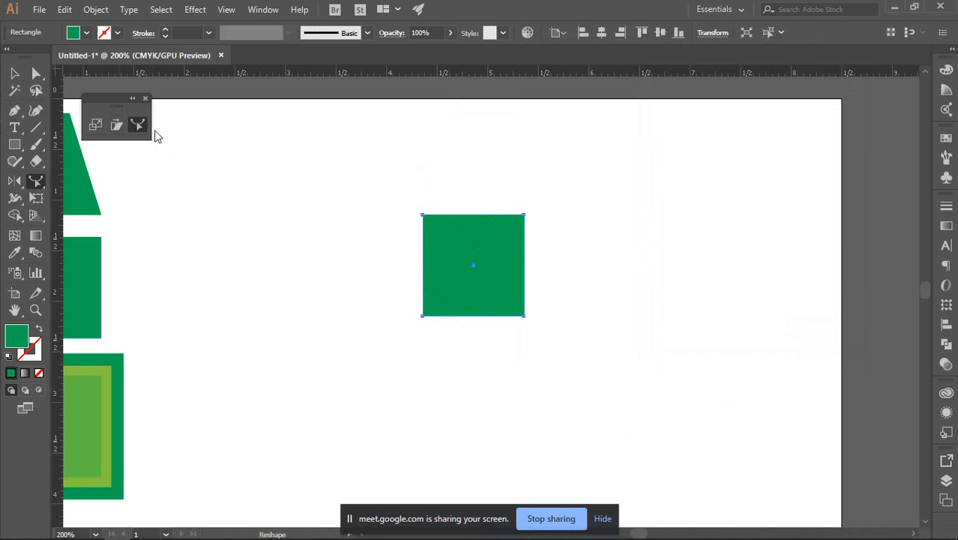
click(423, 279)
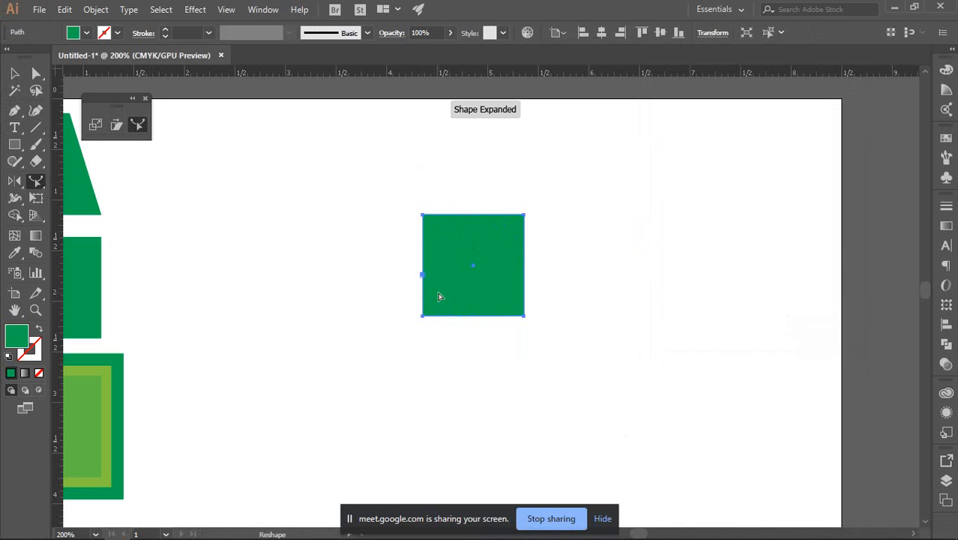
scroll(407, 269, up, 4)
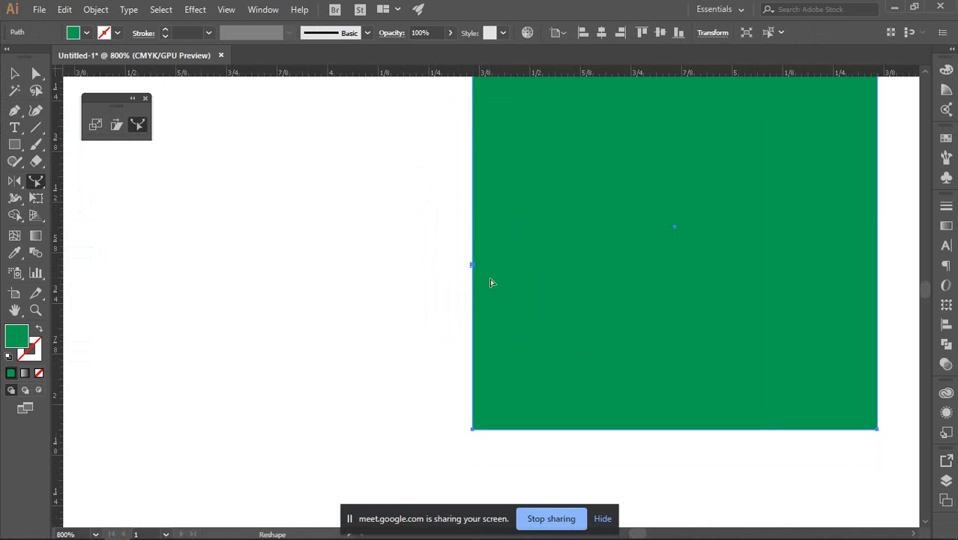
scroll(491, 282, down, 2)
drag(482, 230, 486, 248)
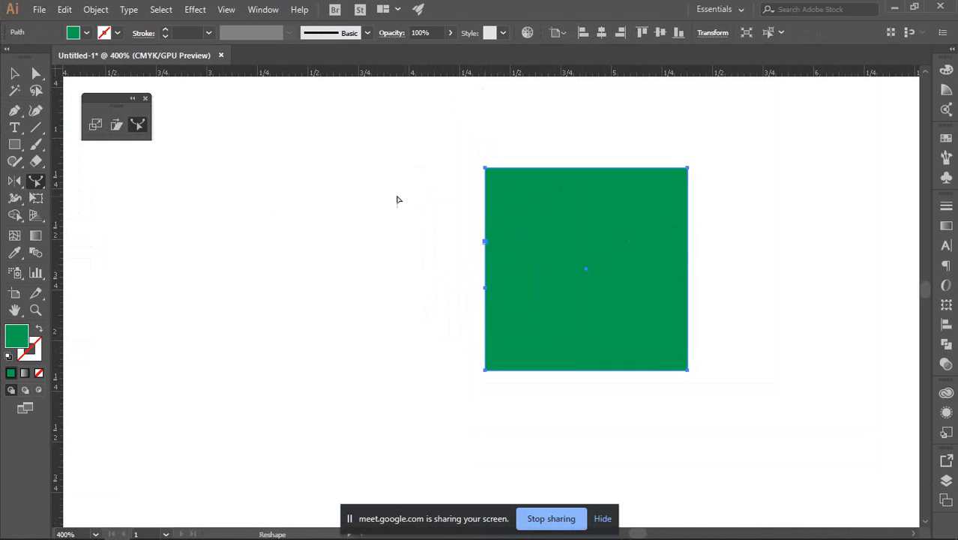
Pull the left edge's two added anchor points outward to about X 4.21, Y 1.47 in and X 4.32, Y 1.84 in, curving the edge.
key(a)
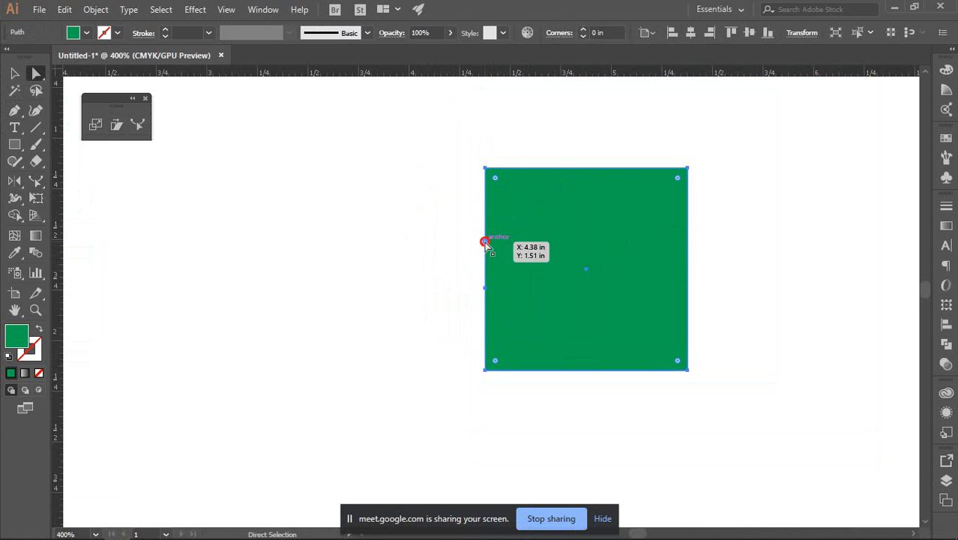
drag(485, 243, 452, 231)
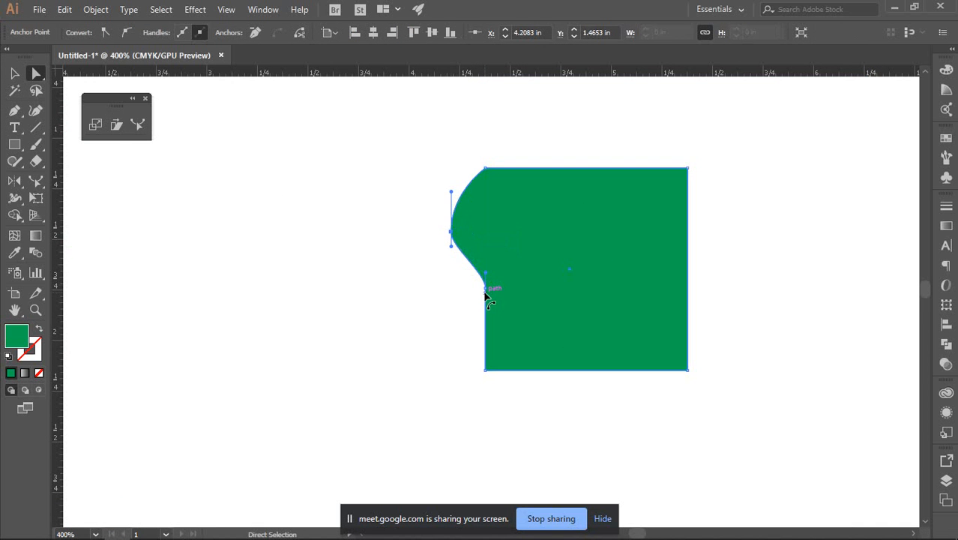
drag(486, 286, 473, 311)
scroll(467, 300, up, 2)
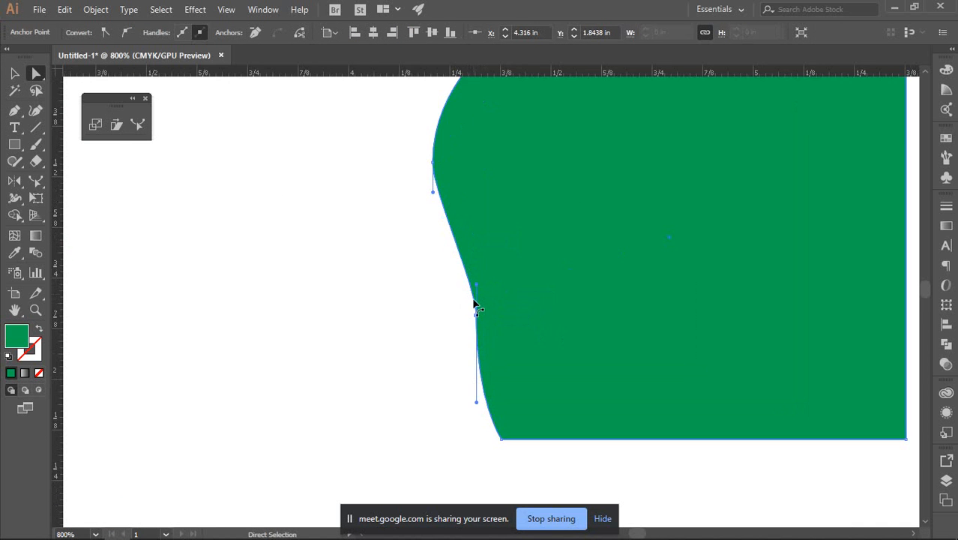
drag(477, 284, 514, 287)
scroll(456, 311, down, 3)
click(276, 243)
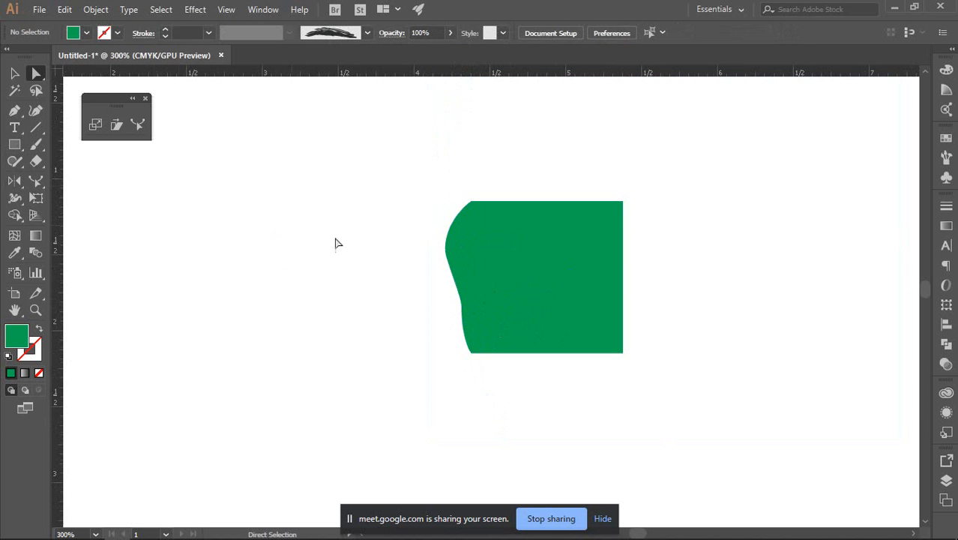
Add an anchor point near the middle of the green shape's right edge, at about X 5.38 in, Y 1.62 in.
drag(14, 111, 75, 131)
click(623, 271)
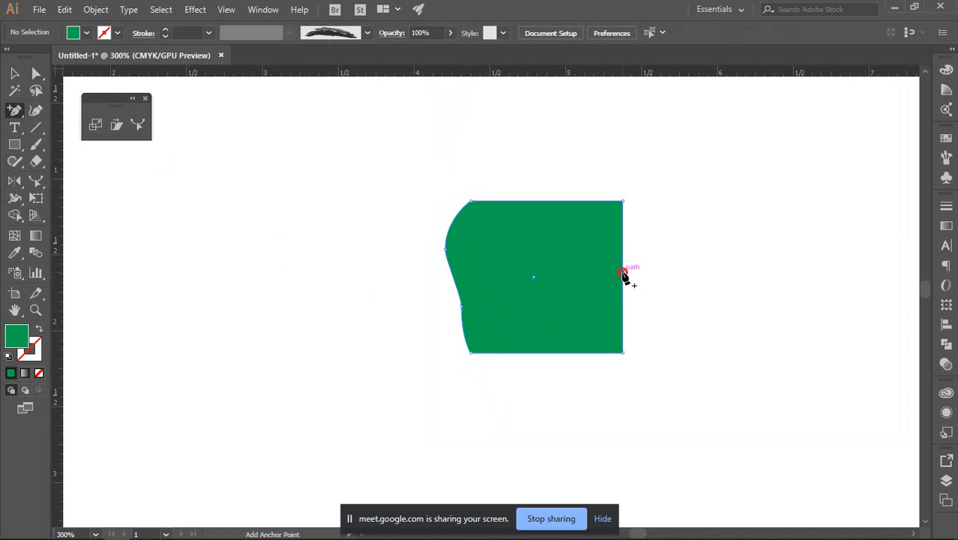
scroll(664, 328, up, 2)
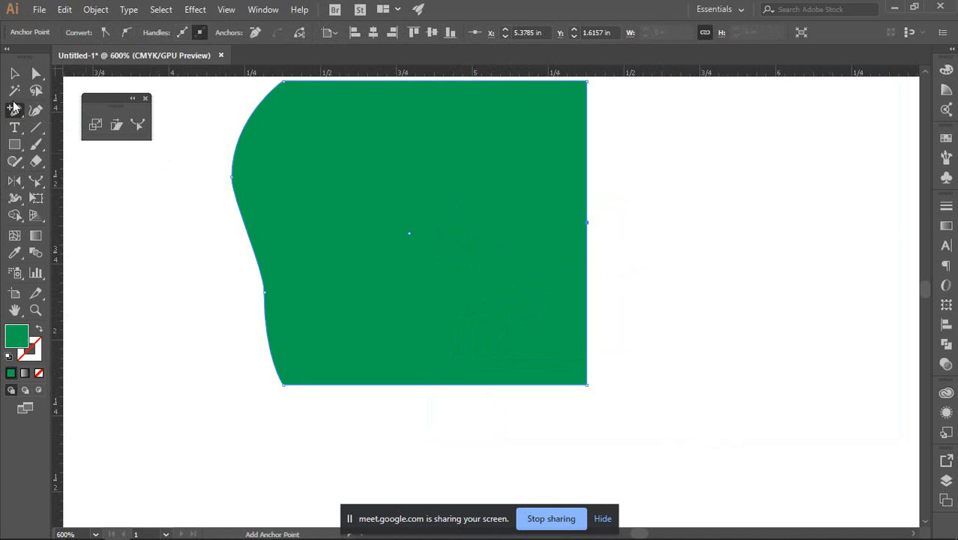
click(36, 73)
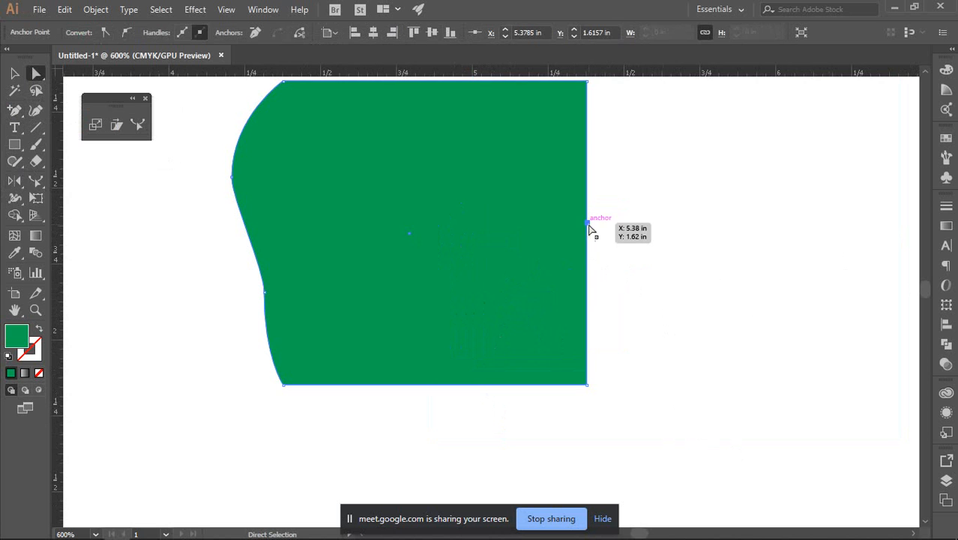
Give the right edge's anchor point curve handles with the Anchor Point tool and pull it outward to about X 5.64 in, Y 1.63 in.
click(16, 114)
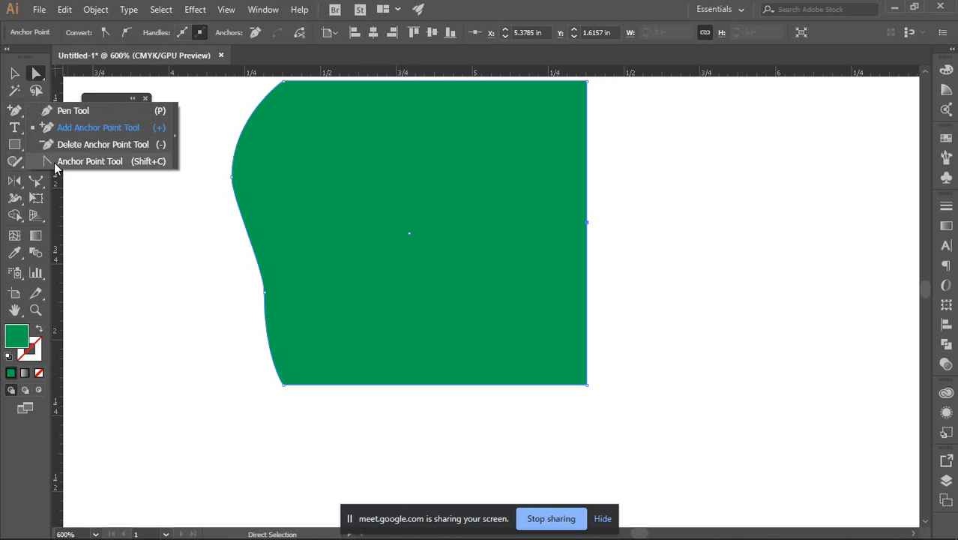
click(56, 164)
drag(587, 223, 589, 278)
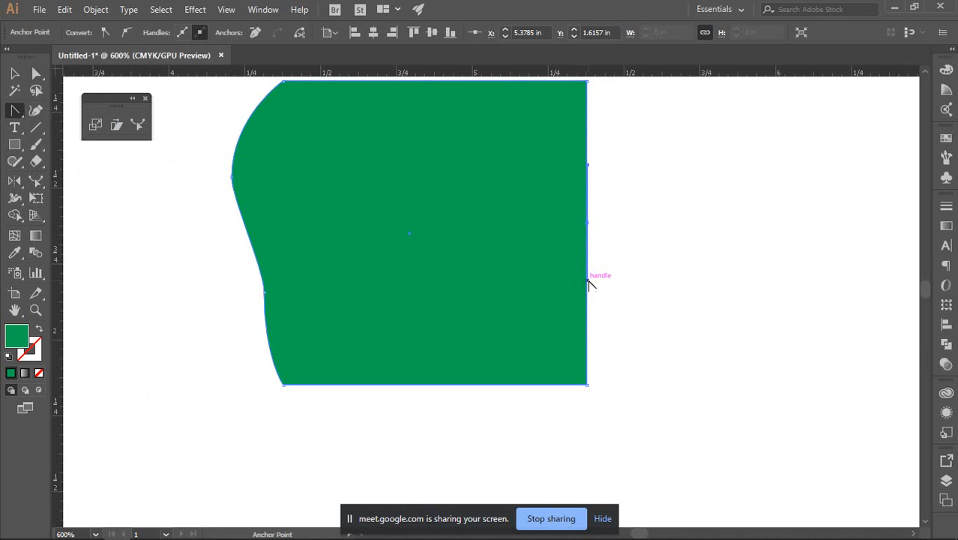
click(42, 73)
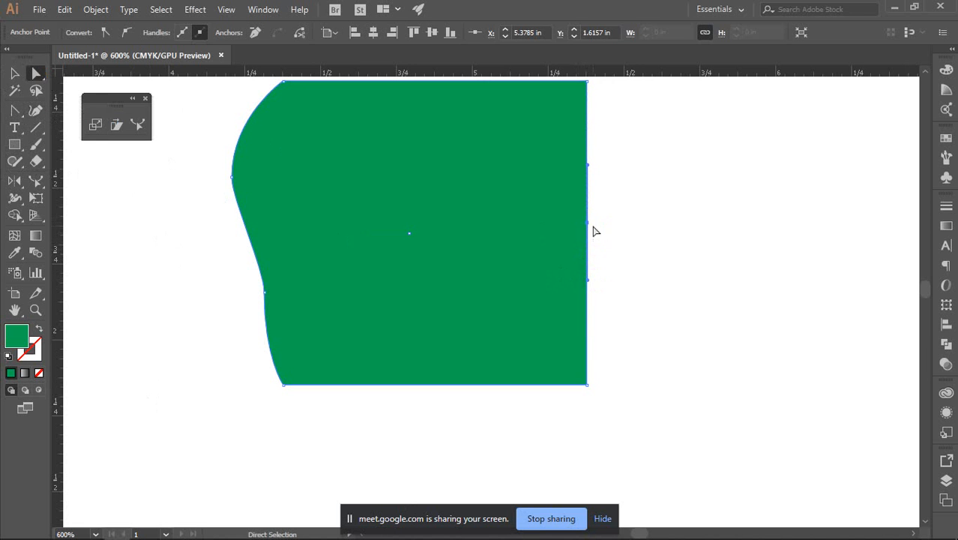
drag(589, 226, 666, 227)
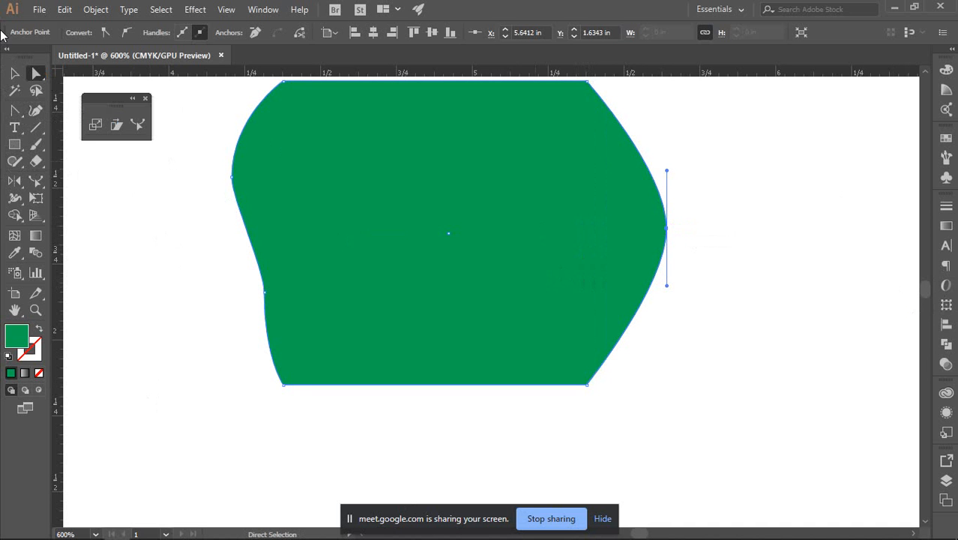
click(15, 112)
click(176, 279)
scroll(711, 382, up, 2)
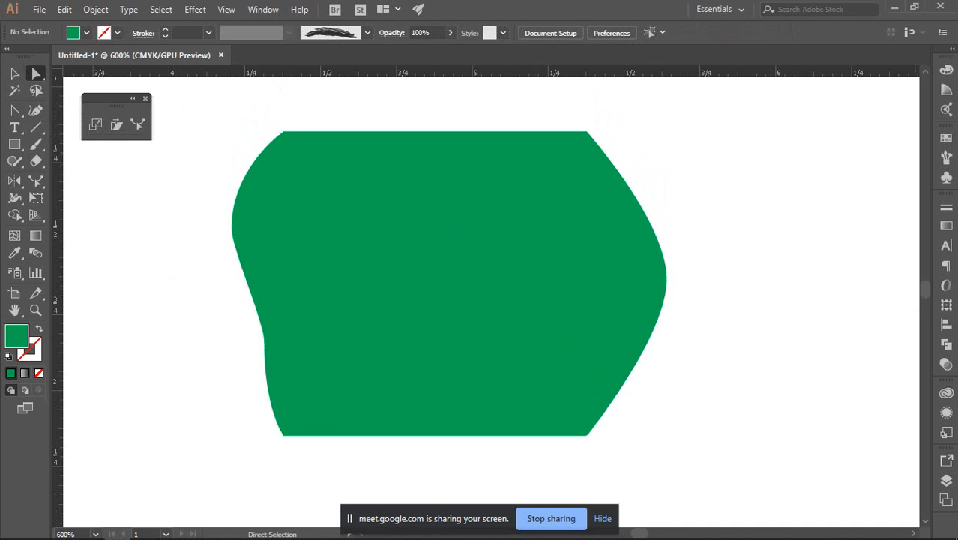
Delete the reshaped green shape and close the floating panel of Scale, Shear and Reshape tools.
click(13, 72)
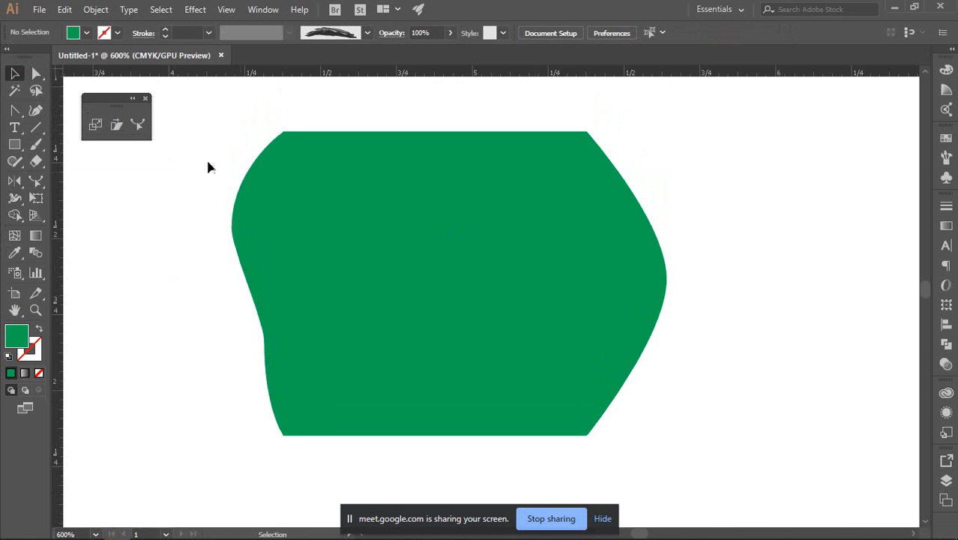
click(448, 264)
key(Delete)
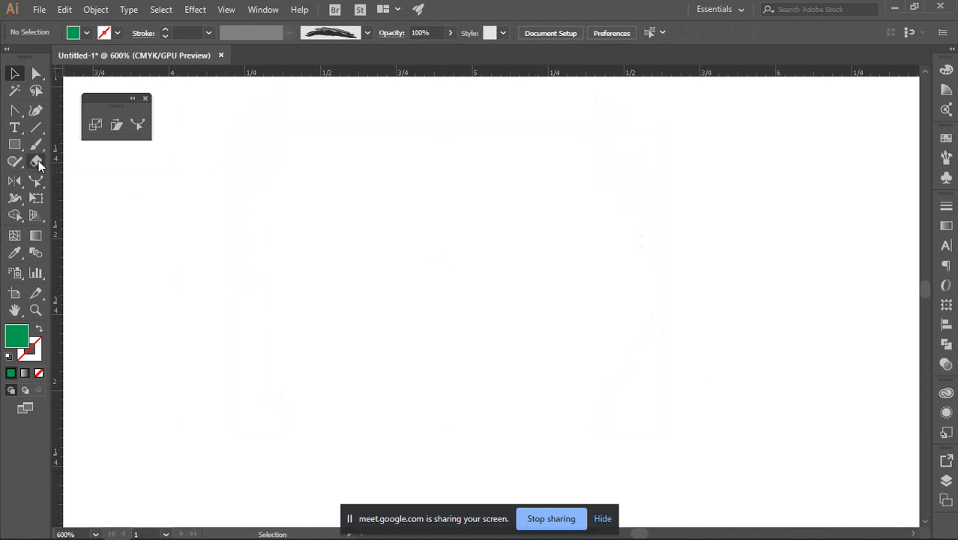
click(144, 99)
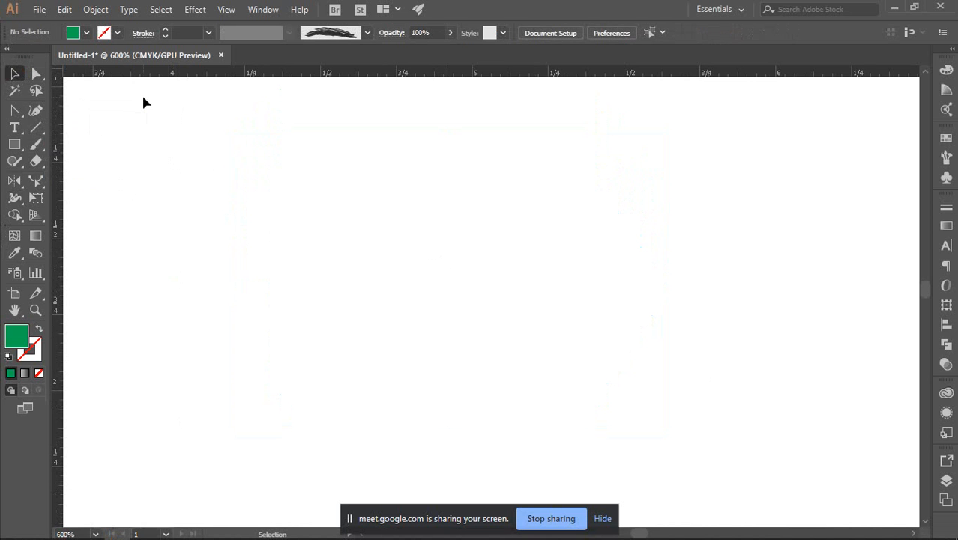
click(36, 182)
click(94, 180)
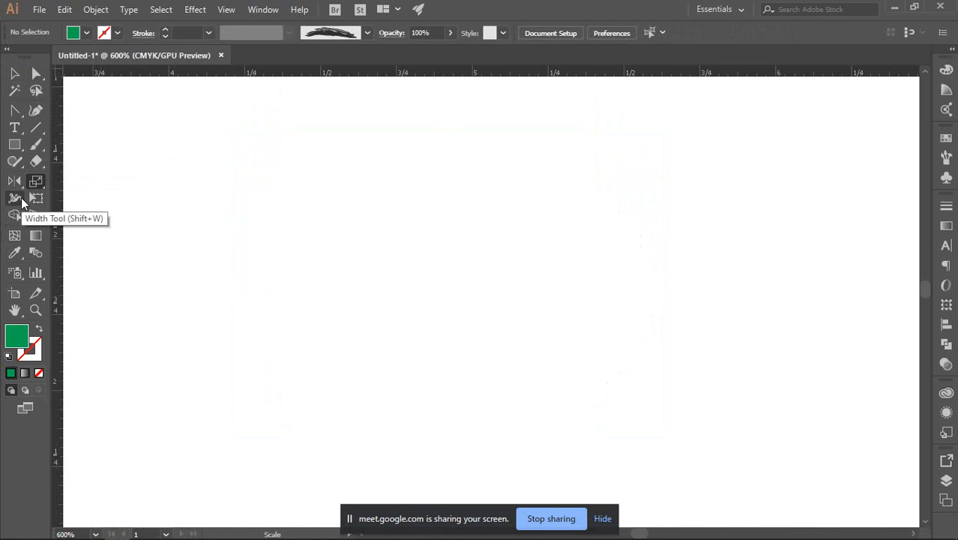
click(14, 198)
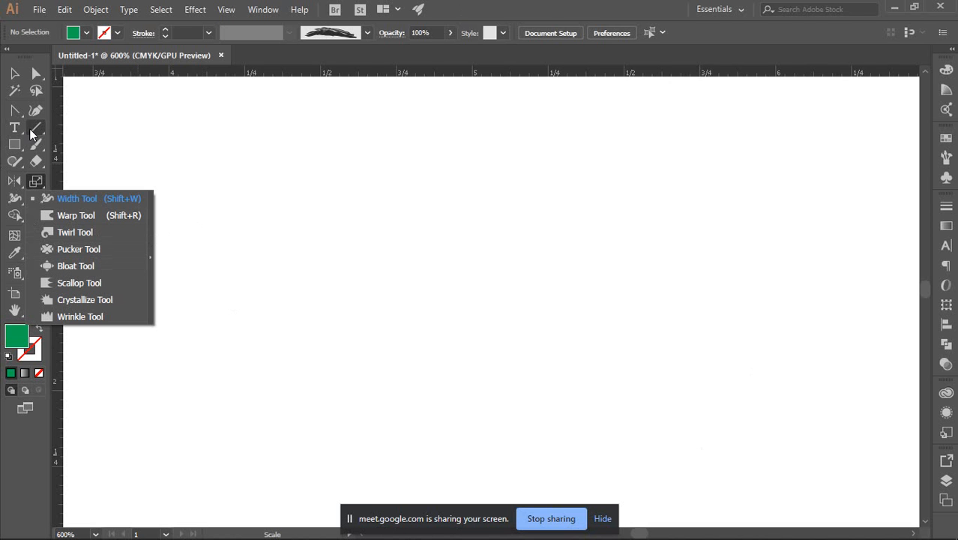
click(15, 75)
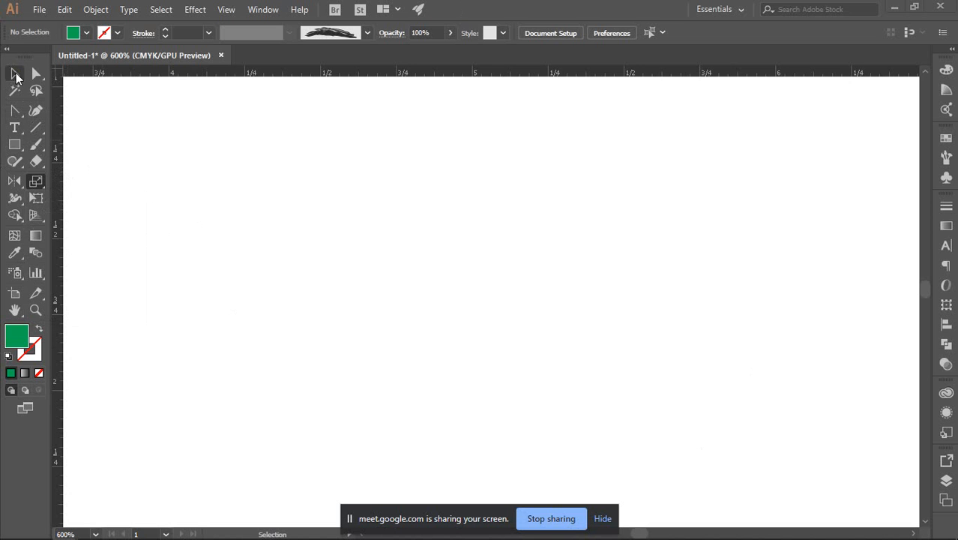
click(14, 74)
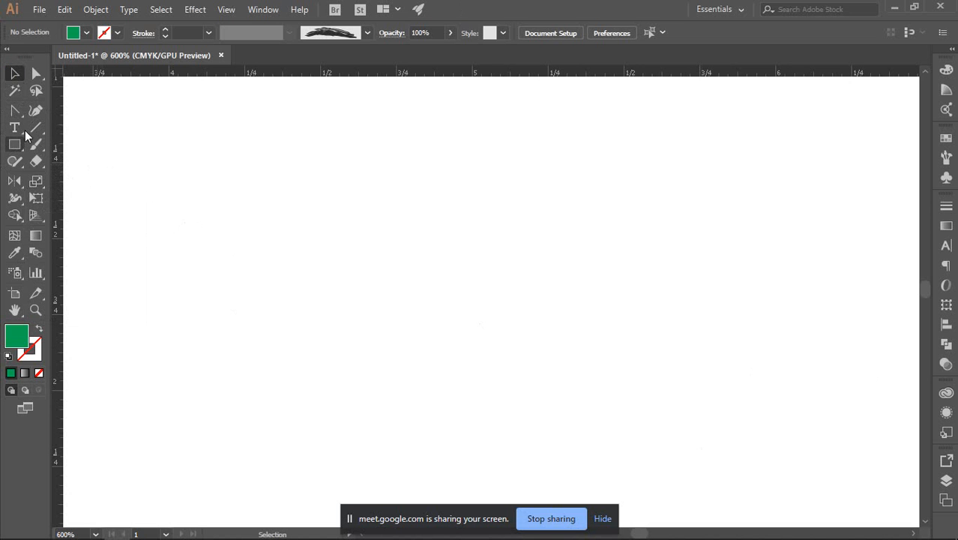
Draw a straight horizontal line with the Pen tool, using the default 1 pt black stroke and no fill.
drag(15, 111, 71, 109)
click(267, 202)
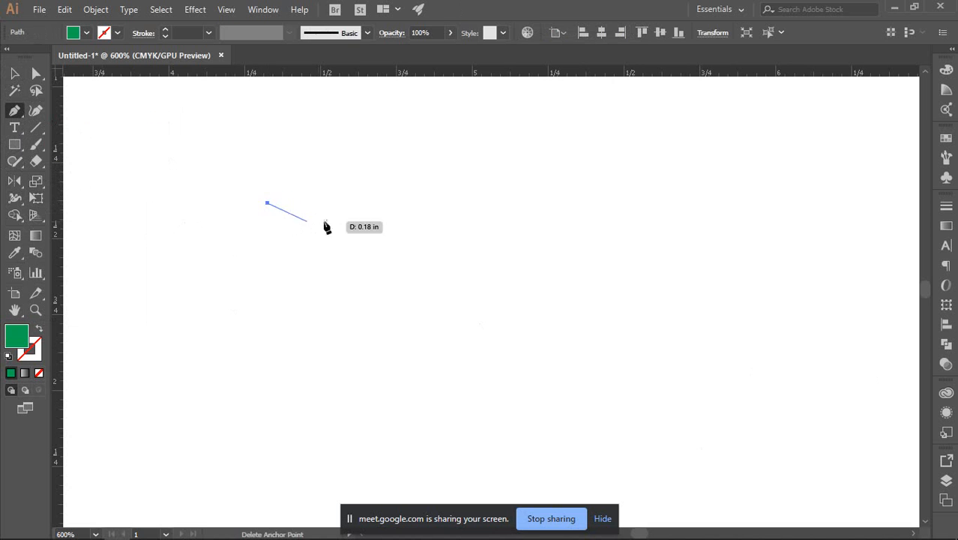
click(672, 202)
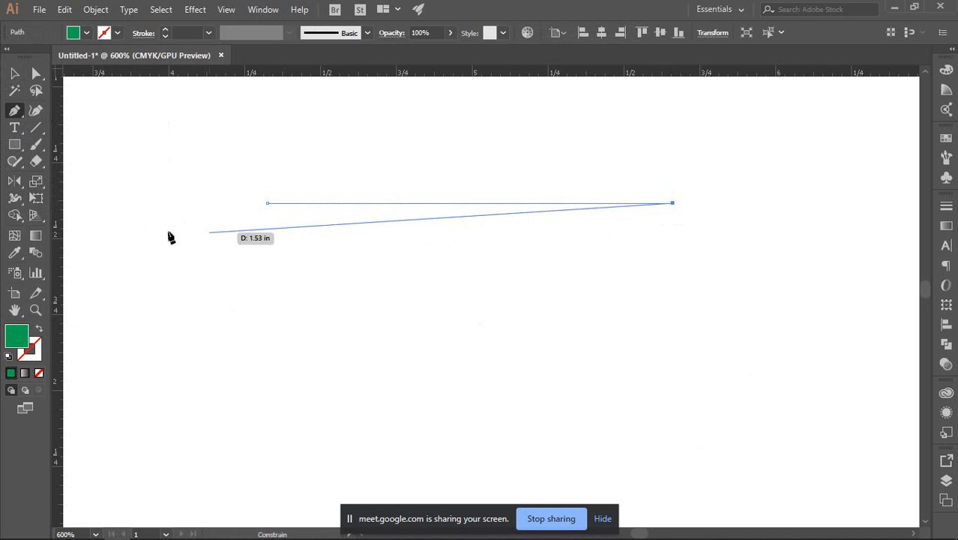
key(d)
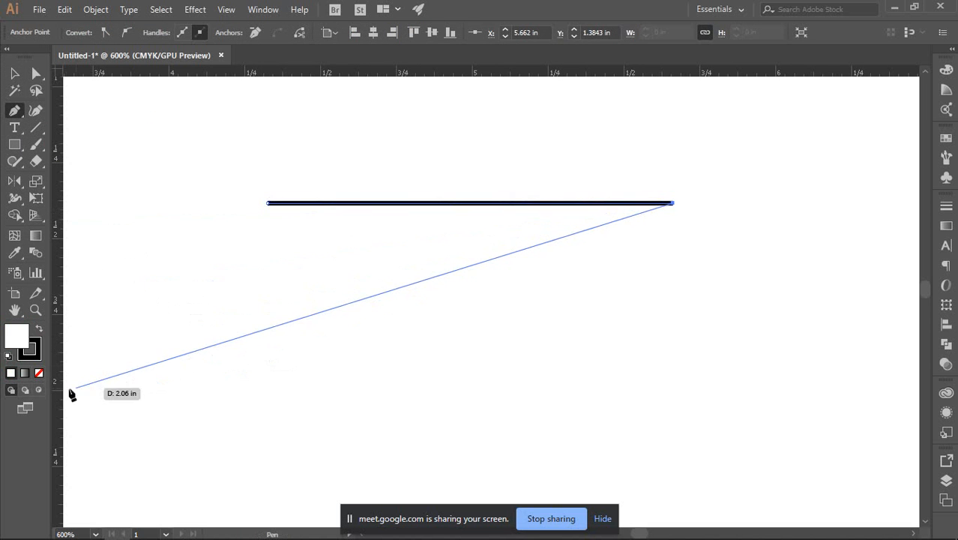
click(39, 373)
click(14, 72)
click(494, 295)
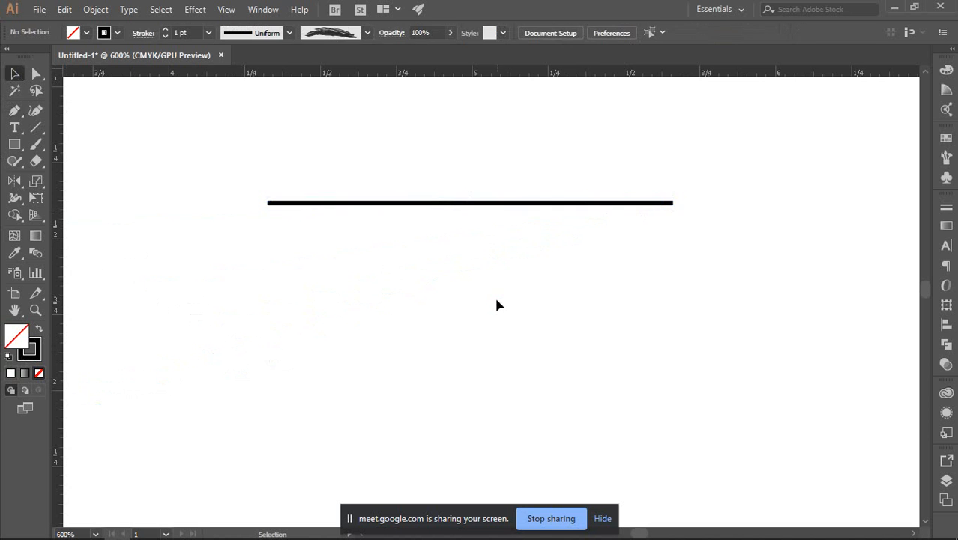
Shorten the black line from its right end to about 0.5 in long.
click(426, 203)
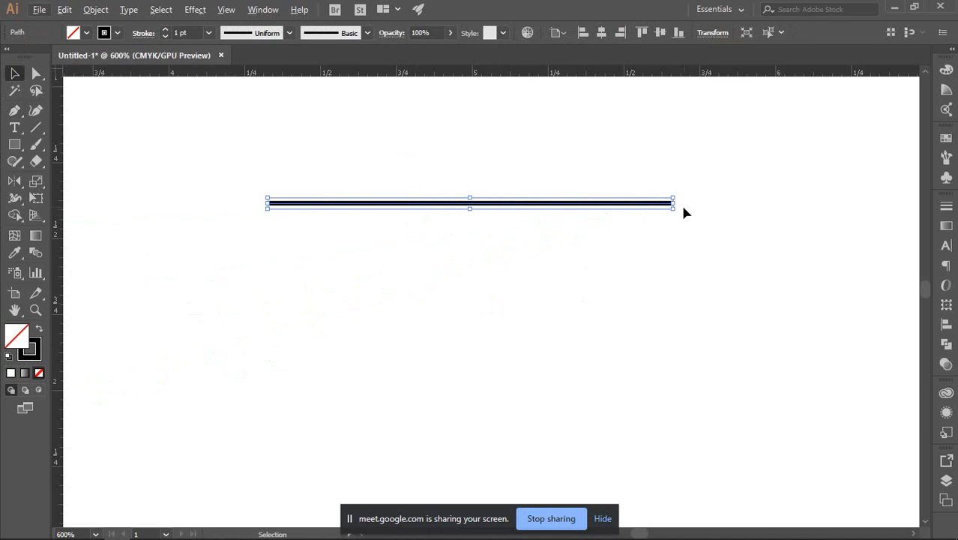
drag(673, 203, 419, 202)
click(400, 245)
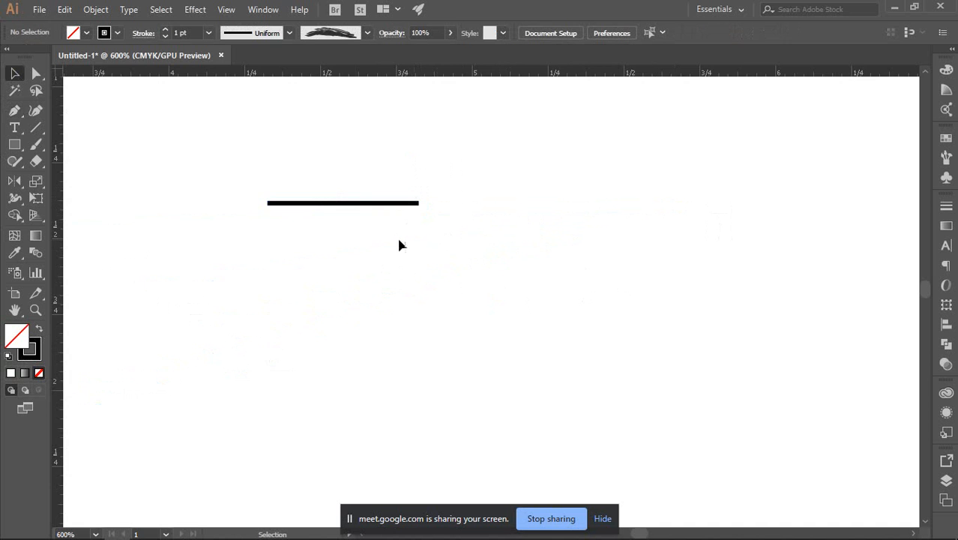
Try flaring the black line's left end with the Width tool and pinching it about a third of the way along, and undo both changes.
drag(364, 240, 497, 280)
scroll(477, 261, up, 4)
click(493, 228)
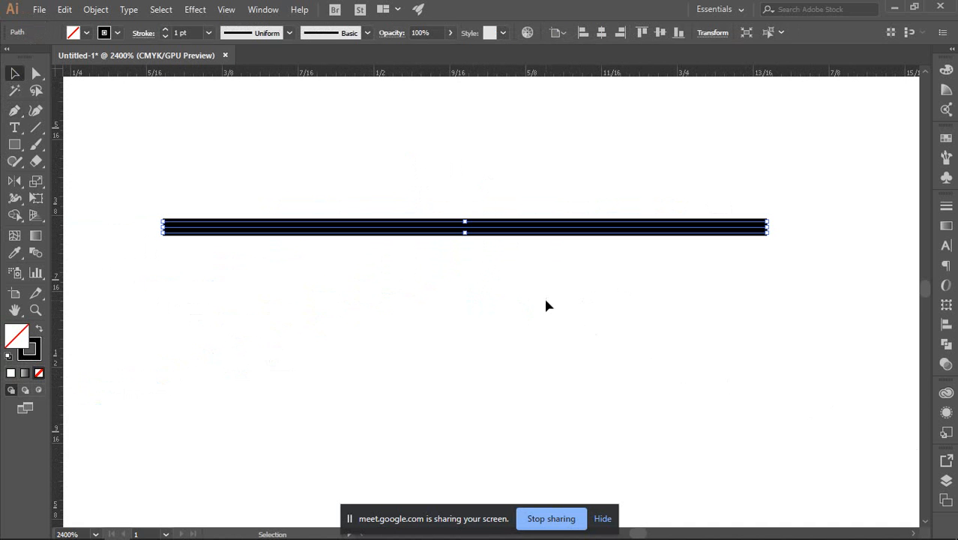
click(13, 197)
click(42, 199)
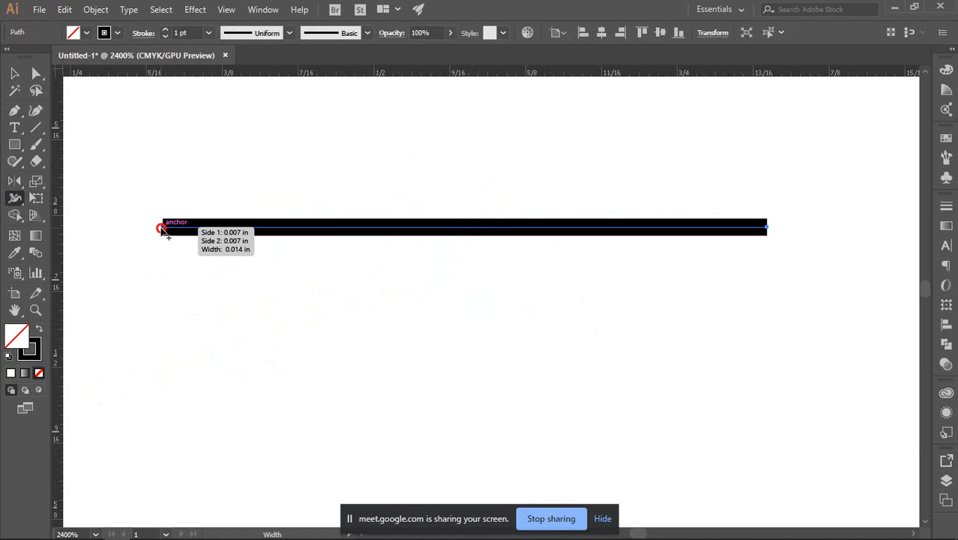
drag(165, 230, 162, 352)
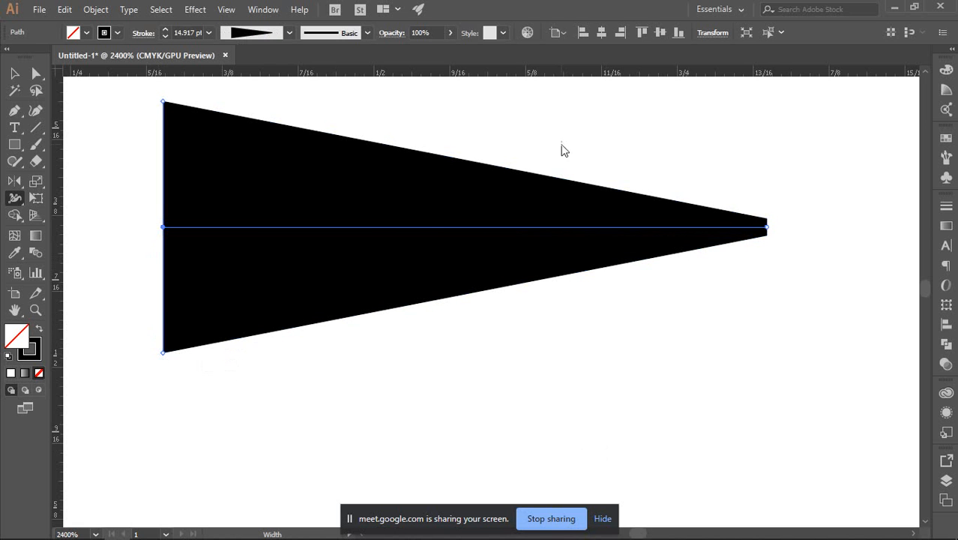
drag(372, 150, 372, 193)
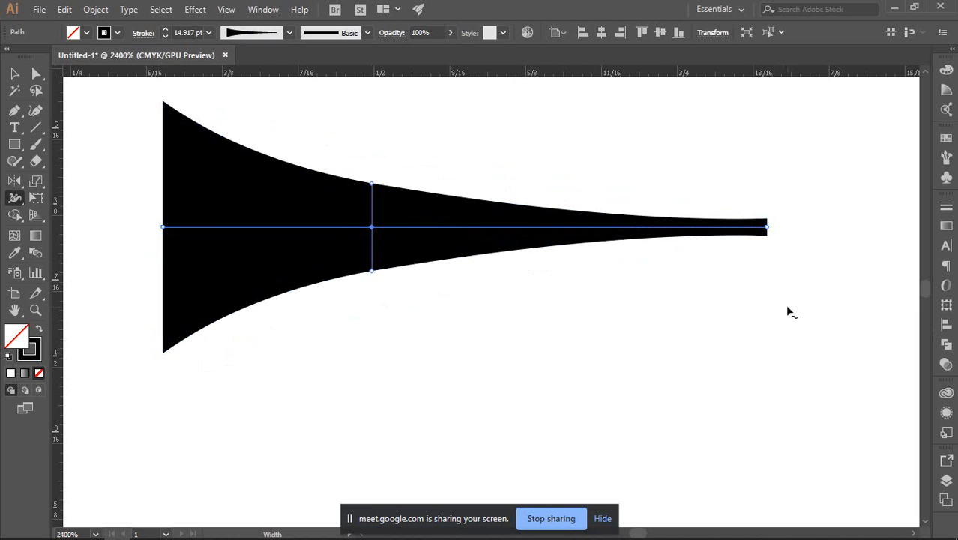
key(ctrl+z)
key(ctrl+z)
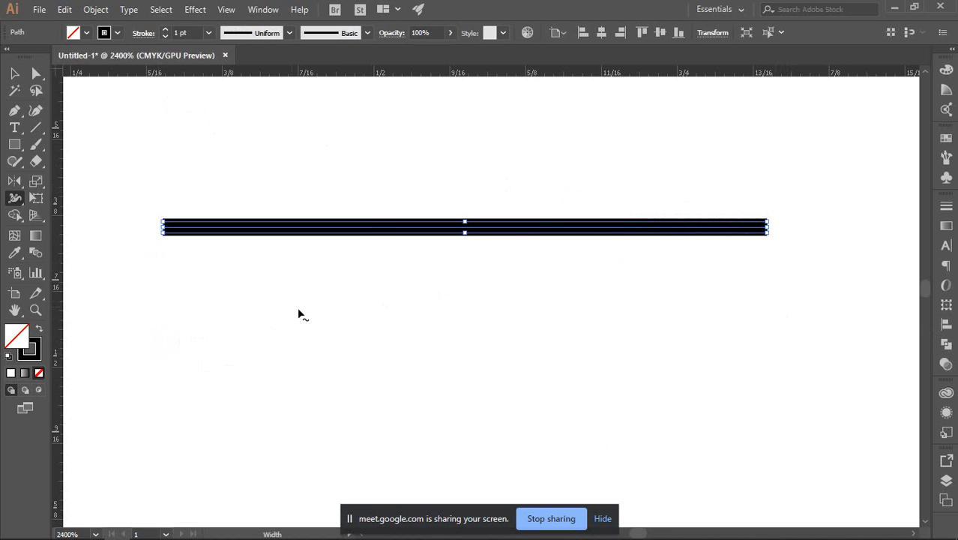
Widen the line's left end symmetrically with the Width tool to a maximum stroke of about 14 pt.
click(15, 198)
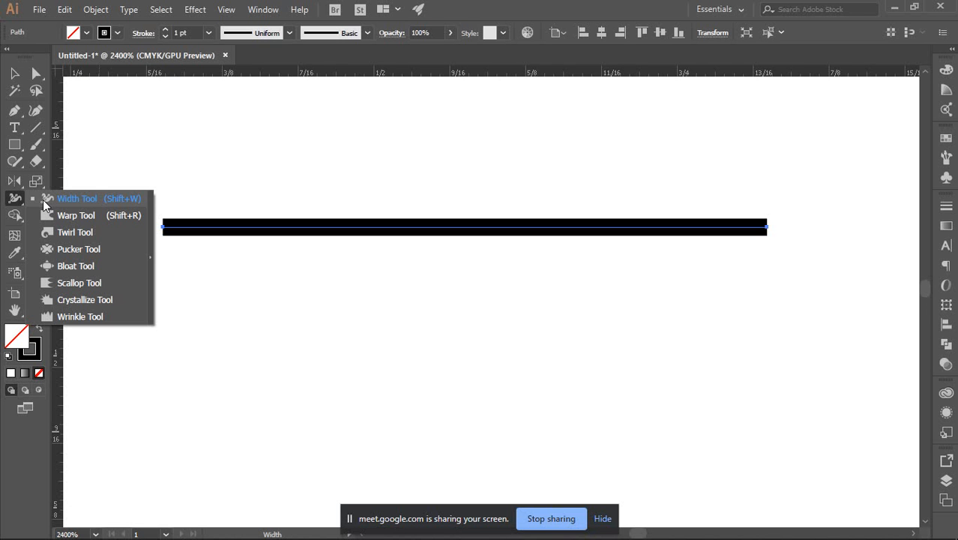
click(45, 199)
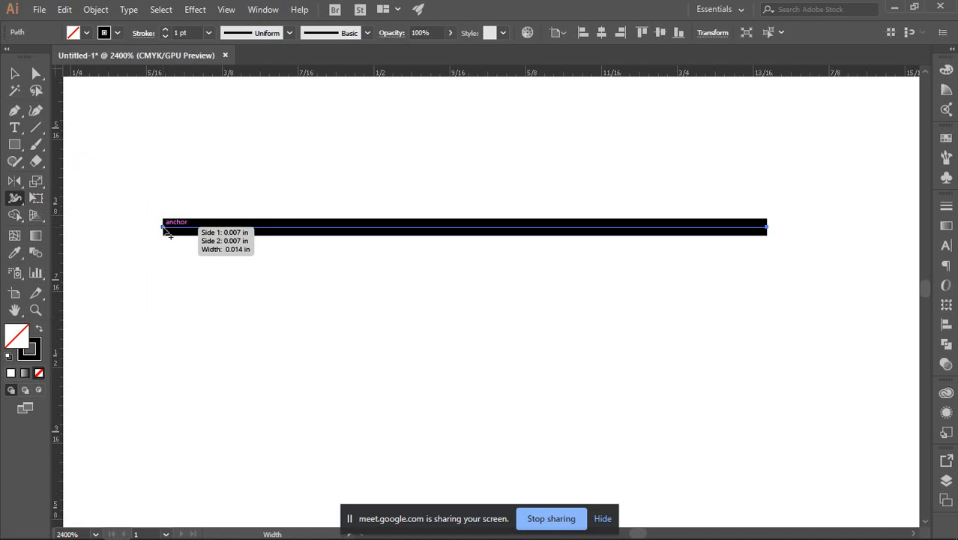
drag(167, 231, 168, 264)
mouse_move(172, 301)
mouse_down()
mouse_move(166, 263)
mouse_move(168, 383)
mouse_move(169, 311)
mouse_move(230, 292)
mouse_move(165, 317)
mouse_move(167, 329)
mouse_move(163, 302)
mouse_move(171, 300)
mouse_move(186, 216)
mouse_move(148, 309)
mouse_move(145, 273)
mouse_move(161, 263)
mouse_move(162, 290)
mouse_move(168, 277)
mouse_up()
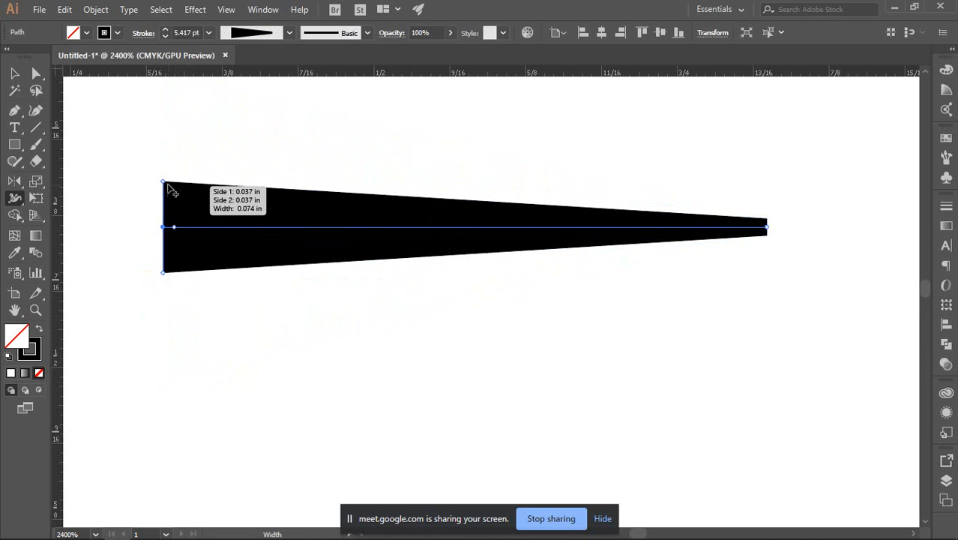
drag(164, 186, 162, 109)
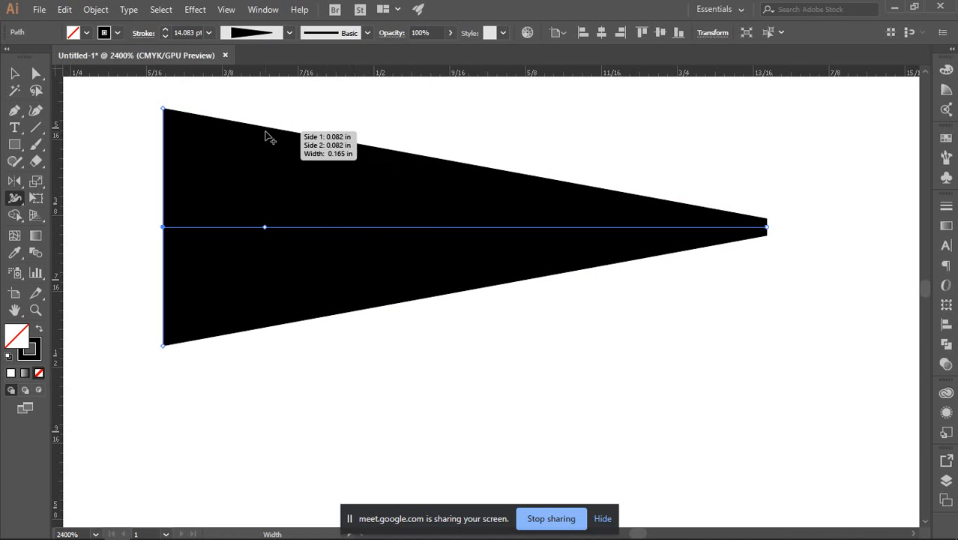
Add a narrow width point and a bulge about 0.135 in wide beyond the flared left end, and slide both points closer to that end.
drag(273, 135, 272, 188)
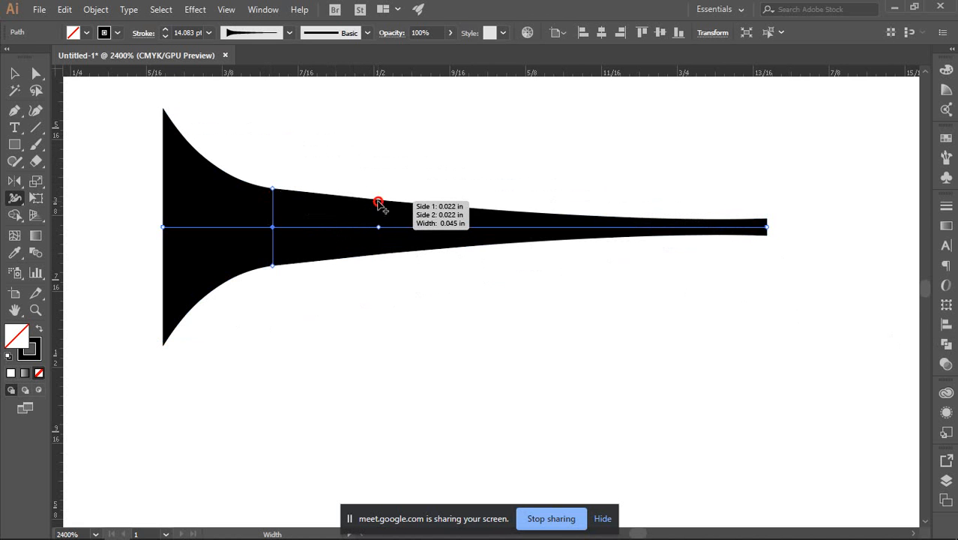
mouse_move(379, 203)
mouse_down()
mouse_move(380, 214)
mouse_move(381, 143)
mouse_move(360, 145)
mouse_move(377, 144)
mouse_up()
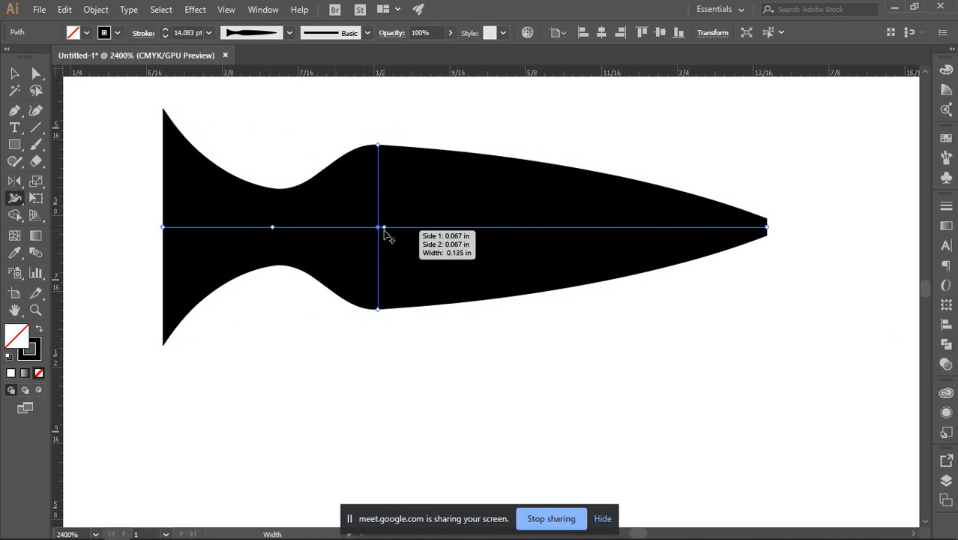
drag(380, 228, 203, 227)
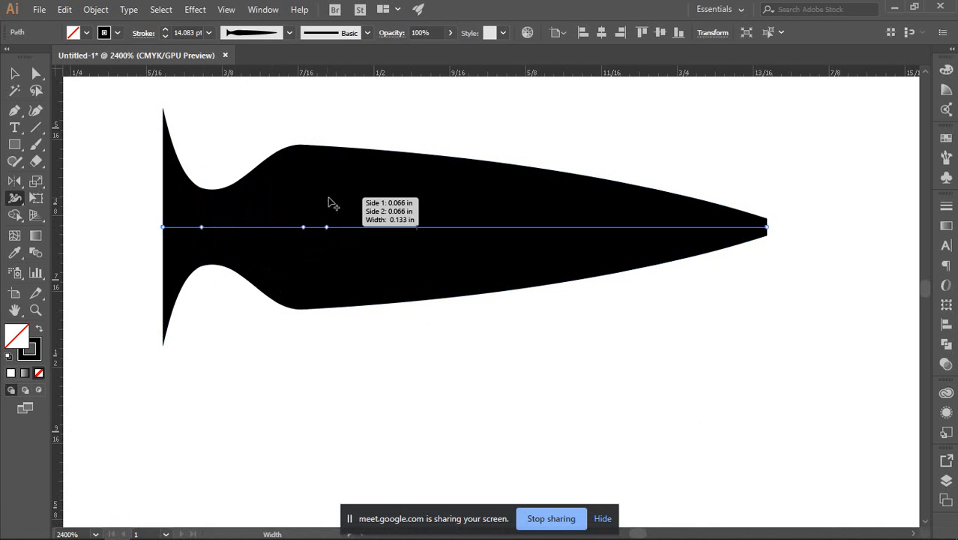
drag(303, 227, 252, 227)
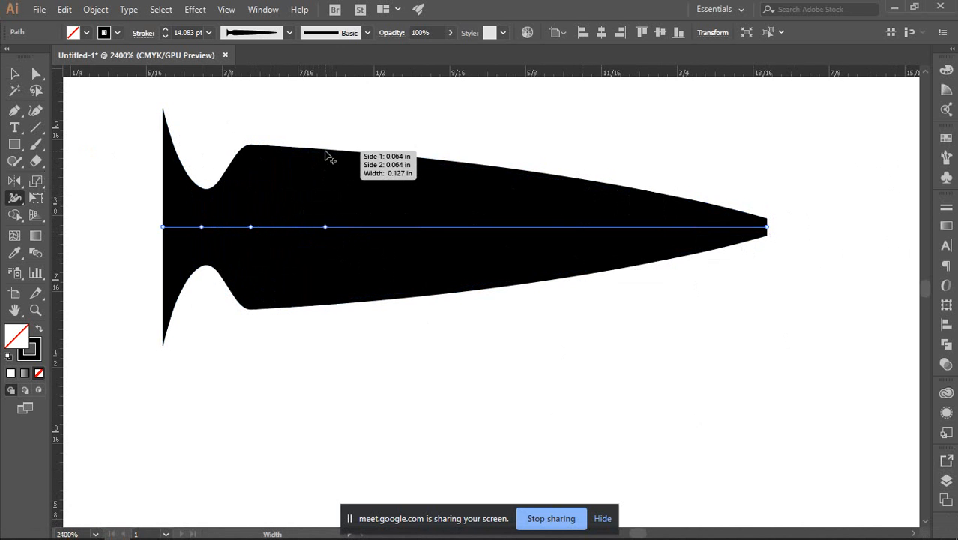
Shape three more slightly smaller bulges separated by narrow pinches along the line's left half, sliding their width points close together.
mouse_move(330, 151)
mouse_down()
mouse_move(331, 208)
mouse_move(272, 227)
mouse_up()
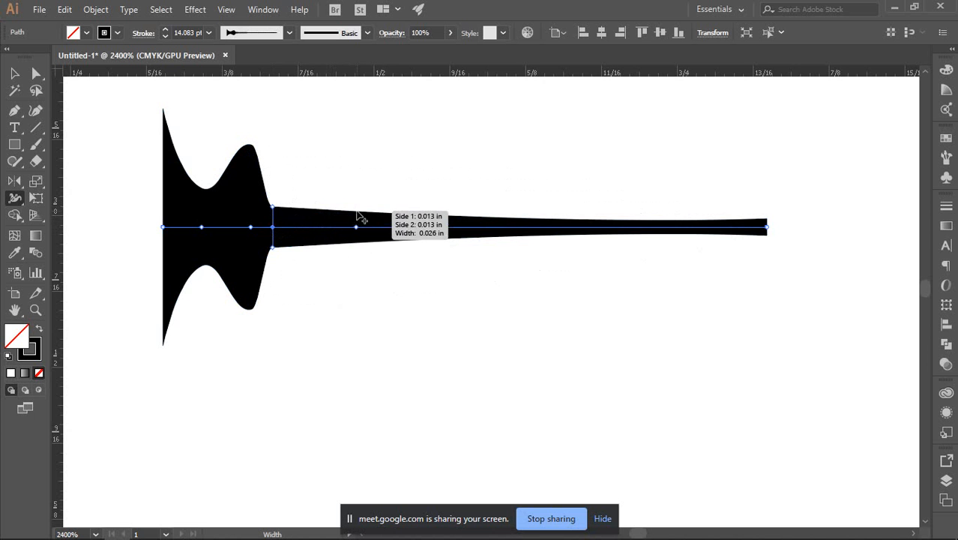
mouse_move(359, 216)
mouse_down()
mouse_move(350, 139)
mouse_move(402, 181)
mouse_move(407, 199)
mouse_up()
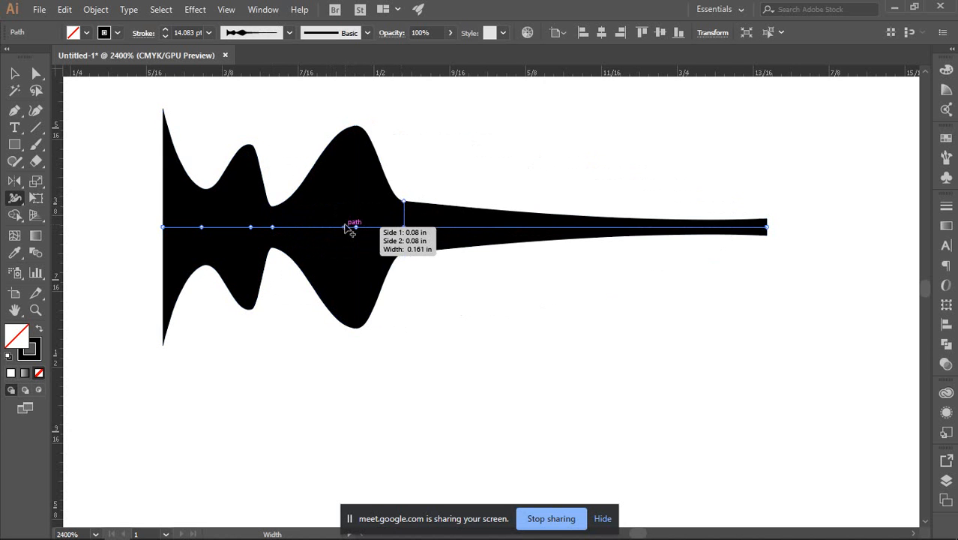
drag(357, 226, 303, 225)
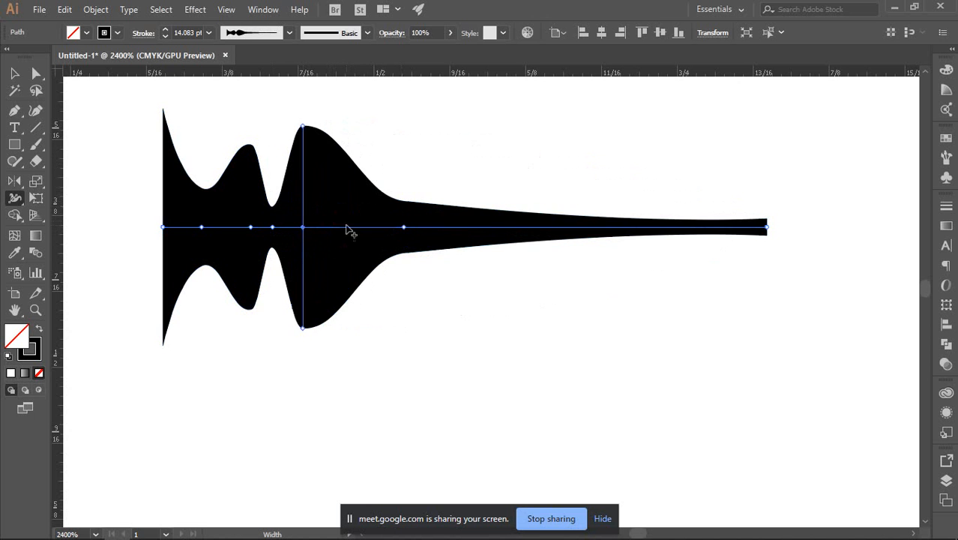
drag(404, 229, 326, 226)
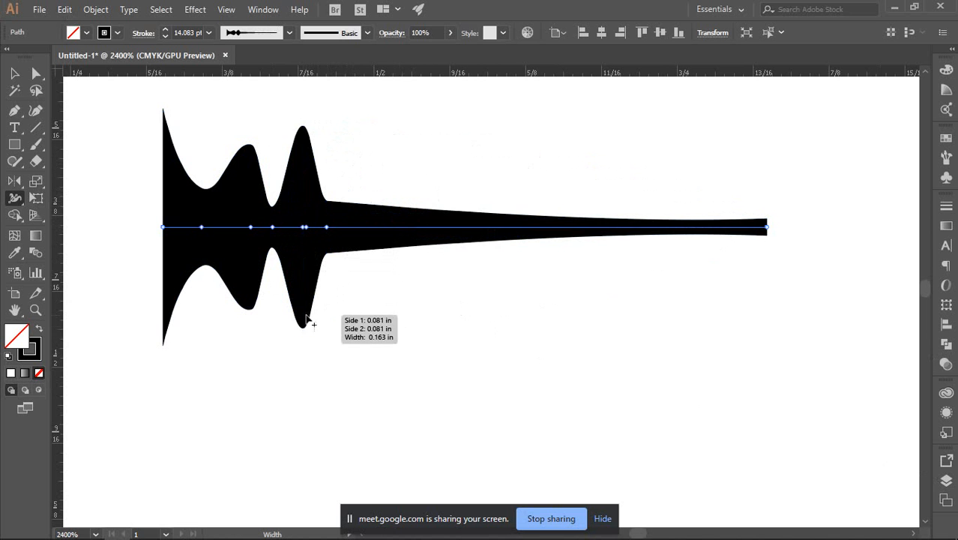
drag(303, 330, 299, 305)
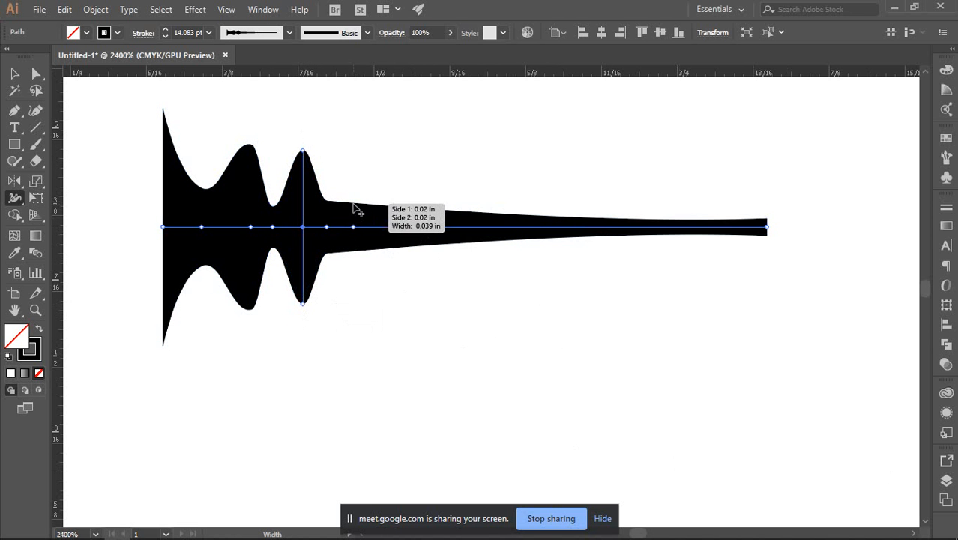
mouse_move(356, 205)
mouse_down()
mouse_move(354, 146)
mouse_move(347, 150)
mouse_move(390, 216)
mouse_move(345, 225)
mouse_move(370, 222)
mouse_move(363, 227)
mouse_move(394, 180)
mouse_move(392, 155)
mouse_move(387, 163)
mouse_move(412, 197)
mouse_move(413, 218)
mouse_move(387, 227)
mouse_move(408, 227)
mouse_move(399, 227)
mouse_up()
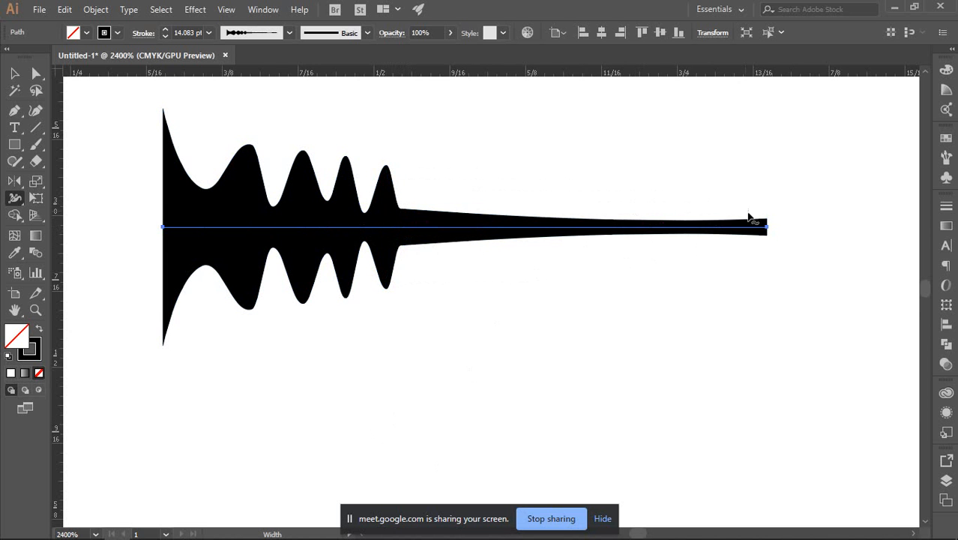
Flare the line's right end to about 0.163 in wide, carry an equal width point inward to form a broad body, and deselect.
drag(766, 225, 743, 145)
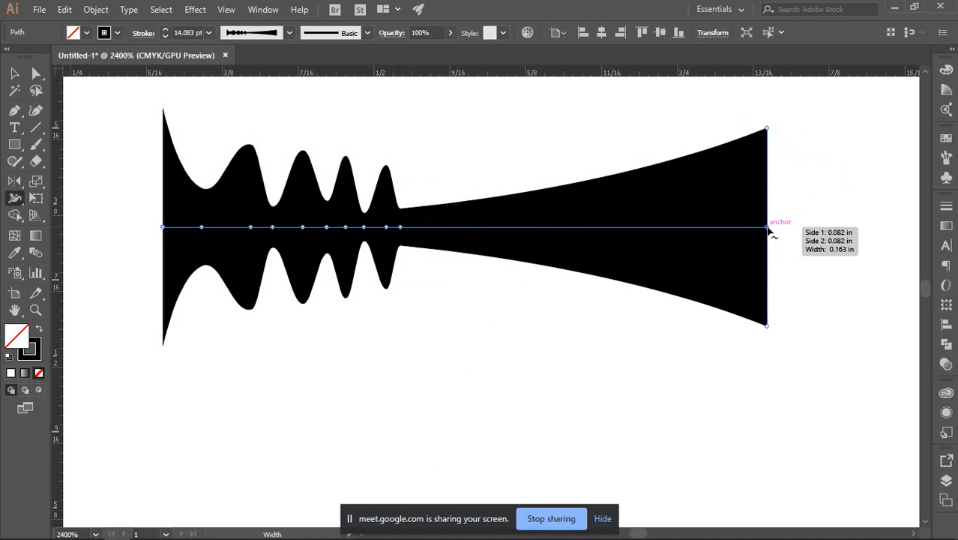
drag(766, 226, 608, 227)
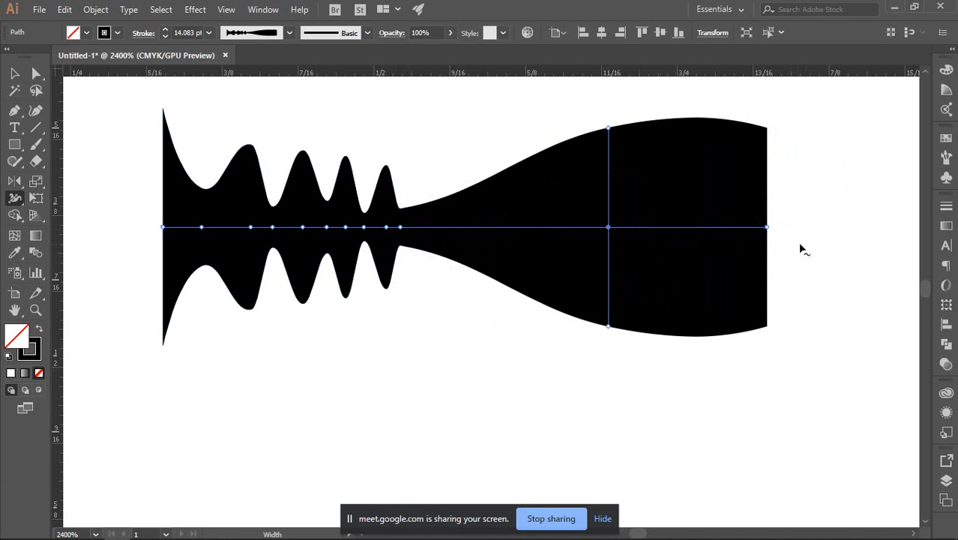
click(12, 72)
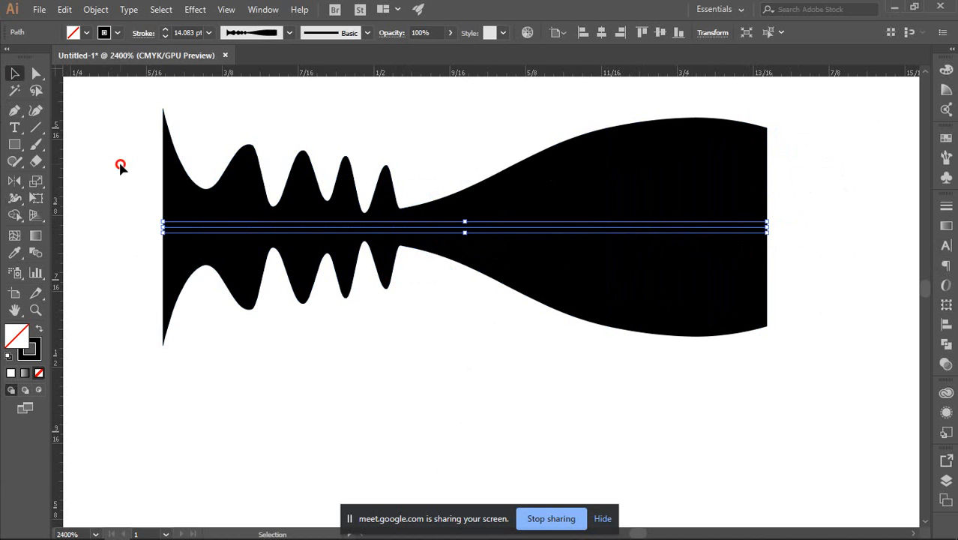
click(120, 166)
Try rotating the shaped line 90 degrees so its flared base stands at the bottom, and undo the rotation.
scroll(406, 351, down, 4)
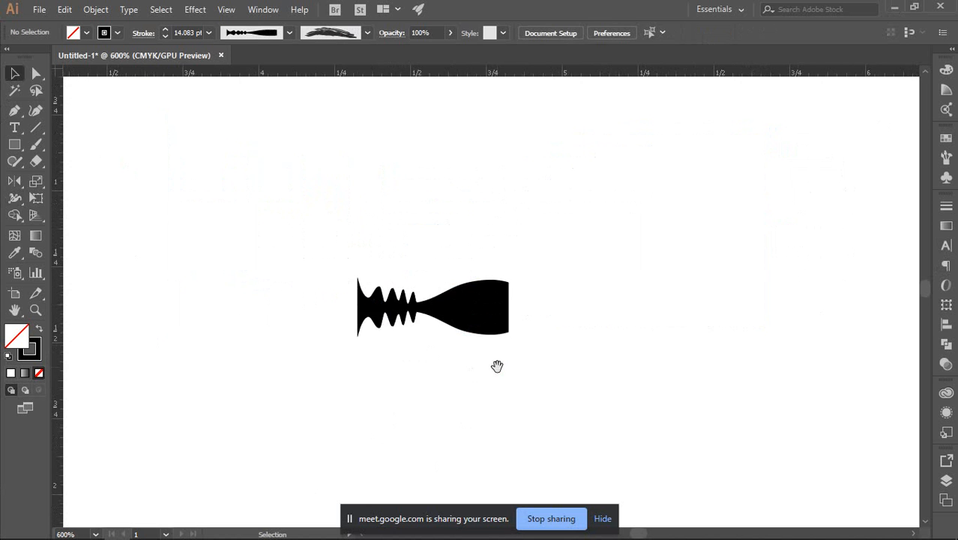
drag(497, 366, 551, 290)
scroll(530, 245, up, 1)
scroll(531, 251, up, 1)
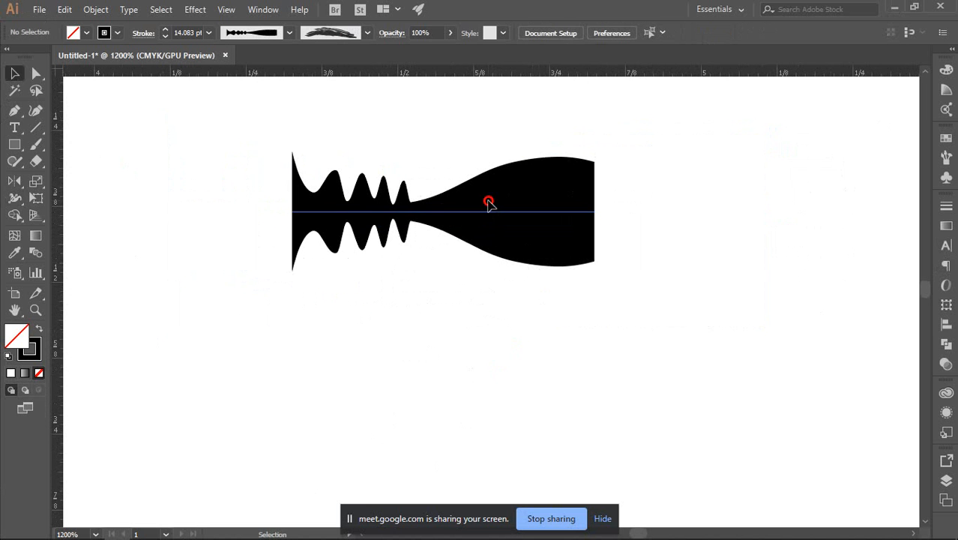
click(488, 203)
drag(601, 212, 455, 155)
click(613, 201)
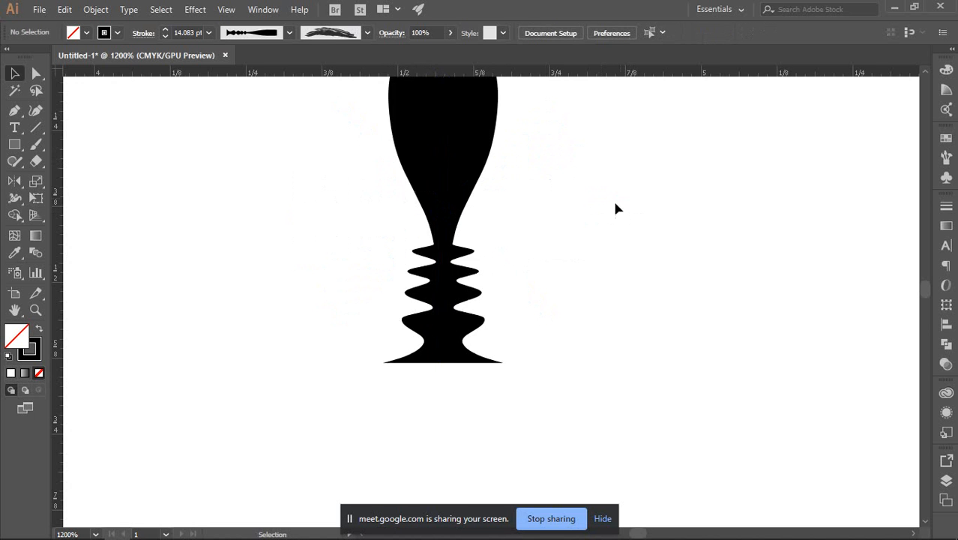
scroll(593, 218, down, 2)
key(ctrl+z)
click(690, 248)
scroll(574, 218, up, 2)
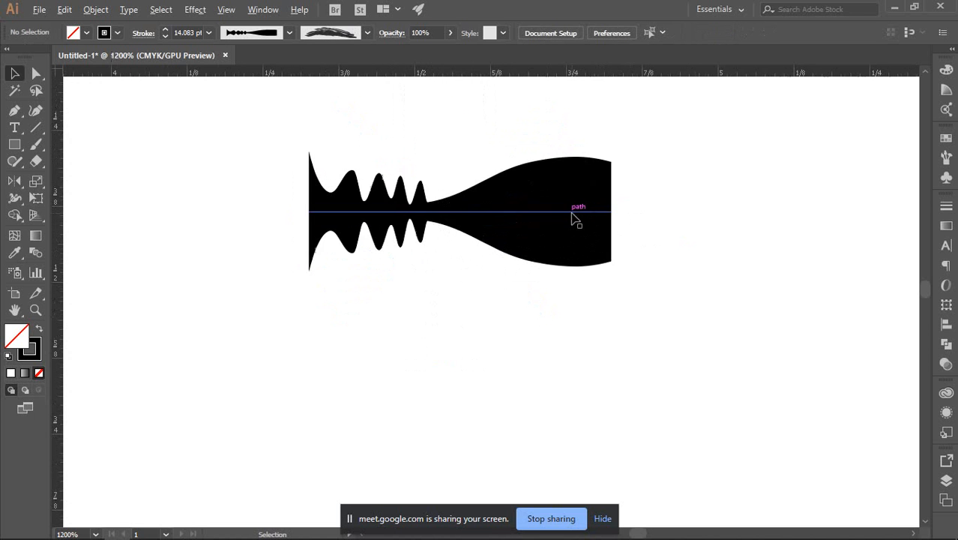
Select the shaped line and raise its stroke weight stepwise to 26 pt.
drag(634, 347, 538, 345)
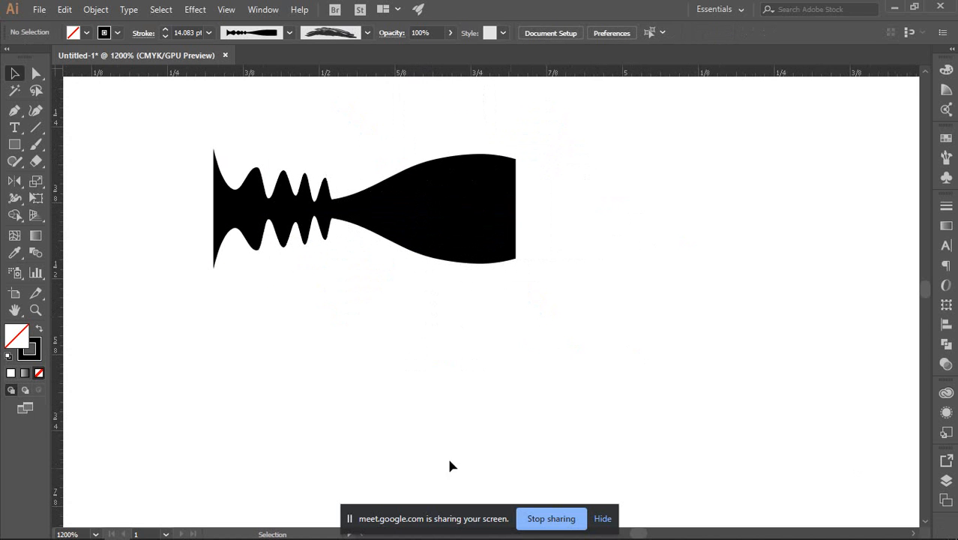
click(380, 210)
click(635, 303)
click(492, 246)
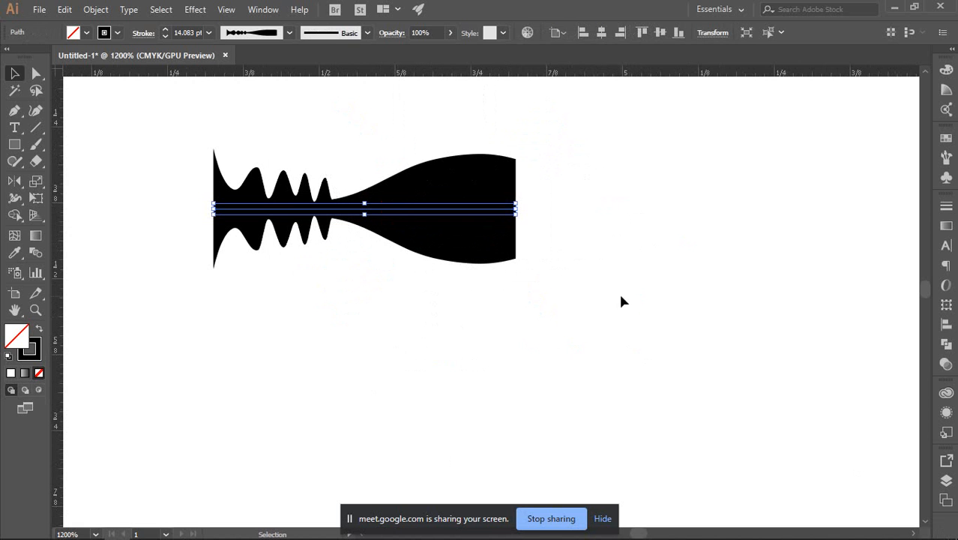
click(164, 30)
click(164, 30)
click(164, 30)
click(165, 30)
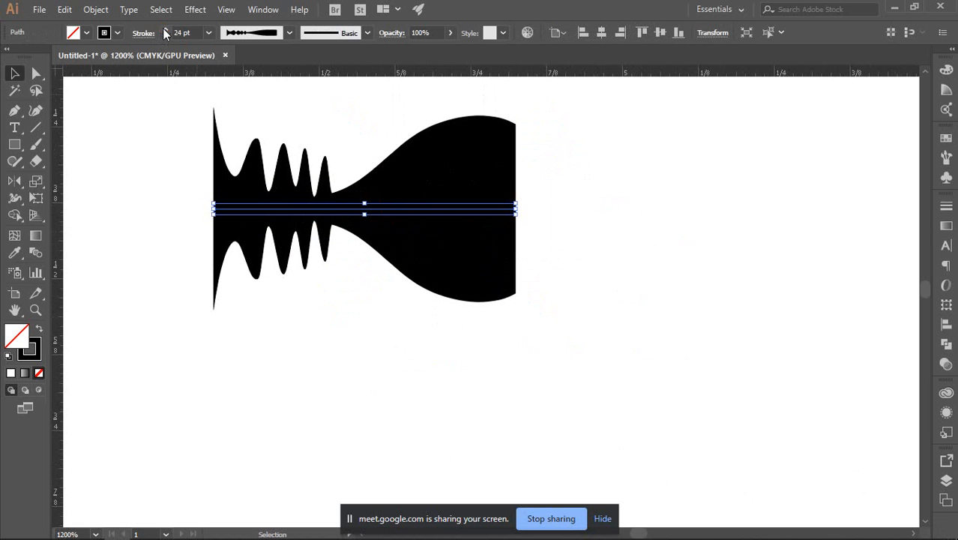
click(164, 30)
click(164, 30)
Try a 1 pt stroke weight on the shaped line, inspect the thin profile up close, and undo the change.
click(210, 33)
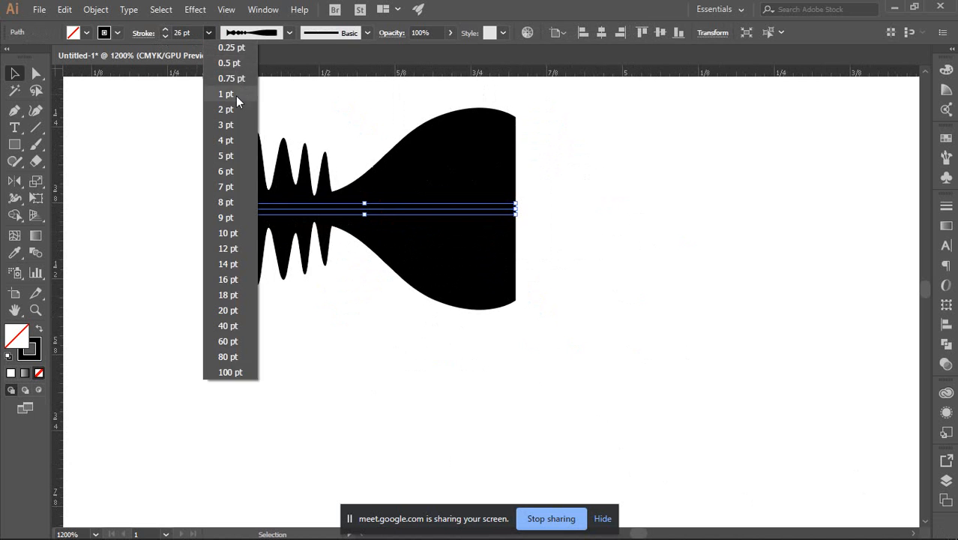
click(236, 99)
click(671, 206)
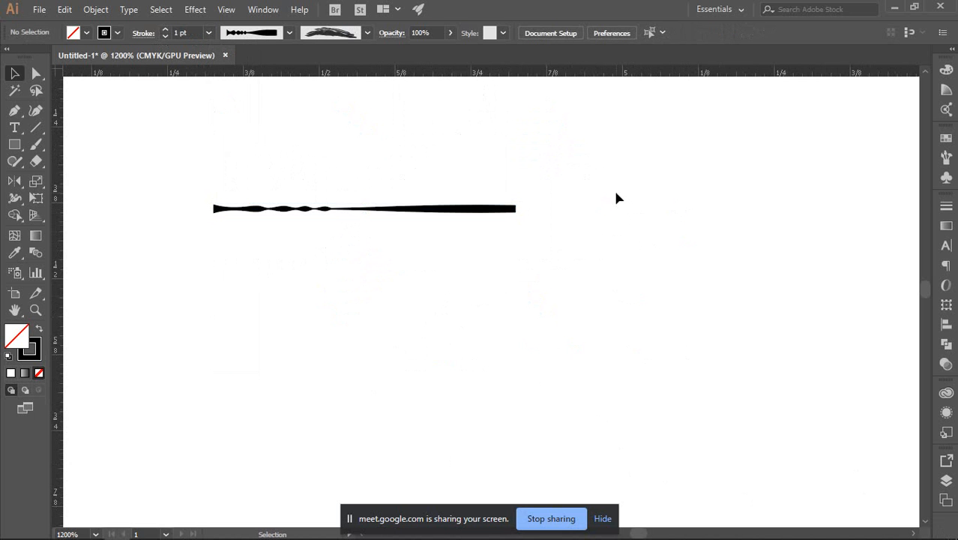
scroll(310, 251, up, 4)
scroll(313, 255, down, 3)
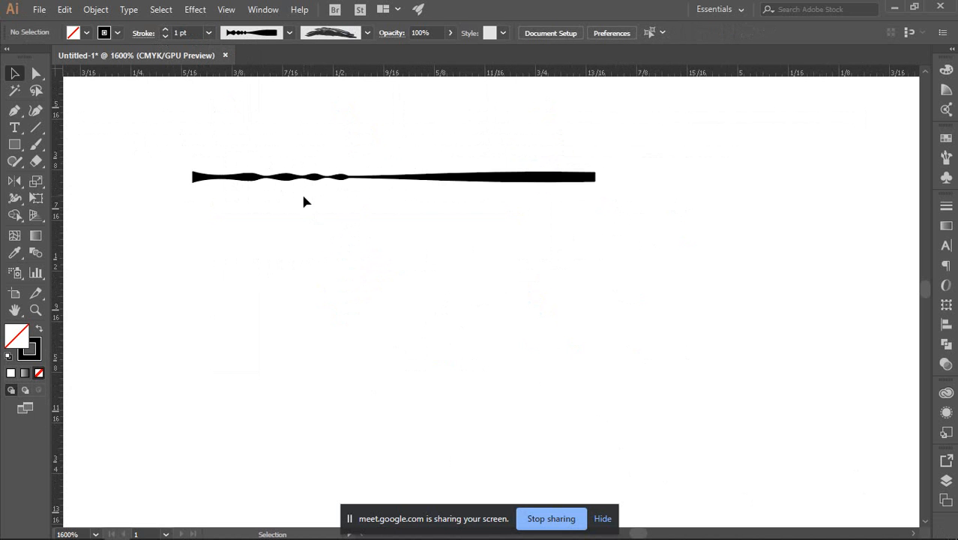
key(ctrl+z)
key(v)
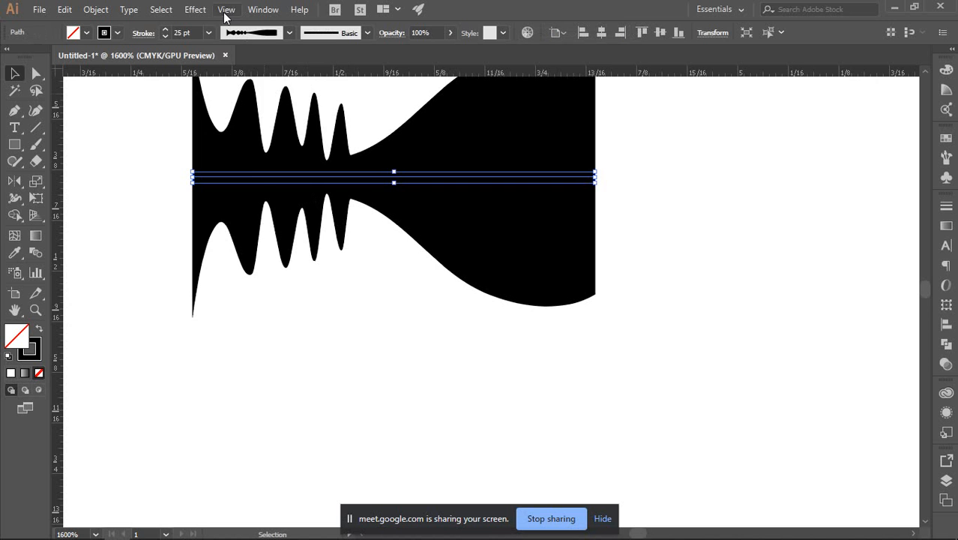
Set the shaped line's stroke weight to 10 pt and deselect it.
click(210, 33)
click(227, 233)
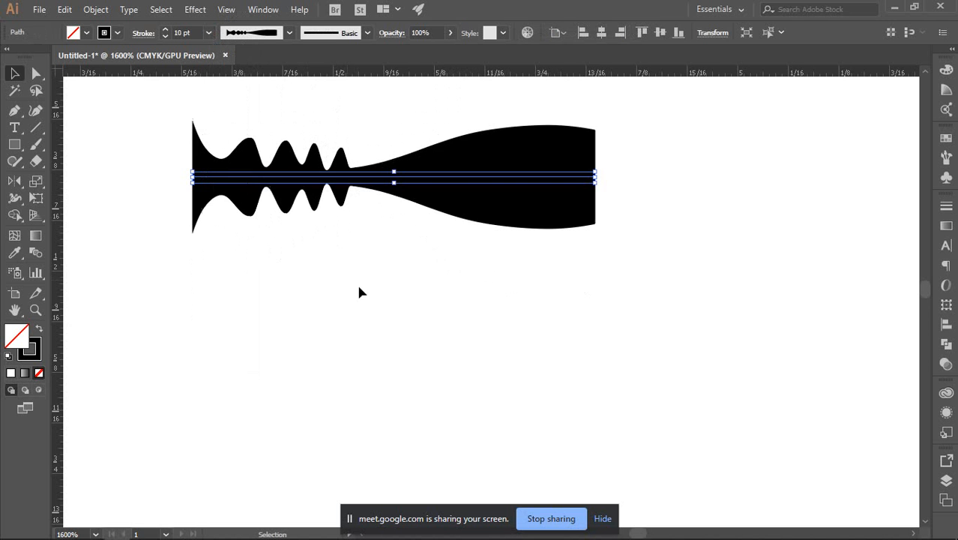
click(468, 266)
scroll(599, 257, down, 2)
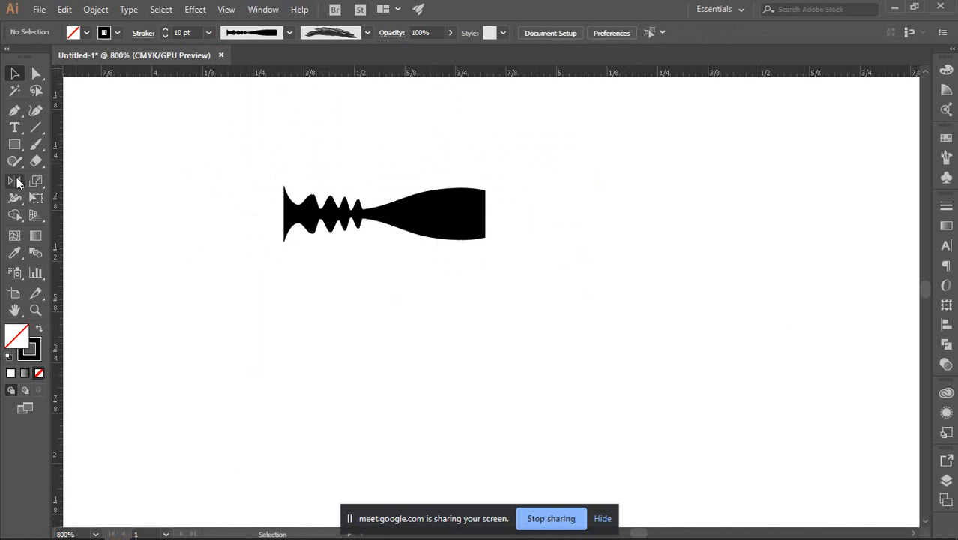
Draw a rectangle about 5 inches wide and 4 inches high on the artboard below the black shaped line.
click(13, 199)
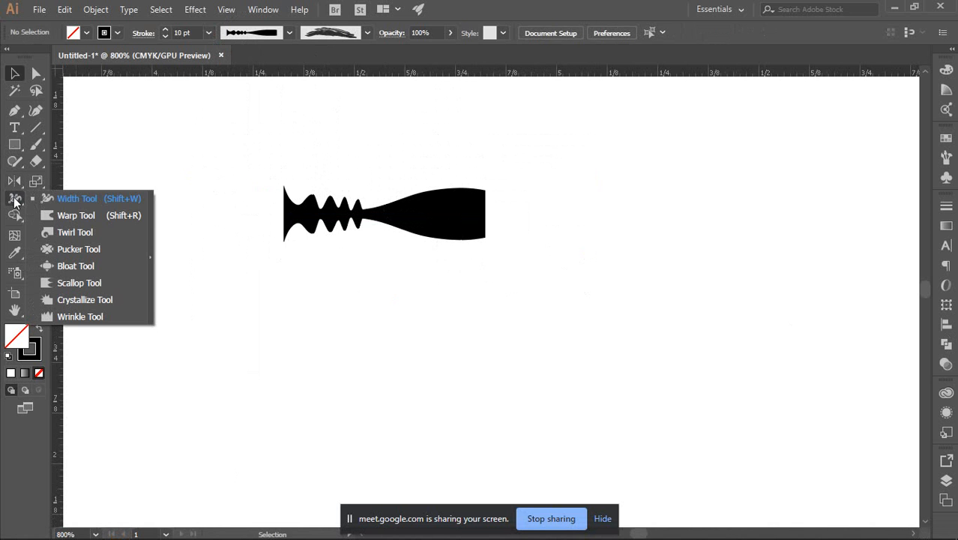
click(72, 216)
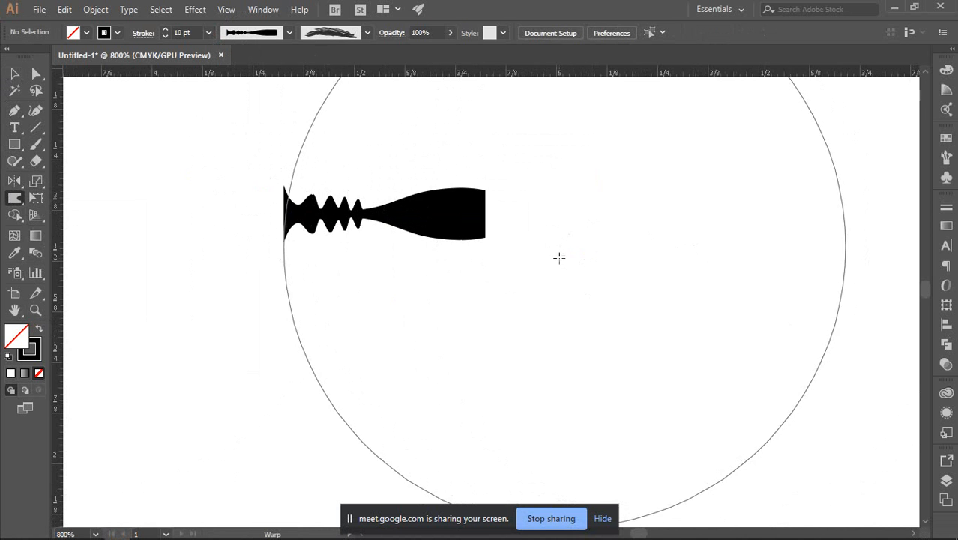
scroll(560, 259, down, 4)
scroll(560, 260, down, 2)
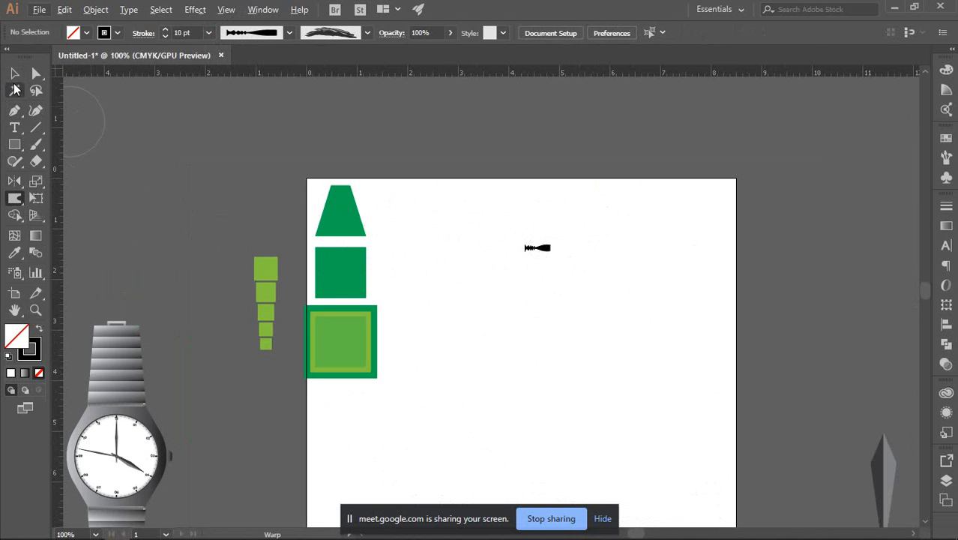
scroll(554, 264, down, 3)
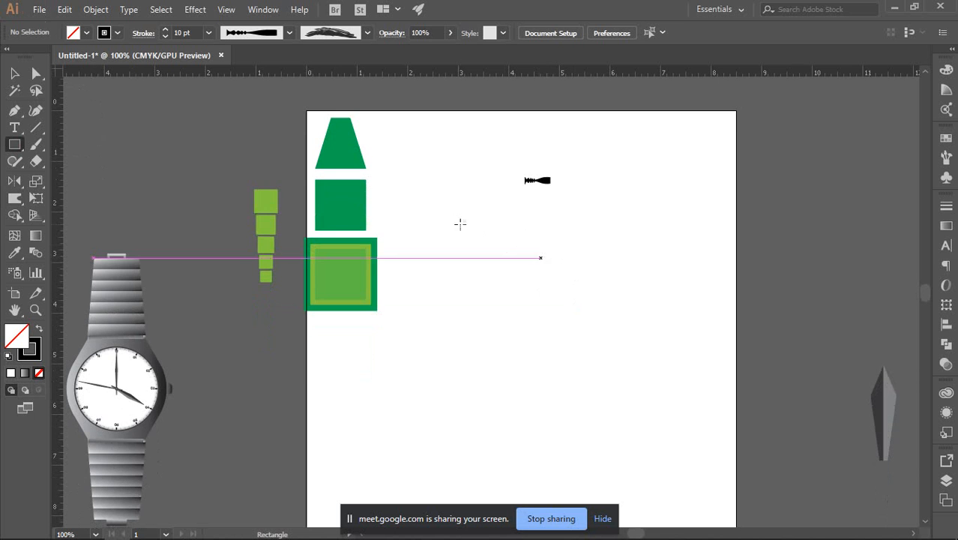
drag(427, 243, 688, 453)
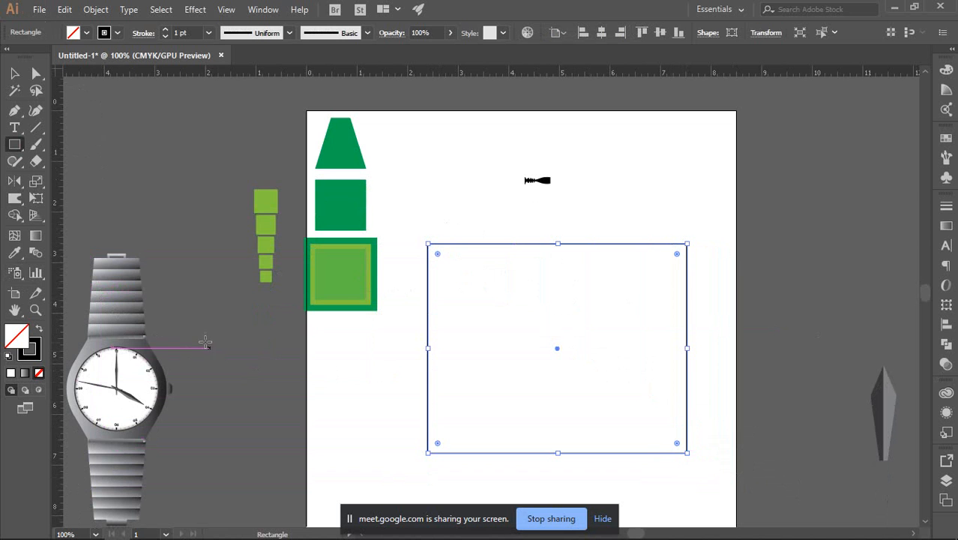
Fill the new rectangle with the light green sampled from the column of small squares and deselect it.
key(i)
click(348, 204)
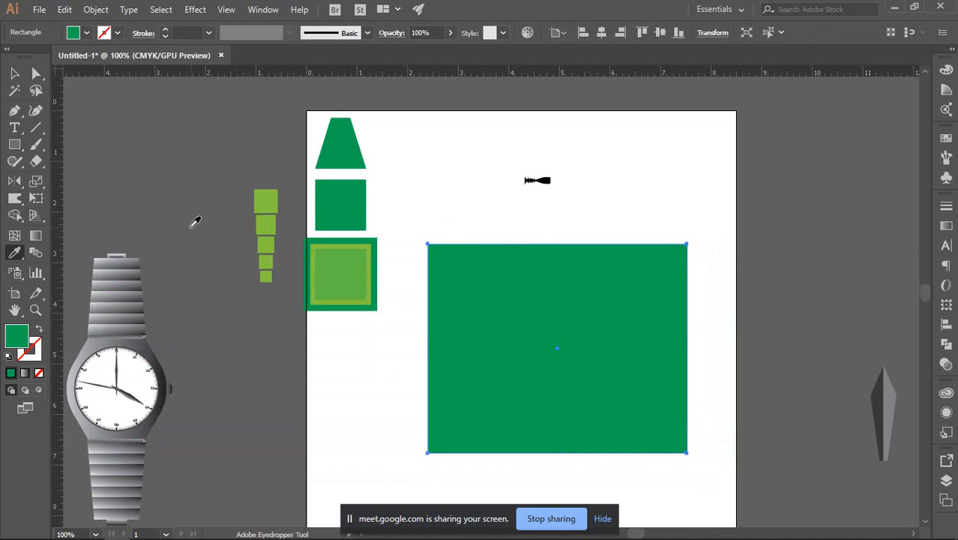
click(266, 201)
click(13, 73)
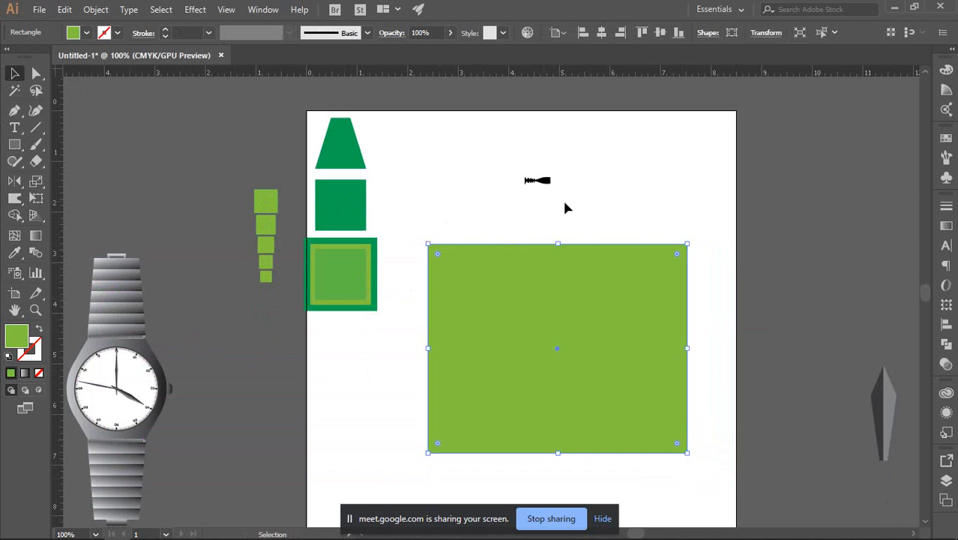
click(611, 175)
Try bulging the green rectangle's upper-left corner outward with the Warp tool, and undo the distortion.
scroll(603, 292, up, 1)
scroll(602, 293, down, 1)
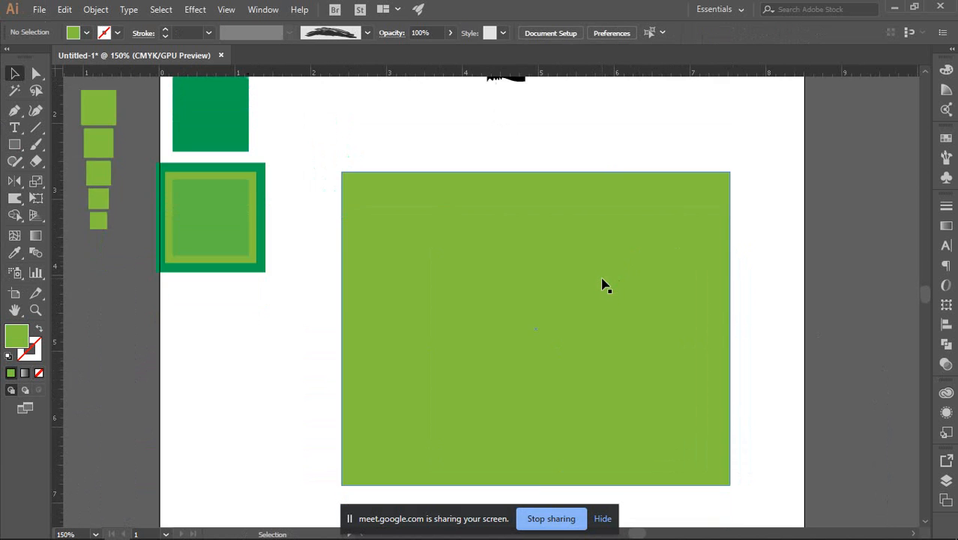
scroll(604, 282, down, 1)
scroll(600, 291, up, 1)
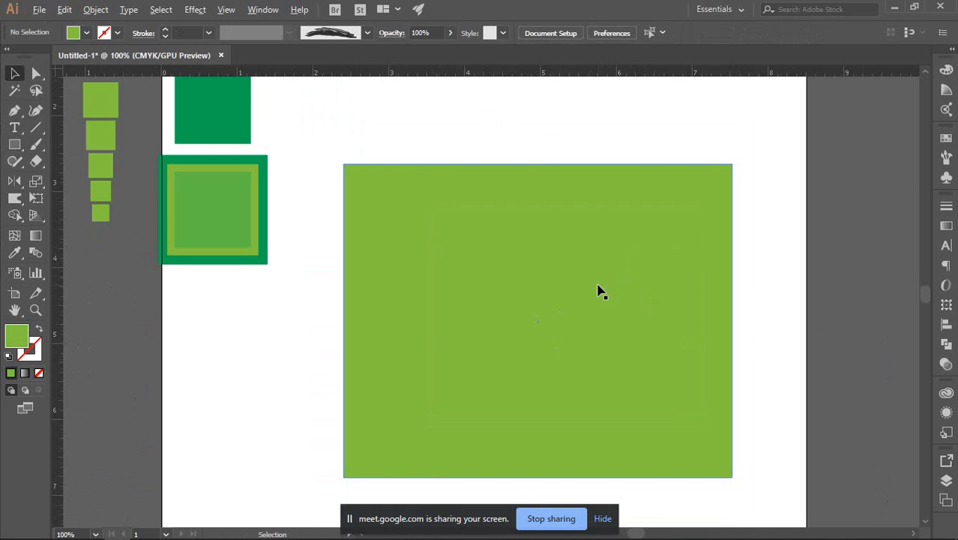
drag(598, 285, 588, 258)
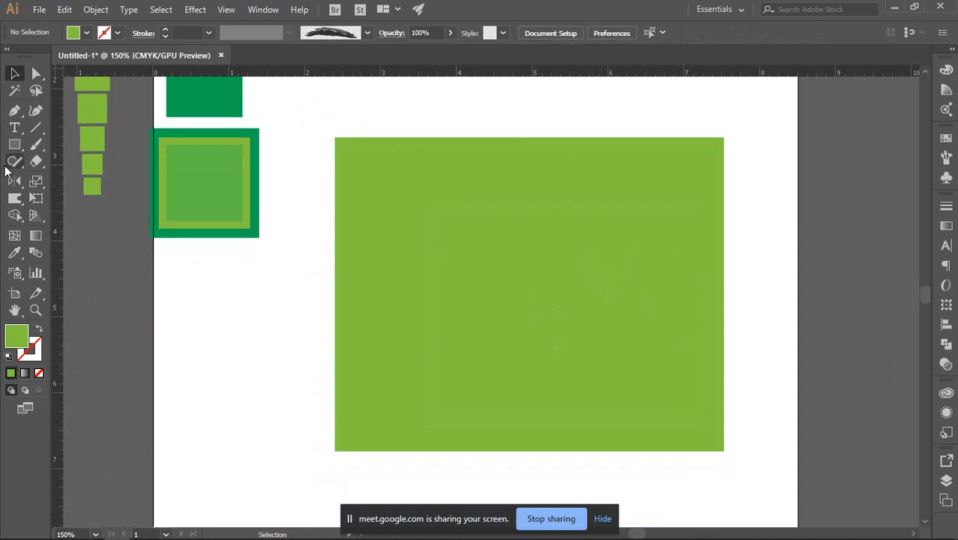
mouse_move(339, 138)
mouse_down()
mouse_move(381, 201)
mouse_move(327, 190)
mouse_up()
drag(312, 206, 311, 200)
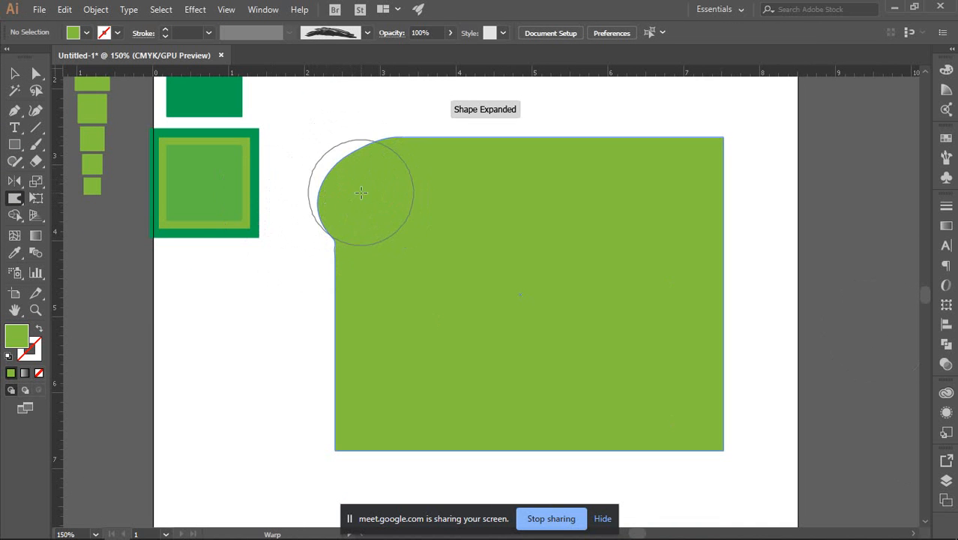
key(ctrl+z)
Warp three of the rectangle's corners and push dents inward at its right, bottom and left edges.
mouse_move(338, 135)
mouse_down()
mouse_move(348, 146)
mouse_move(347, 133)
mouse_up()
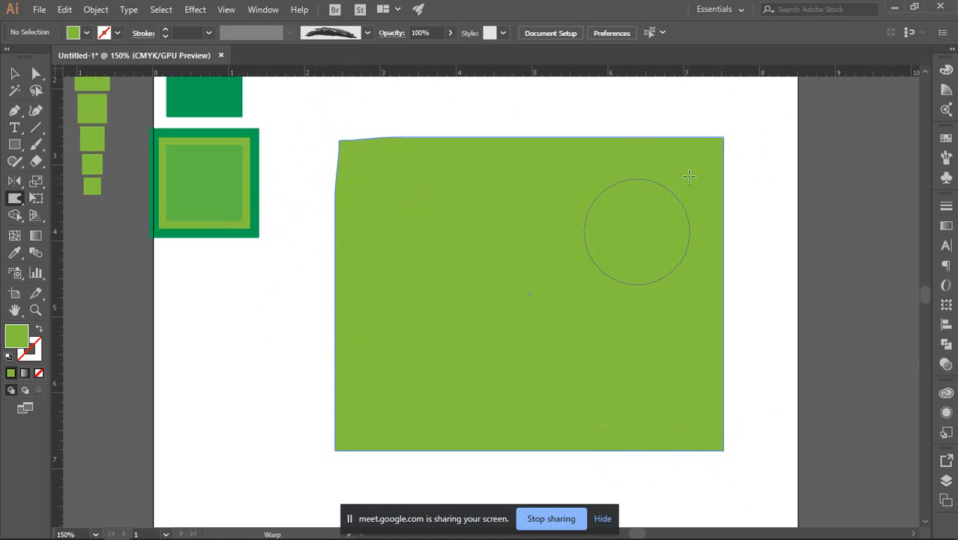
mouse_move(719, 141)
mouse_down()
mouse_move(667, 180)
mouse_move(699, 125)
mouse_move(680, 106)
mouse_move(702, 96)
mouse_move(712, 129)
mouse_up()
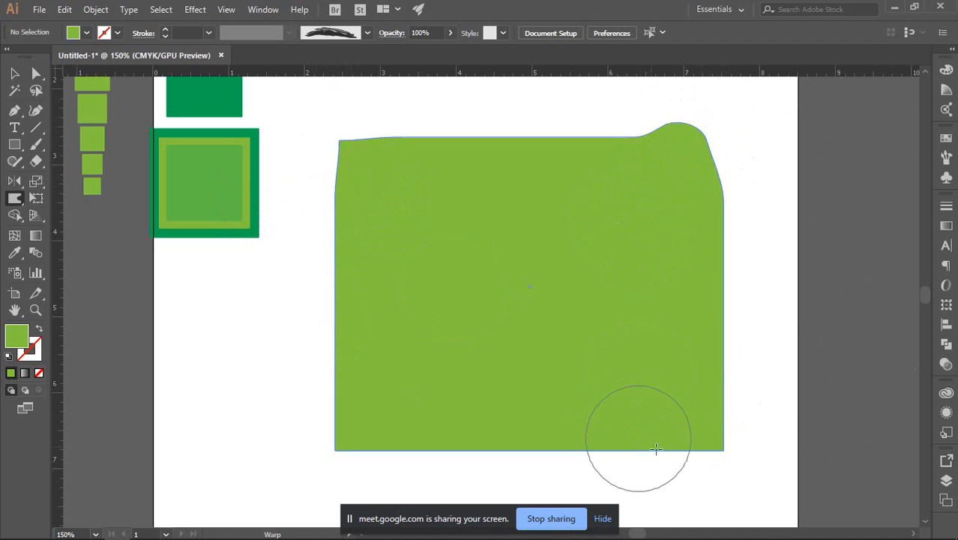
drag(715, 445, 670, 414)
drag(694, 282, 631, 280)
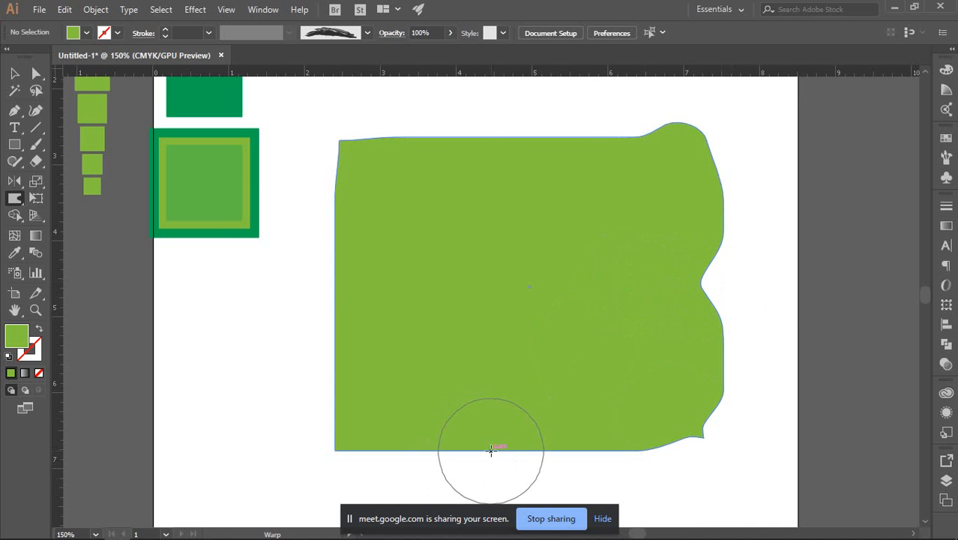
drag(491, 449, 504, 359)
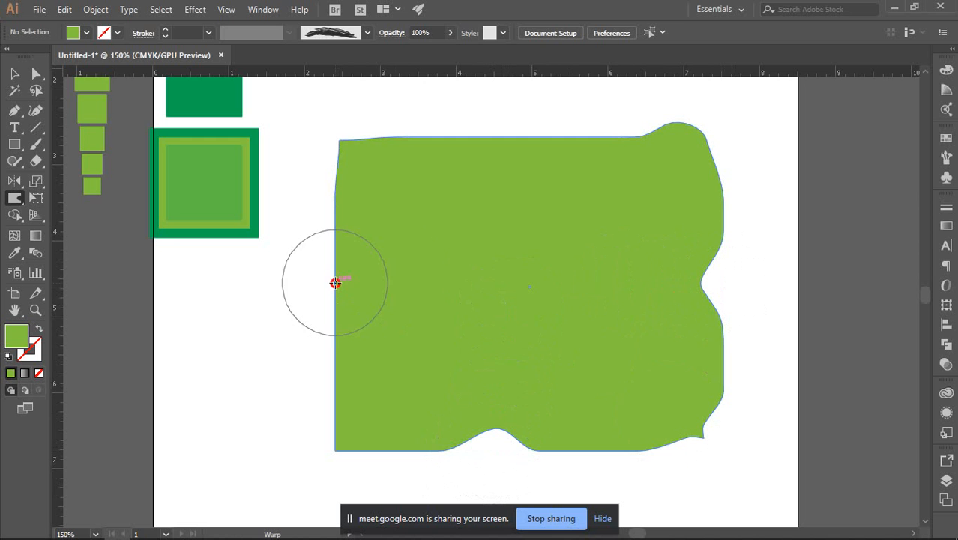
drag(335, 282, 447, 277)
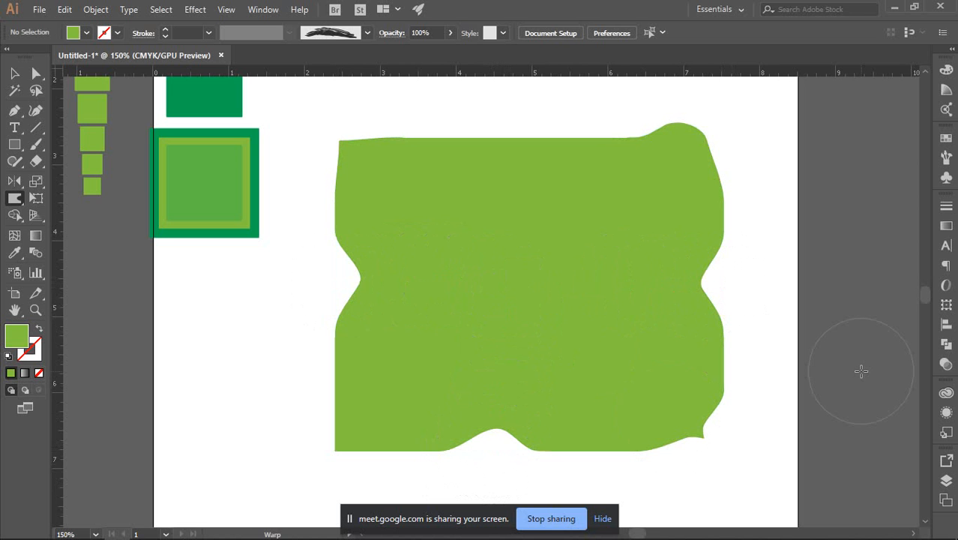
Undo all the warp distortions to restore the plain green rectangle.
key(ctrl+z)
key(ctrl+z)
key(ctrl+z)
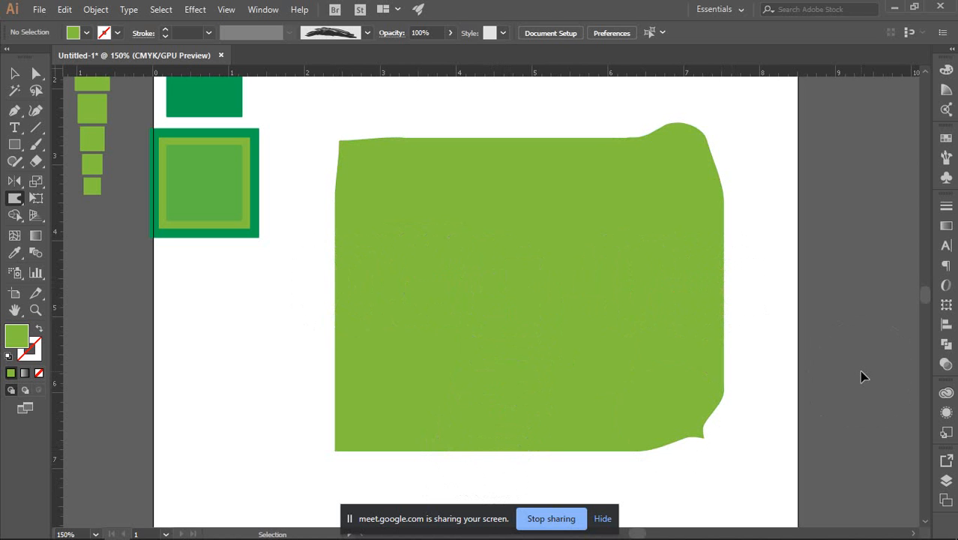
key(ctrl+z)
key(ctrl+z)
key(ctrl+z)
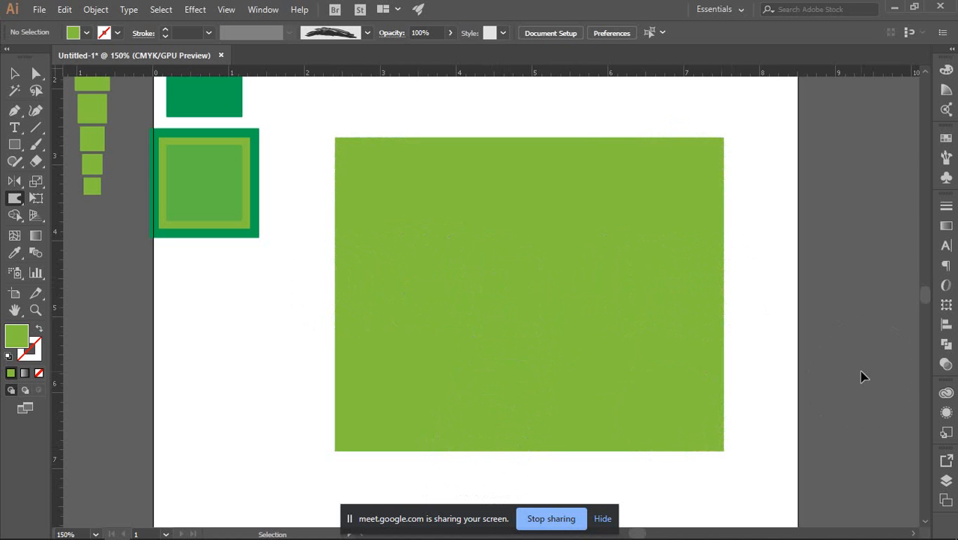
Twirl each of the green rectangle's four corners into a spiral with the Twirl tool.
click(17, 200)
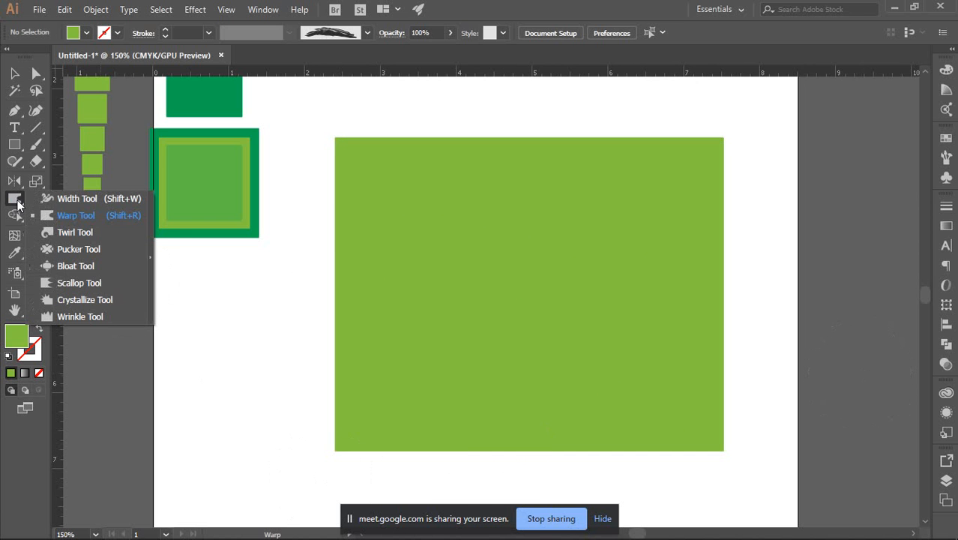
click(74, 232)
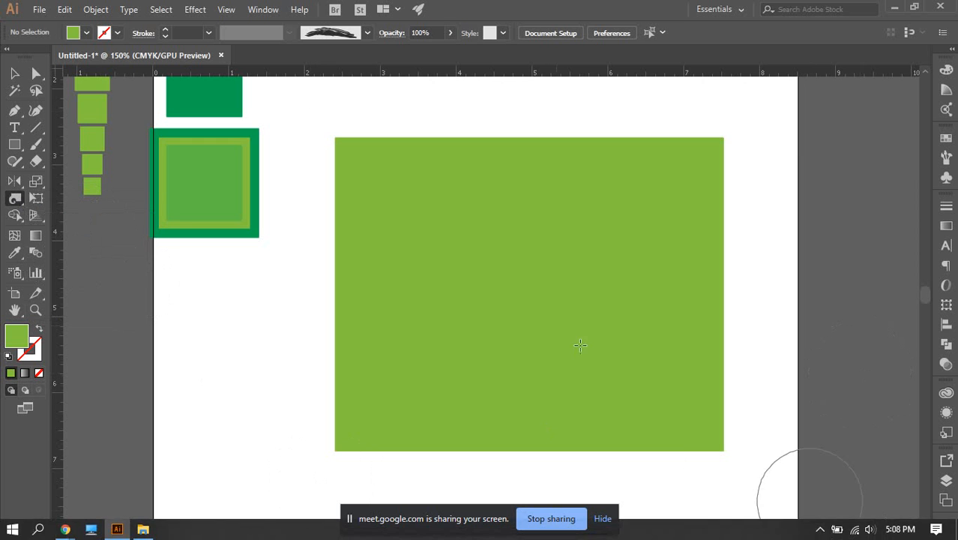
drag(335, 138, 336, 139)
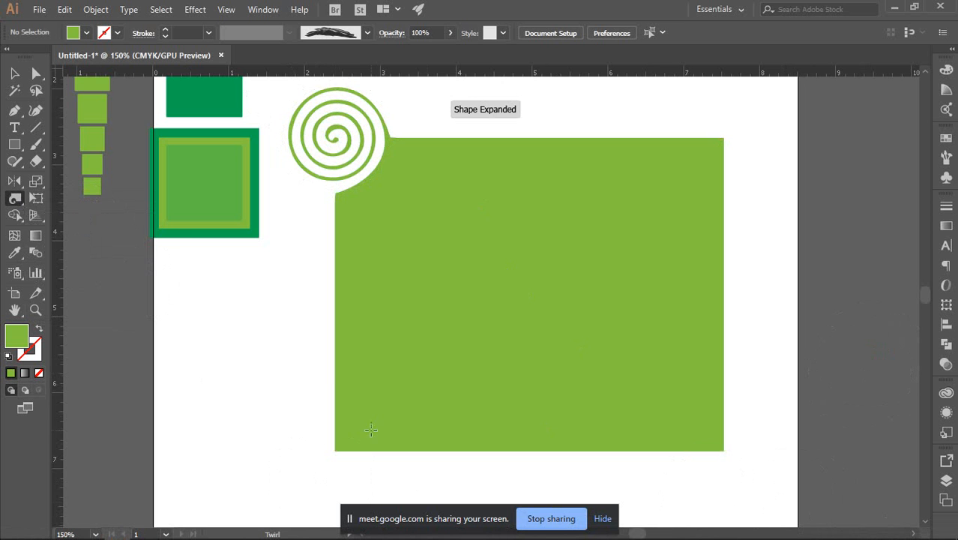
scroll(370, 429, down, 1)
drag(336, 433, 337, 432)
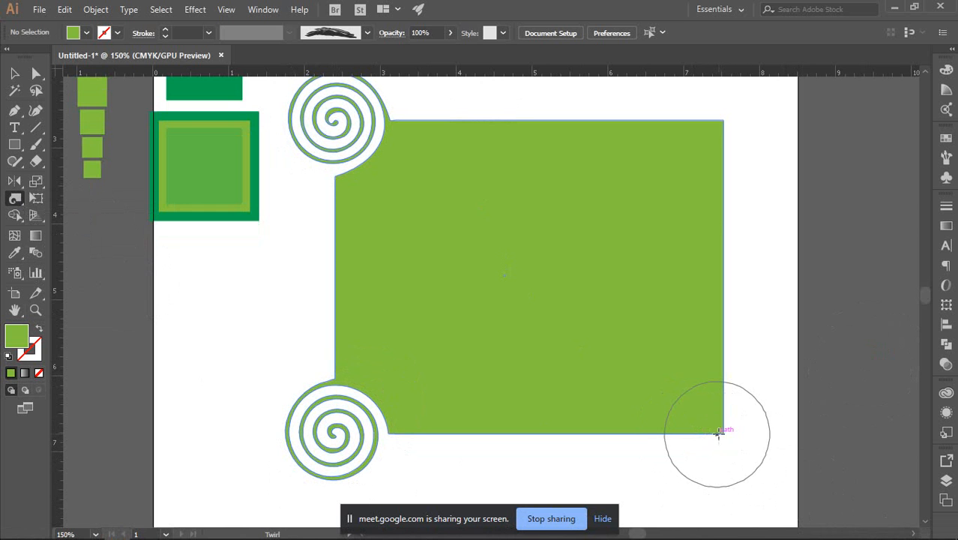
drag(723, 433, 724, 433)
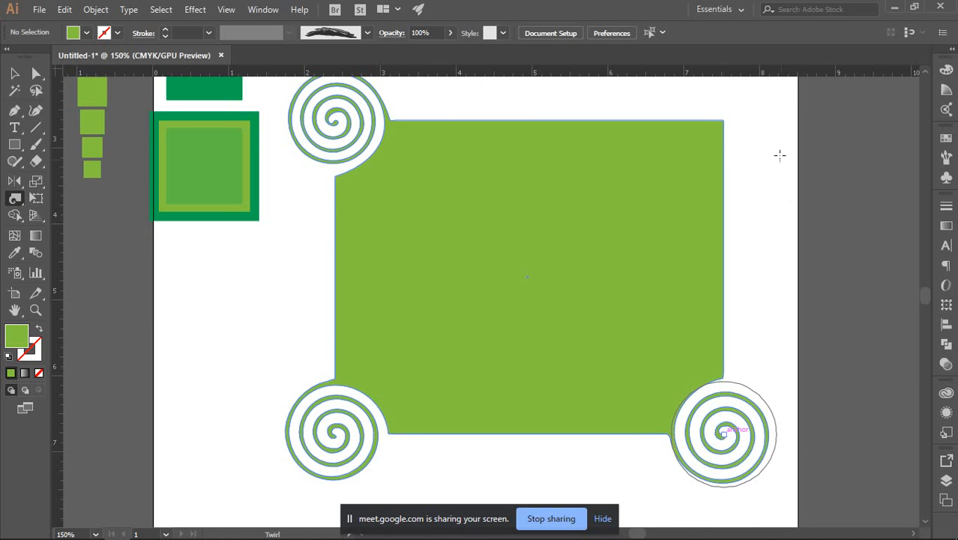
drag(725, 120, 725, 120)
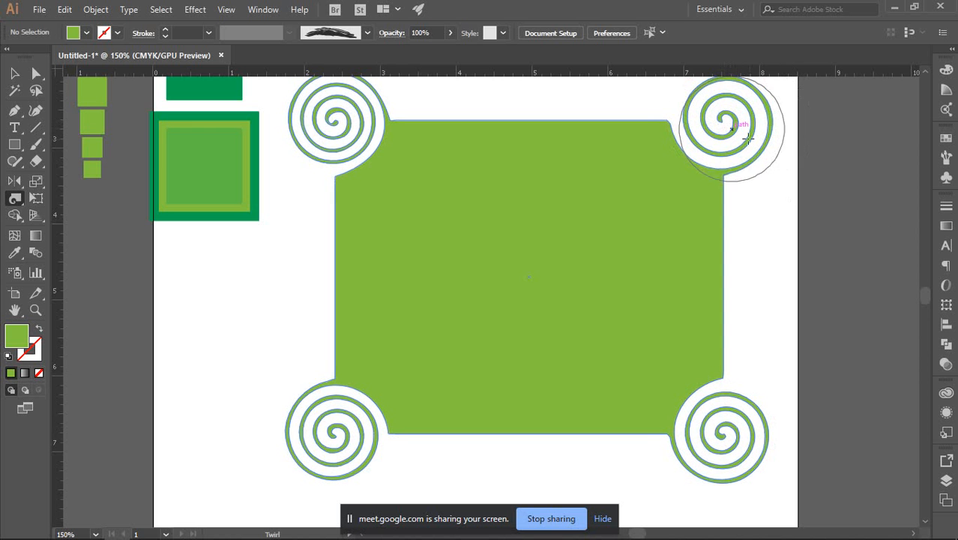
mouse_move(401, 200)
mouse_down()
mouse_move(479, 274)
mouse_move(455, 270)
mouse_up()
click(14, 73)
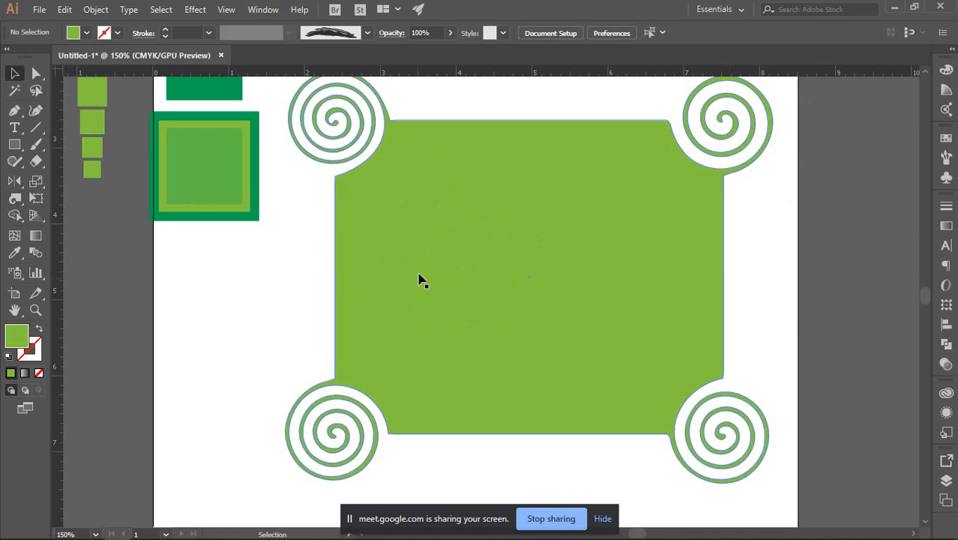
click(247, 288)
Select the green shape, twirl the middle of each of its four edges into a spiral, and deselect it.
click(511, 275)
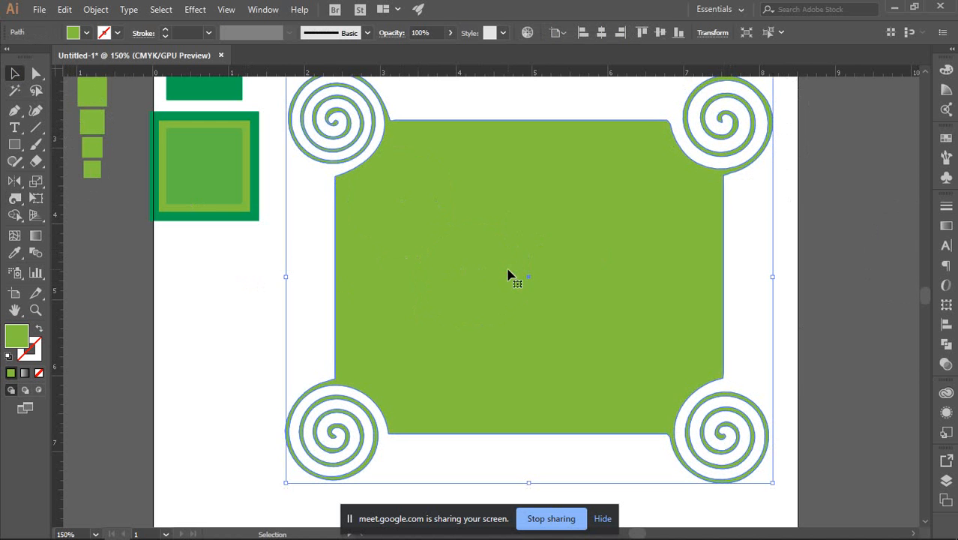
scroll(514, 315, up, 1)
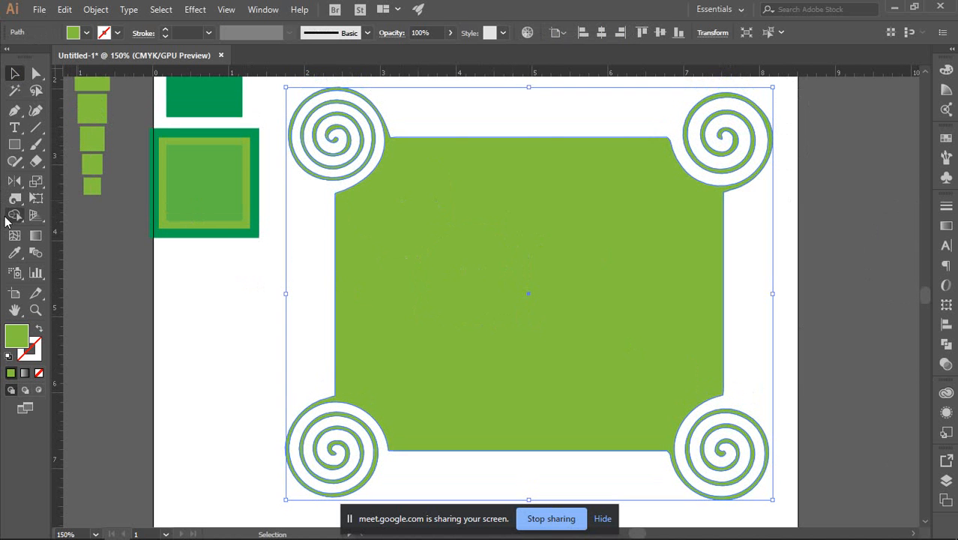
alt+click(16, 201)
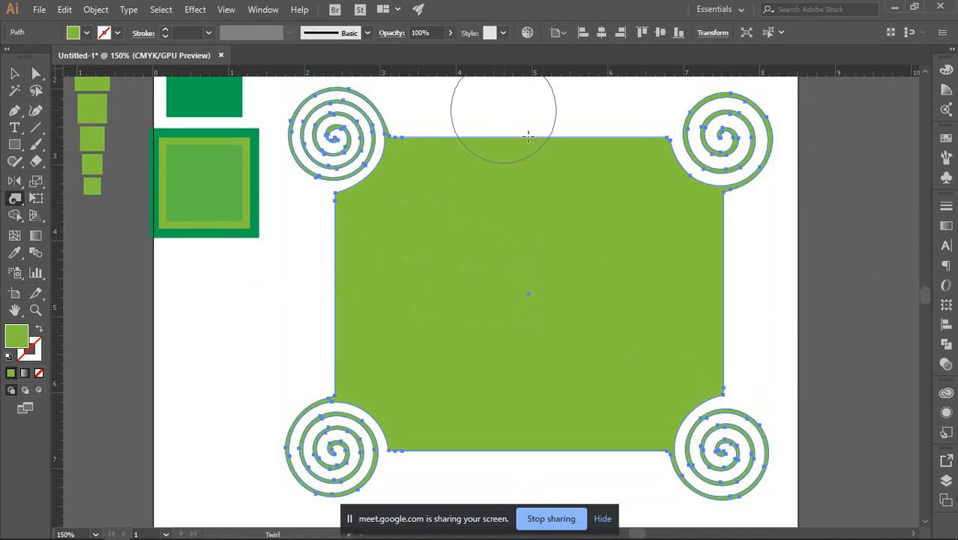
drag(530, 137, 531, 135)
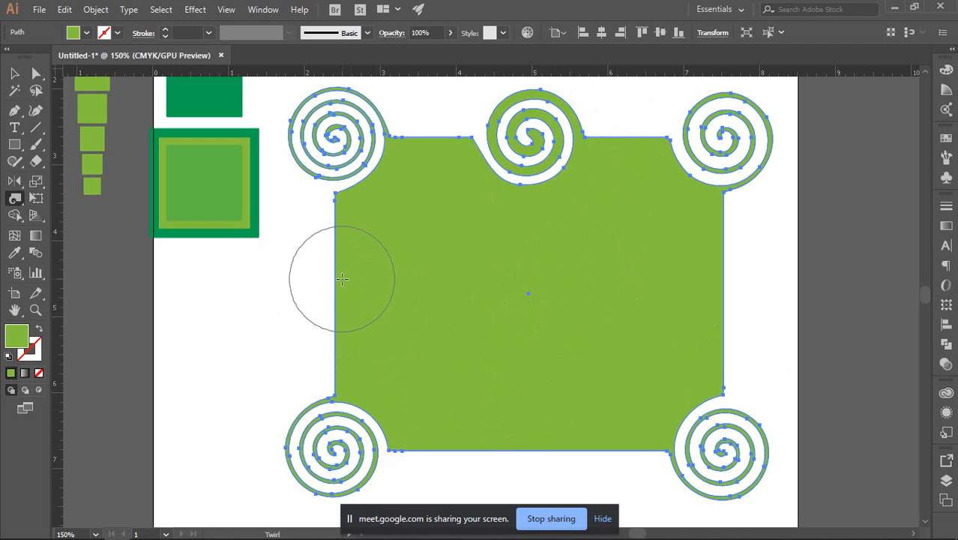
drag(334, 276, 334, 276)
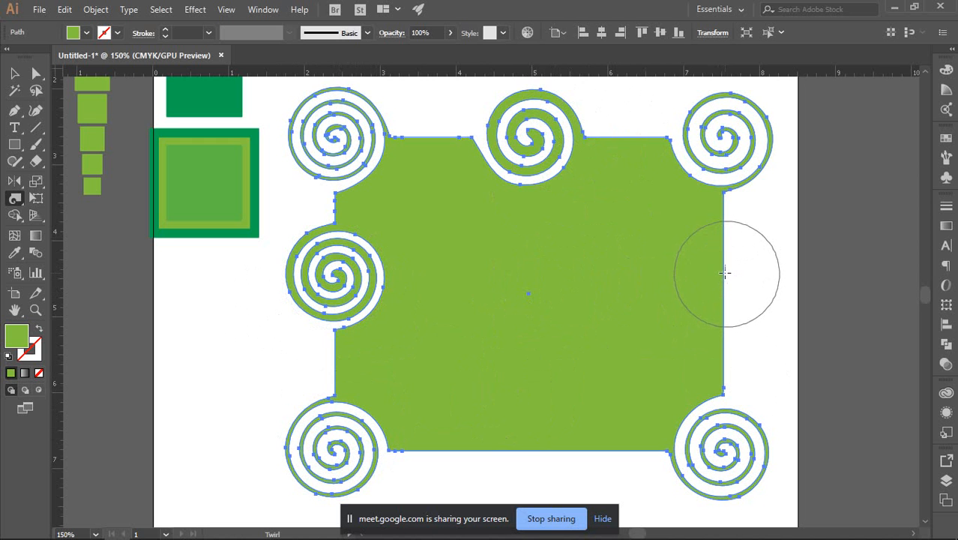
drag(724, 273, 724, 272)
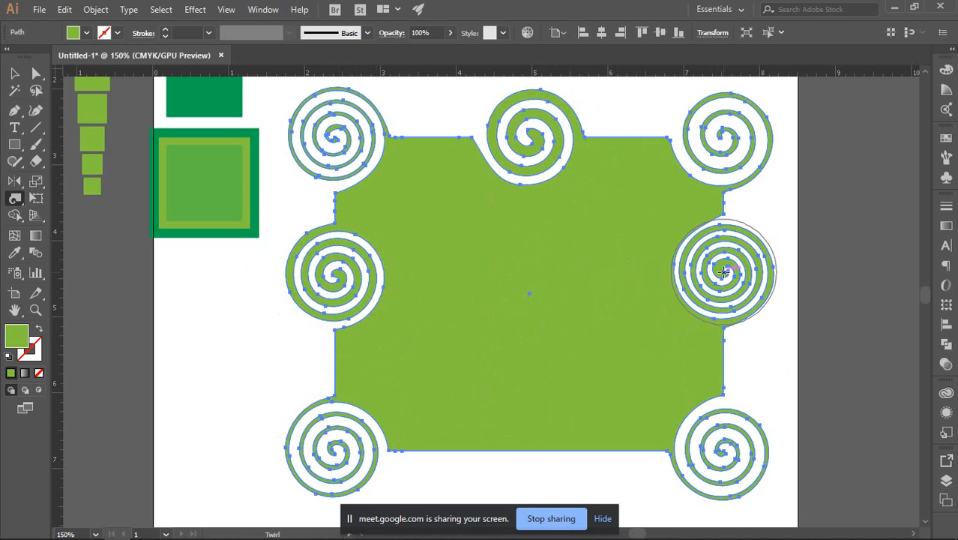
scroll(462, 450, down, 1)
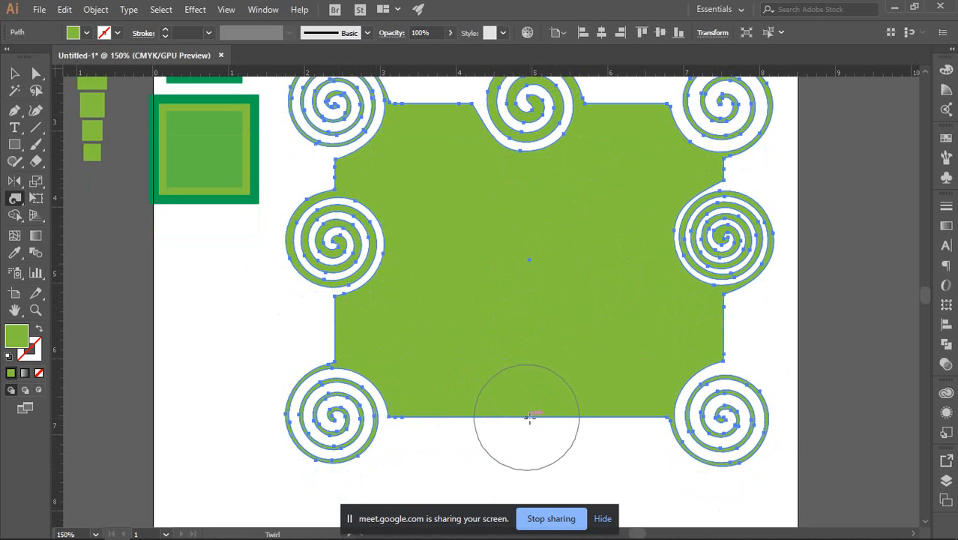
drag(534, 416, 534, 418)
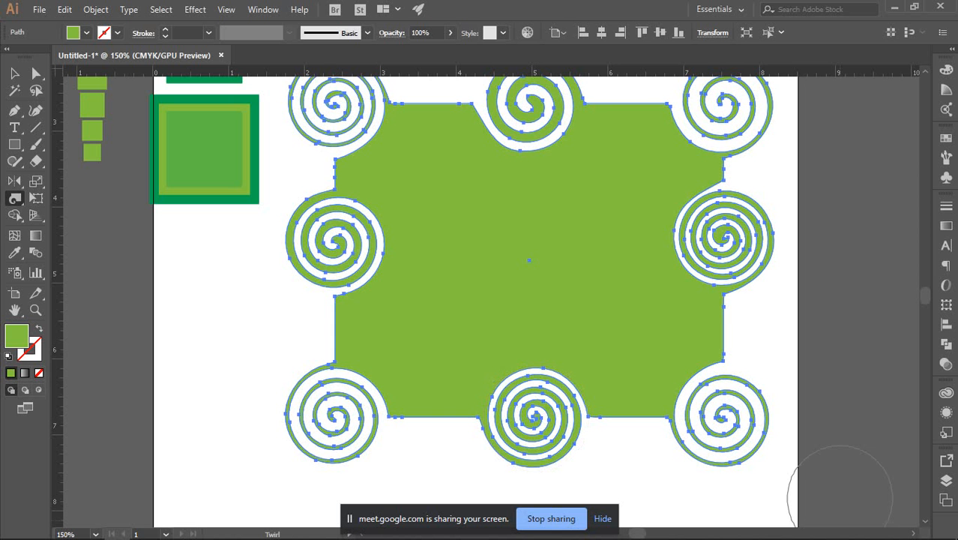
click(14, 73)
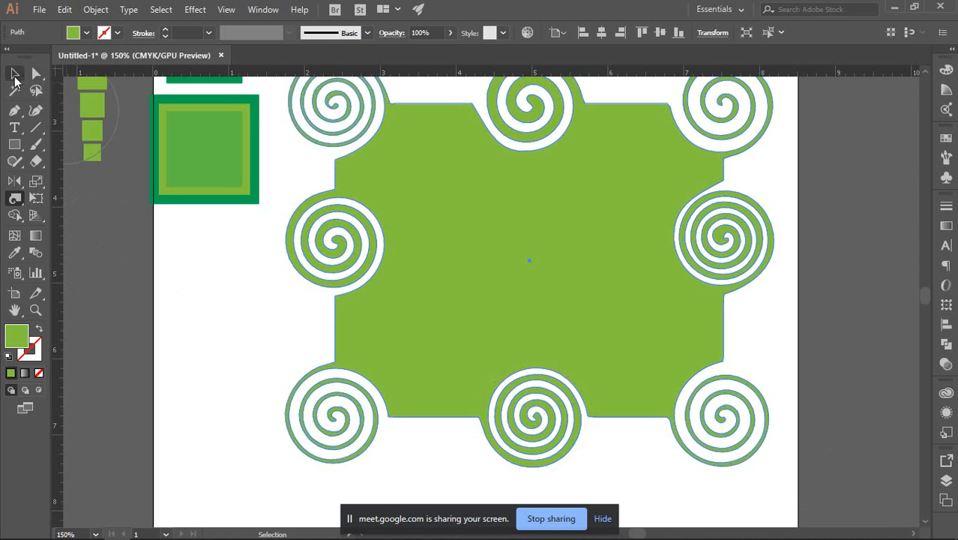
click(225, 289)
scroll(381, 323, down, 3)
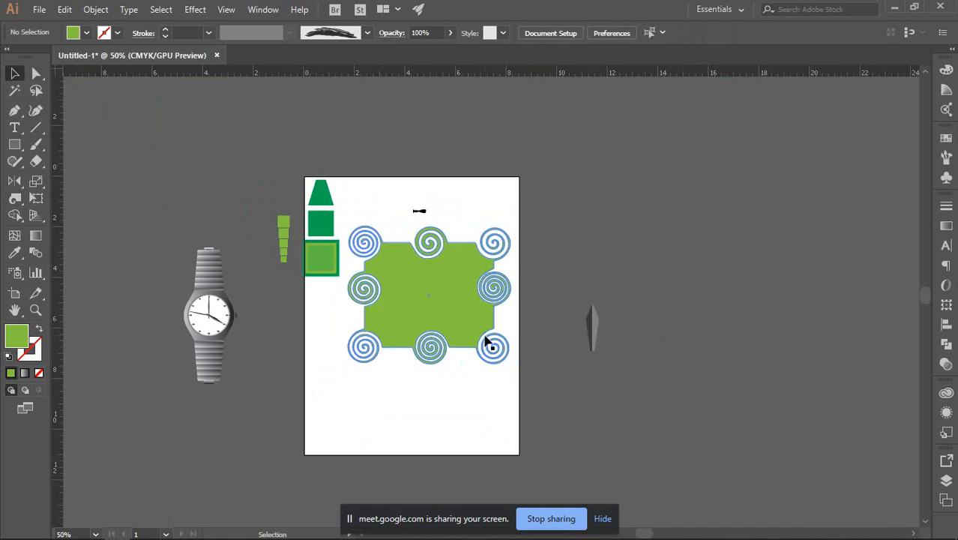
Move the twirled green shape off the artboard to the empty canvas above the grey clock hand and deselect it.
drag(485, 341, 724, 227)
click(695, 317)
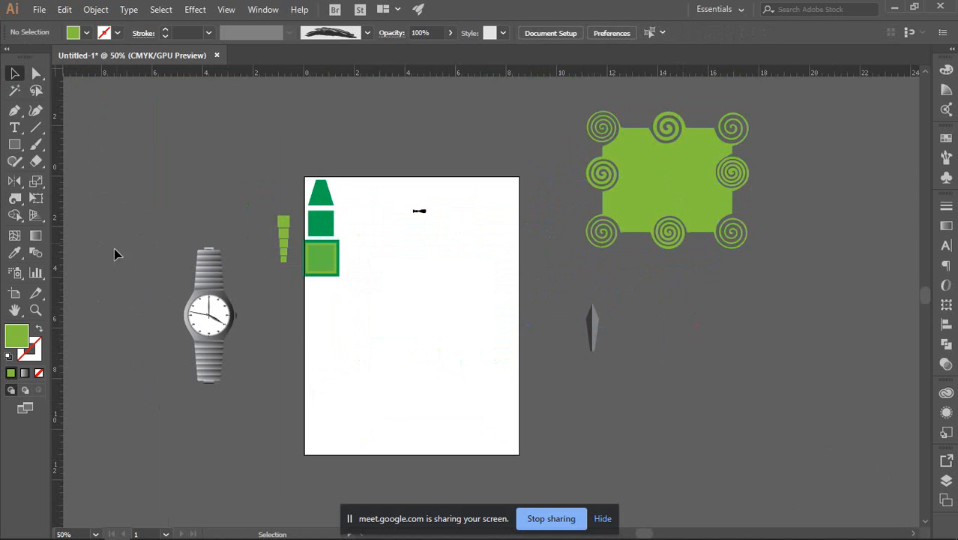
scroll(648, 219, up, 1)
scroll(647, 253, down, 2)
key(space)
drag(670, 288, 691, 246)
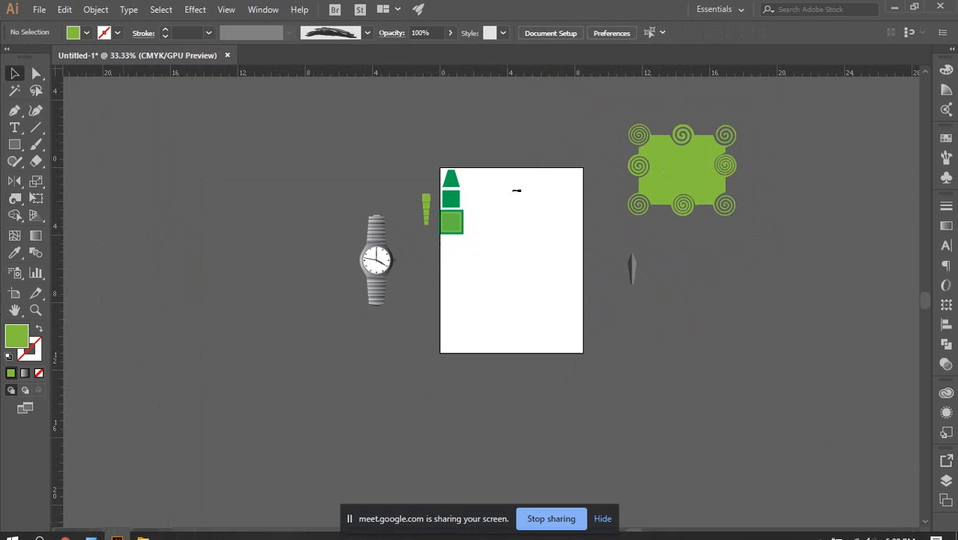
Switch to the Google Meet call in Chrome and stop the screen sharing there.
mouse_move(66, 518)
click(64, 495)
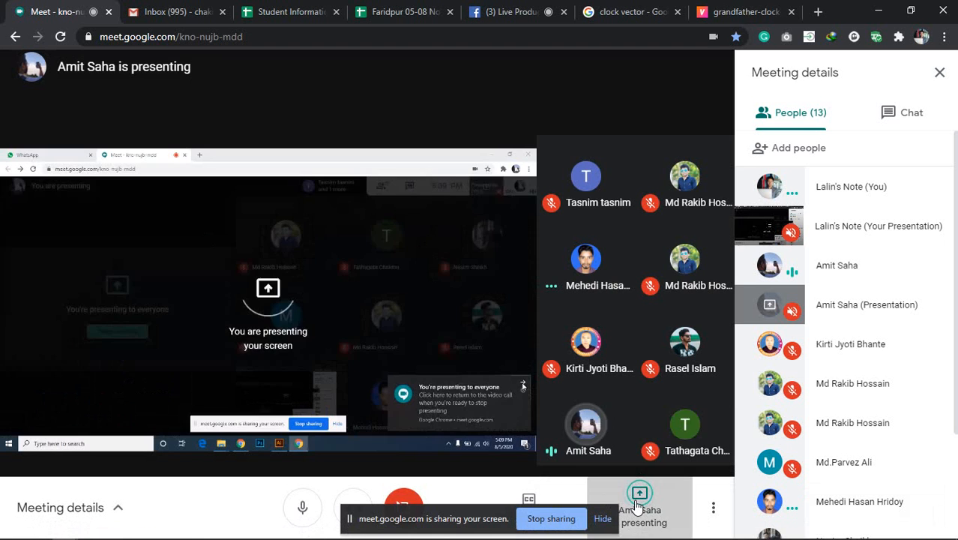
click(640, 497)
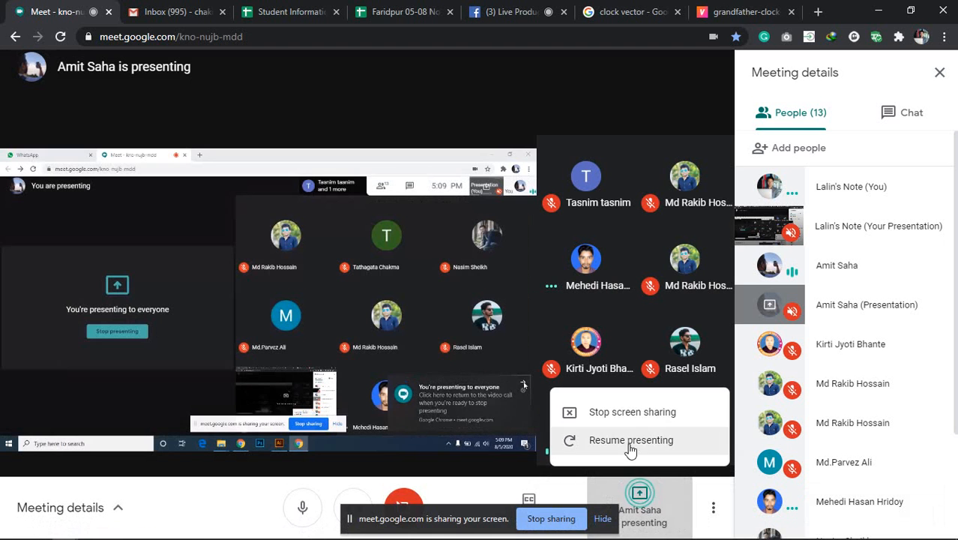
click(622, 414)
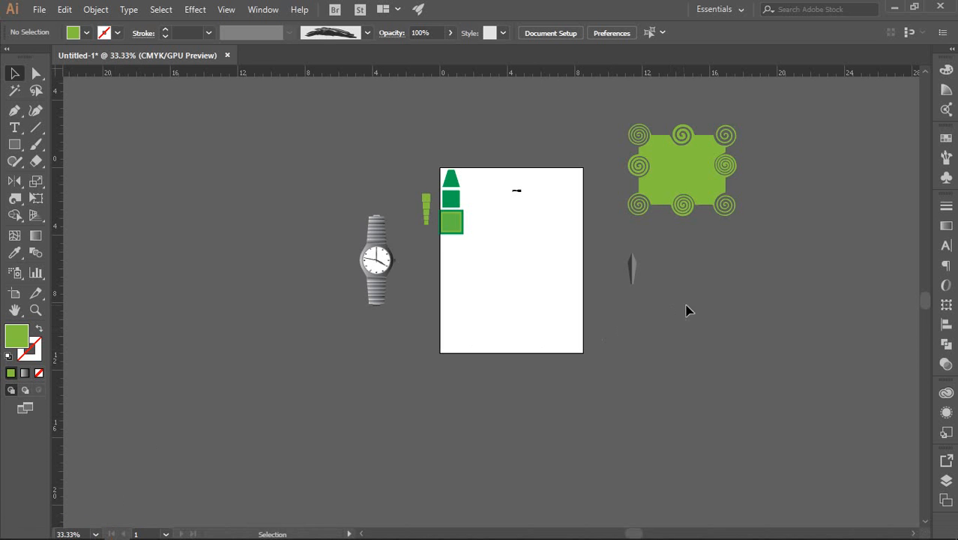
Draw a tall green rectangle beside the grey clock hand and activate the Add Anchor Point tool.
drag(715, 306, 590, 305)
scroll(505, 251, up, 4)
scroll(506, 257, up, 2)
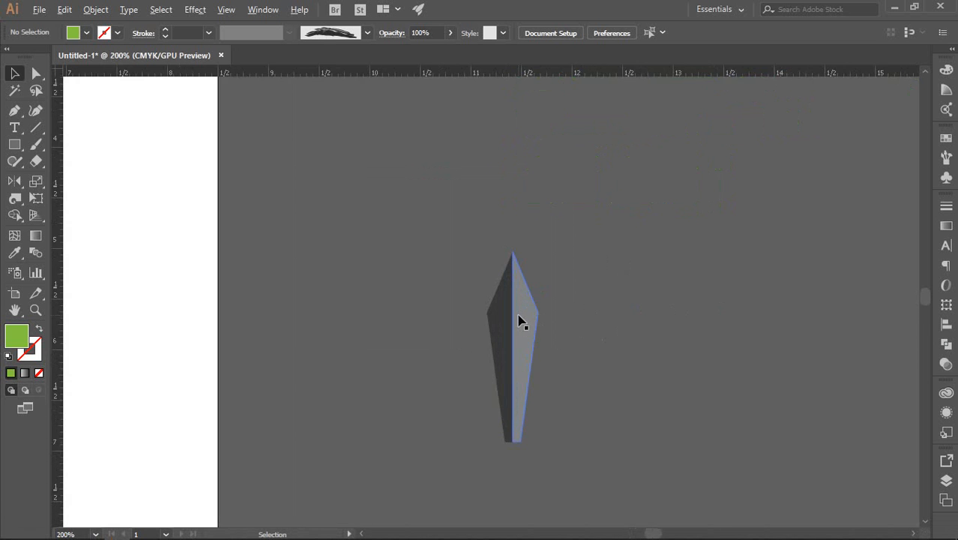
drag(666, 278, 538, 248)
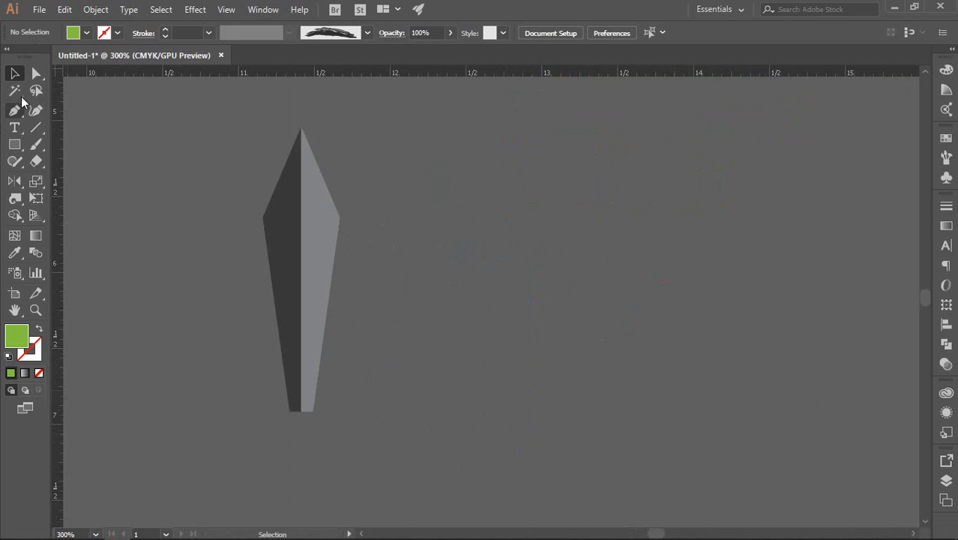
click(15, 145)
drag(469, 120, 603, 440)
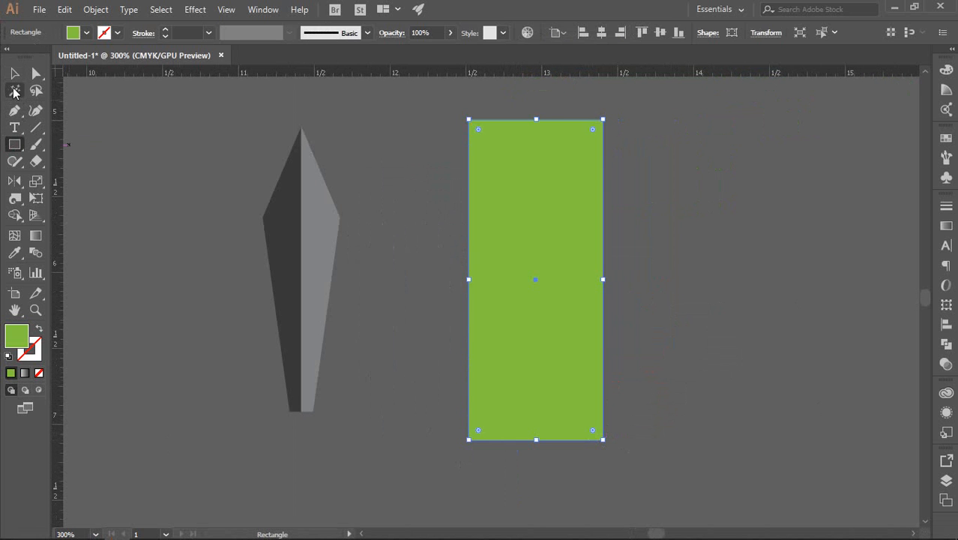
click(14, 73)
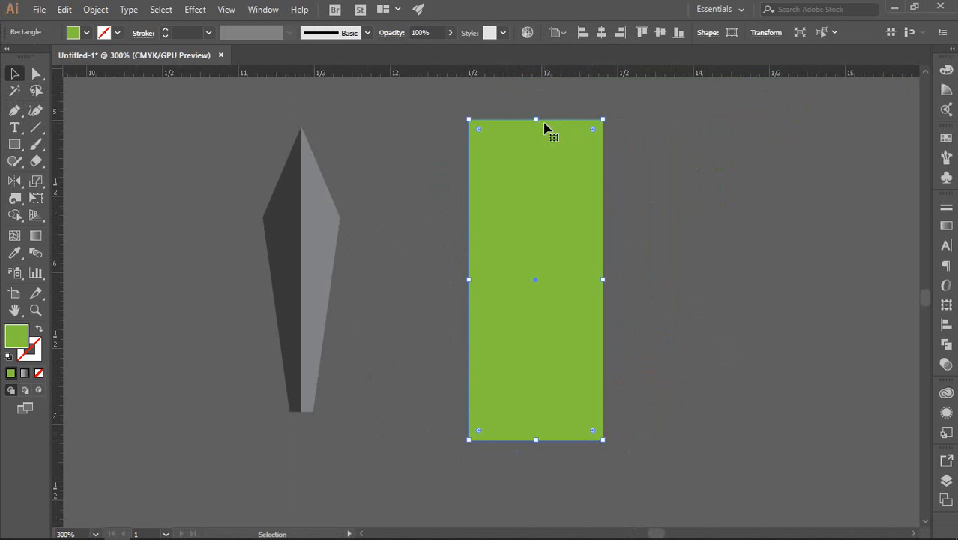
key(plus)
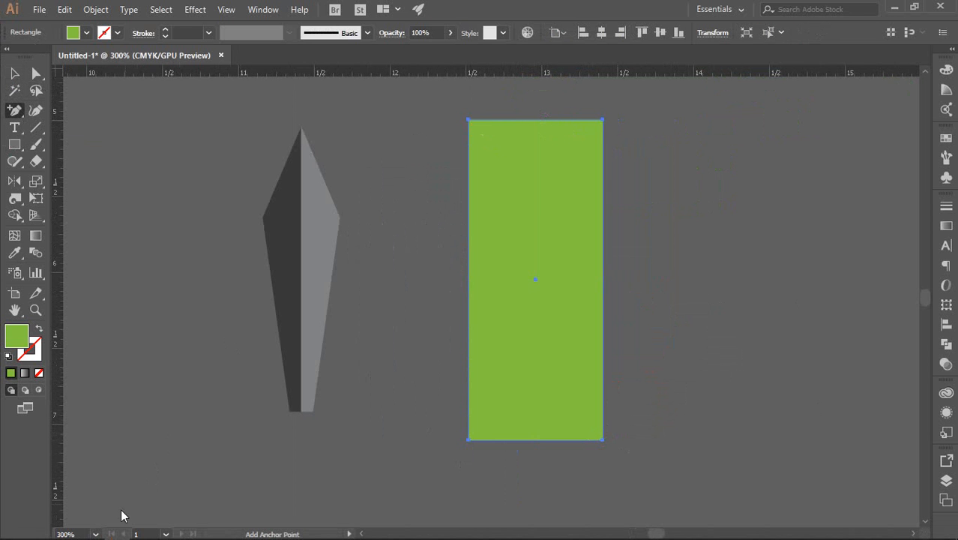
Switch to the Google Meet call, close the meeting details, present the entire screen, and return to Illustrator.
click(66, 531)
click(55, 486)
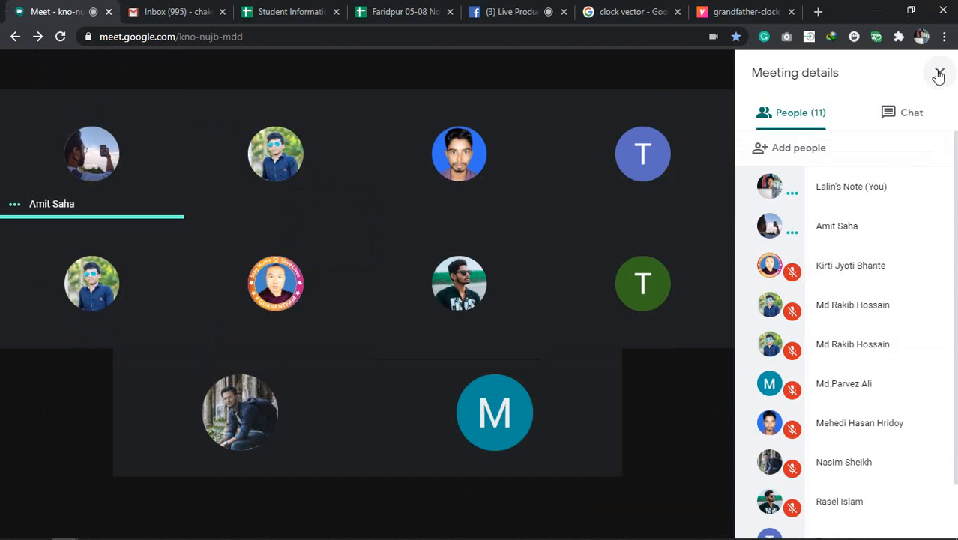
click(938, 75)
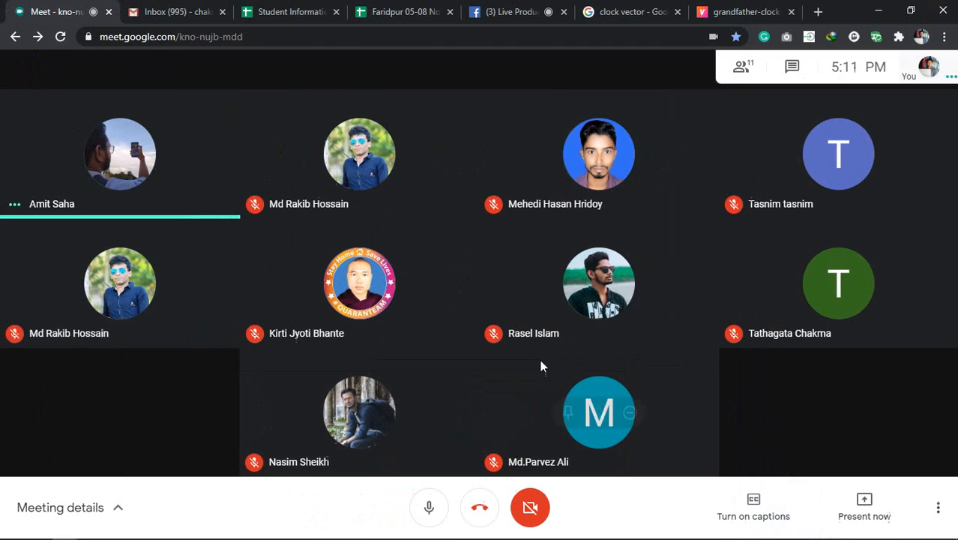
click(865, 502)
click(826, 388)
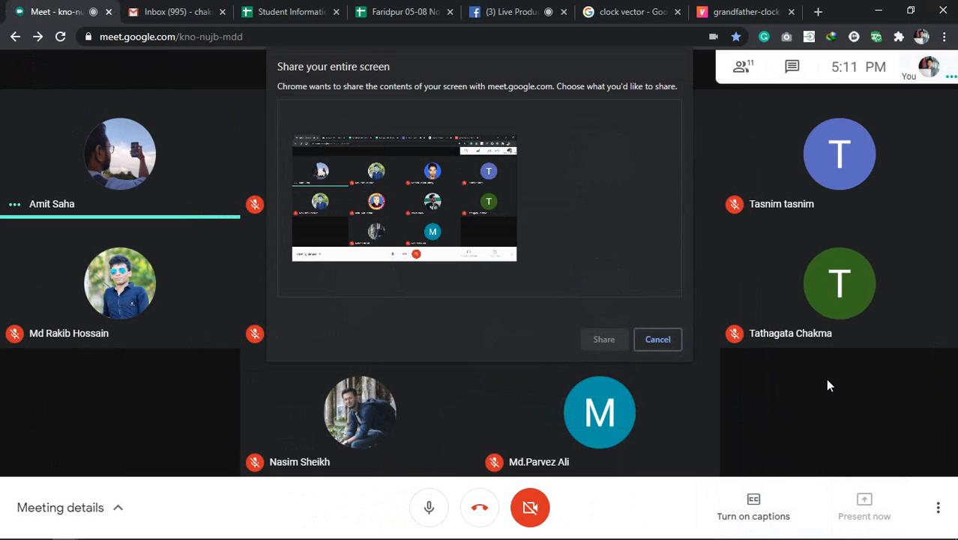
click(411, 225)
click(605, 339)
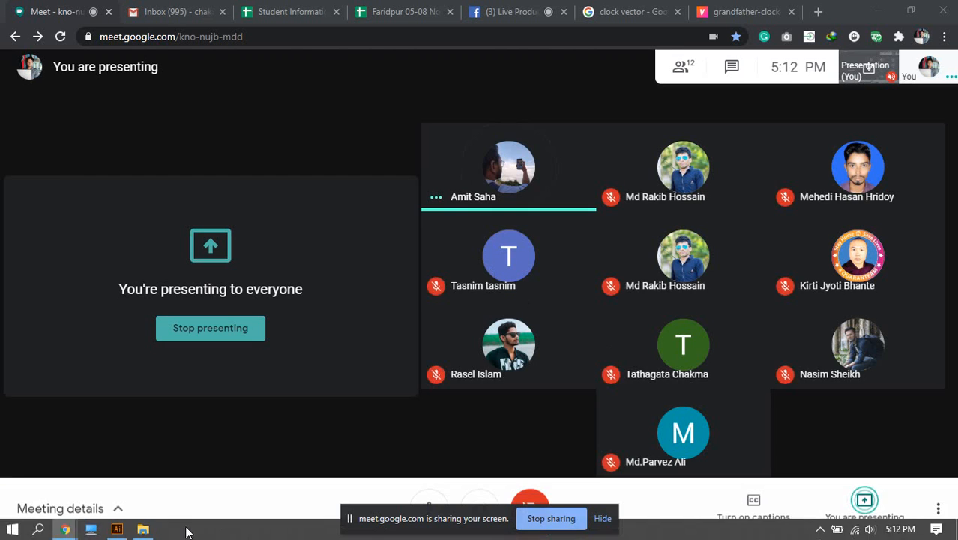
click(118, 535)
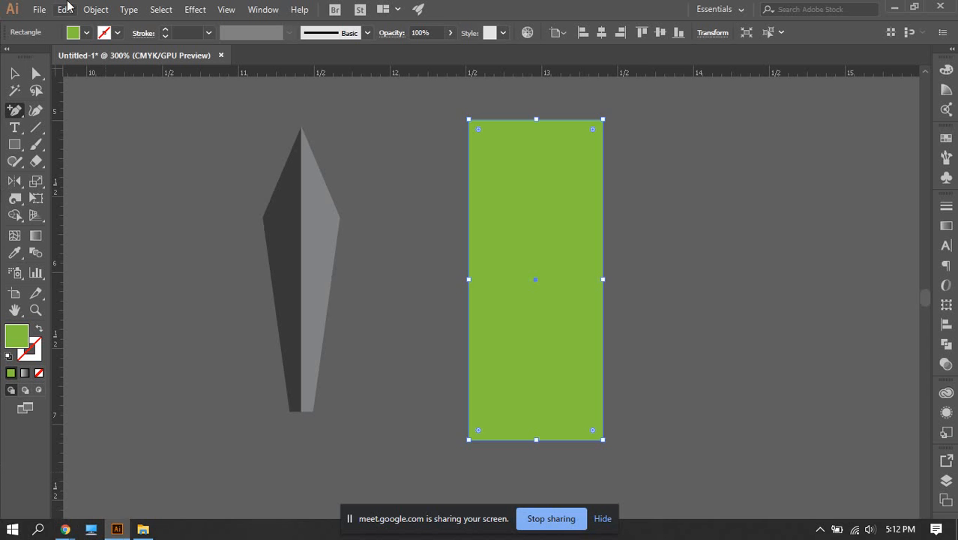
Add an anchor point at the middle of the green rectangle's top edge.
key(v)
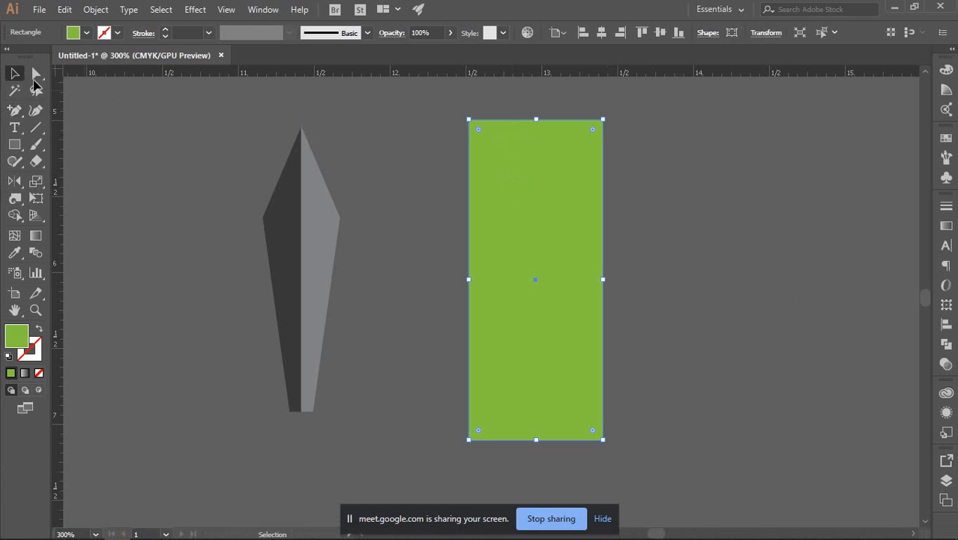
click(609, 230)
click(525, 184)
scroll(623, 304, up, 1)
drag(658, 261, 636, 251)
scroll(678, 291, down, 1)
click(14, 109)
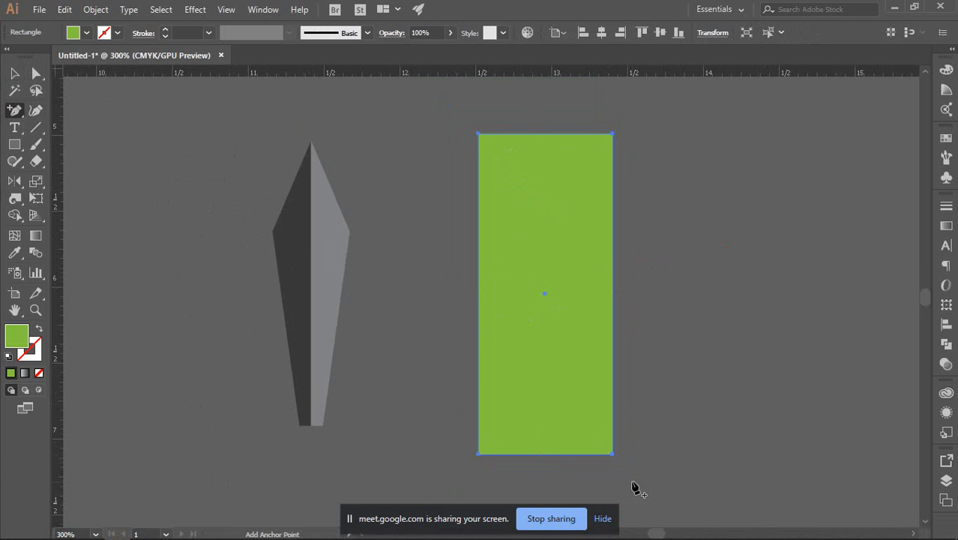
click(545, 134)
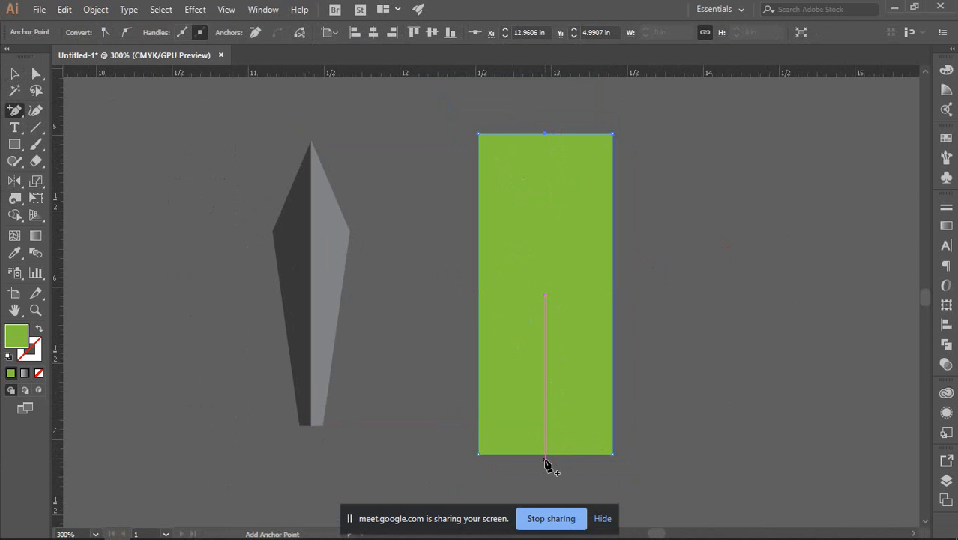
Pull the rectangle's two upper corner points straight down together to form a long pointed tip, and deselect the shape.
key(a)
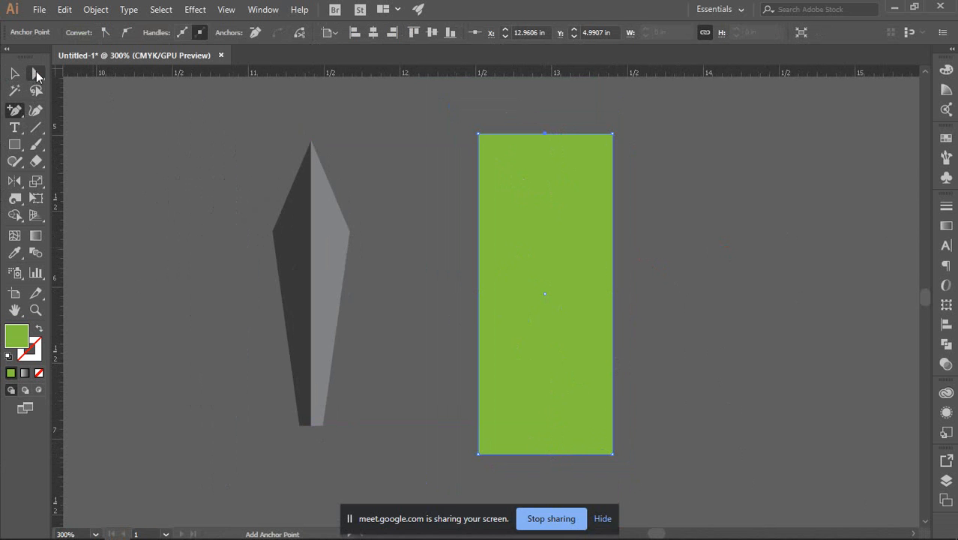
click(712, 167)
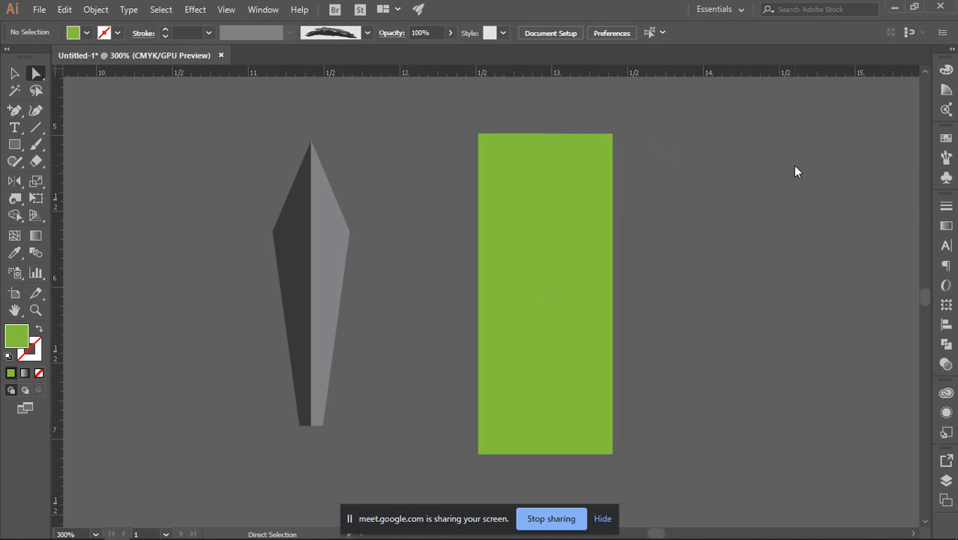
click(611, 135)
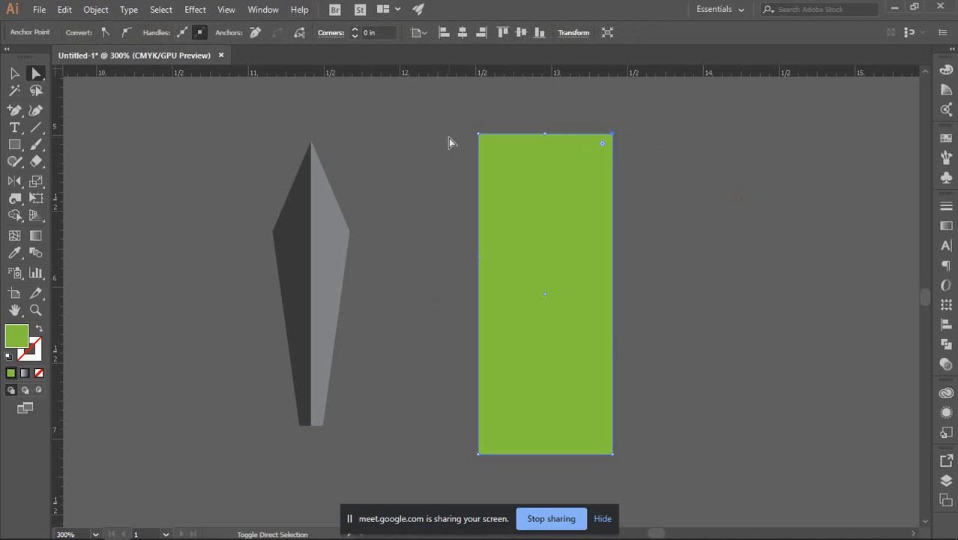
shift+click(479, 135)
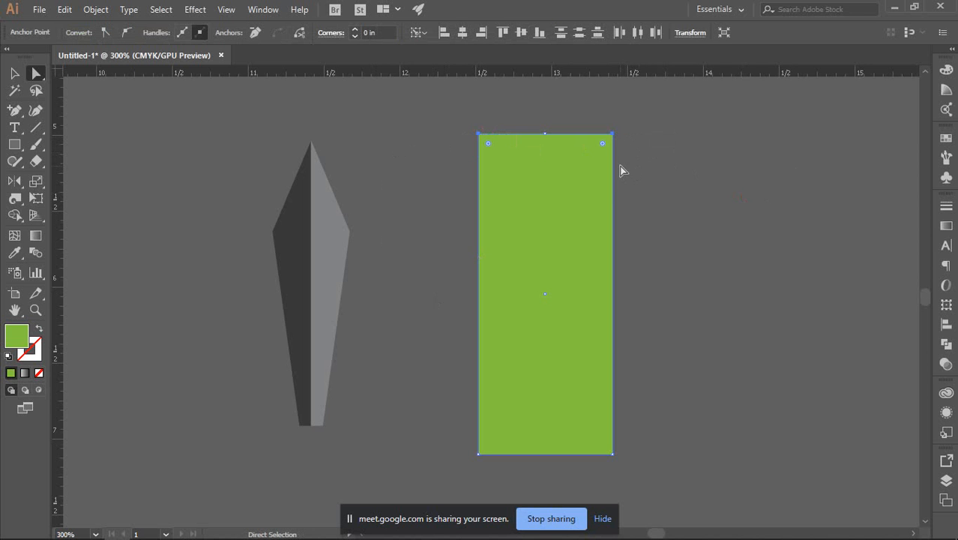
drag(612, 137, 612, 347)
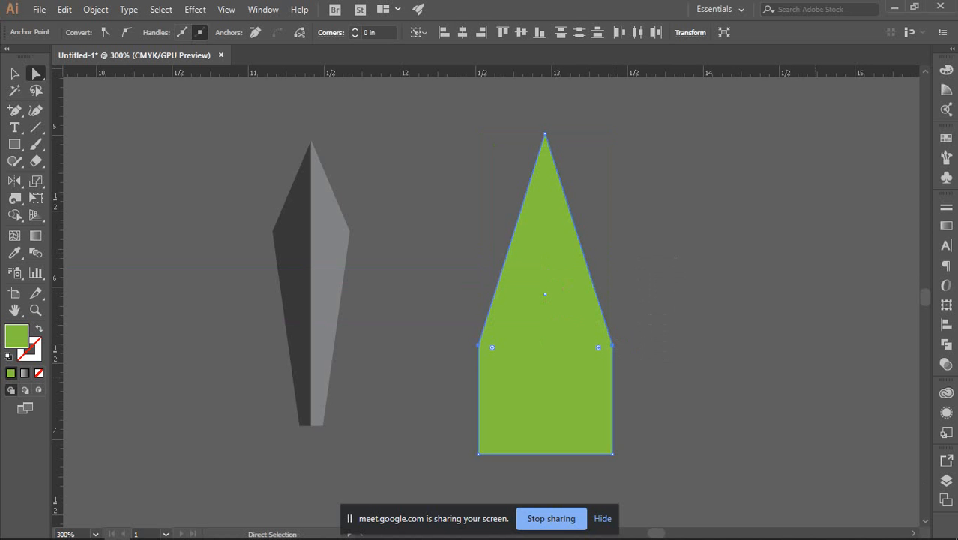
click(547, 136)
click(635, 248)
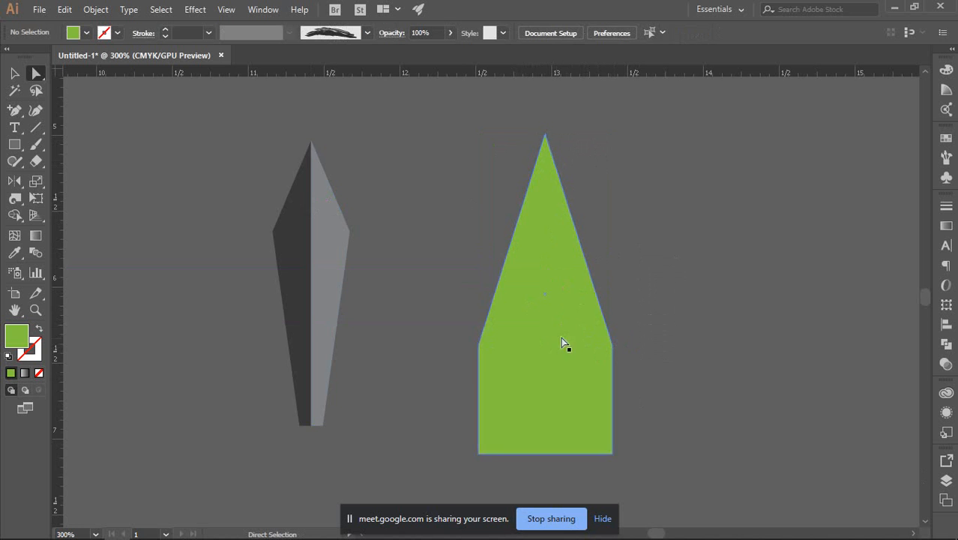
Raise both shoulder points of the green shape together to shorten its pointed tip, and deselect it.
scroll(551, 330, down, 3)
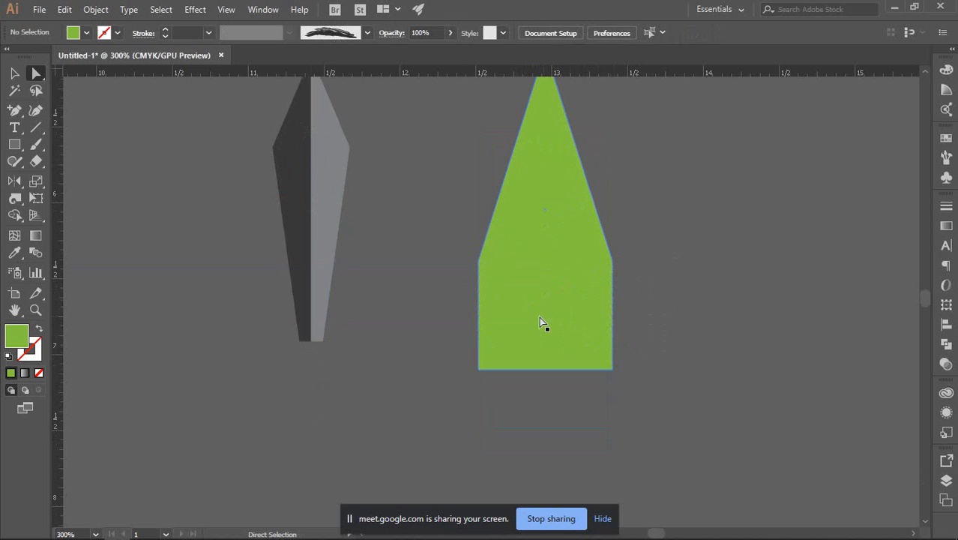
click(480, 368)
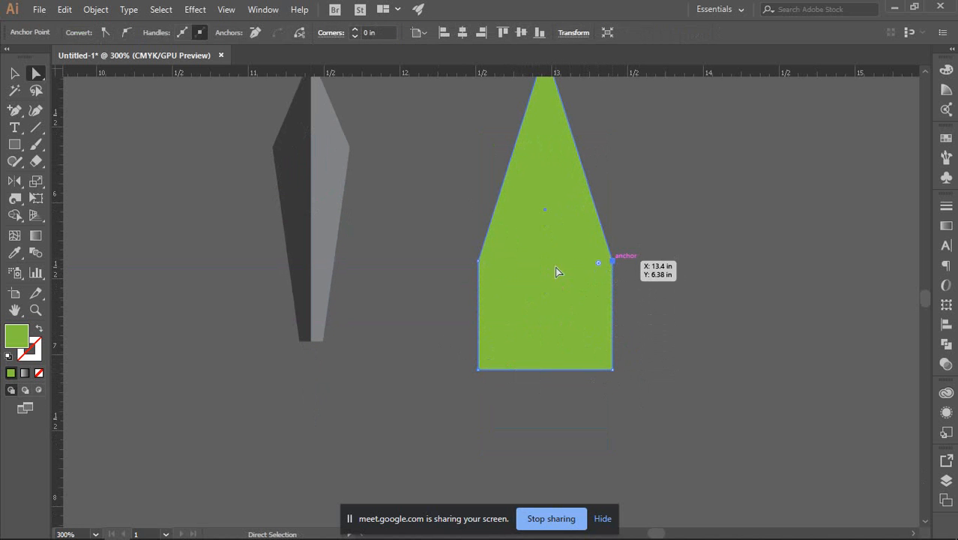
shift+click(479, 262)
drag(480, 261, 487, 162)
scroll(654, 294, up, 3)
click(654, 291)
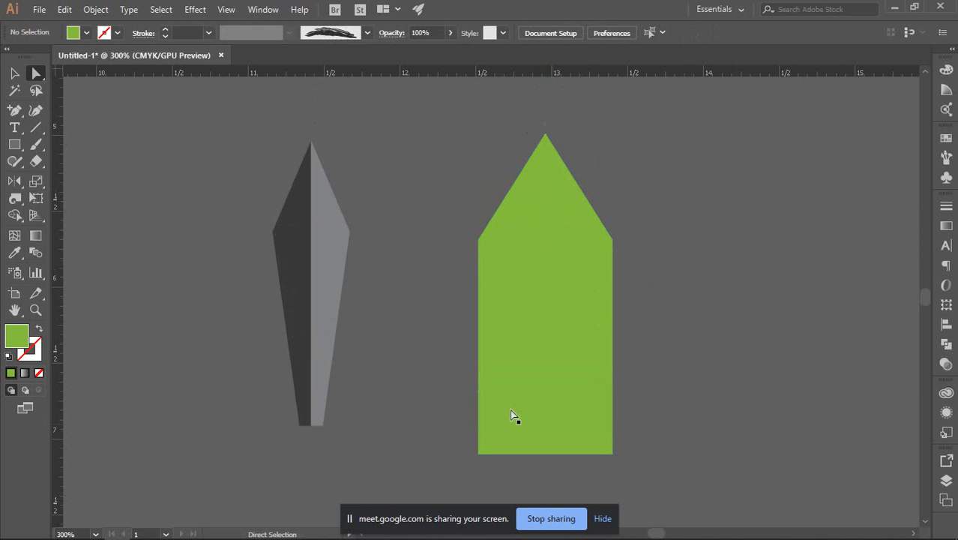
Examine the hands on the finished watch as a reference, and return to the green pointed shape.
scroll(293, 257, down, 6)
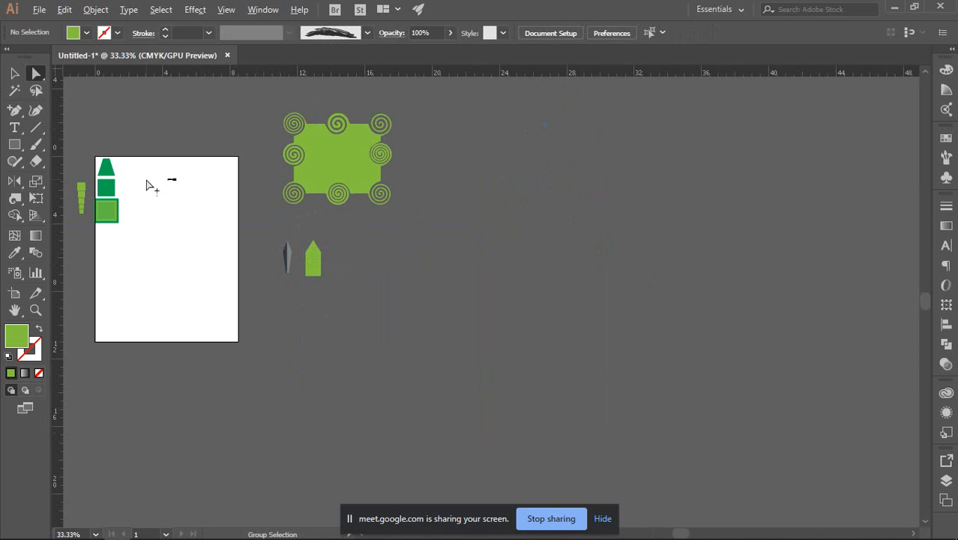
drag(149, 204, 502, 242)
scroll(390, 285, up, 9)
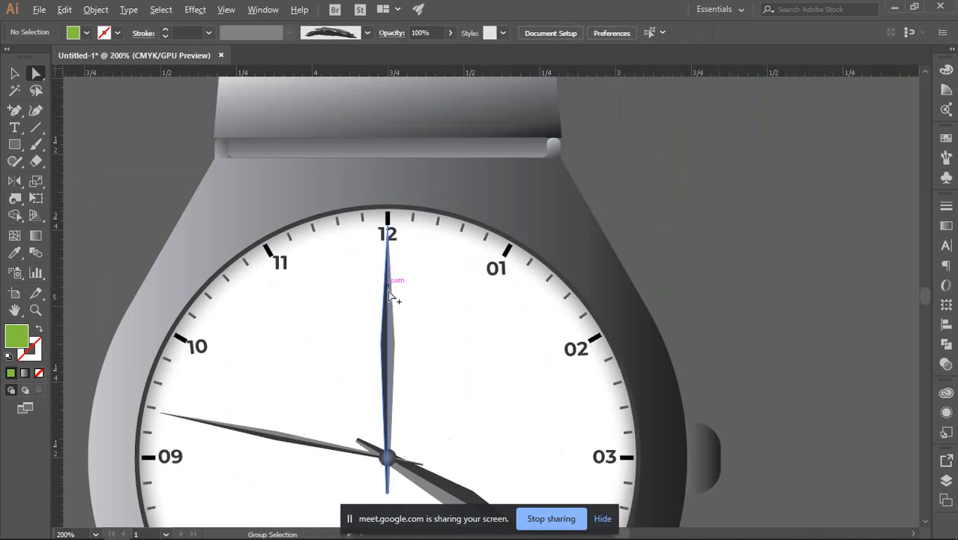
scroll(405, 327, down, 8)
scroll(518, 352, right, 5)
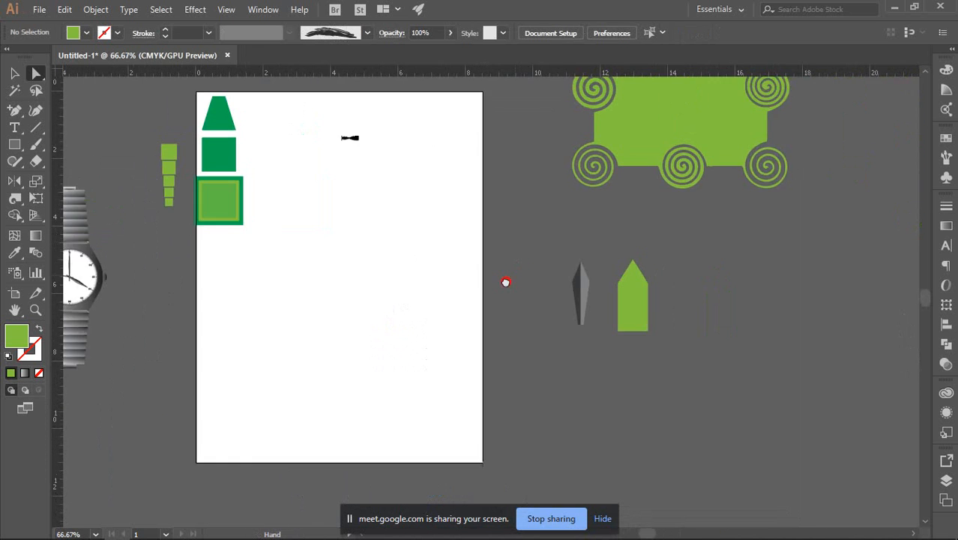
scroll(629, 316, up, 4)
scroll(545, 257, down, 3)
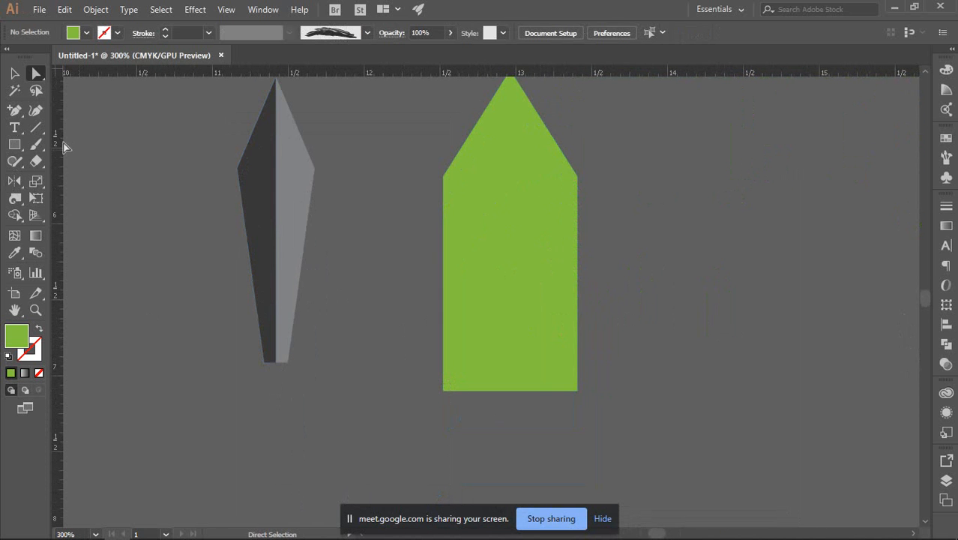
Select the green shape's two bottom corner points and scale them inward about their midpoint to taper the lower end.
scroll(517, 353, up, 1)
click(517, 352)
click(443, 407)
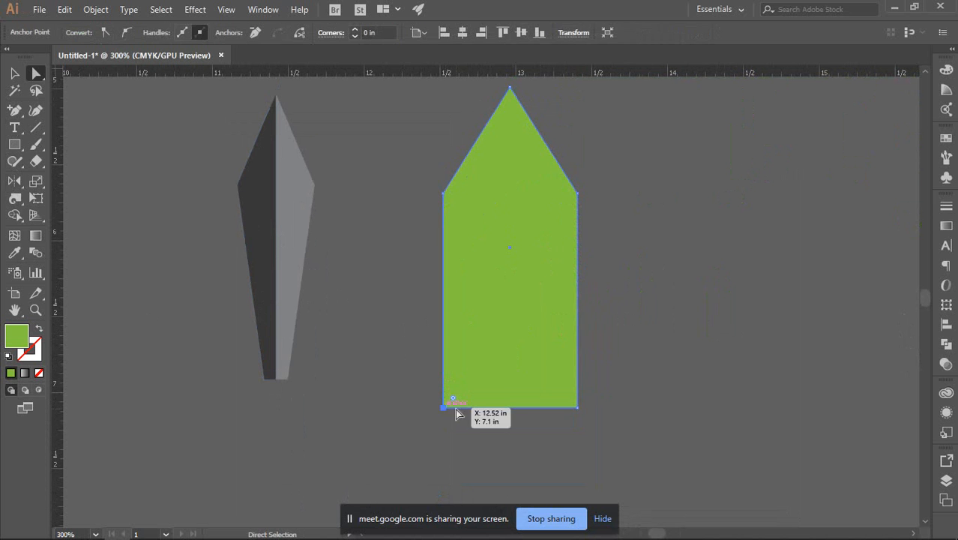
shift+click(576, 407)
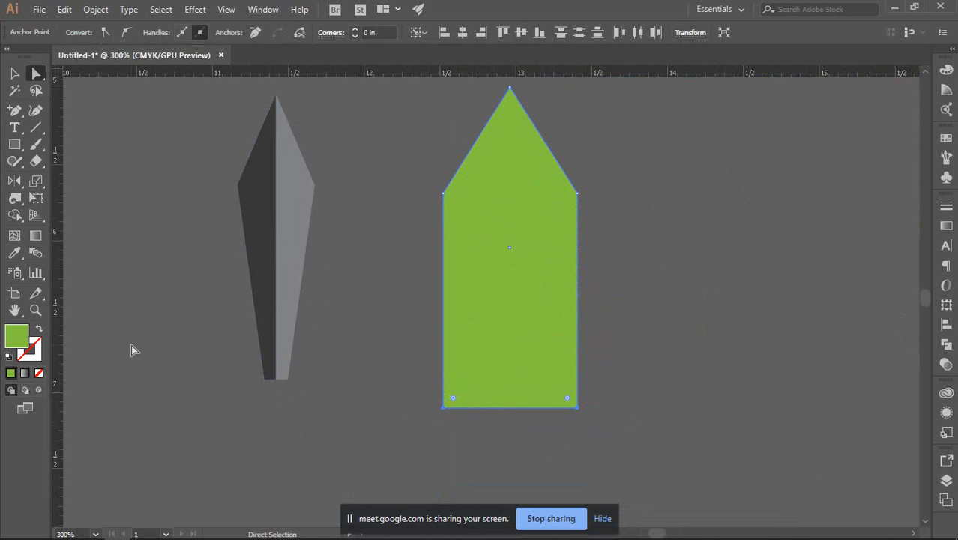
click(36, 184)
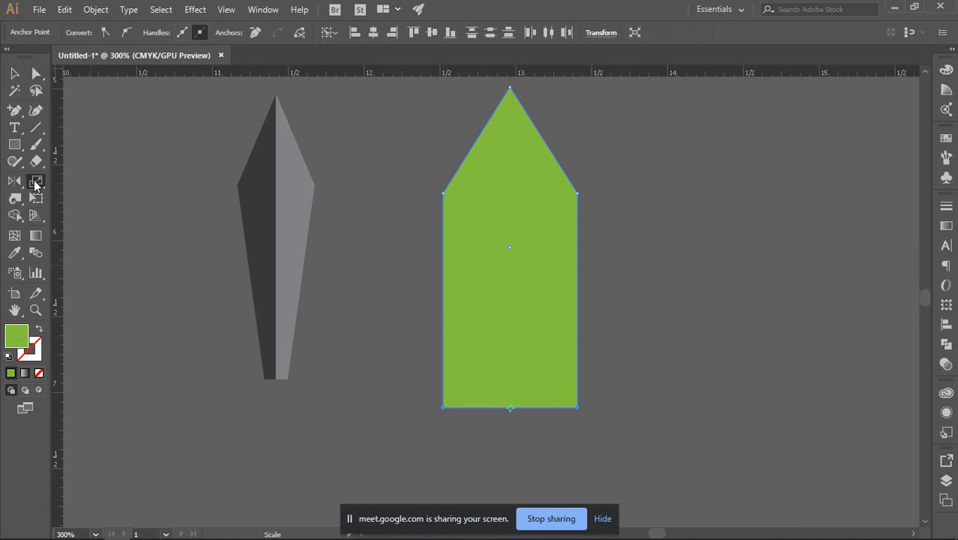
click(73, 185)
drag(444, 409, 487, 416)
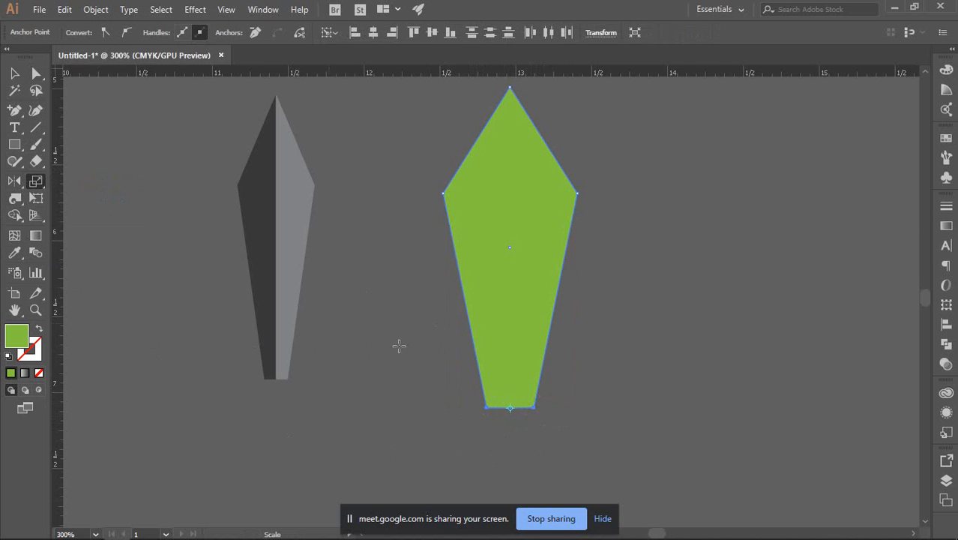
Deselect the green shape and draw a straight vertical Pen line from its tip down past its bottom edge.
click(9, 75)
click(13, 74)
click(661, 255)
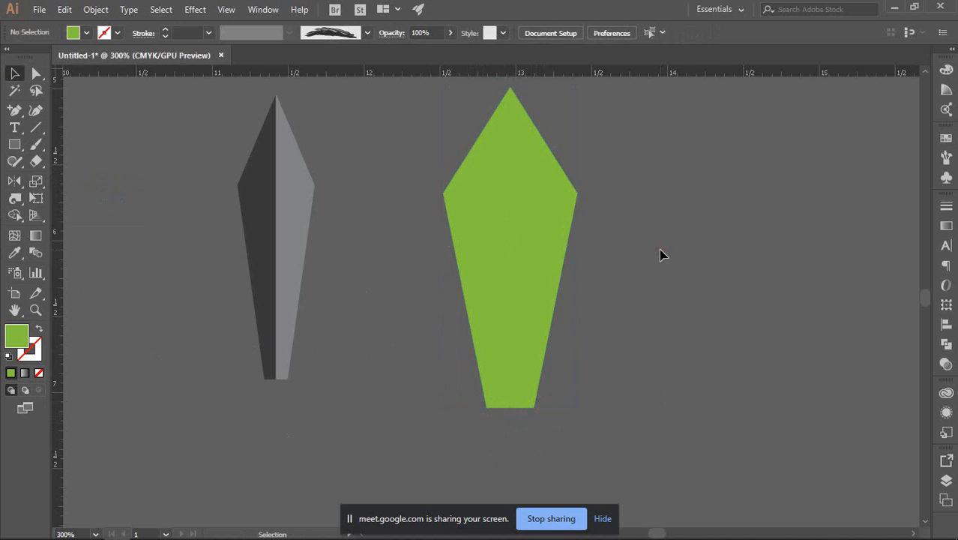
scroll(649, 243, up, 1)
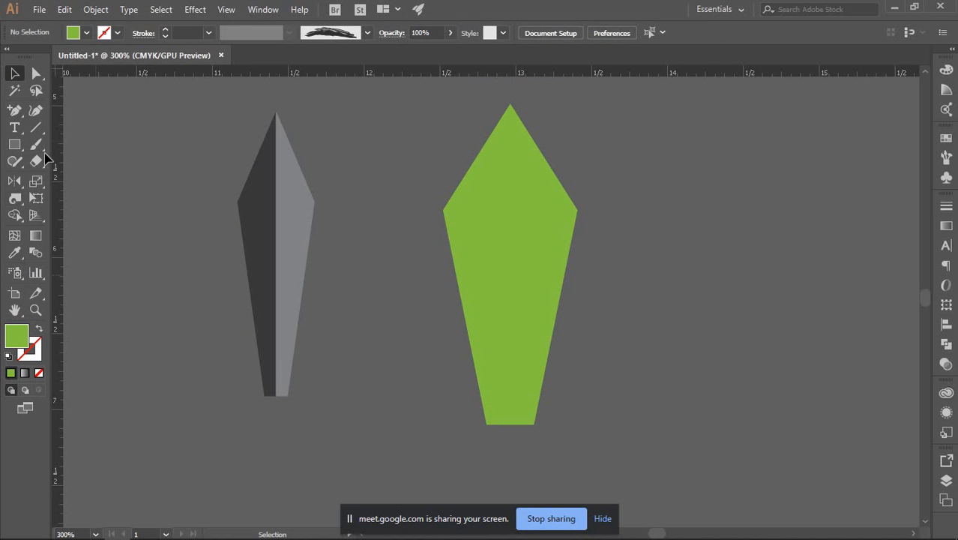
drag(14, 110, 63, 106)
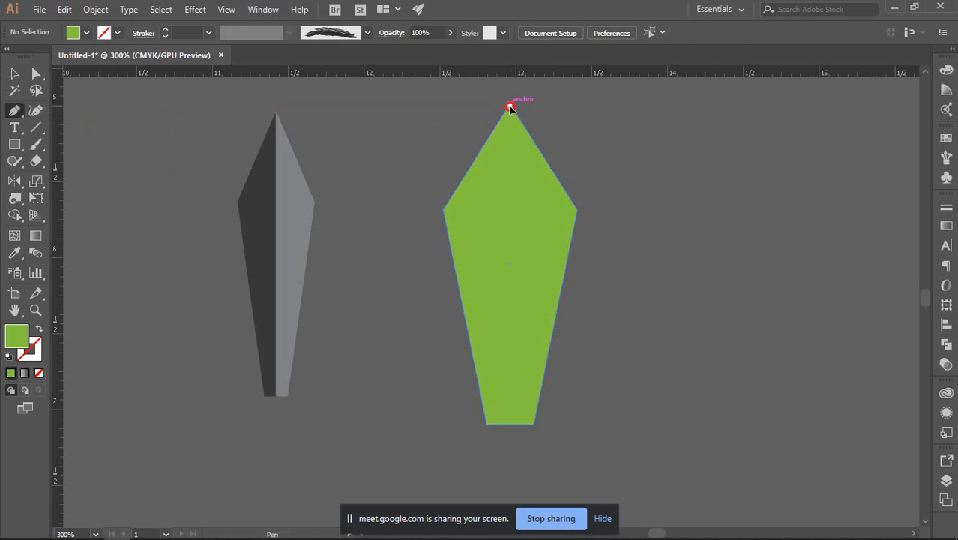
click(510, 108)
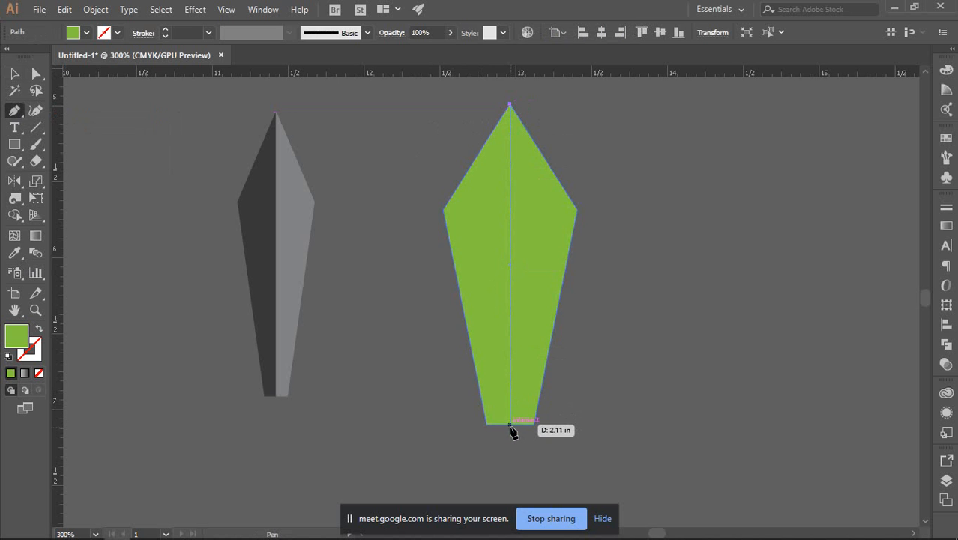
drag(510, 448, 446, 422)
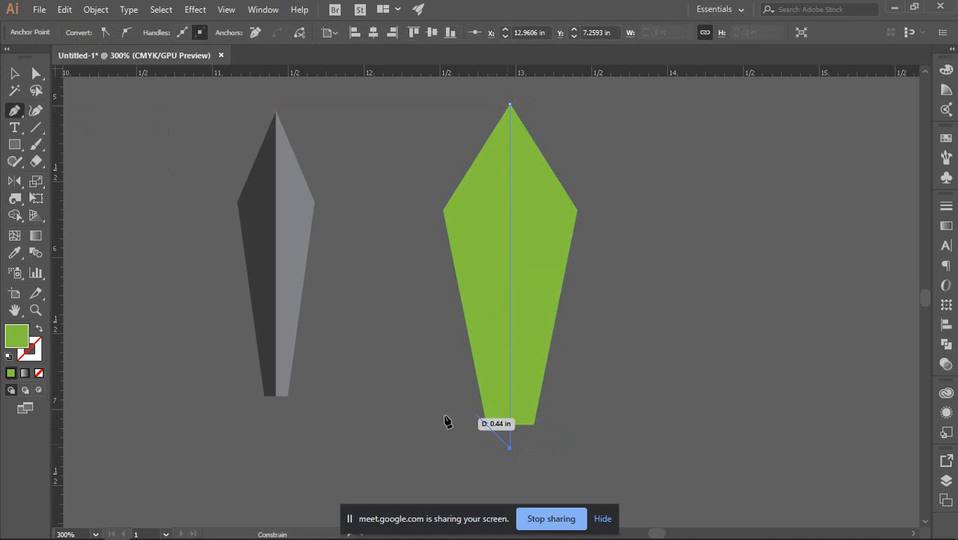
Stretch the vertical line upward so it extends beyond the green shape's tip.
click(13, 74)
scroll(615, 251, up, 5)
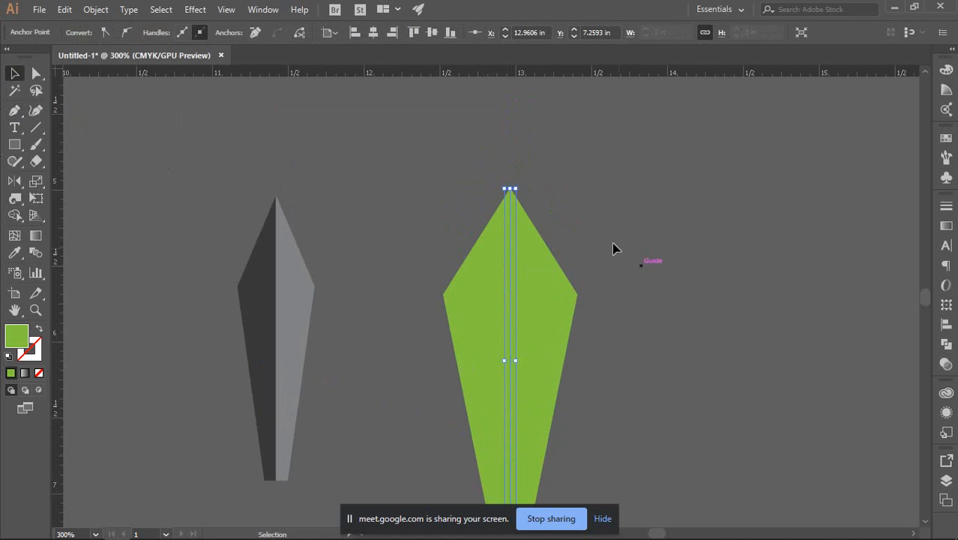
drag(510, 189, 524, 175)
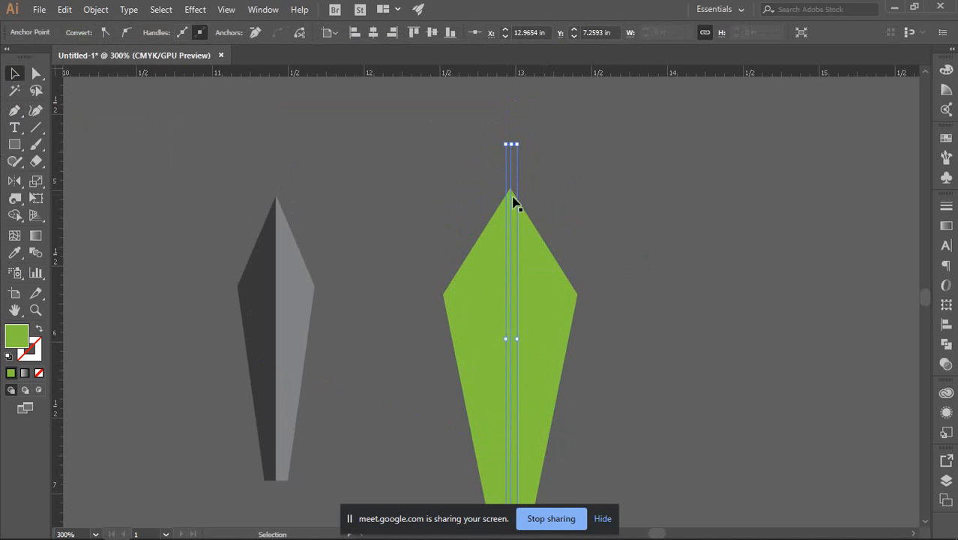
Select the vertical line together with the green shape and split the shape along it with the Pathfinder Divide operation.
scroll(465, 259, down, 2)
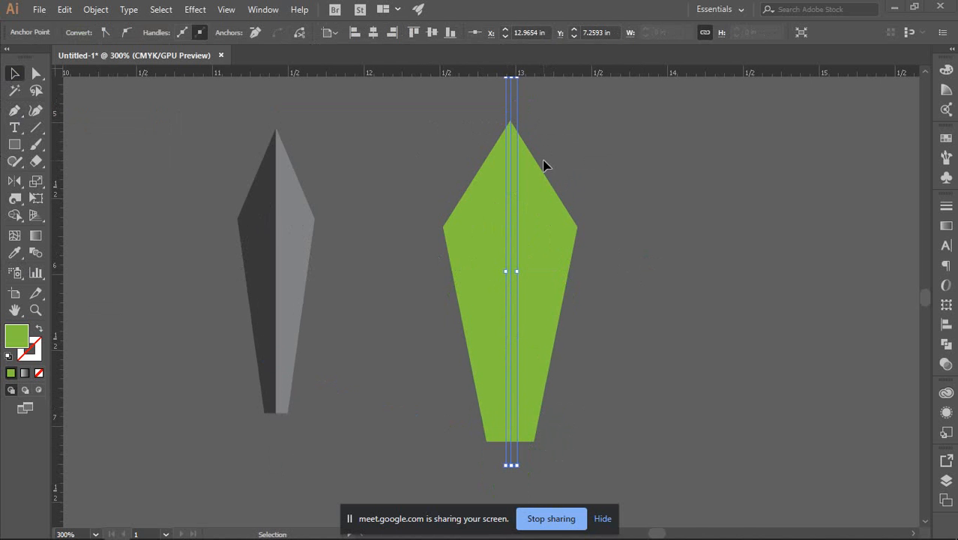
scroll(511, 203, down, 2)
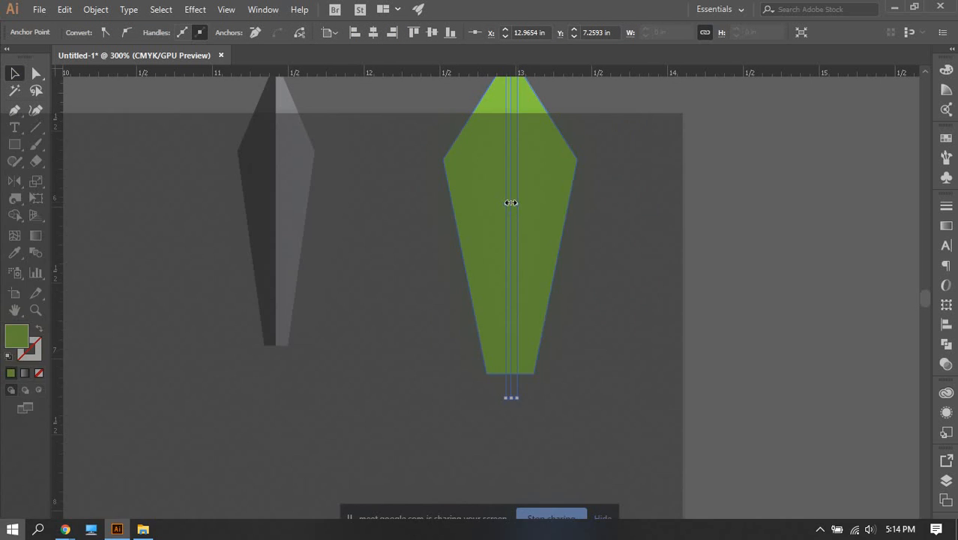
scroll(525, 201, down, 2)
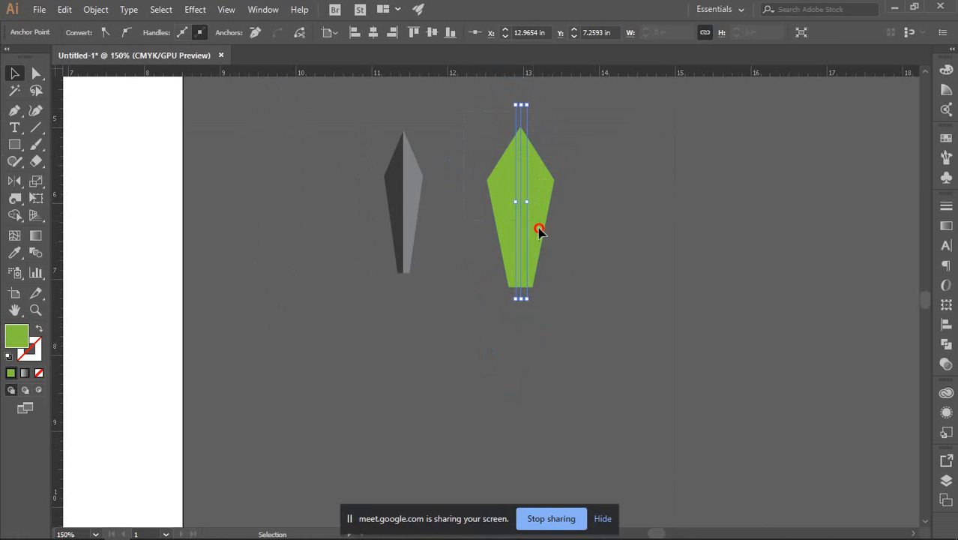
click(540, 231)
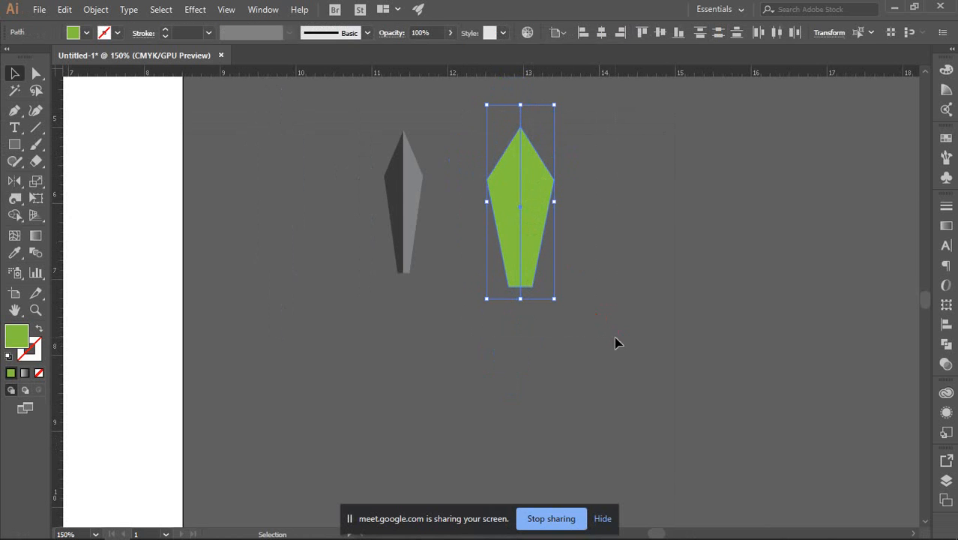
click(946, 345)
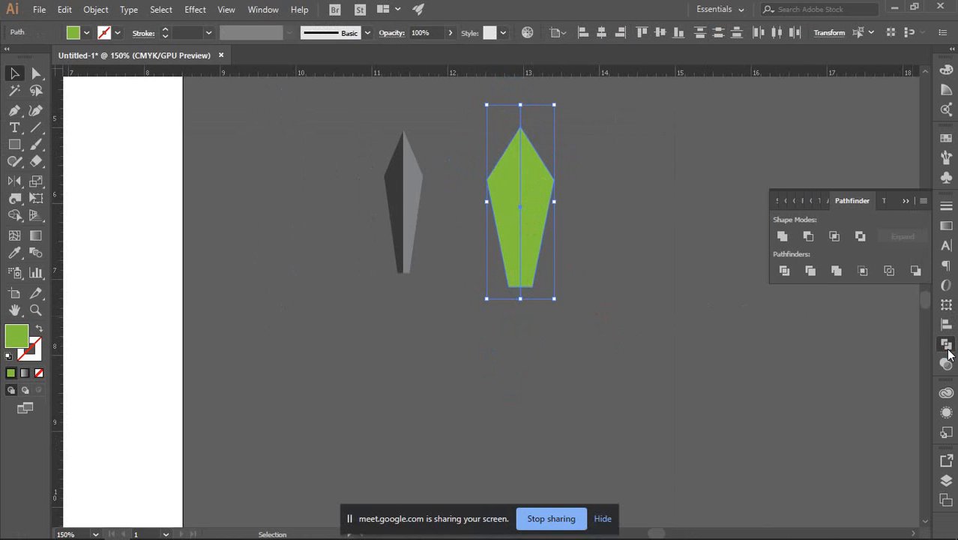
click(784, 271)
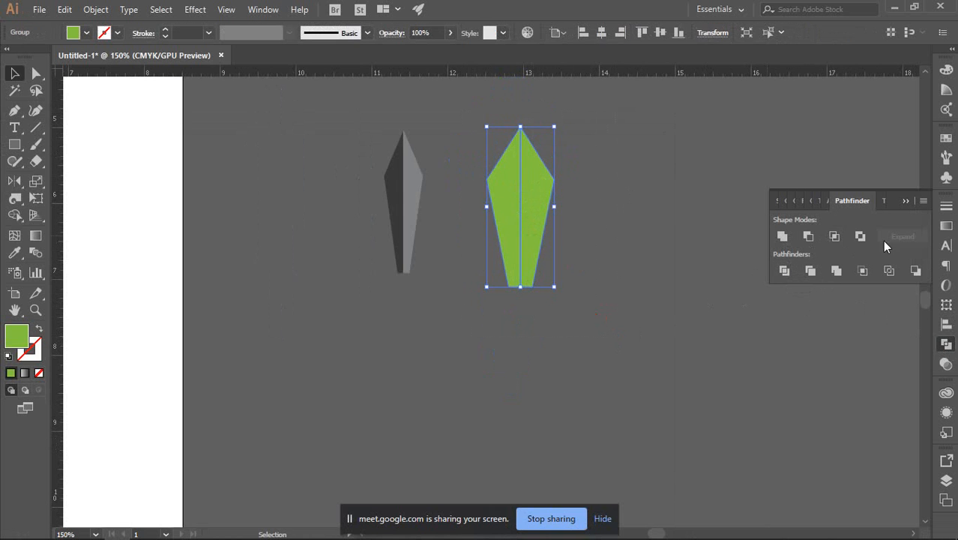
click(947, 345)
Ungroup the divided green shape into separate halves.
scroll(552, 235, up, 1)
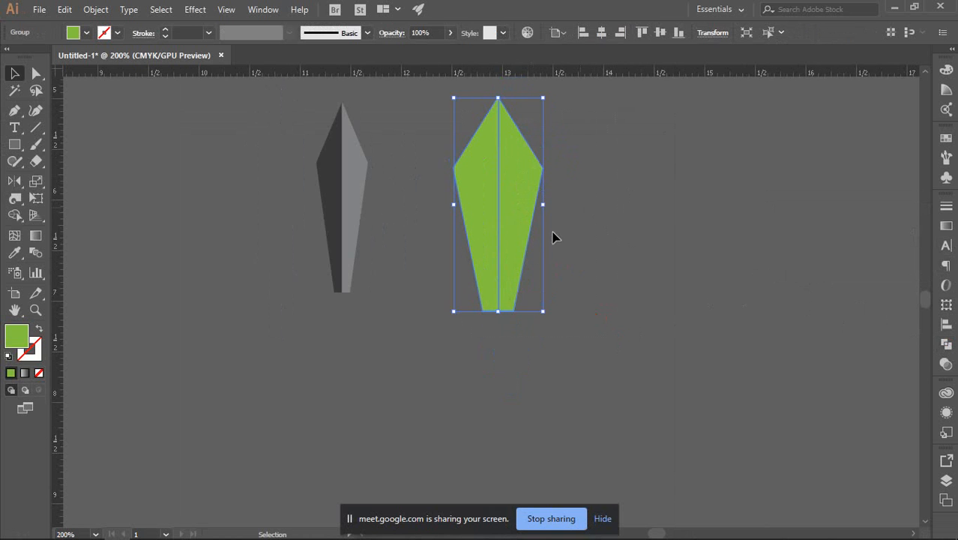
scroll(524, 251, up, 1)
right_click(502, 228)
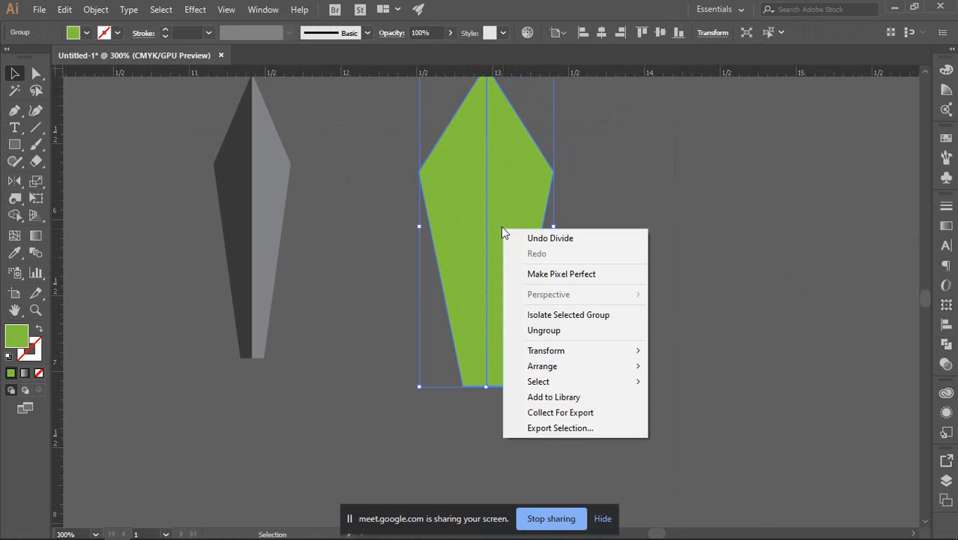
click(534, 331)
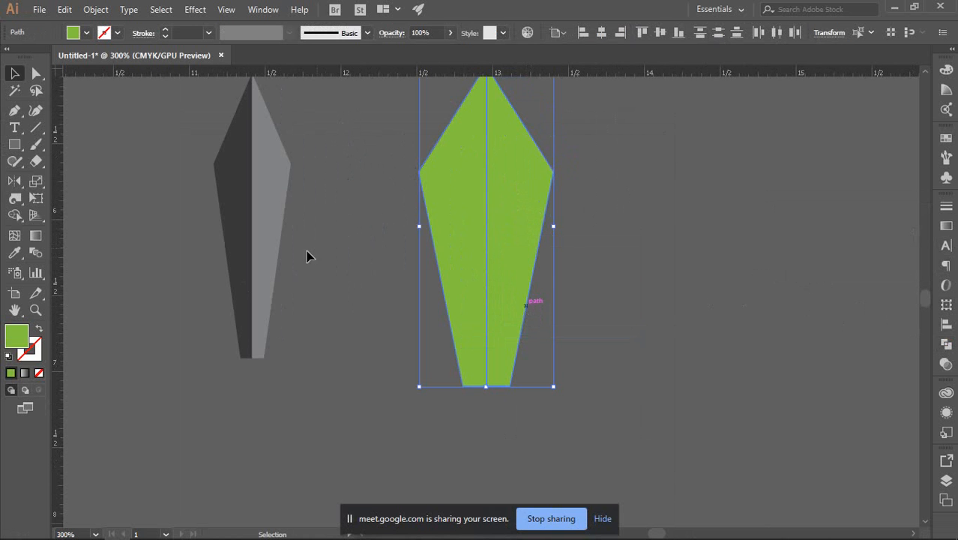
Fill the right half of the green shape with the lighter gray sampled from the reference hand.
scroll(451, 262, up, 2)
click(506, 250)
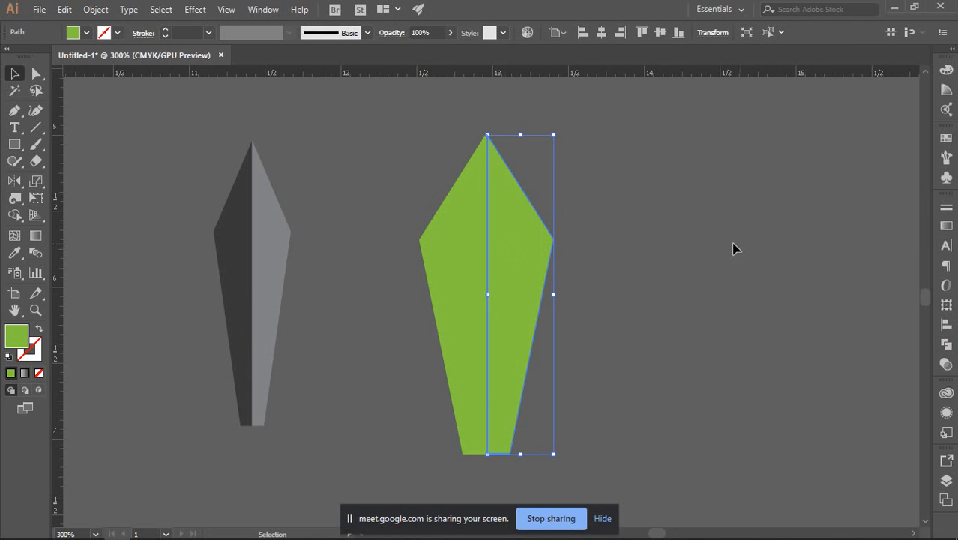
click(734, 249)
click(485, 223)
click(541, 229)
key(i)
click(273, 211)
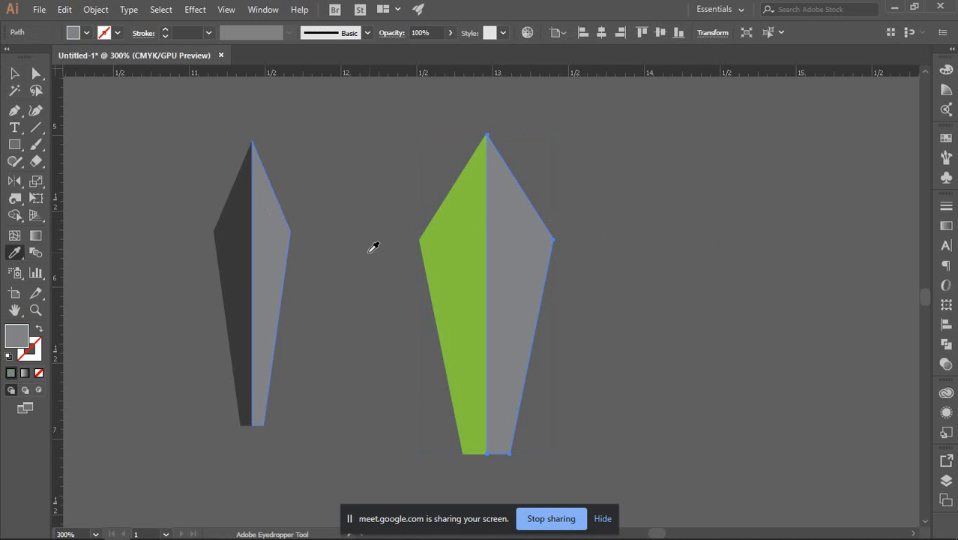
Fill the remaining green half with the dark gray sampled from the reference hand, and deselect it.
key(v)
click(442, 258)
key(i)
click(232, 244)
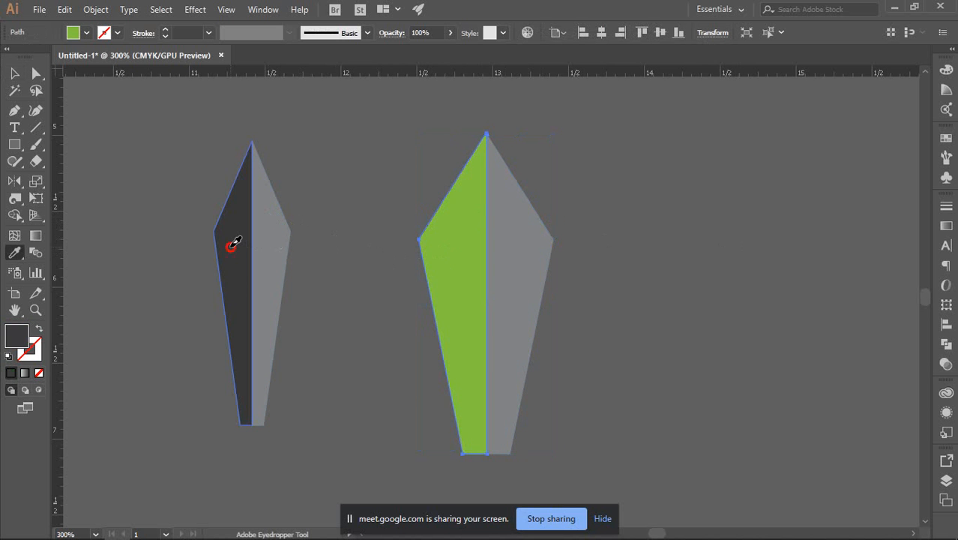
key(v)
click(359, 299)
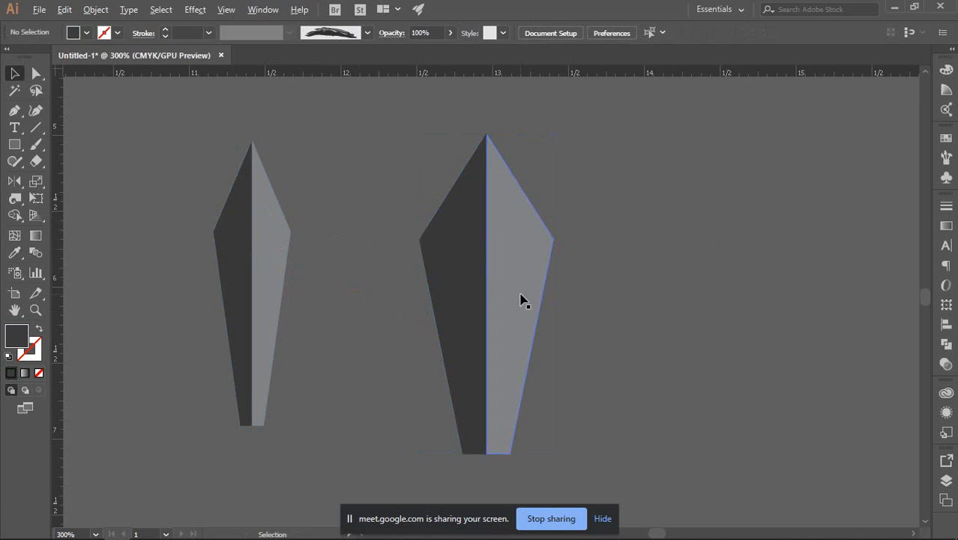
Look over the two gray hands, the artboard shapes and the finished watch across the canvas.
scroll(522, 299, down, 2)
scroll(593, 313, down, 2)
drag(602, 317, 642, 328)
scroll(643, 328, up, 3)
scroll(693, 323, up, 1)
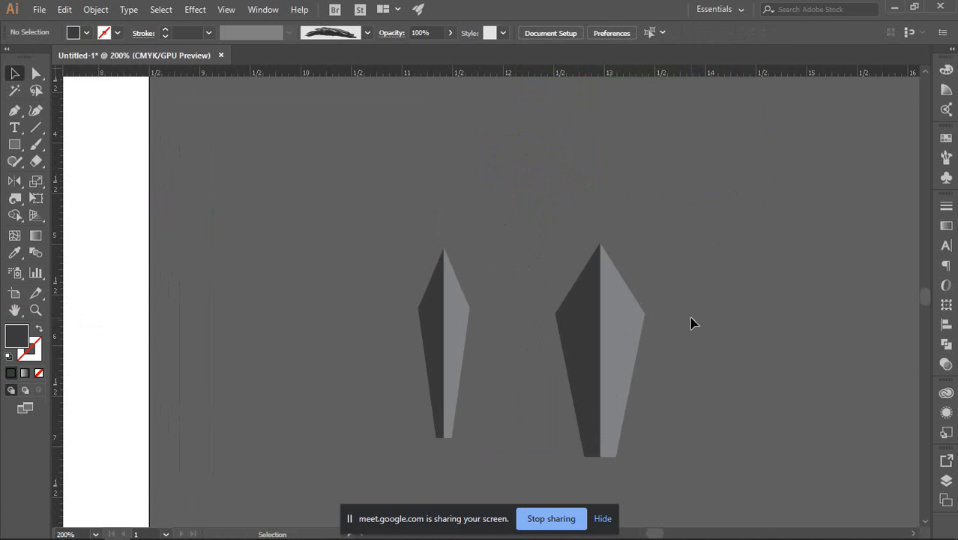
scroll(684, 322, up, 2)
scroll(680, 327, down, 2)
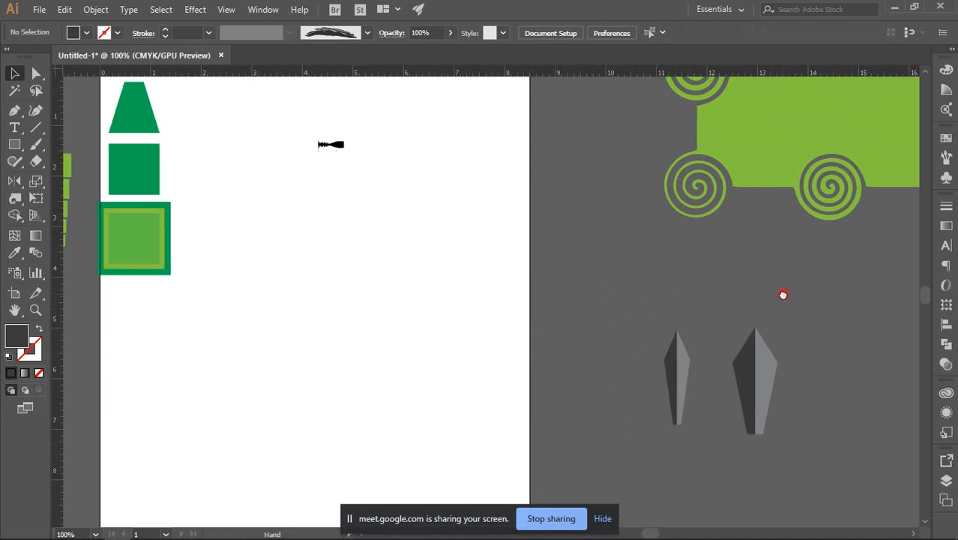
scroll(733, 263, left, 2)
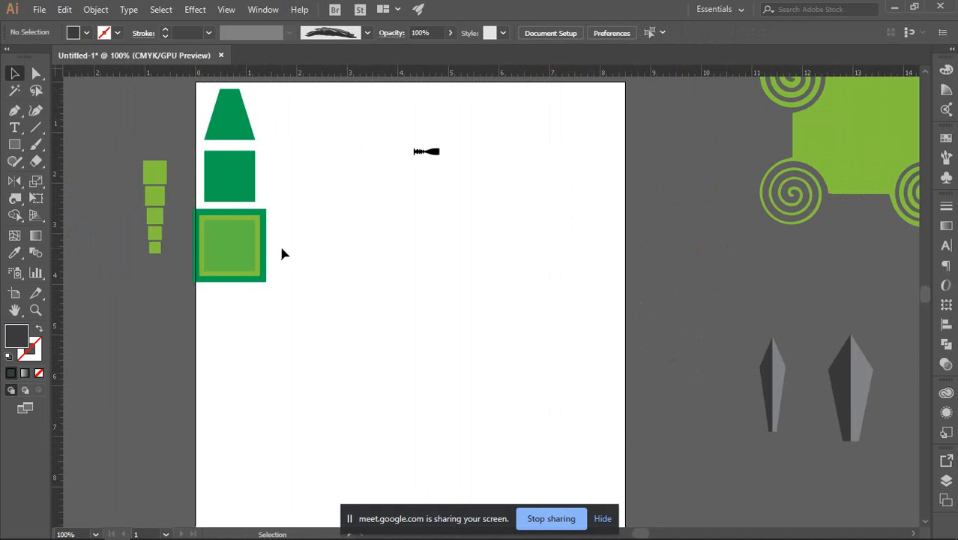
scroll(589, 326, down, 2)
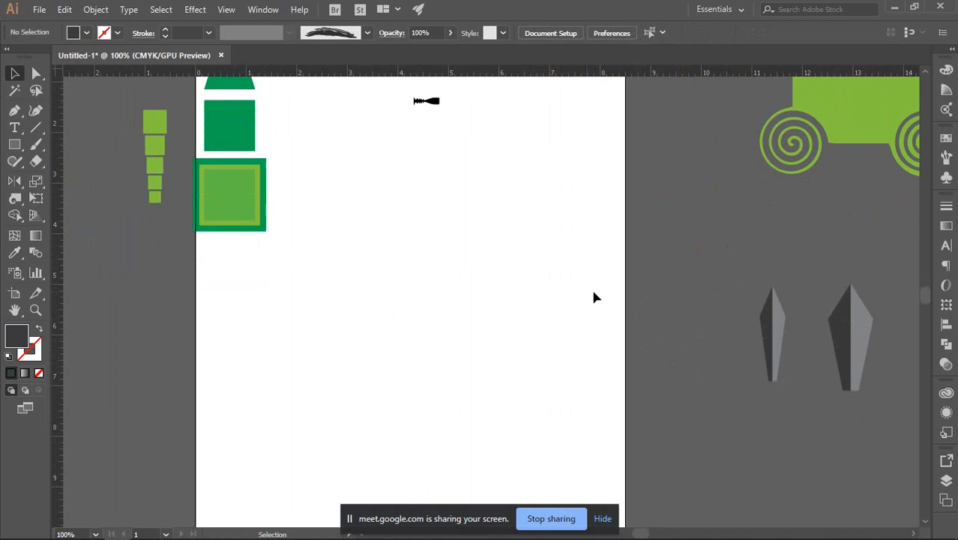
drag(314, 267, 384, 269)
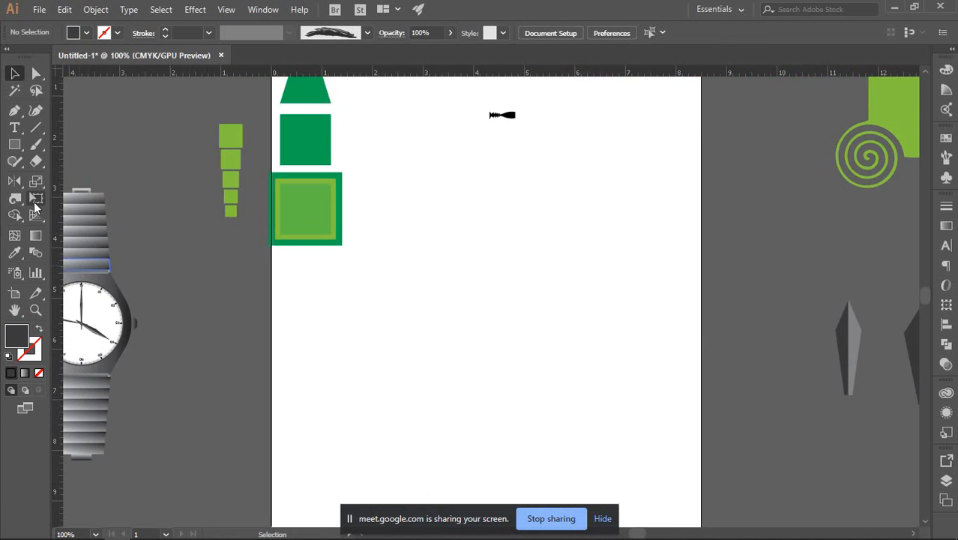
drag(574, 328, 436, 307)
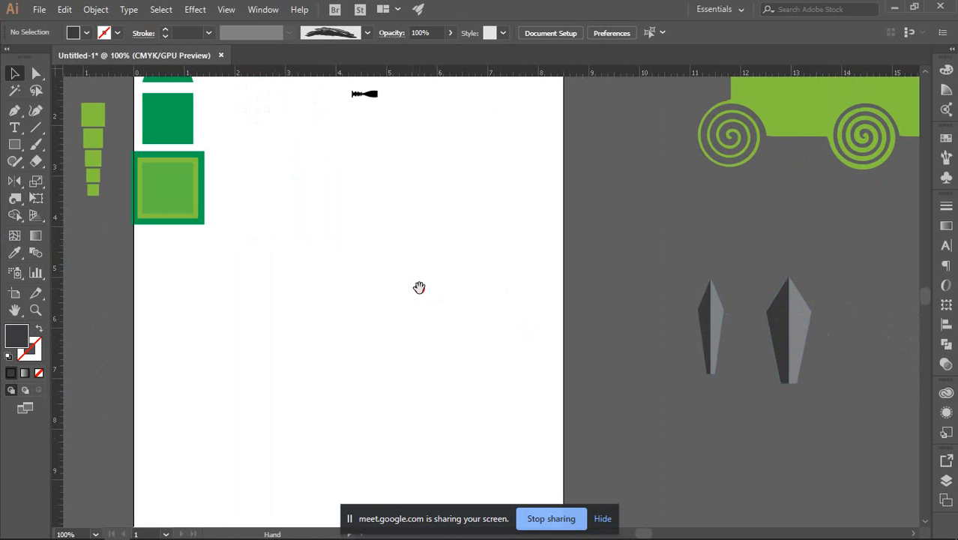
drag(419, 288, 451, 277)
Duplicate the dark green square into the empty middle of the artboard, enlarge the copy, and deselect it.
scroll(408, 261, down, 1)
drag(280, 168, 444, 304)
drag(375, 256, 414, 305)
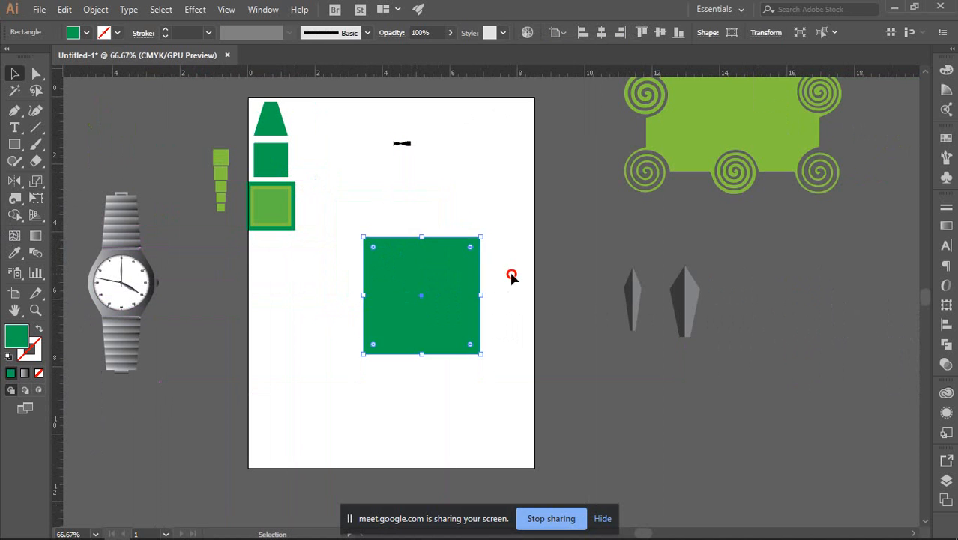
click(512, 273)
Distort the top edge of the large green square into a dip with the Pucker tool.
click(24, 204)
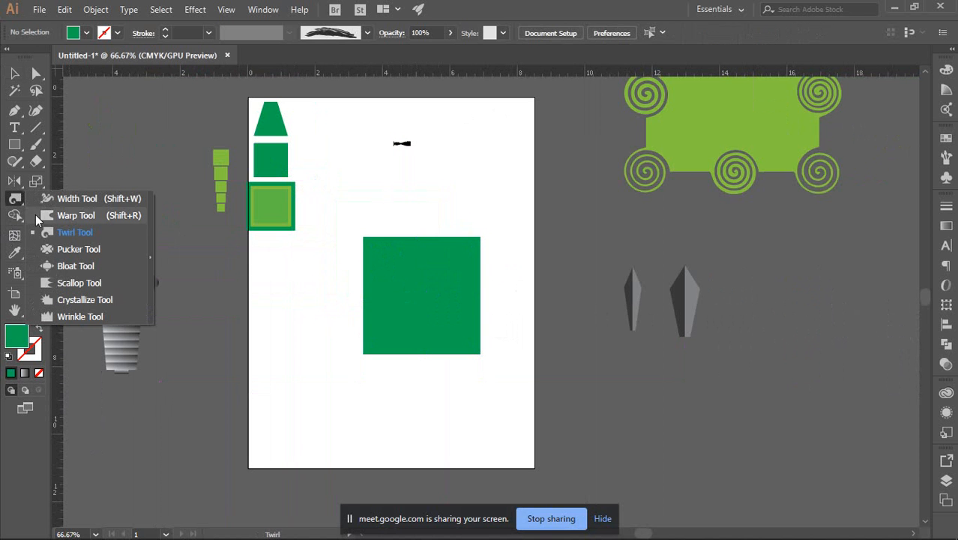
click(78, 249)
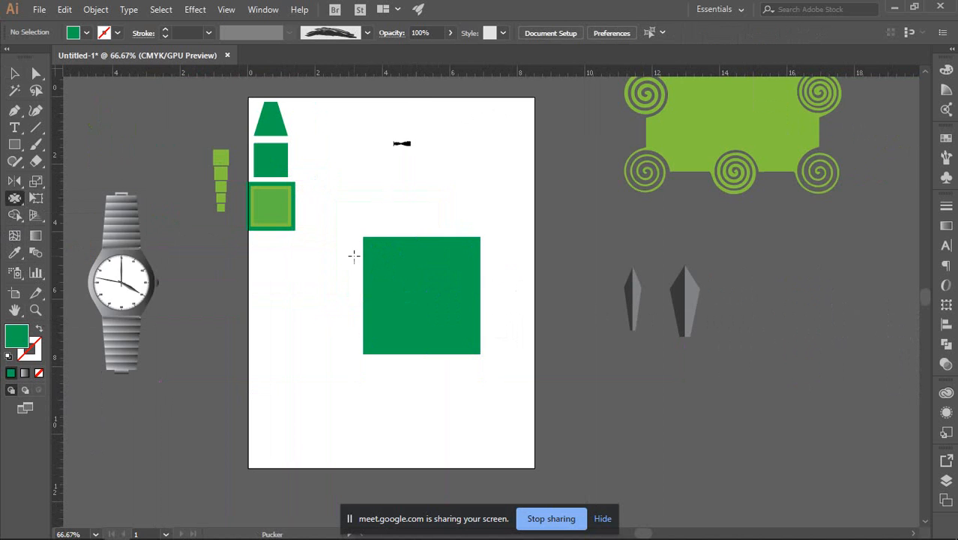
scroll(364, 238, up, 2)
scroll(367, 240, down, 2)
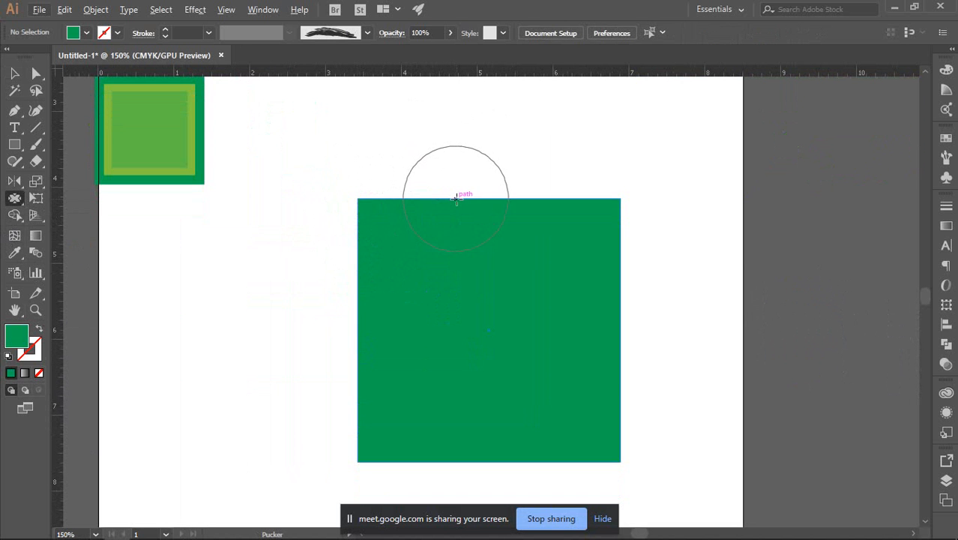
drag(461, 196, 466, 271)
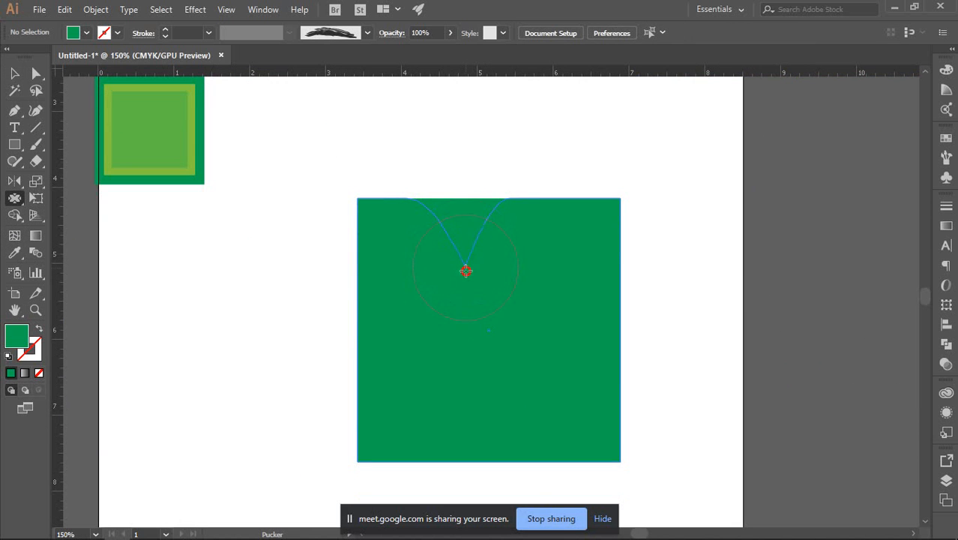
mouse_move(468, 307)
mouse_down()
mouse_move(484, 206)
mouse_move(484, 222)
mouse_up()
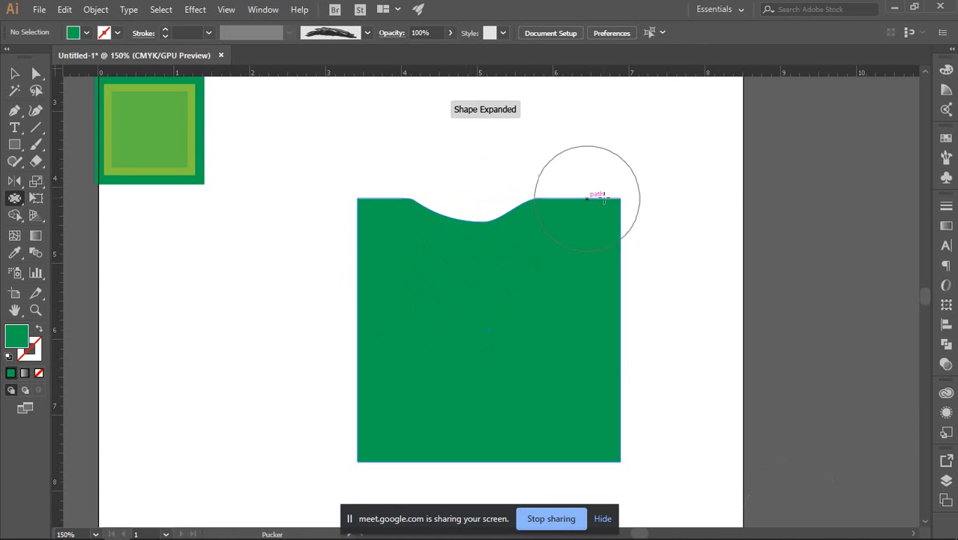
Try puckering the large square's upper-right and lower-left corners, undoing all the pucker distortions.
mouse_move(622, 198)
mouse_down()
mouse_move(555, 267)
mouse_move(581, 180)
mouse_up()
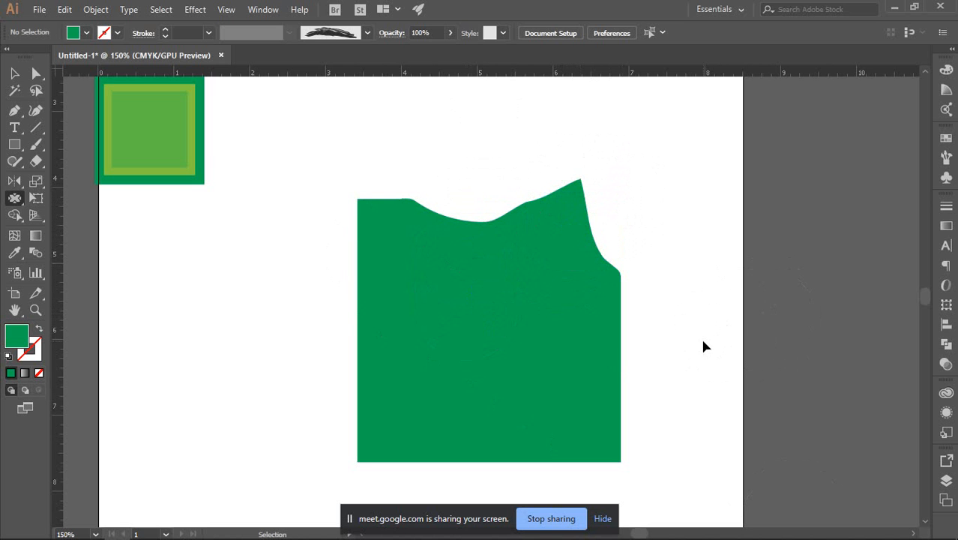
key(ctrl+z)
key(ctrl+z)
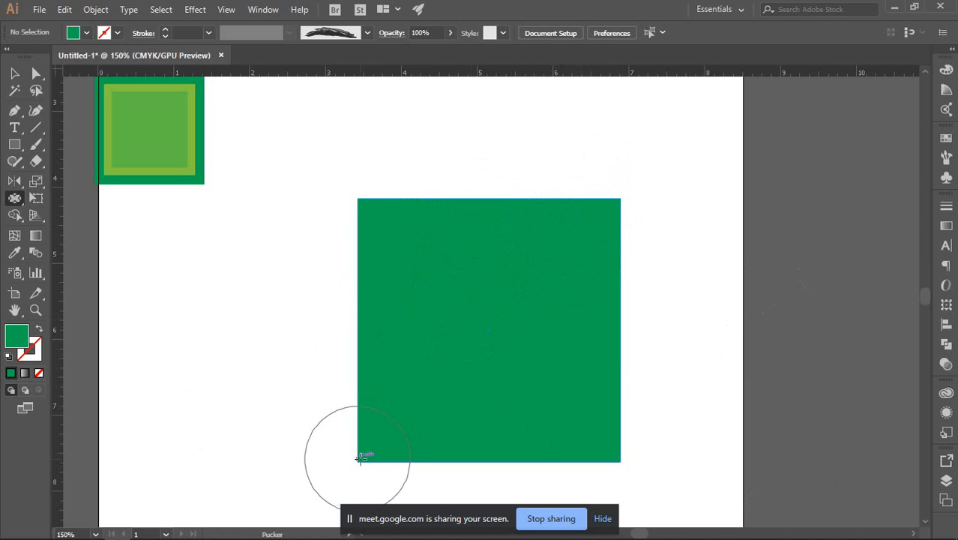
mouse_move(358, 462)
mouse_down()
mouse_move(396, 417)
mouse_move(428, 400)
mouse_move(331, 439)
mouse_move(317, 420)
mouse_move(319, 399)
mouse_up()
key(ctrl+z)
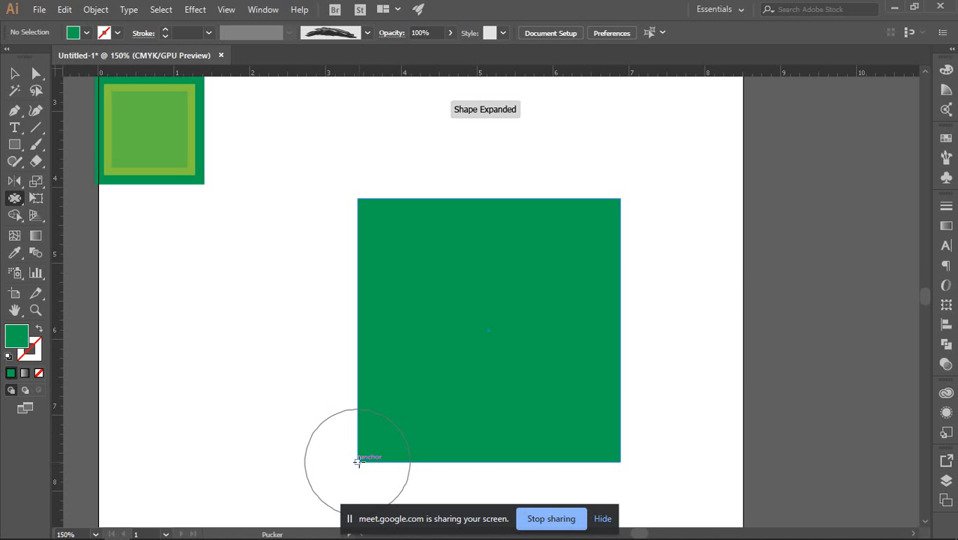
Try pulling the large green square's lower-left and upper-left corners outward with the Pucker tool.
mouse_move(357, 457)
mouse_down()
mouse_move(341, 453)
mouse_move(331, 433)
mouse_up()
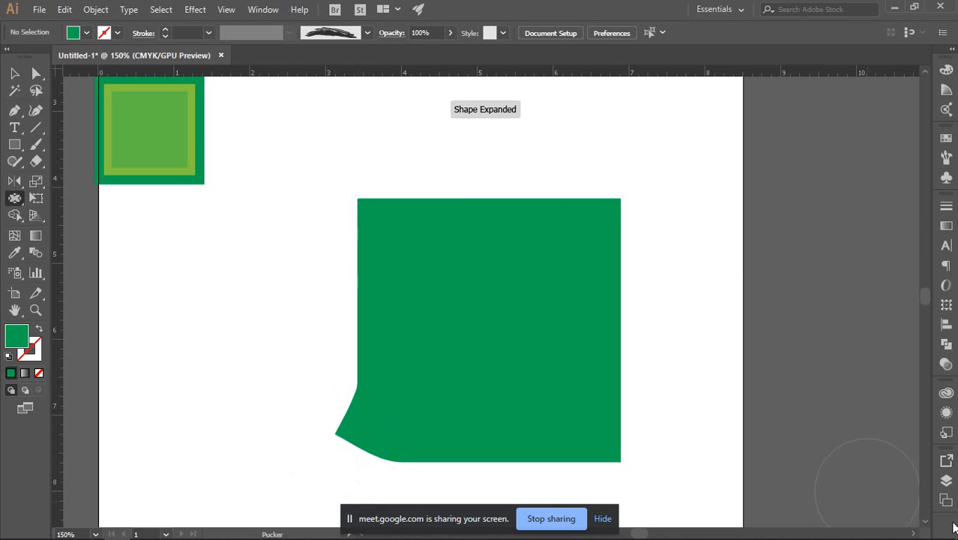
mouse_move(362, 211)
mouse_down()
mouse_move(355, 195)
mouse_move(330, 228)
mouse_up()
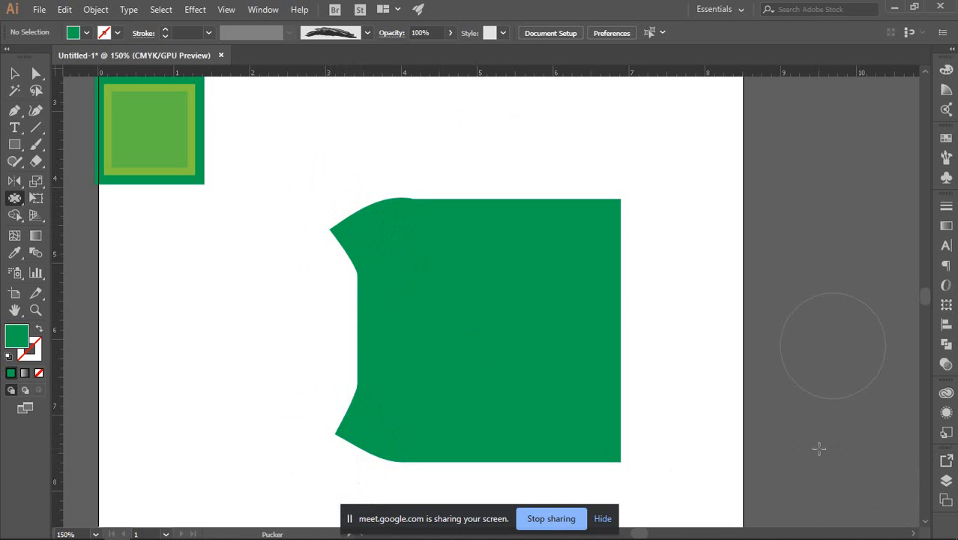
key(v)
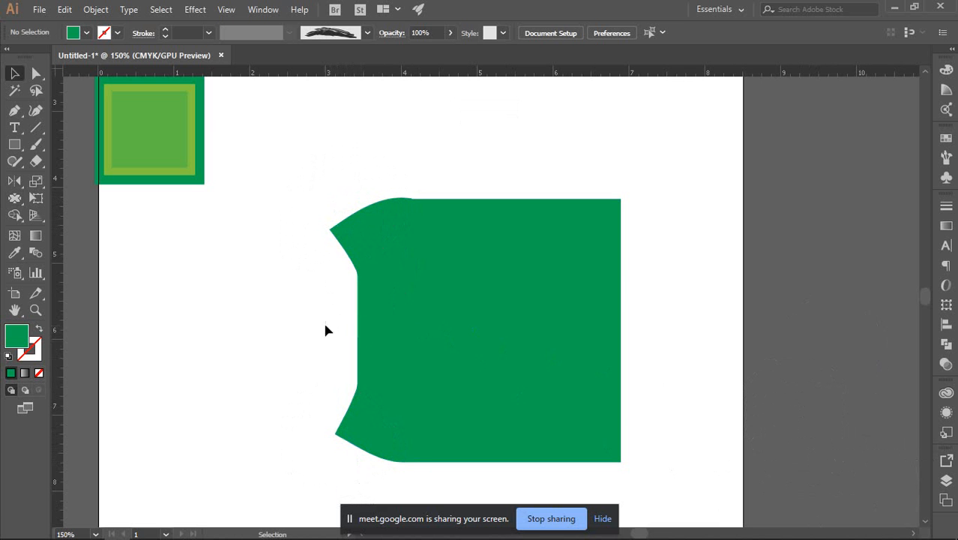
key(a)
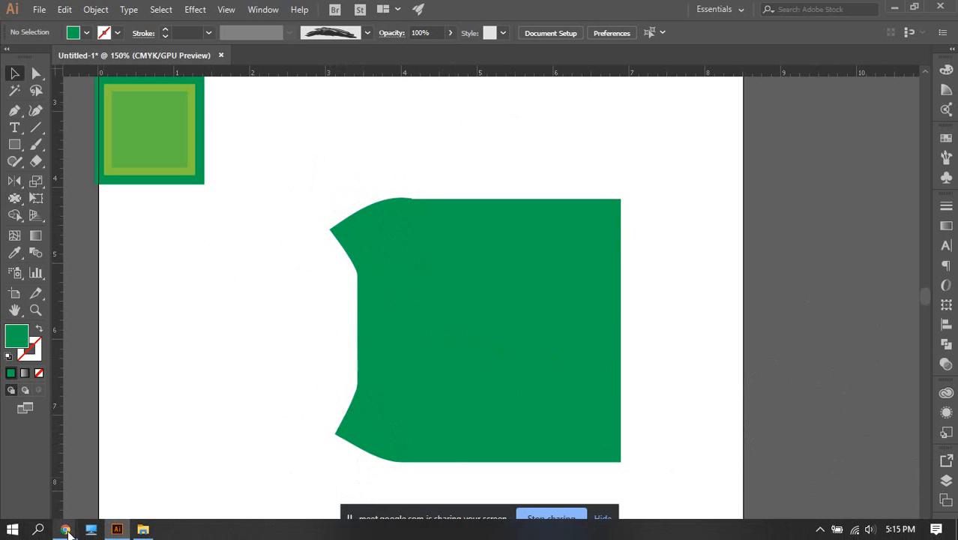
Switch to the Google Meet window to check the meeting, and return to the Illustrator document.
mouse_move(65, 534)
click(62, 491)
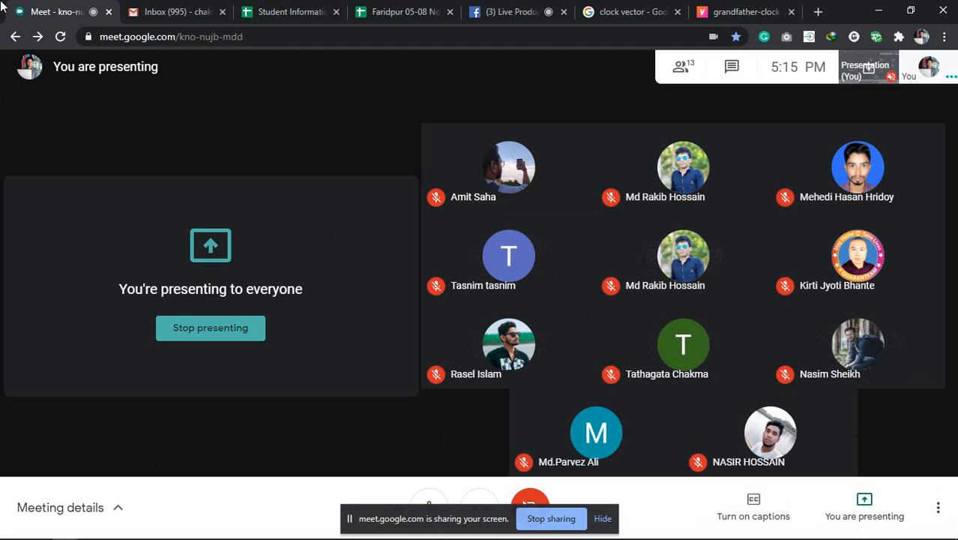
click(118, 531)
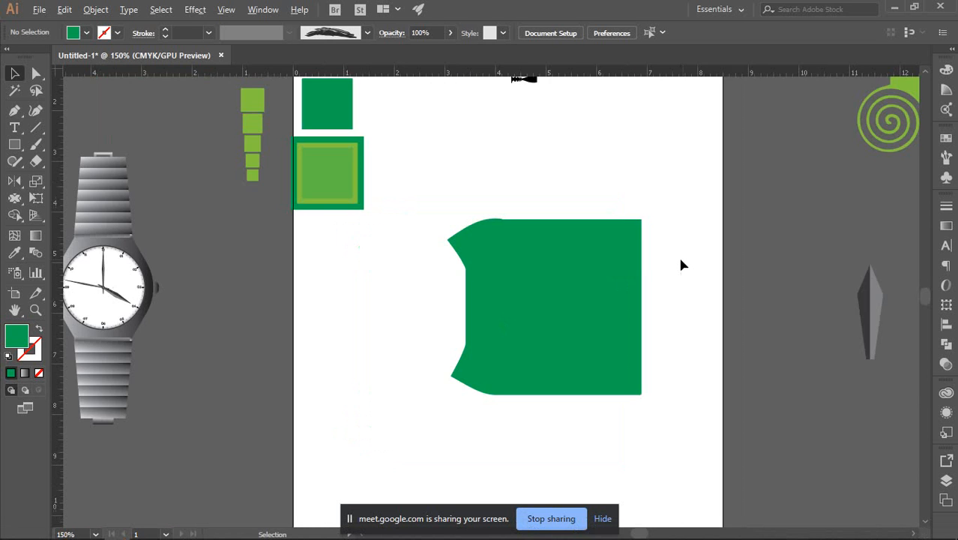
Undo both pucker distortions on the large square's left corners.
drag(670, 266, 620, 278)
scroll(622, 291, up, 1)
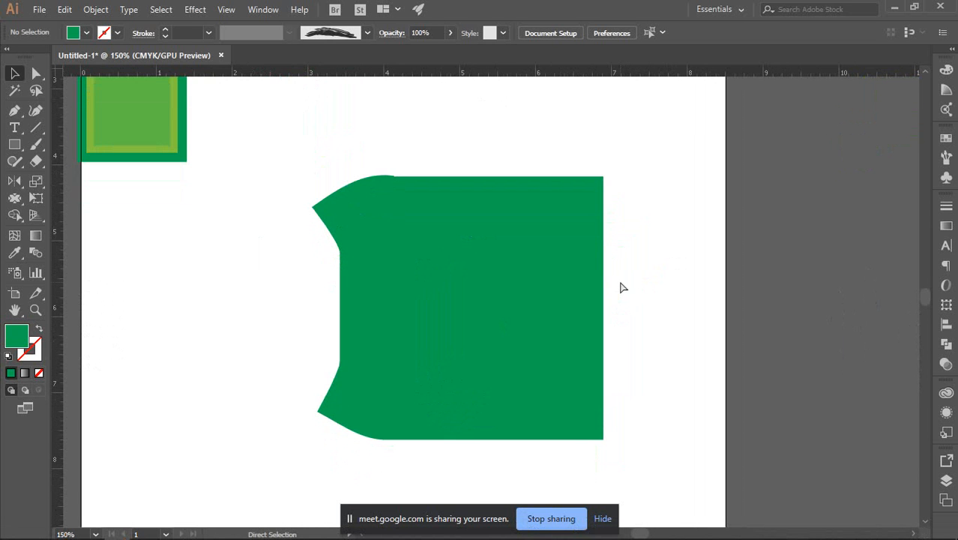
key(ctrl+z)
key(ctrl+z)
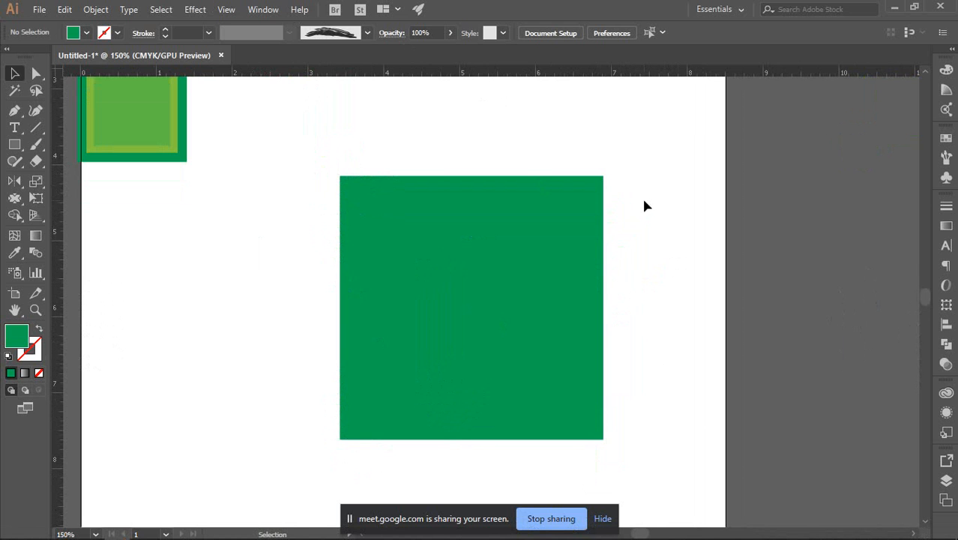
Try the Bloat tool on the selected large square's upper-left corner and left edge, undoing each distortion.
click(486, 306)
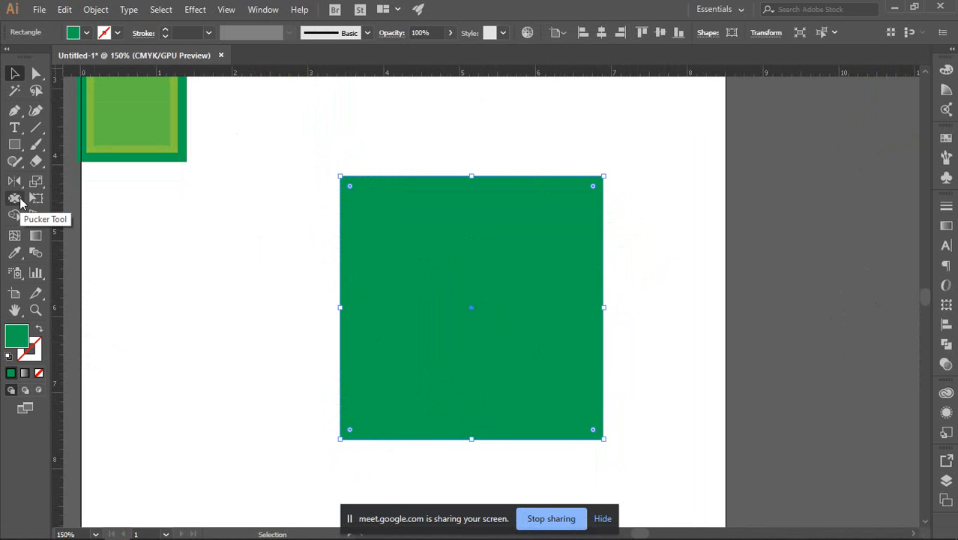
drag(20, 201, 66, 271)
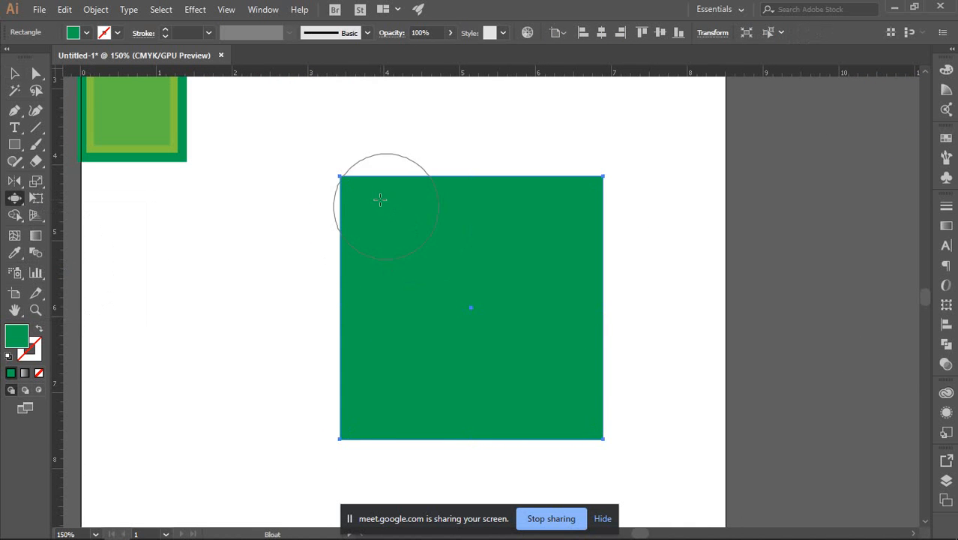
mouse_move(340, 177)
mouse_down()
mouse_move(321, 176)
mouse_move(351, 182)
mouse_up()
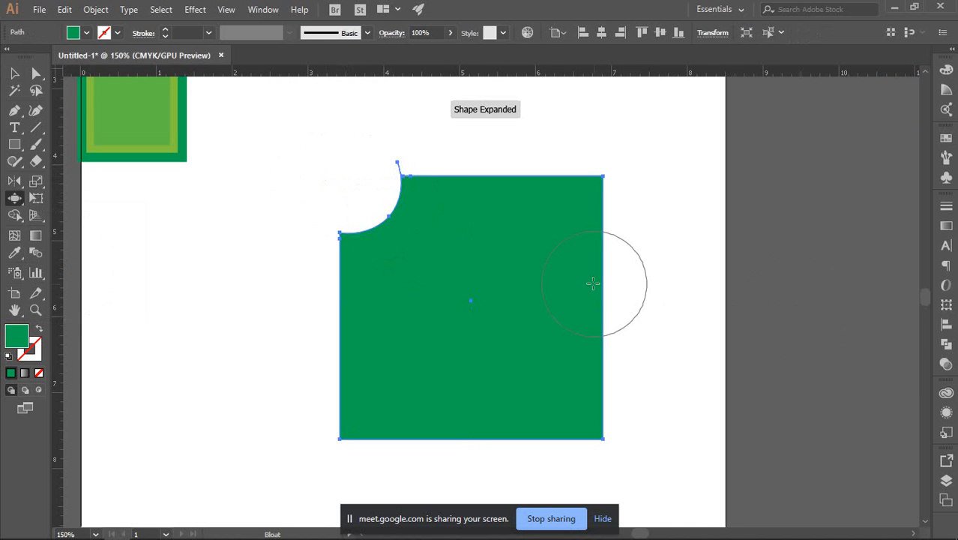
key(ctrl+z)
drag(376, 233, 389, 235)
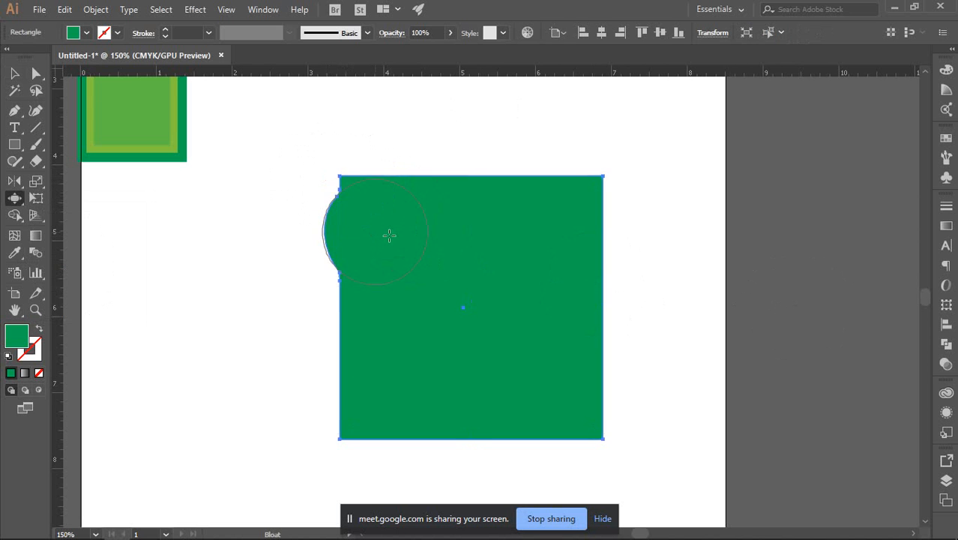
key(ctrl+z)
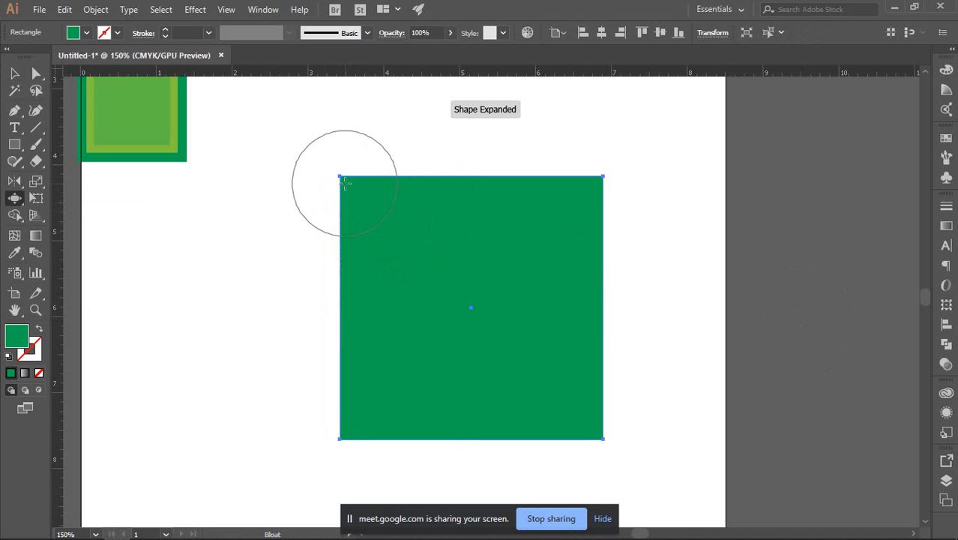
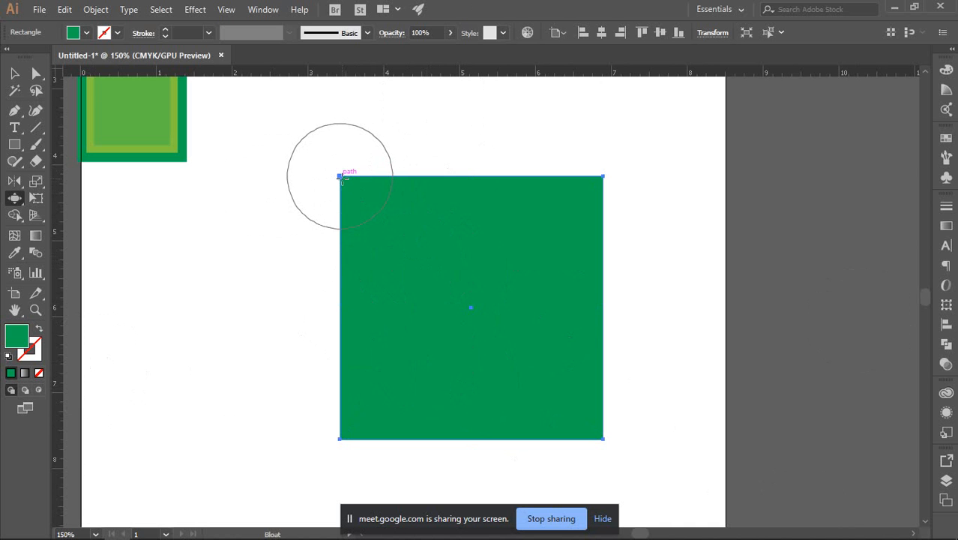
drag(341, 177, 328, 167)
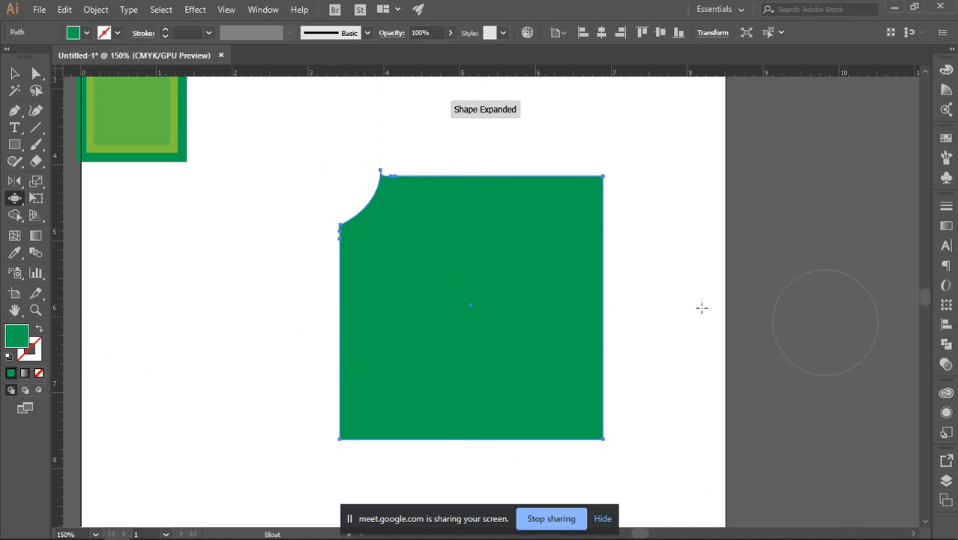
key(ctrl+z)
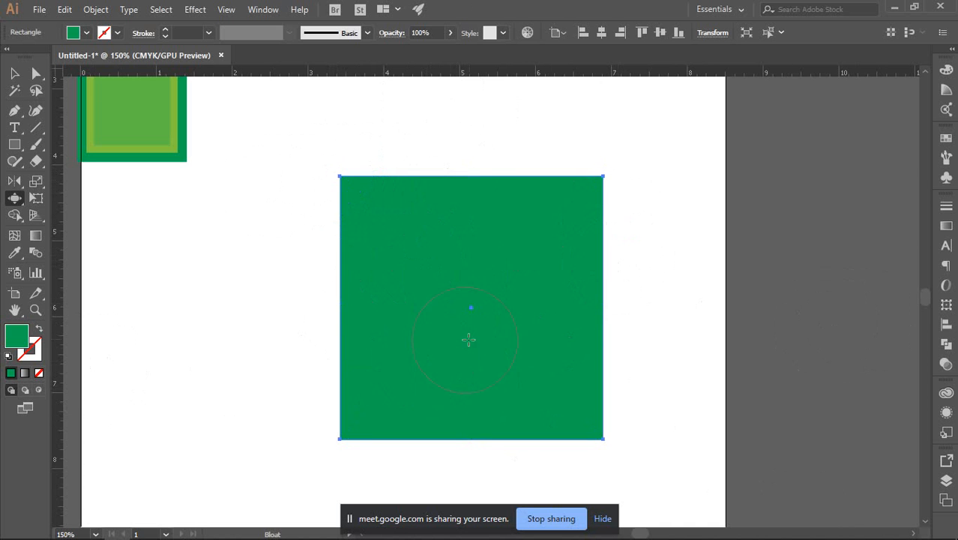
Bloat the large square's right, left and top edges and its upper-left corner into rounded bulges, and deselect it.
drag(573, 277, 575, 278)
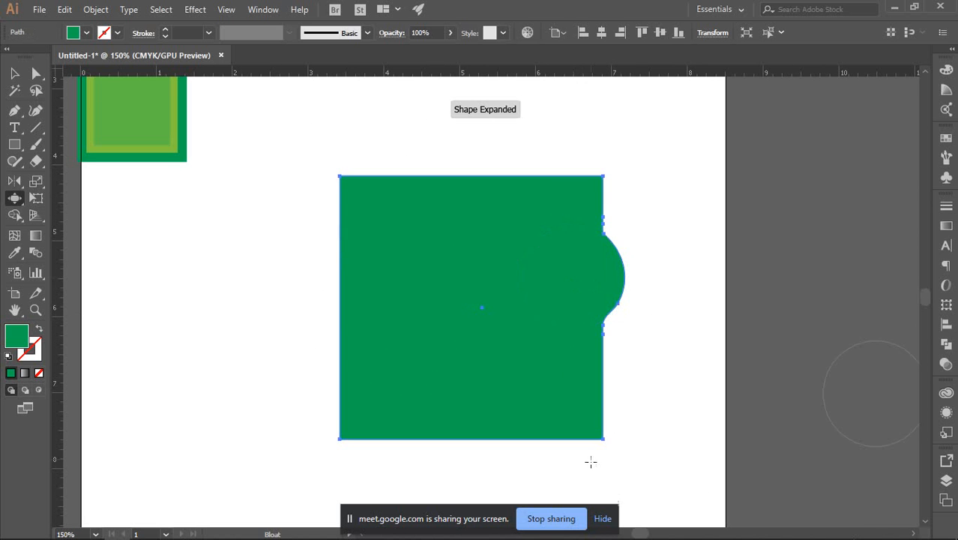
drag(374, 368, 369, 318)
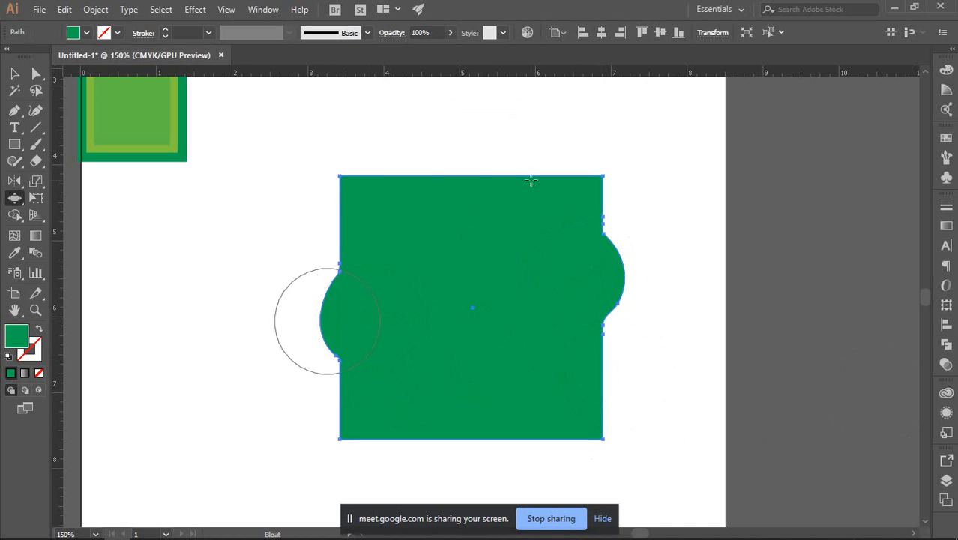
drag(461, 195, 463, 195)
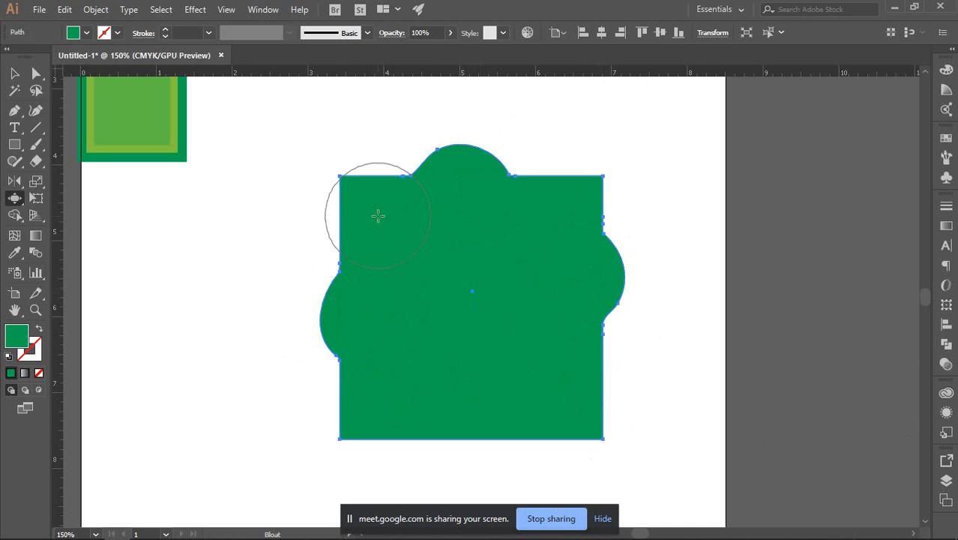
drag(379, 215, 376, 215)
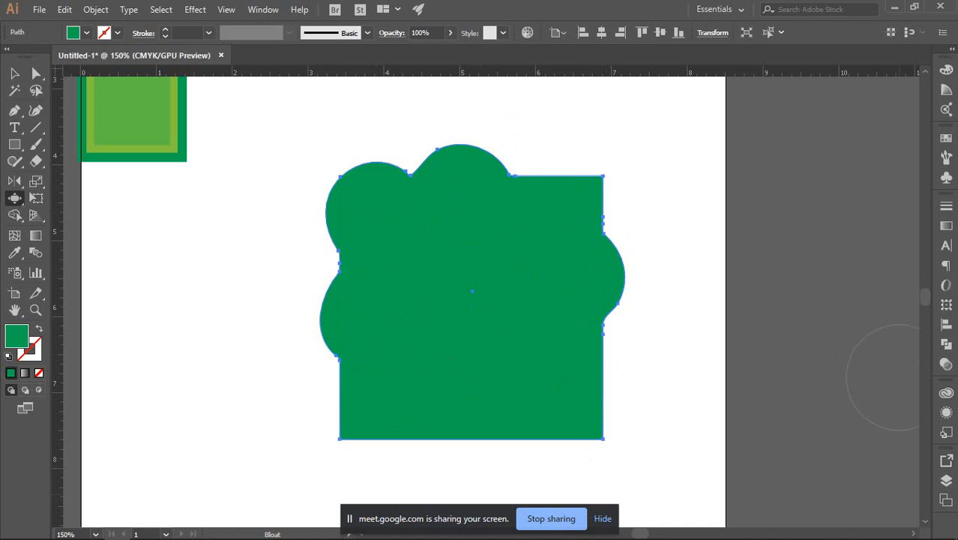
click(14, 73)
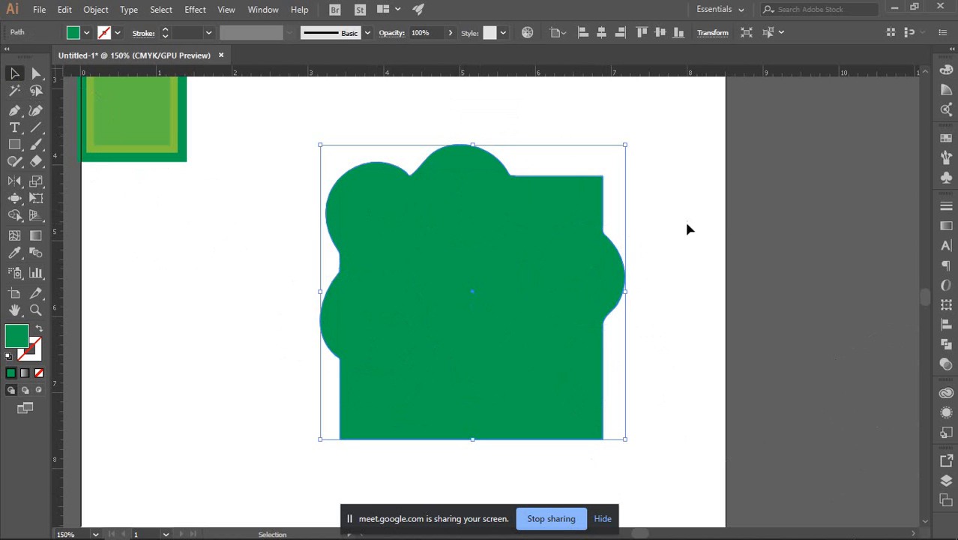
click(721, 227)
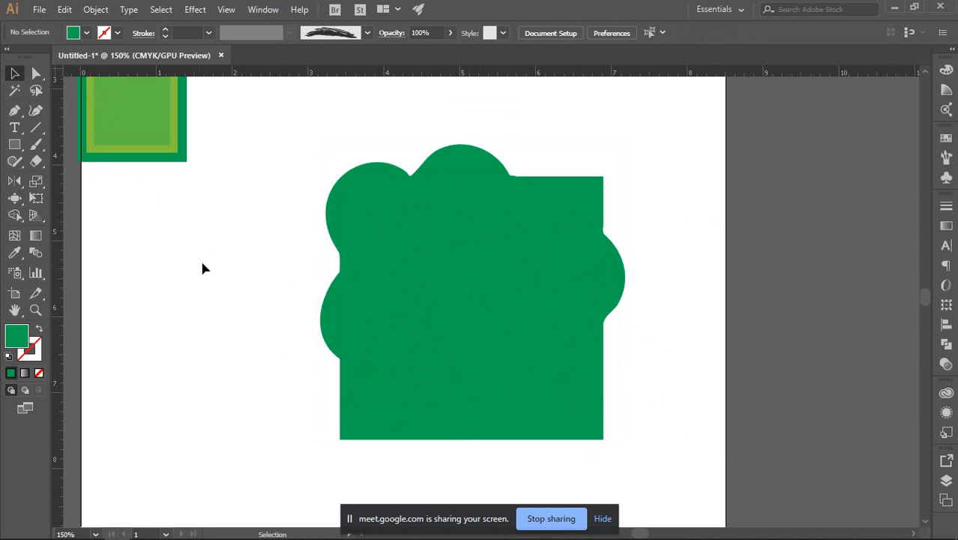
Pull the distorted shape's upper-right corner outward into a sharp spike with the Pucker tool.
click(442, 264)
click(14, 200)
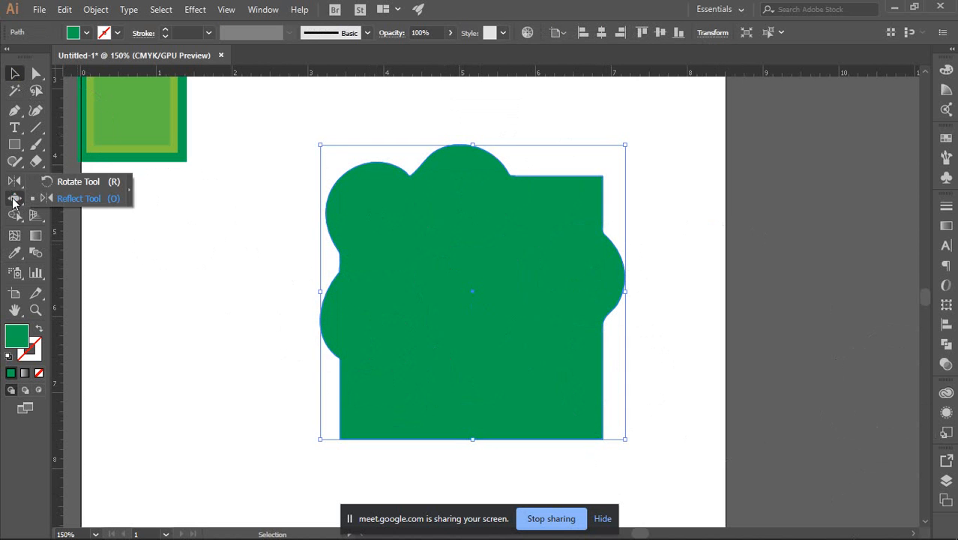
click(14, 199)
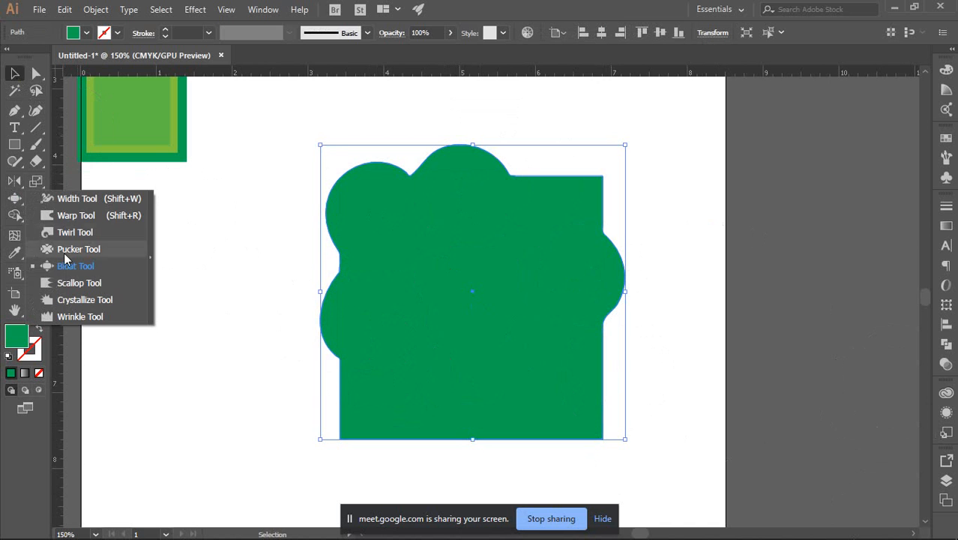
click(65, 254)
drag(590, 186, 597, 190)
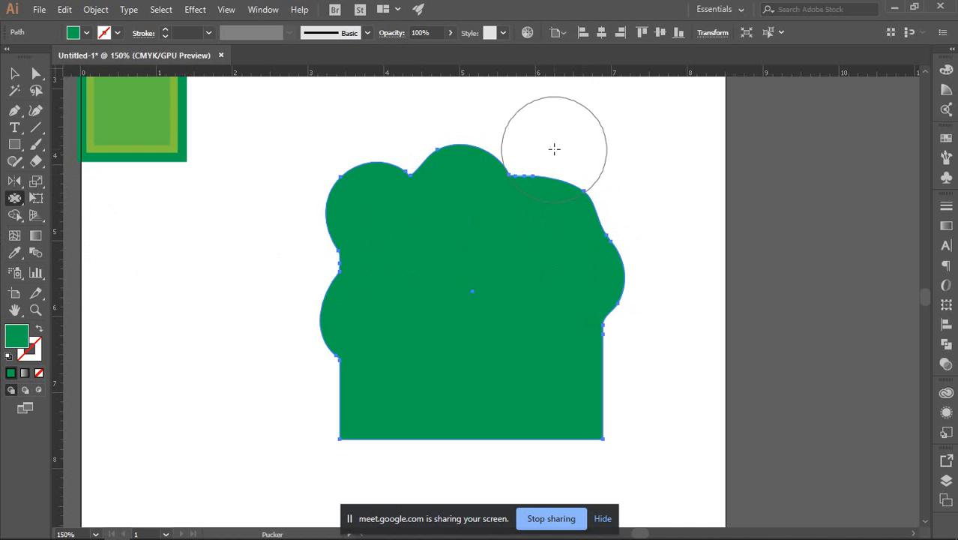
mouse_move(554, 149)
mouse_down()
mouse_move(582, 171)
mouse_move(603, 172)
mouse_up()
drag(615, 154, 623, 135)
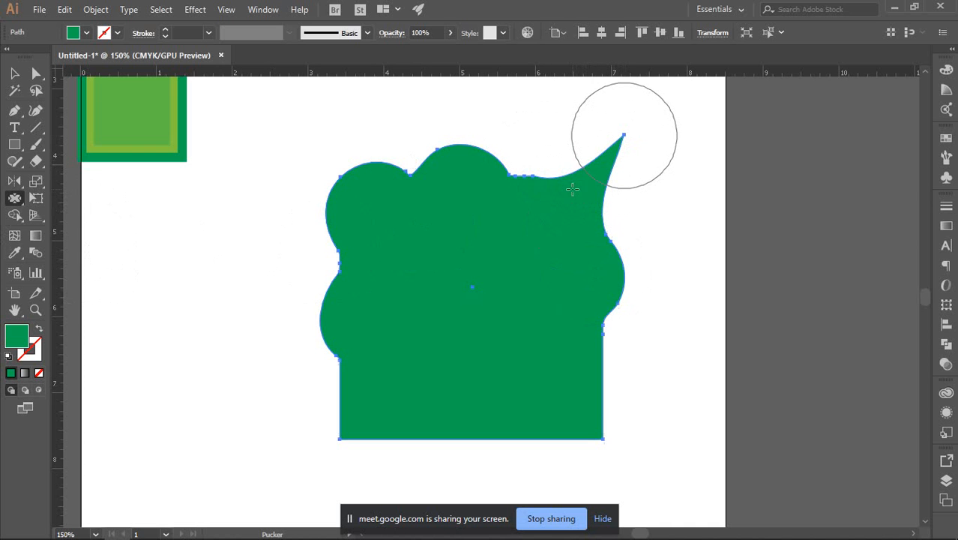
Bulge the distorted shape's lower-right corner with the Bloat tool and deselect it.
click(15, 199)
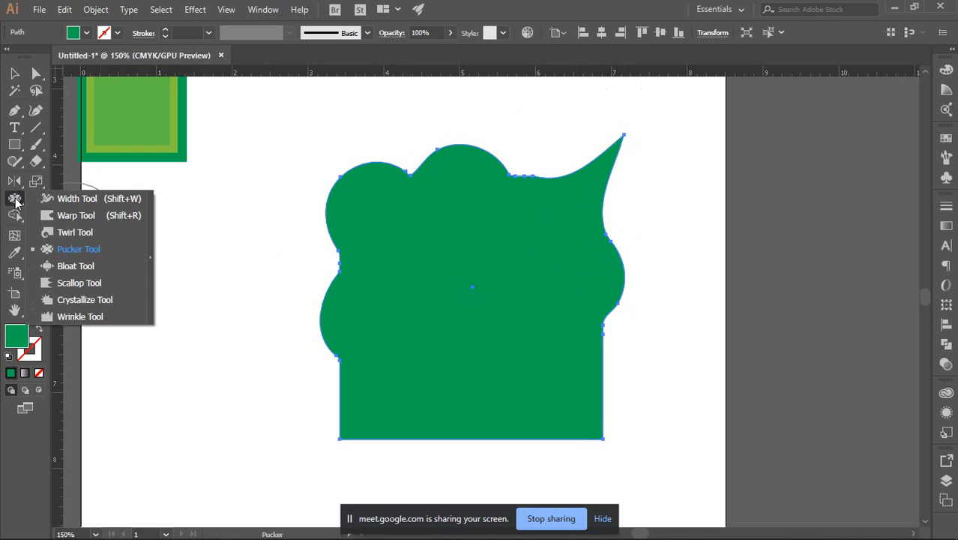
click(71, 265)
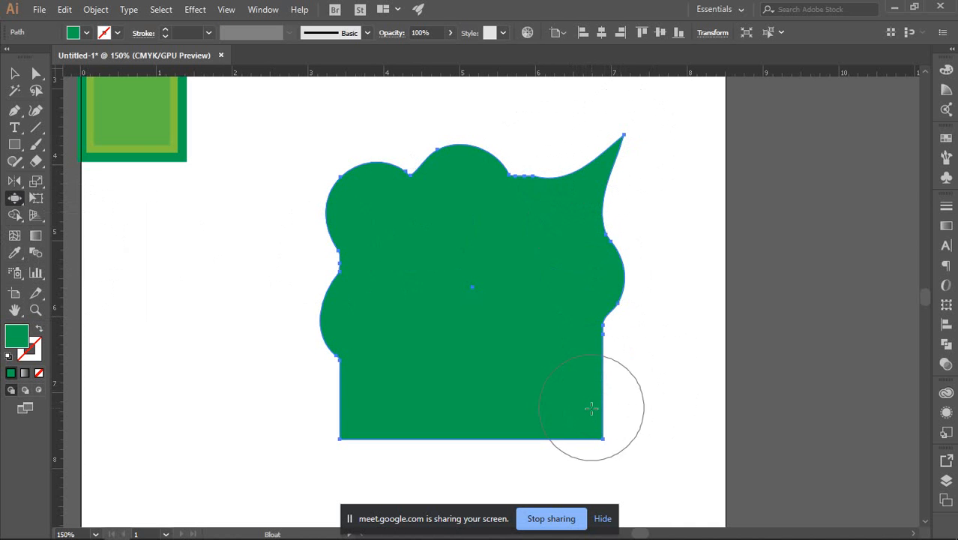
drag(583, 398, 582, 399)
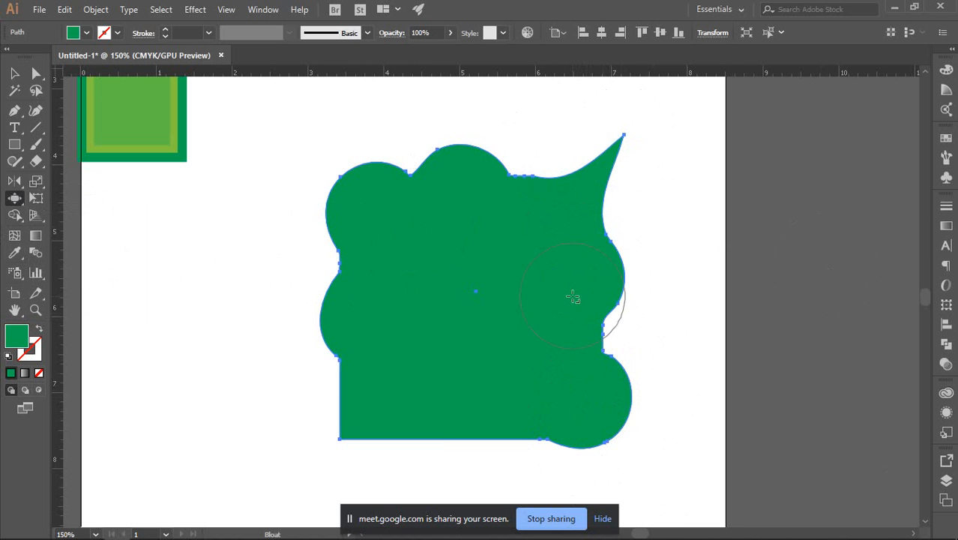
scroll(573, 299, down, 3)
key(v)
click(649, 321)
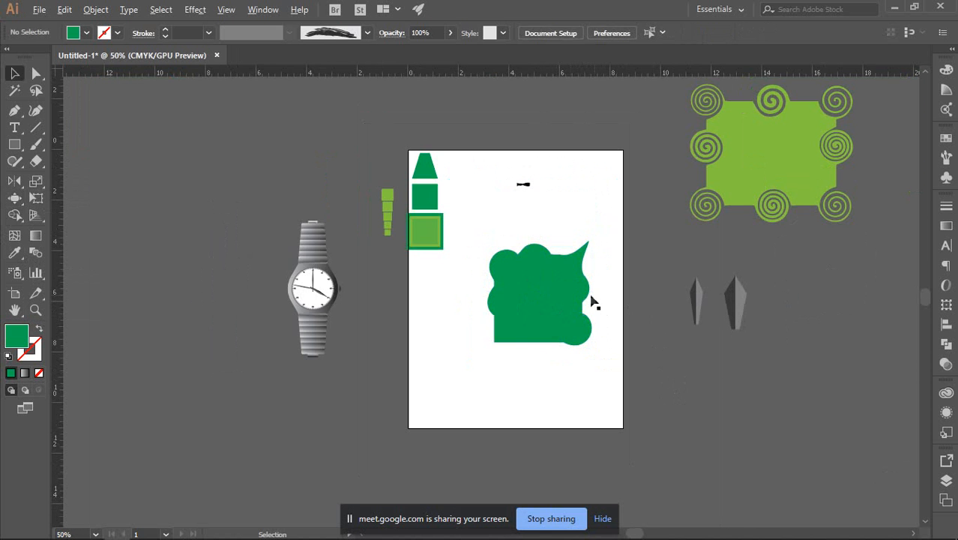
Move the distorted green shape off the artboard to the right of the gray hands, and deselect it.
scroll(588, 303, up, 3)
scroll(563, 304, down, 2)
scroll(600, 294, right, 3)
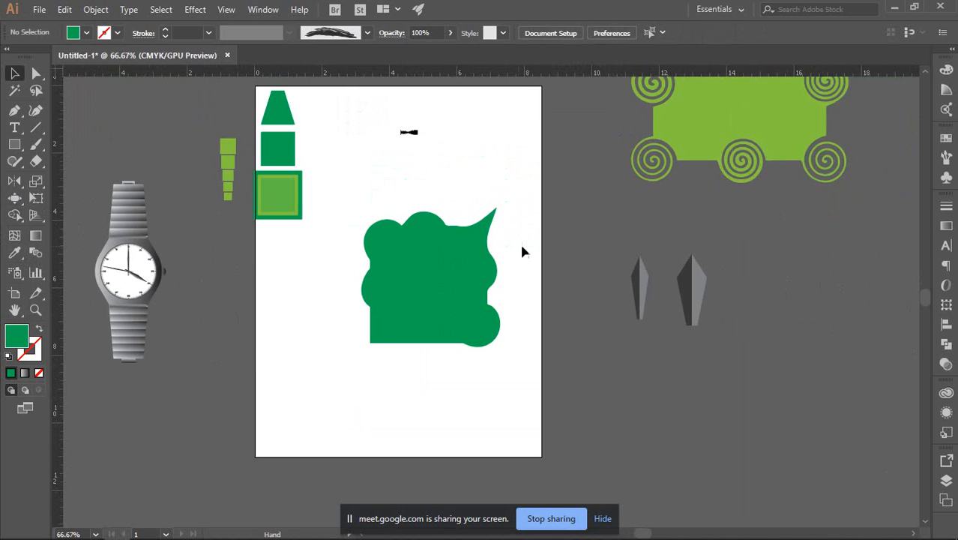
scroll(418, 236, up, 2)
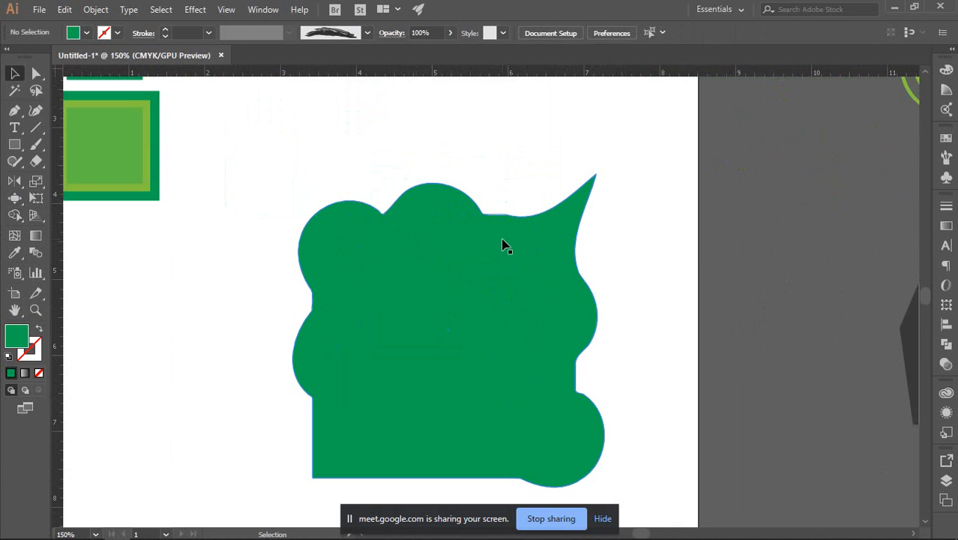
scroll(515, 237, down, 3)
scroll(537, 239, right, 3)
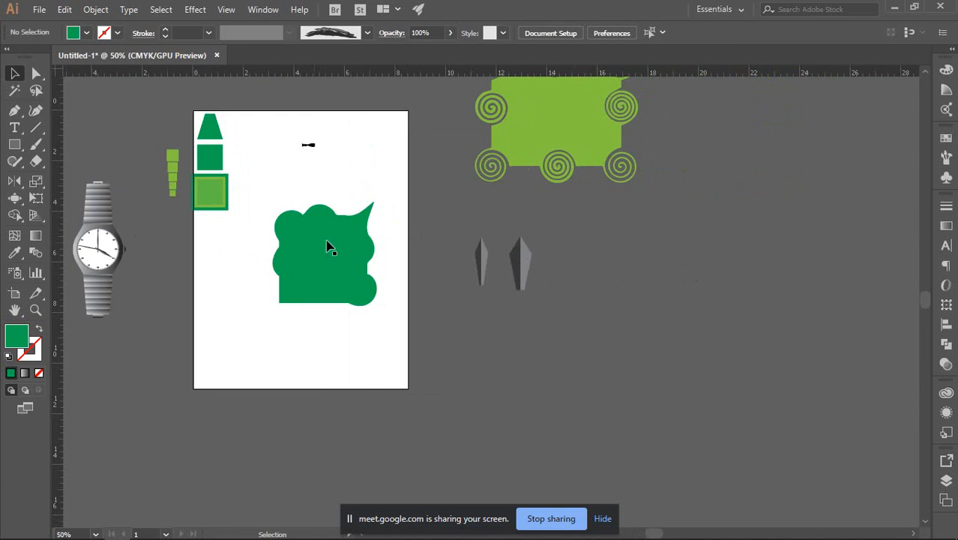
drag(327, 246, 693, 225)
click(621, 353)
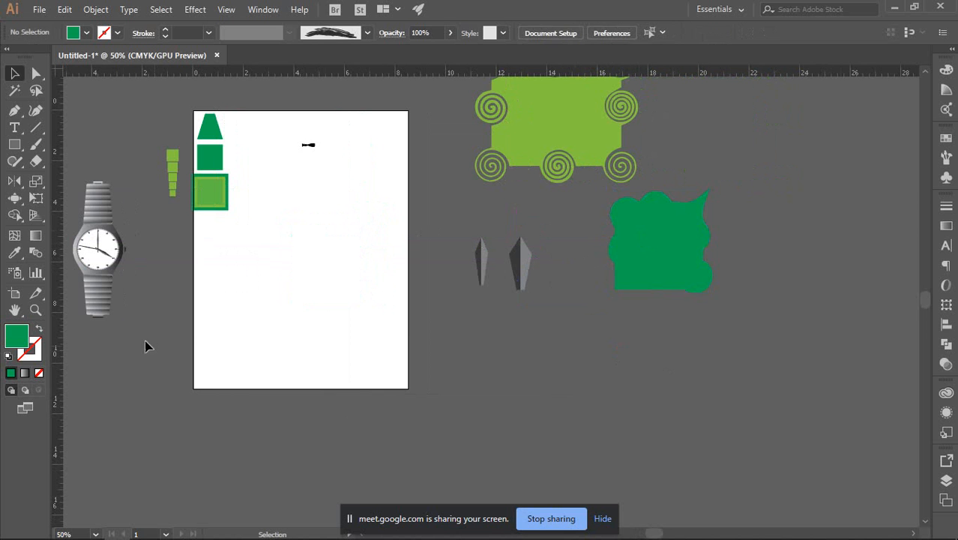
Place an enlarged copy of the small dark green square in the empty middle of the artboard.
drag(213, 162, 348, 246)
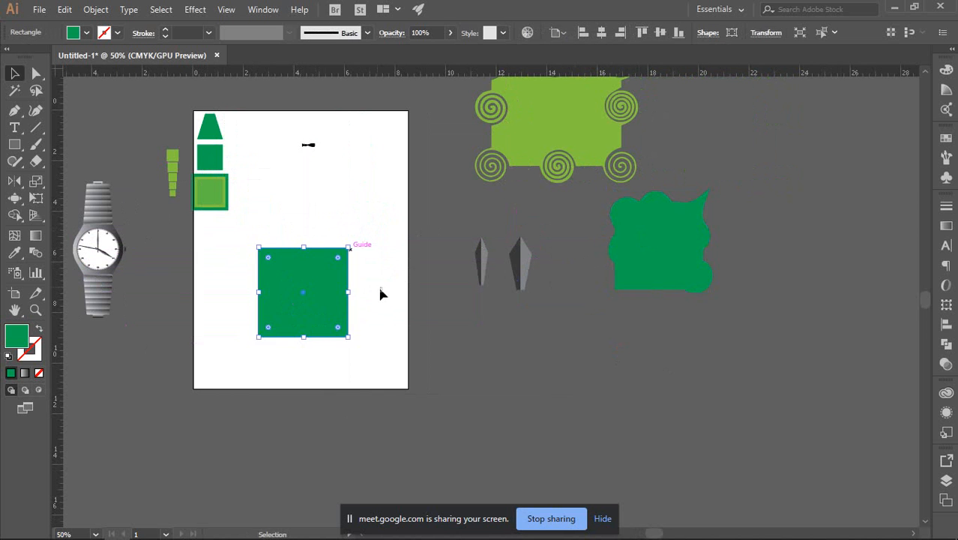
Activate the Scallop tool for distorting the enlarged green square in the middle of the artboard.
drag(396, 309, 488, 292)
scroll(471, 292, up, 3)
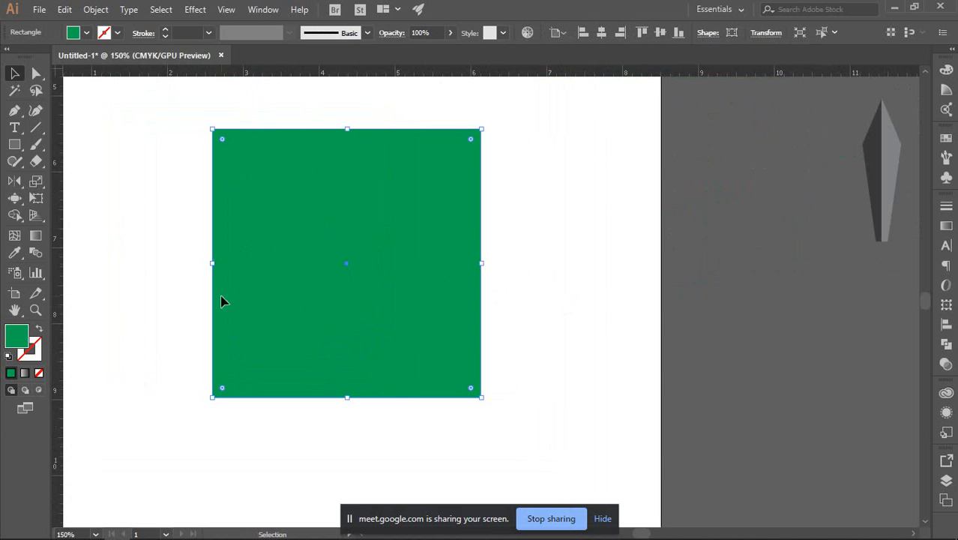
click(16, 199)
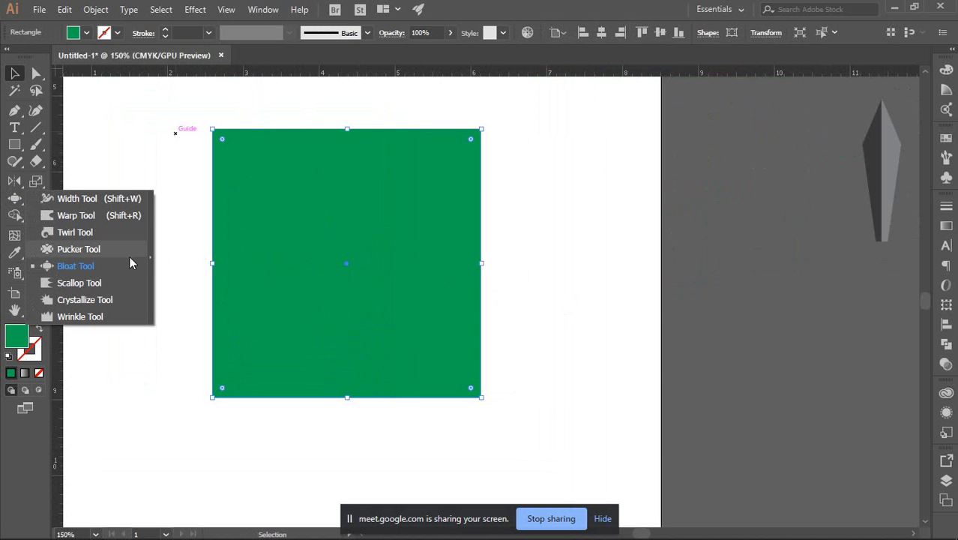
click(82, 283)
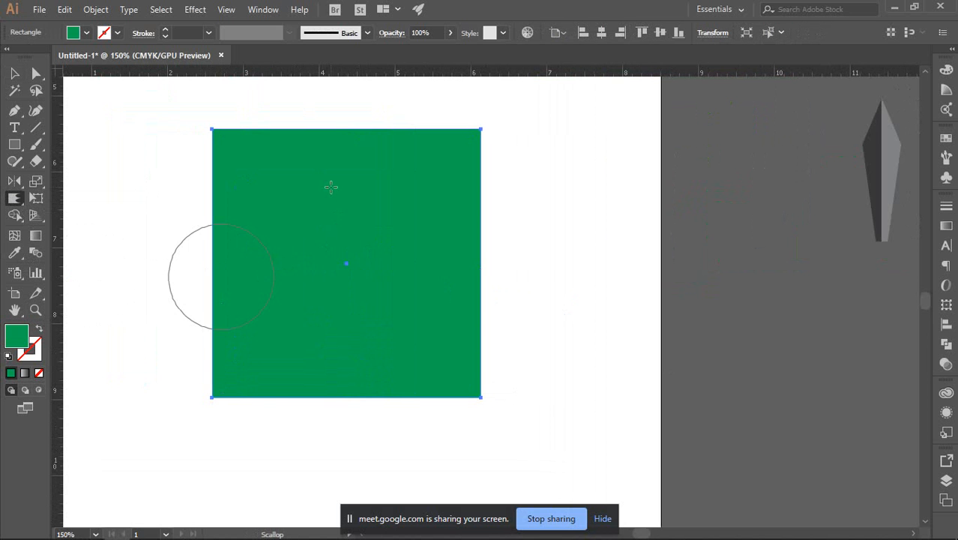
Try to pull the square's lower-left corner outward with the Scallop tool, and undo the distortion.
drag(213, 393, 169, 425)
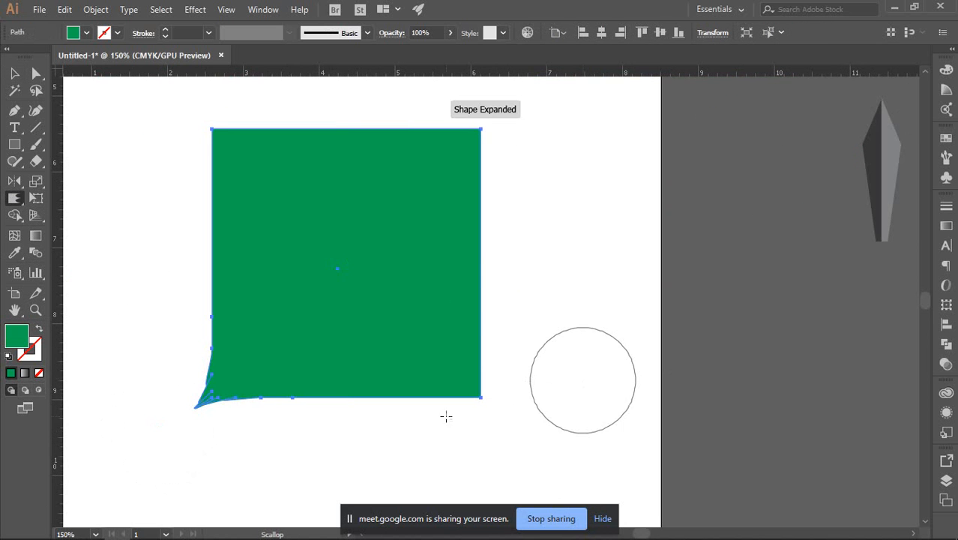
key(ctrl+plus)
key(ctrl+plus)
key(ctrl+plus)
key(ctrl+plus)
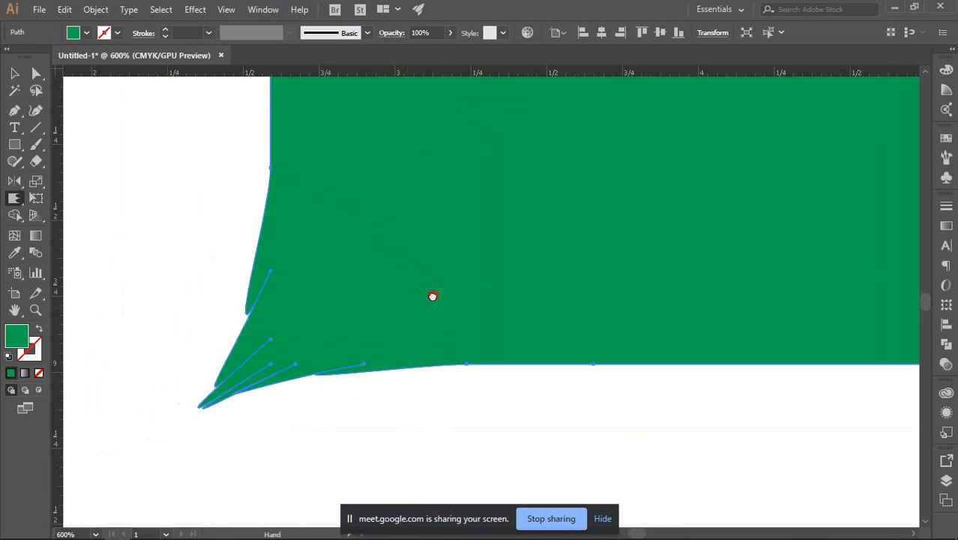
key(ctrl+z)
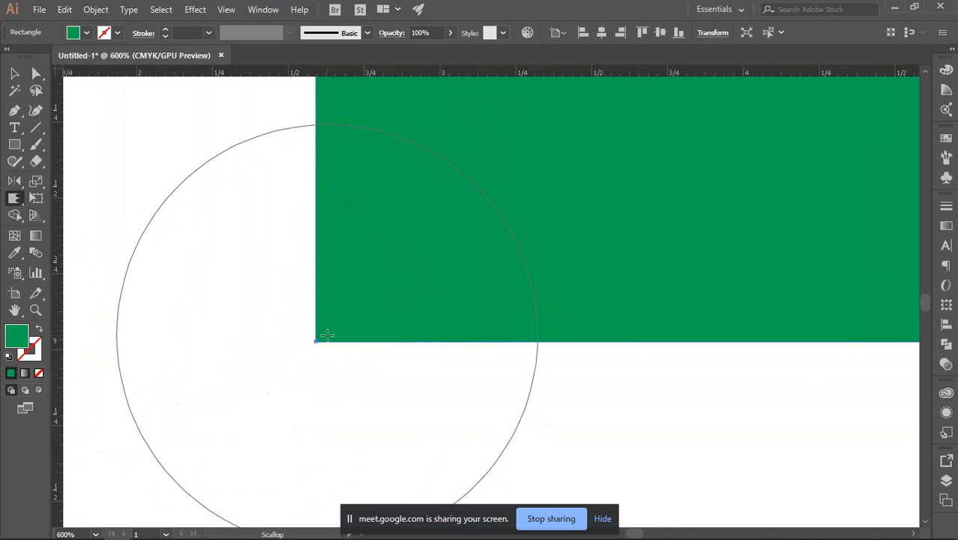
Scallop the square's lower-left and lower-right corners inward toward its center.
drag(321, 336, 406, 284)
scroll(465, 318, down, 3)
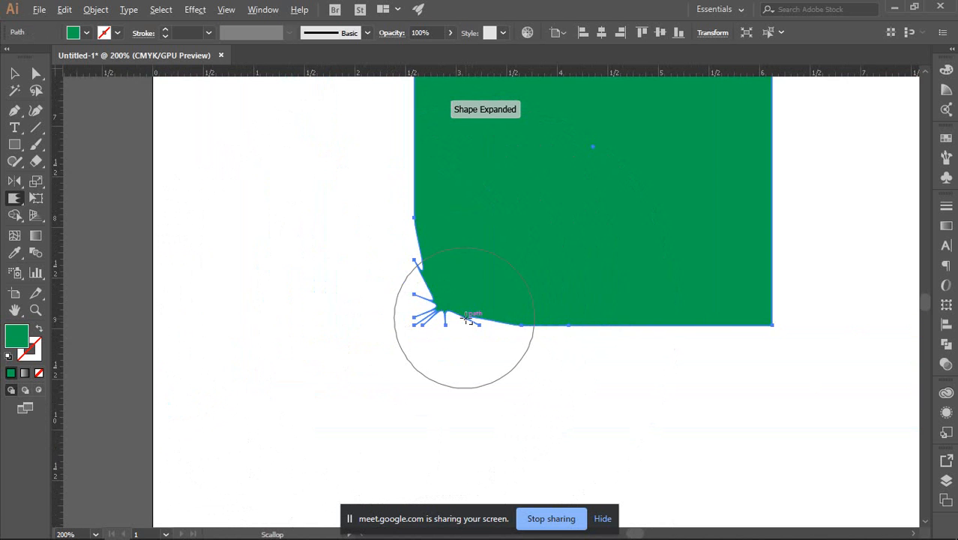
scroll(465, 318, down, 1)
drag(517, 270, 434, 331)
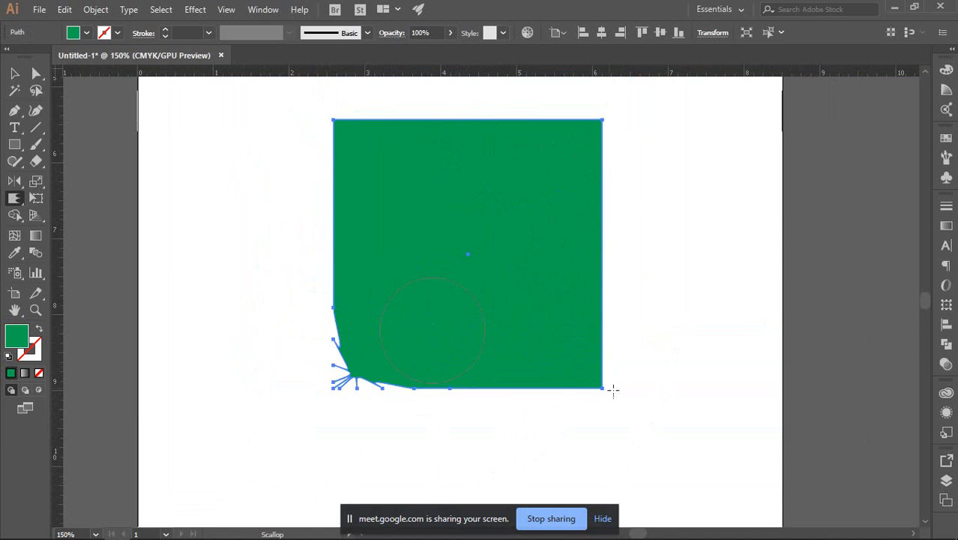
drag(601, 388, 544, 330)
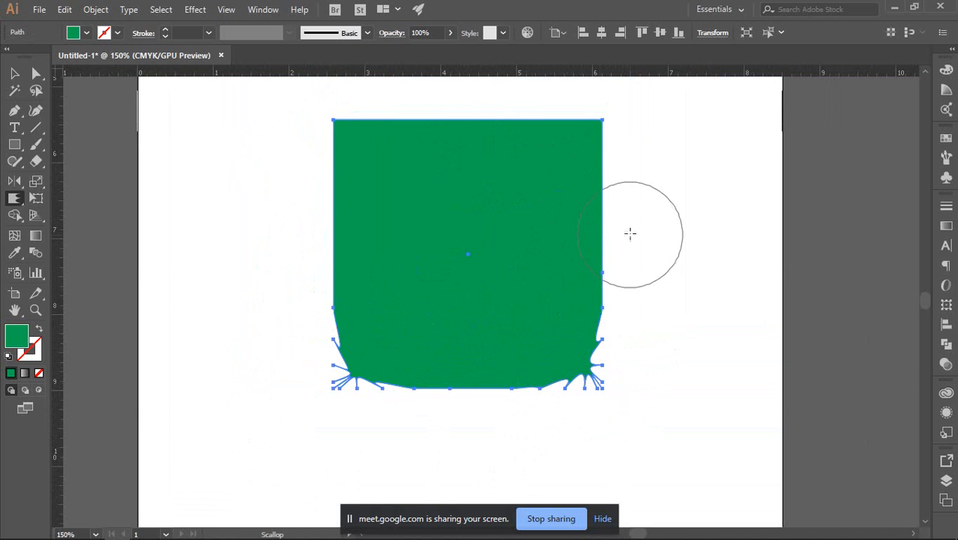
Scallop the square's right edge, top edge, upper-left corner and left edge inward.
drag(602, 215, 559, 214)
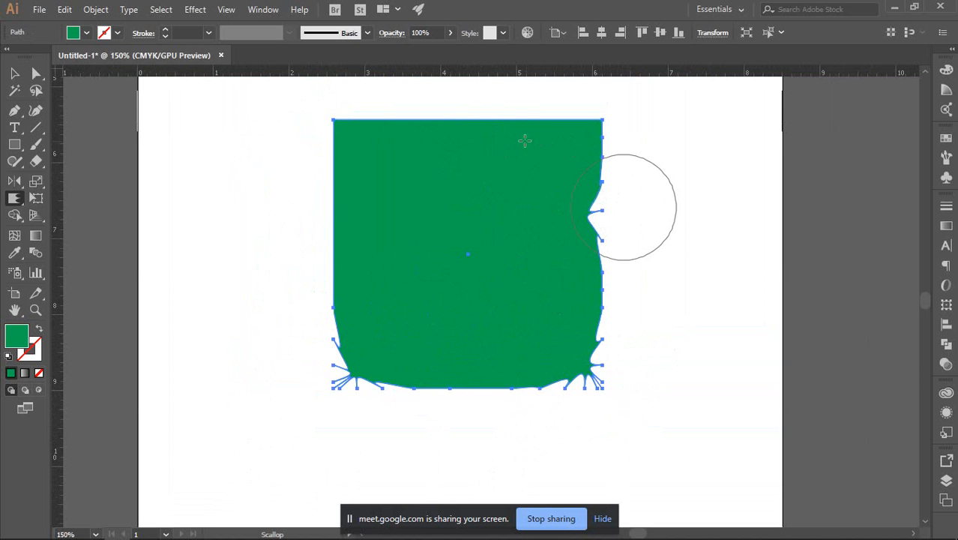
drag(507, 96, 501, 200)
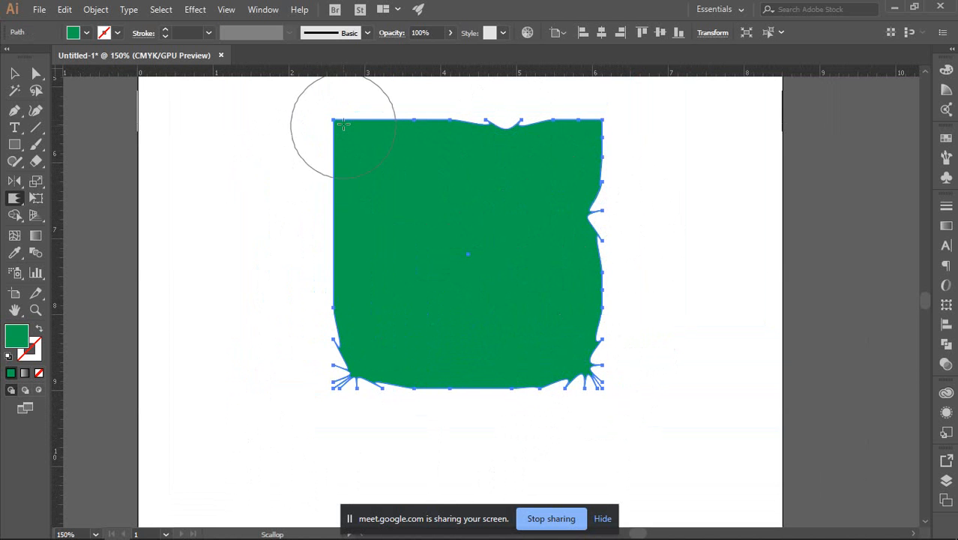
mouse_move(333, 118)
mouse_down()
mouse_move(363, 154)
mouse_move(371, 196)
mouse_up()
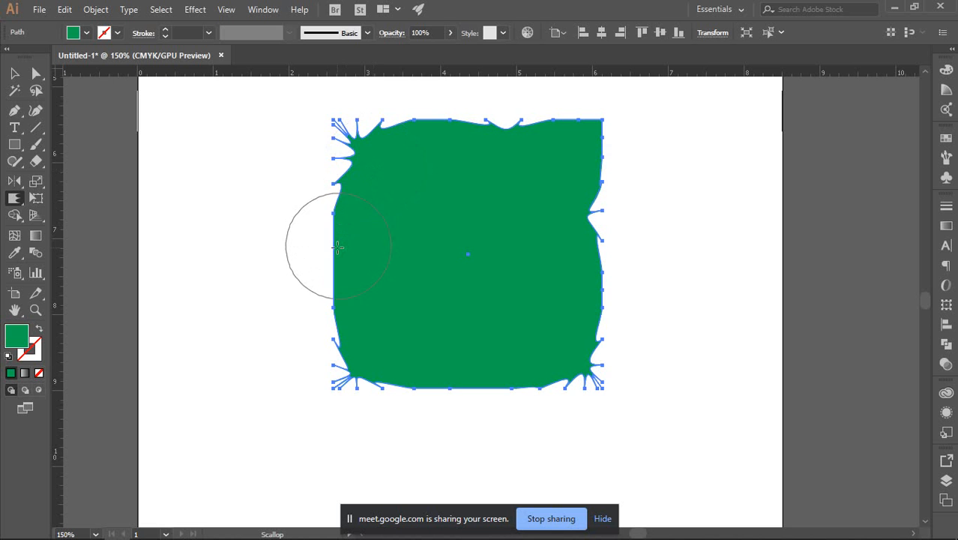
drag(338, 248, 406, 250)
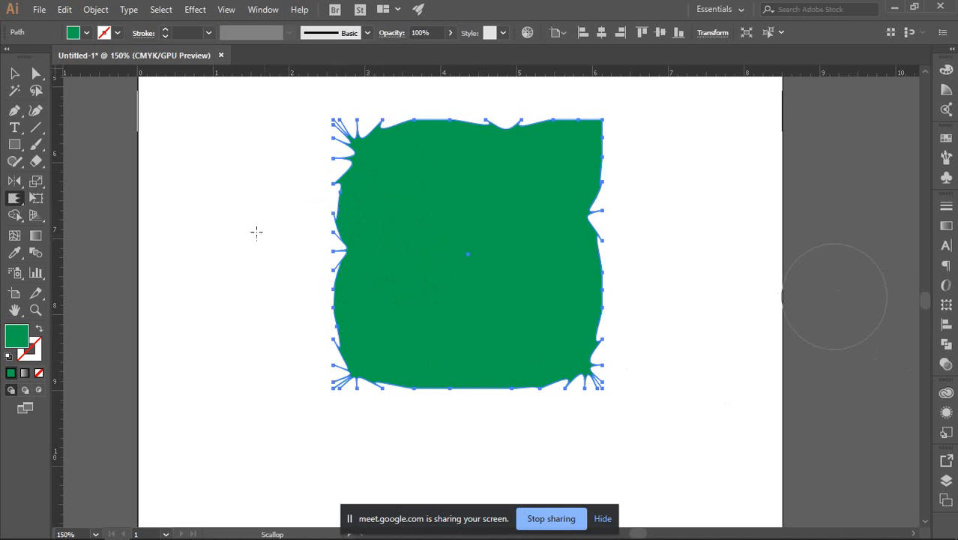
Move the scalloped green shape off the artboard to the empty area below the gray hands.
key(v)
click(691, 281)
scroll(688, 282, down, 2)
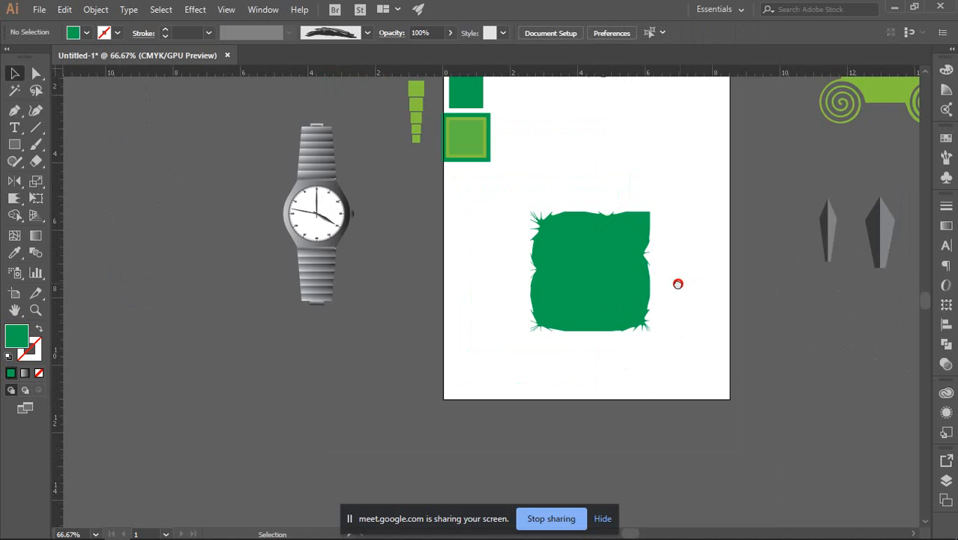
drag(678, 284, 591, 278)
scroll(495, 276, up, 1)
drag(654, 307, 594, 308)
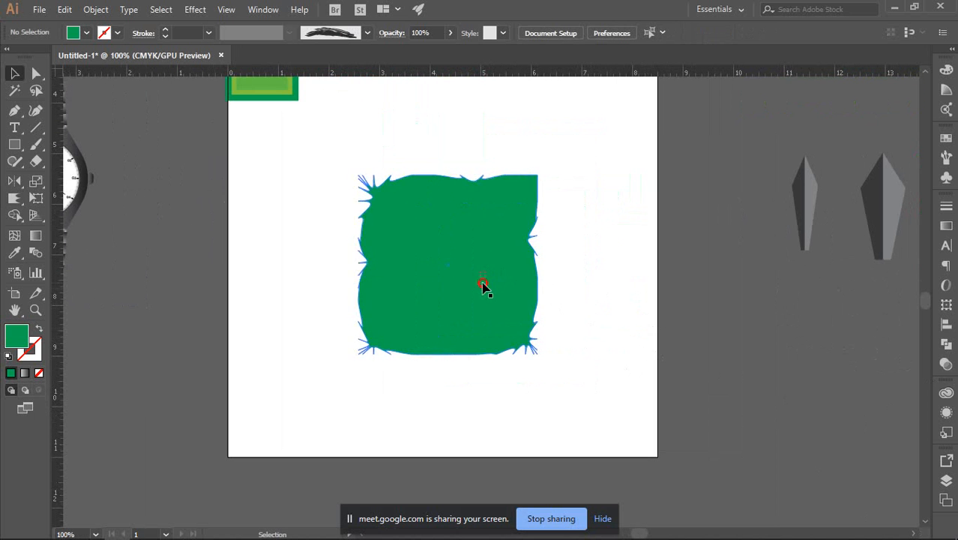
drag(482, 285, 260, 288)
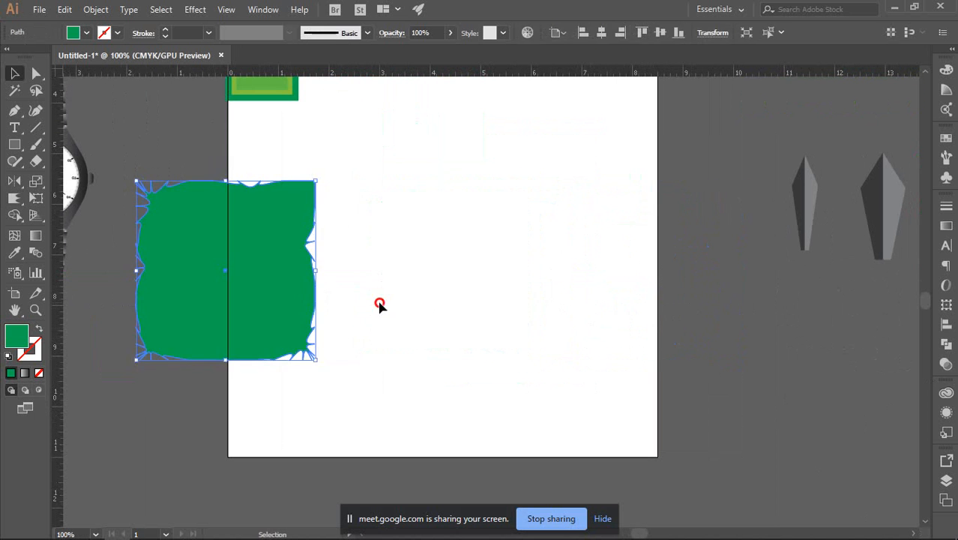
click(381, 304)
scroll(381, 271, down, 2)
drag(300, 266, 602, 330)
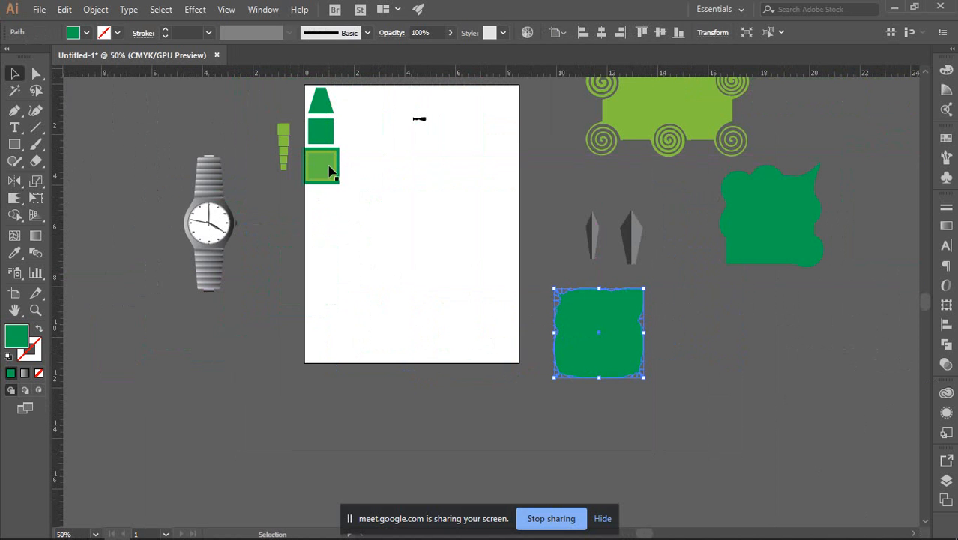
Copy the small dark green square to the middle of the artboard and enlarge it proportionally from its center.
click(395, 182)
drag(332, 133, 430, 286)
scroll(438, 282, up, 2)
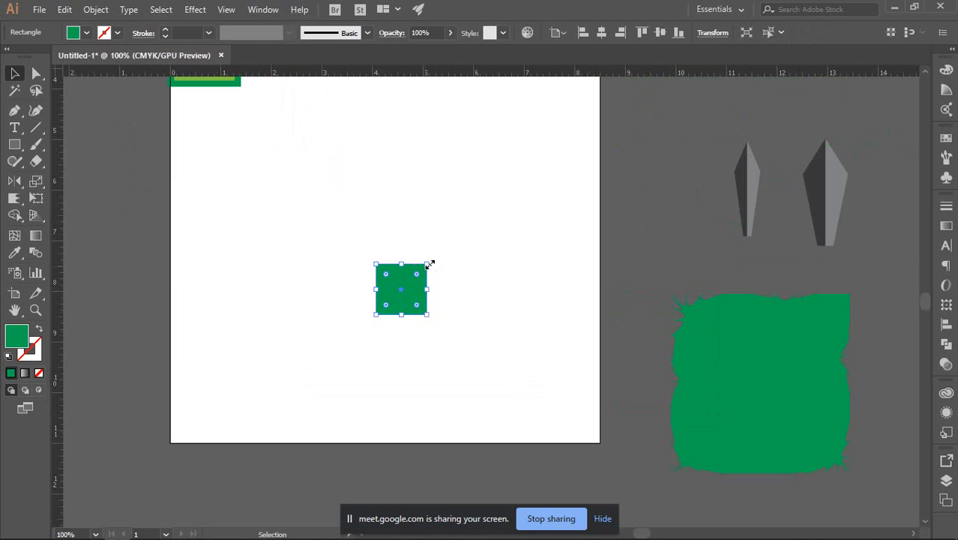
drag(430, 264, 513, 196)
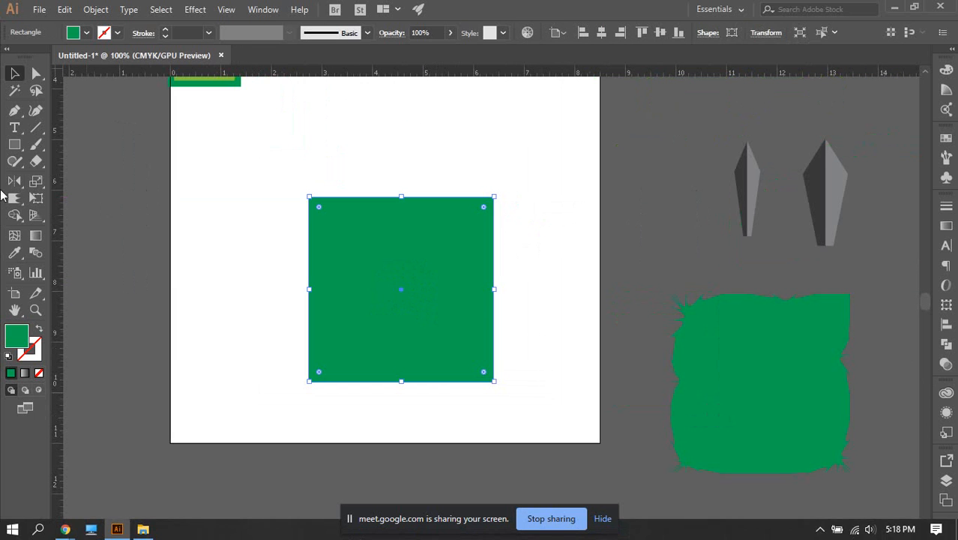
Distort the new square's upper corners, right edge and lower corners into jagged spikes with the Crystallize tool.
mouse_move(10, 198)
mouse_down()
mouse_move(56, 300)
mouse_move(86, 315)
mouse_move(78, 298)
mouse_up()
mouse_move(312, 199)
mouse_down()
mouse_move(249, 170)
mouse_move(353, 236)
mouse_move(303, 225)
mouse_move(262, 192)
mouse_move(296, 218)
mouse_up()
mouse_move(459, 219)
mouse_down()
mouse_move(496, 196)
mouse_move(454, 238)
mouse_up()
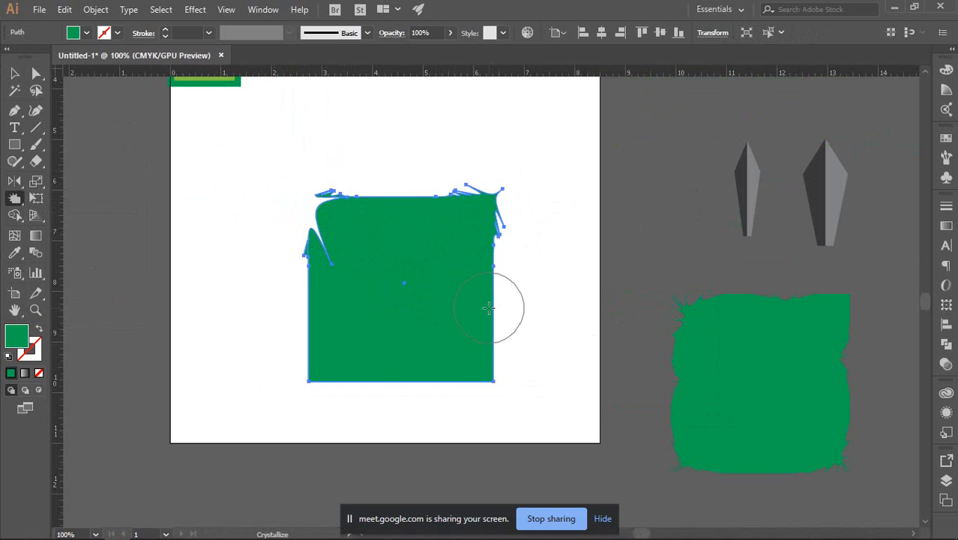
mouse_move(494, 309)
mouse_down()
mouse_move(540, 321)
mouse_move(443, 298)
mouse_up()
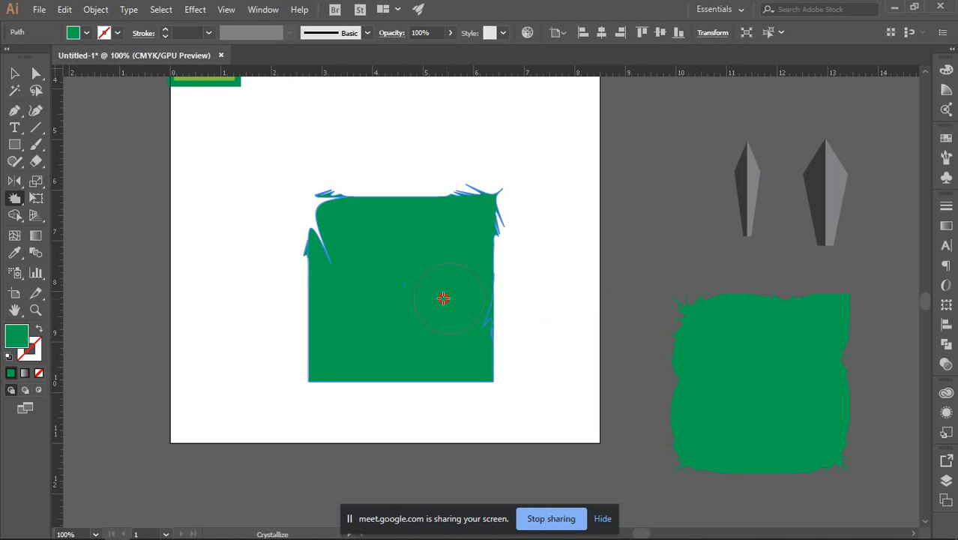
mouse_move(498, 311)
mouse_down()
mouse_move(517, 312)
mouse_move(513, 348)
mouse_up()
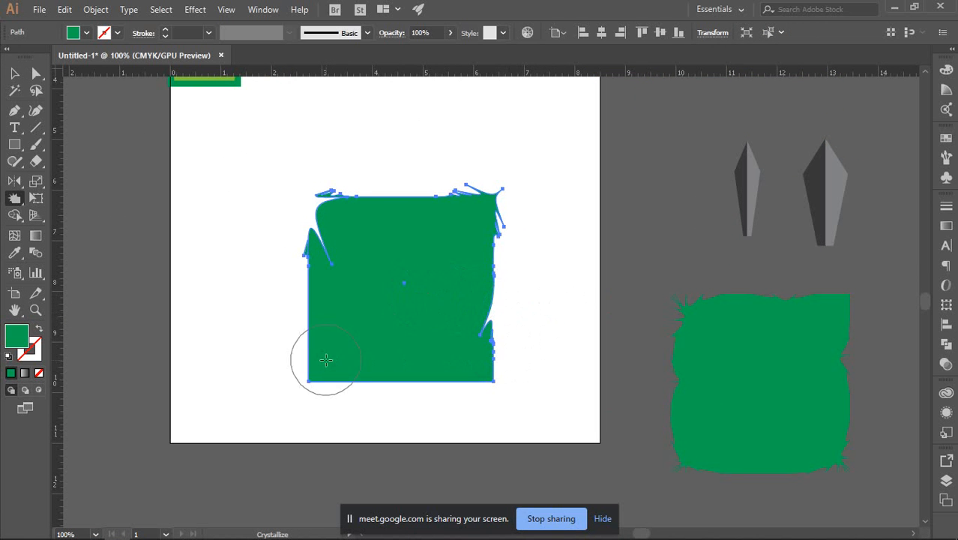
drag(316, 379, 350, 365)
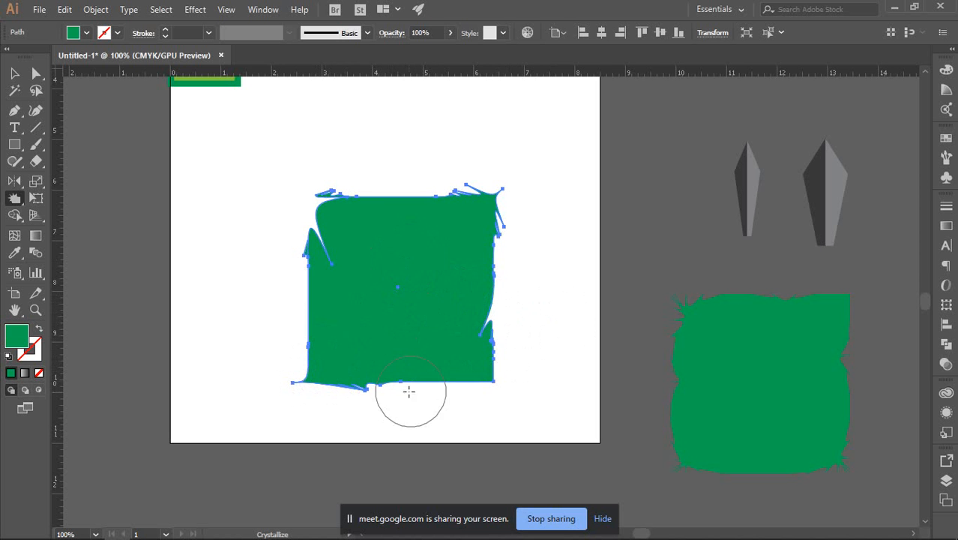
mouse_move(406, 396)
mouse_down()
mouse_move(417, 385)
mouse_move(525, 371)
mouse_up()
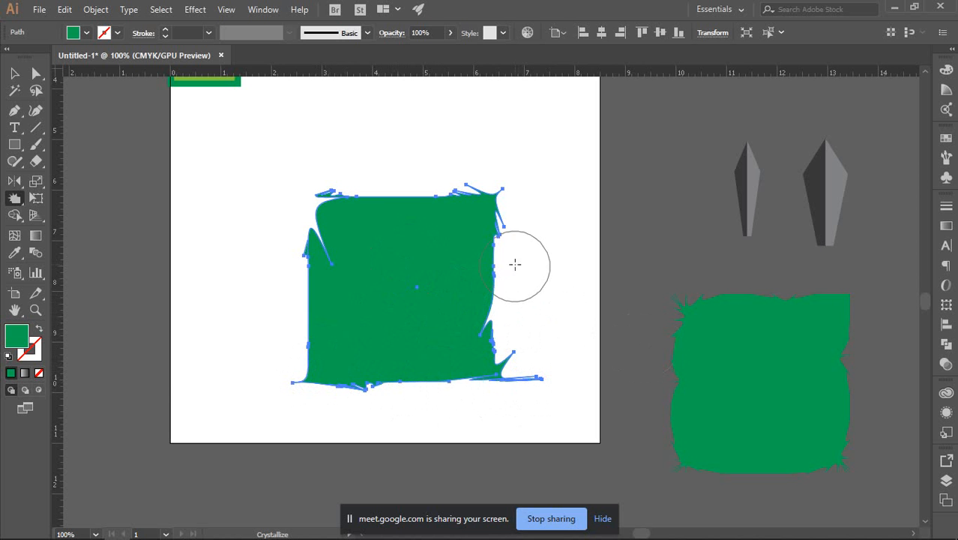
Move the crystallized shape to the artboard's lower-left edge, below the watch, and deselect it.
key(v)
click(580, 278)
scroll(538, 297, down, 1)
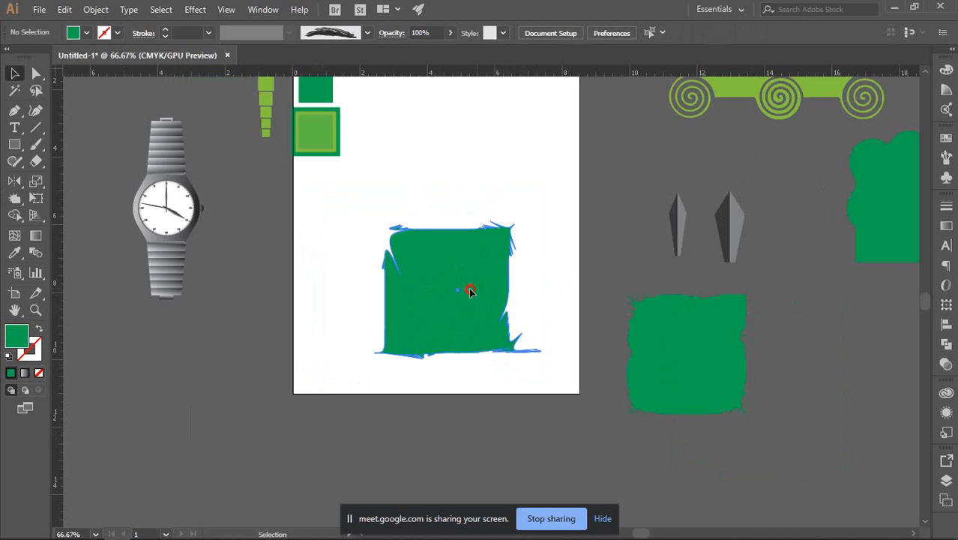
drag(470, 291, 249, 346)
click(493, 269)
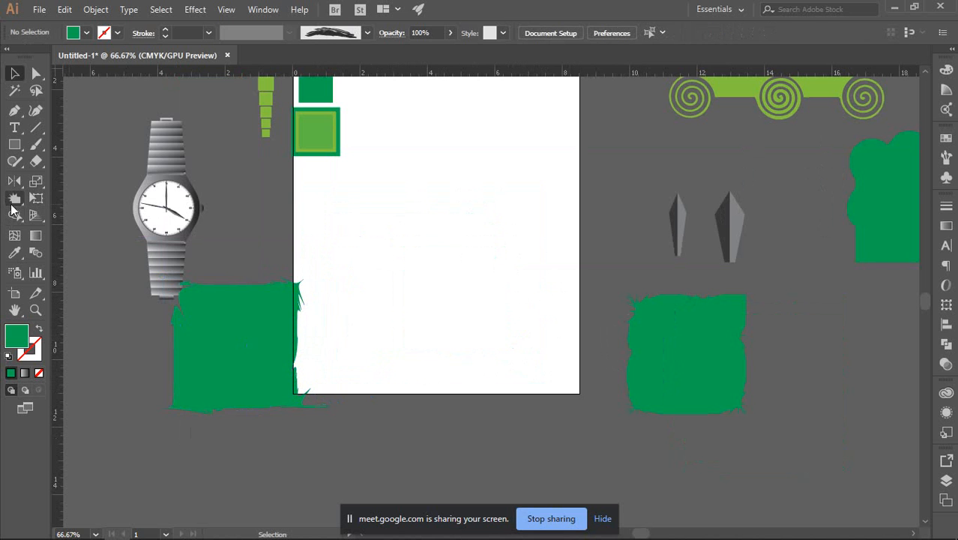
Draw a green square about 3.5 inches wide in the middle of the artboard and deselect it.
click(13, 203)
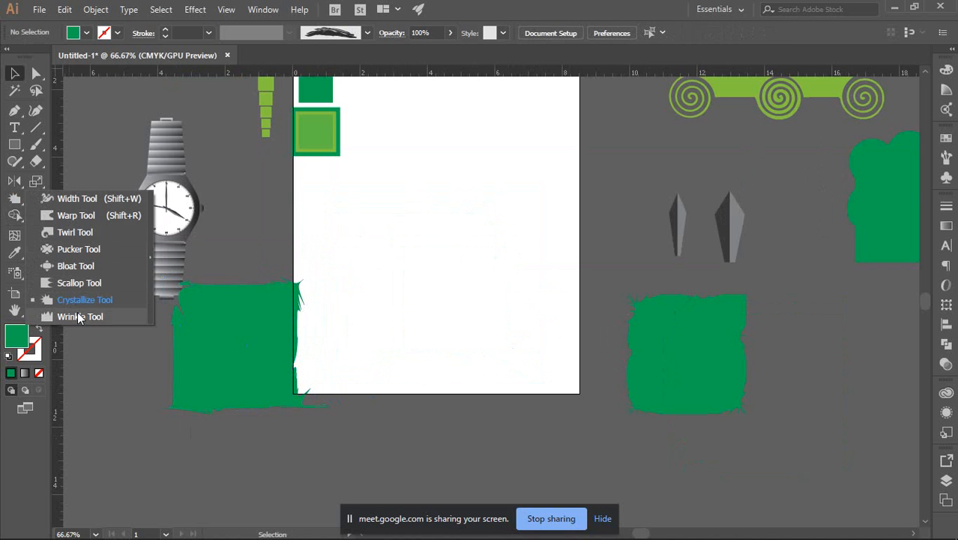
click(78, 316)
click(14, 143)
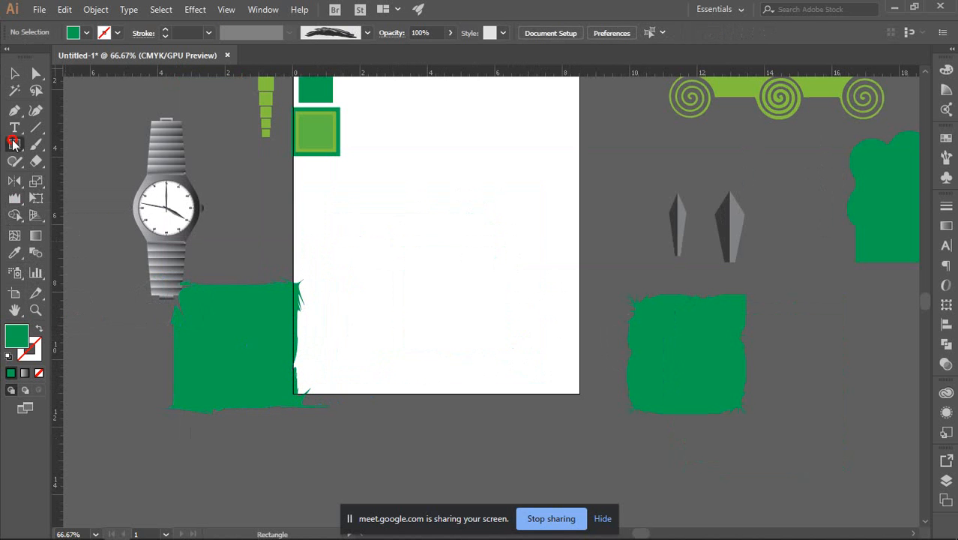
mouse_move(376, 232)
mouse_down()
mouse_move(460, 326)
mouse_move(494, 348)
mouse_up()
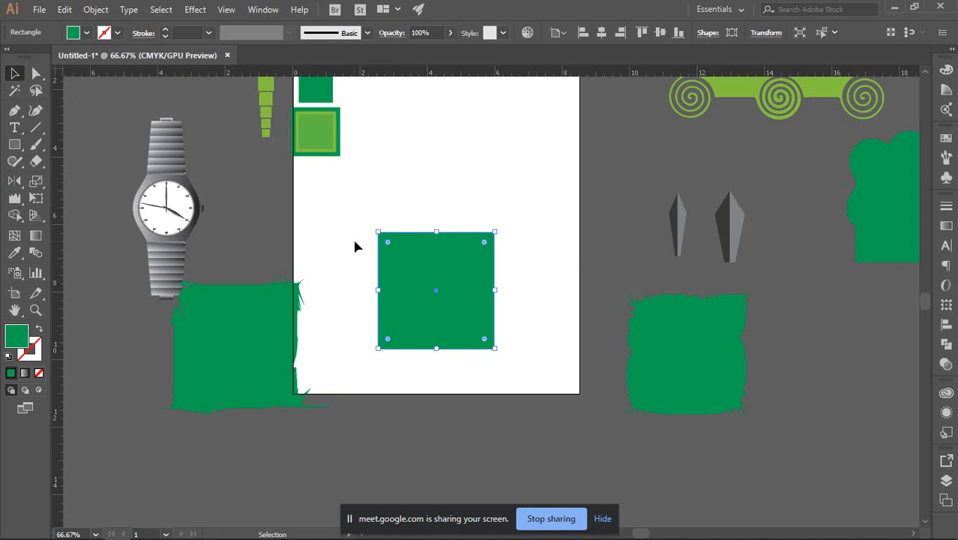
click(533, 264)
Distort the new green square's upper corners and lower-right corner into small ripples with the Wrinkle tool.
scroll(460, 268, up, 1)
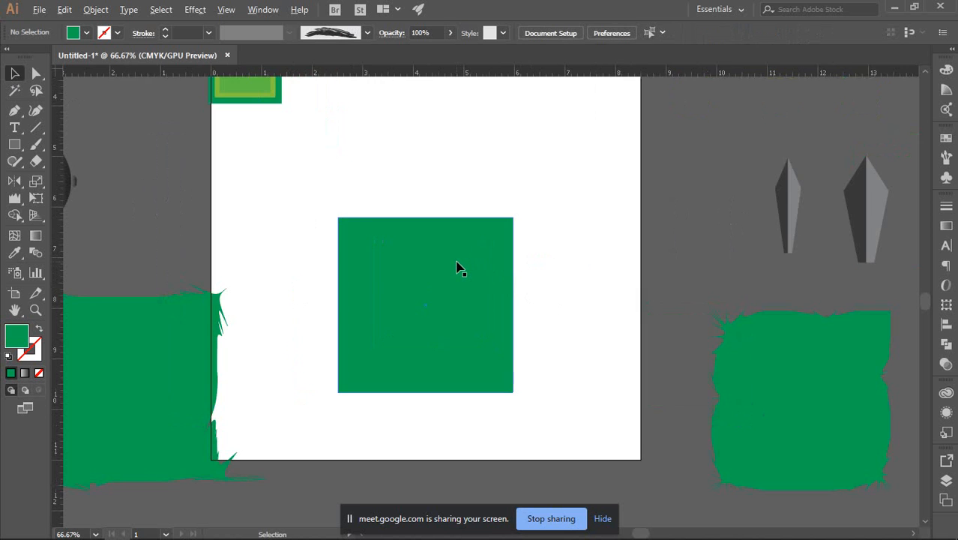
drag(541, 268, 509, 242)
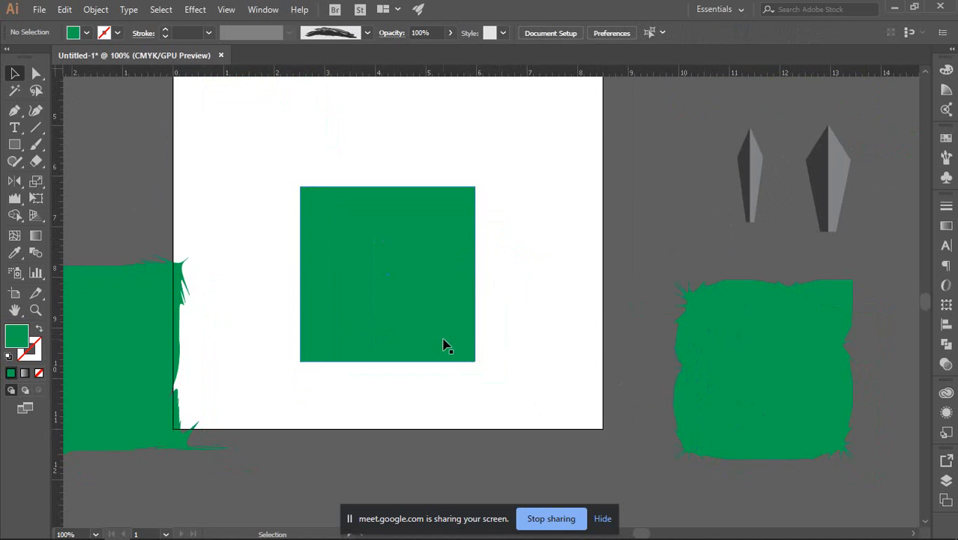
drag(17, 199, 96, 317)
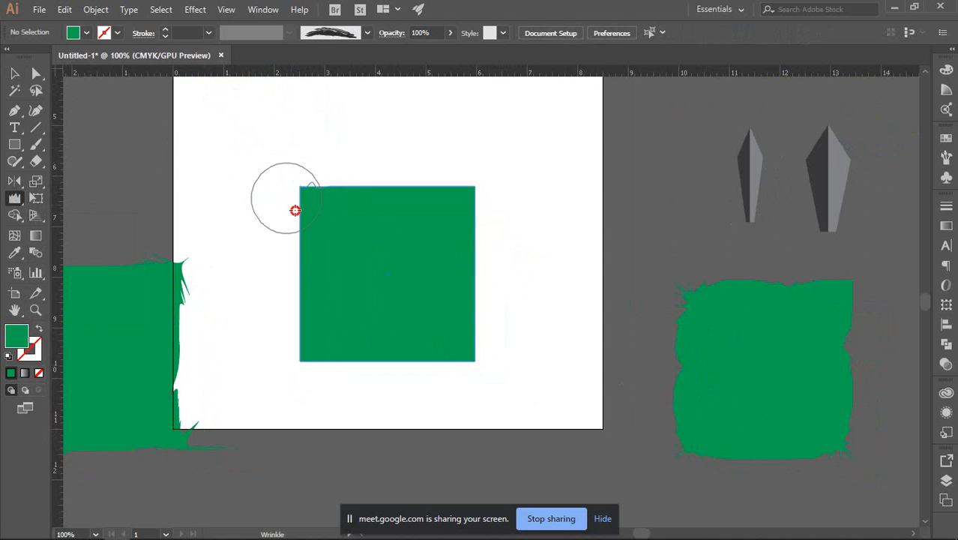
click(331, 210)
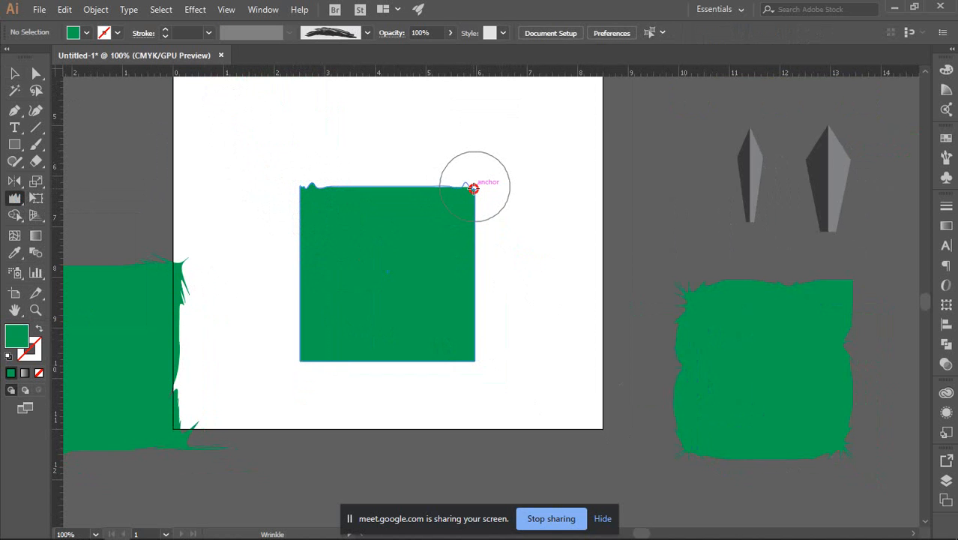
mouse_move(474, 187)
mouse_down()
mouse_move(464, 177)
mouse_move(504, 204)
mouse_up()
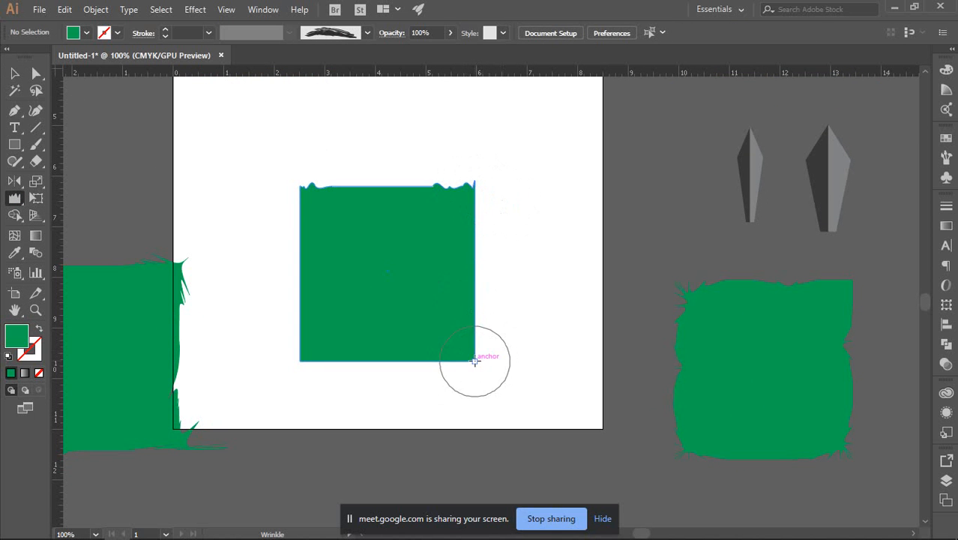
drag(475, 361, 436, 336)
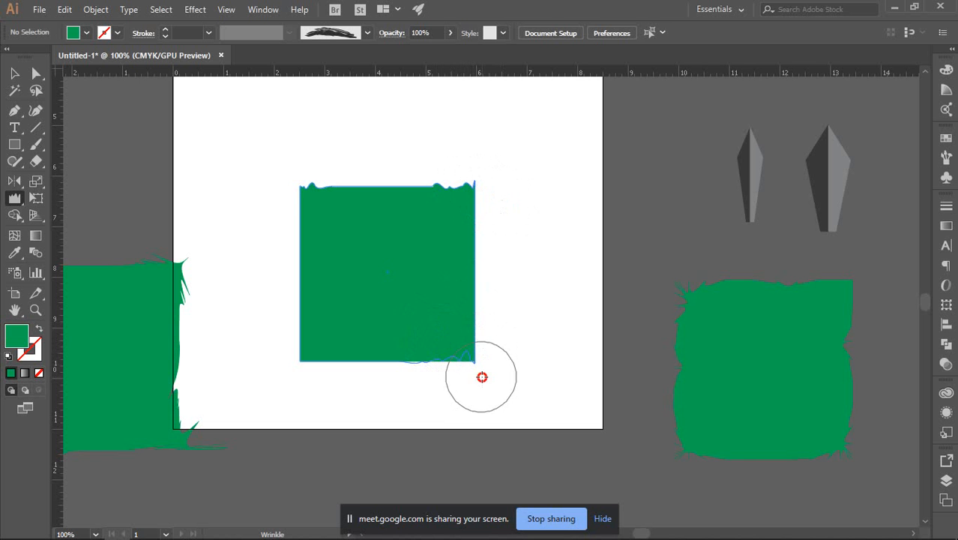
drag(473, 410, 421, 340)
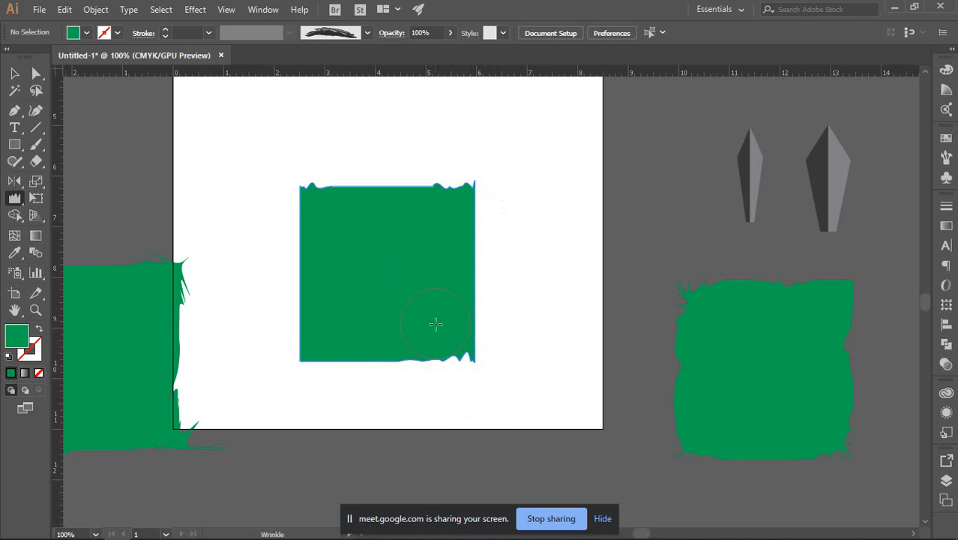
Delete the four large distorted green squares on and around the artboard.
key(v)
scroll(402, 282, down, 2)
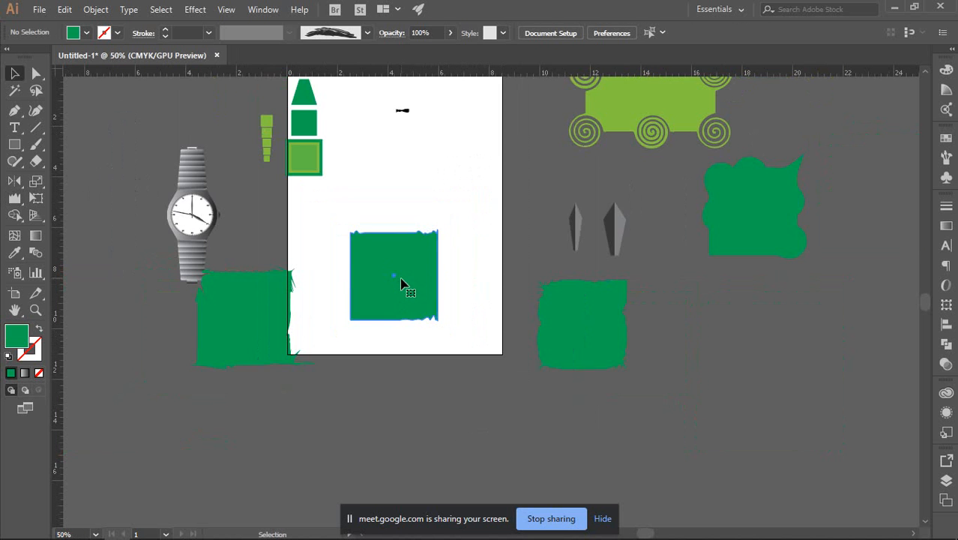
click(278, 320)
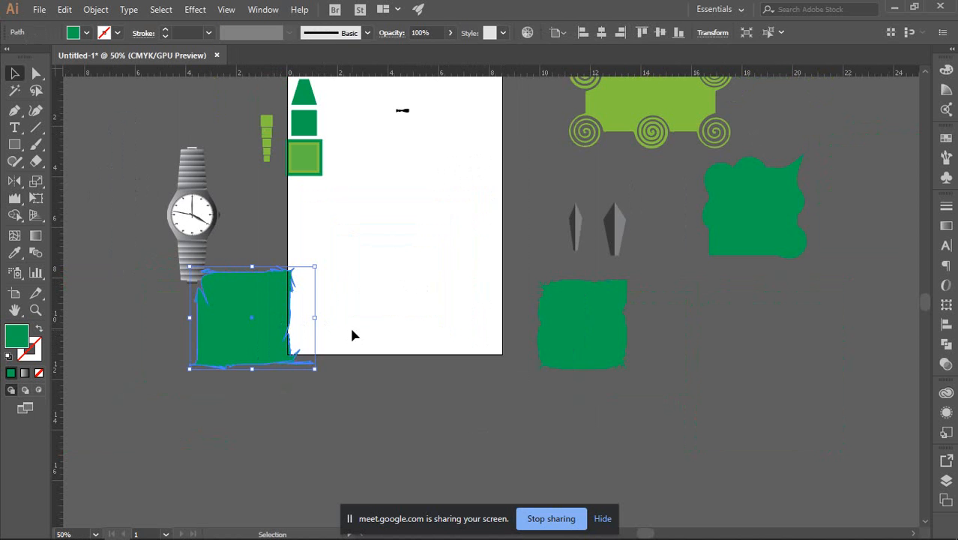
key(Delete)
click(556, 325)
key(Delete)
click(755, 231)
key(Delete)
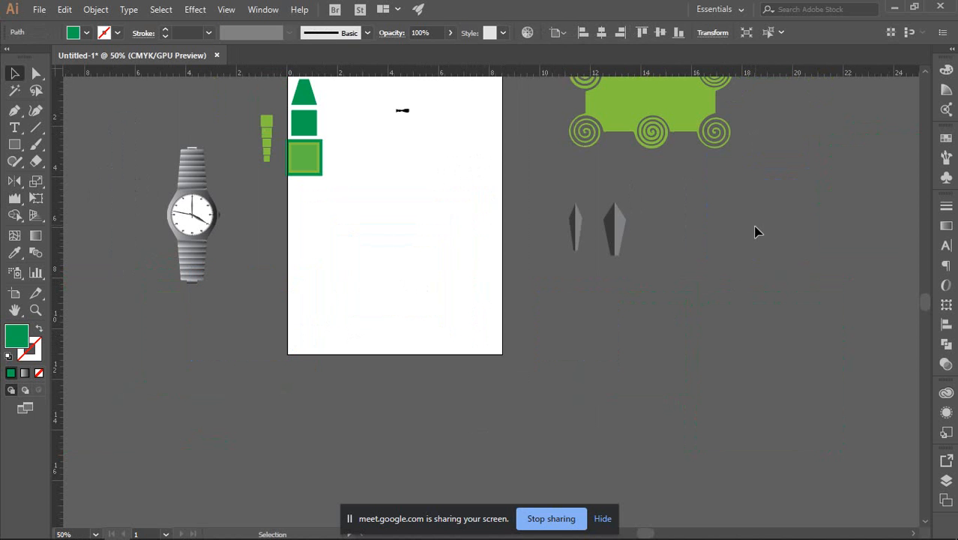
scroll(755, 232, up, 3)
click(652, 197)
click(747, 334)
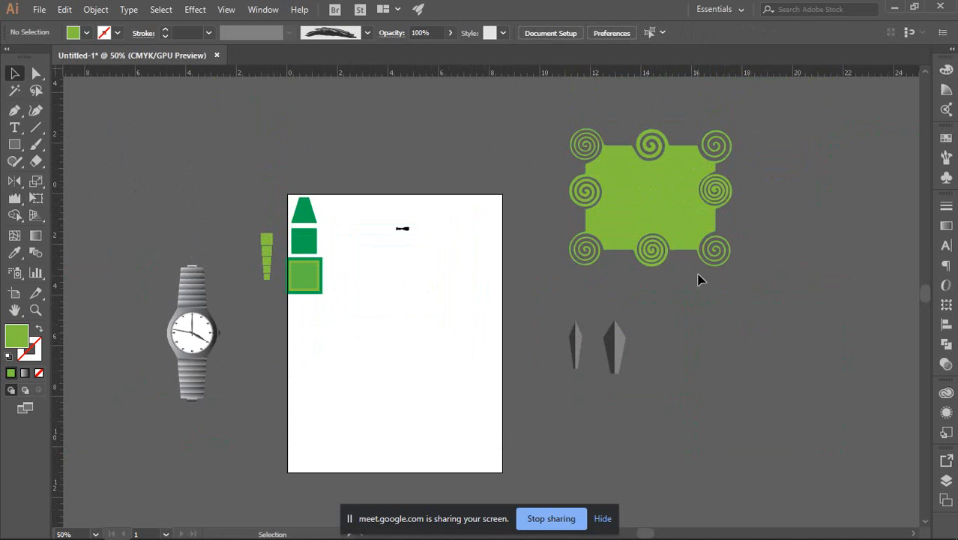
scroll(679, 216, down, 2)
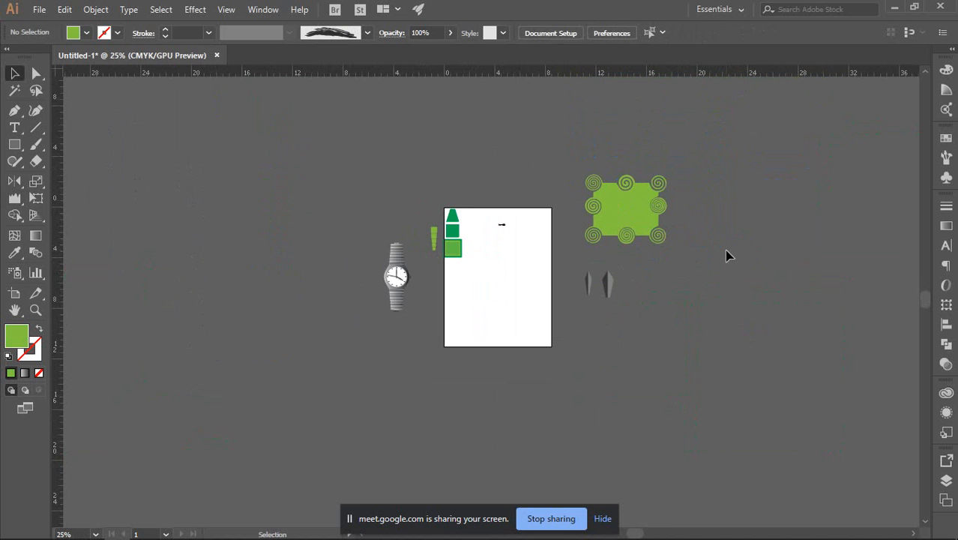
scroll(725, 188, up, 2)
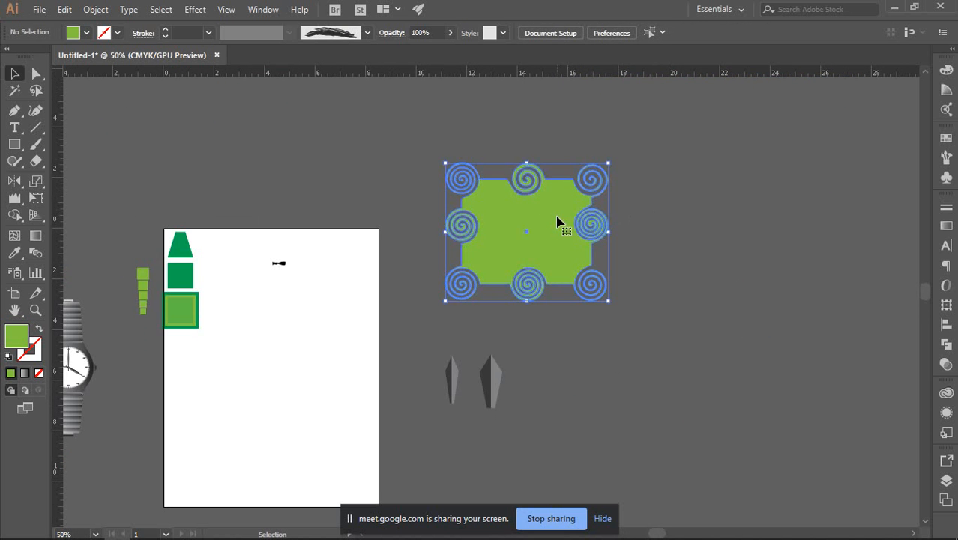
scroll(725, 185, down, 2)
drag(574, 211, 609, 142)
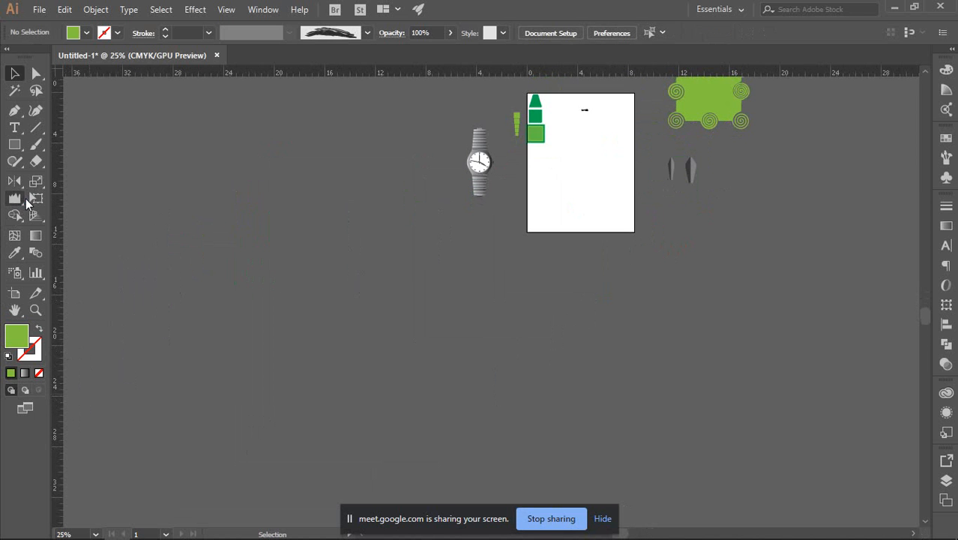
key(shift+w)
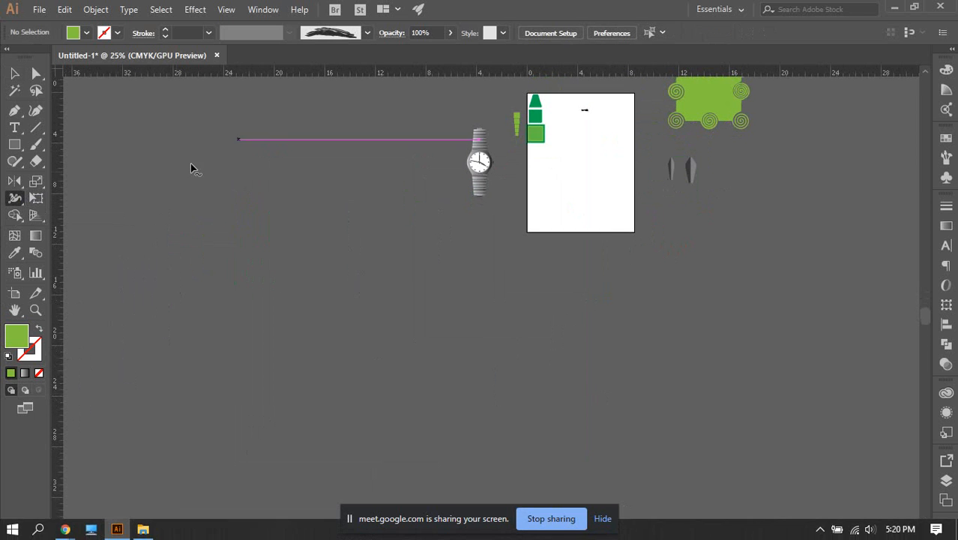
click(42, 200)
key(e)
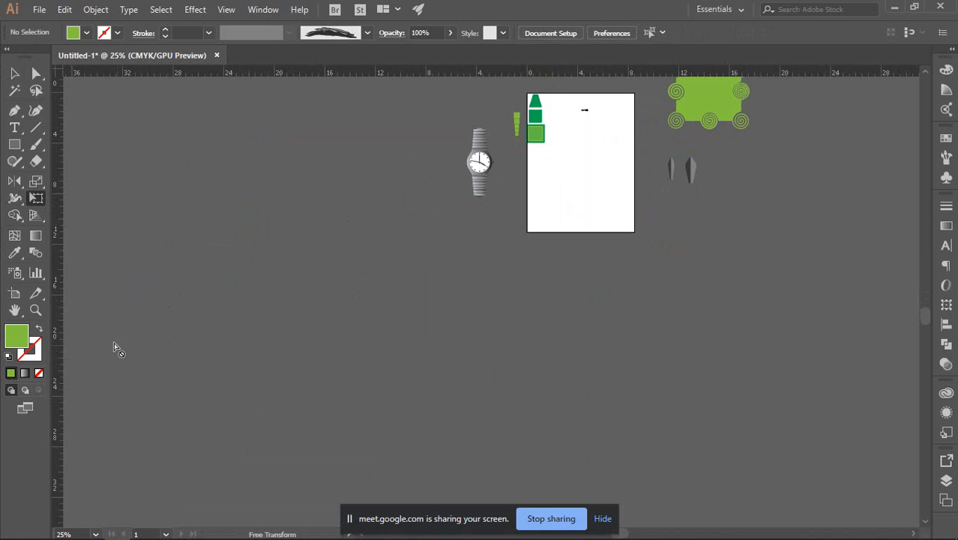
click(37, 200)
key(v)
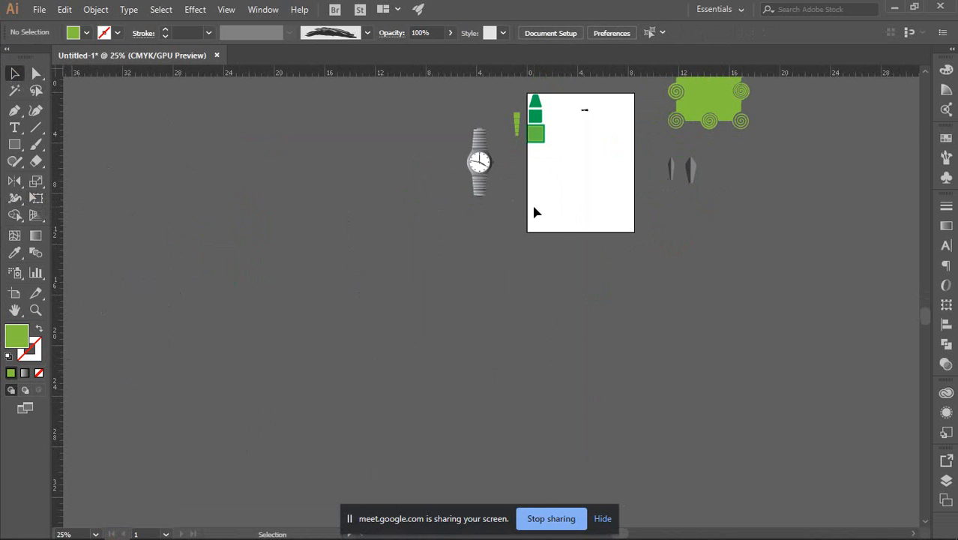
Copy the small dark green square to the artboard's lower middle and enlarge it proportionally from its center to about 4.5 inches wide.
scroll(624, 210, up, 1)
scroll(568, 189, up, 2)
drag(508, 111, 608, 271)
drag(629, 239, 658, 324)
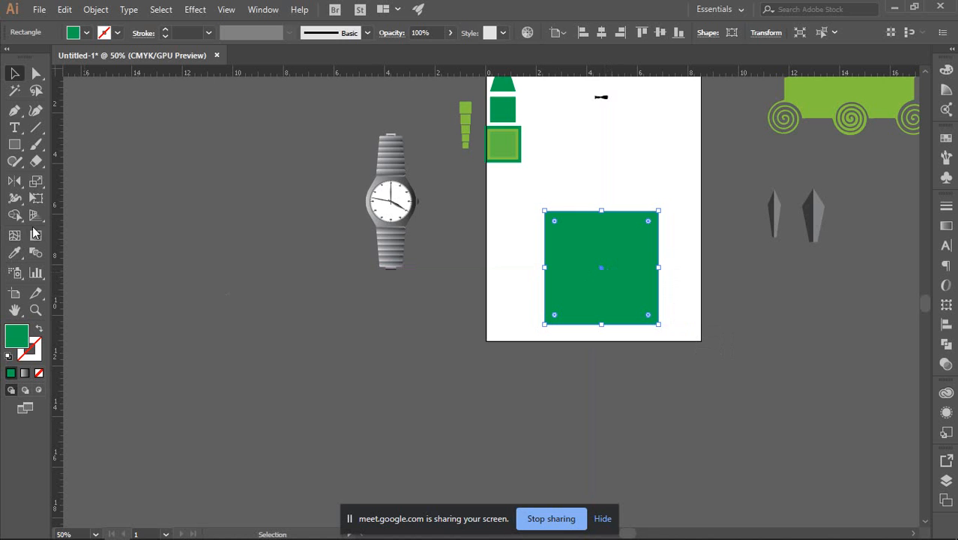
Resize the green square from its corners and edges with Free Transform into an upright rectangle about 3.5 by 5.3 inches.
click(36, 203)
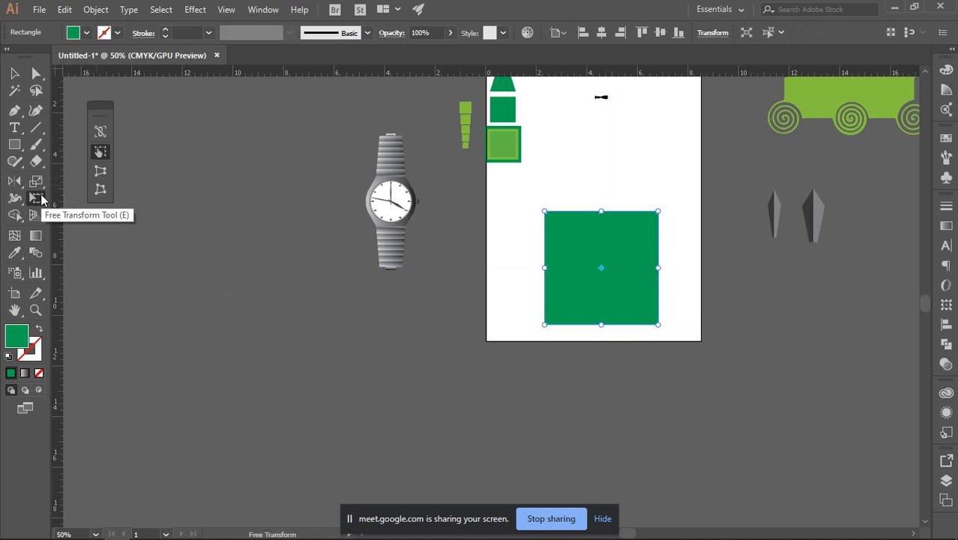
click(100, 131)
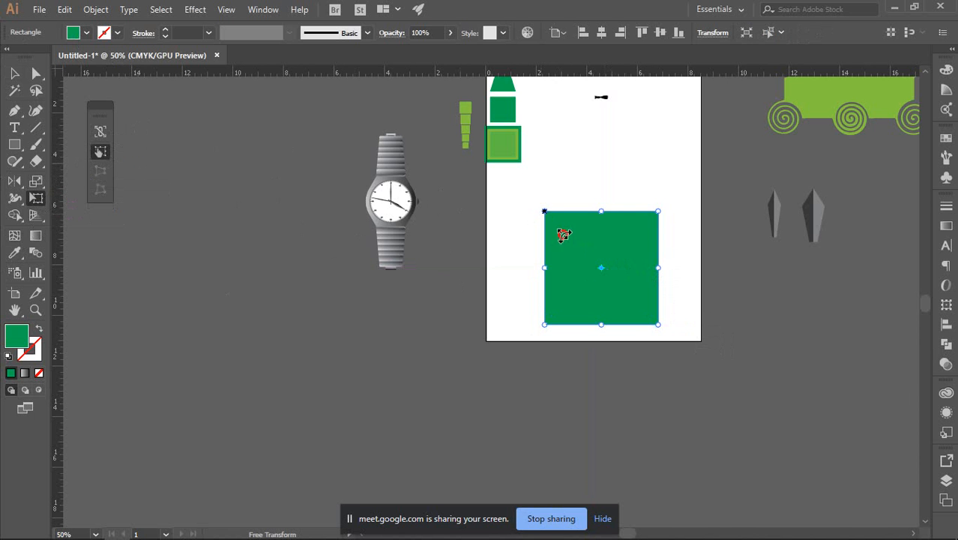
drag(564, 236, 525, 187)
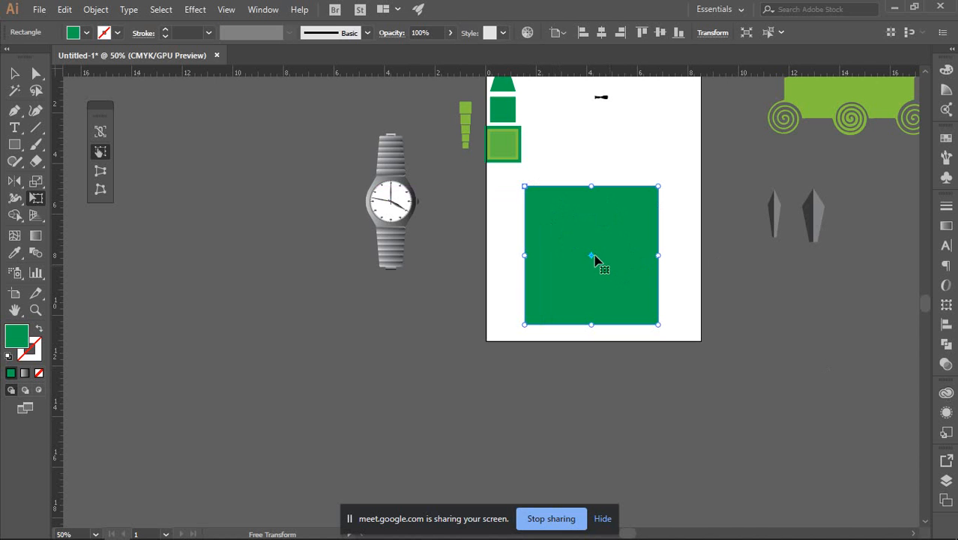
drag(658, 288, 502, 242)
drag(624, 193, 635, 131)
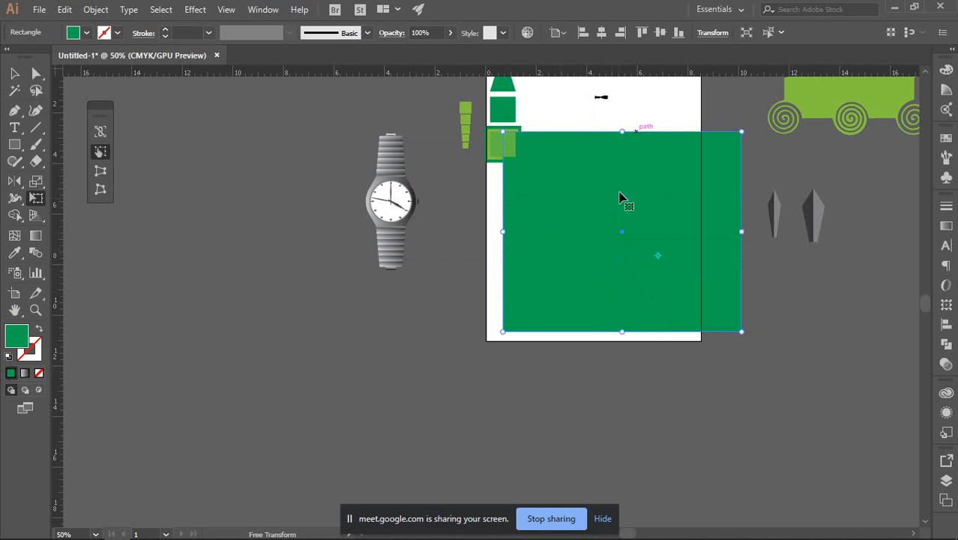
drag(625, 332, 561, 316)
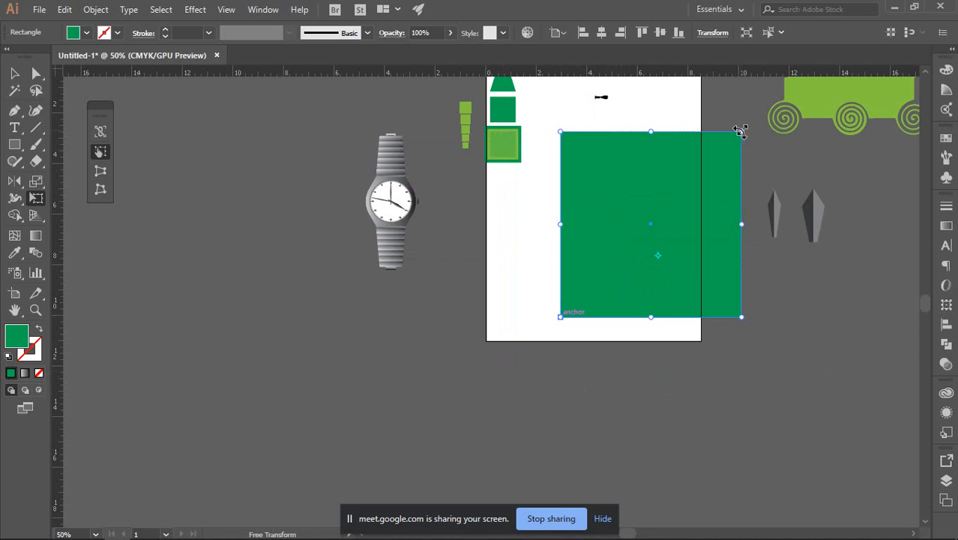
drag(741, 132, 651, 182)
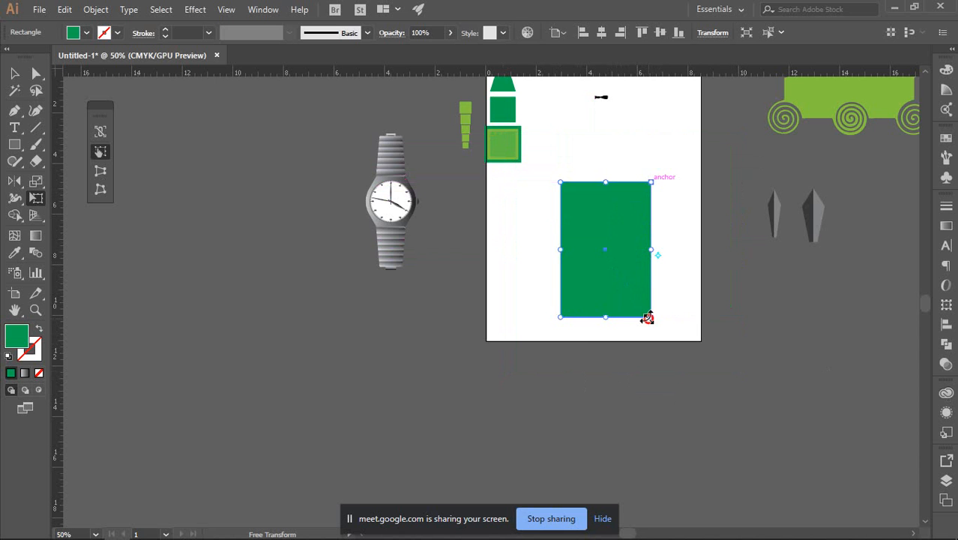
Try rotating the green rectangle, undo the rotation, and resize the shape to about 3.5 by 3.9 inches.
mouse_move(648, 318)
mouse_down()
mouse_move(665, 284)
mouse_move(658, 307)
mouse_up()
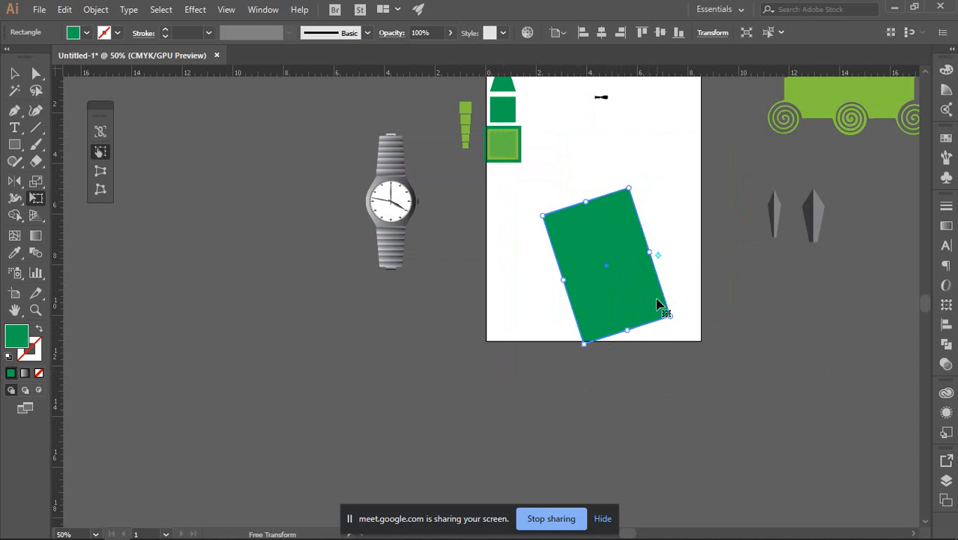
key(ctrl+z)
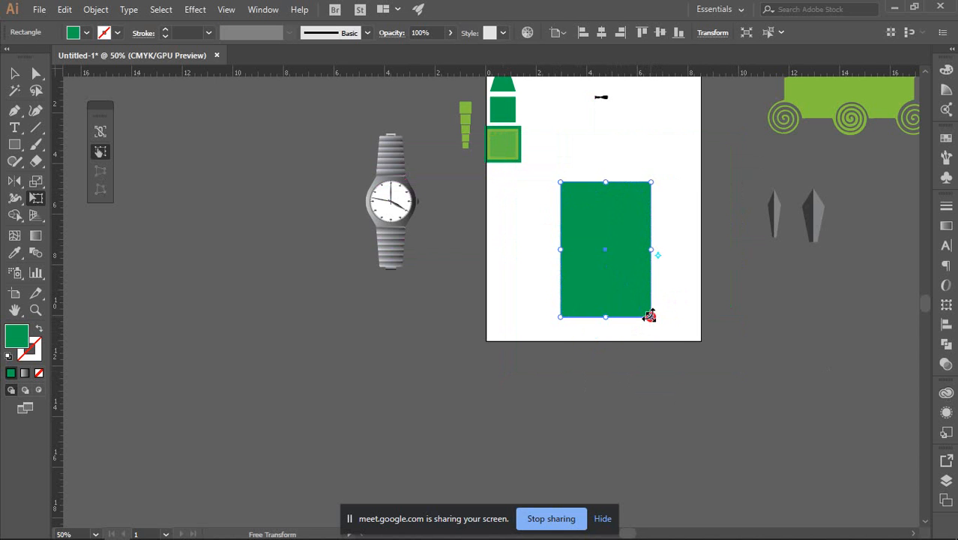
drag(650, 316, 626, 281)
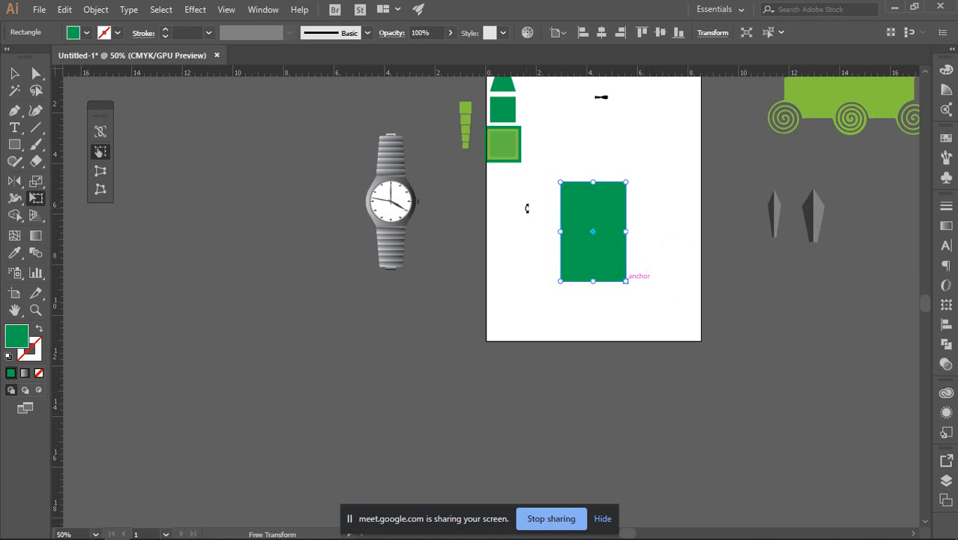
drag(626, 231, 650, 231)
Try Perspective Distort on the green rectangle's upper-left corner, pulling it outward, inward and downward, and undo the distortions.
click(94, 173)
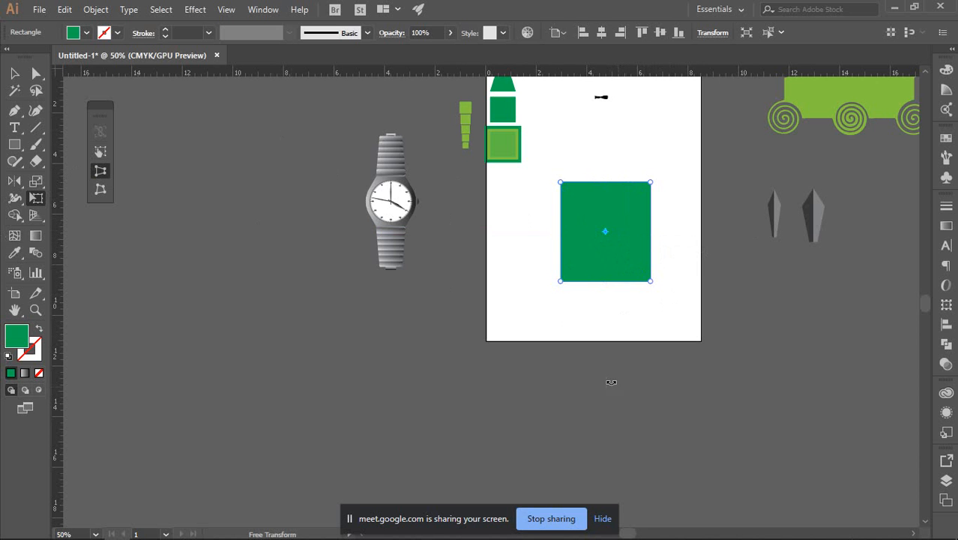
drag(560, 182, 529, 182)
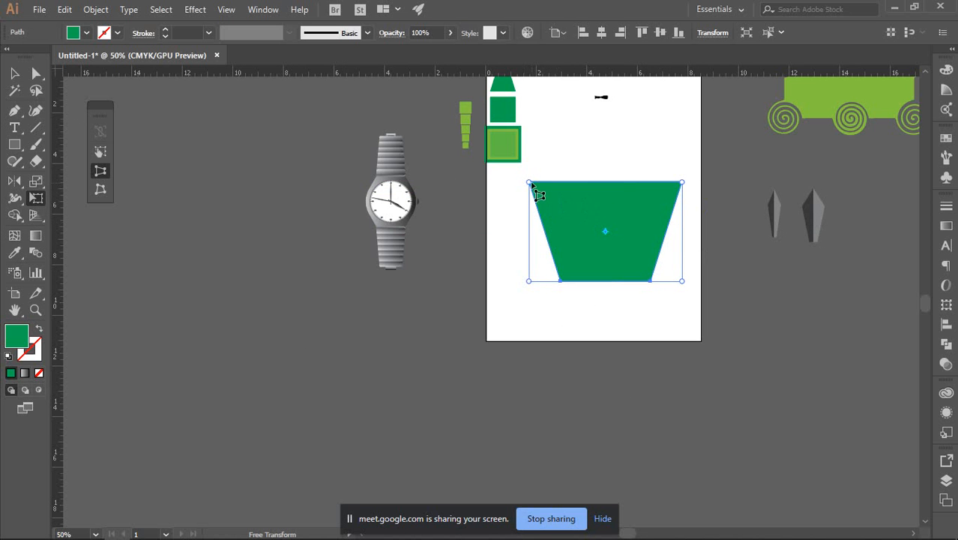
drag(530, 182, 588, 188)
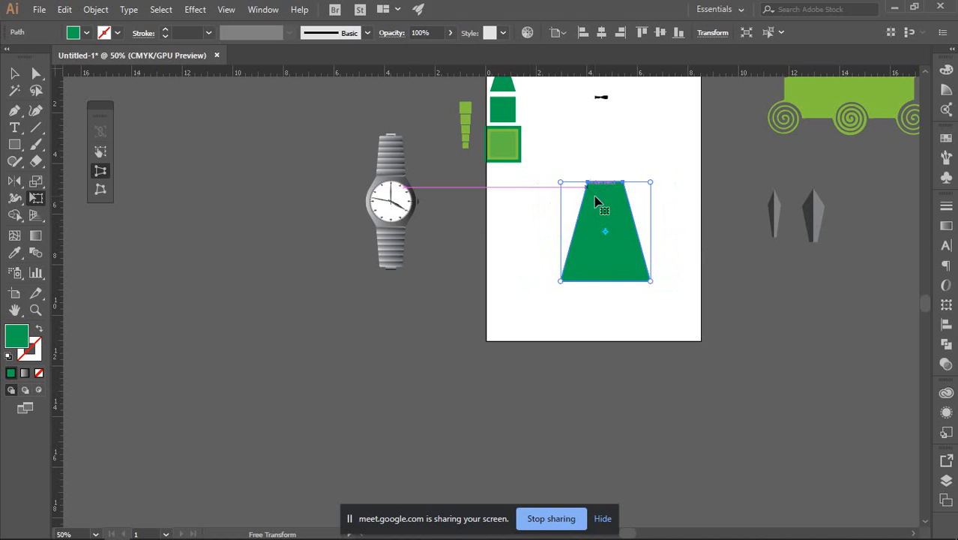
key(ctrl+z)
key(ctrl+z)
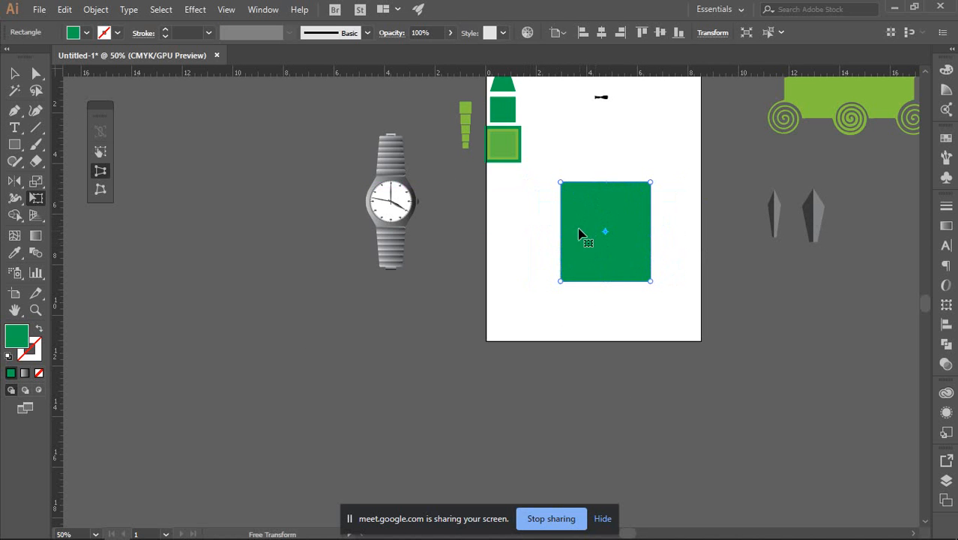
drag(558, 182, 560, 216)
key(ctrl+z)
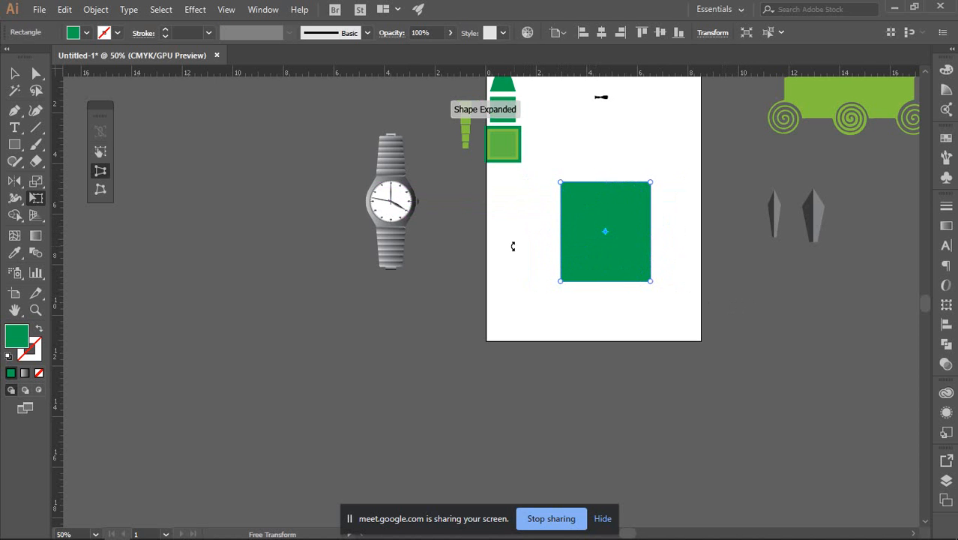
Perspective-distort the green rectangle into a trapezoid with its top narrowed to about 0.7 inches and its base widened to about 13.3 inches.
click(14, 74)
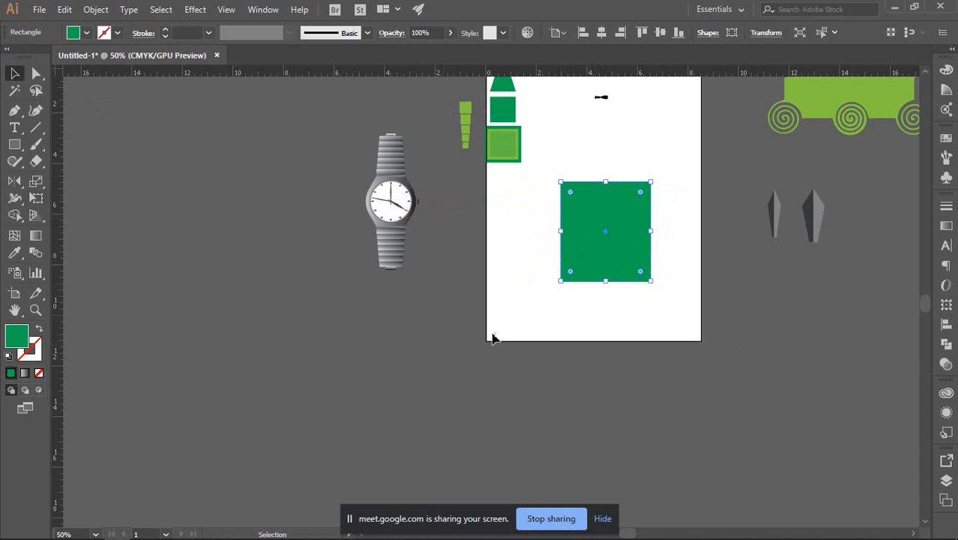
click(637, 351)
click(598, 237)
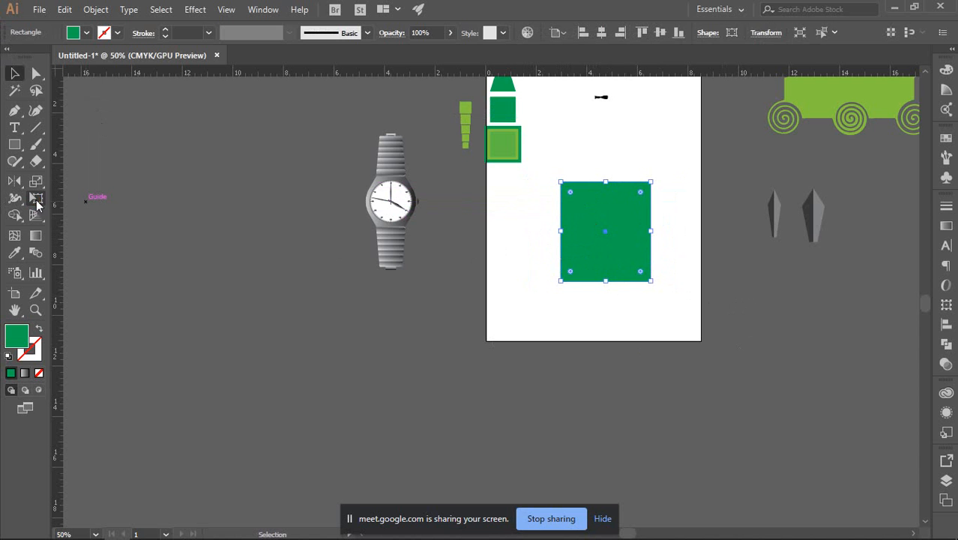
click(36, 198)
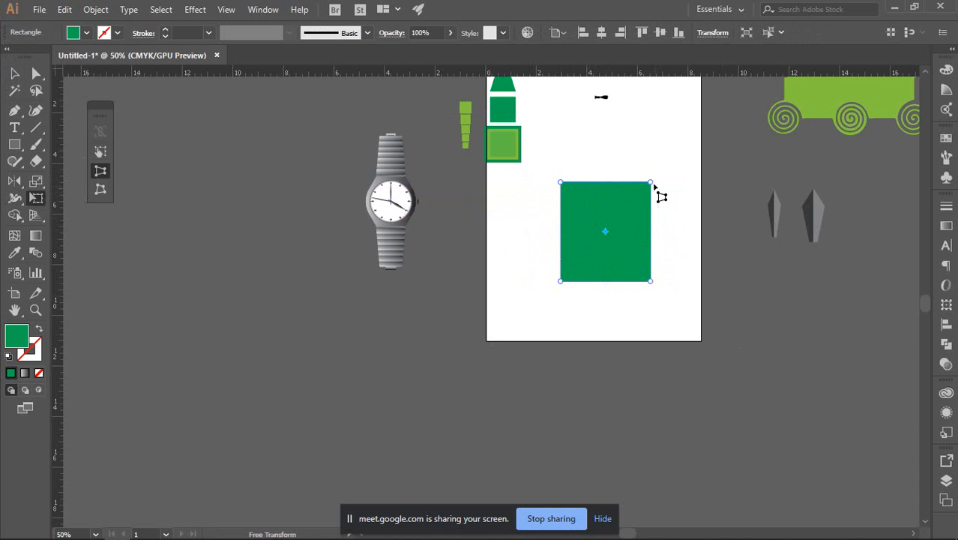
drag(652, 184, 614, 178)
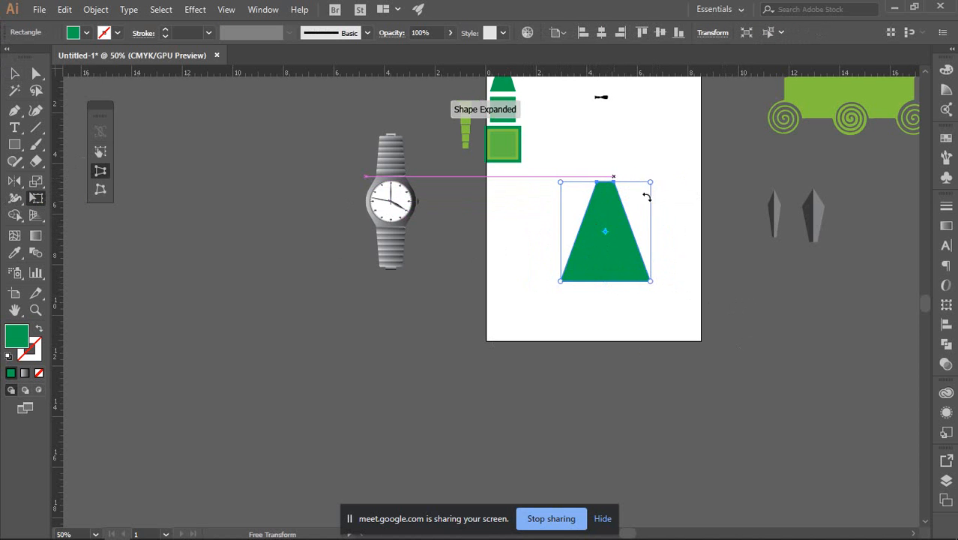
drag(561, 281, 439, 268)
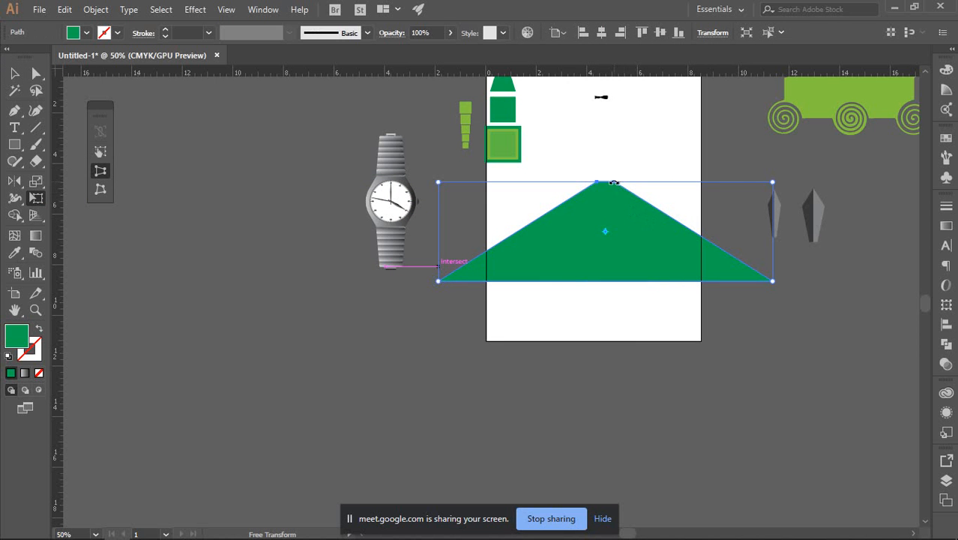
Widen the trapezoid's top edge with Perspective Distort until the shape is a rectangle about 13.3 by 3.9 inches.
drag(773, 183, 886, 182)
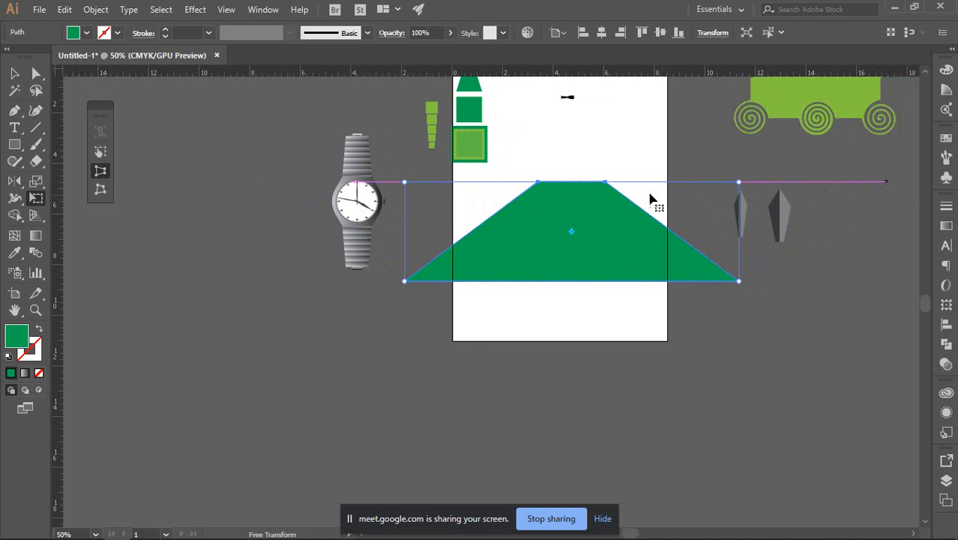
drag(406, 185, 137, 172)
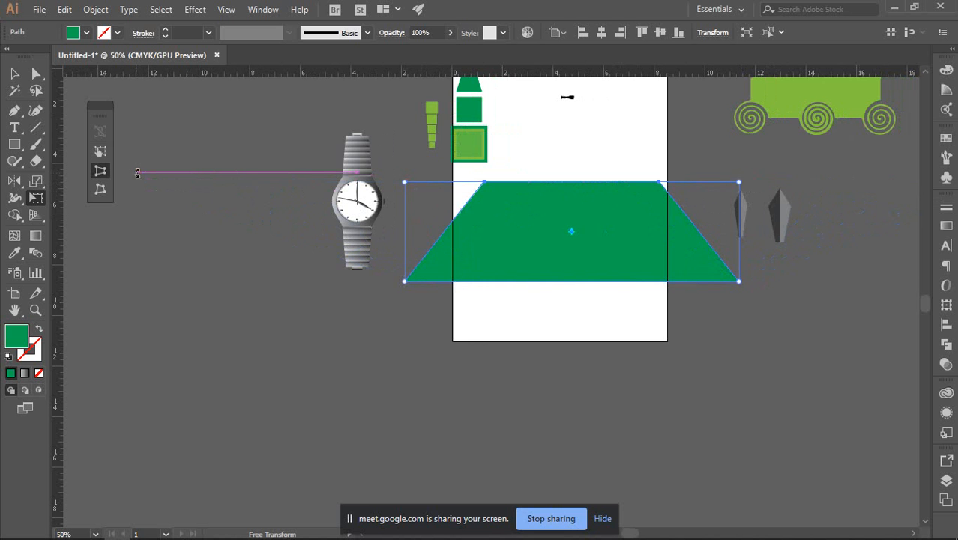
drag(399, 182, 219, 177)
drag(385, 183, 403, 182)
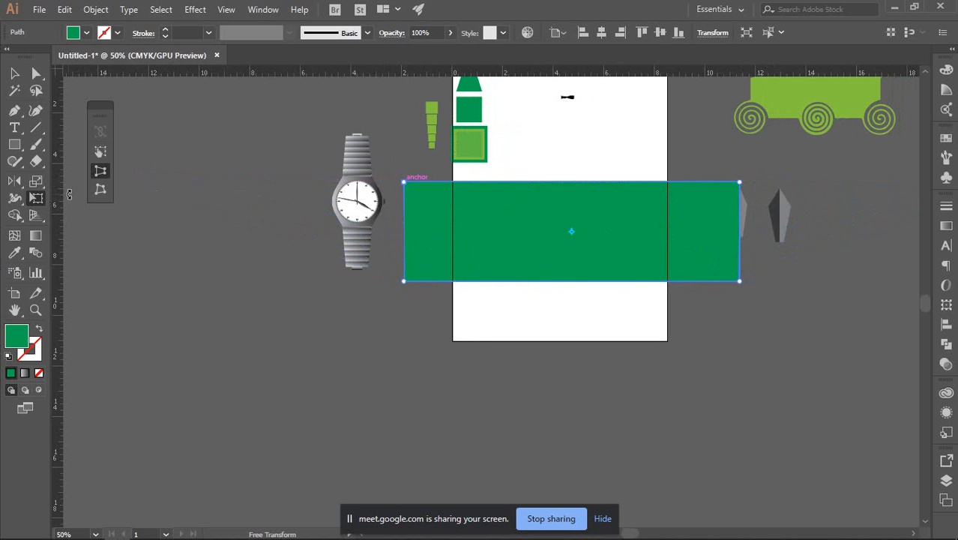
Move the wide green rectangle's corners with Free Distort to form an irregular quadrilateral about 6.5 inches wide within the artboard.
click(101, 189)
drag(403, 282, 375, 412)
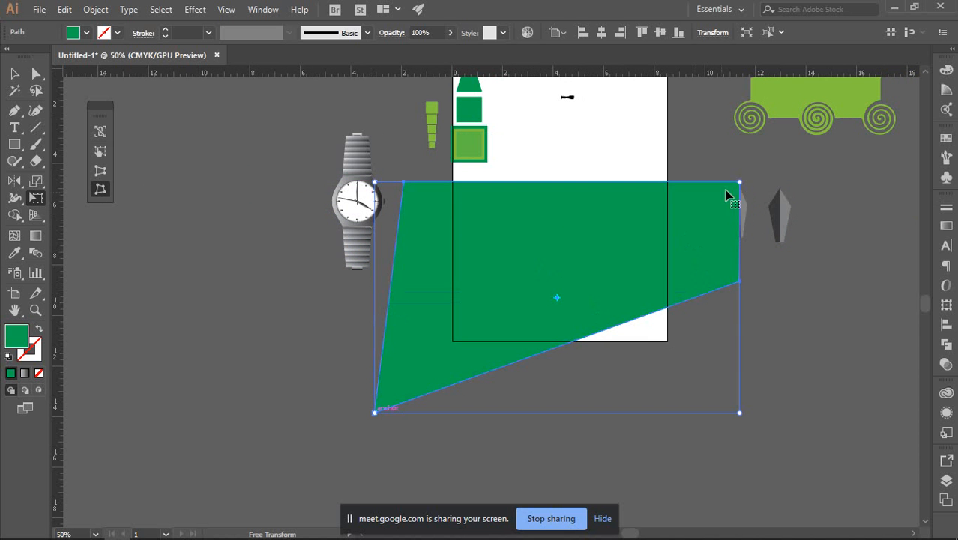
drag(741, 184, 605, 172)
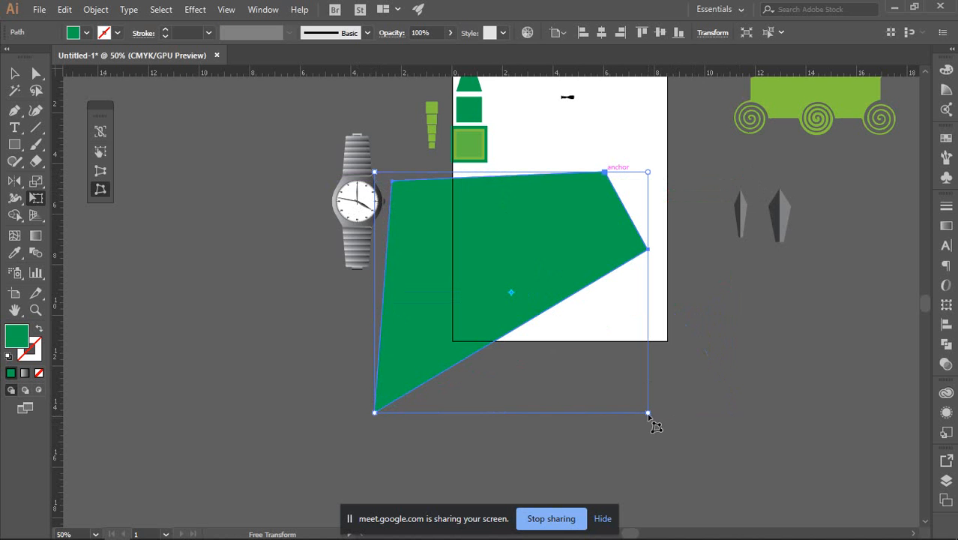
drag(649, 414, 663, 311)
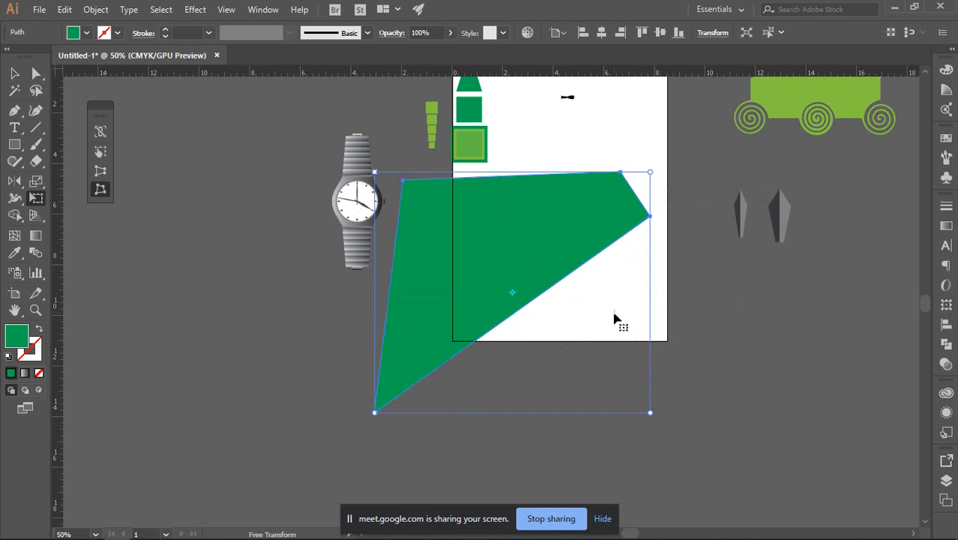
drag(376, 413, 504, 321)
drag(393, 179, 489, 185)
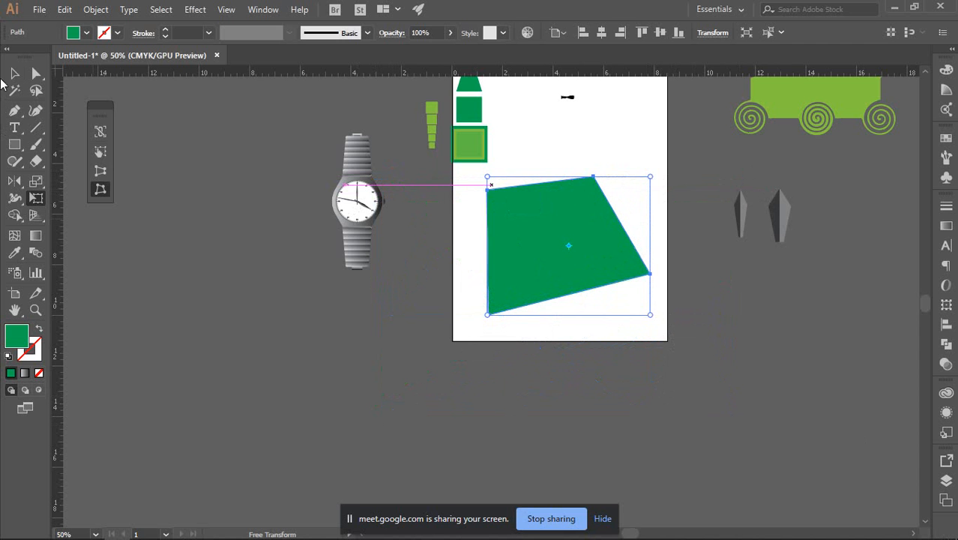
Shift the green quadrilateral's upper-right anchor point about 0.6 inches to the right with Direct Selection, and deselect the shape.
click(14, 73)
click(366, 344)
click(550, 265)
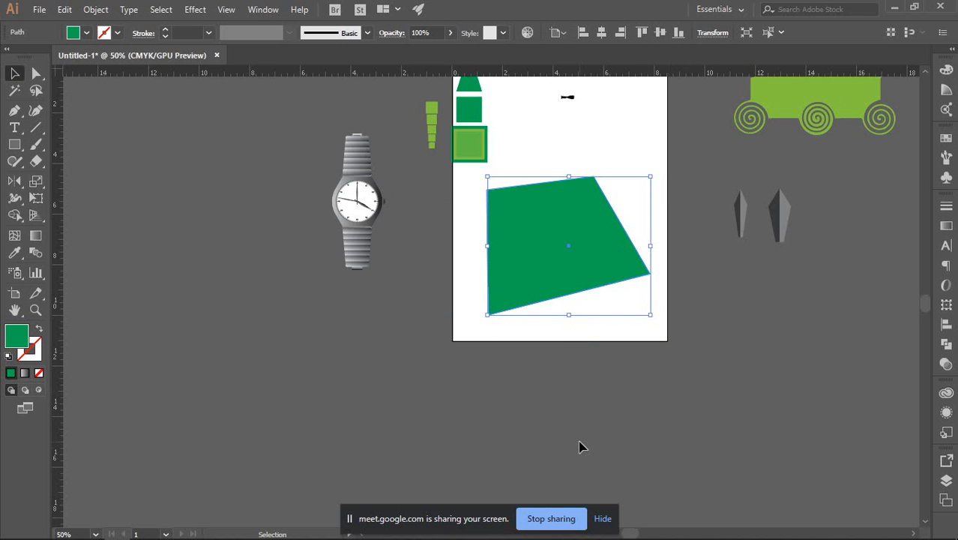
click(36, 73)
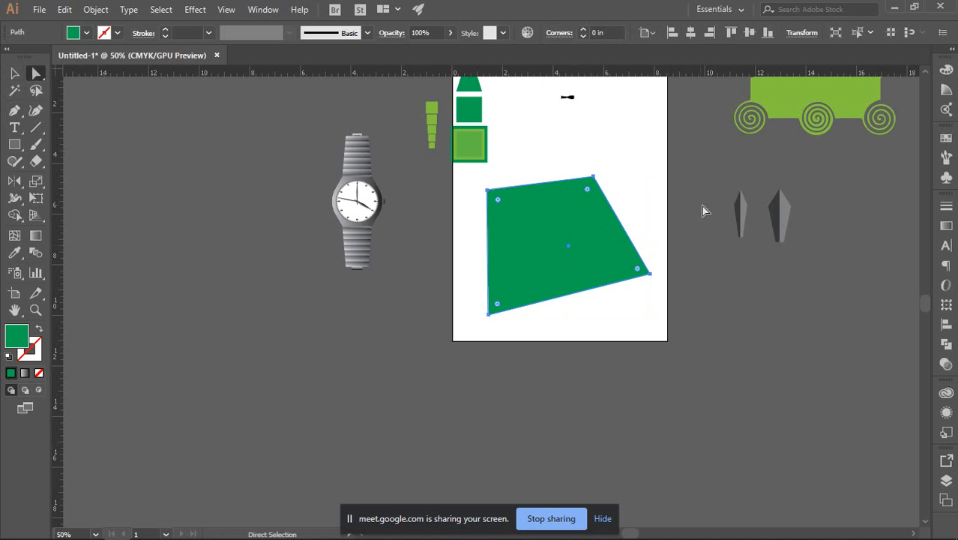
mouse_move(592, 178)
mouse_down()
mouse_move(656, 152)
mouse_move(584, 237)
mouse_move(609, 177)
mouse_up()
click(681, 241)
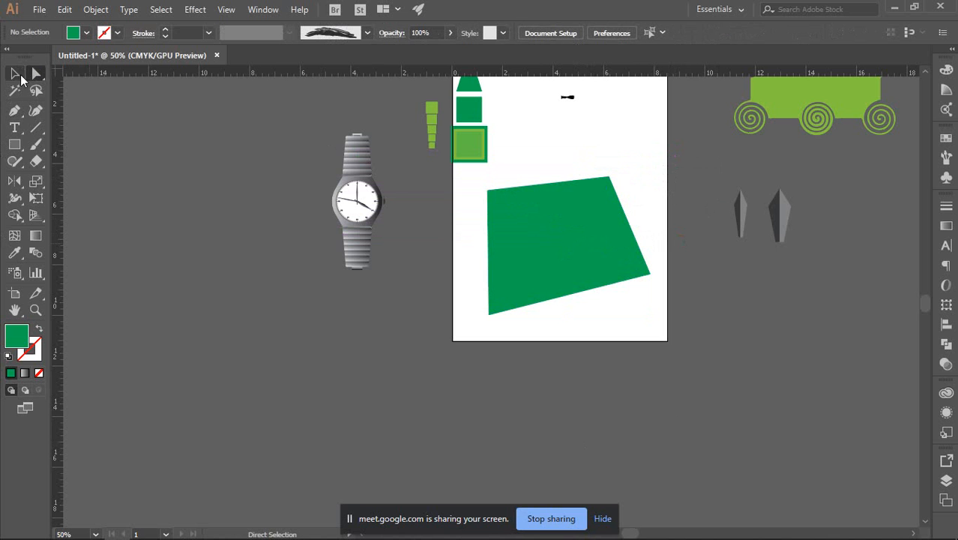
click(16, 75)
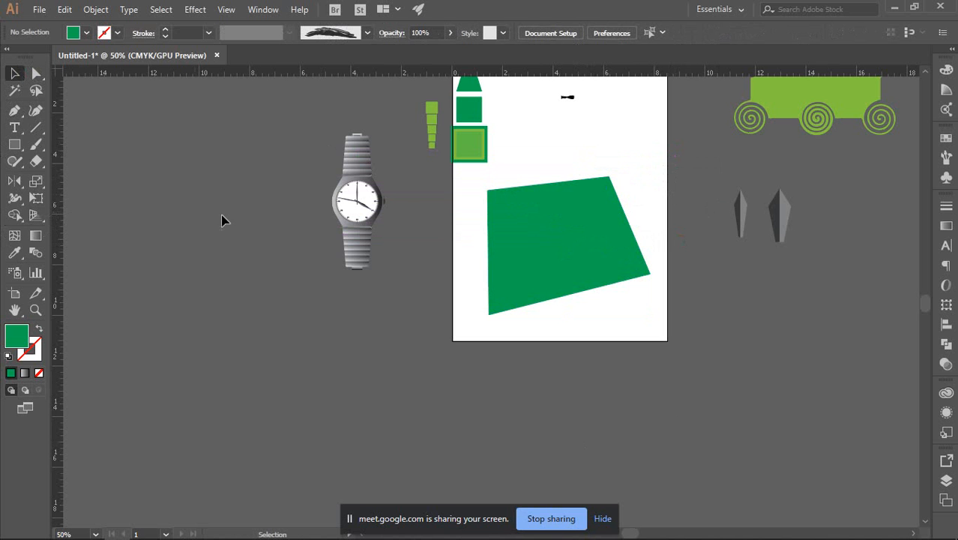
Delete the green quadrilateral and the small black brush-shaped stroke near the artboard's upper middle.
mouse_move(741, 537)
drag(558, 223, 174, 322)
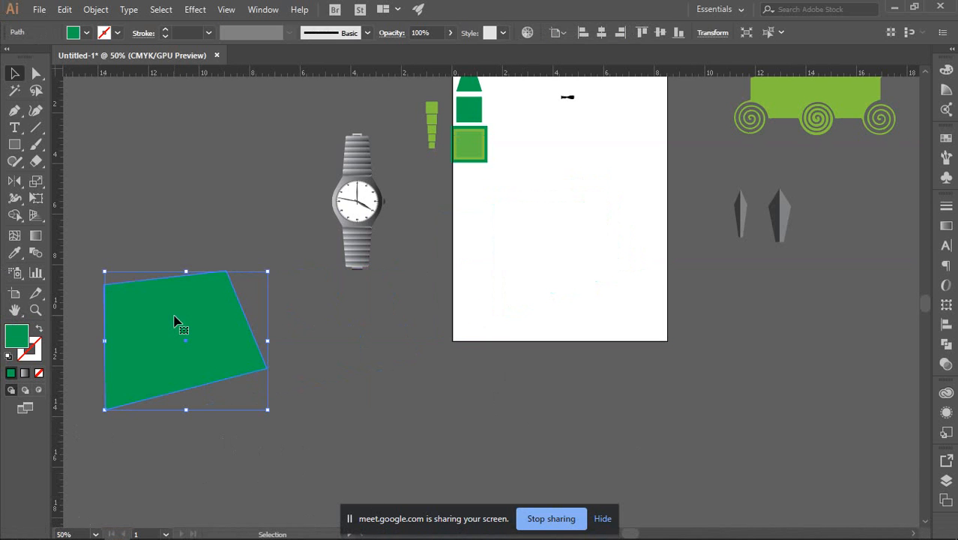
key(Delete)
scroll(353, 259, down, 1)
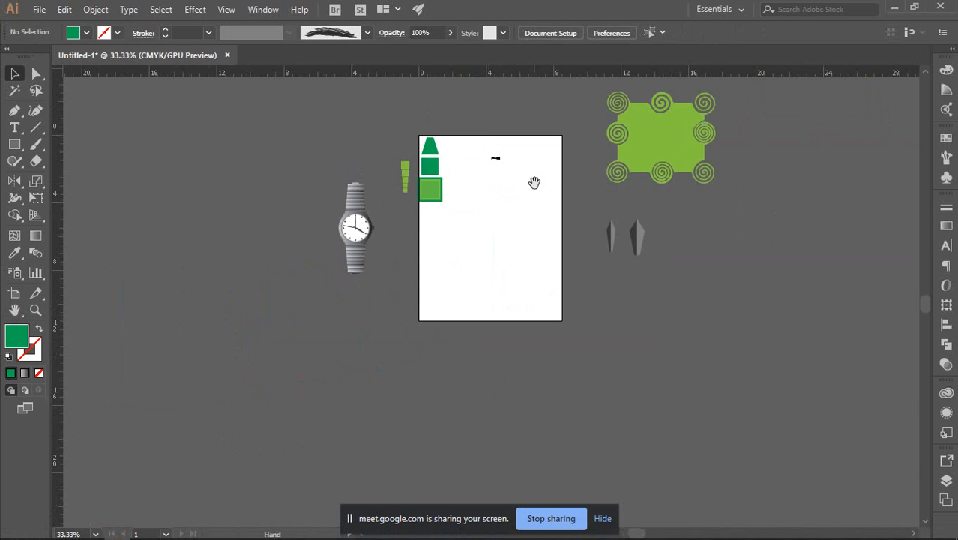
scroll(534, 183, up, 6)
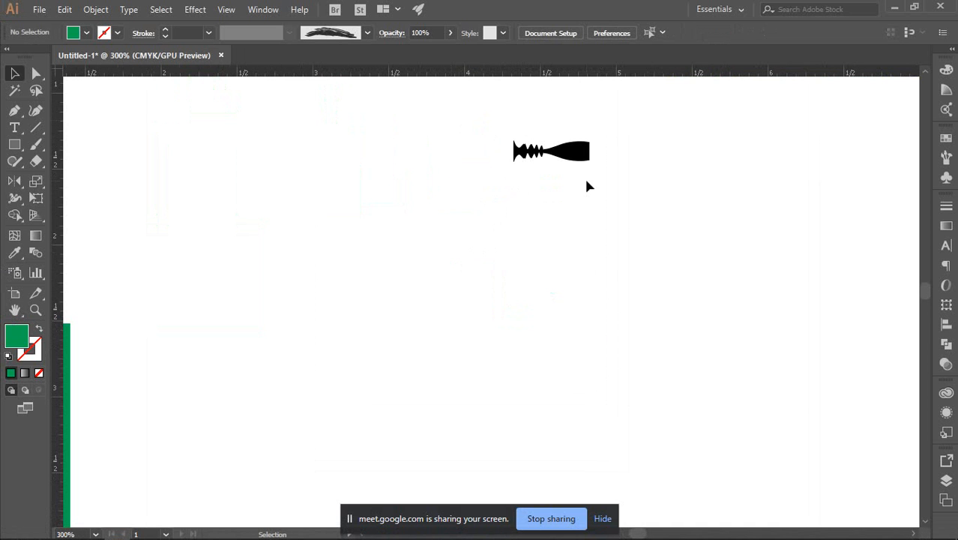
drag(459, 128, 600, 219)
key(Delete)
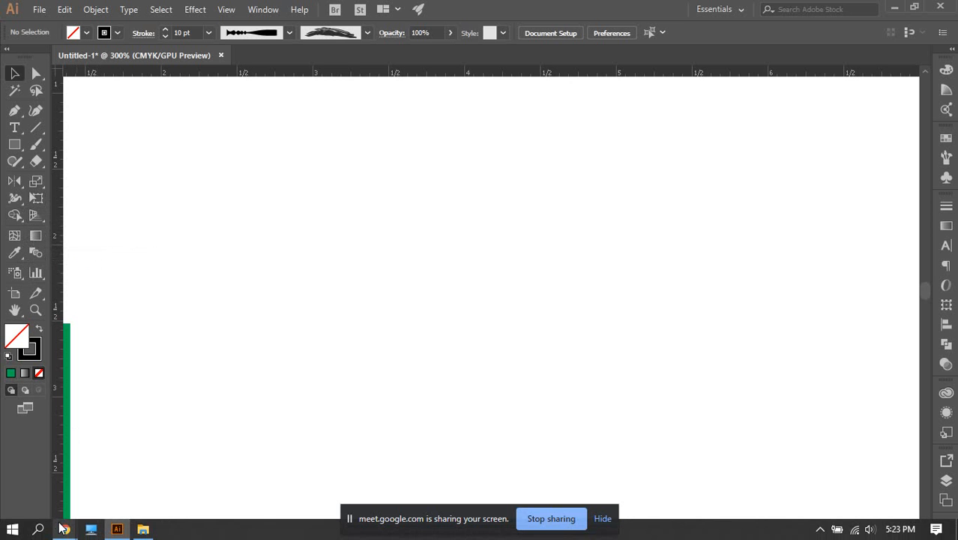
Switch to the Google Meet call, mute the participant whose microphone is on, and return to Illustrator.
mouse_move(65, 530)
click(49, 462)
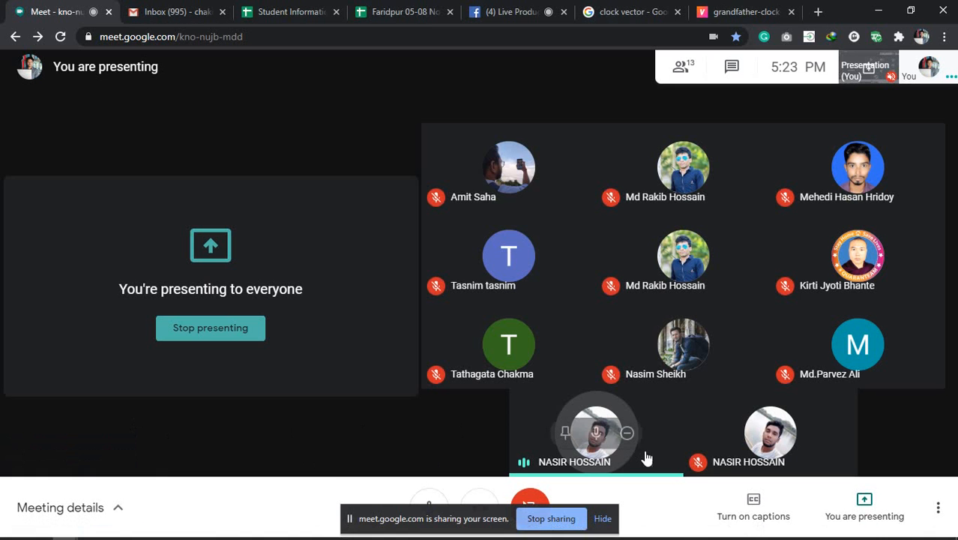
click(598, 435)
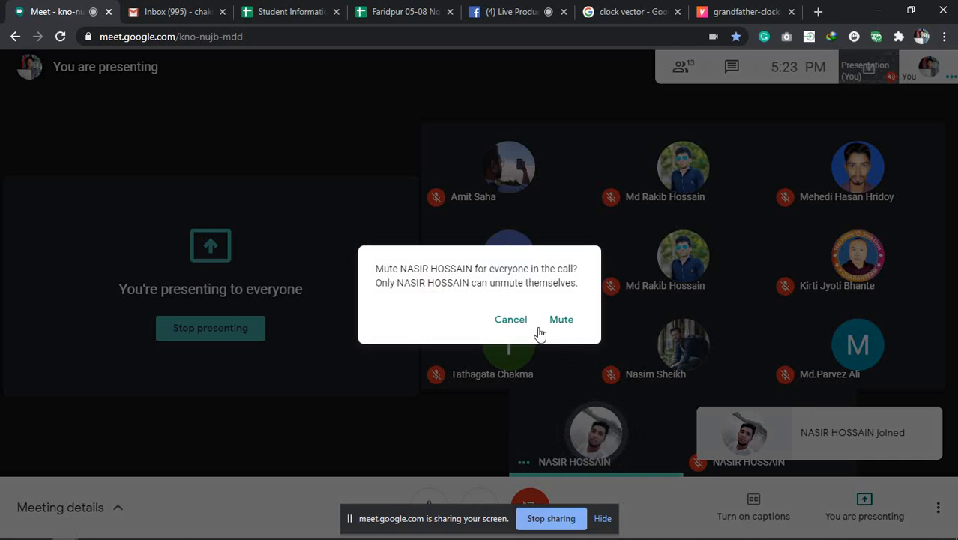
click(560, 328)
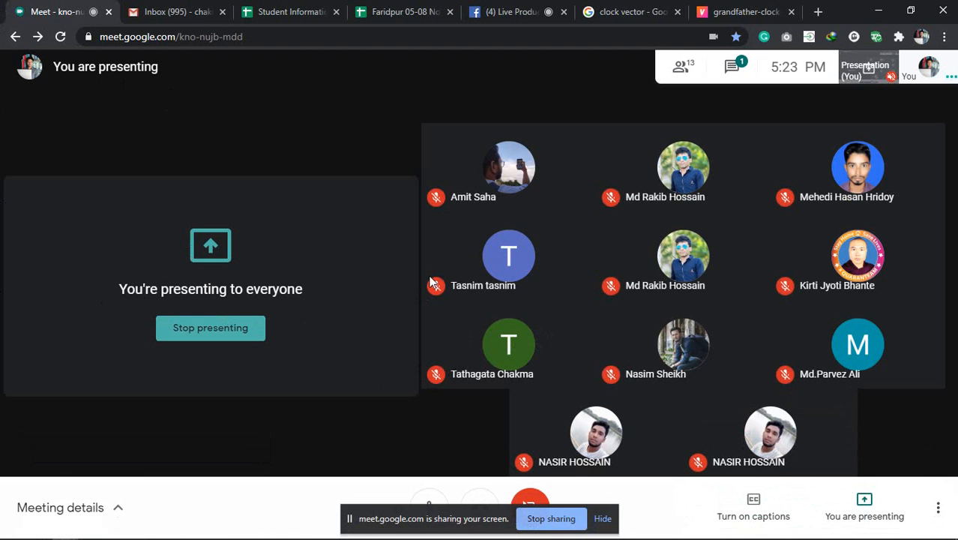
click(117, 529)
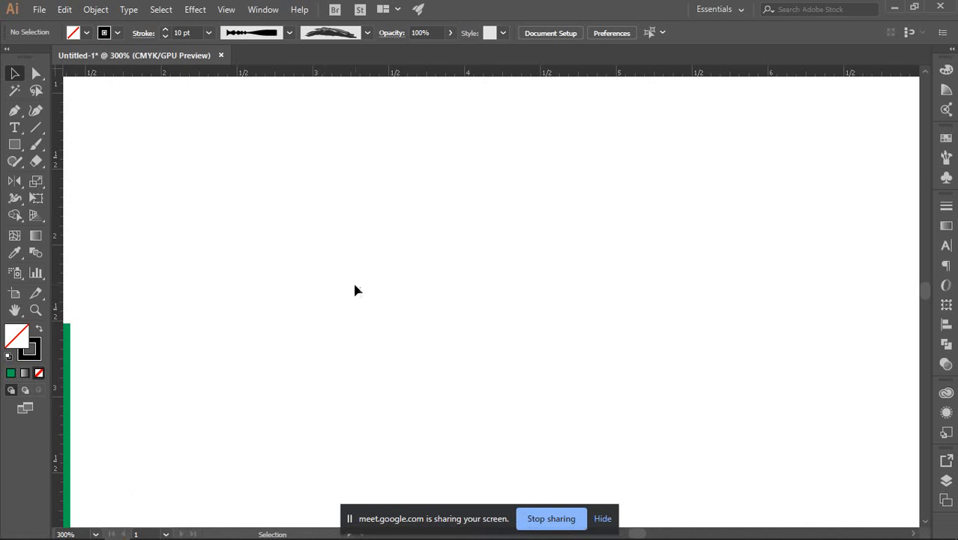
Draw seven curved, crossing 1 pt black lines with the Pencil tool across the artboard's upper part, beside the green shapes.
key(ctrl+minus)
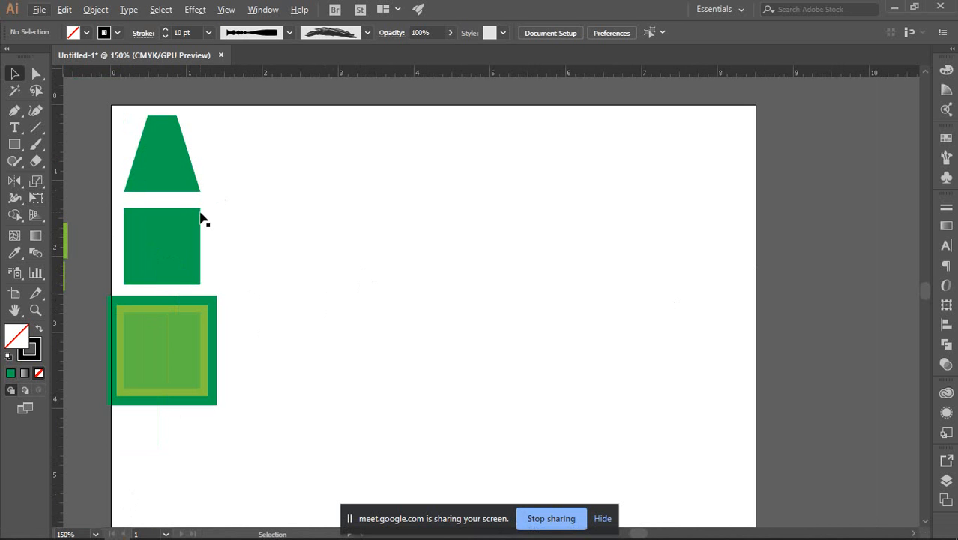
drag(22, 218, 47, 216)
key(v)
drag(14, 161, 66, 176)
mouse_move(321, 338)
mouse_down()
mouse_move(637, 262)
mouse_move(771, 214)
mouse_move(781, 194)
mouse_up()
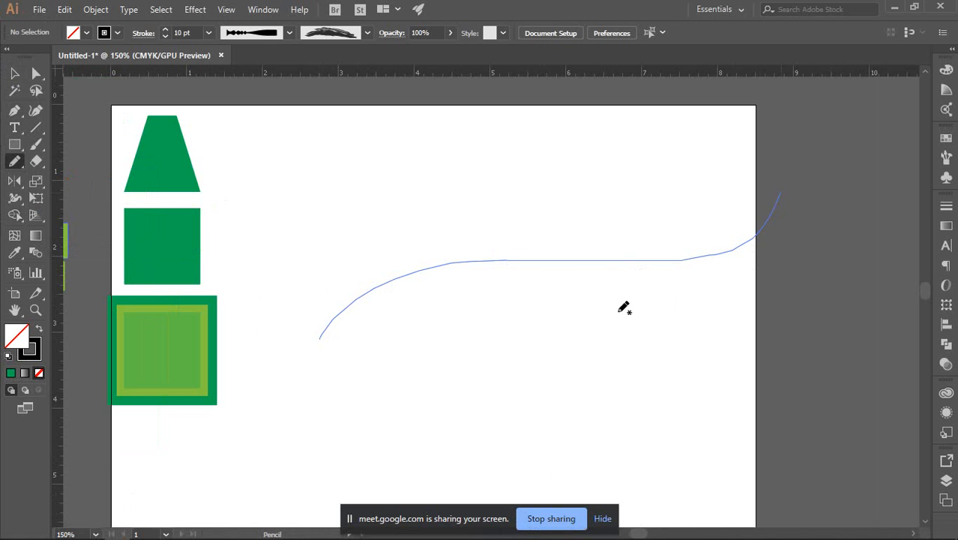
mouse_move(284, 267)
mouse_down()
mouse_move(474, 235)
mouse_move(443, 304)
mouse_move(435, 393)
mouse_up()
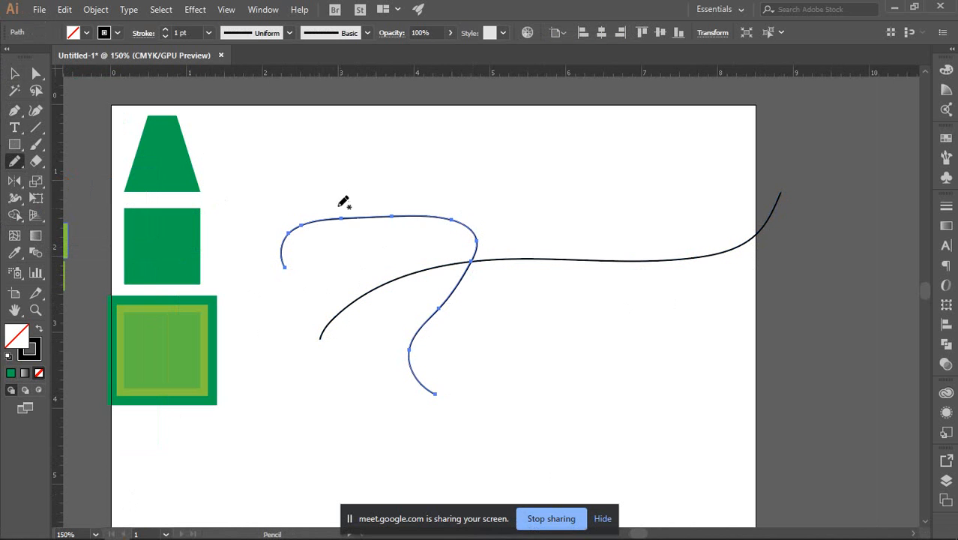
mouse_move(321, 177)
mouse_down()
mouse_move(379, 368)
mouse_move(466, 378)
mouse_move(574, 354)
mouse_move(797, 325)
mouse_up()
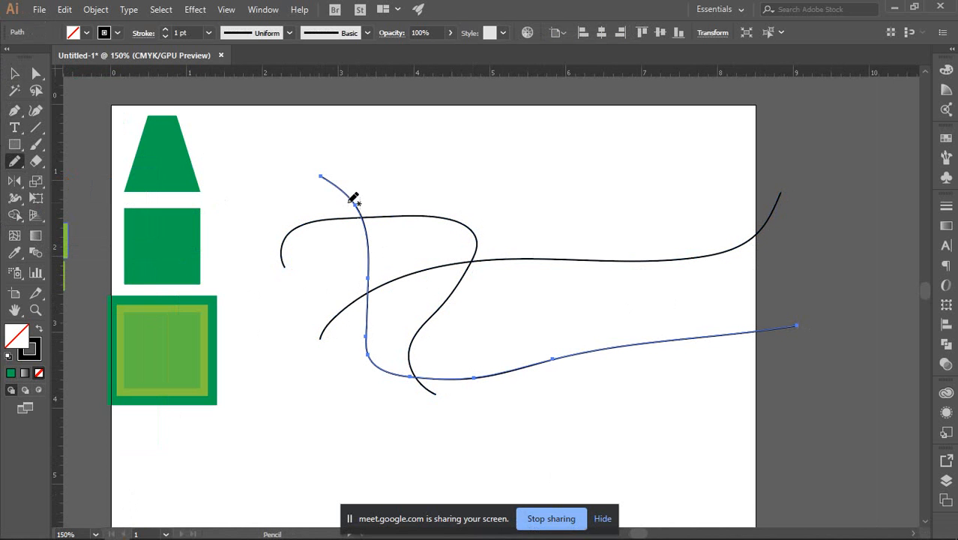
mouse_move(310, 276)
mouse_down()
mouse_move(407, 179)
mouse_move(517, 155)
mouse_move(559, 223)
mouse_move(537, 304)
mouse_move(560, 431)
mouse_up()
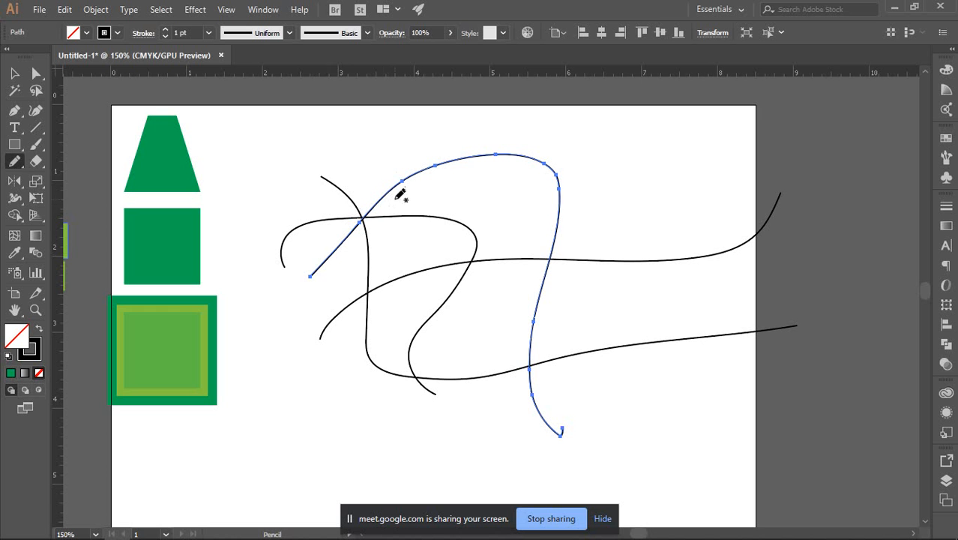
mouse_move(379, 167)
mouse_down()
mouse_move(416, 188)
mouse_move(656, 195)
mouse_move(830, 155)
mouse_up()
mouse_move(628, 142)
mouse_down()
mouse_move(594, 298)
mouse_move(627, 431)
mouse_up()
mouse_move(708, 160)
mouse_down()
mouse_move(691, 215)
mouse_move(674, 436)
mouse_up()
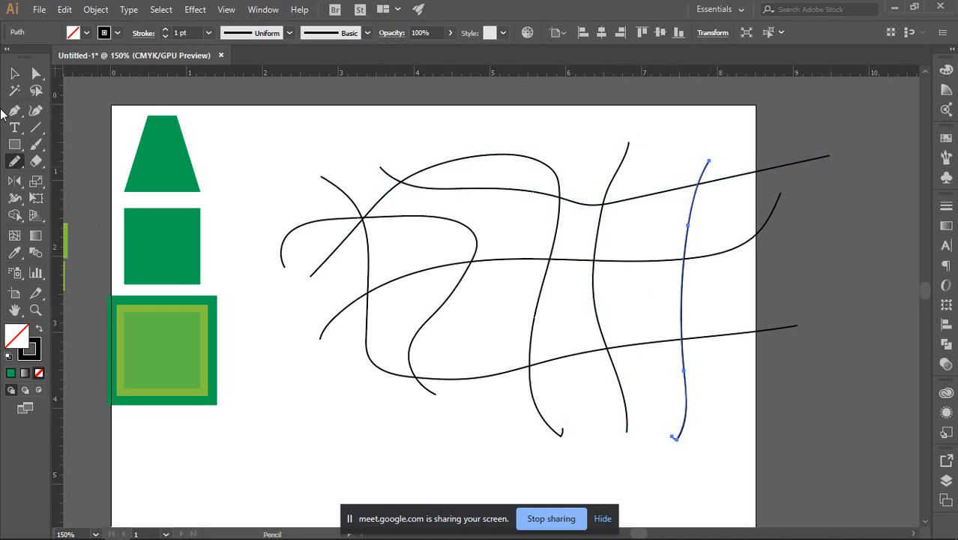
Examine the crossing pencil lines by selecting all of them together and clearing the selection.
click(16, 73)
click(349, 154)
scroll(350, 156, down, 2)
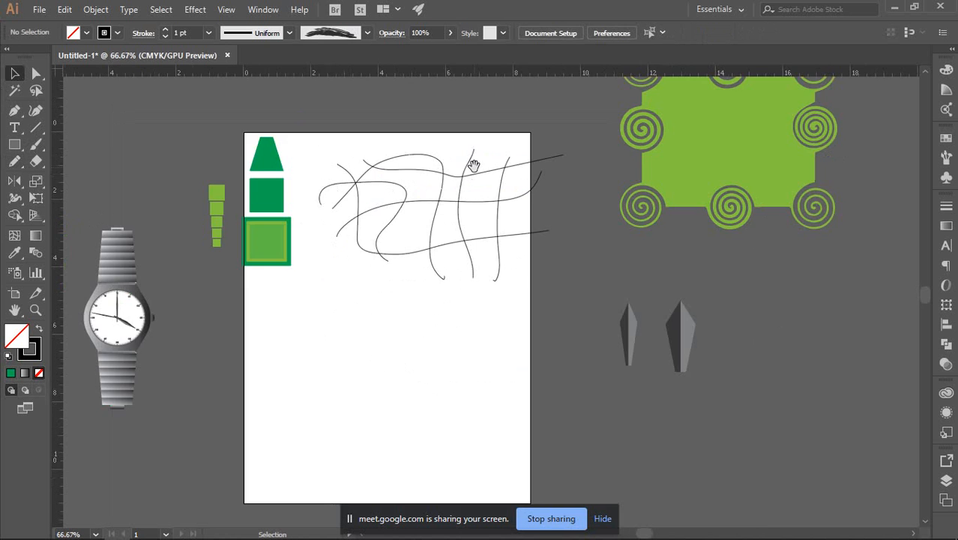
mouse_move(474, 165)
mouse_down()
mouse_move(481, 231)
mouse_move(460, 178)
mouse_up()
scroll(480, 237, up, 2)
scroll(462, 181, down, 1)
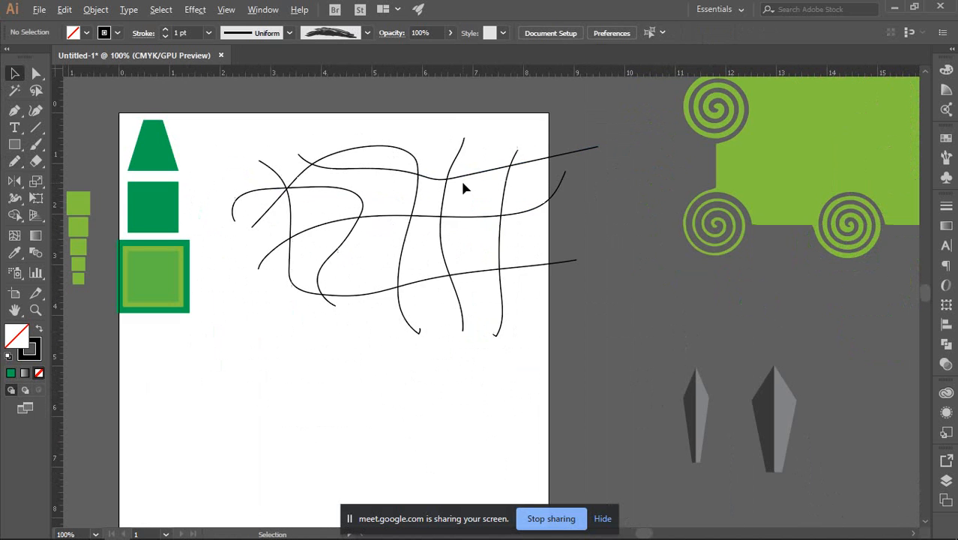
drag(554, 203, 543, 223)
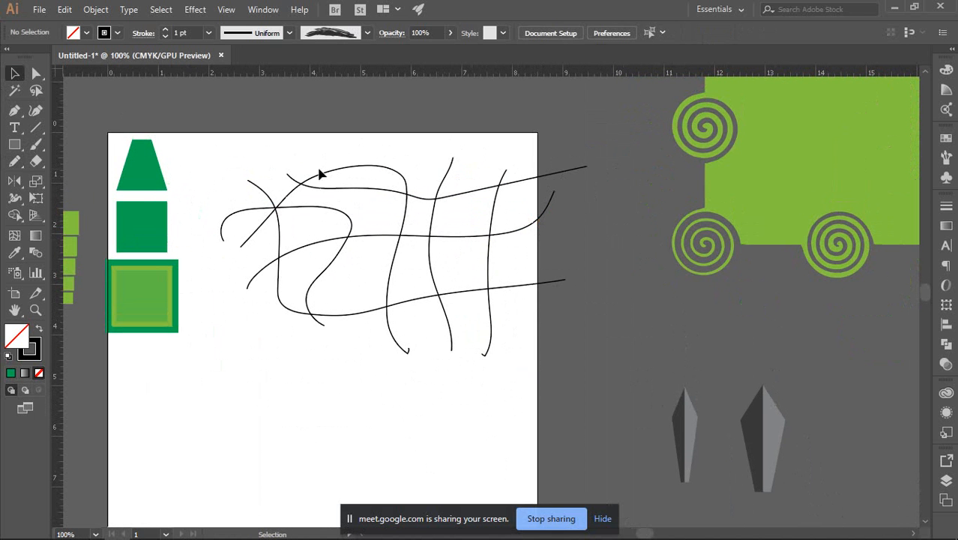
mouse_move(226, 149)
mouse_down()
mouse_move(264, 193)
mouse_move(591, 371)
mouse_up()
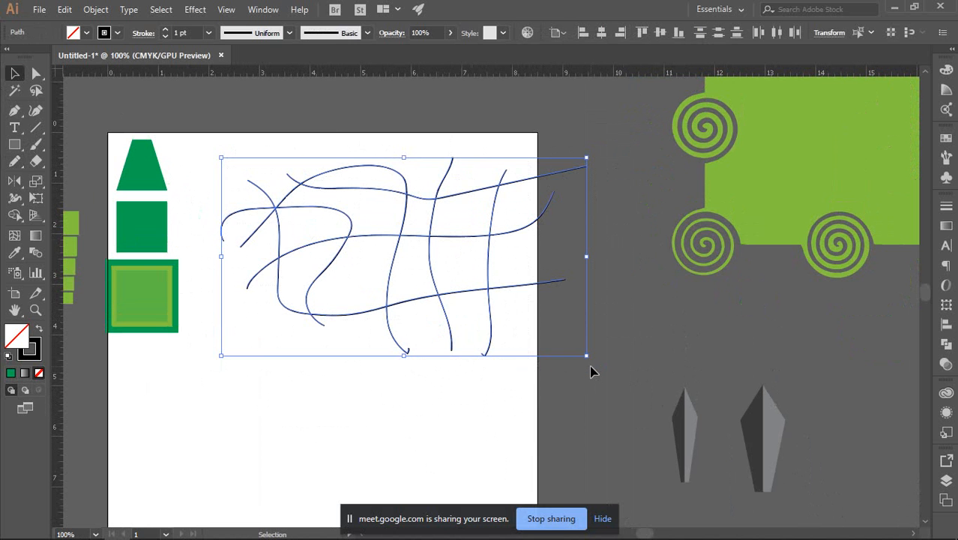
click(341, 182)
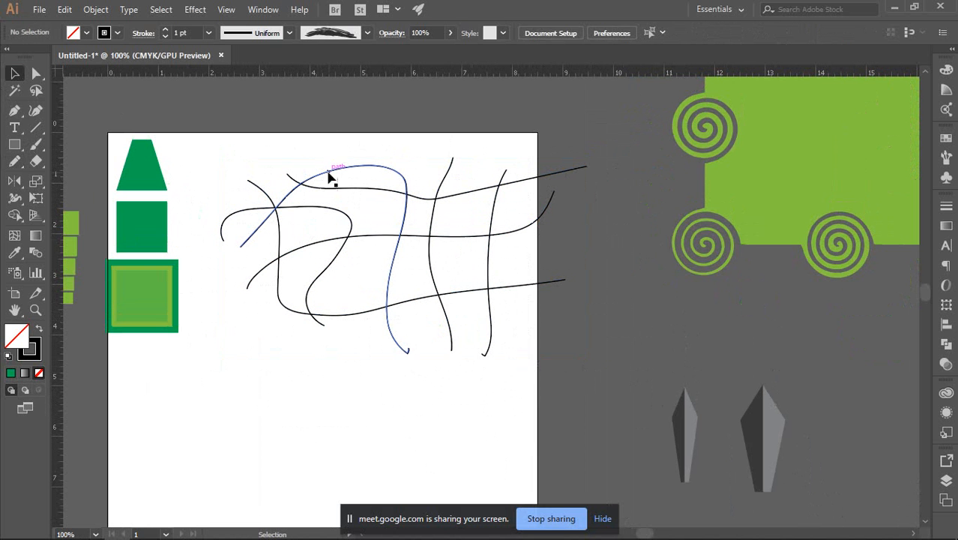
Try moving individual pencil lines away from the crossing group, undoing each move.
drag(332, 171, 335, 149)
key(ctrl+z)
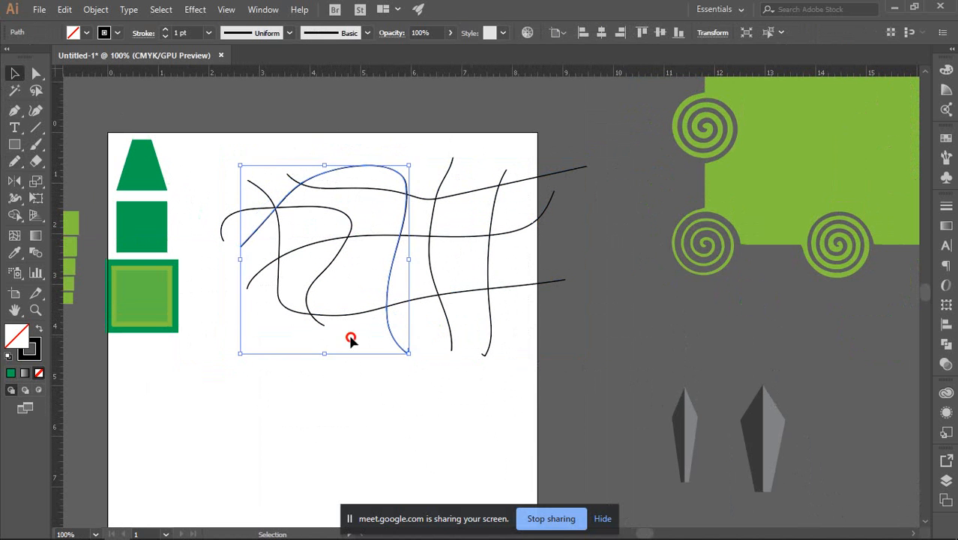
click(351, 335)
drag(338, 256, 338, 420)
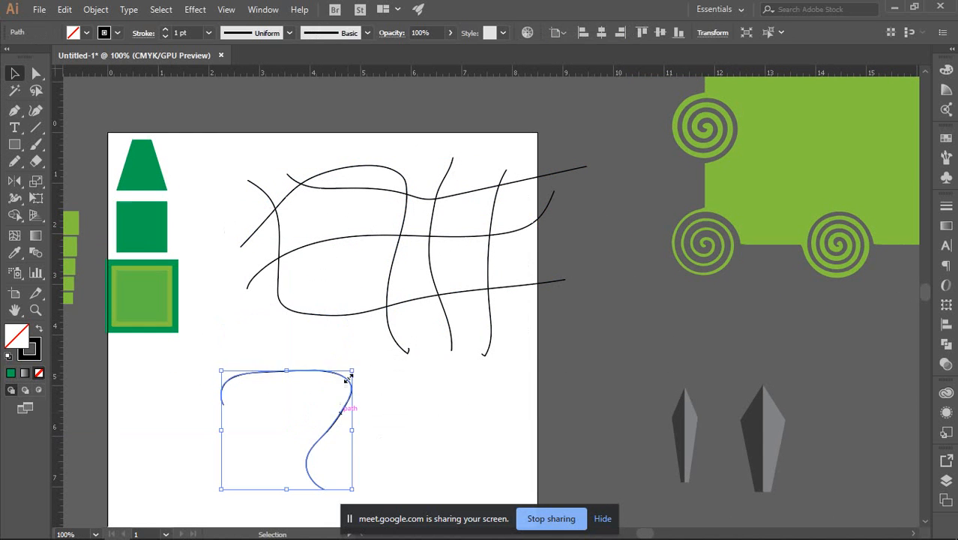
key(ctrl+z)
click(383, 338)
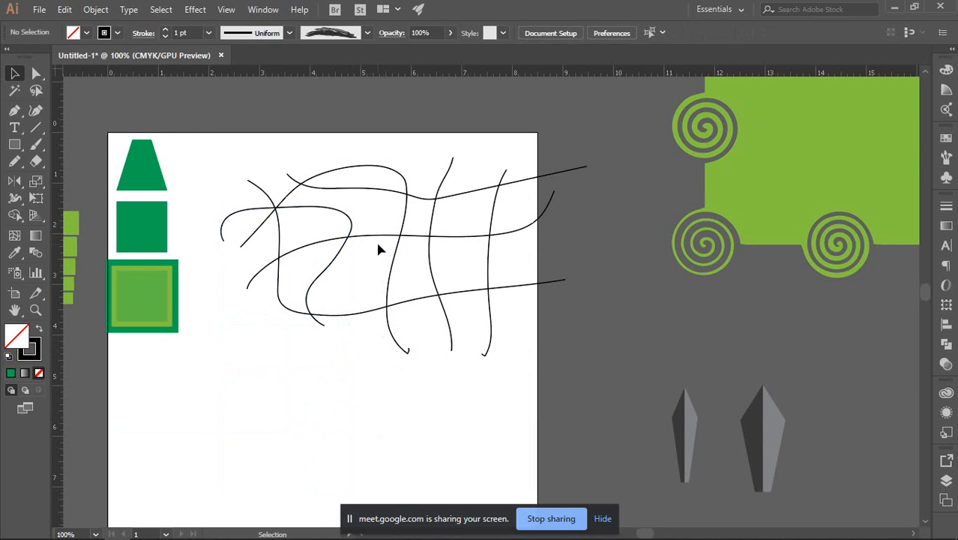
mouse_move(381, 242)
mouse_down()
mouse_move(387, 309)
mouse_move(362, 329)
mouse_move(363, 371)
mouse_up()
key(ctrl+z)
key(ctrl+z)
click(406, 368)
Select all the pencil lines and fill the enclosed upper middle region with teal (C 100, Y 64.31) using Shape Builder.
mouse_move(215, 142)
mouse_down()
mouse_move(385, 252)
mouse_move(546, 327)
mouse_move(556, 349)
mouse_up()
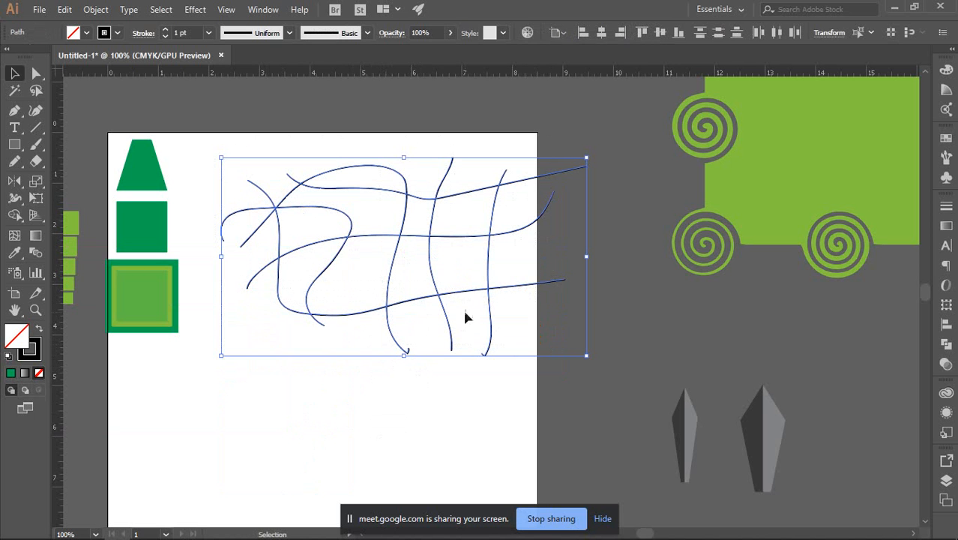
click(15, 216)
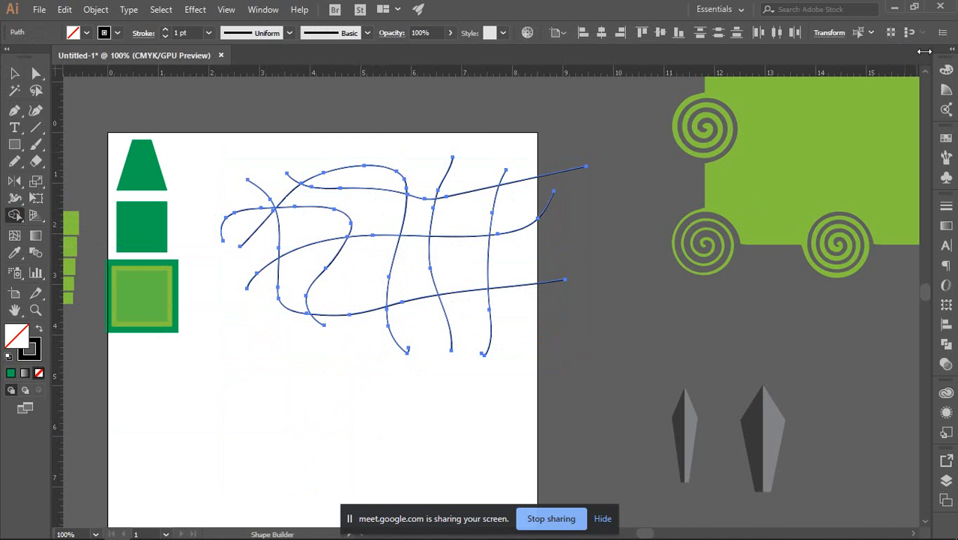
click(949, 70)
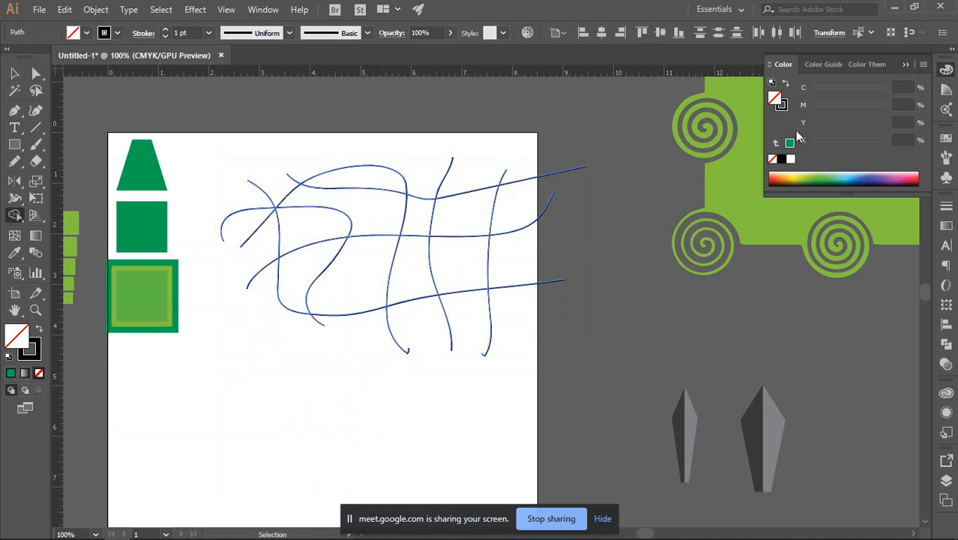
click(843, 175)
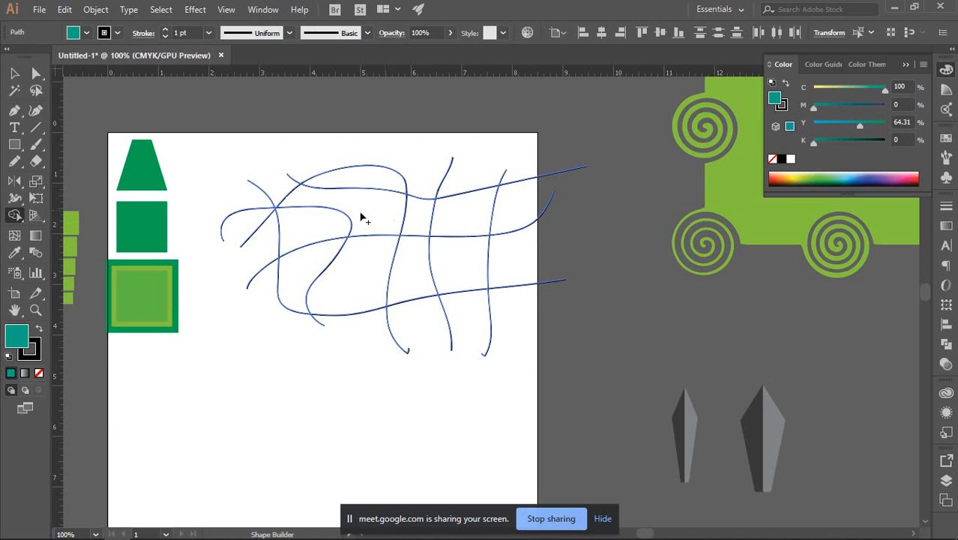
key(ctrl+a)
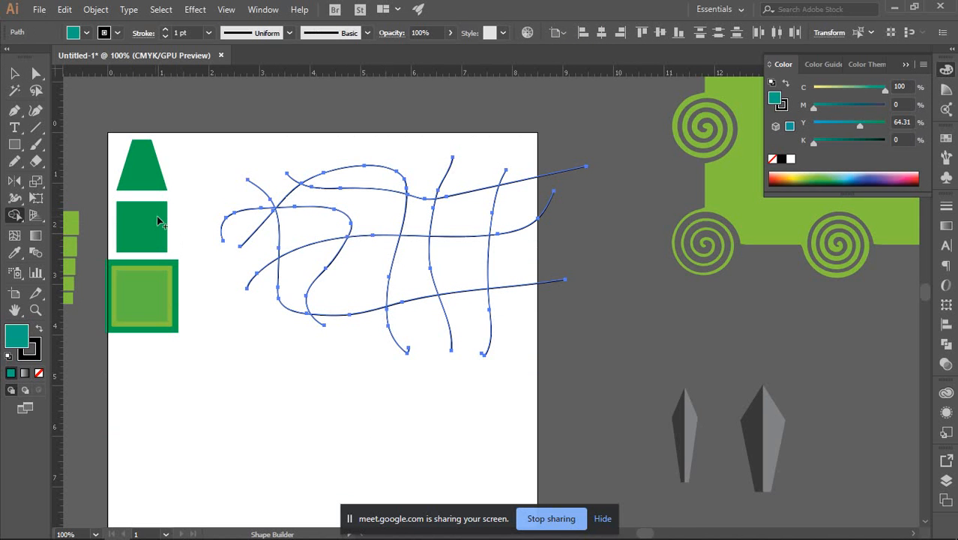
click(375, 221)
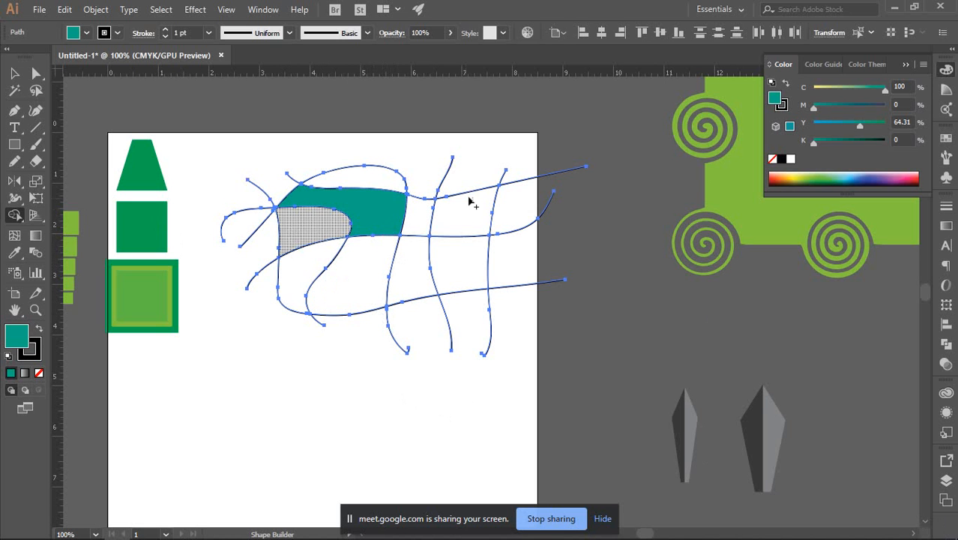
Undo the teal region so that only the unfilled pencil lines remain.
key(ctrl+shift+a)
click(14, 73)
key(ctrl+a)
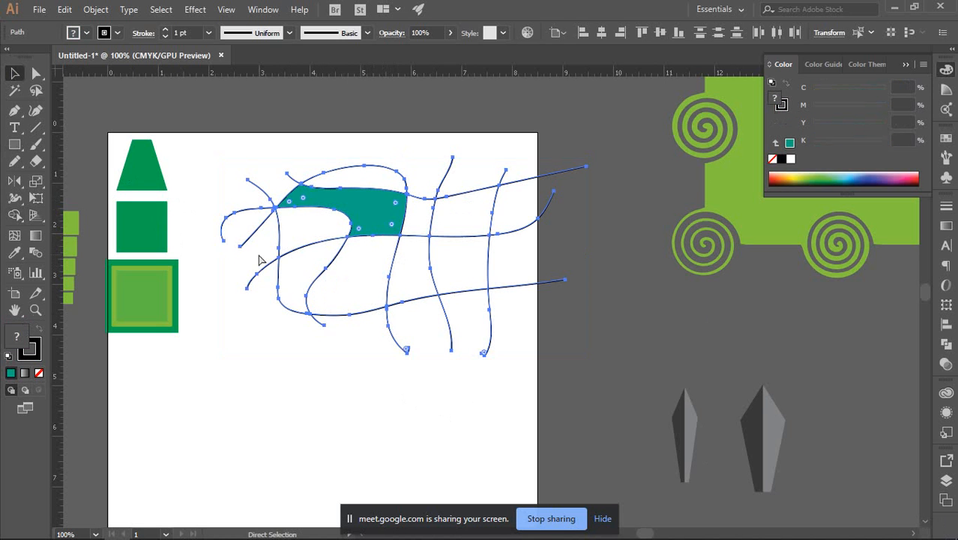
key(slash)
click(321, 387)
click(344, 222)
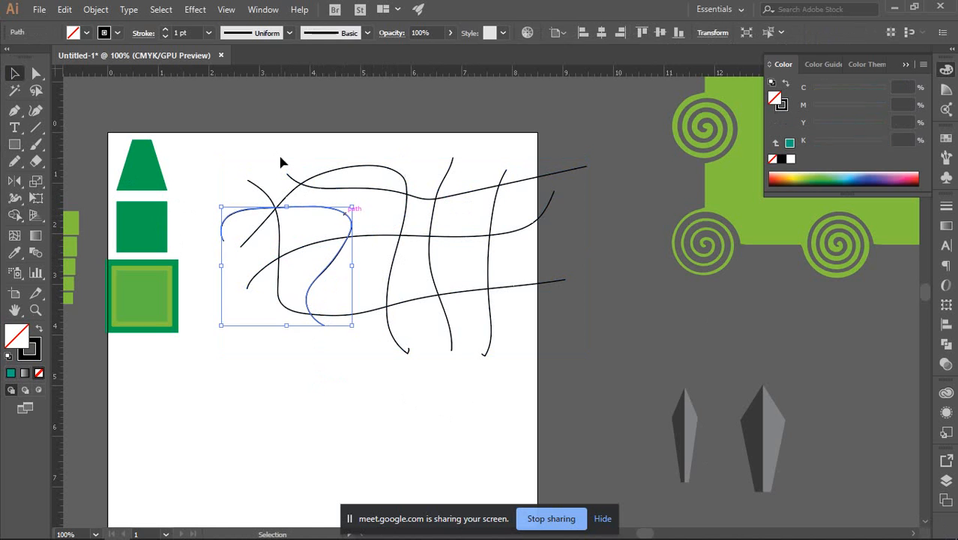
Try filling all the selected pencil lines directly with dark green (C 86.27, M 37.25, Y 100, K 34.51), and undo the fill.
drag(280, 156, 570, 351)
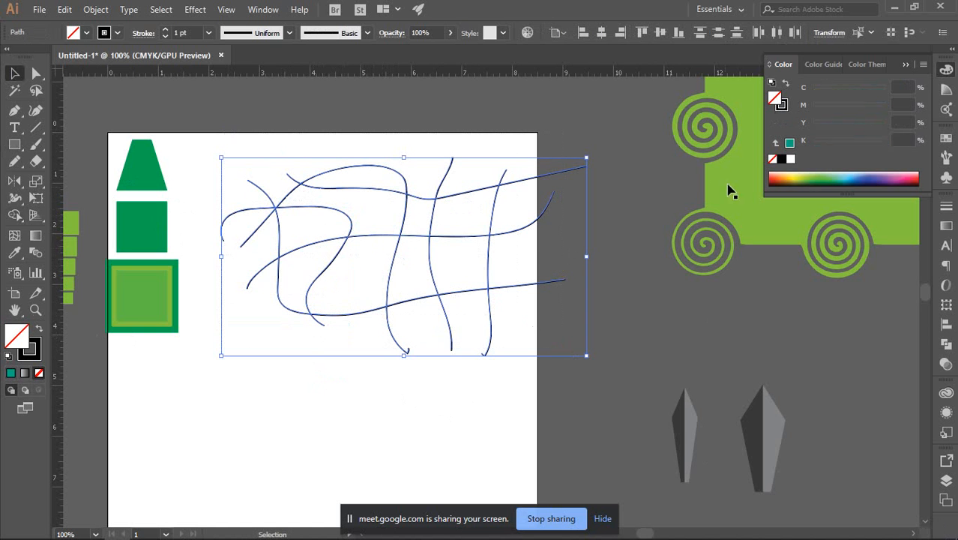
click(817, 180)
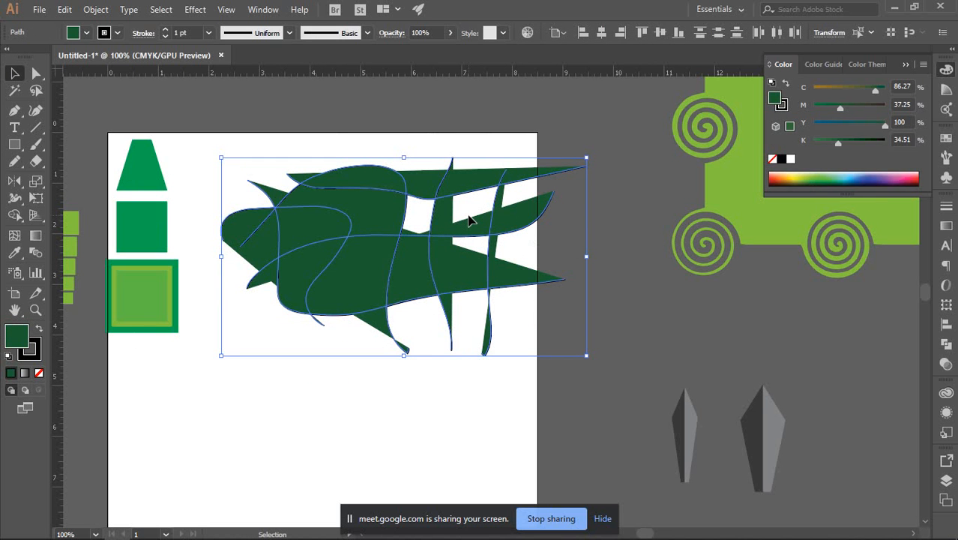
scroll(424, 221, up, 2)
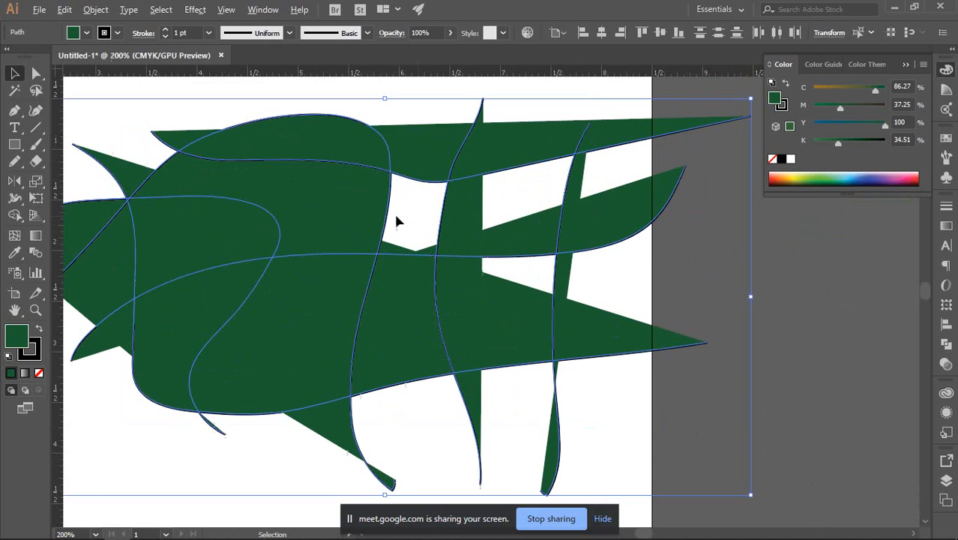
scroll(332, 229, down, 2)
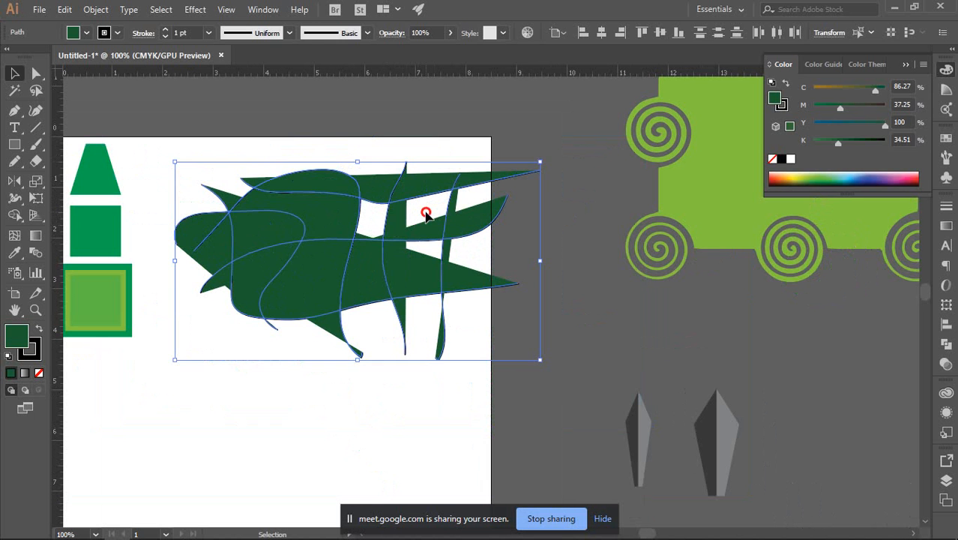
click(426, 217)
key(ctrl+a)
key(slash)
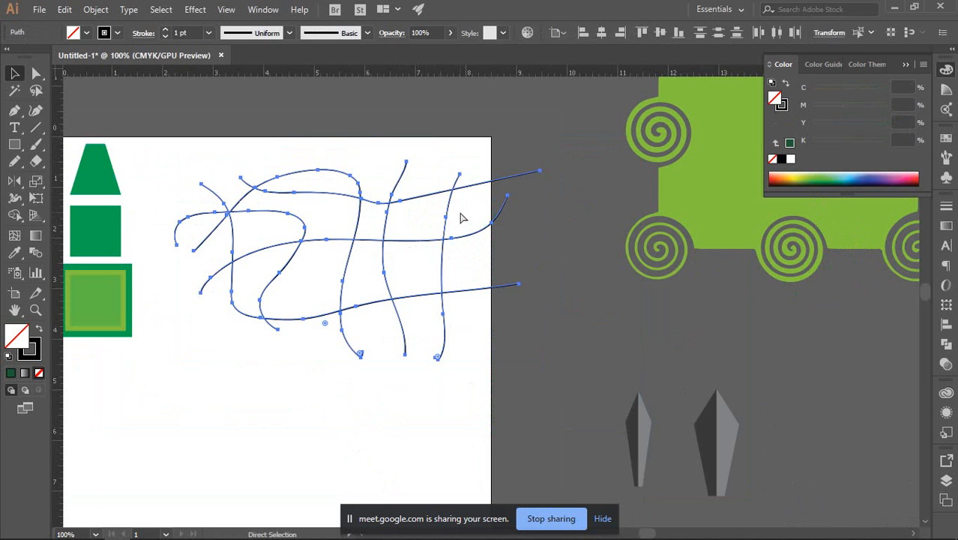
key(ctrl+d)
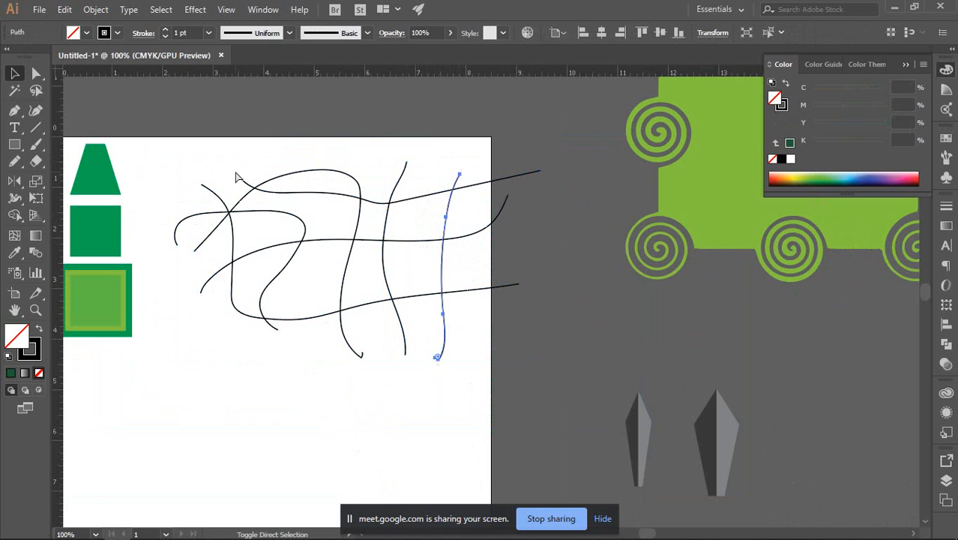
Select all the pencil lines and fill the enclosed upper middle region with purple (C 43.14, M 100) using Shape Builder.
drag(172, 139, 514, 377)
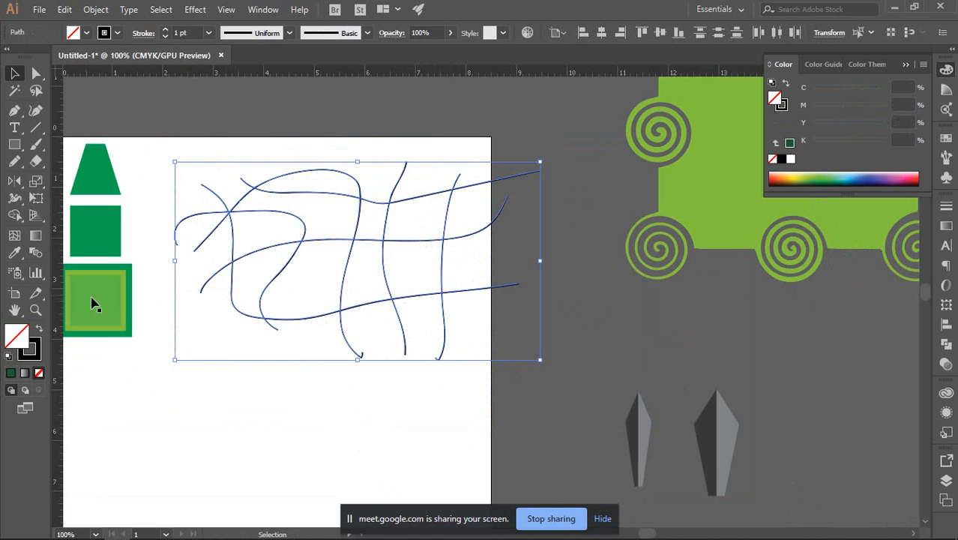
click(14, 215)
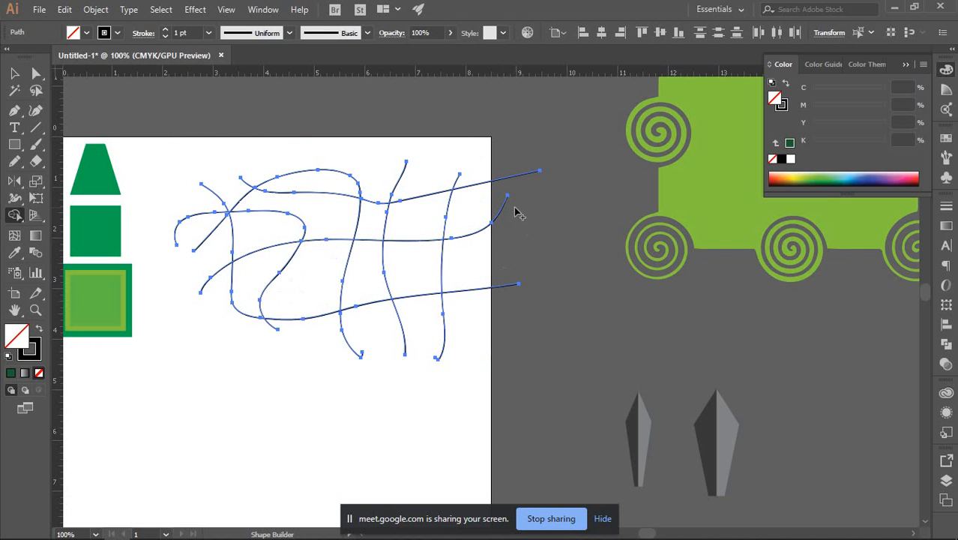
scroll(487, 249, up, 3)
scroll(499, 171, up, 2)
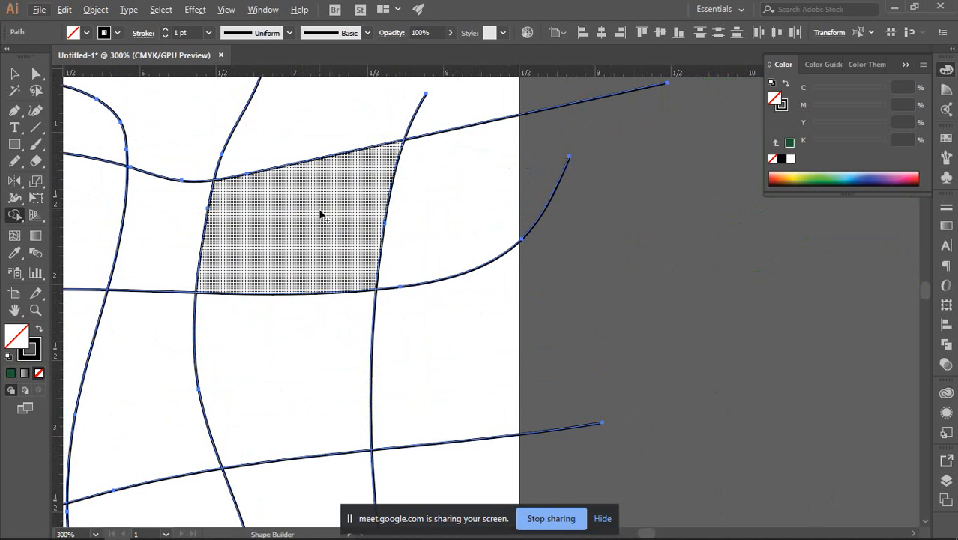
scroll(322, 211, down, 1)
scroll(336, 216, down, 3)
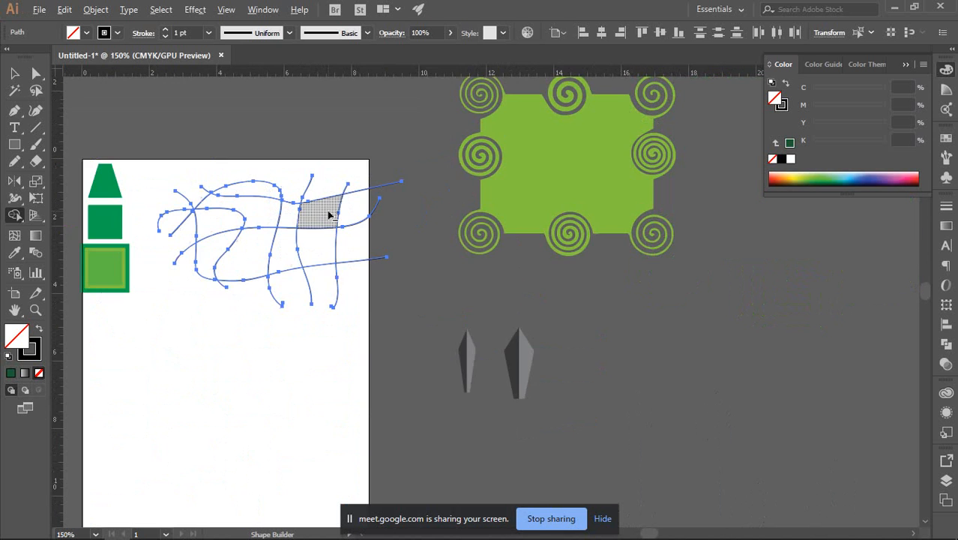
scroll(326, 212, up, 3)
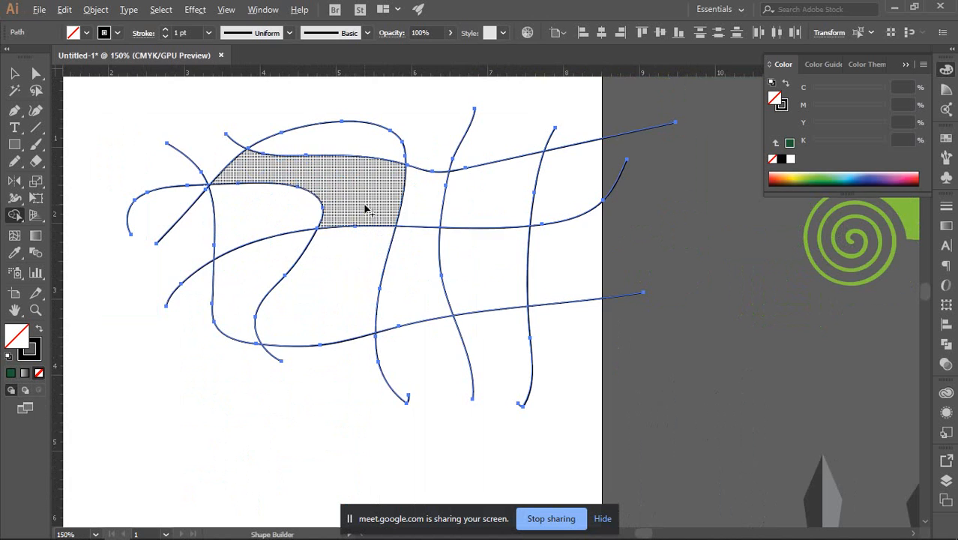
drag(363, 209, 340, 246)
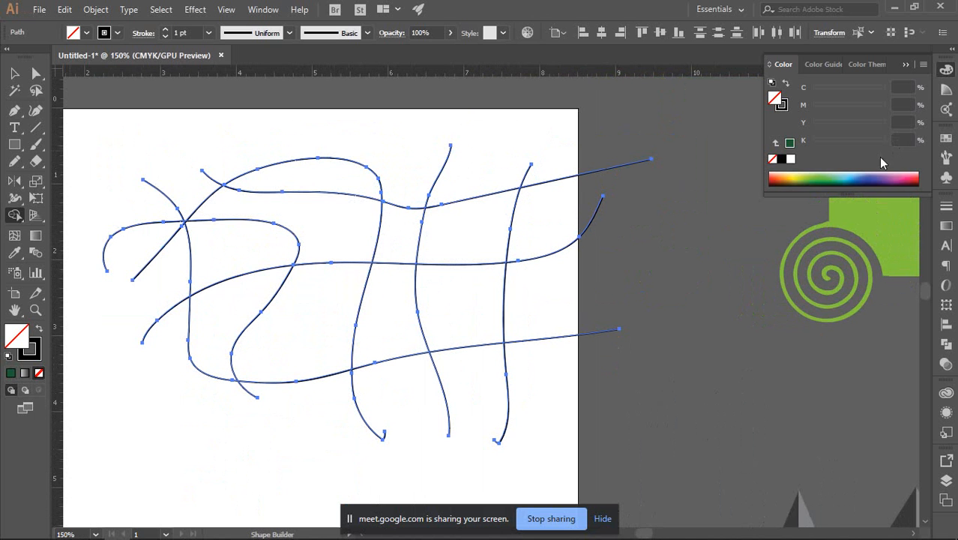
click(903, 176)
click(340, 239)
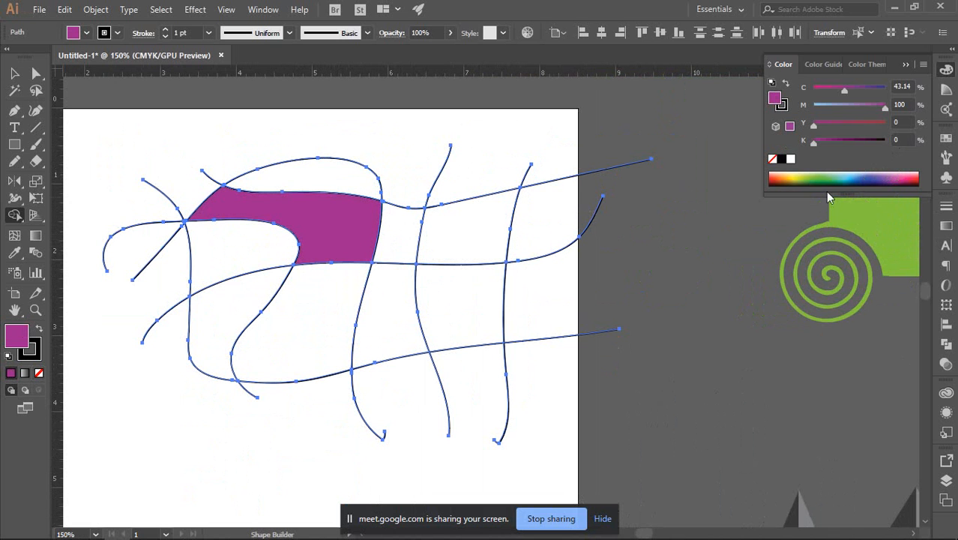
Using Shape Builder, fill the region below the purple one dark blue, the upper-right region light blue, and the one between purple and light blue green.
drag(845, 88, 926, 124)
click(327, 300)
click(463, 244)
key(ctrl+shift+a)
click(395, 237)
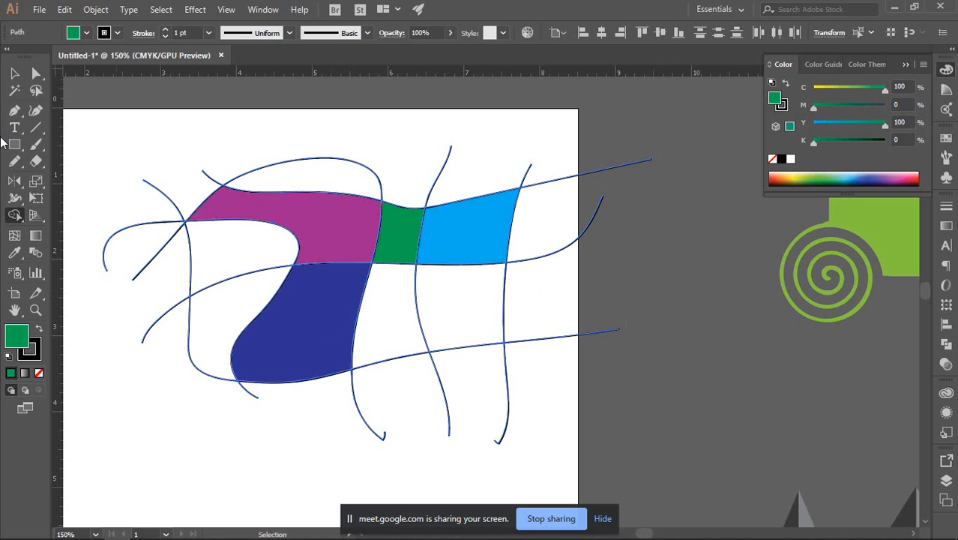
Fill the region below the green one with yellow and the region below the light blue one with red (M 100, Y 100).
key(ctrl+a)
mouse_move(887, 91)
mouse_down()
mouse_move(814, 91)
mouse_move(887, 109)
mouse_up()
click(406, 298)
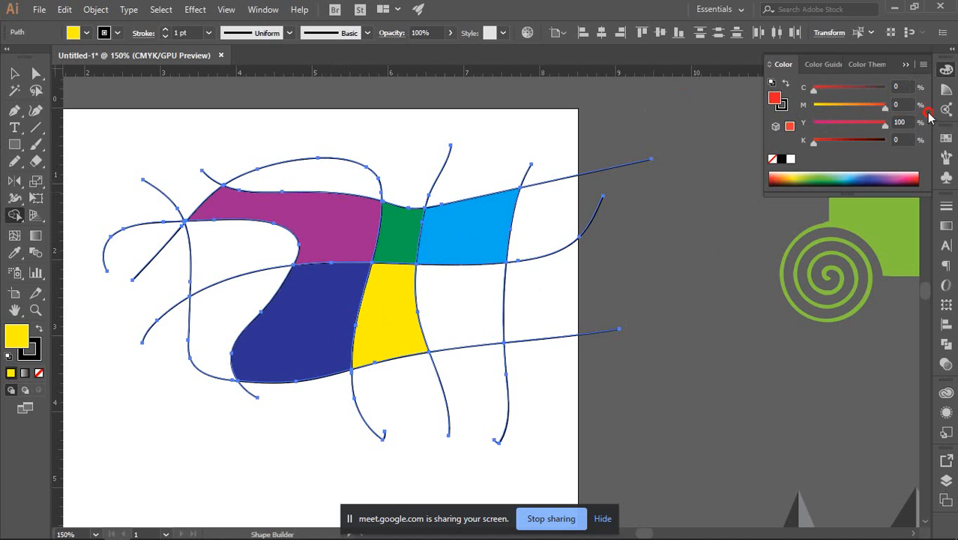
click(465, 314)
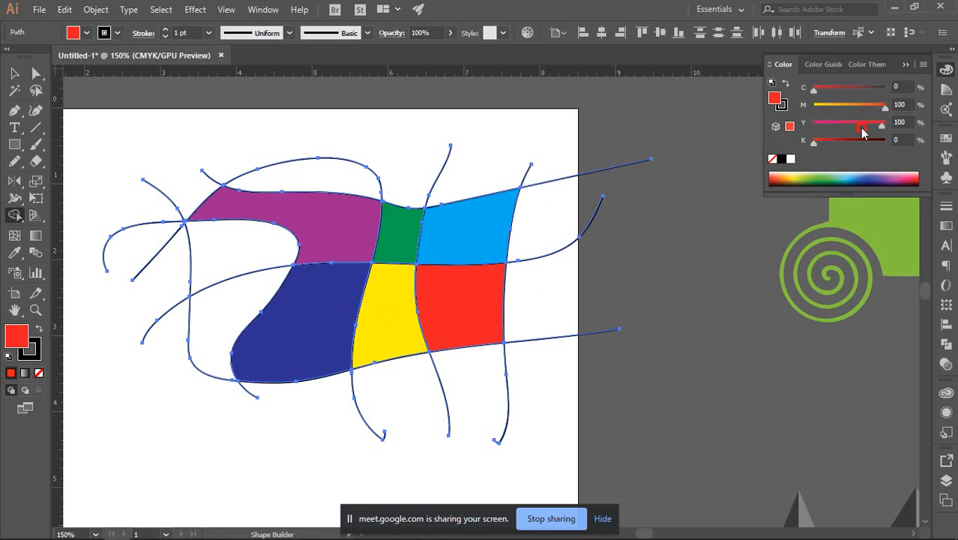
Fill the lower-left region with pink (M 100), and the region above it and the topmost arched region with dark blue (C 100, M 100).
drag(860, 127, 815, 125)
click(221, 317)
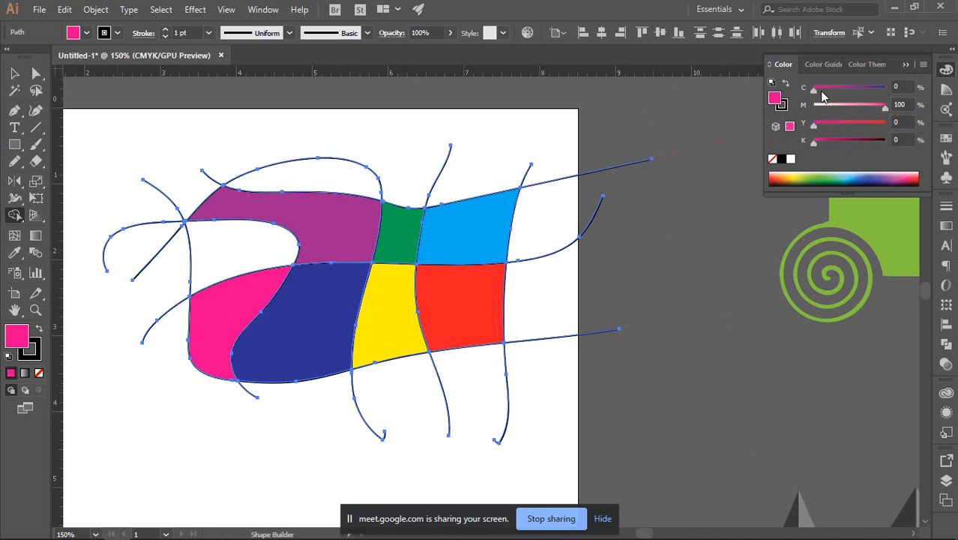
drag(822, 90, 885, 88)
click(252, 255)
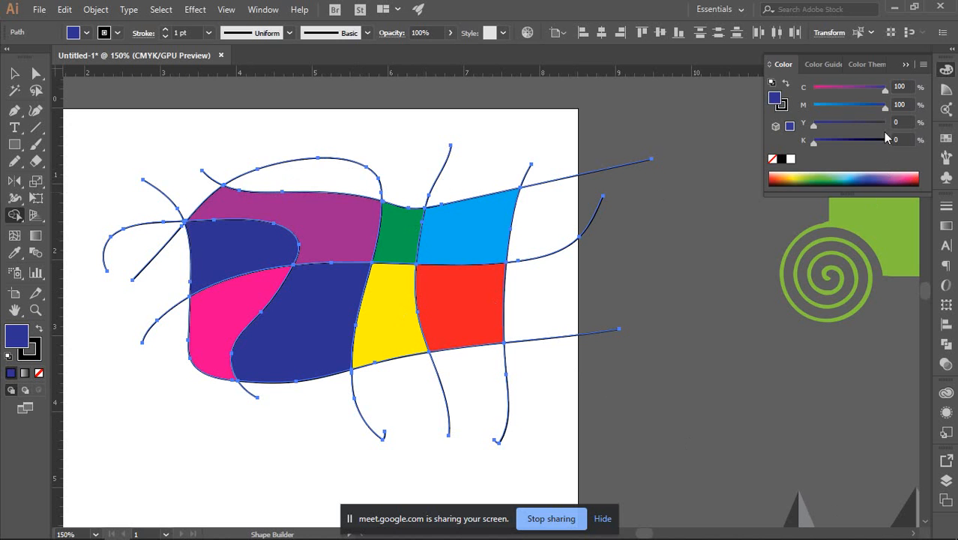
click(354, 180)
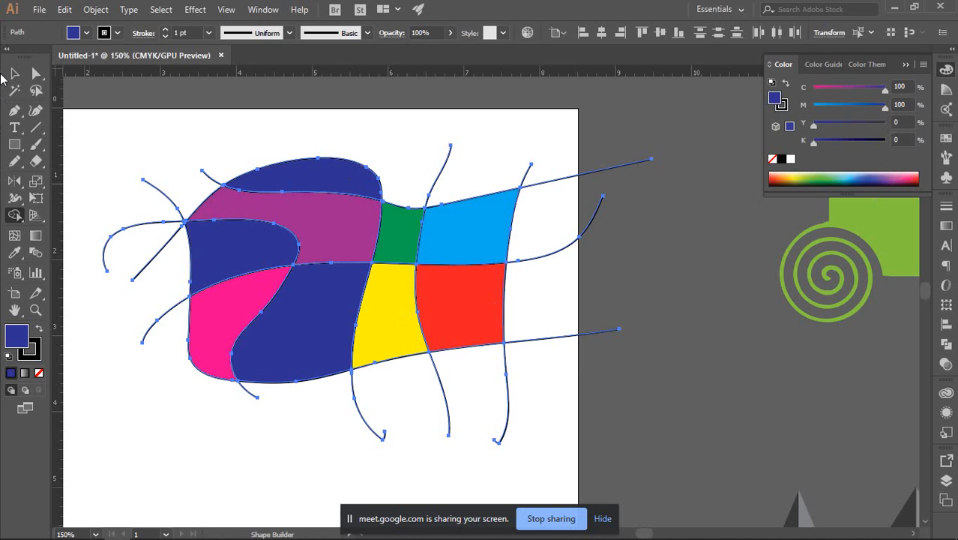
Clear the selection and examine the coloured regions and the lines around them at 100% and 150% zoom.
click(15, 75)
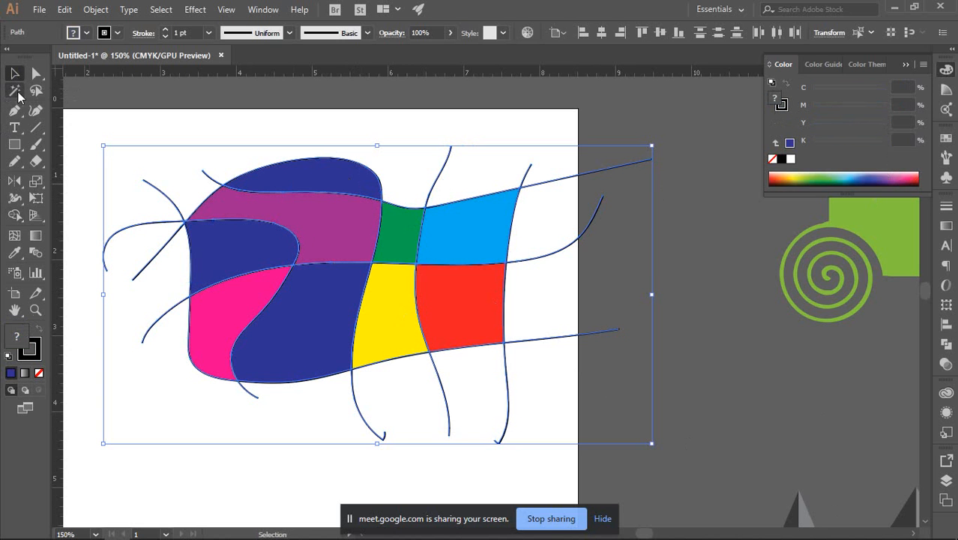
click(655, 315)
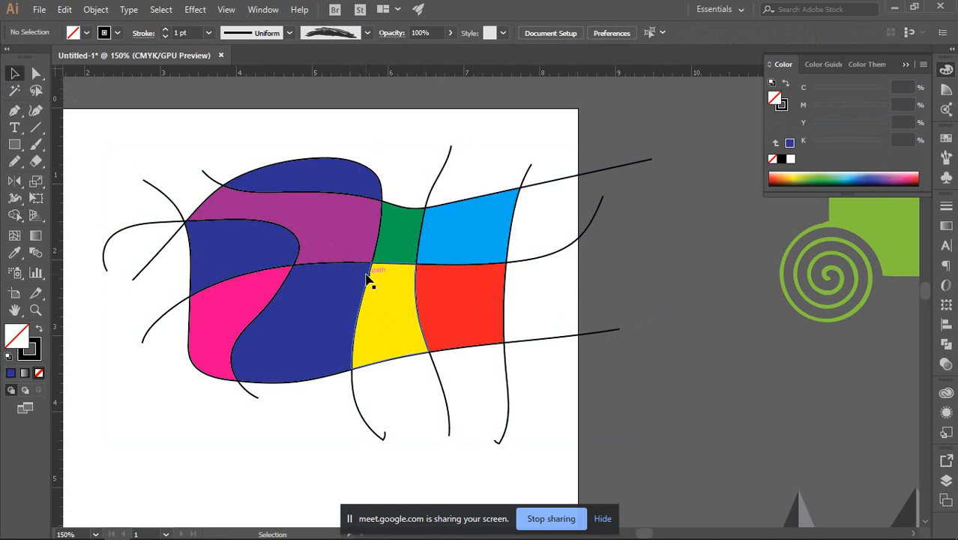
scroll(469, 227, down, 1)
drag(501, 269, 531, 229)
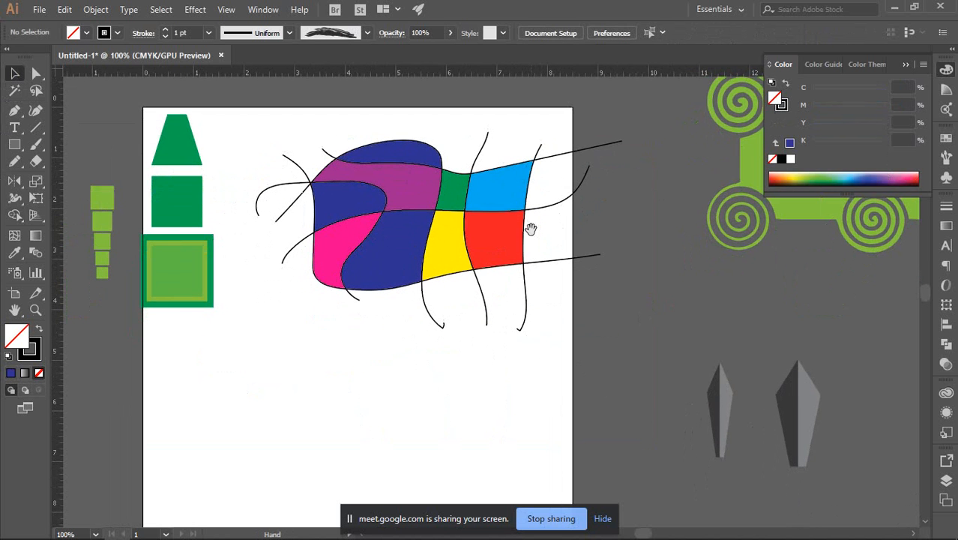
scroll(492, 252, up, 1)
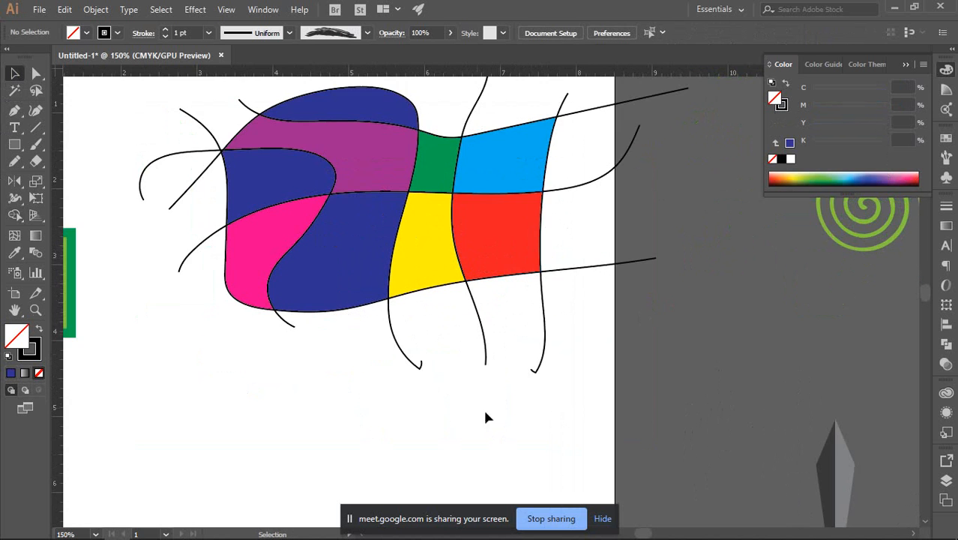
click(335, 233)
click(348, 370)
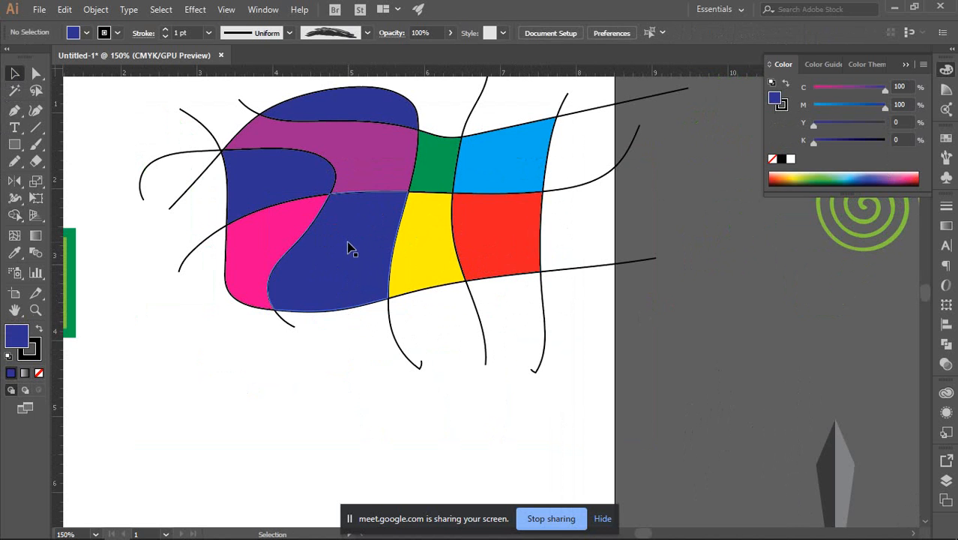
Delete the loose line ends sticking out beyond the left and upper edges of the coloured regions.
click(349, 248)
scroll(348, 250, down, 1)
drag(204, 150, 249, 281)
key(Delete)
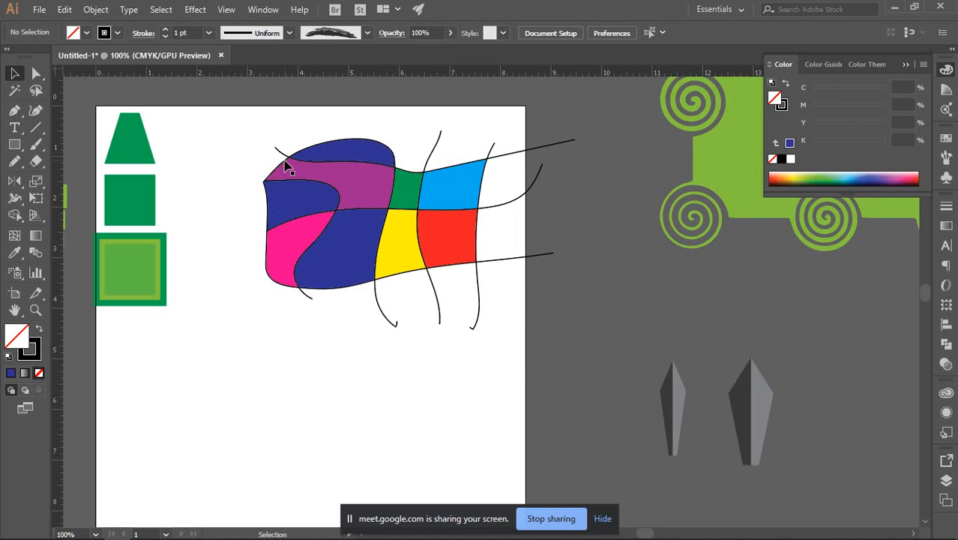
click(281, 151)
drag(417, 132, 584, 150)
key(Delete)
Delete the remaining loose line ends beyond the right and lower edges of the coloured shape.
drag(509, 165, 559, 316)
key(Delete)
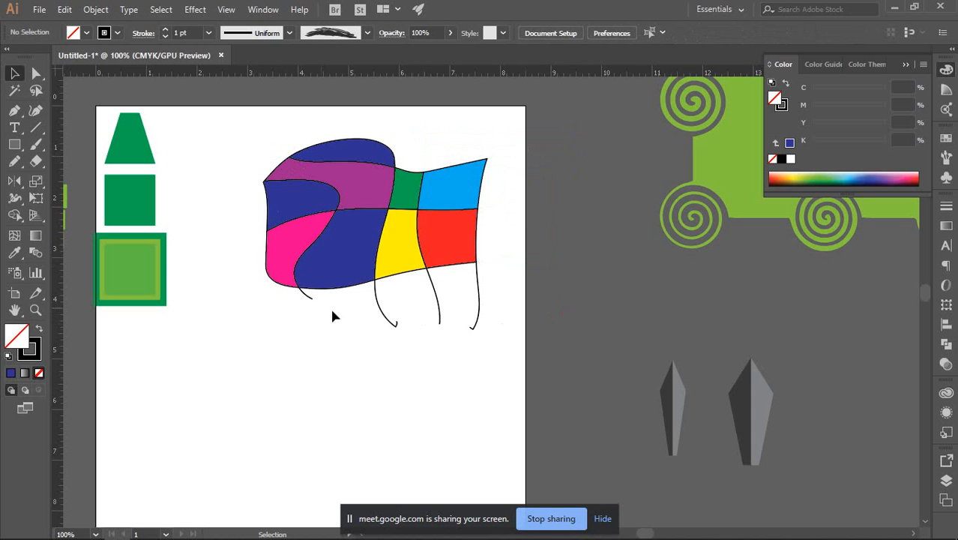
drag(294, 300, 536, 347)
key(Delete)
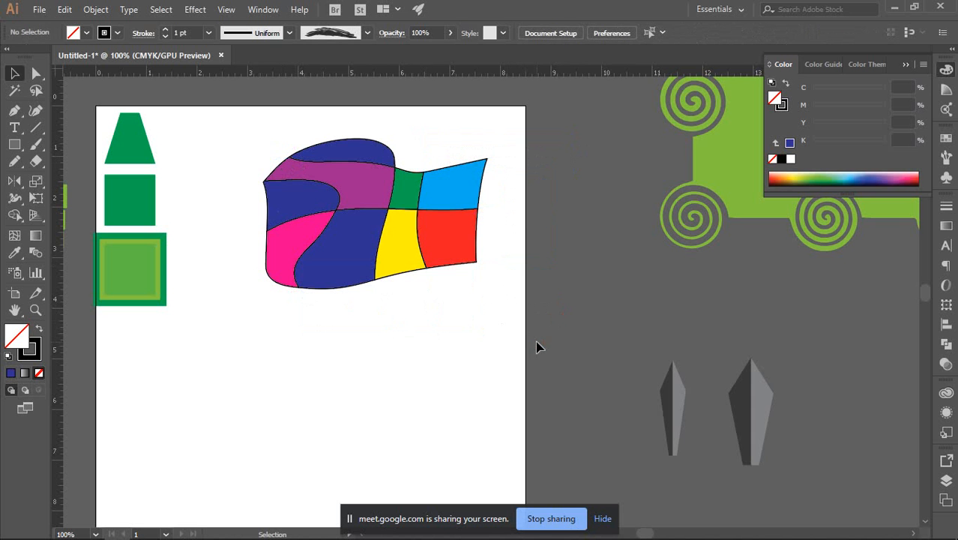
scroll(420, 231, up, 1)
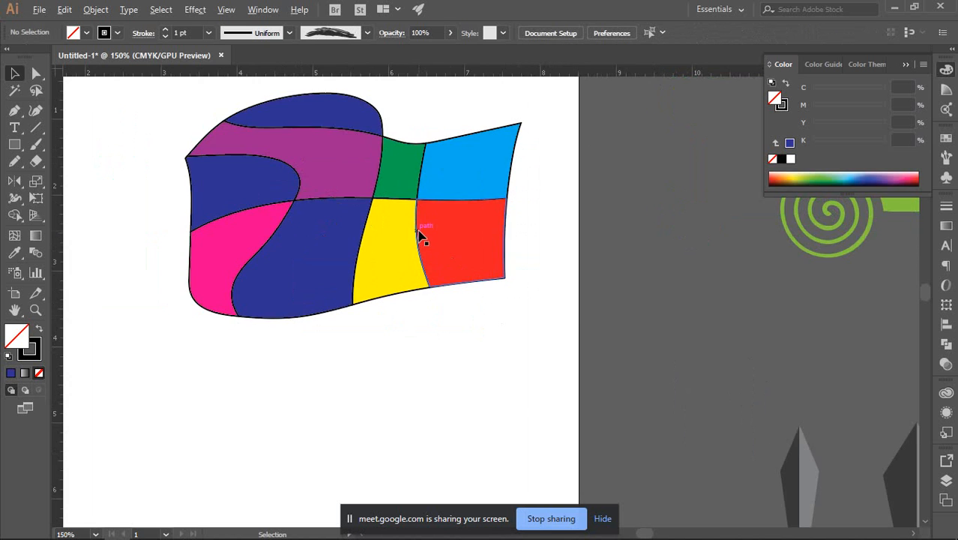
scroll(580, 322, up, 2)
scroll(407, 261, down, 1)
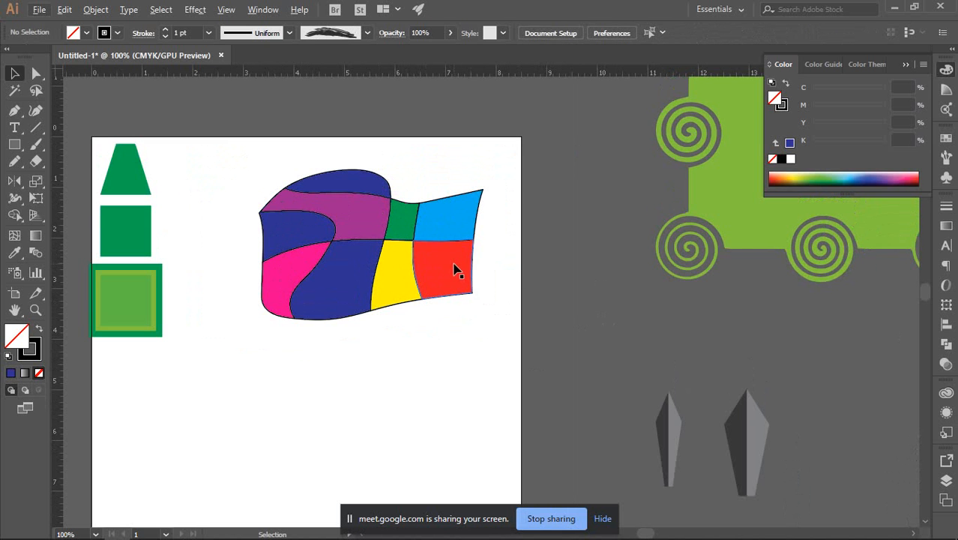
Undo the last three line-end deletions, redo them, and undo the last two again.
scroll(456, 268, down, 1)
key(ctrl+z)
key(ctrl+z)
key(ctrl+z)
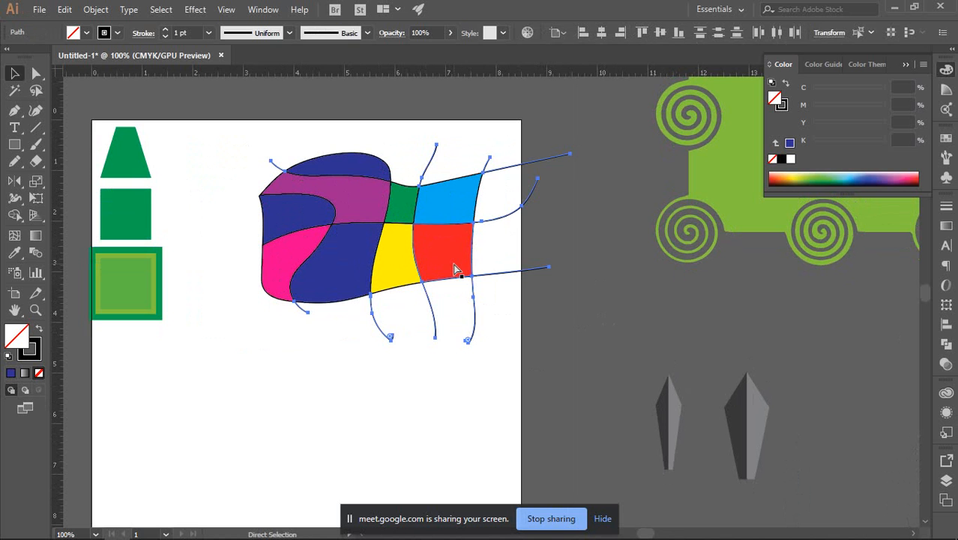
key(ctrl+shift+z)
key(ctrl+shift+z)
key(ctrl+shift+z)
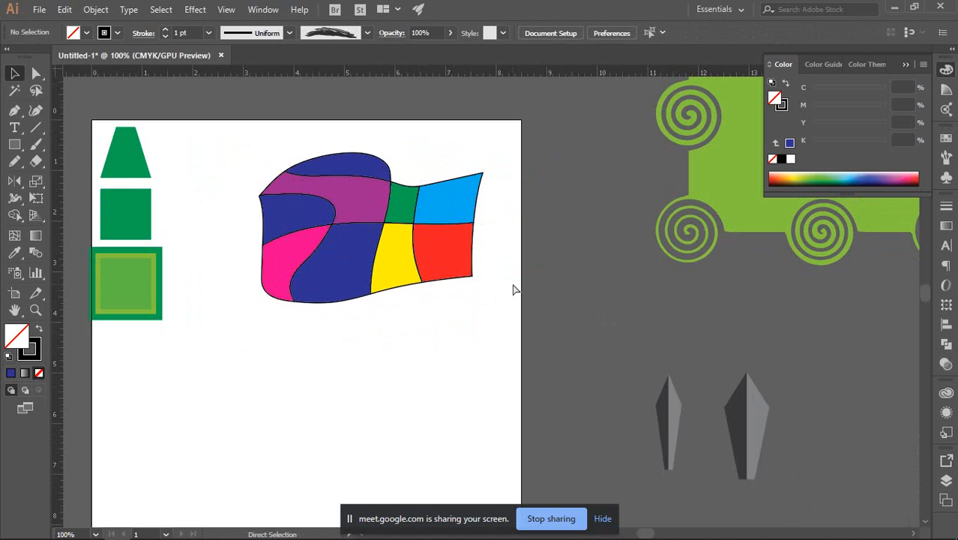
key(ctrl+z)
key(ctrl+z)
Remove the two line ends right of the red region and the four hanging below the coloured shape.
click(547, 279)
drag(505, 168, 586, 318)
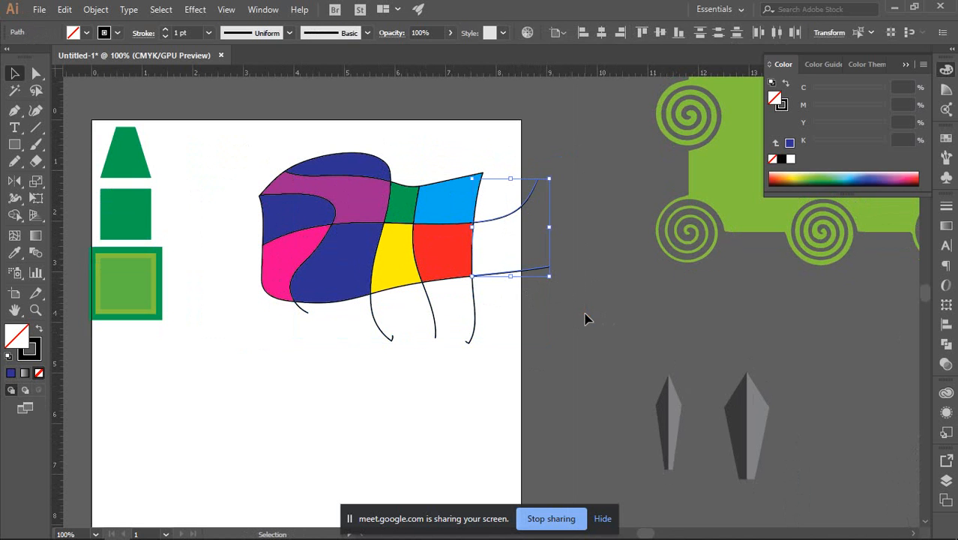
key(Delete)
drag(291, 312, 536, 368)
key(Delete)
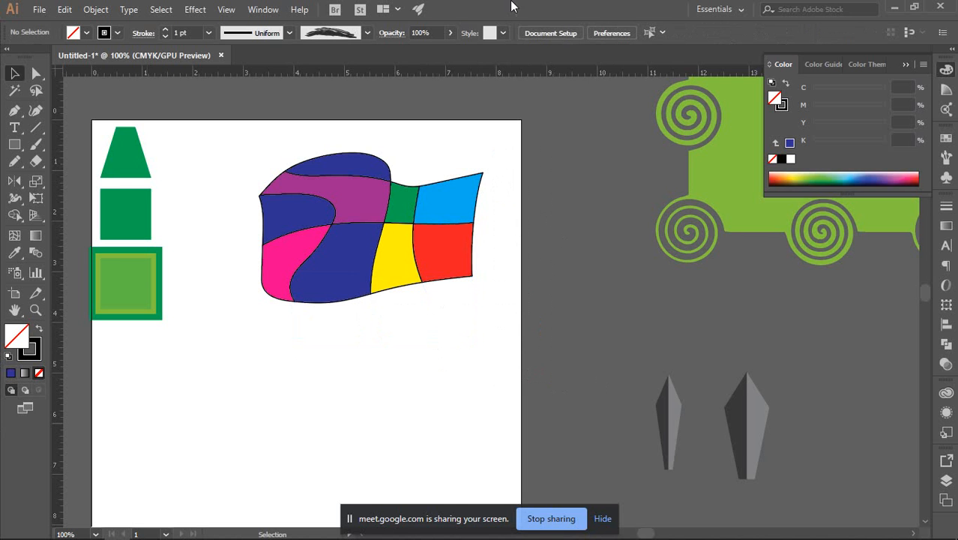
Draw three overlapping unfilled rectangles with a black outline in the empty area below the coloured shape, and clear the selection.
scroll(364, 354, down, 1)
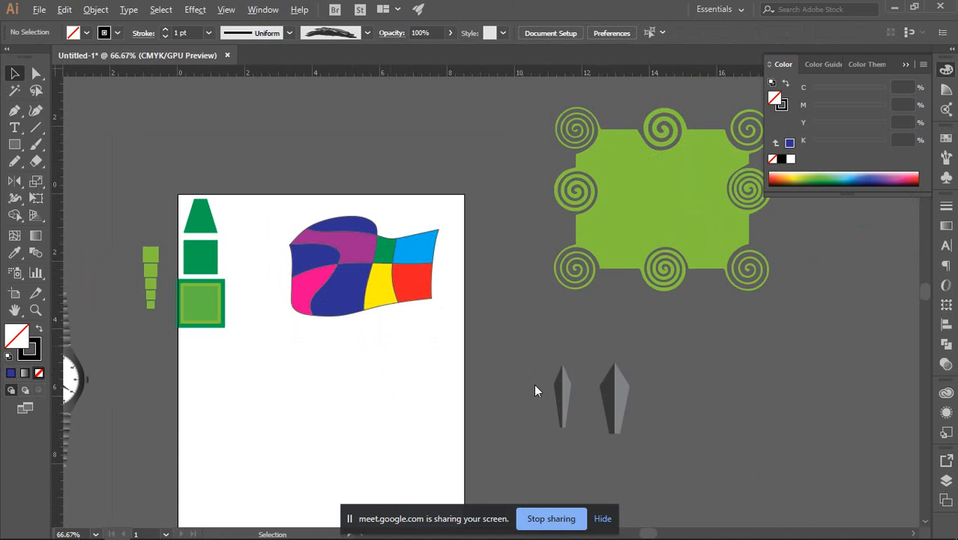
drag(328, 340, 357, 271)
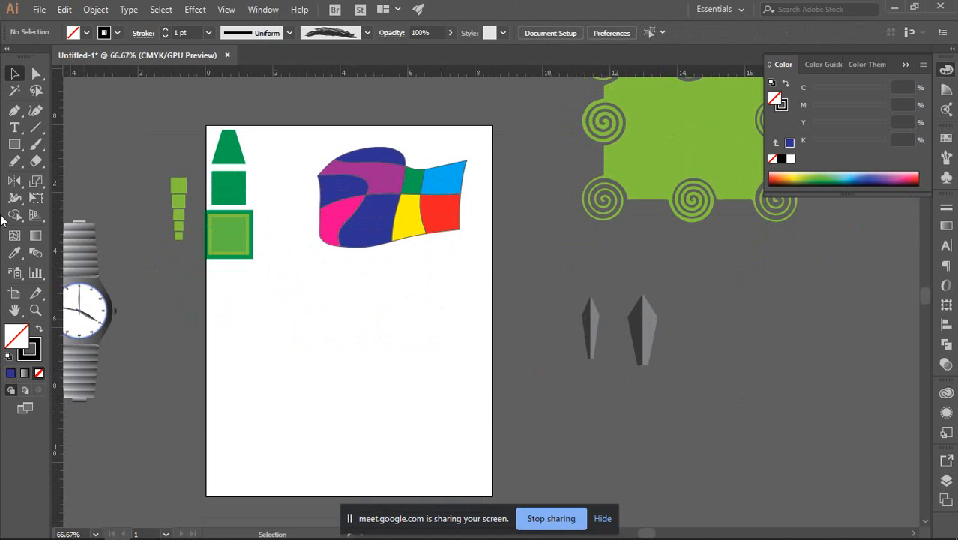
key(m)
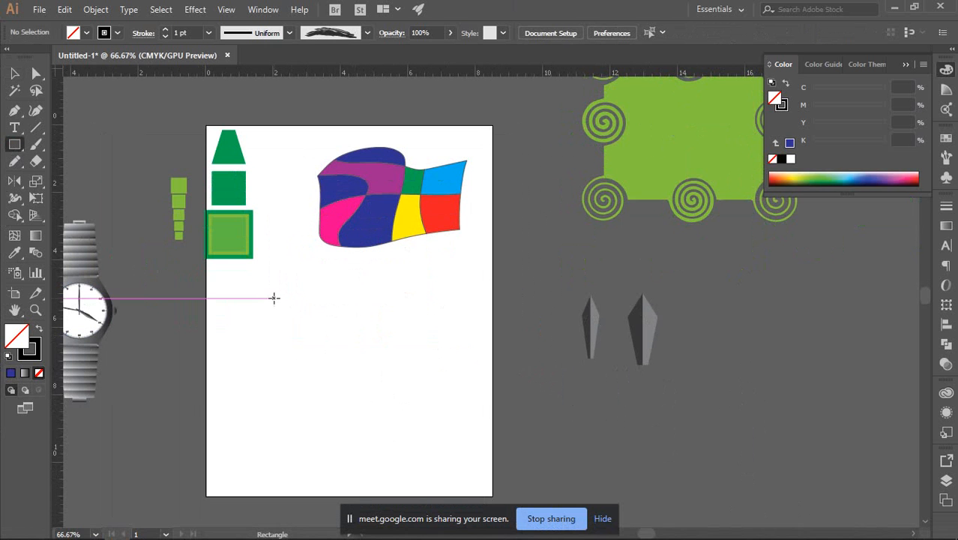
drag(273, 297, 424, 425)
scroll(551, 405, down, 3)
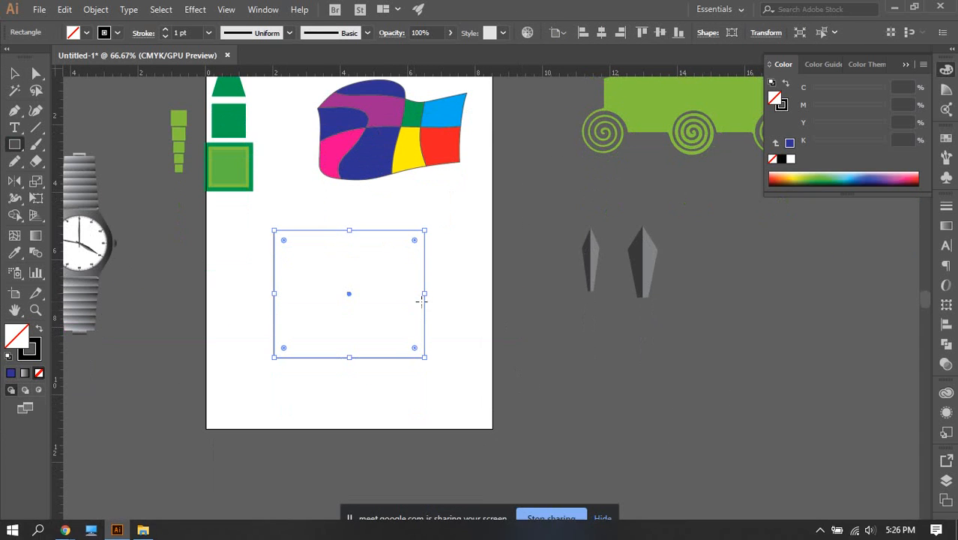
drag(249, 264, 349, 397)
drag(324, 208, 507, 337)
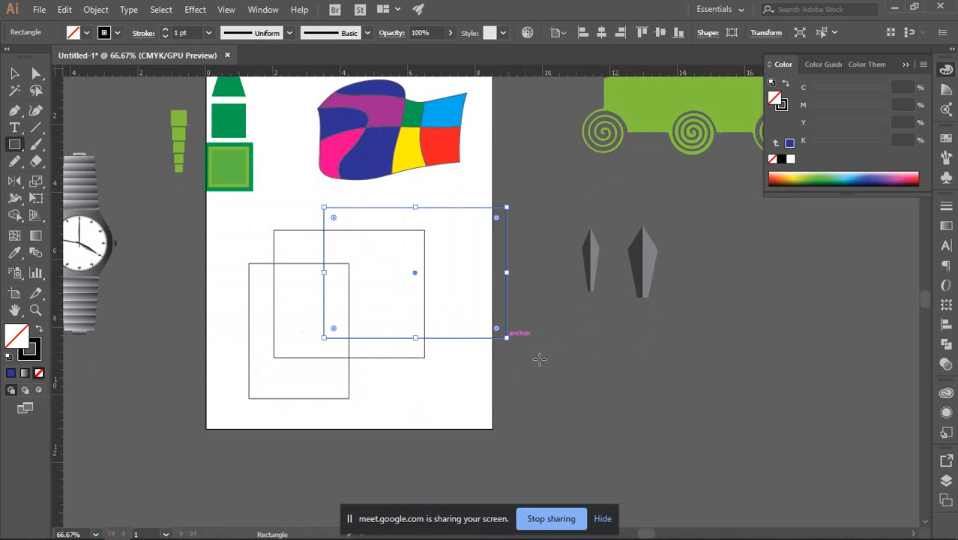
click(14, 73)
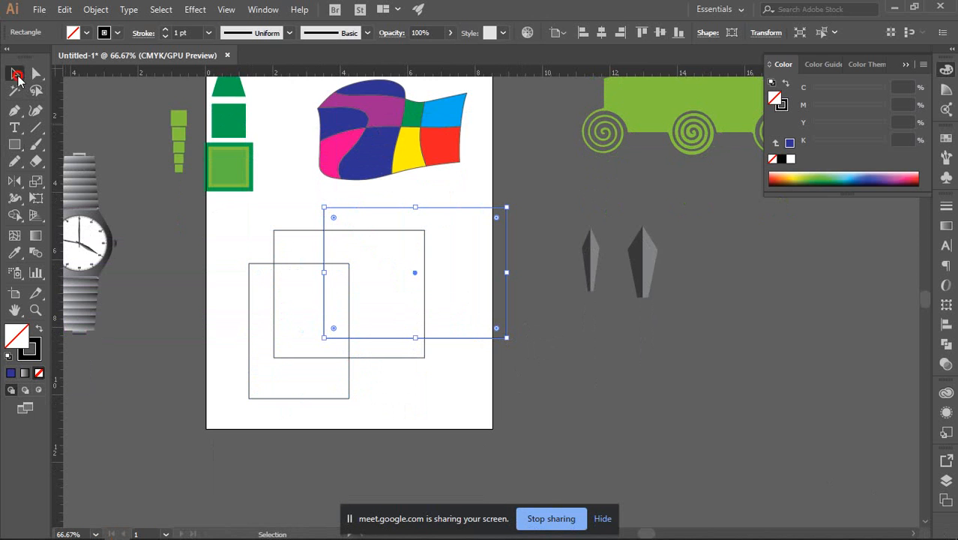
click(588, 323)
Move the lower-left rectangle up slightly and reshape it into a wide, low band extending past both sides of the middle rectangle.
drag(436, 325, 519, 344)
scroll(510, 326, up, 1)
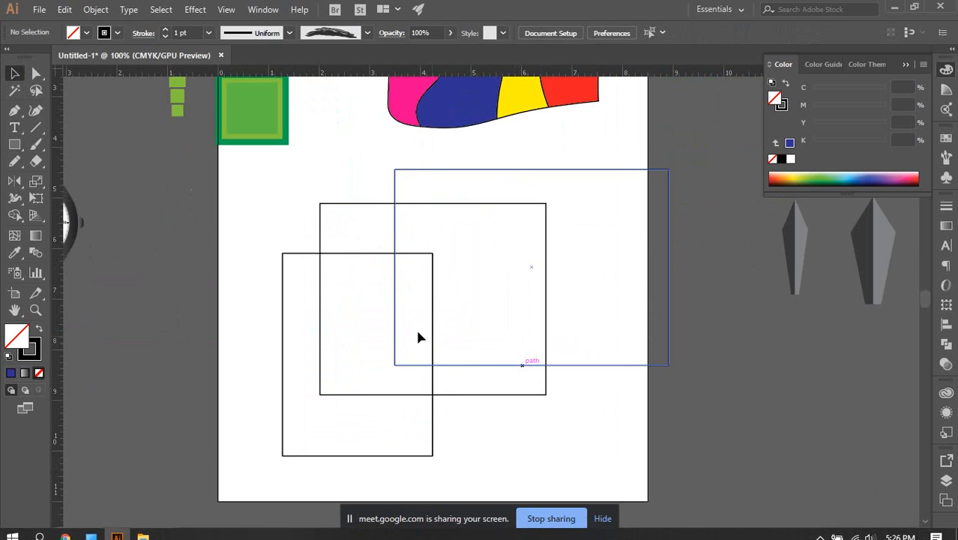
click(336, 253)
click(326, 216)
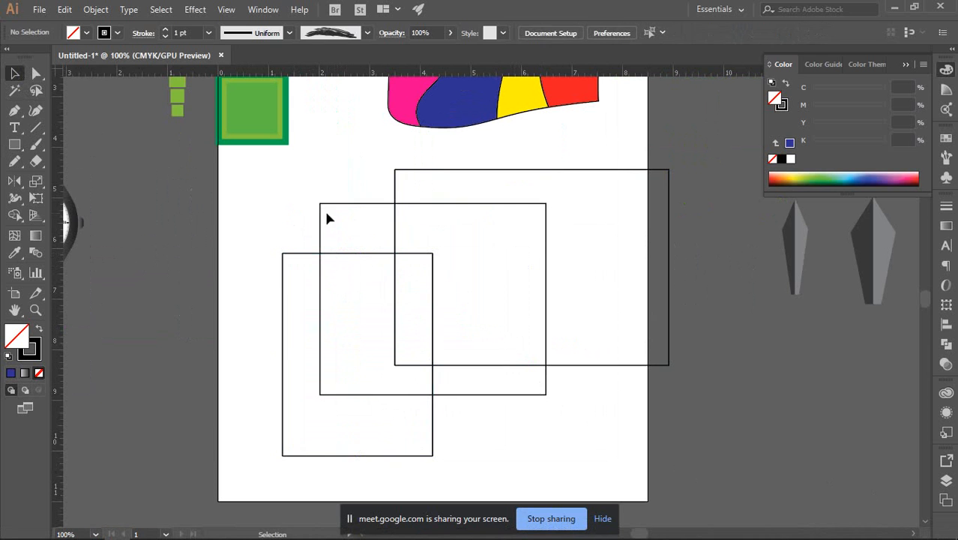
click(348, 204)
click(264, 252)
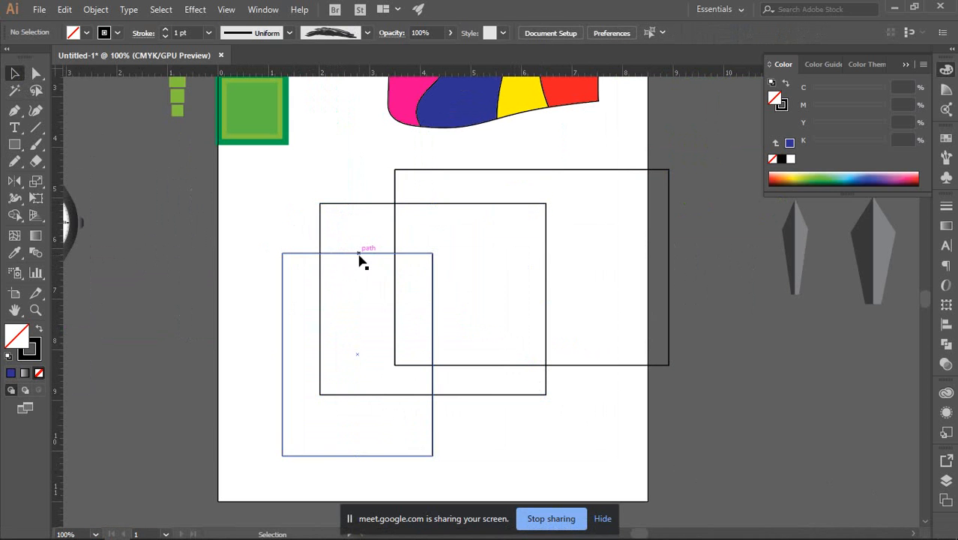
mouse_move(345, 255)
mouse_down()
mouse_move(421, 232)
mouse_move(359, 242)
mouse_up()
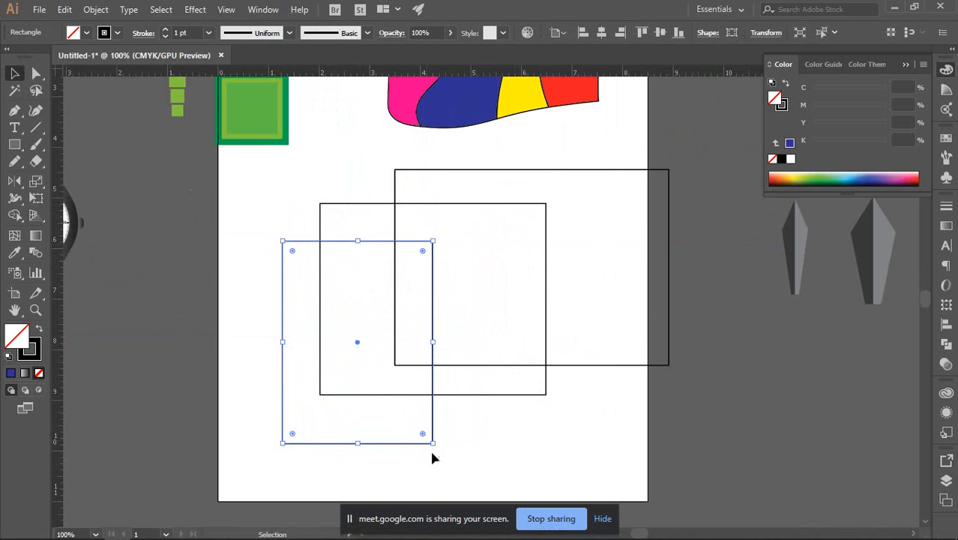
drag(433, 444, 574, 336)
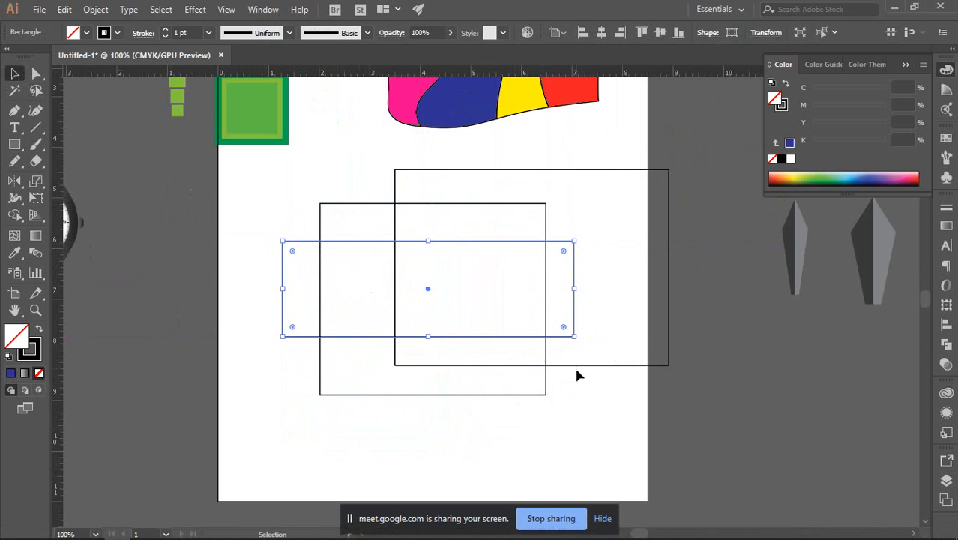
Reshape the right-hand rectangle into a narrow, tall band extending above and below the other two rectangles, and clear the selection.
click(671, 311)
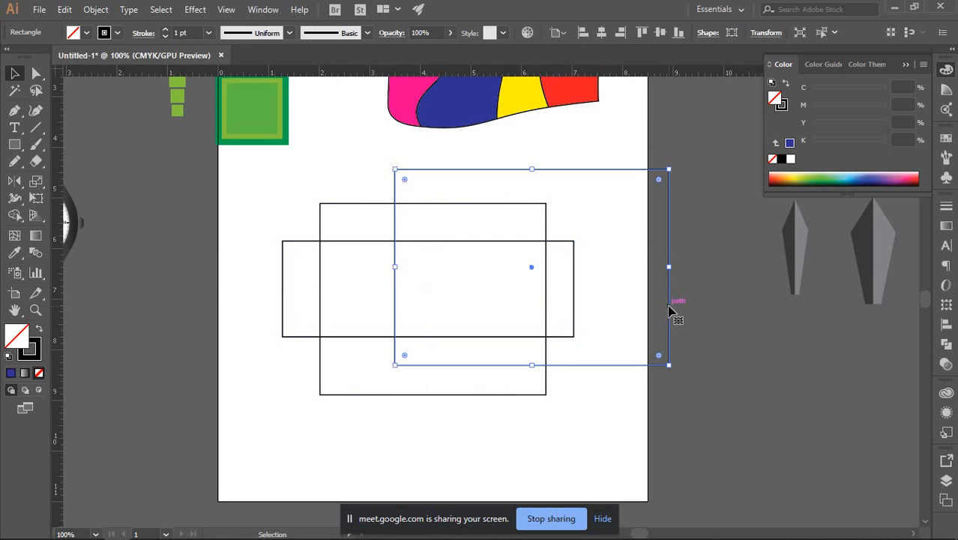
drag(669, 268, 500, 270)
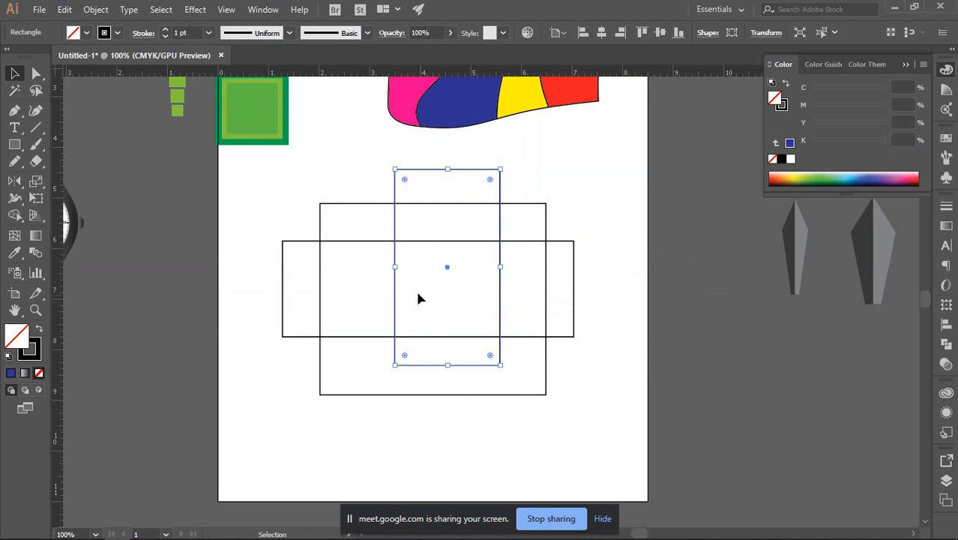
drag(396, 366, 367, 414)
click(597, 391)
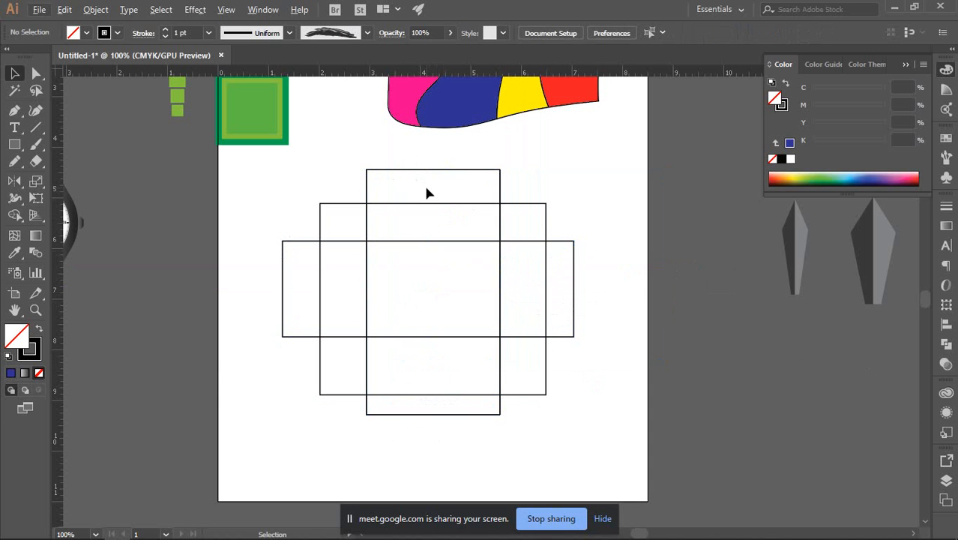
Select all three crossing rectangles and split them at their overlaps with the Pathfinder Divide operation.
scroll(427, 193, up, 2)
scroll(474, 182, down, 3)
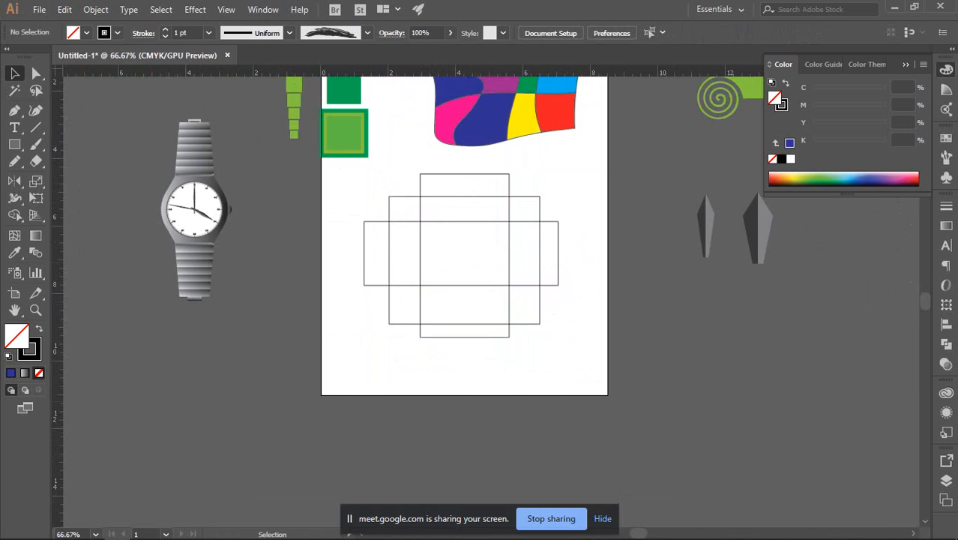
scroll(491, 235, up, 1)
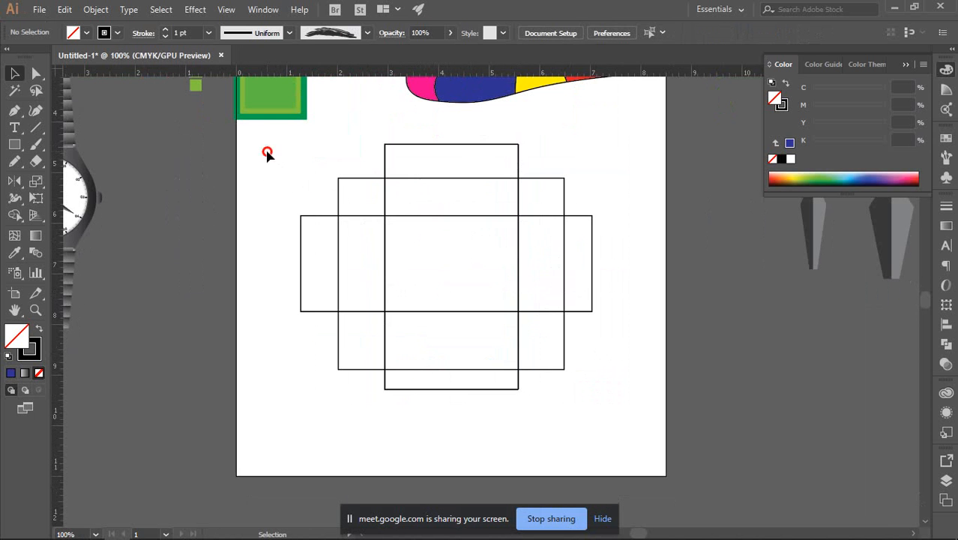
drag(267, 154, 600, 394)
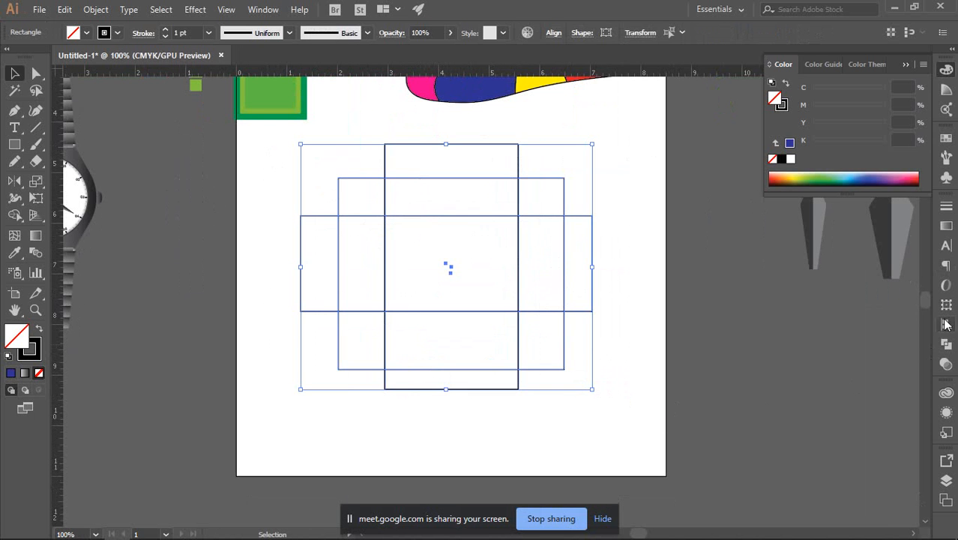
click(947, 344)
click(785, 271)
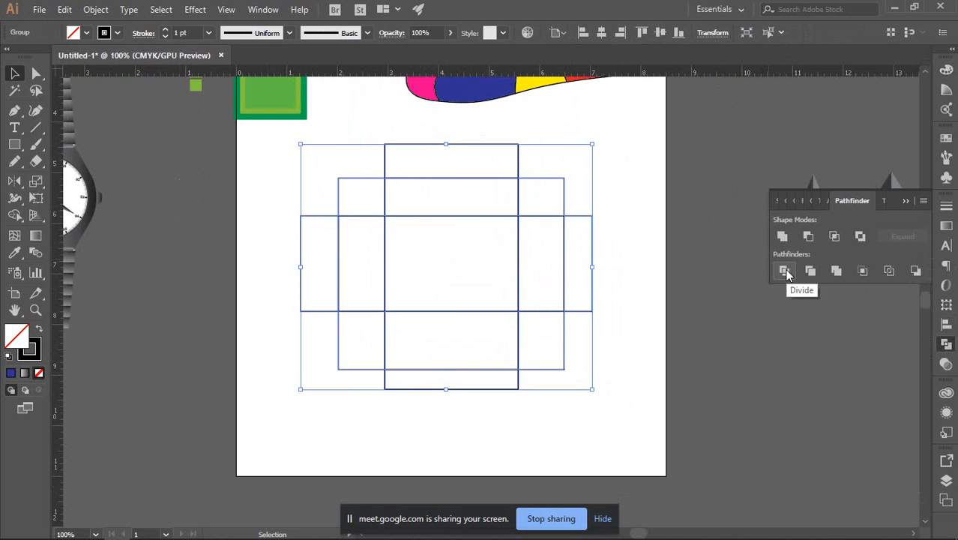
Ungroup the divided rectangles and try to pull pieces away from the top of the figure.
right_click(309, 212)
click(354, 311)
click(214, 210)
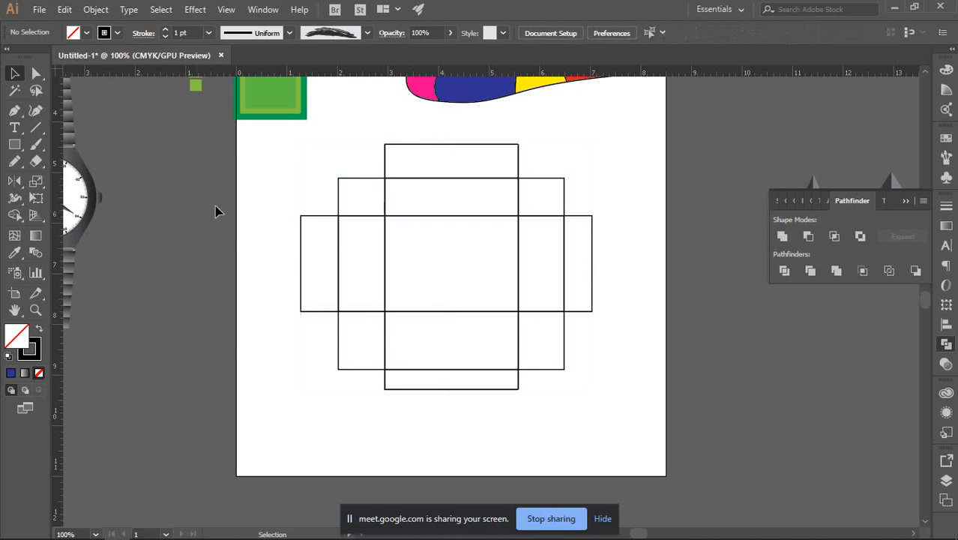
drag(426, 146, 535, 123)
drag(484, 178, 441, 128)
Undo the piece edits, the ungrouping and the Divide on the overlapping rectangles, and clear the selection.
key(ctrl+z)
key(ctrl+z)
key(ctrl+z)
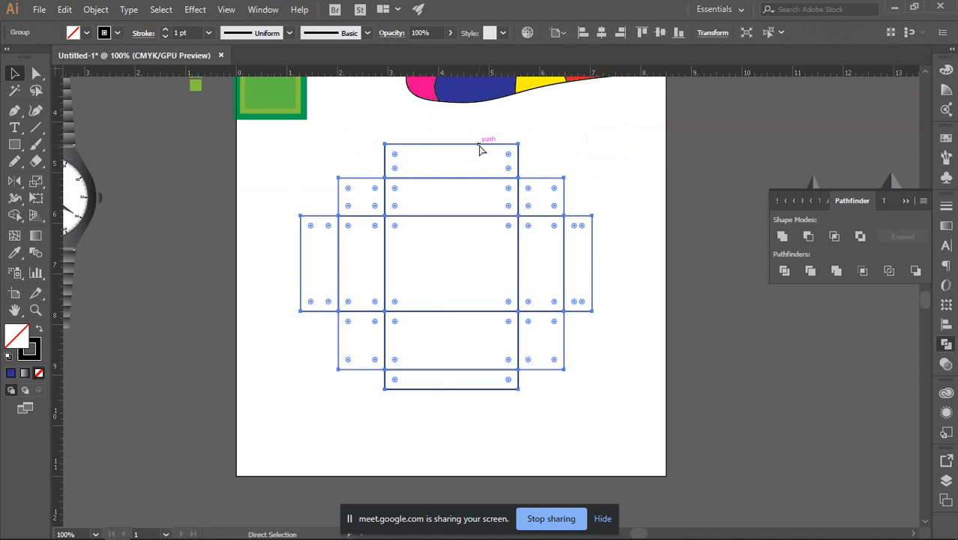
key(v)
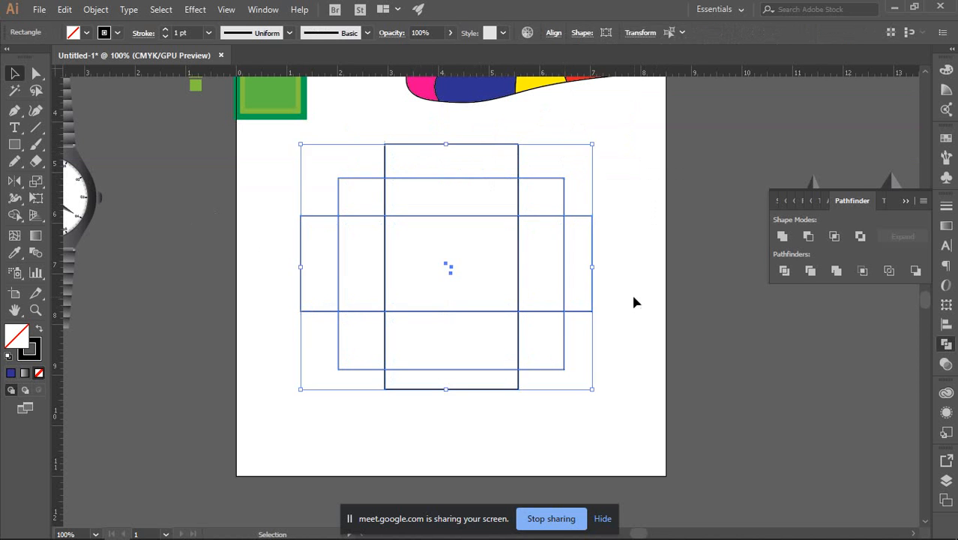
click(632, 291)
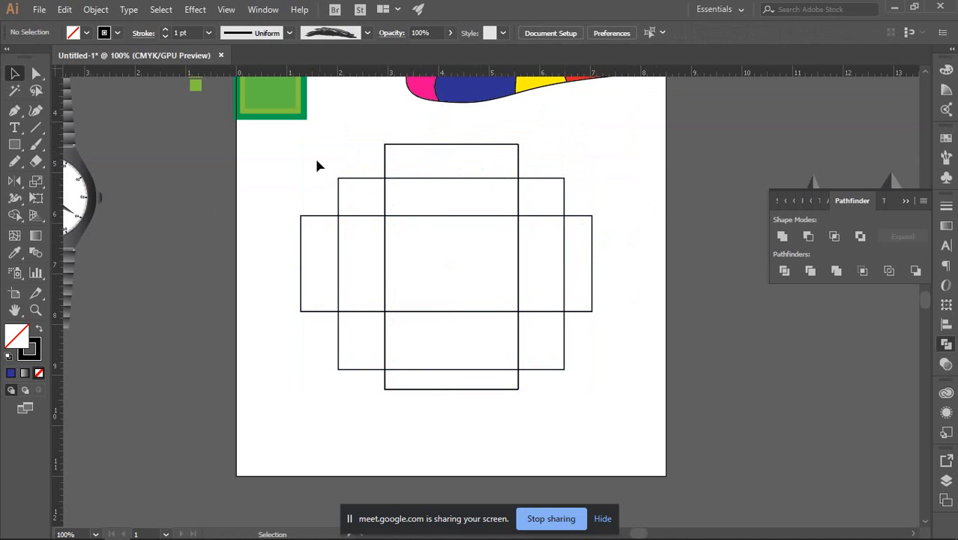
Use Shape Builder on the three overlapping rectangles to fill the centre region green (C 69.02, Y 100).
drag(282, 148, 648, 449)
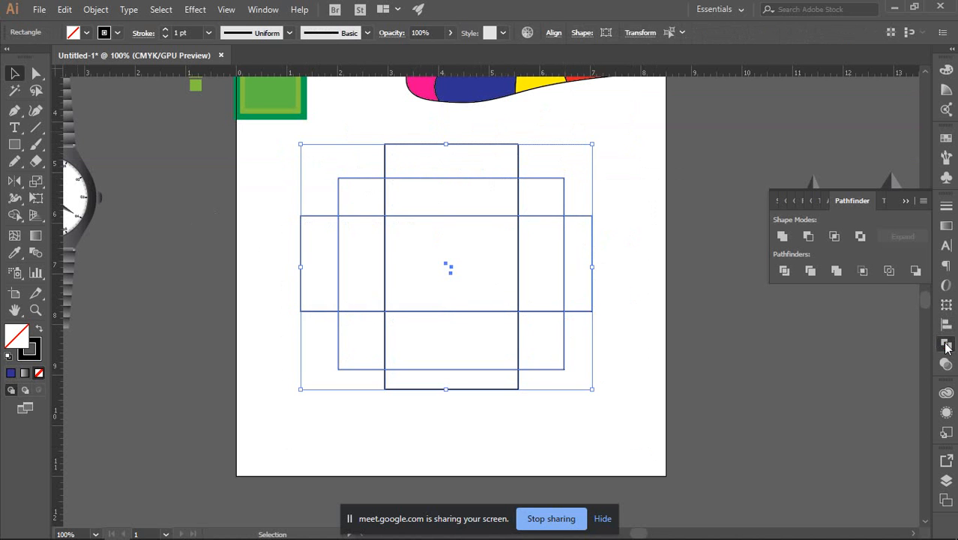
click(947, 345)
click(14, 215)
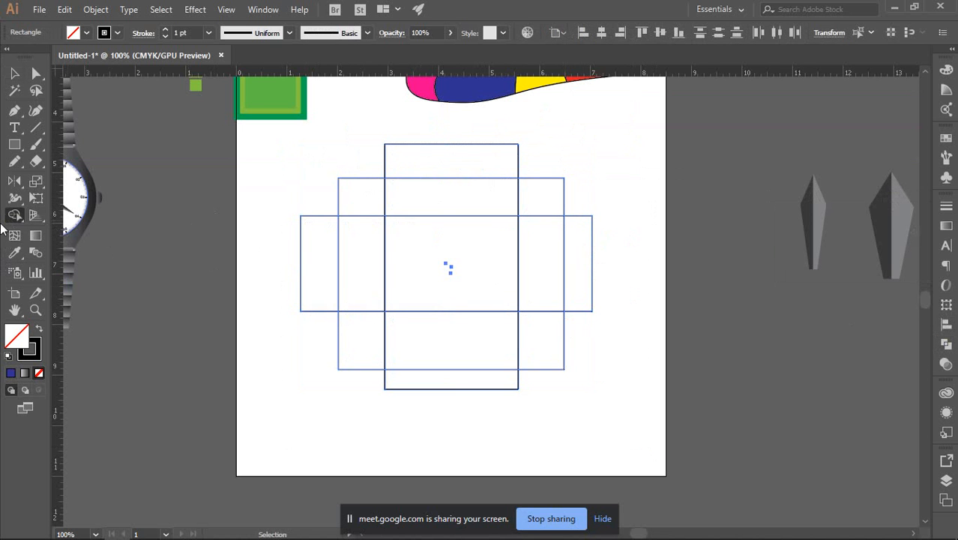
click(439, 259)
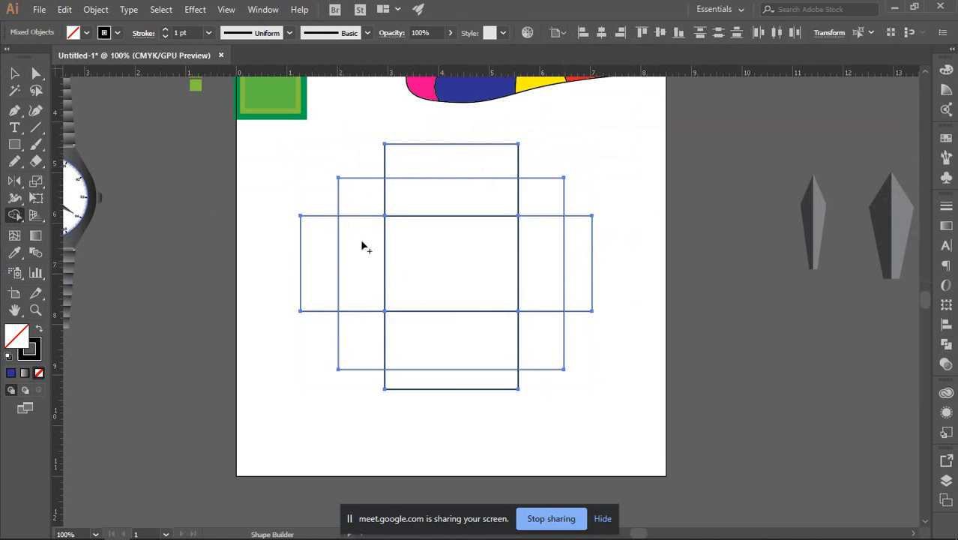
click(947, 70)
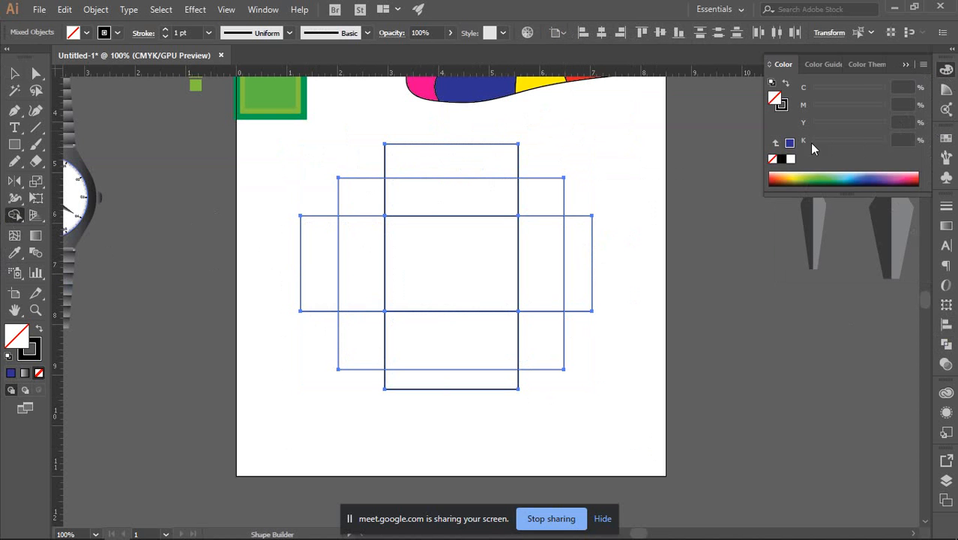
click(814, 177)
click(438, 239)
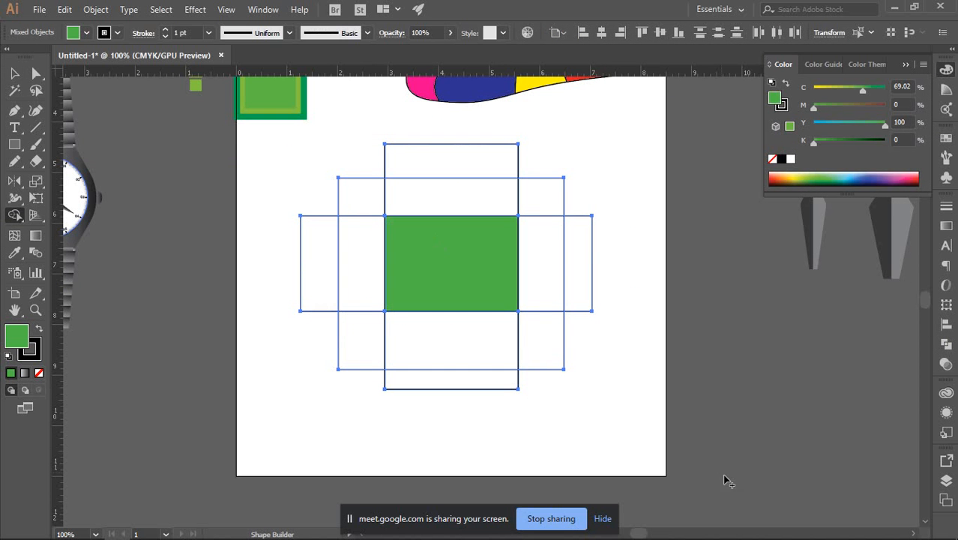
Fill the region right of the centre light blue (C 69.02) and the outermost right region purple (C 69.02, M 100).
click(804, 133)
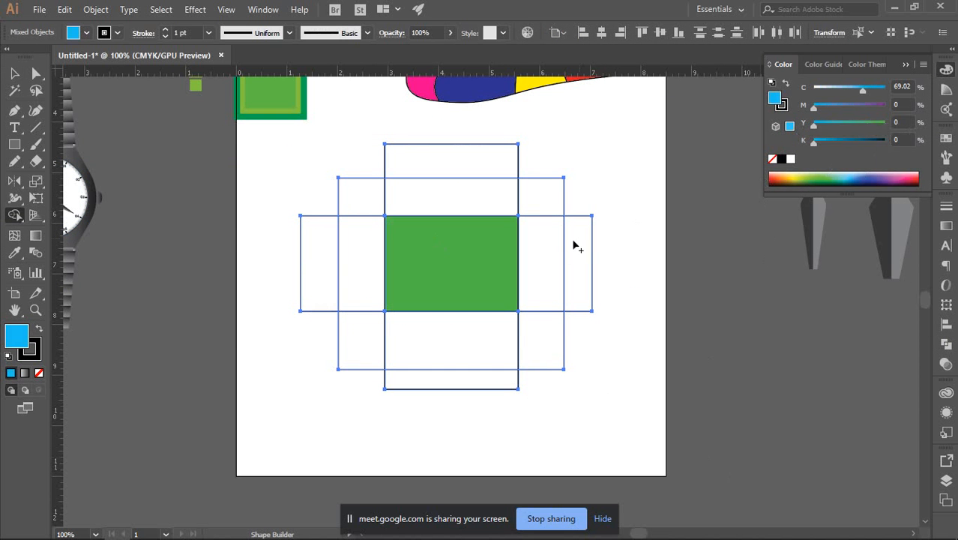
click(534, 262)
drag(816, 109, 885, 109)
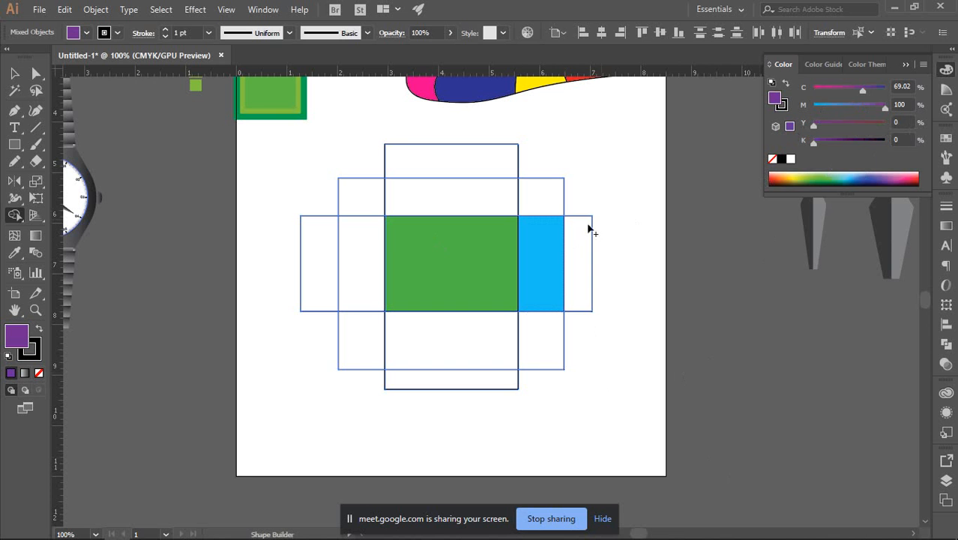
click(577, 251)
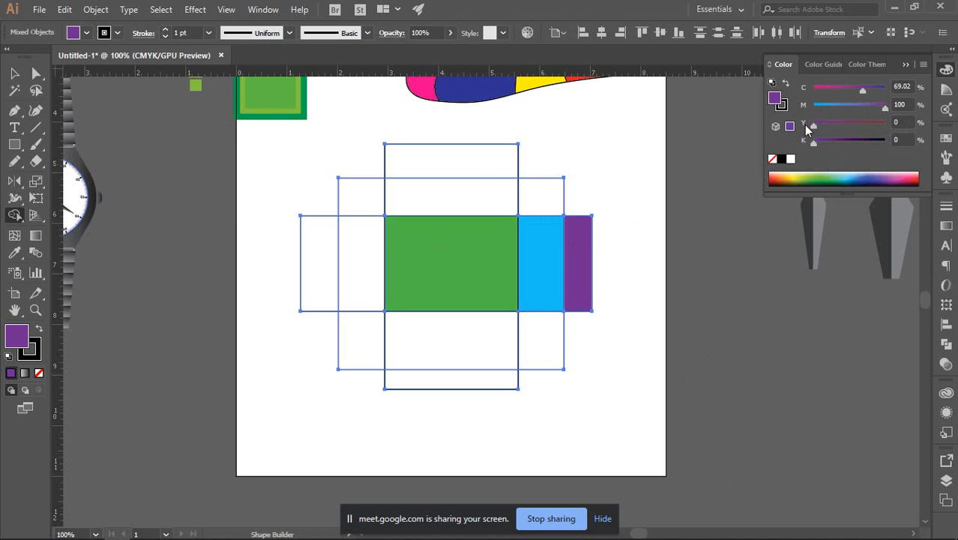
Fill the topmost region brown (C 69.02, M 100, Y 100) and the region beneath it red (M 100, Y 100).
drag(821, 132, 885, 123)
click(477, 165)
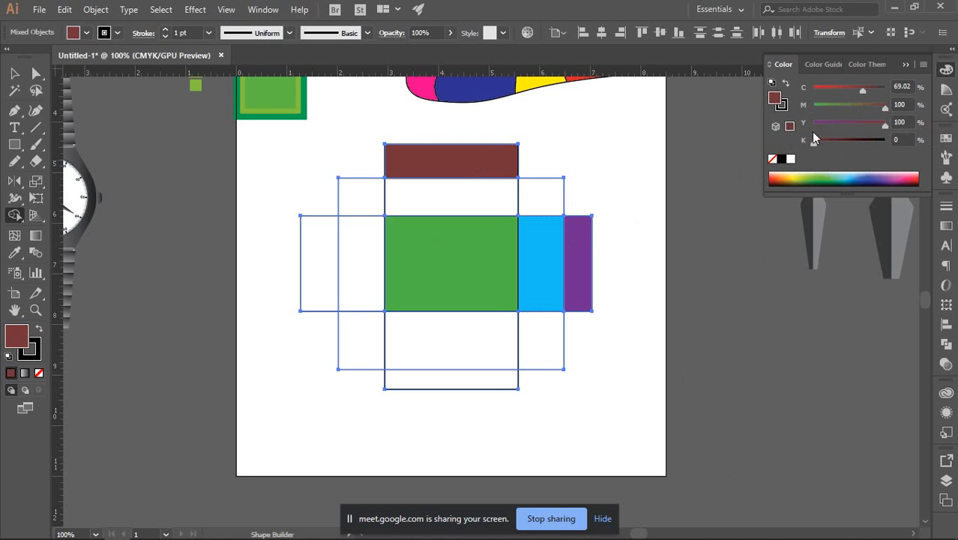
drag(860, 90, 815, 88)
click(481, 211)
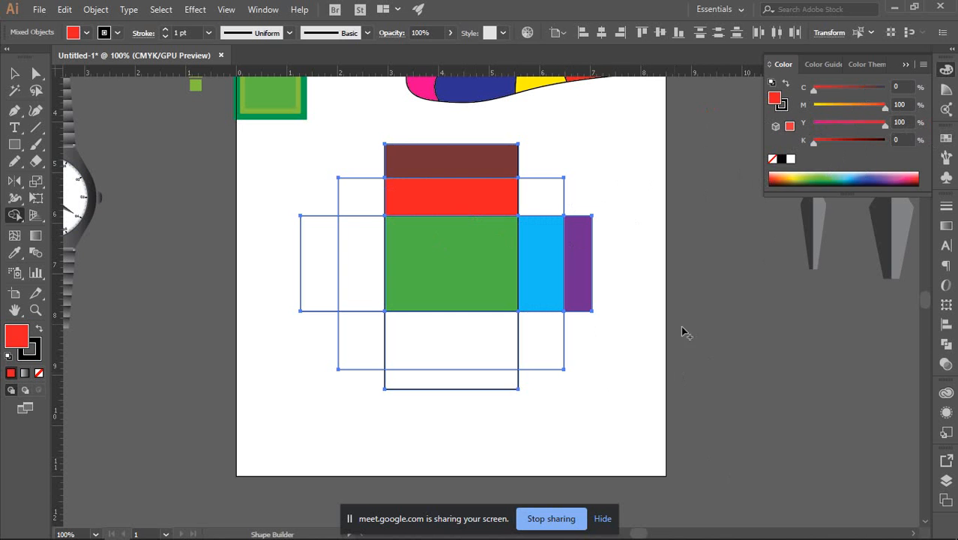
Fill the region below the centre pink (M 100) and the bottom strip dark blue (C 100, M 100).
click(449, 345)
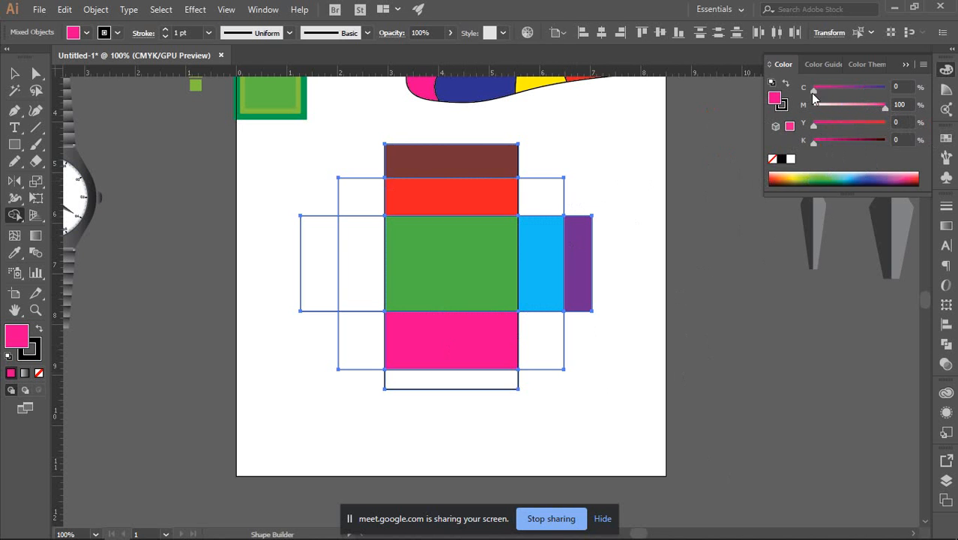
drag(812, 93, 948, 107)
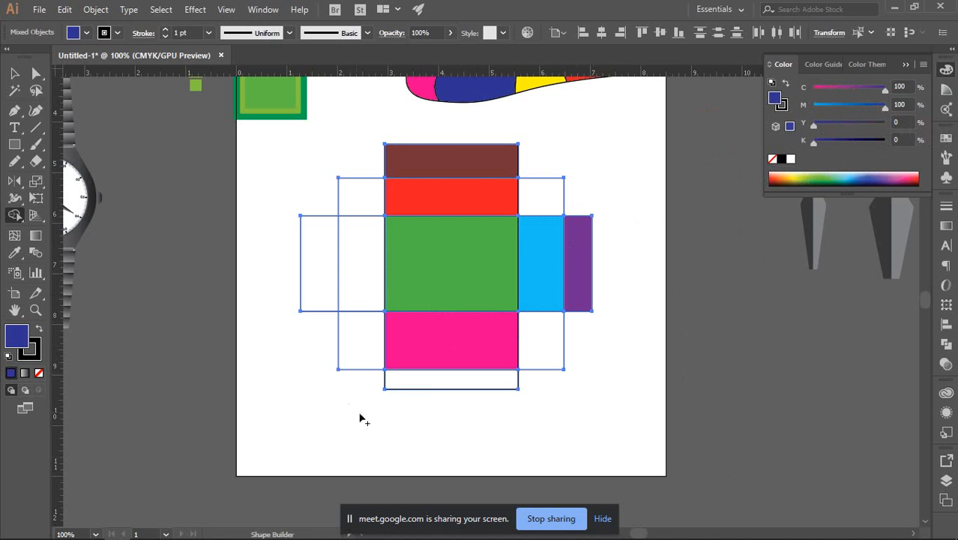
click(430, 381)
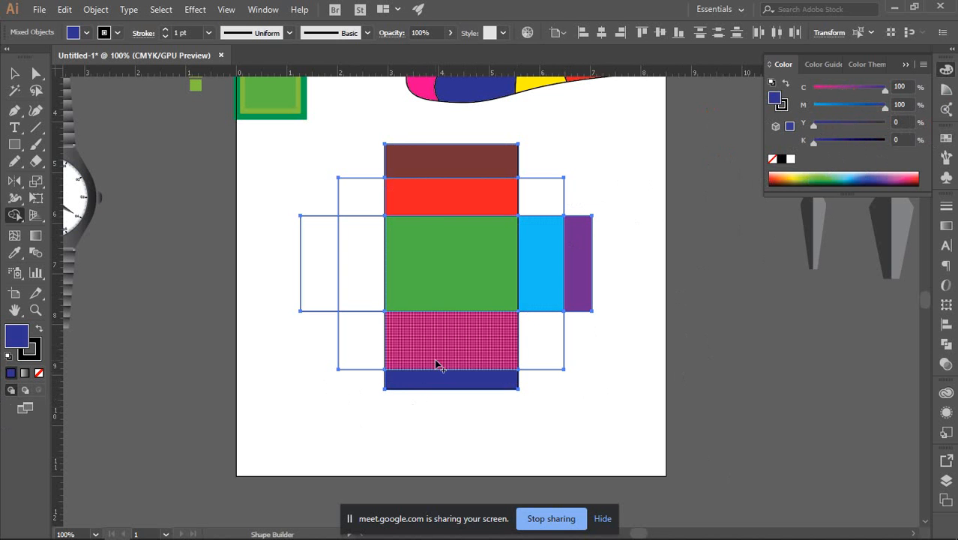
Fill the remaining uncoloured shapes white, try moving the left rectangle out of the figure, and undo the move.
click(15, 73)
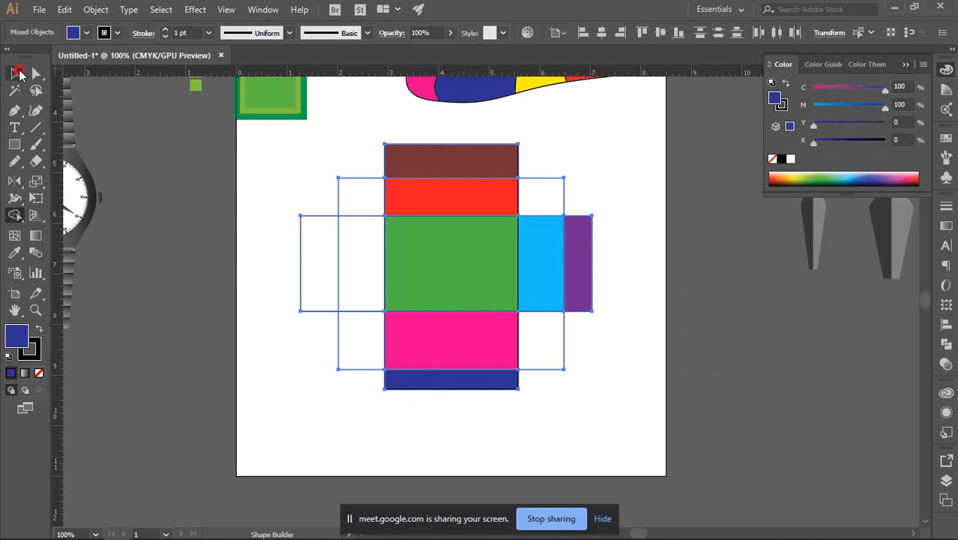
click(238, 268)
drag(276, 175, 357, 381)
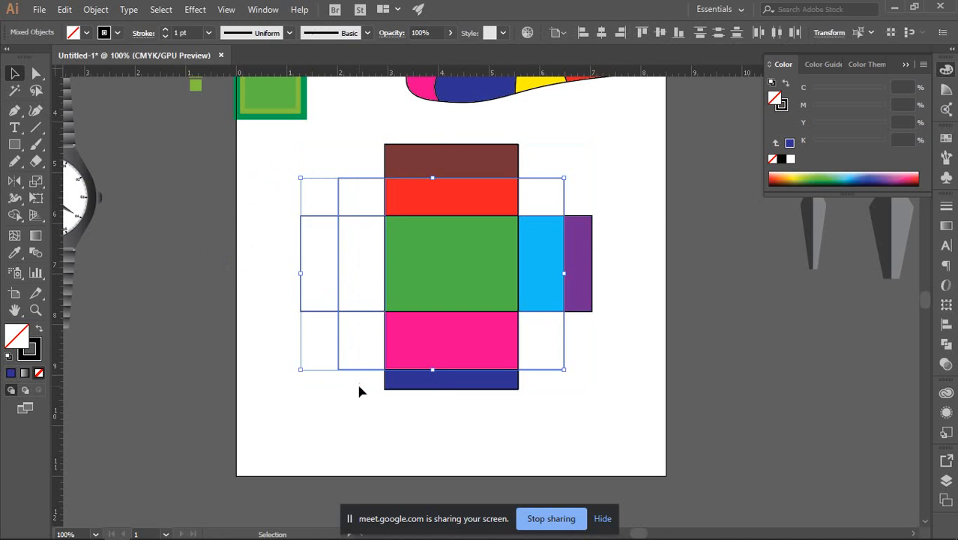
click(539, 164)
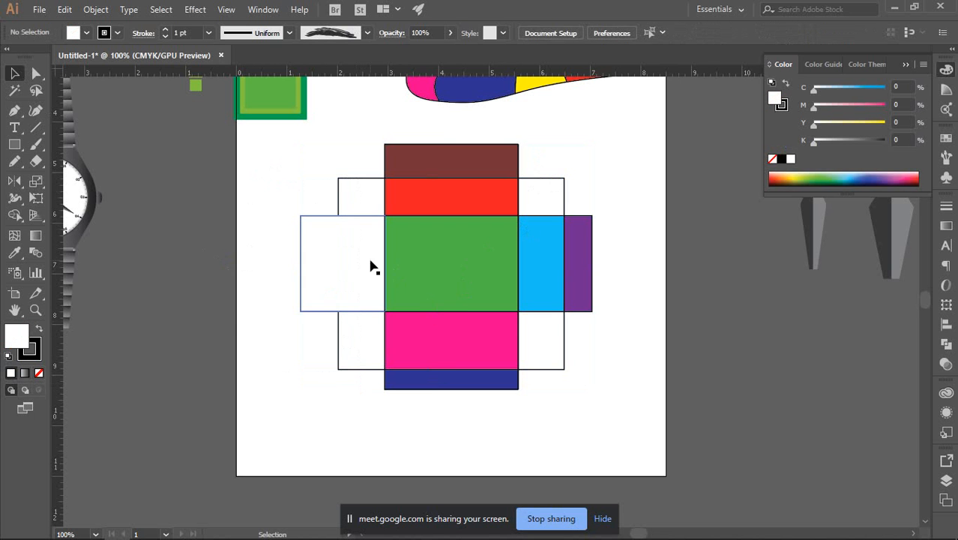
drag(306, 242, 216, 250)
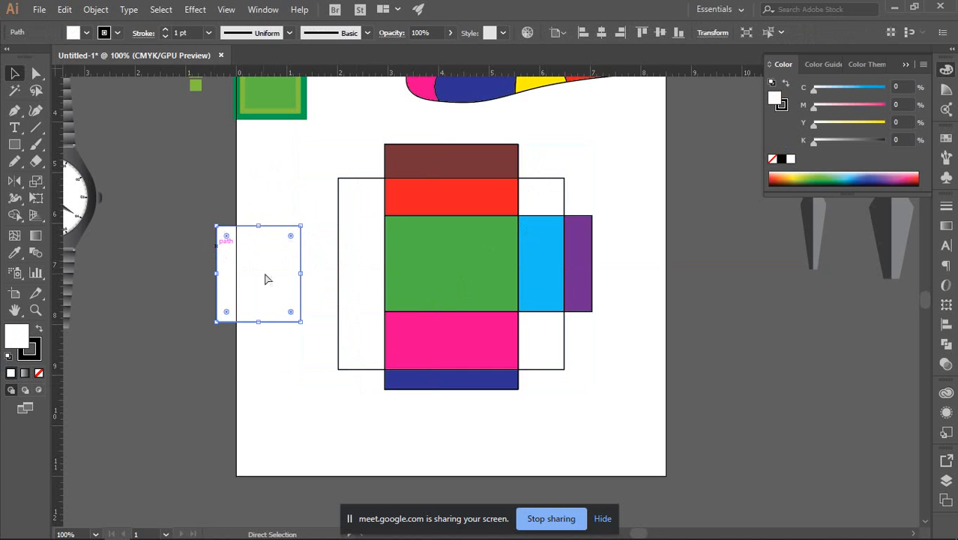
key(ctrl+z)
key(v)
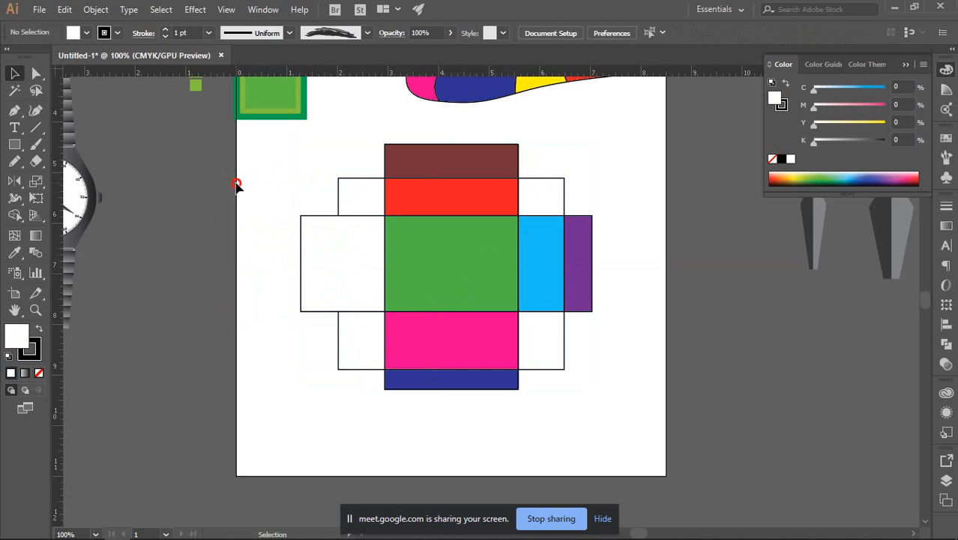
Use Shape Builder on the uncoloured shapes to fill the inner left region yellow (Y 100) and the outer left region red (M 100, Y 100).
drag(236, 182, 368, 350)
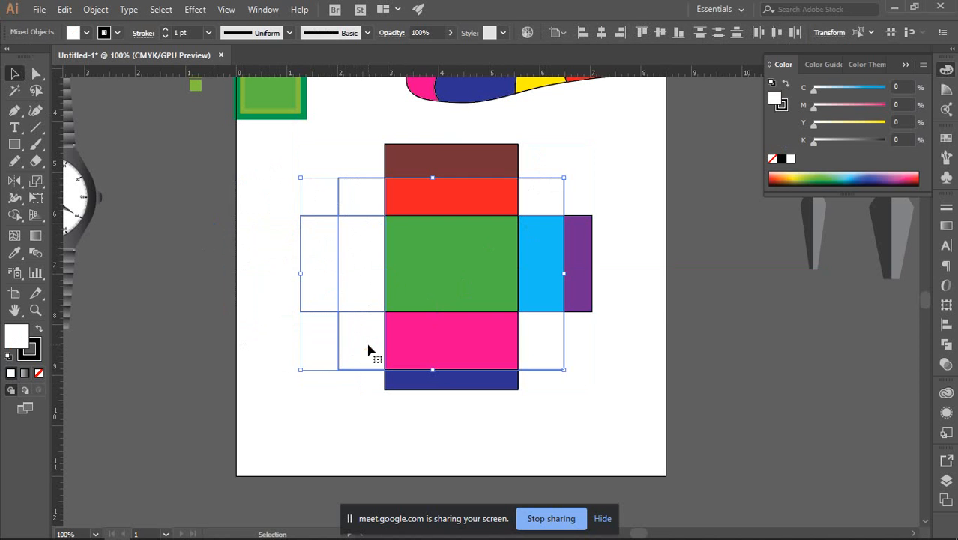
click(14, 215)
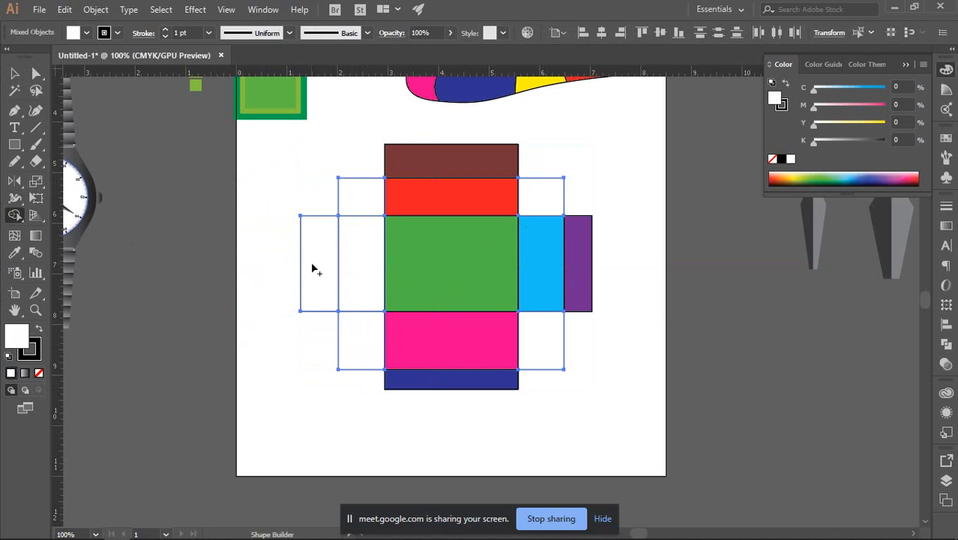
drag(815, 128, 885, 122)
click(370, 268)
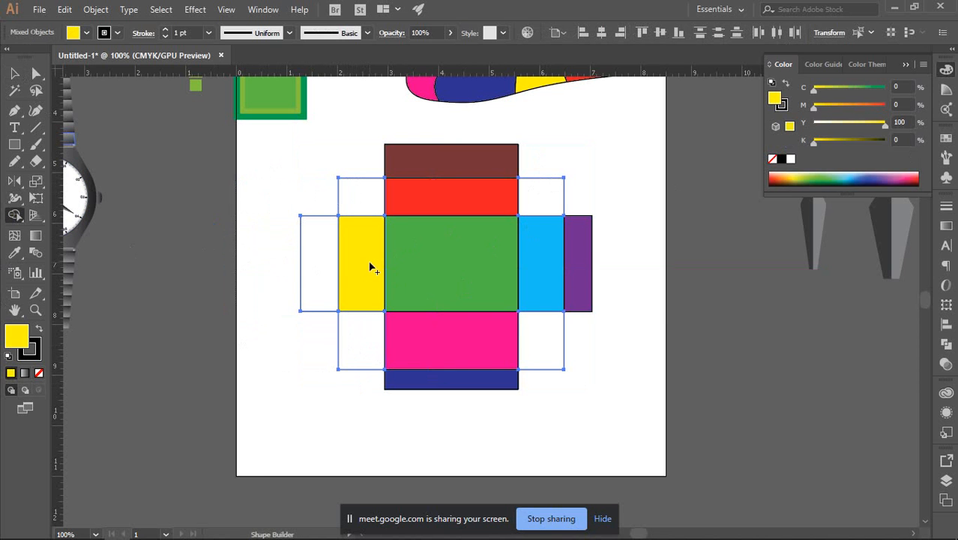
drag(817, 106, 885, 106)
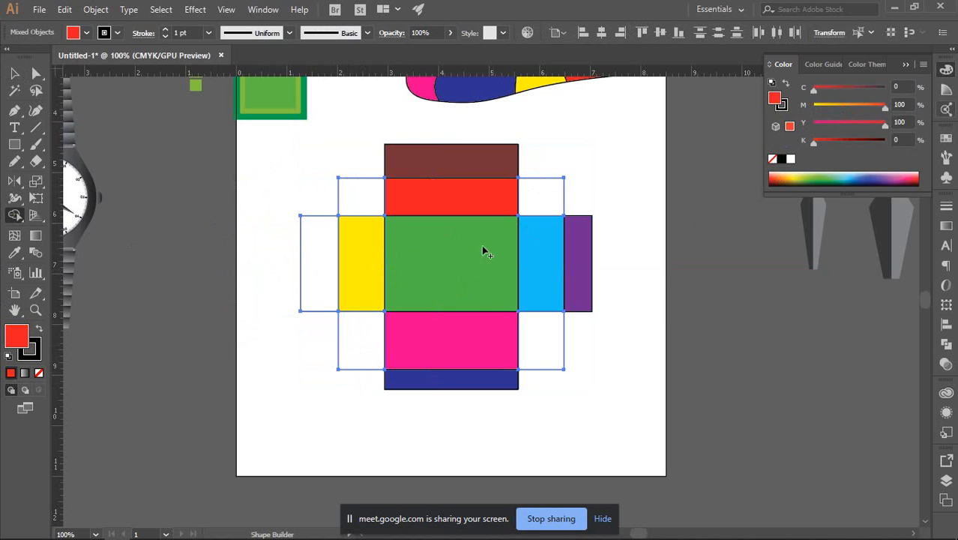
click(317, 254)
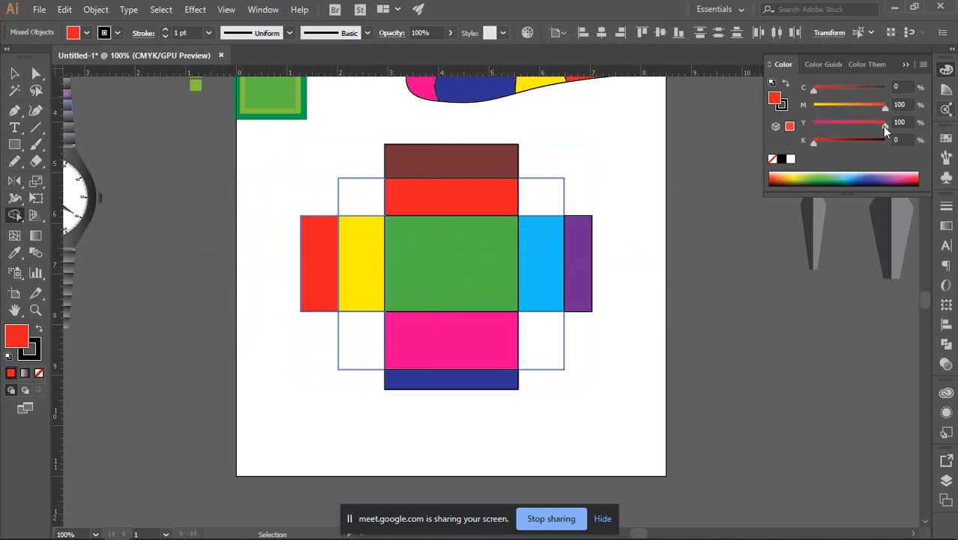
Fill the lower-left and upper-left corner regions of the figure cyan blue (C 100).
drag(885, 129, 815, 128)
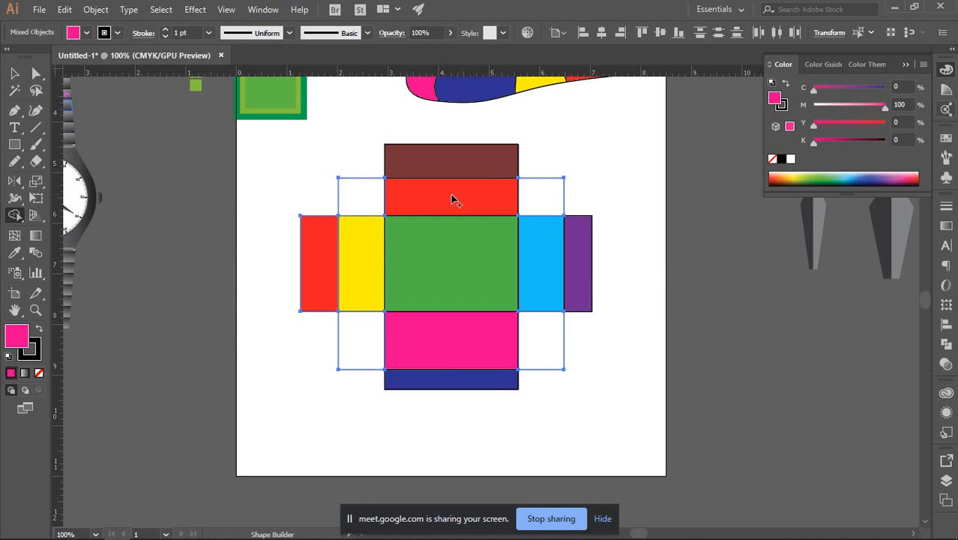
mouse_move(881, 106)
mouse_down()
mouse_move(815, 106)
mouse_move(885, 88)
mouse_up()
click(352, 336)
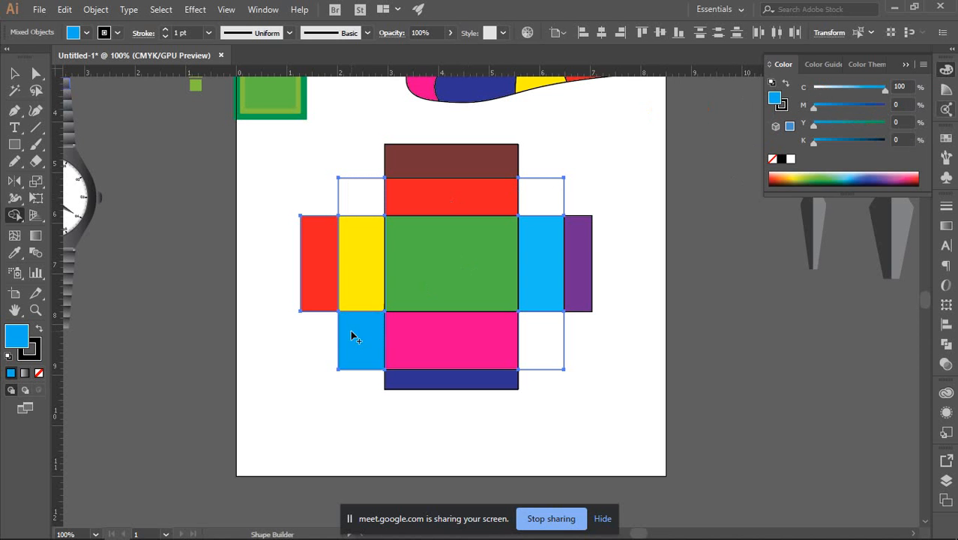
click(351, 194)
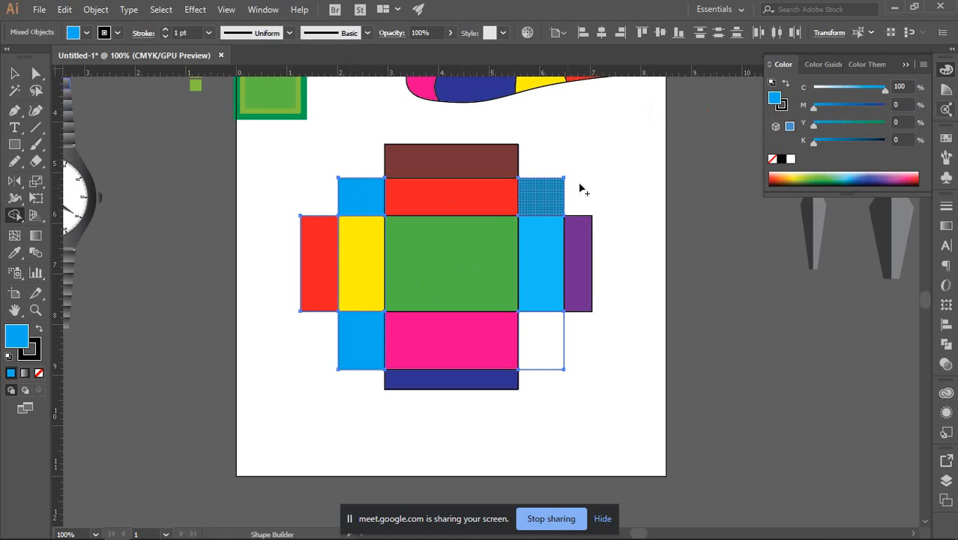
Fill the upper-right and lower-right corner regions dark blue (C 100, M 100) and deselect the figure.
drag(814, 106, 885, 105)
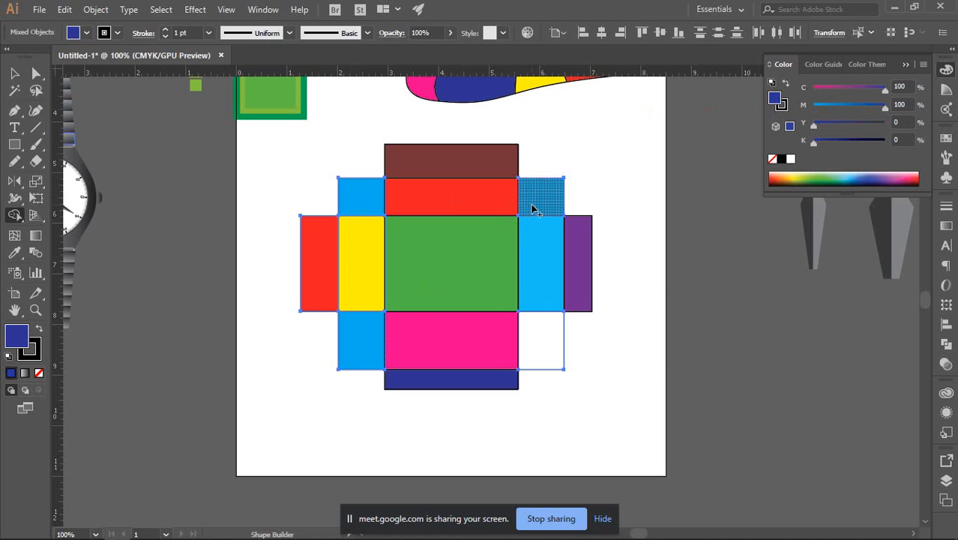
click(534, 210)
click(522, 357)
click(13, 73)
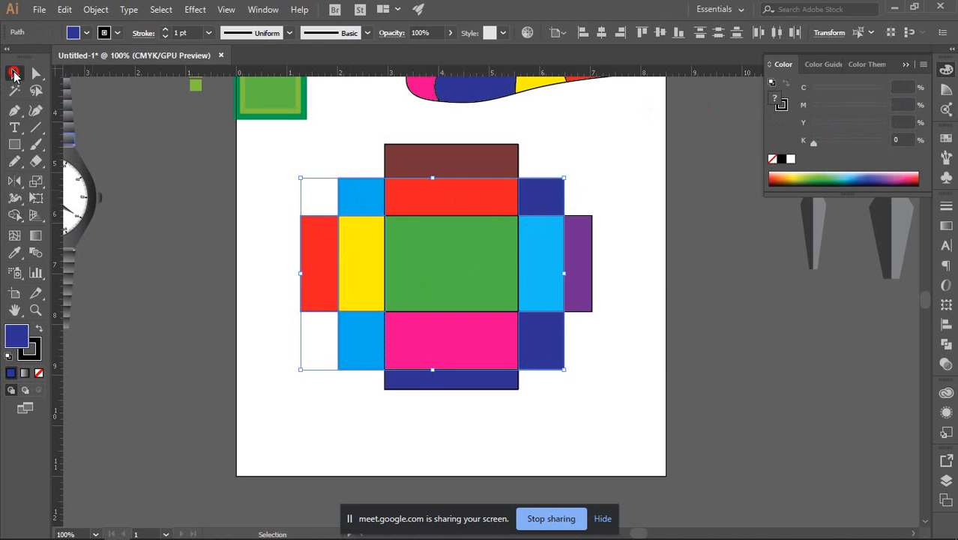
click(249, 230)
Remove the stroke from every shape of the coloured rectangle figure and deselect it.
key(ctrl+minus)
key(ctrl+minus)
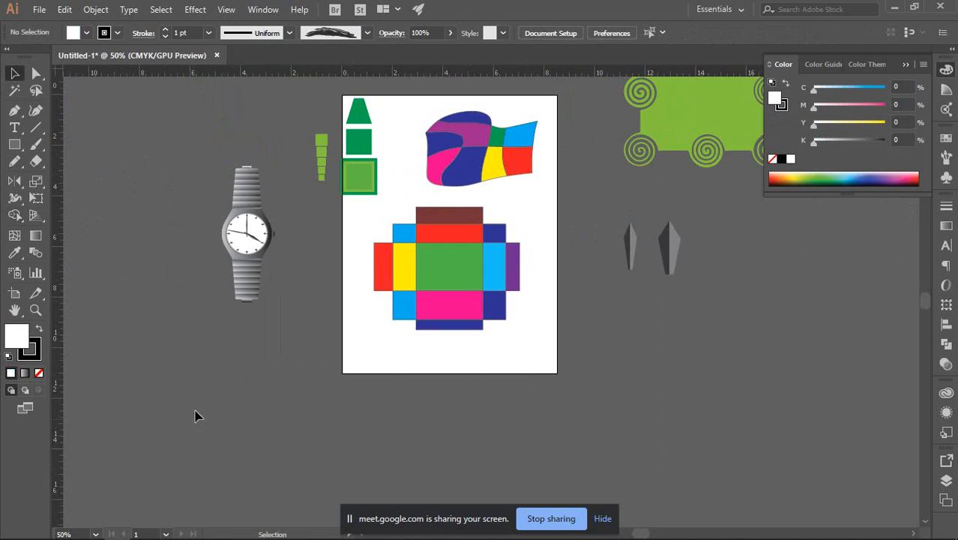
key(ctrl+plus)
key(ctrl+plus)
key(ctrl+minus)
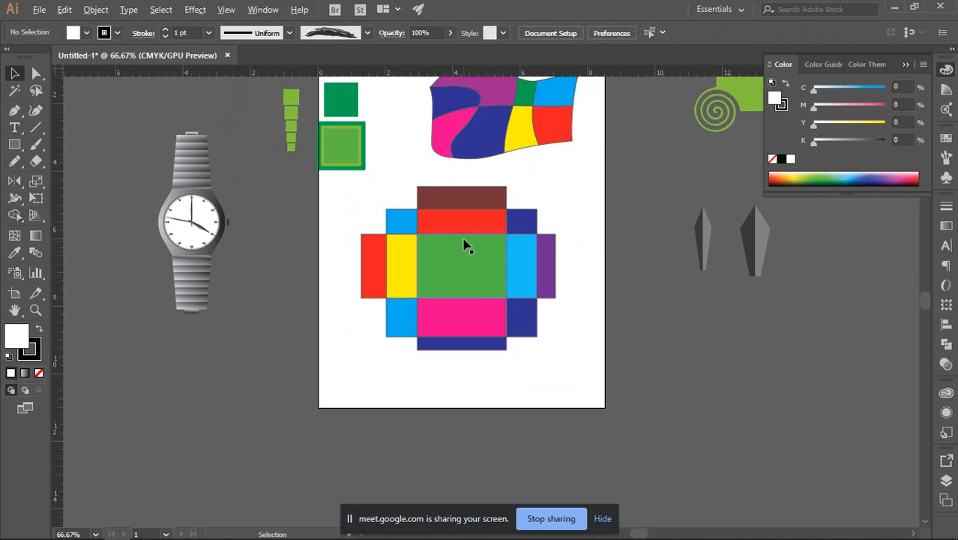
key(ctrl+plus)
key(ctrl+plus)
drag(234, 168, 694, 488)
scroll(635, 439, down, 3)
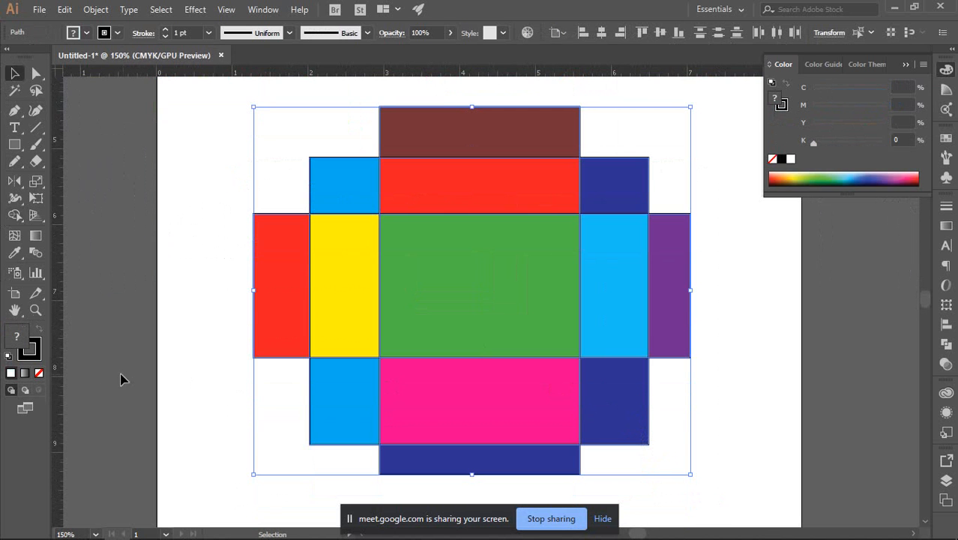
click(39, 372)
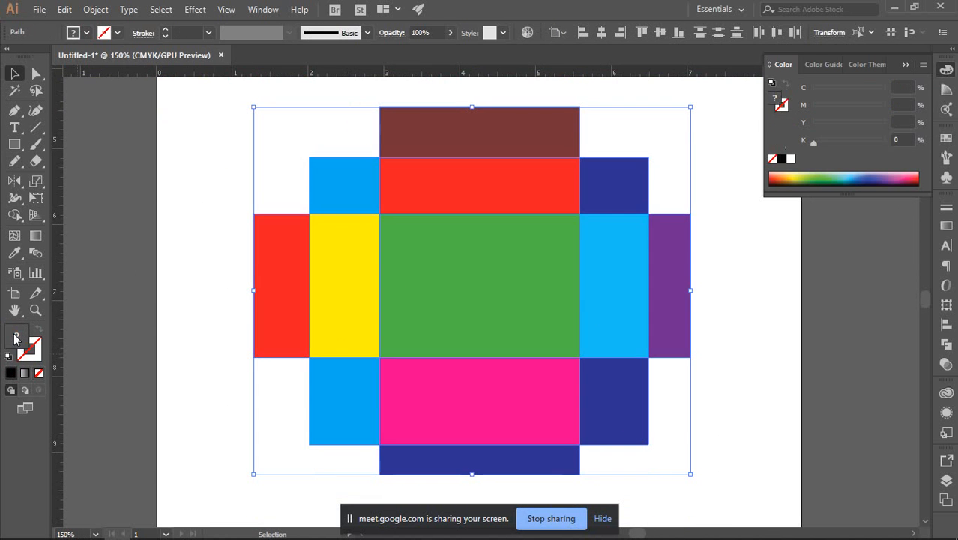
click(205, 244)
Move the green centre, the light blue inner right and the yellow inner left regions out of the figure.
scroll(213, 251, down, 2)
drag(490, 282, 520, 243)
drag(373, 226, 535, 346)
drag(419, 231, 322, 441)
drag(292, 248, 802, 429)
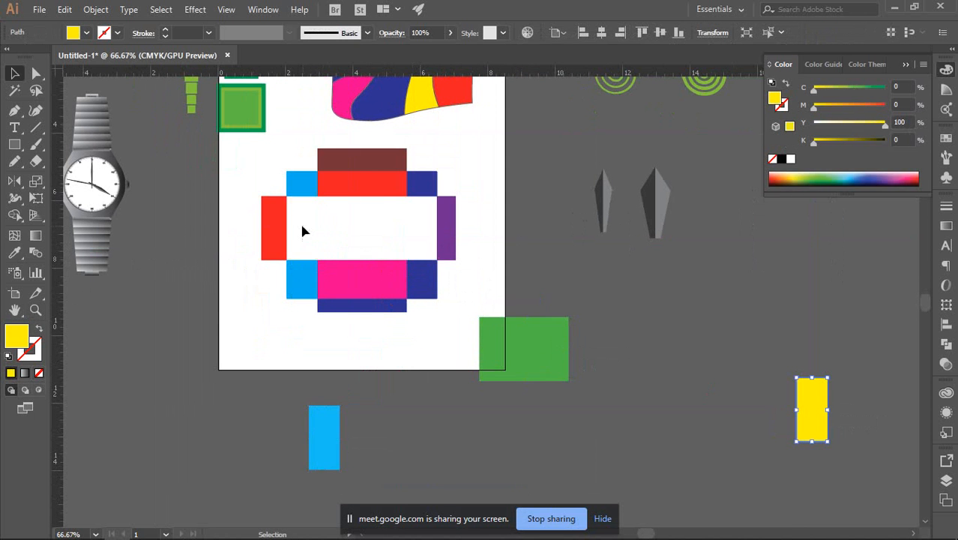
Move the outer red, lower cyan, magenta and lower dark blue pieces off the artboard, and shift the green rectangle farther away.
drag(259, 262, 121, 459)
drag(300, 281, 233, 455)
drag(370, 292, 447, 450)
drag(386, 309, 611, 461)
drag(428, 289, 676, 337)
drag(537, 347, 610, 368)
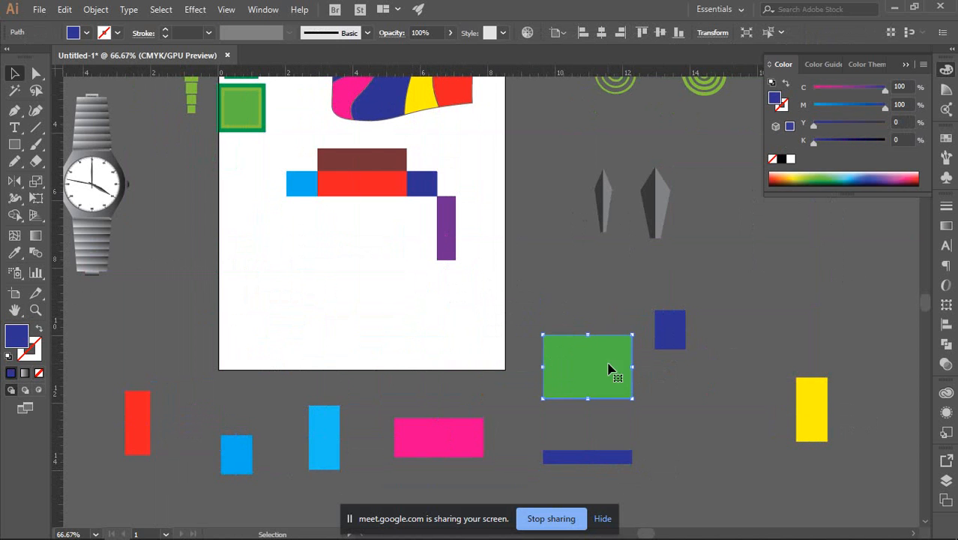
Move the purple piece and the remaining dark blue, red, brown and cyan upper pieces off the artboard, and deselect.
drag(432, 230, 564, 277)
drag(427, 183, 517, 406)
drag(370, 176, 408, 390)
drag(352, 162, 210, 401)
drag(302, 184, 382, 465)
click(537, 299)
Delete the wavy multicoloured flag figure from the artboard.
scroll(533, 300, down, 3)
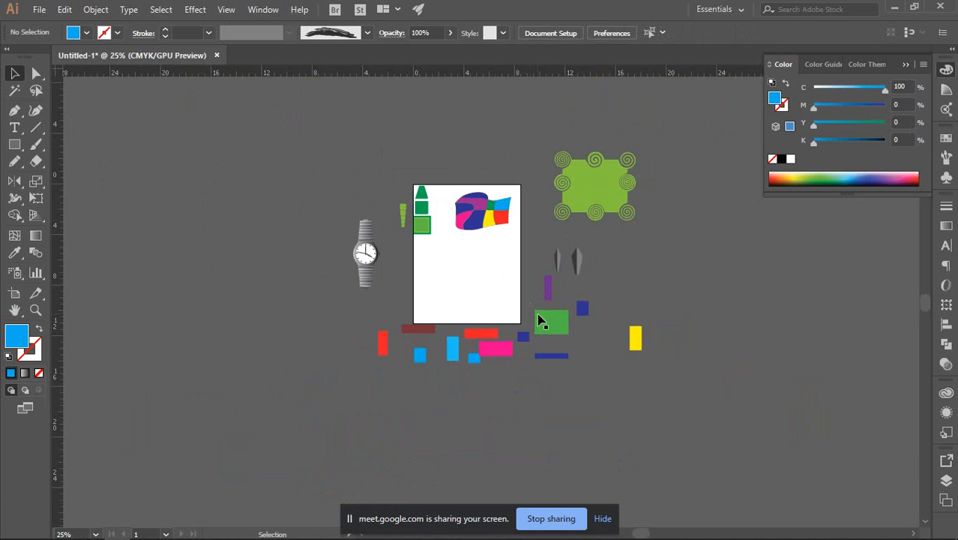
scroll(566, 349, up, 3)
scroll(563, 368, up, 2)
scroll(513, 393, down, 2)
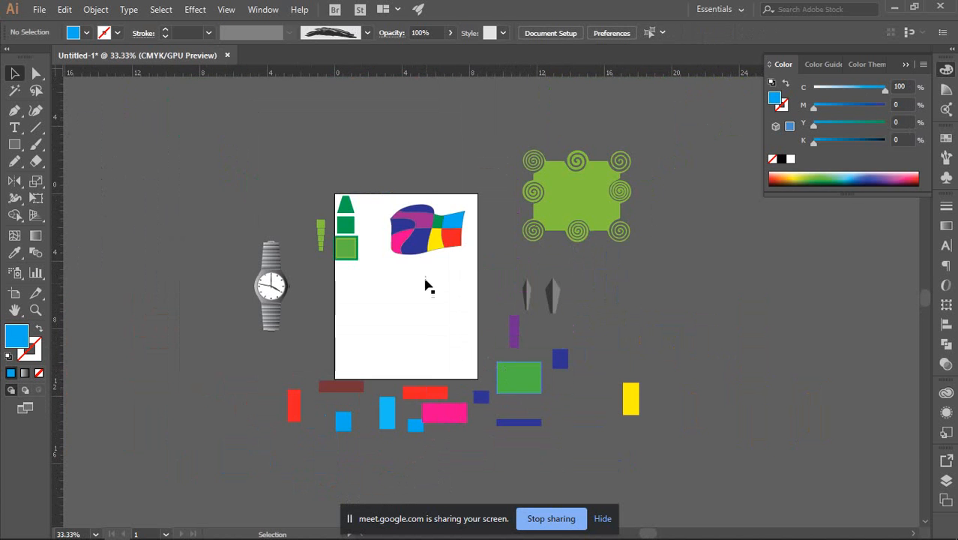
drag(391, 188, 460, 293)
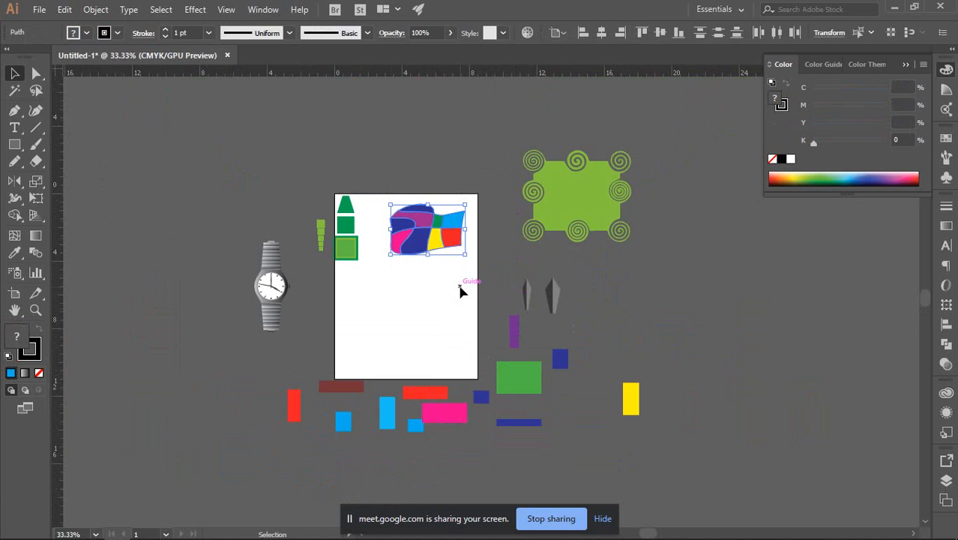
key(Delete)
Delete all the scattered coloured rectangles around the artboard, including the outlying red and yellow ones.
scroll(456, 270, up, 2)
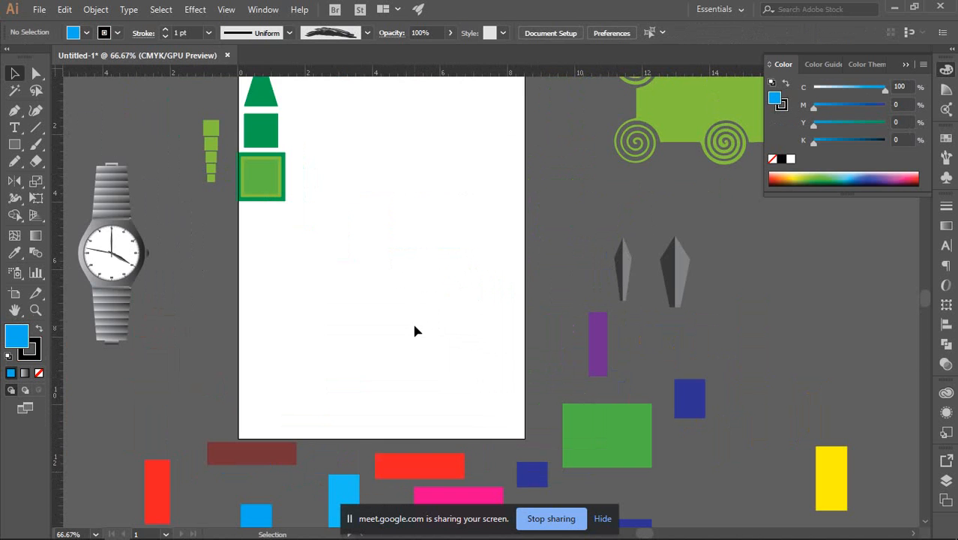
scroll(403, 293, up, 1)
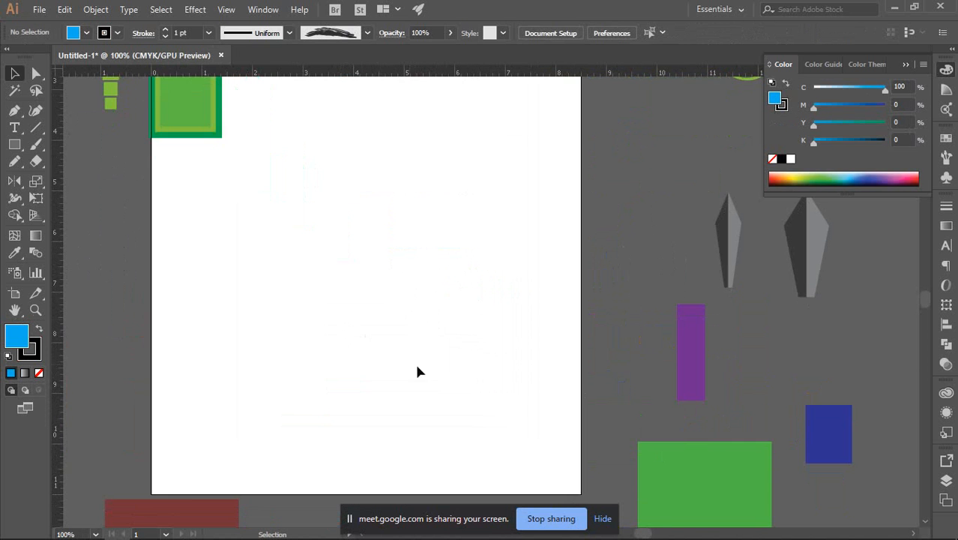
scroll(417, 371, down, 2)
scroll(492, 450, down, 2)
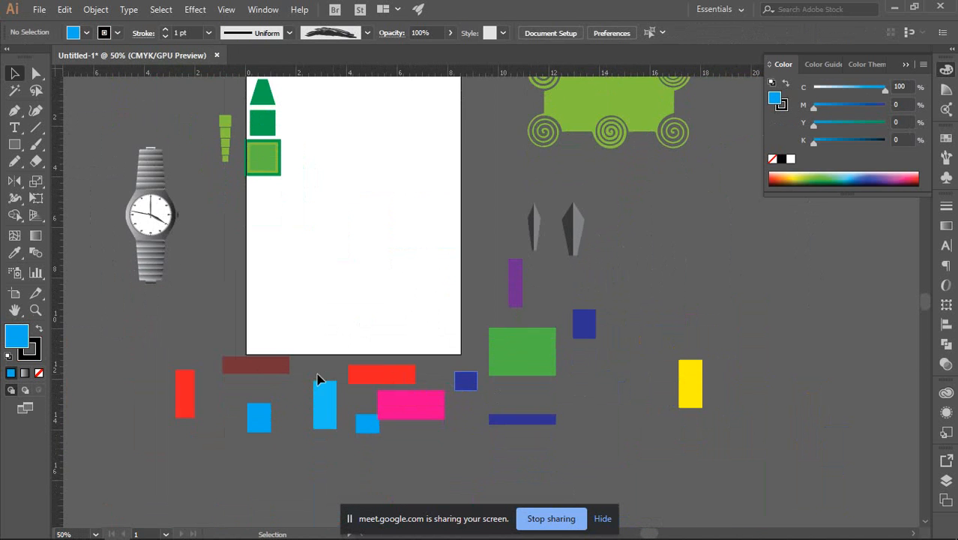
drag(194, 295, 494, 453)
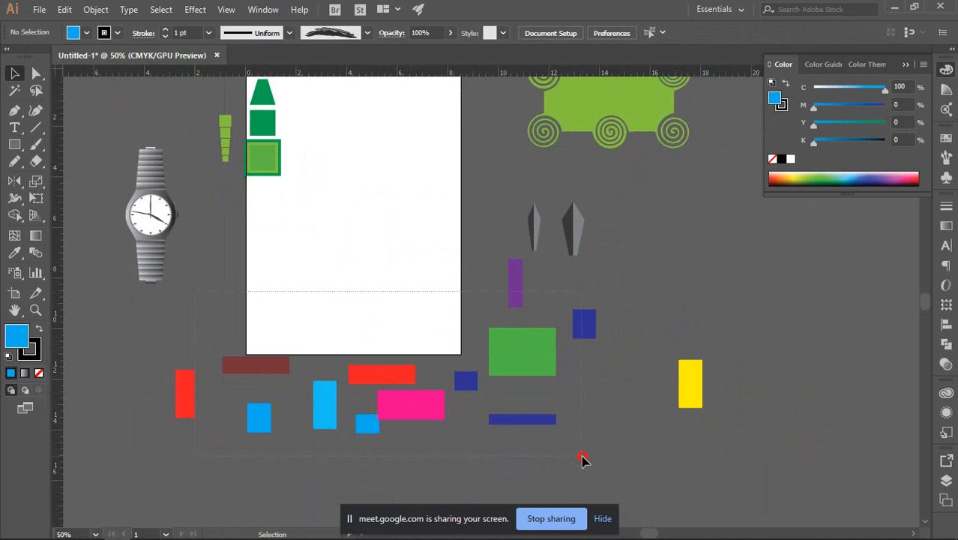
drag(584, 460, 584, 458)
key(Delete)
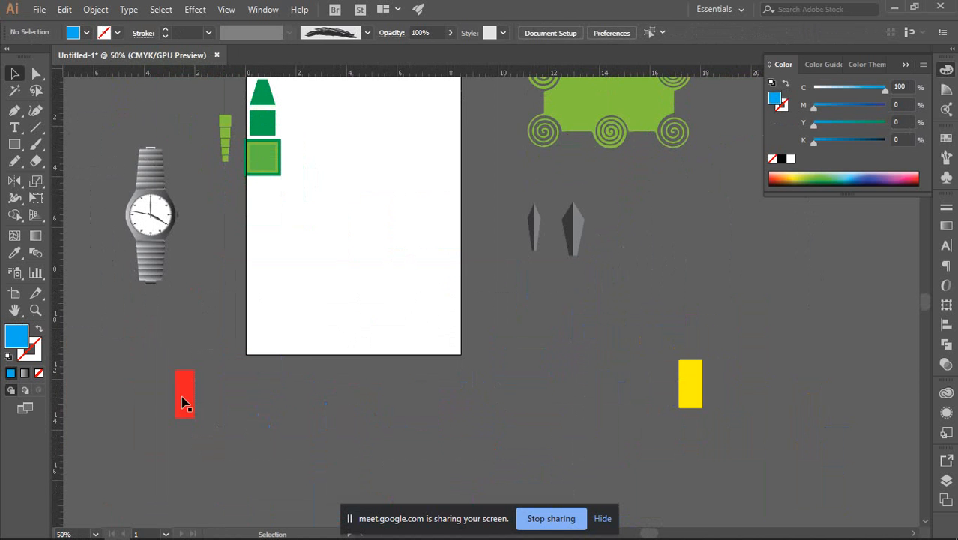
drag(278, 433, 279, 433)
drag(743, 435, 742, 434)
key(Delete)
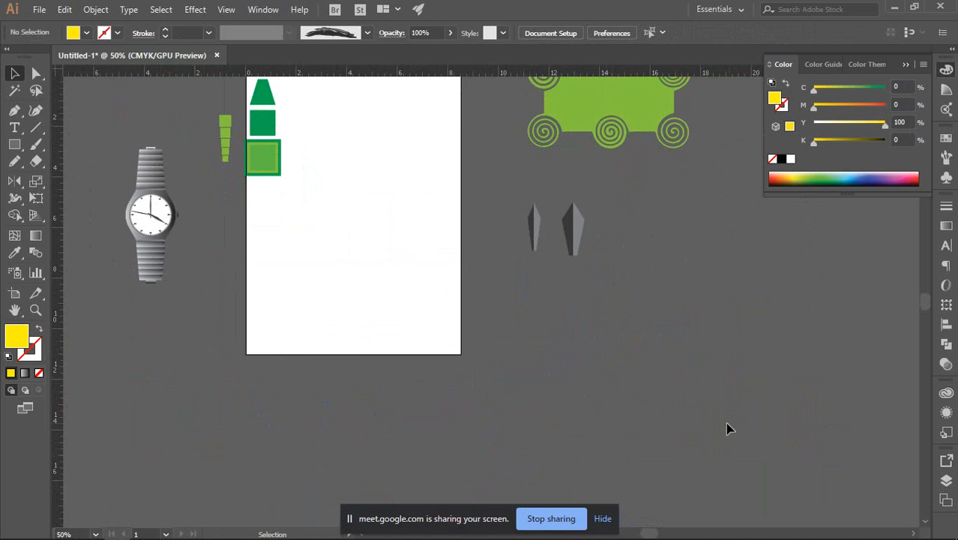
Show the two-point perspective grid on the artboard with the Perspective Grid tool and examine it.
drag(402, 394, 467, 416)
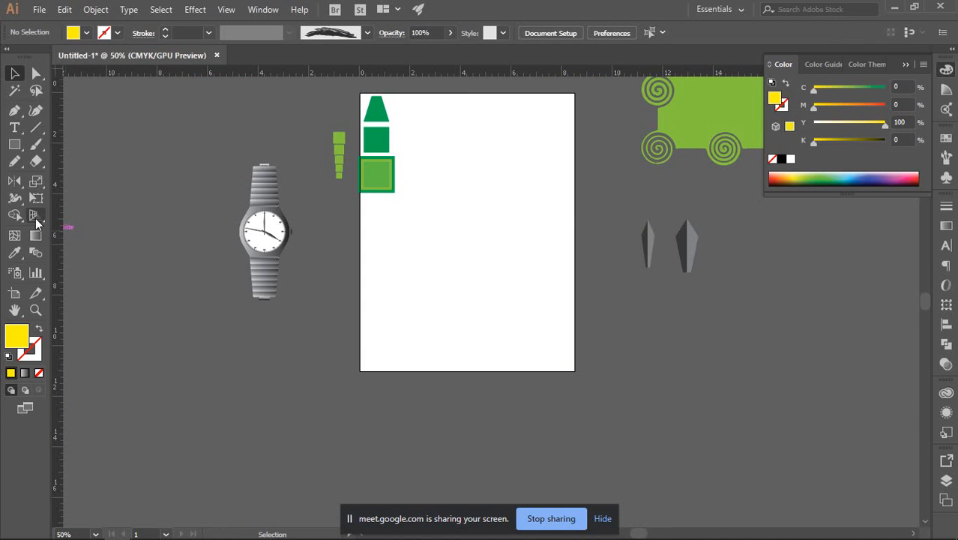
click(36, 221)
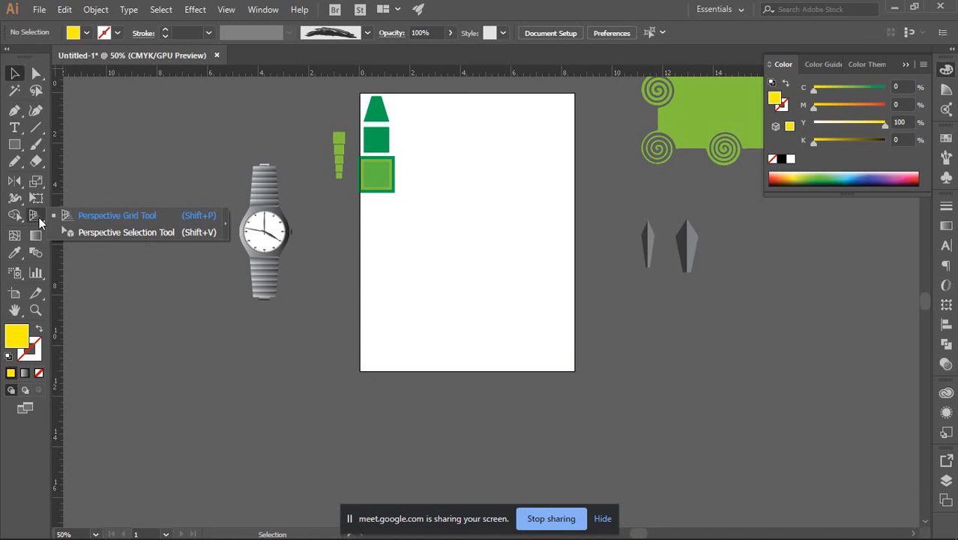
click(70, 217)
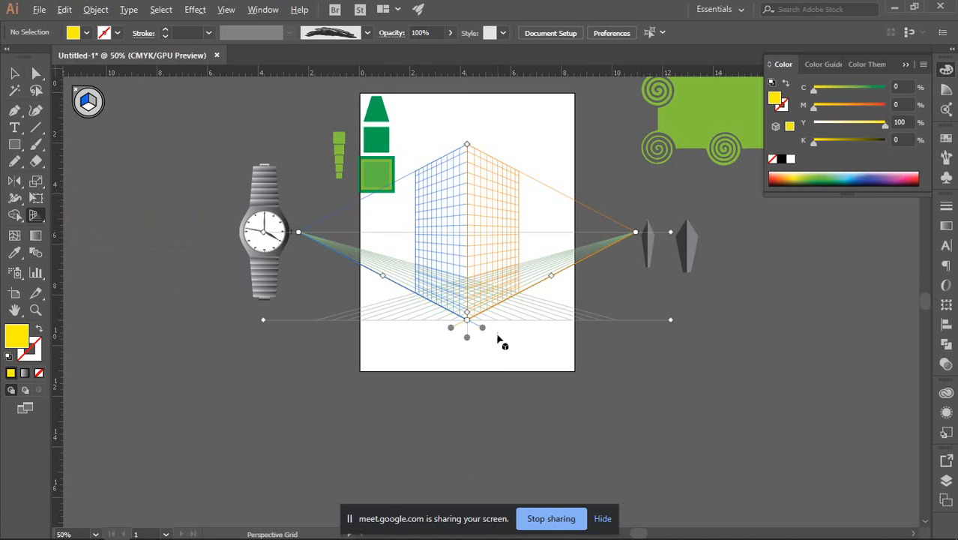
scroll(499, 338, up, 2)
scroll(513, 398, up, 4)
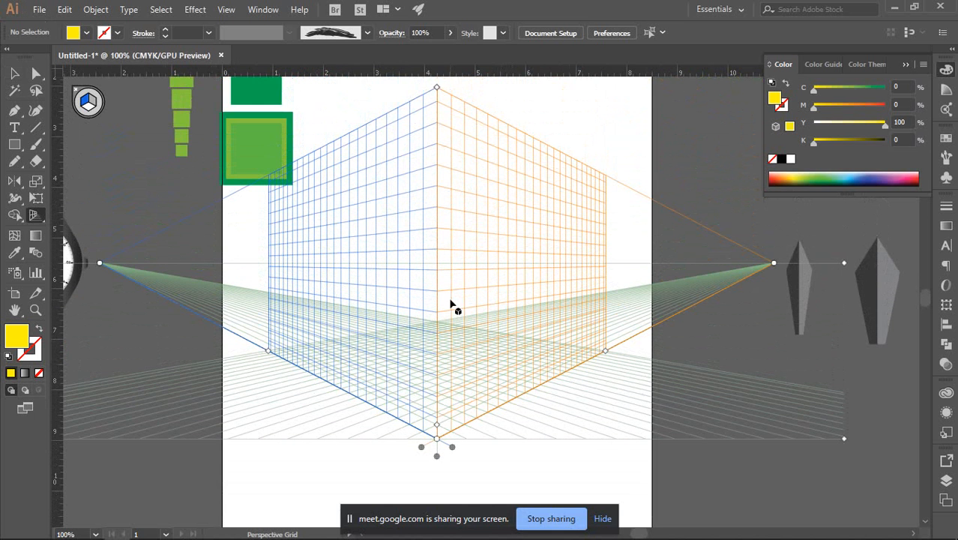
scroll(454, 306, down, 1)
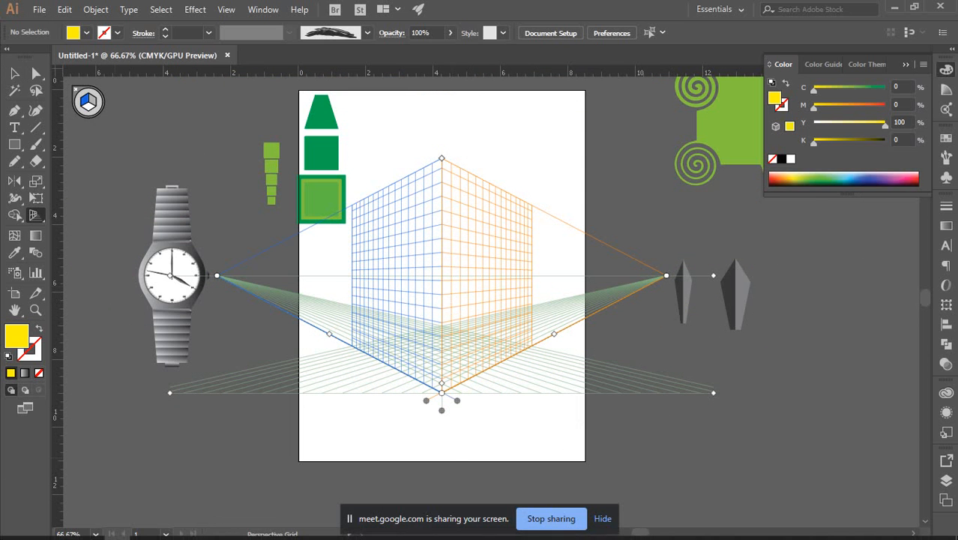
Switch to Chrome and replace the clock vector image search with a search for "isometric building illustration".
mouse_move(65, 530)
click(67, 501)
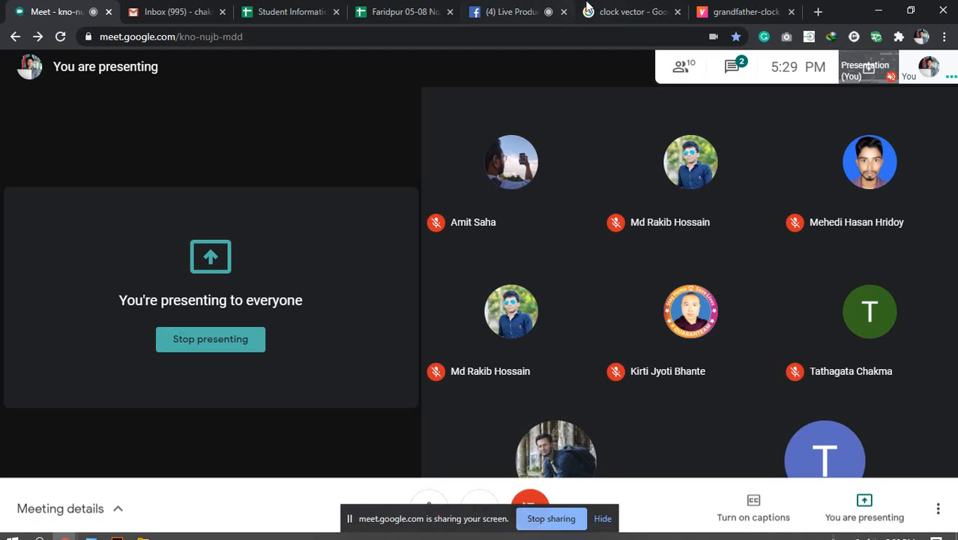
click(634, 12)
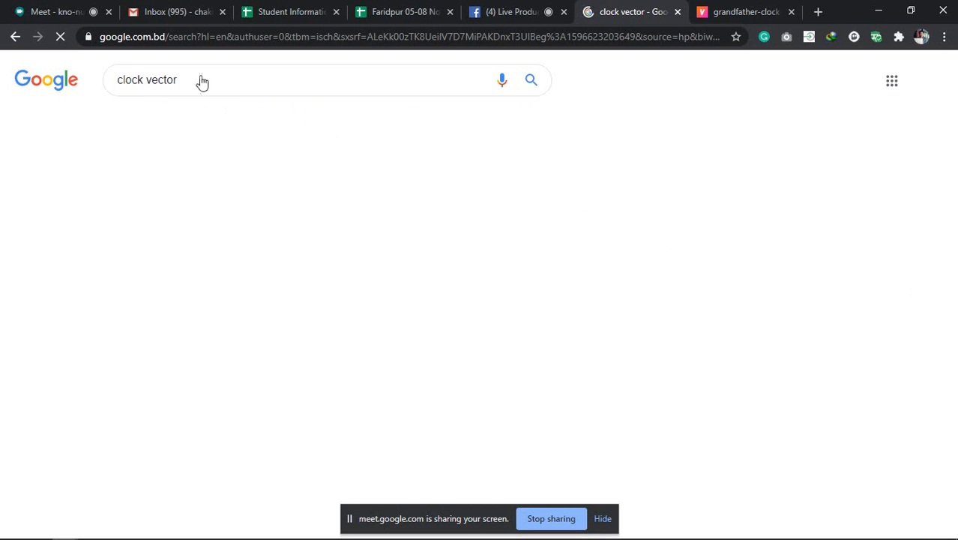
drag(197, 81, 29, 75)
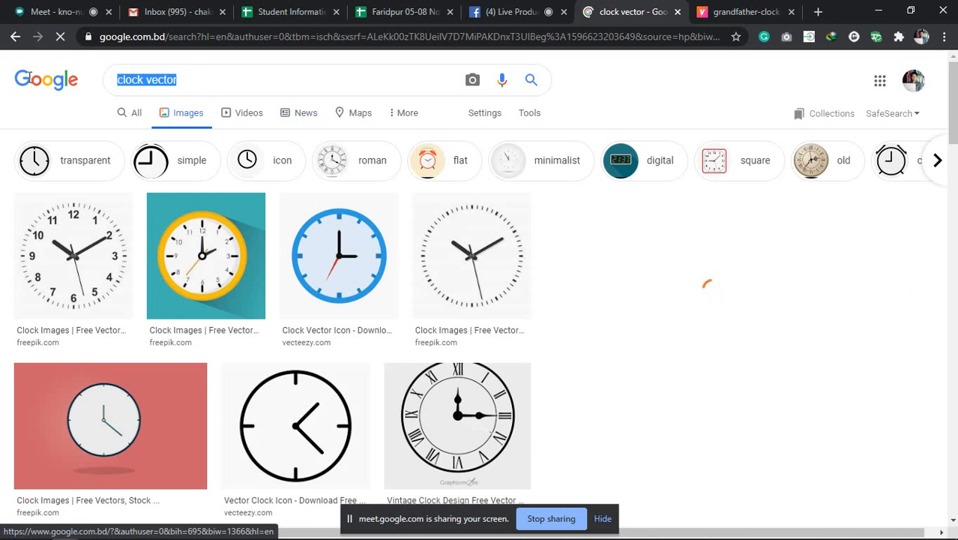
text(isometric)
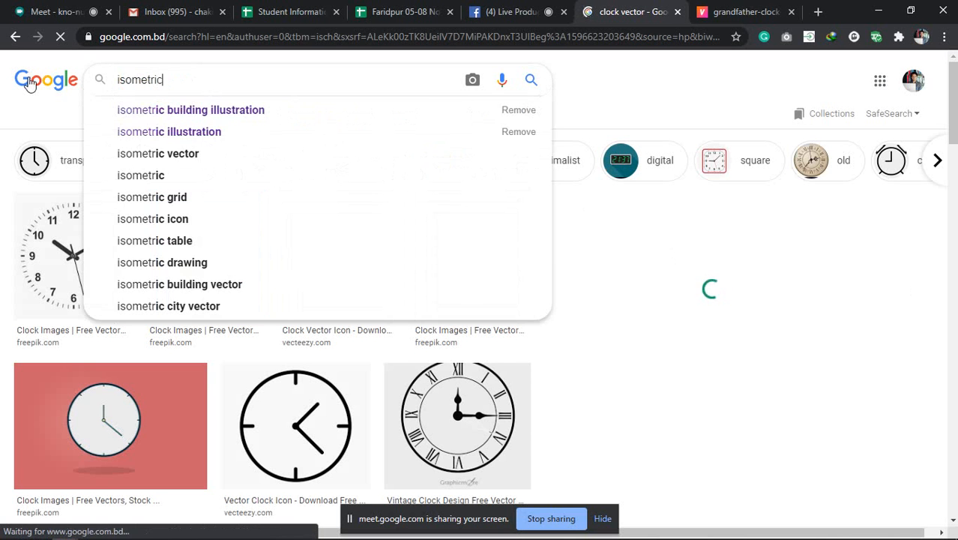
key(ctrl+z)
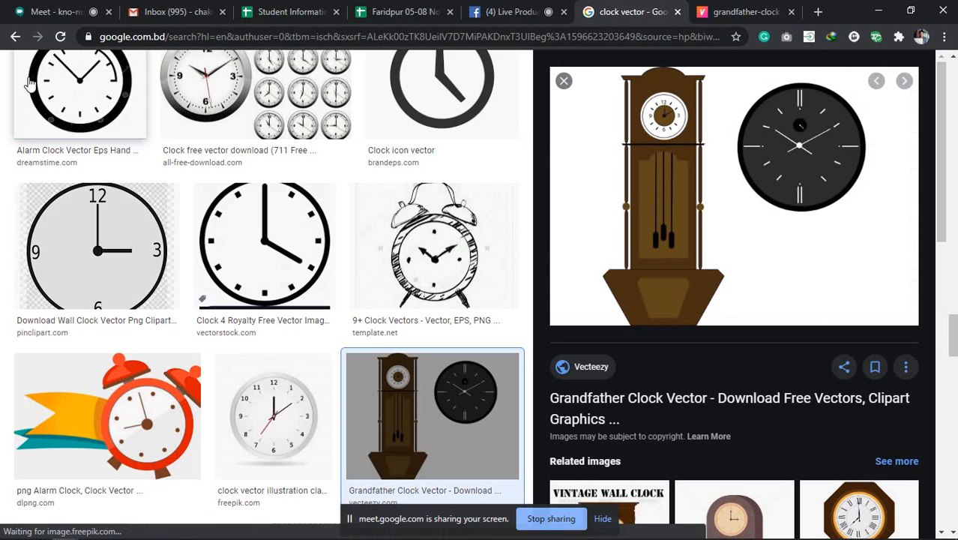
scroll(376, 276, down, 5)
scroll(202, 135, up, 15)
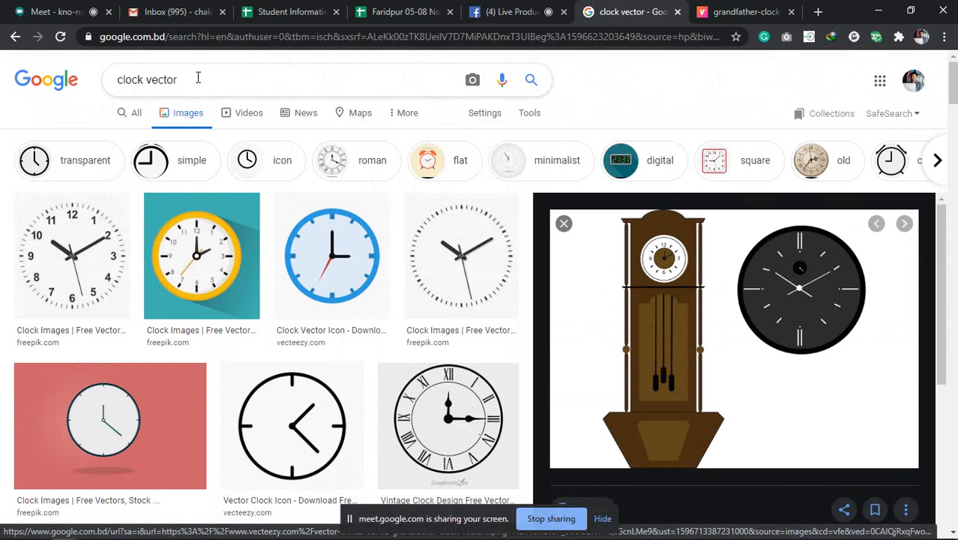
click(198, 78)
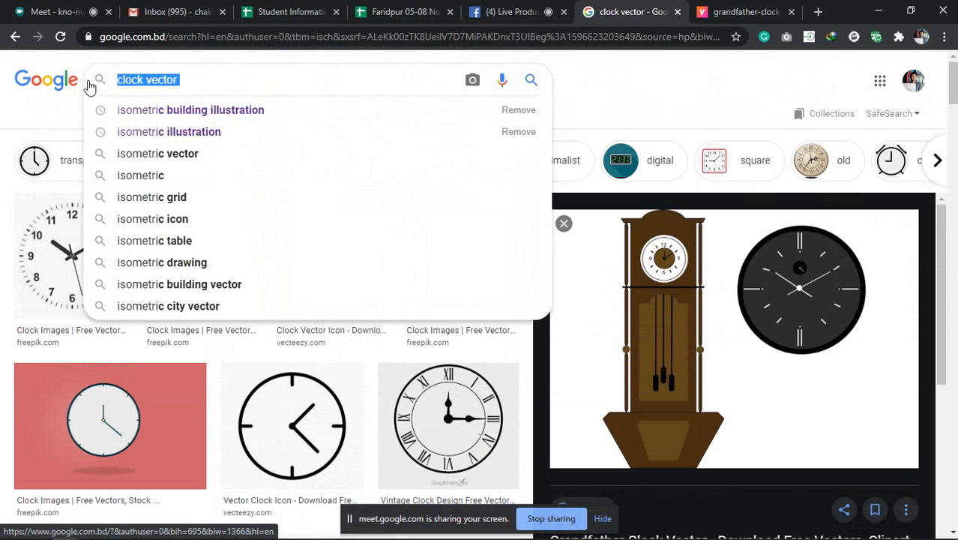
click(263, 111)
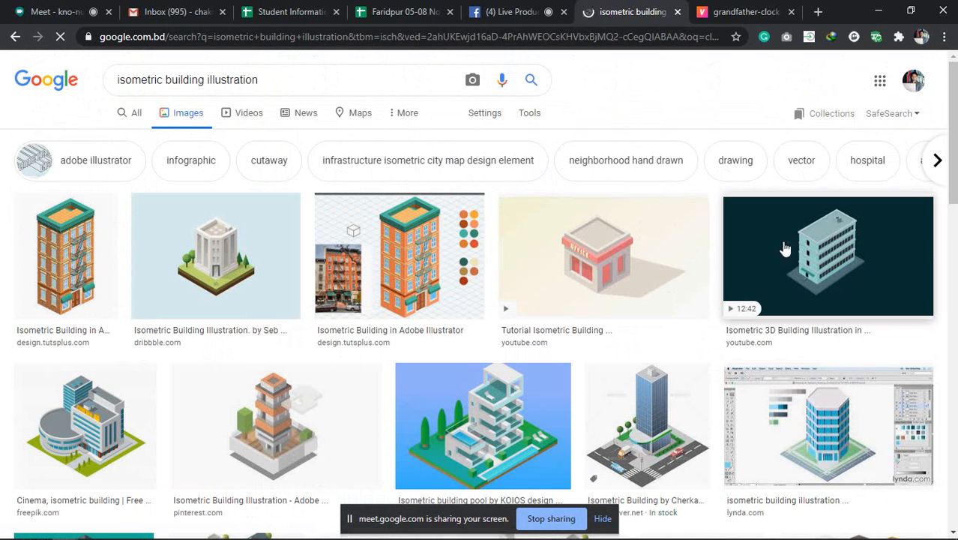
Preview the GraphicRiver isometric glass tower with street and cars, and look over its details and related images.
scroll(552, 381, down, 2)
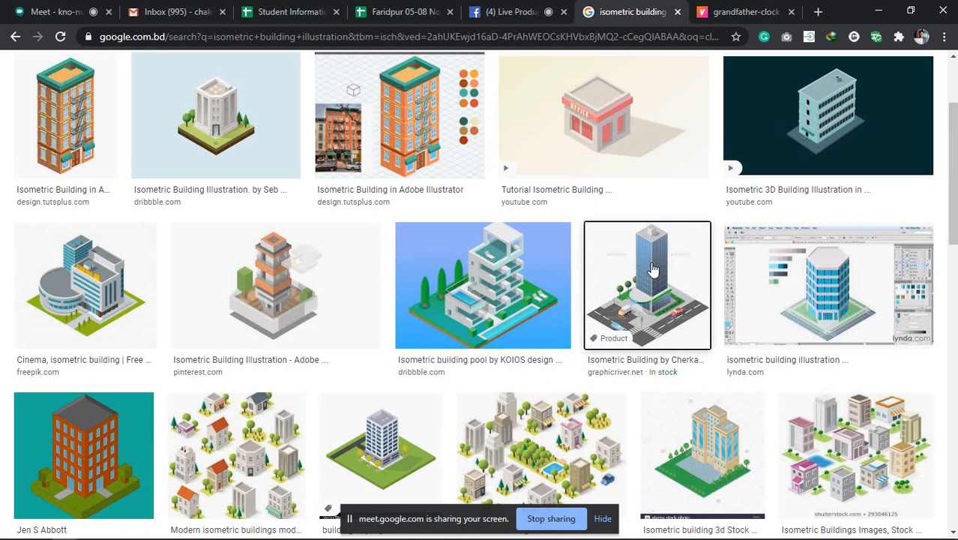
click(708, 279)
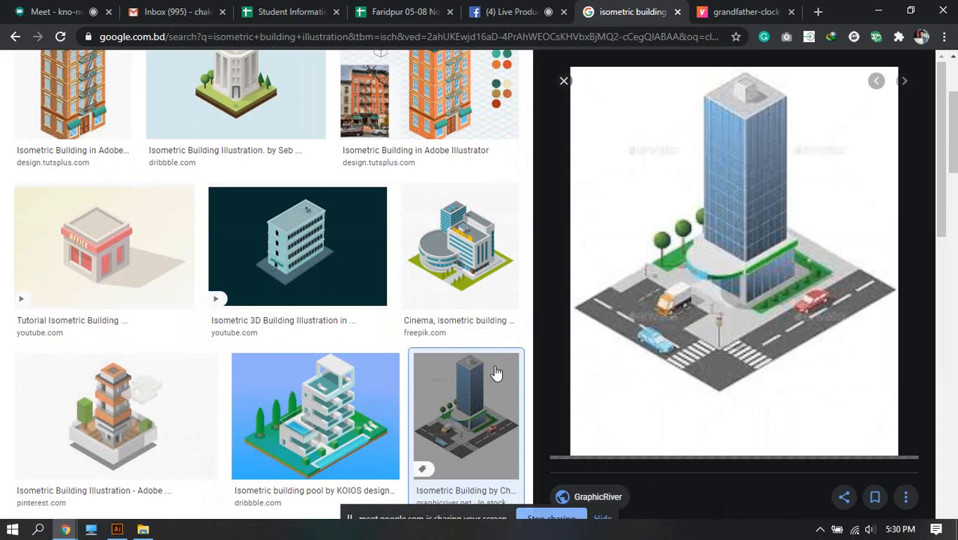
scroll(631, 281, down, 3)
scroll(683, 290, up, 2)
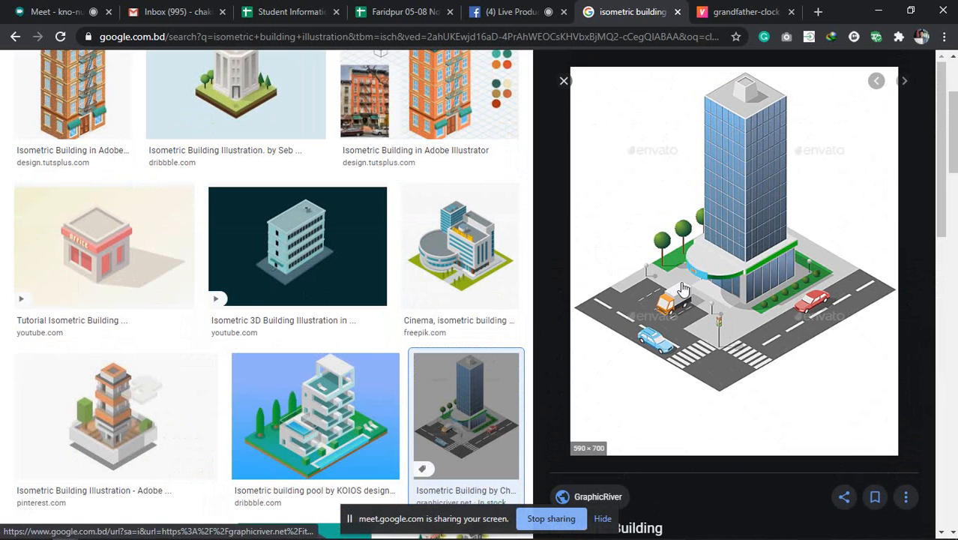
scroll(681, 286, down, 2)
scroll(675, 291, down, 2)
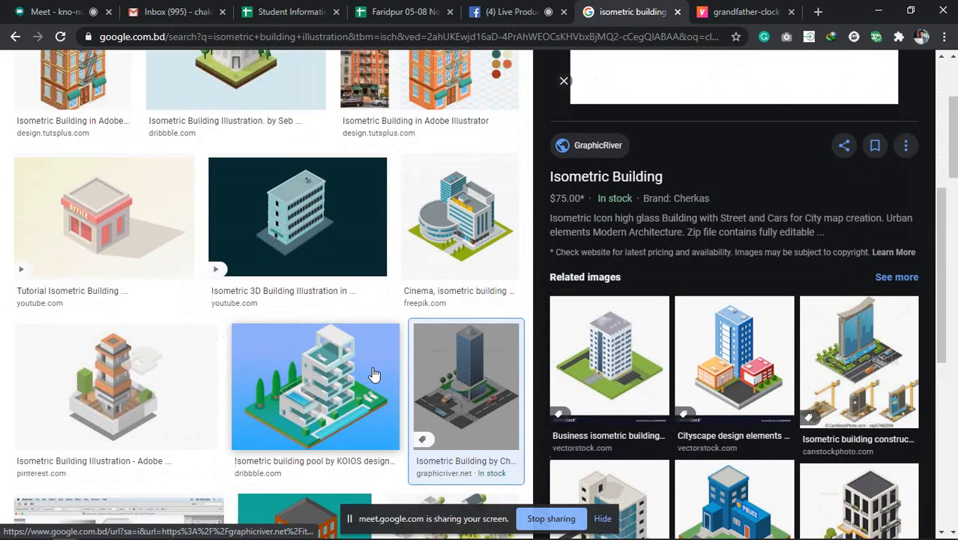
Preview the lynda.com isometric building illustration and the alamy isometric building with green grounds.
scroll(368, 366, down, 4)
click(103, 301)
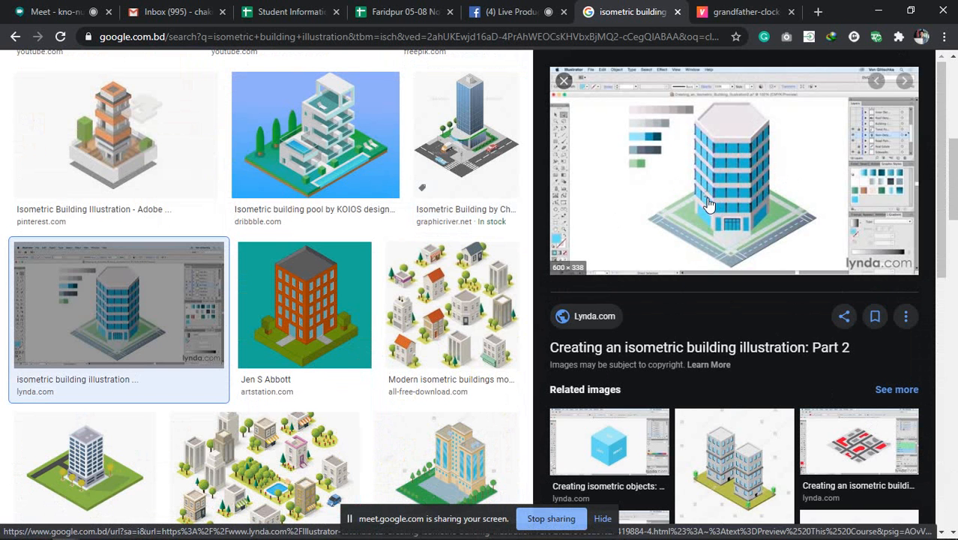
scroll(349, 327, down, 5)
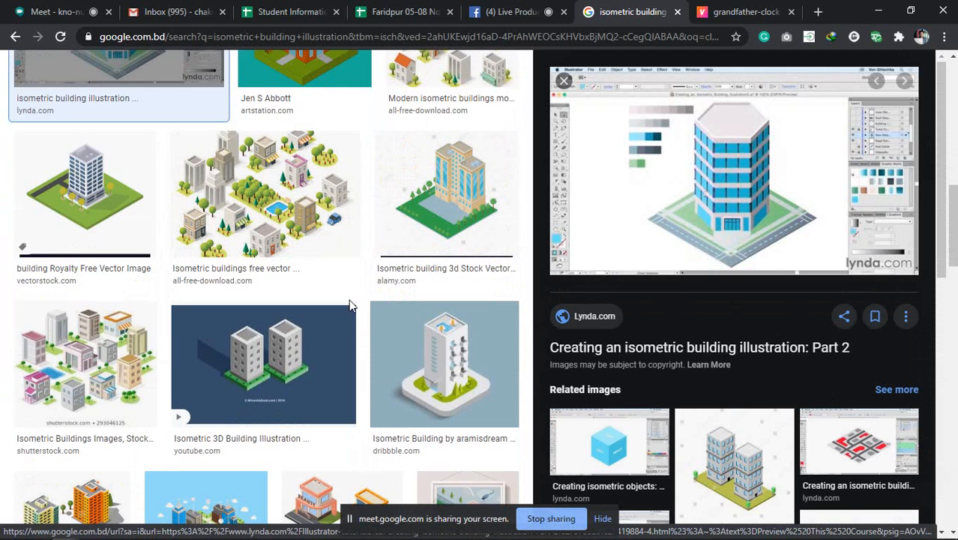
click(447, 118)
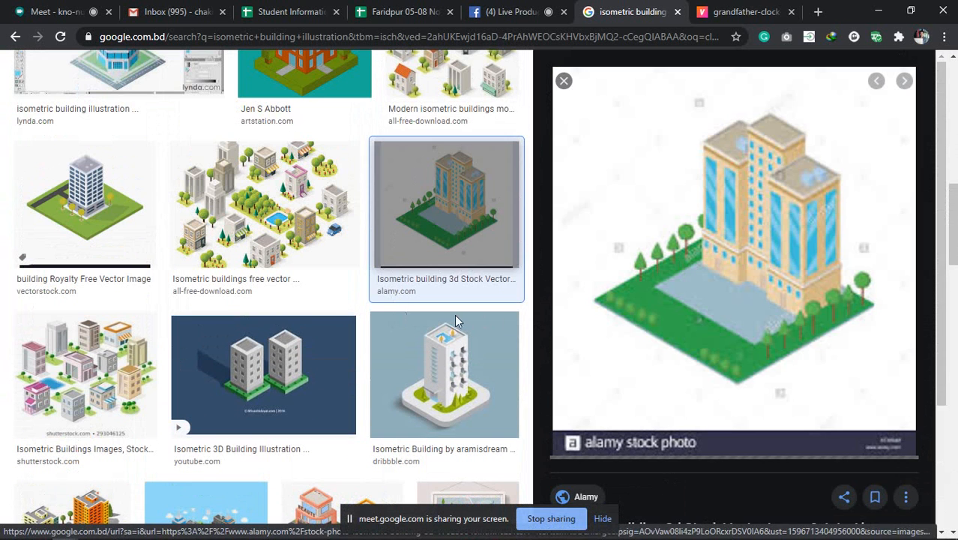
Preview the YouTube isometric 3D building illustration with two grey towers and look over its related images.
click(313, 377)
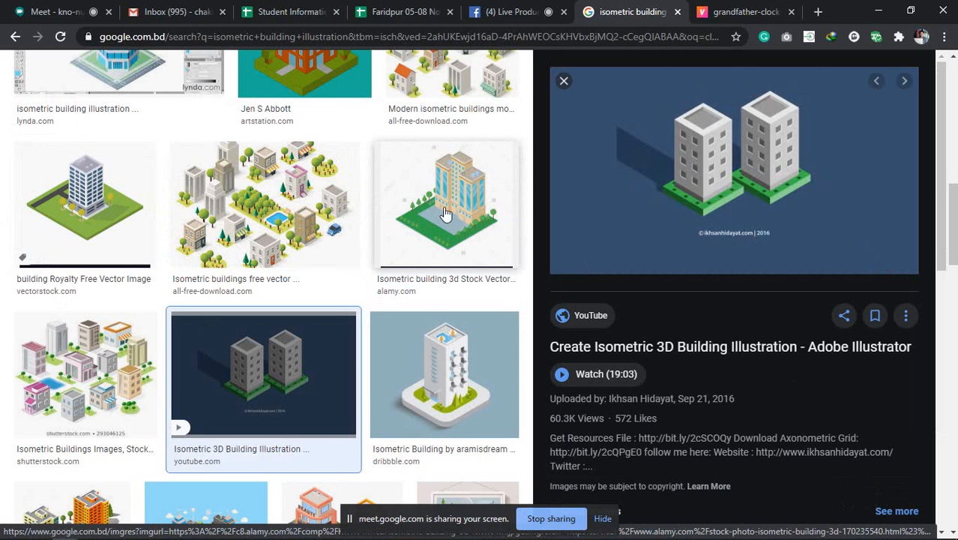
scroll(350, 213, up, 2)
scroll(353, 214, down, 4)
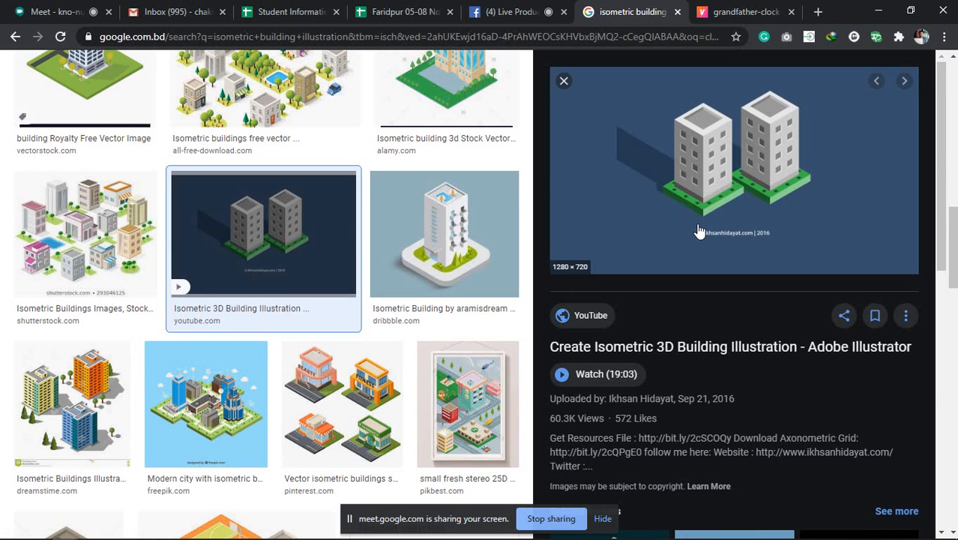
scroll(698, 231, down, 5)
scroll(753, 330, down, 3)
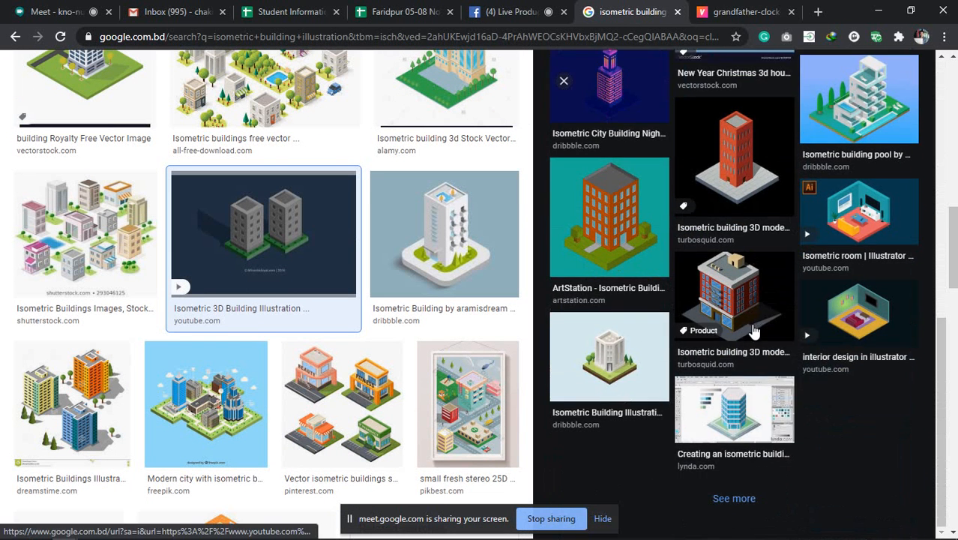
Remove "building" from the image search query and search for "isometric illustration".
scroll(383, 246, up, 10)
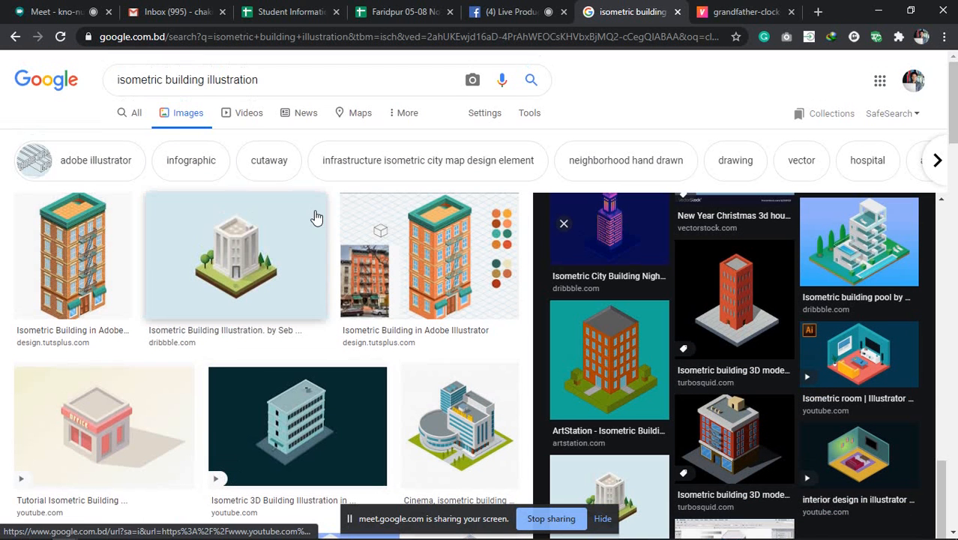
drag(289, 80, 203, 81)
click(355, 78)
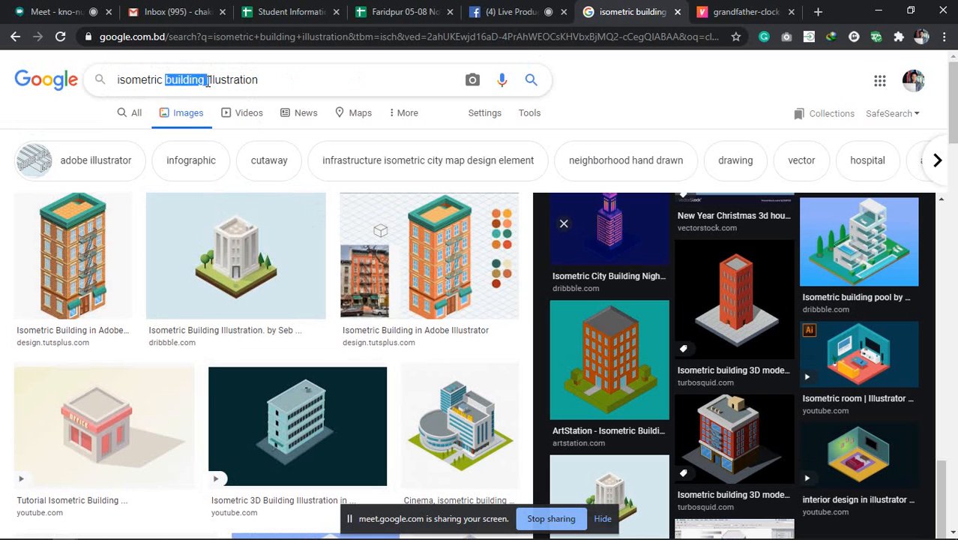
key(BackSpace)
key(Return)
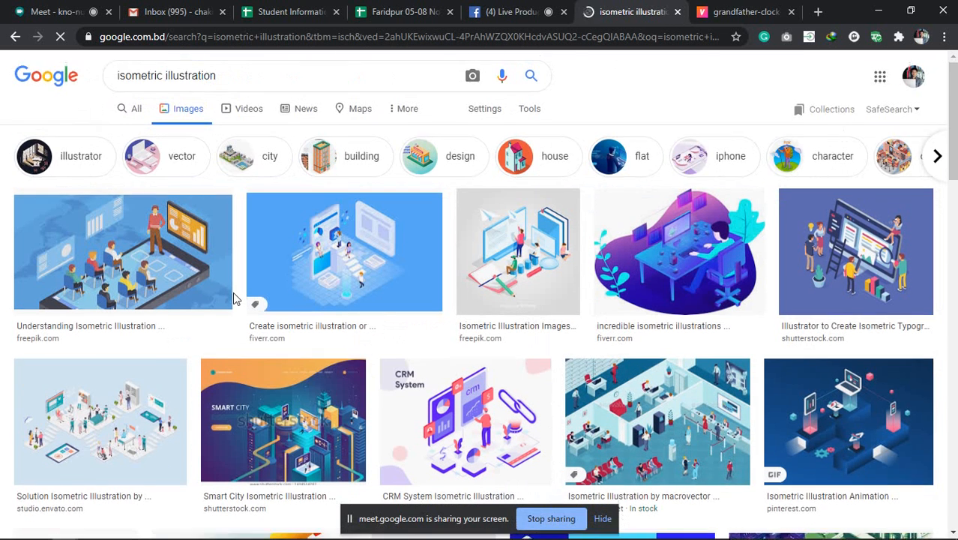
Browse the isometric illustration results and preview the Fiverr web page scene and the Shutterstock isometric typography image.
scroll(450, 360, down, 2)
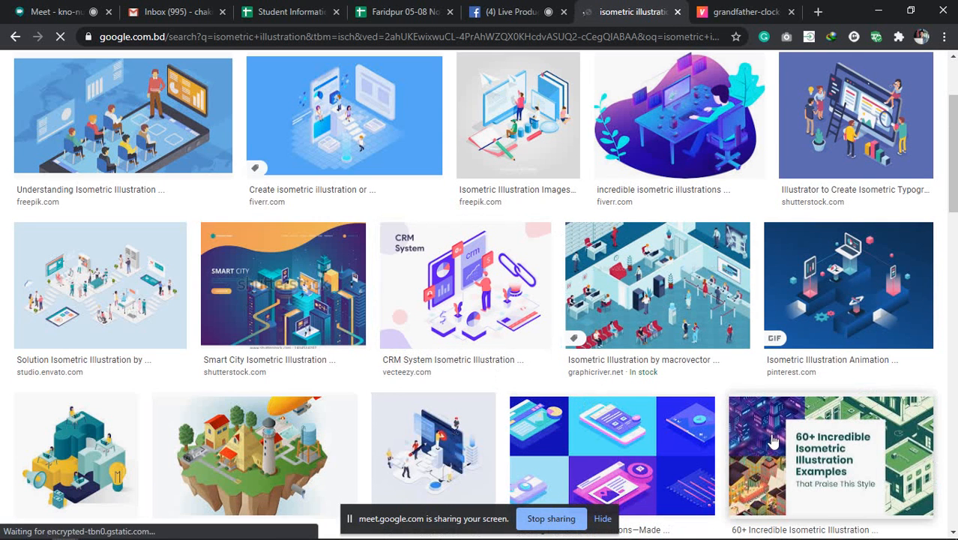
scroll(403, 356, up, 1)
scroll(403, 356, up, 2)
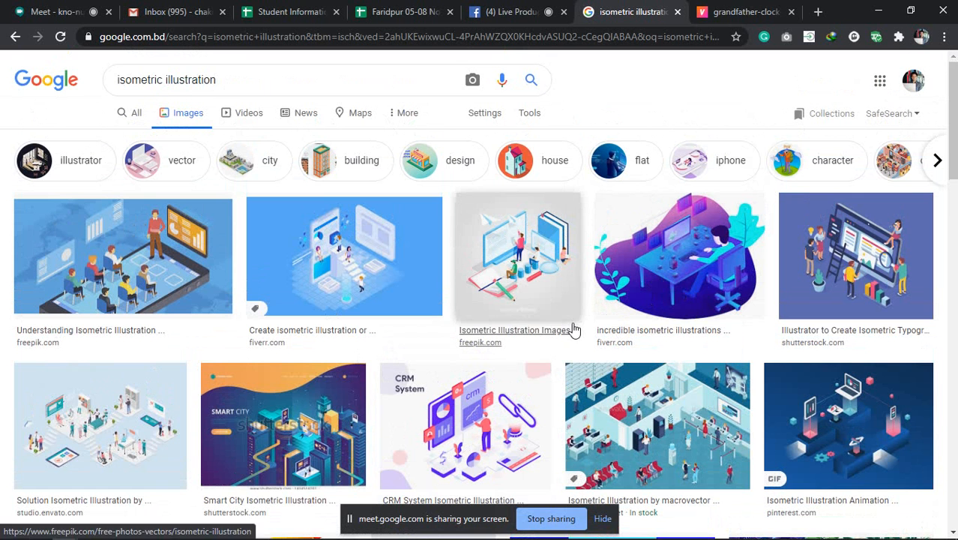
click(349, 255)
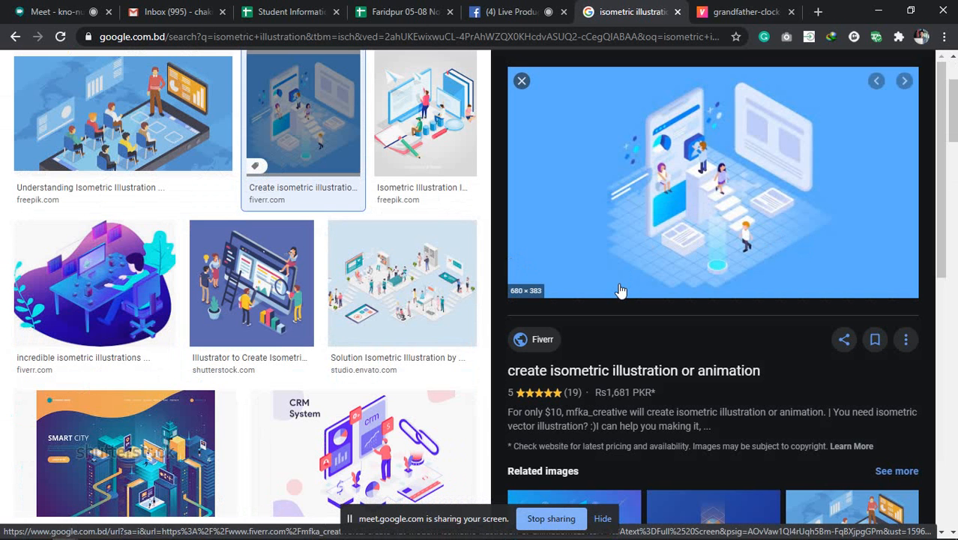
click(251, 283)
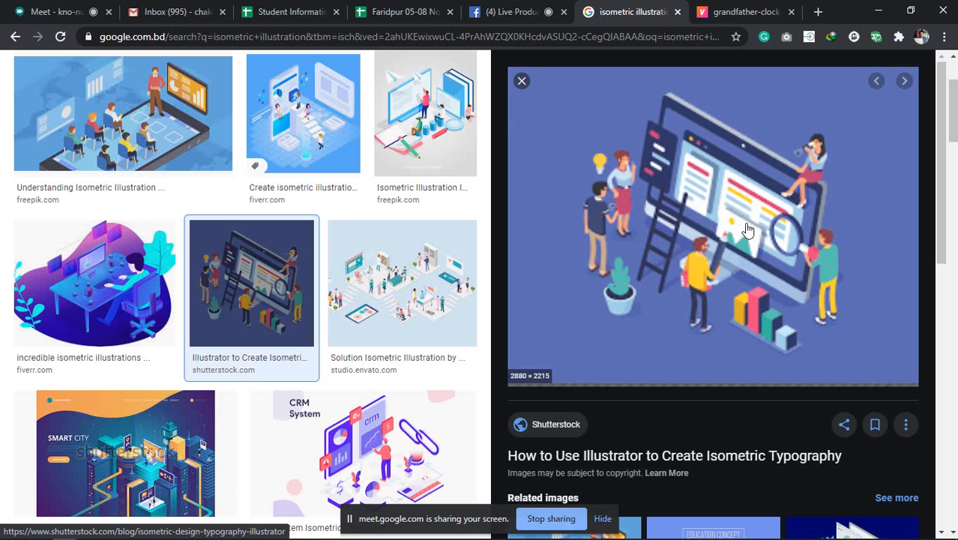
scroll(748, 225, down, 4)
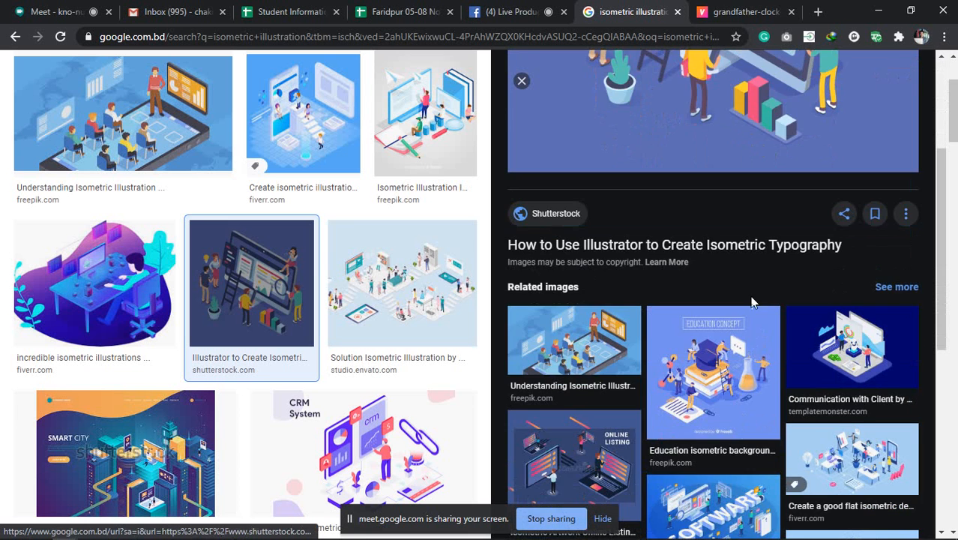
scroll(750, 296, up, 4)
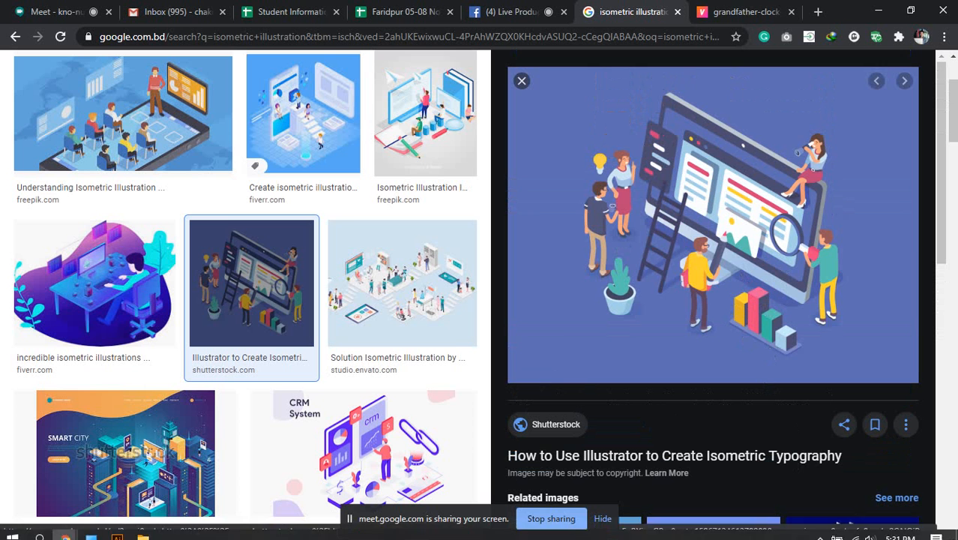
Preview the Envato Studio isometric medical scene and look over its related images.
click(422, 247)
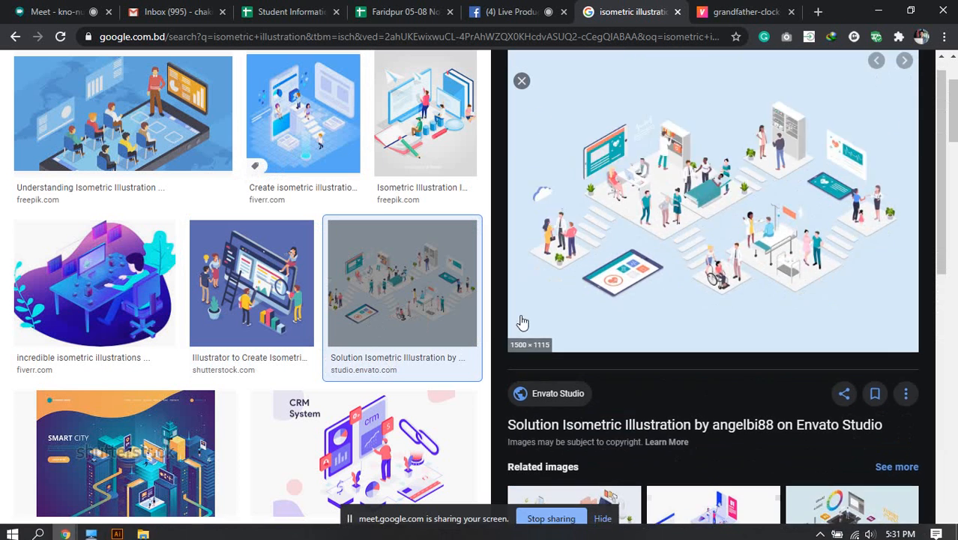
scroll(570, 318, down, 2)
scroll(621, 315, up, 2)
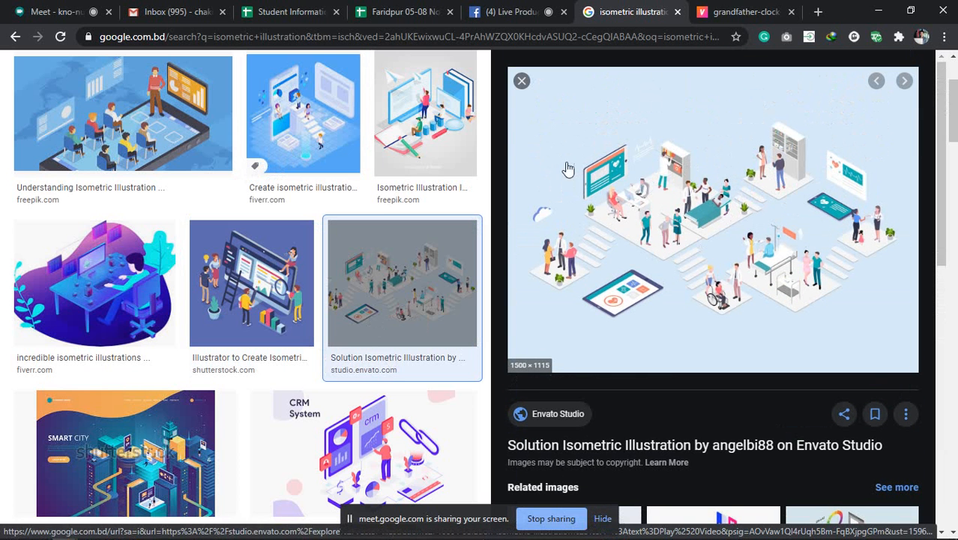
scroll(657, 285, down, 2)
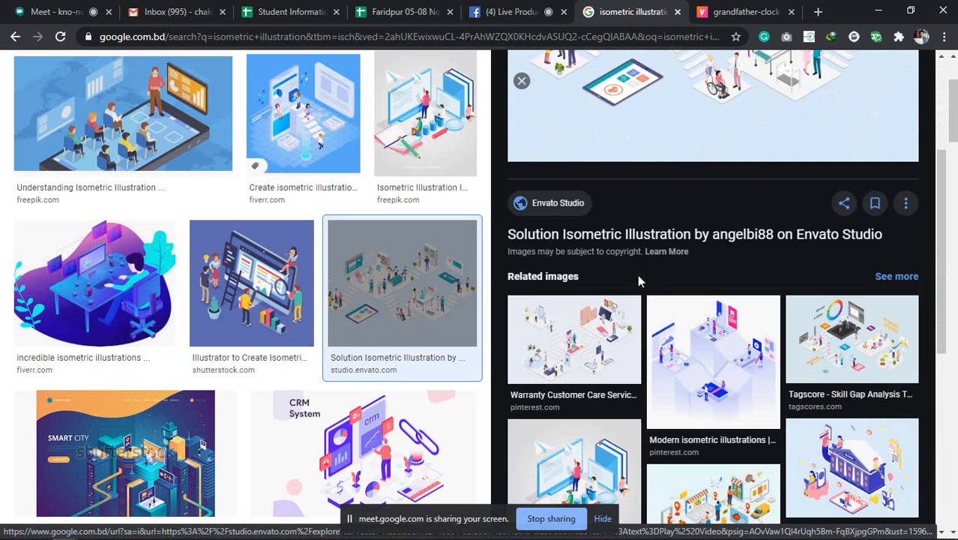
scroll(637, 277, down, 4)
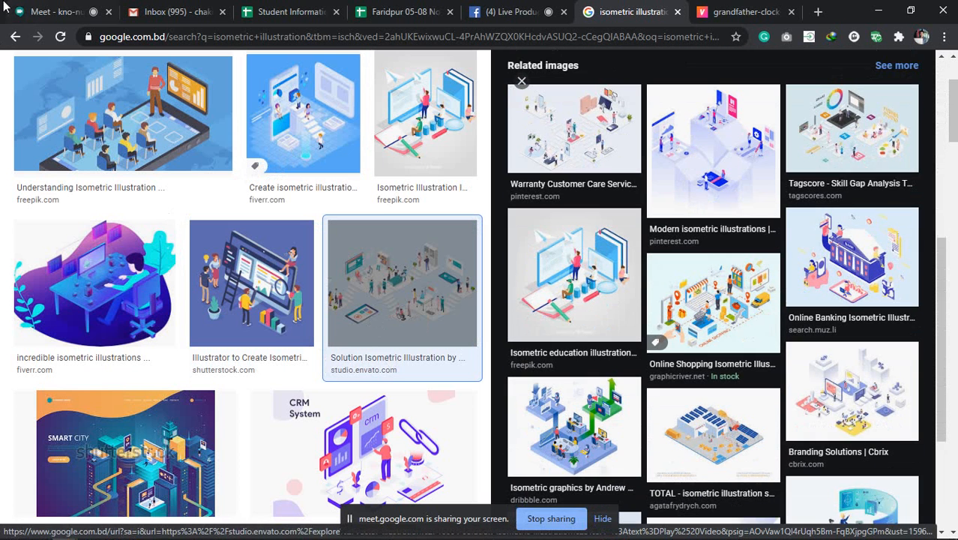
Preview the related Freepik isometric education illustration and examine its screens, books and figures.
click(588, 291)
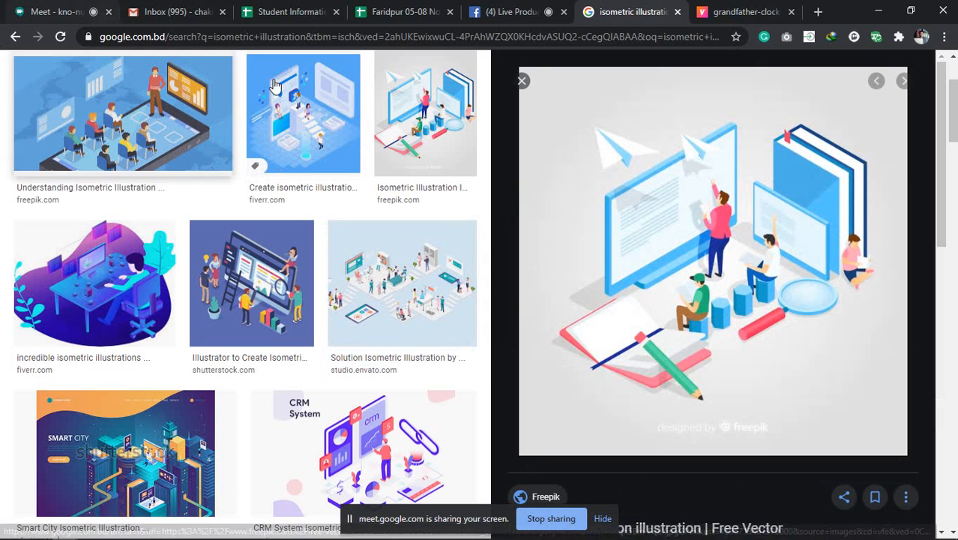
scroll(544, 241, down, 4)
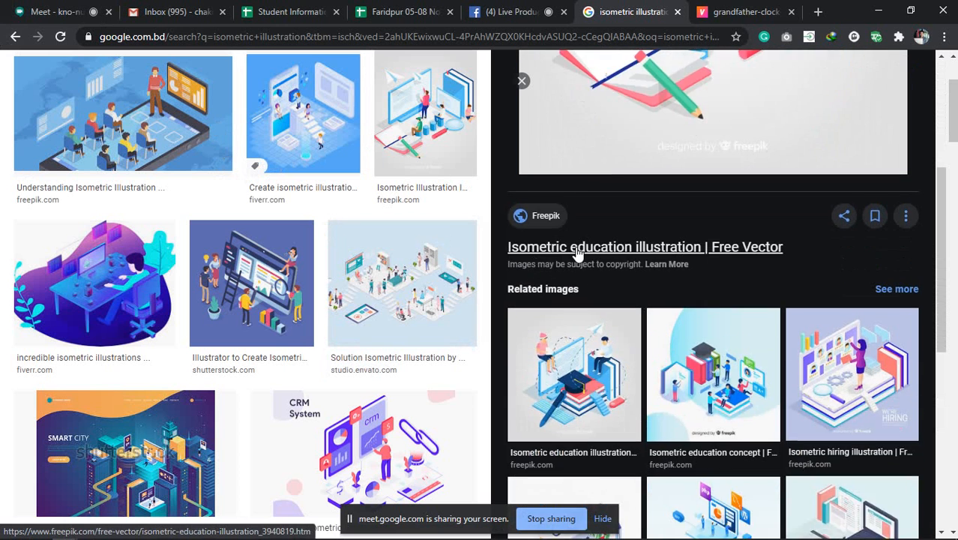
scroll(632, 246, up, 3)
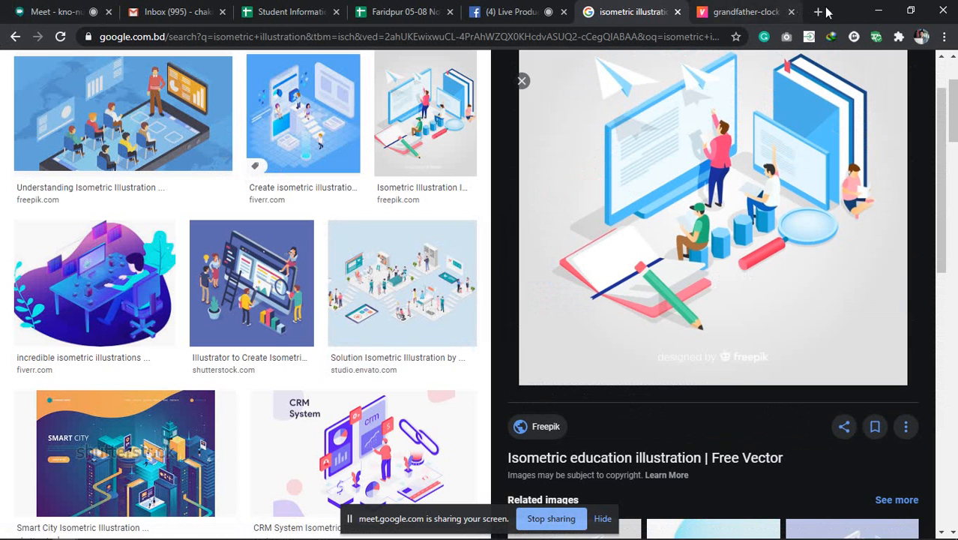
scroll(762, 193, up, 1)
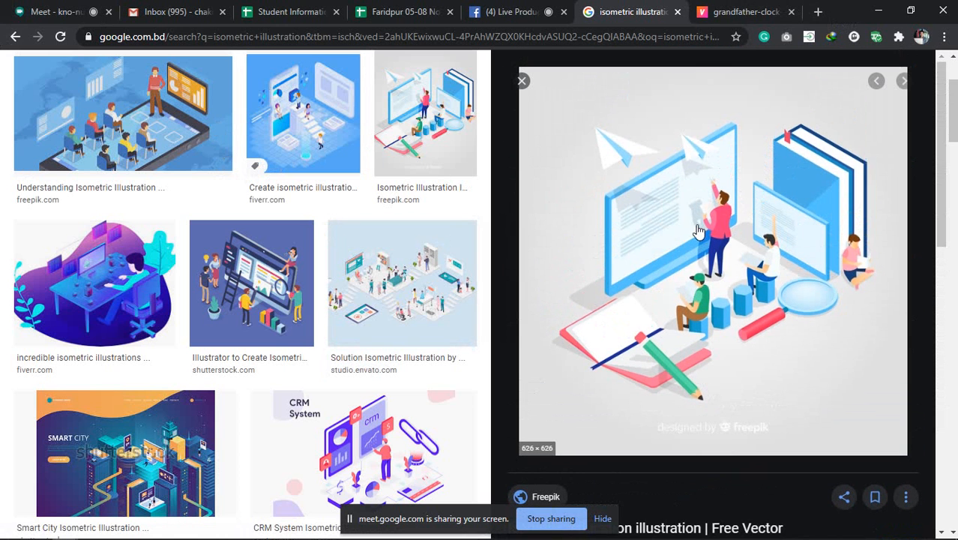
scroll(685, 213, up, 2)
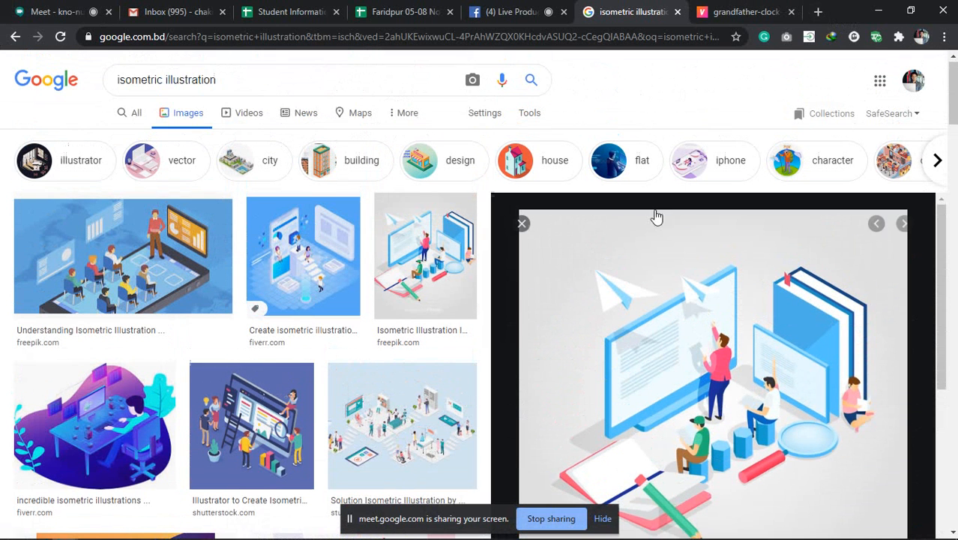
click(135, 92)
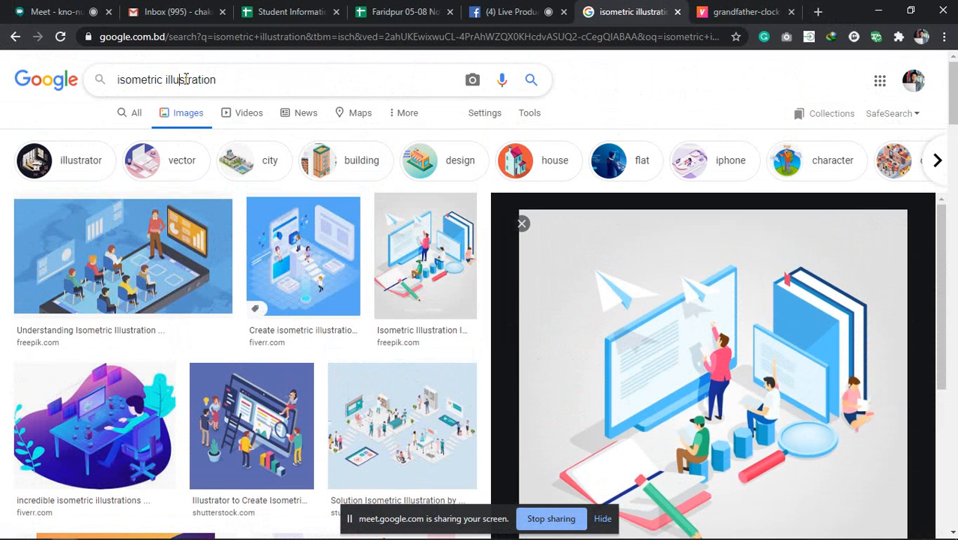
scroll(704, 232, down, 2)
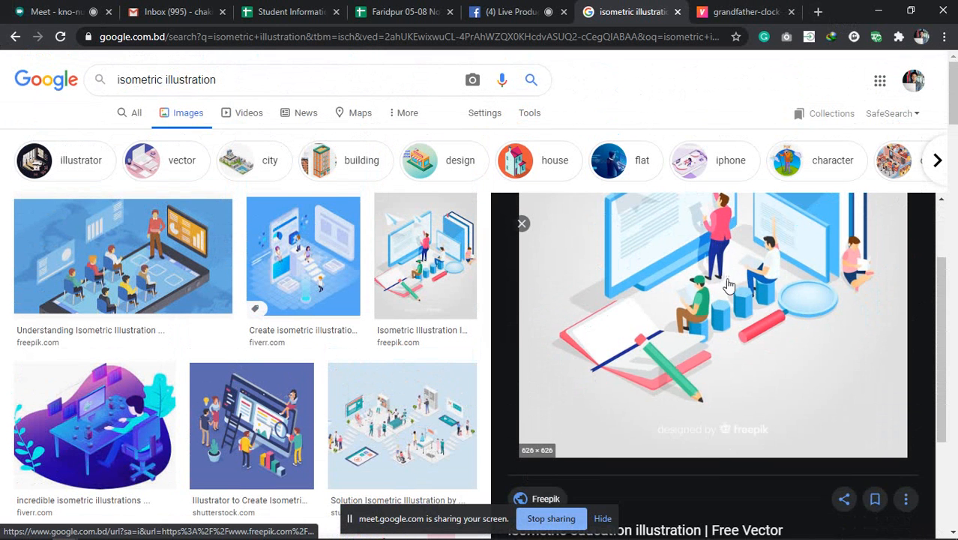
scroll(727, 287, up, 2)
scroll(722, 287, down, 2)
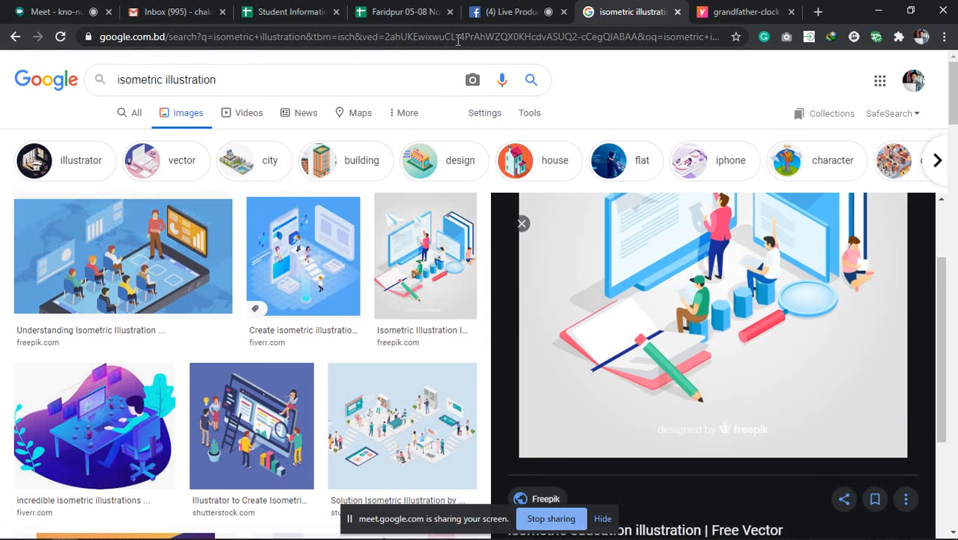
click(738, 6)
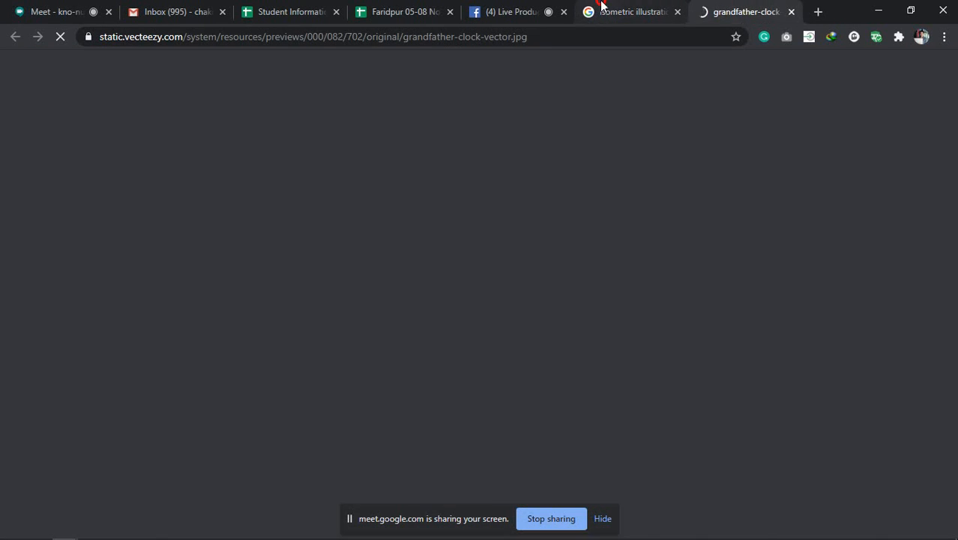
click(601, 7)
click(732, 9)
click(642, 7)
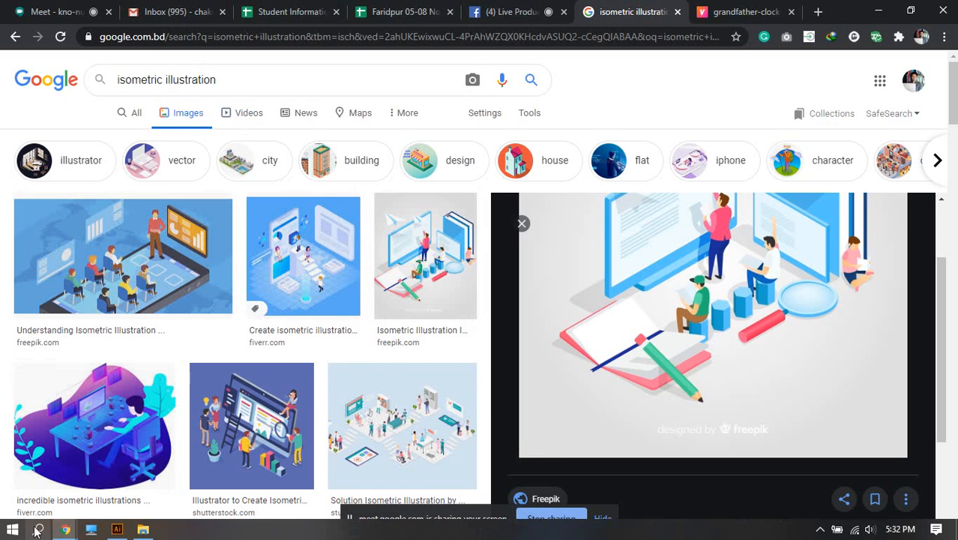
Switch to Illustrator, examine the two-point perspective grid up close, and activate the Selection tool.
click(117, 530)
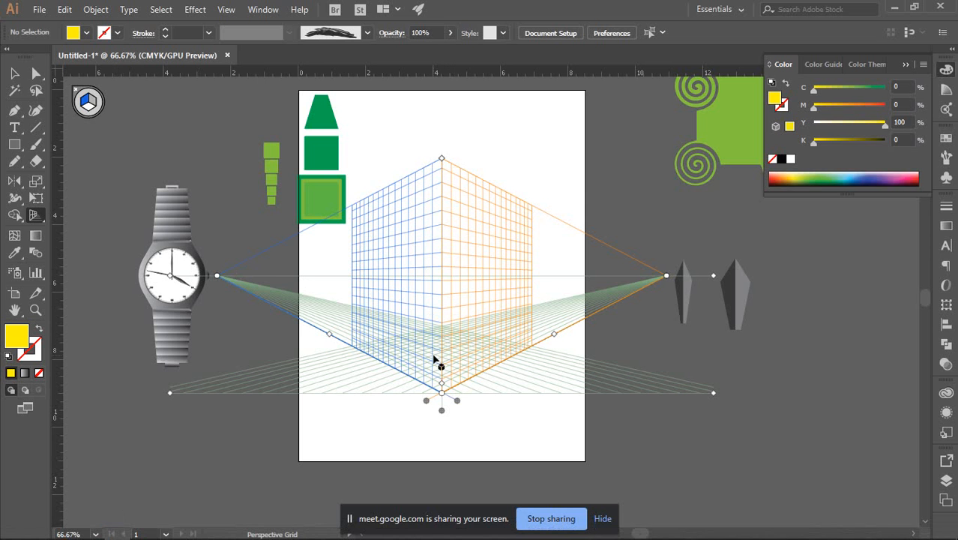
scroll(445, 353, down, 1)
scroll(520, 267, up, 2)
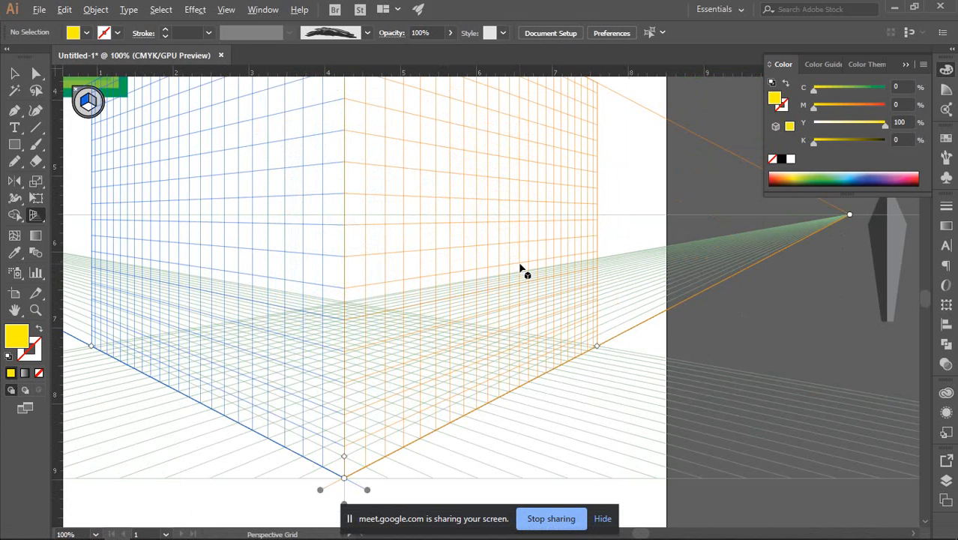
scroll(520, 266, down, 1)
scroll(514, 256, down, 1)
drag(472, 236, 528, 249)
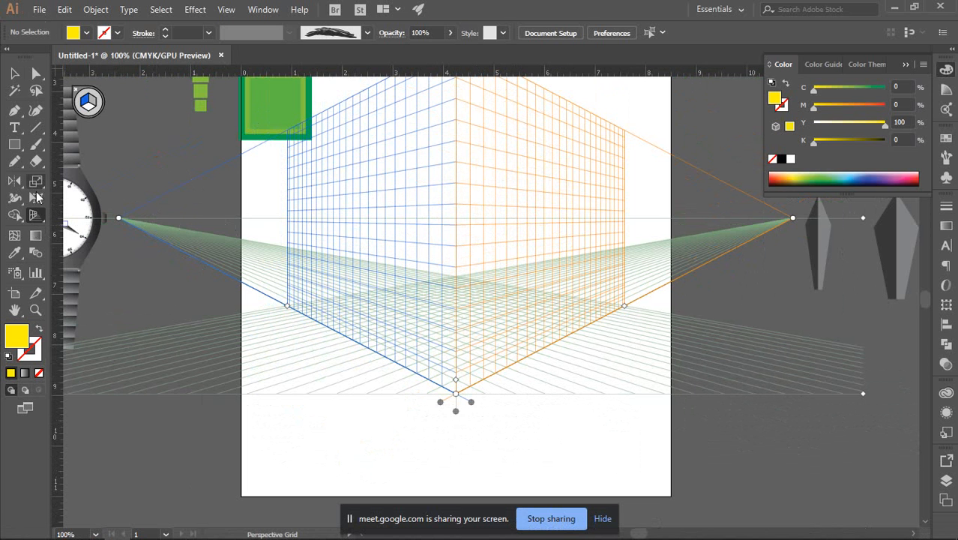
click(14, 72)
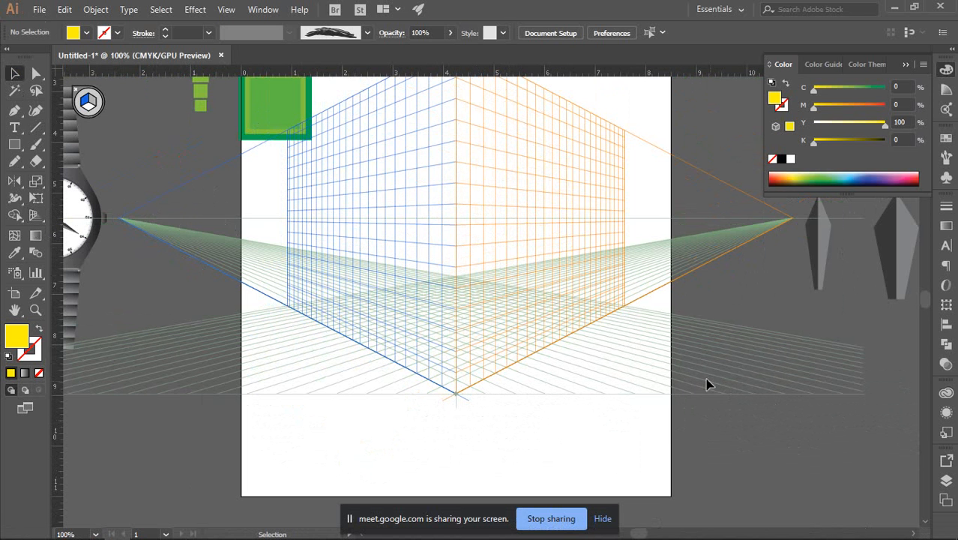
scroll(606, 311, down, 4)
scroll(394, 192, up, 3)
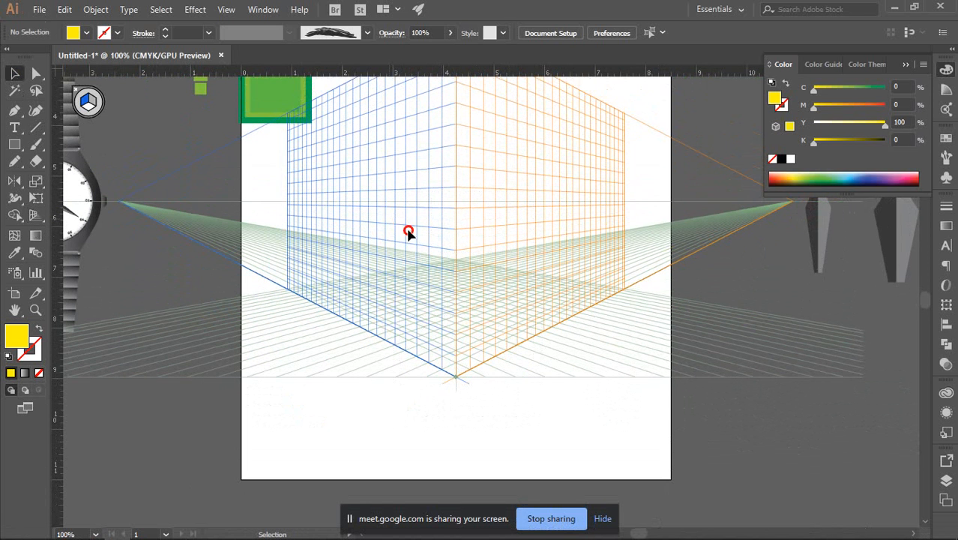
Hide the perspective grid through its plane switching widget and show it again with the Perspective Grid tool.
click(35, 216)
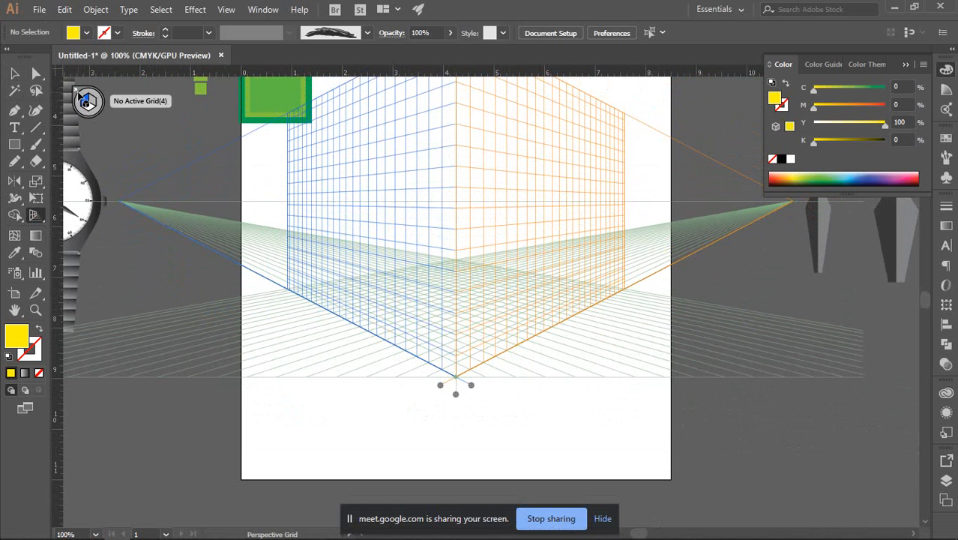
key(space)
drag(106, 118, 46, 119)
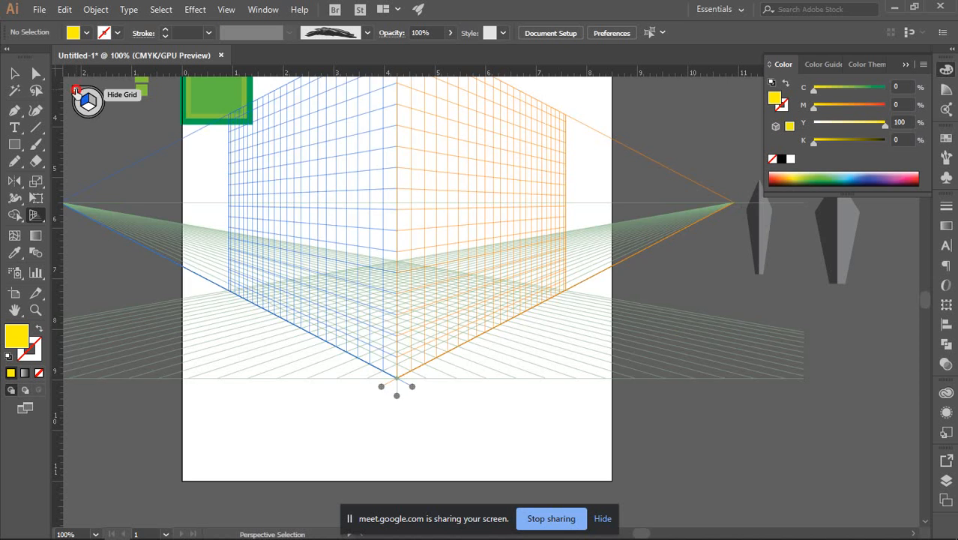
click(76, 91)
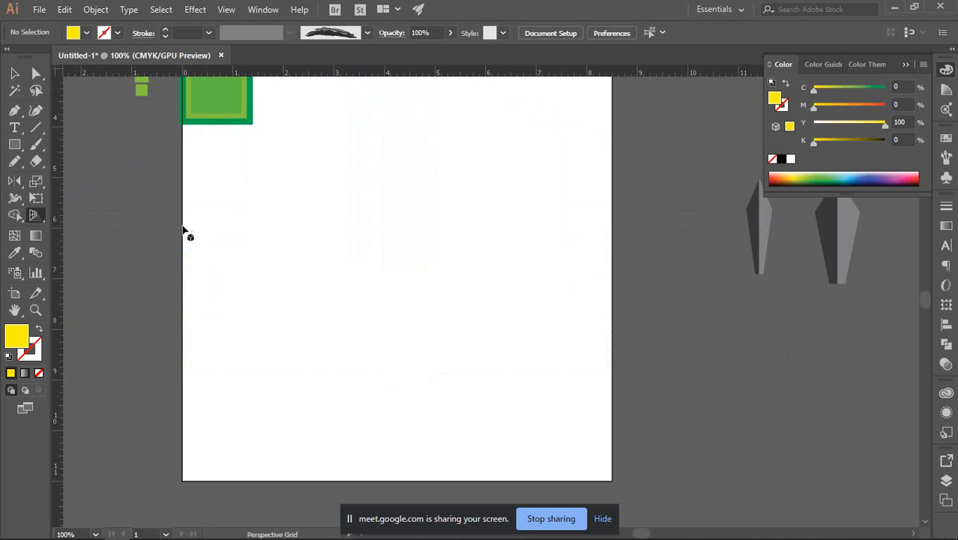
click(15, 73)
click(34, 215)
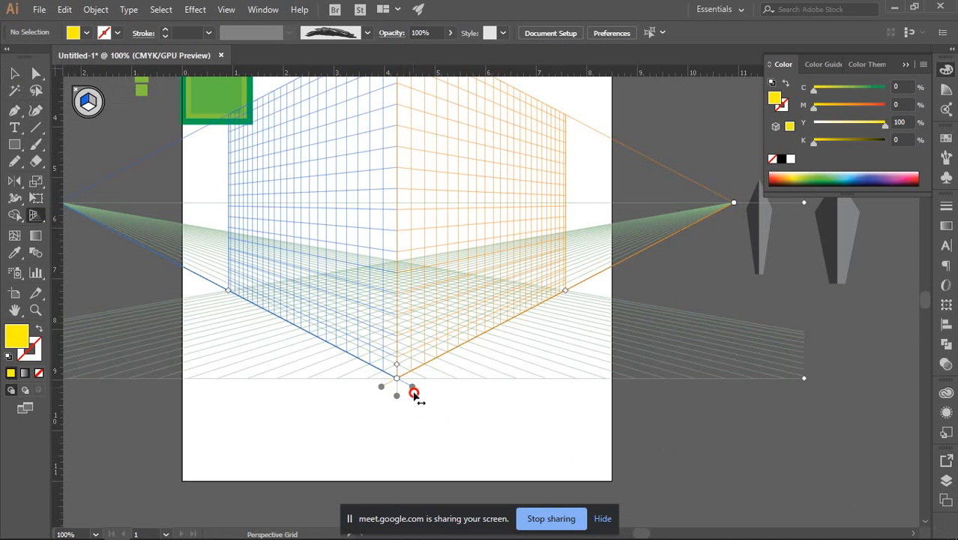
Lower the perspective grid's ground plane toward the artboard's bottom edge and slightly reduce the height of the vertical grid.
drag(398, 397, 396, 455)
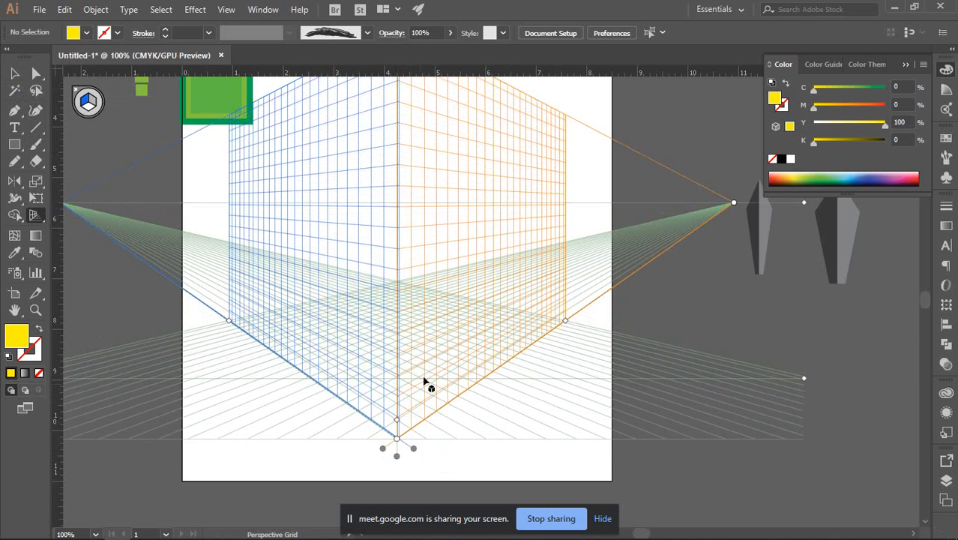
scroll(432, 359, down, 2)
scroll(432, 354, up, 4)
scroll(433, 358, up, 3)
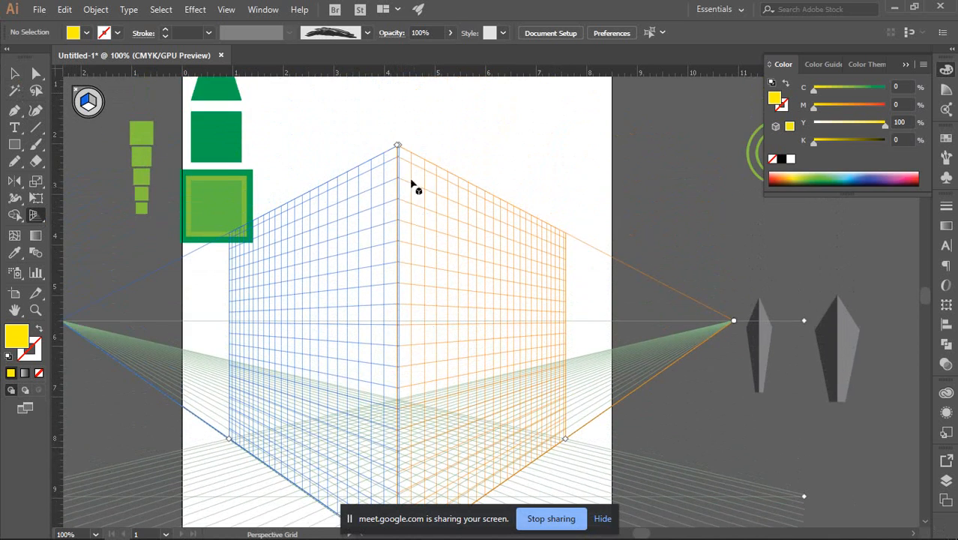
mouse_move(398, 147)
mouse_down()
mouse_move(399, 122)
mouse_move(401, 158)
mouse_move(371, 153)
mouse_move(398, 154)
mouse_up()
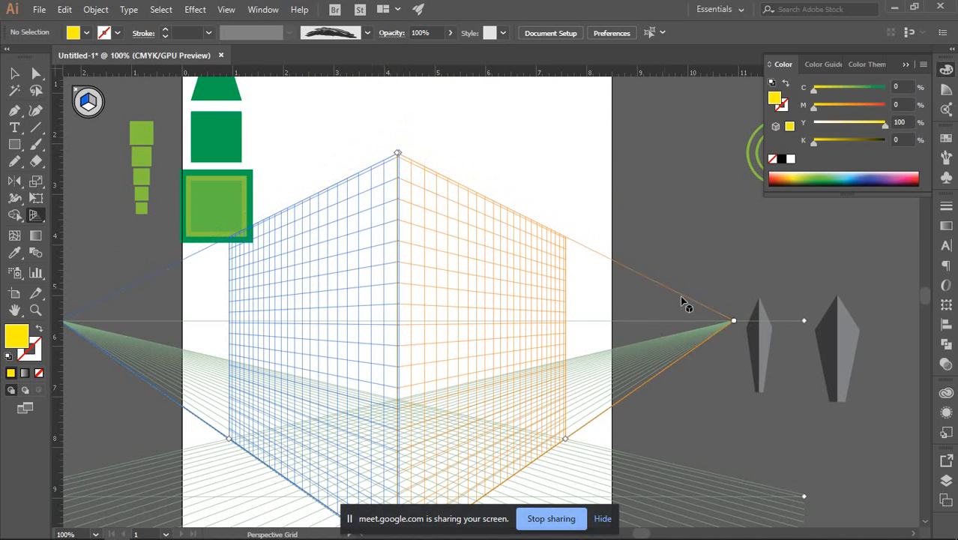
Move the grid's right vanishing point inward to the right edge of the artboard, narrowing the right plane.
scroll(713, 300, down, 1)
drag(734, 289, 613, 287)
key(space)
drag(246, 304, 369, 299)
mouse_move(184, 282)
mouse_down()
mouse_move(304, 283)
mouse_move(159, 285)
mouse_move(186, 284)
mouse_up()
scroll(477, 336, down, 2)
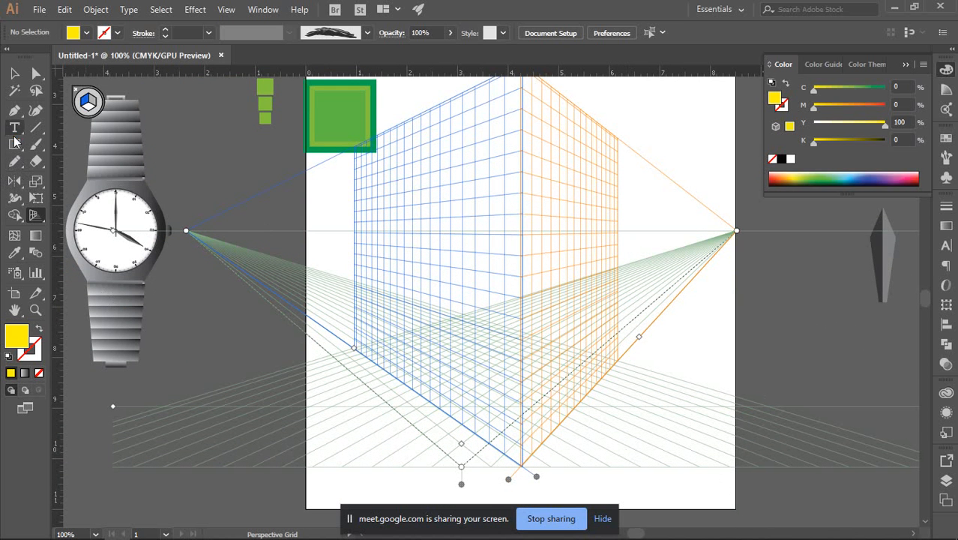
Draw a yellow rectangle on the left grid plane, ending at the grid's lower center corner.
drag(15, 143, 63, 148)
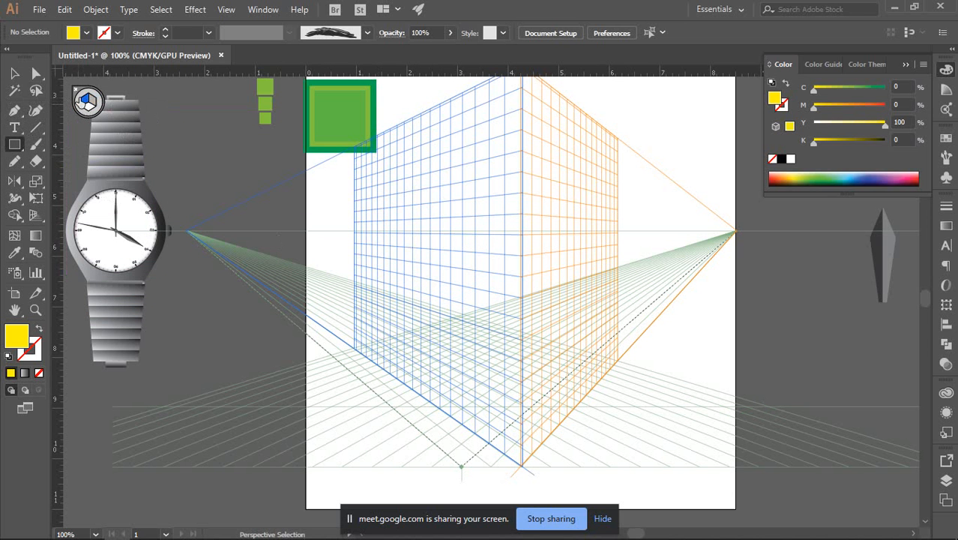
click(87, 103)
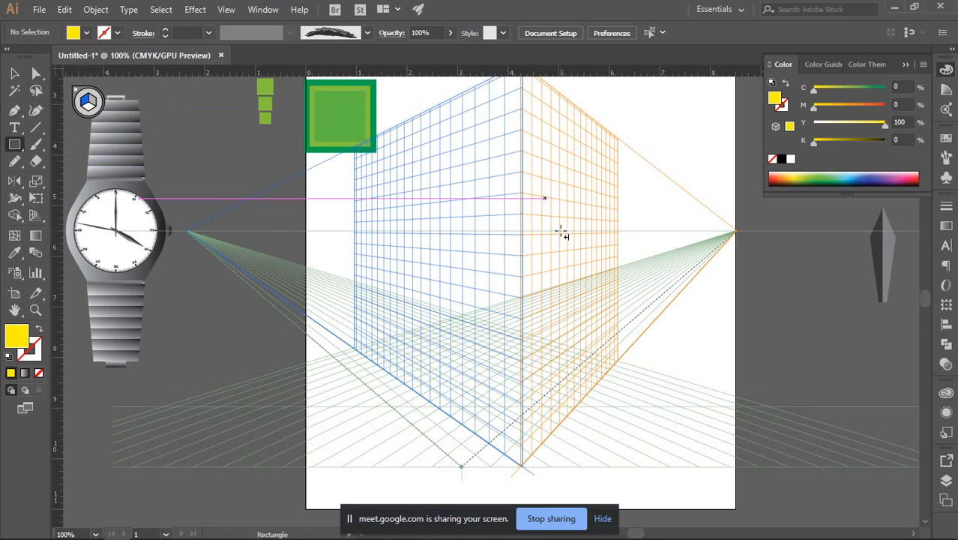
mouse_move(543, 244)
mouse_down()
mouse_move(597, 299)
mouse_move(615, 354)
mouse_up()
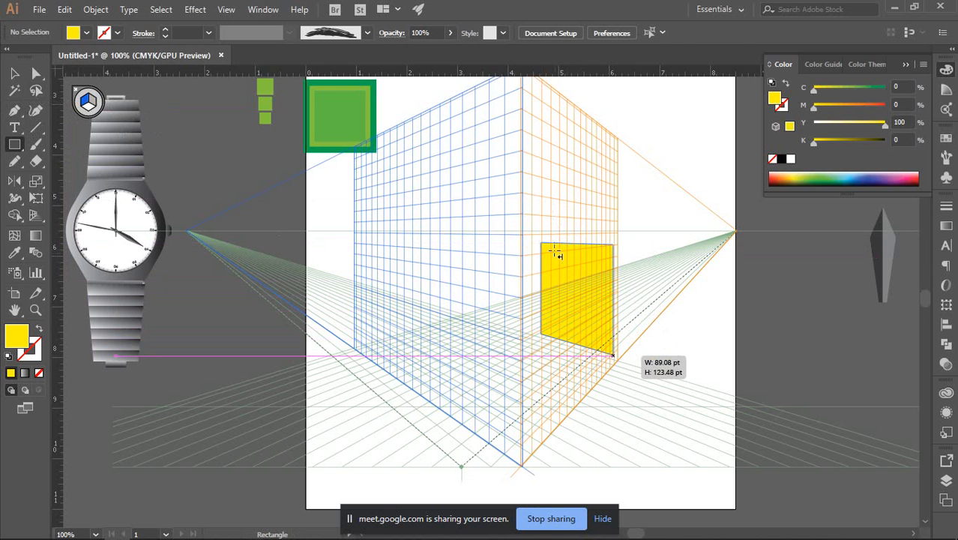
key(ctrl+z)
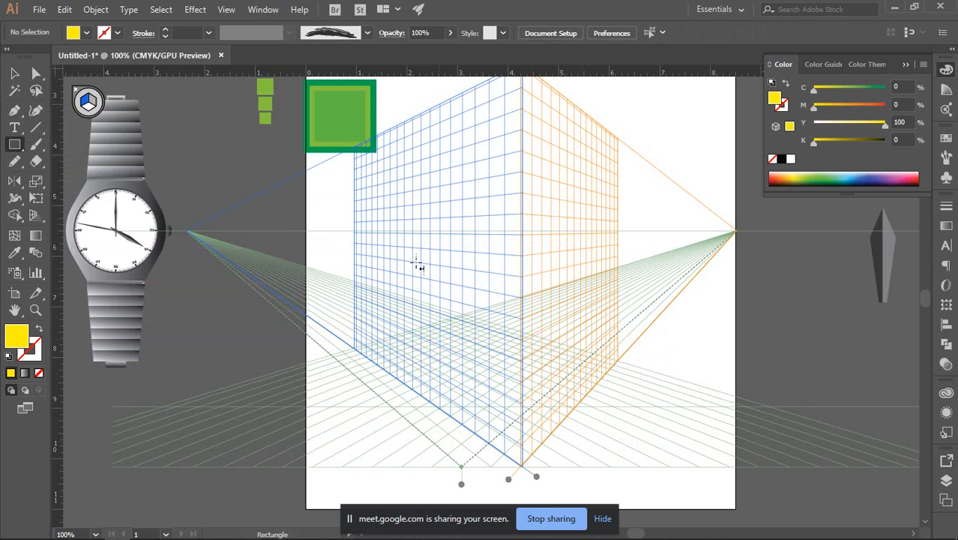
drag(403, 261, 520, 465)
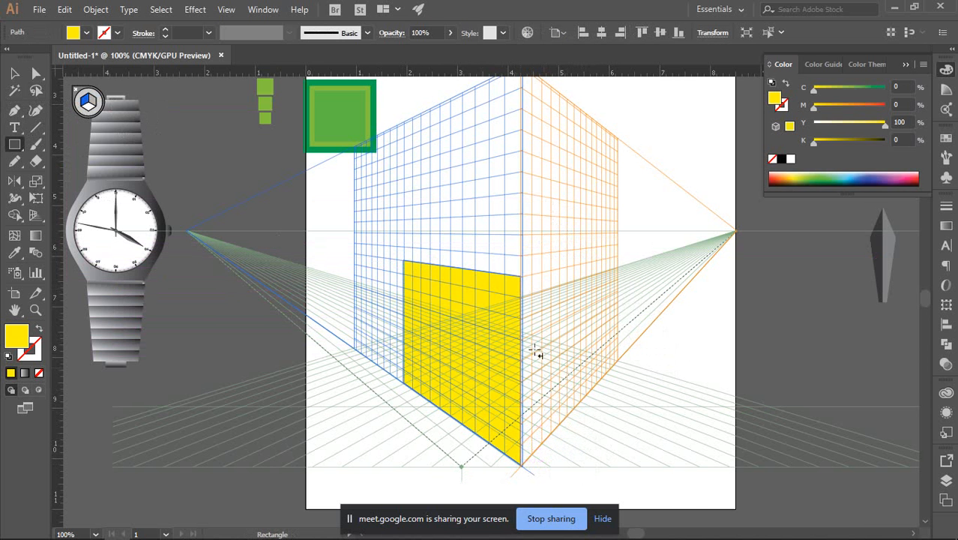
scroll(485, 278, up, 2)
scroll(536, 300, down, 1)
scroll(537, 300, down, 5)
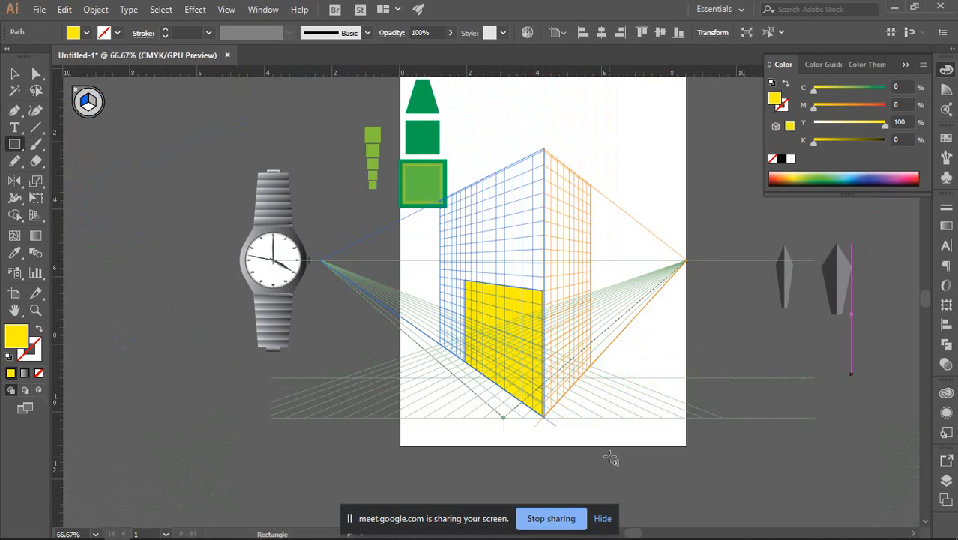
scroll(550, 307, up, 4)
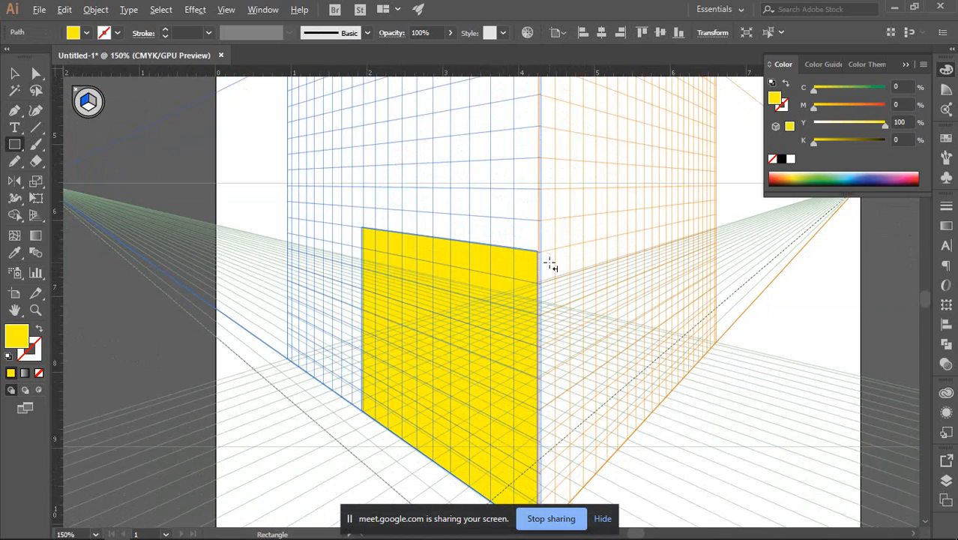
scroll(552, 264, down, 1)
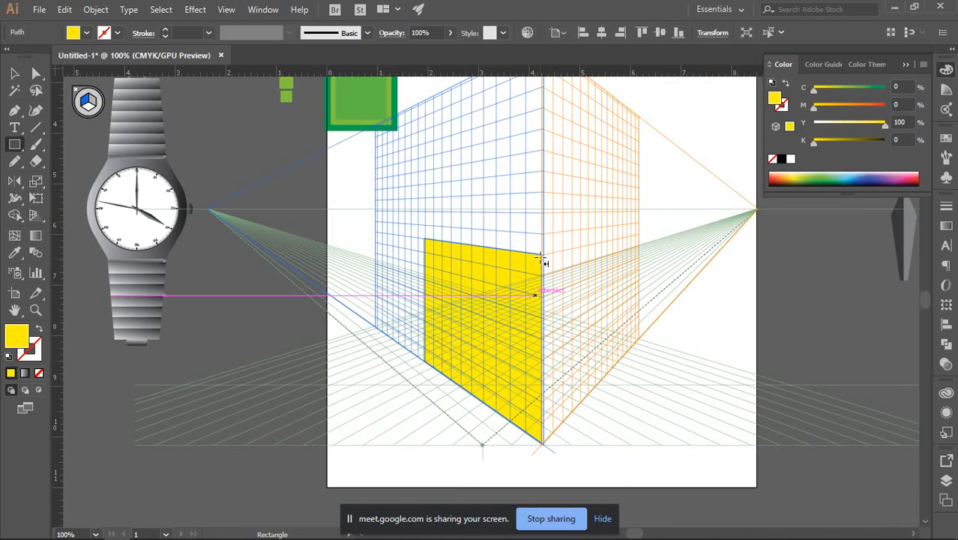
scroll(543, 257, up, 3)
drag(585, 247, 625, 198)
key(ctrl+z)
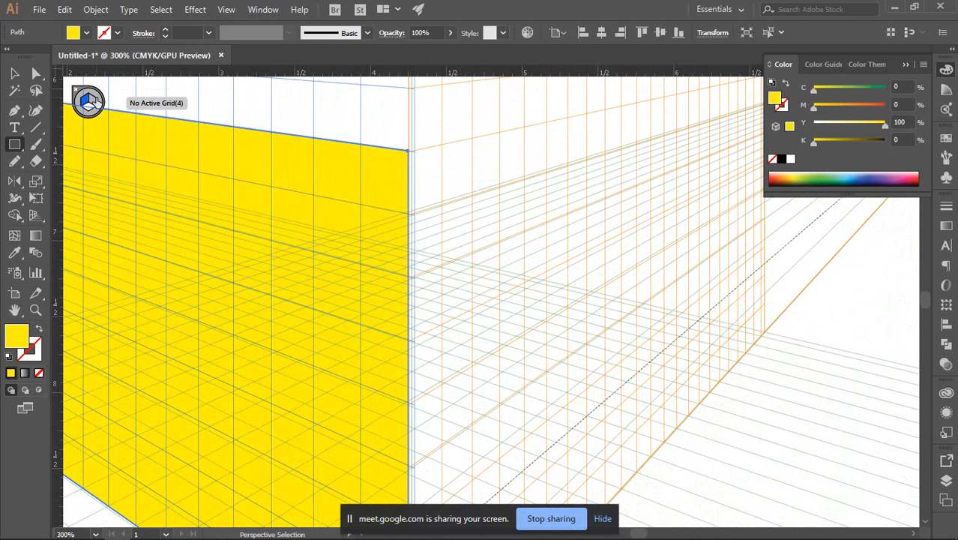
Draw an adjoining rectangle on the right grid plane from the yellow wall's top corner down to the baseline, and set its magenta to 21%.
scroll(90, 102, down, 2)
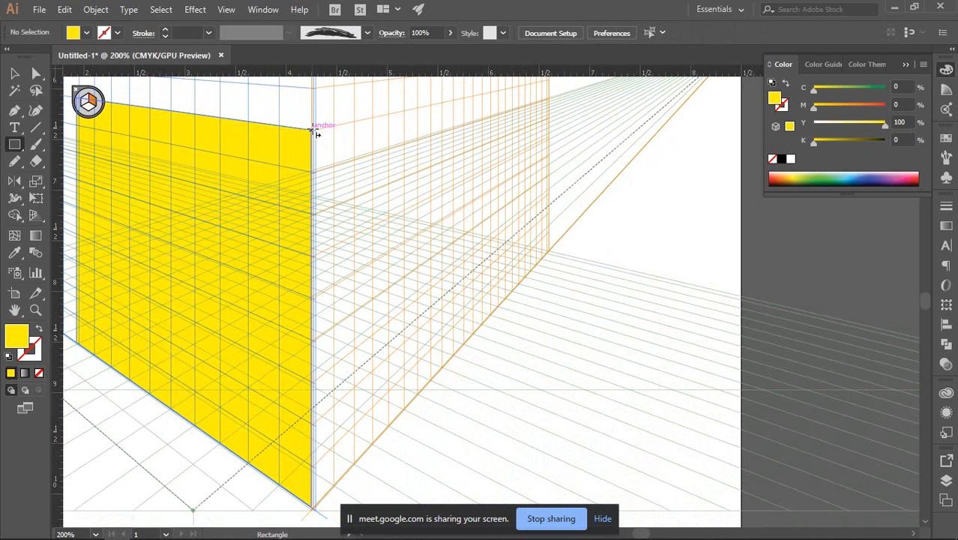
drag(314, 131, 528, 277)
scroll(529, 277, down, 3)
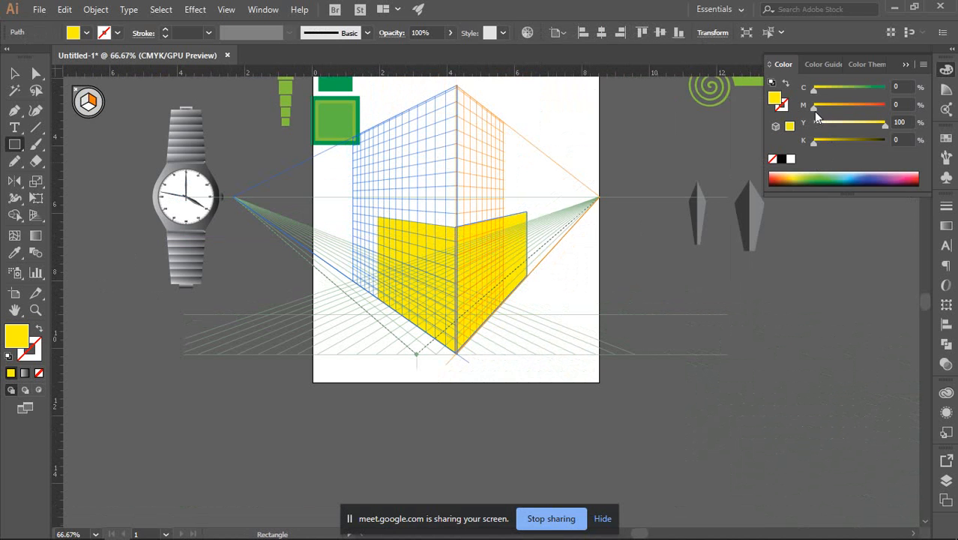
drag(821, 110, 830, 109)
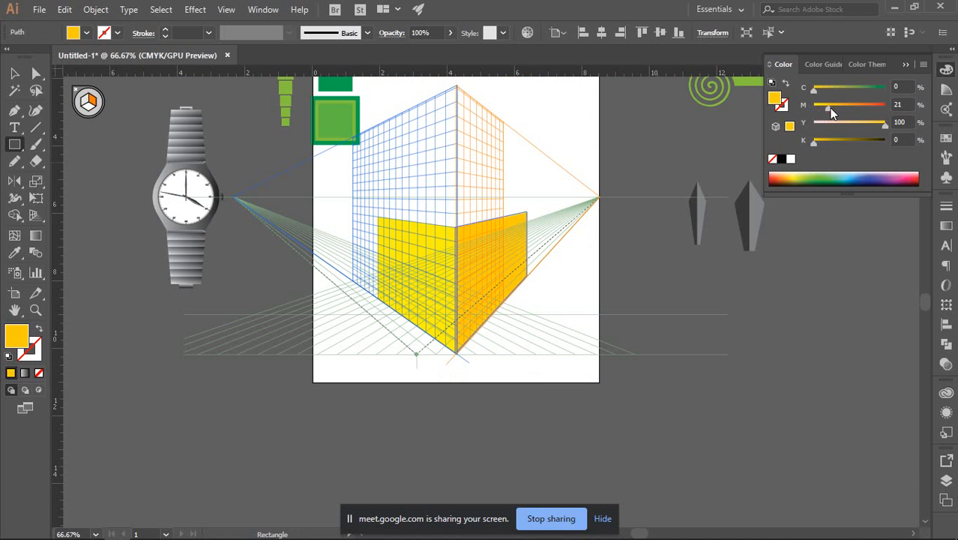
Make the horizontal grid plane active for drawing rectangles.
key(shift+p)
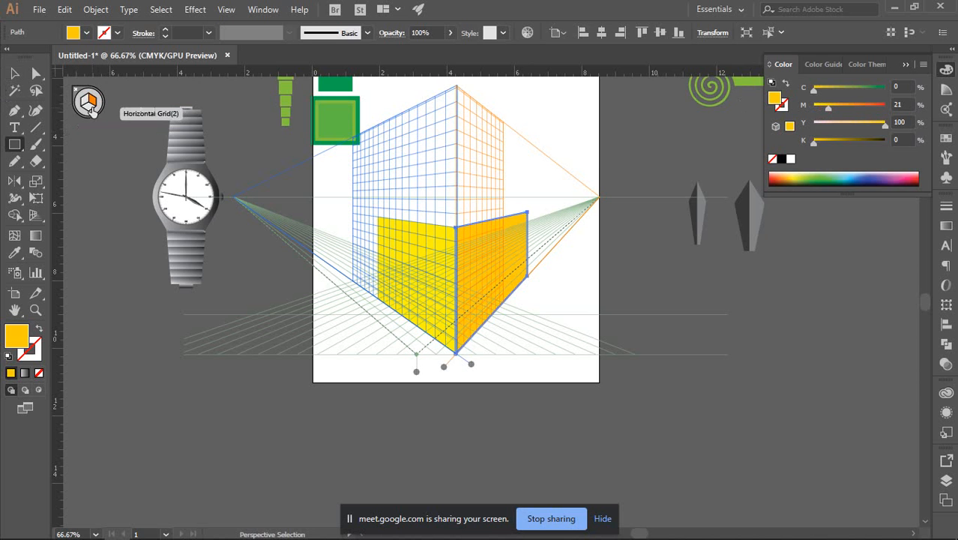
alt+scroll(439, 331, up, 2)
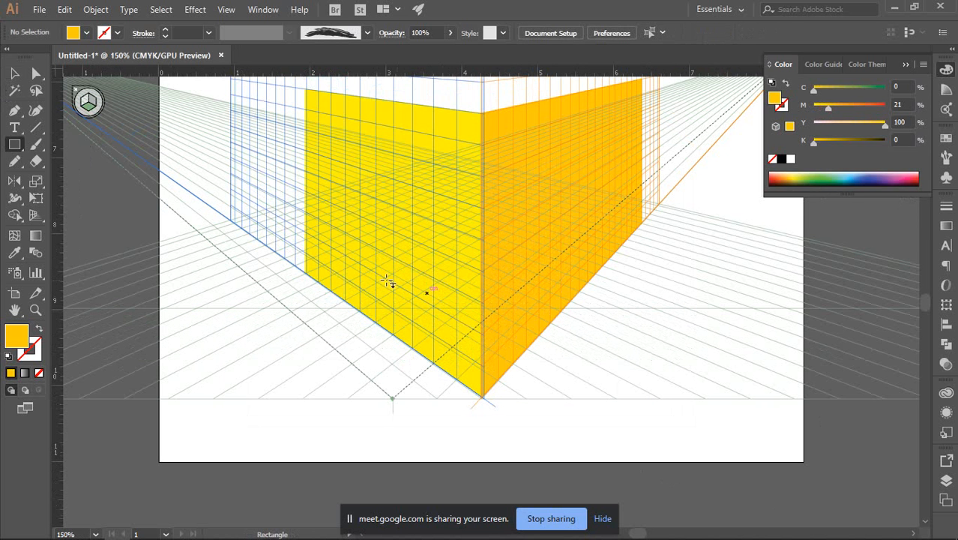
Try a floor rectangle between the two walls' outer lower corners with yellow at 80%, and delete it.
drag(306, 273, 641, 225)
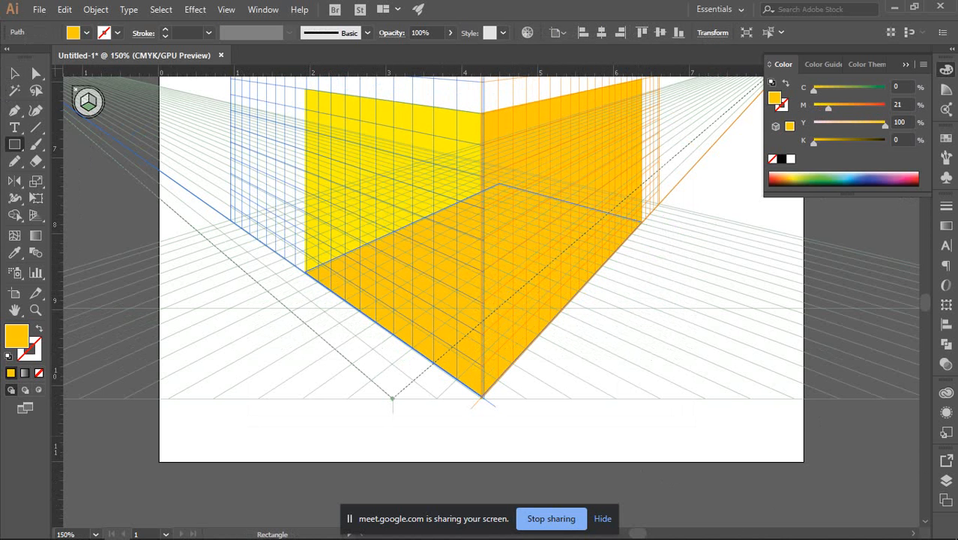
scroll(468, 330, up, 2)
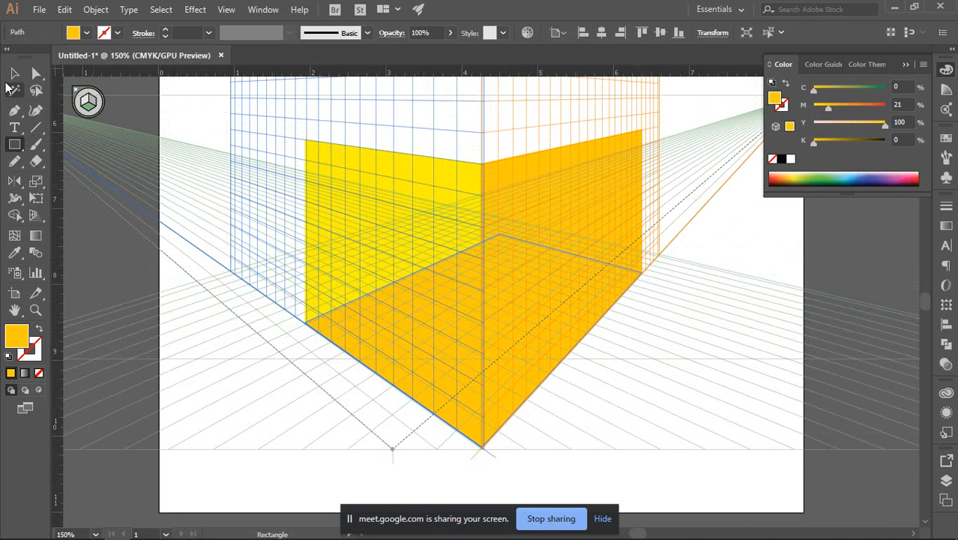
key(v)
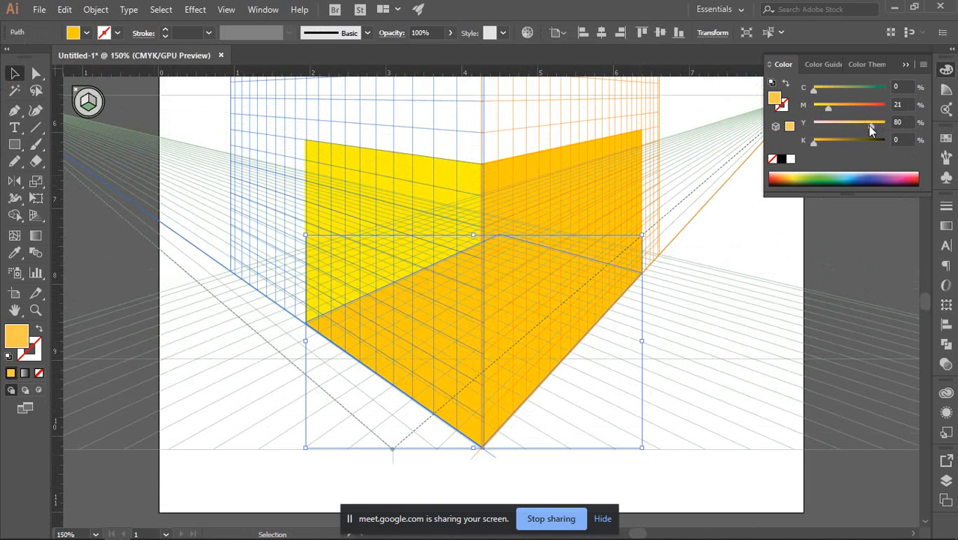
click(746, 264)
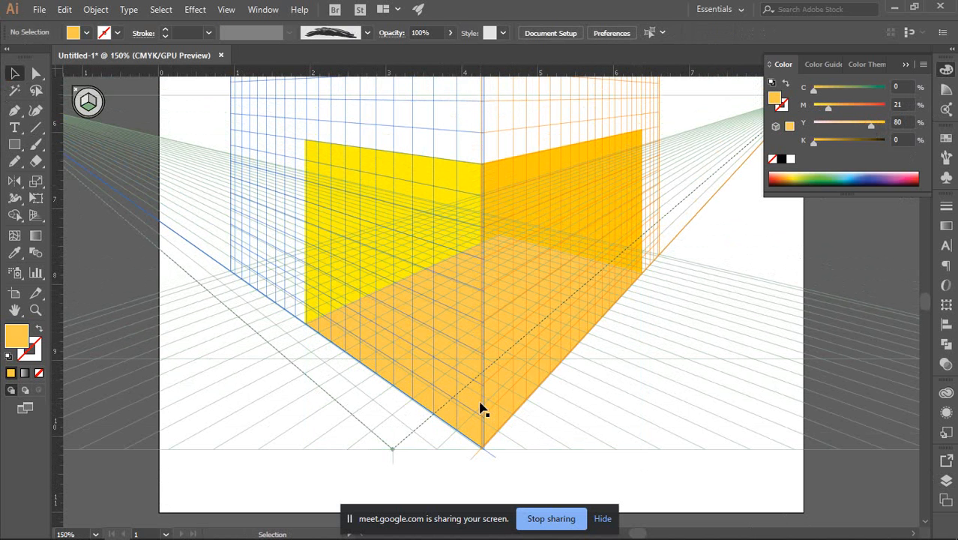
click(477, 437)
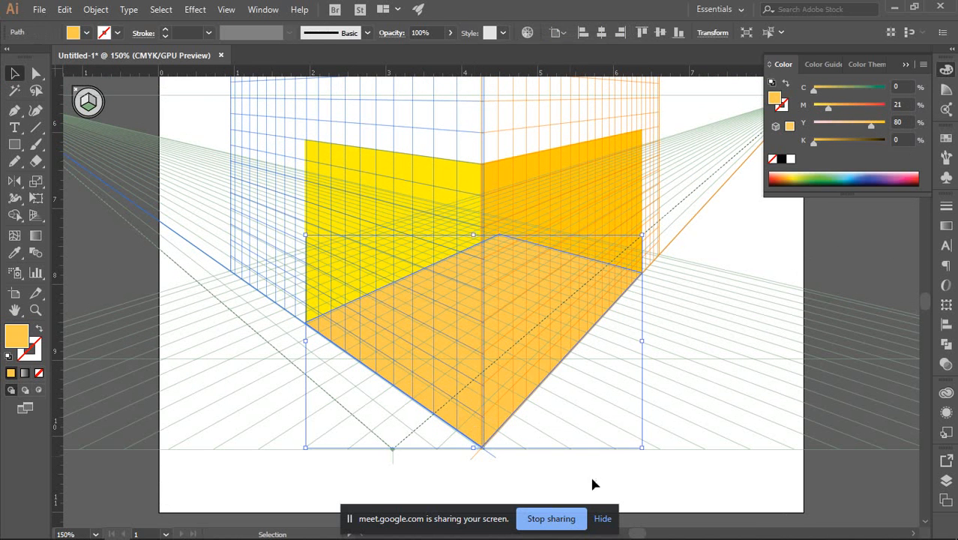
key(Delete)
Draw the box's top face on the horizontal plane between the walls' outer upper corners and set its magenta to 60%.
scroll(376, 327, up, 2)
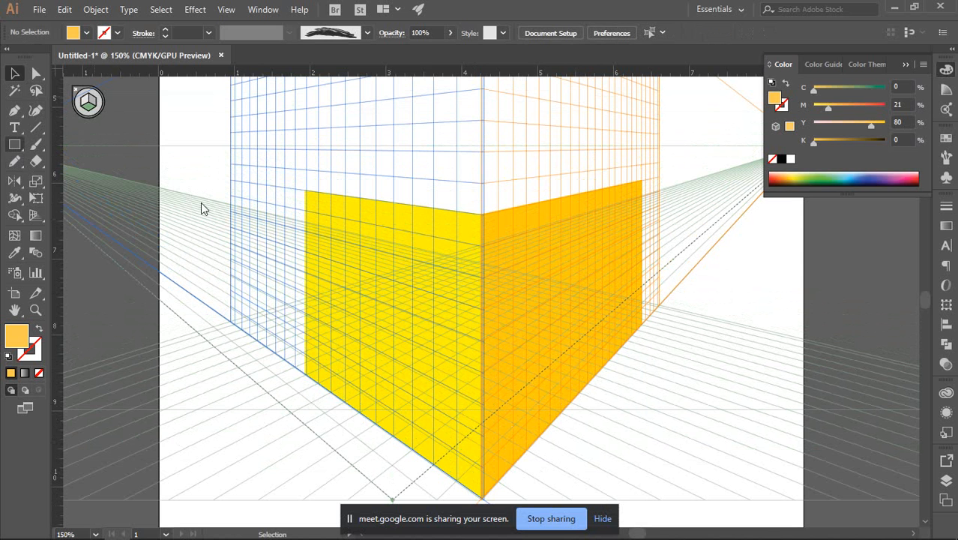
key(m)
drag(308, 191, 646, 179)
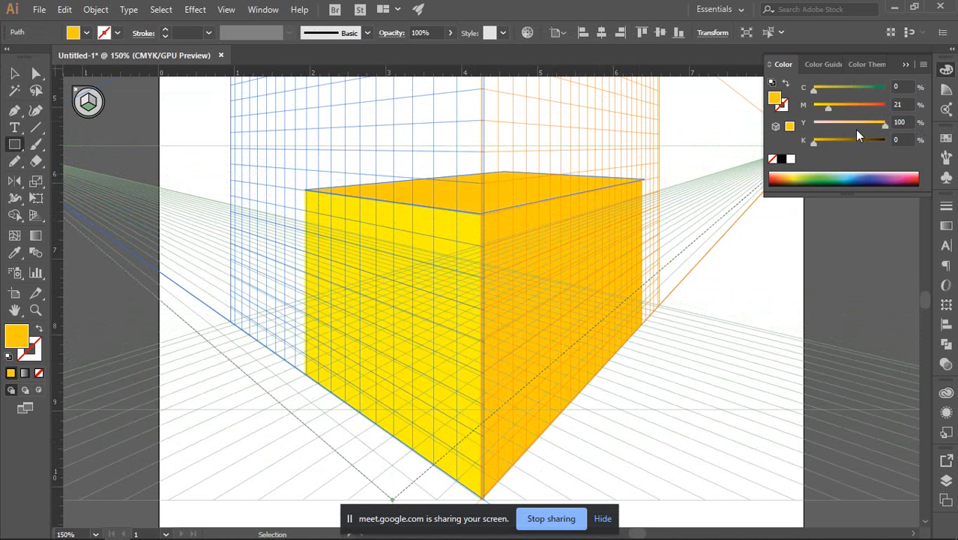
drag(830, 111, 856, 110)
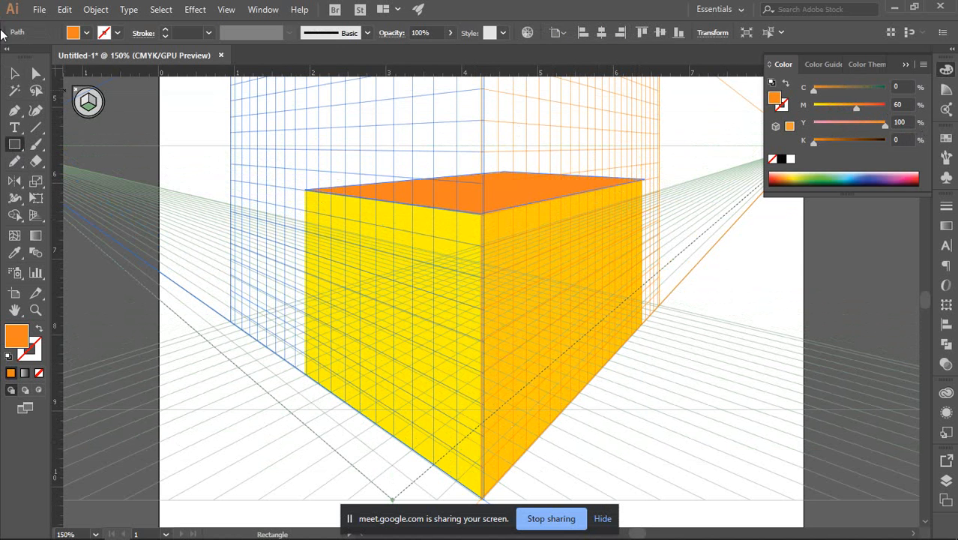
Hide the perspective grid and deselect the top face to show the finished box on its own.
click(14, 72)
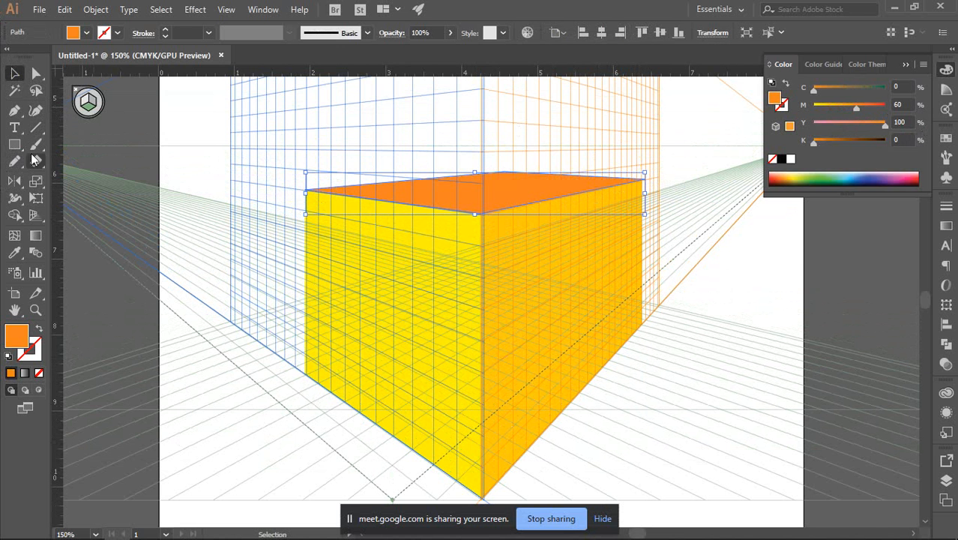
click(31, 218)
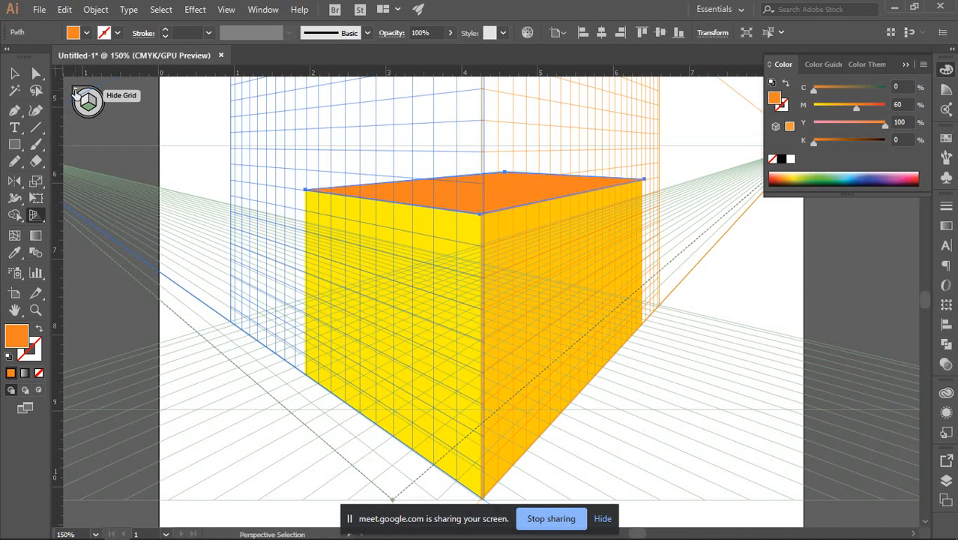
click(93, 99)
key(v)
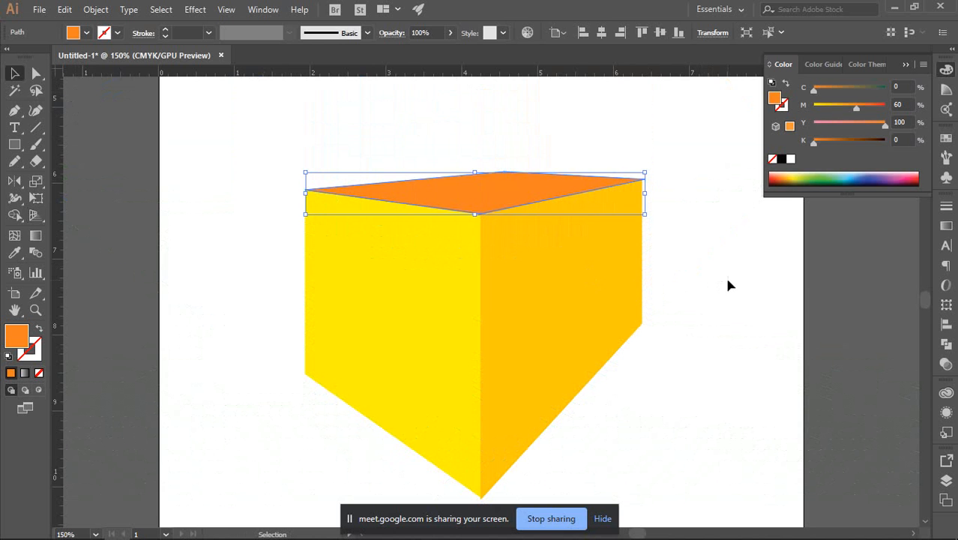
click(722, 278)
scroll(721, 275, down, 2)
drag(721, 274, 629, 232)
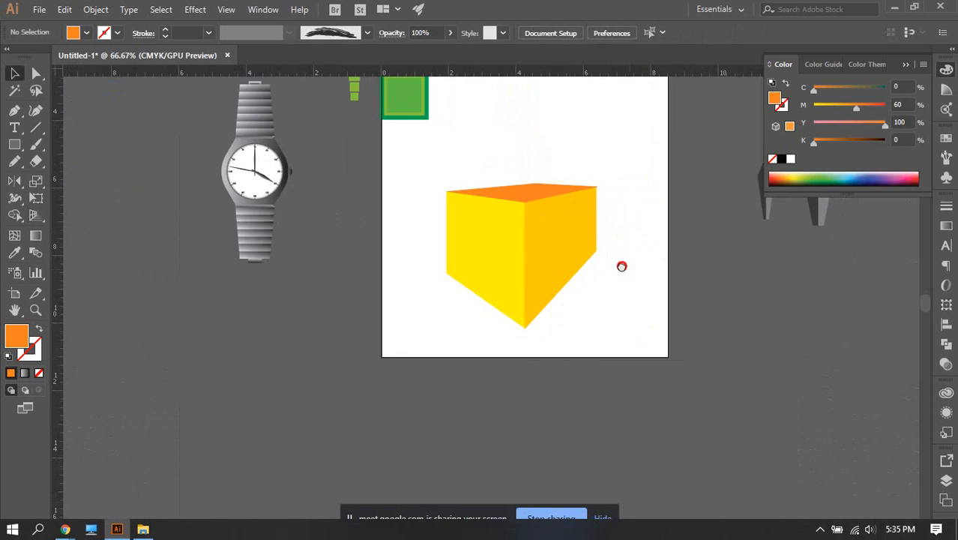
Draw a flat upright rectangle beside the artboard's right edge and fill it with the yellow sampled from the box's left face.
drag(622, 265, 418, 315)
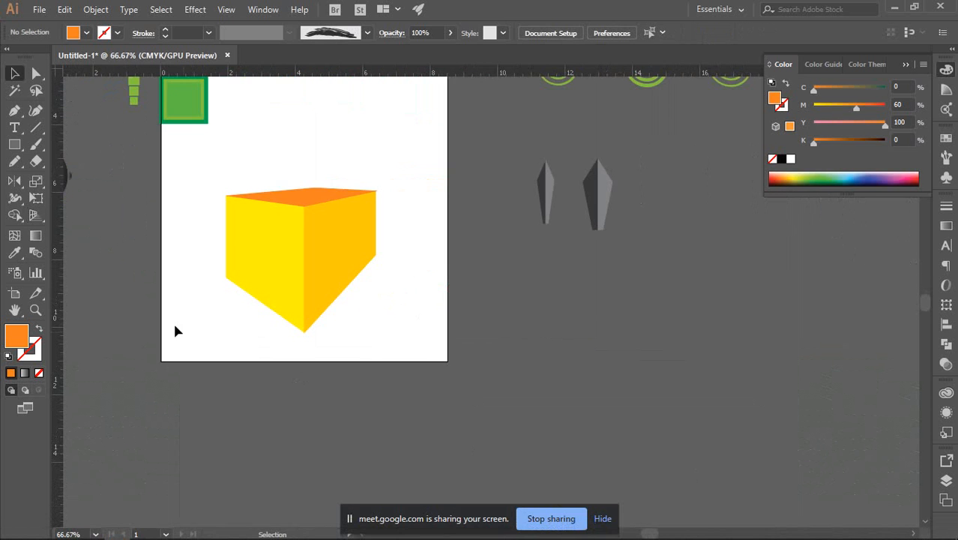
click(16, 114)
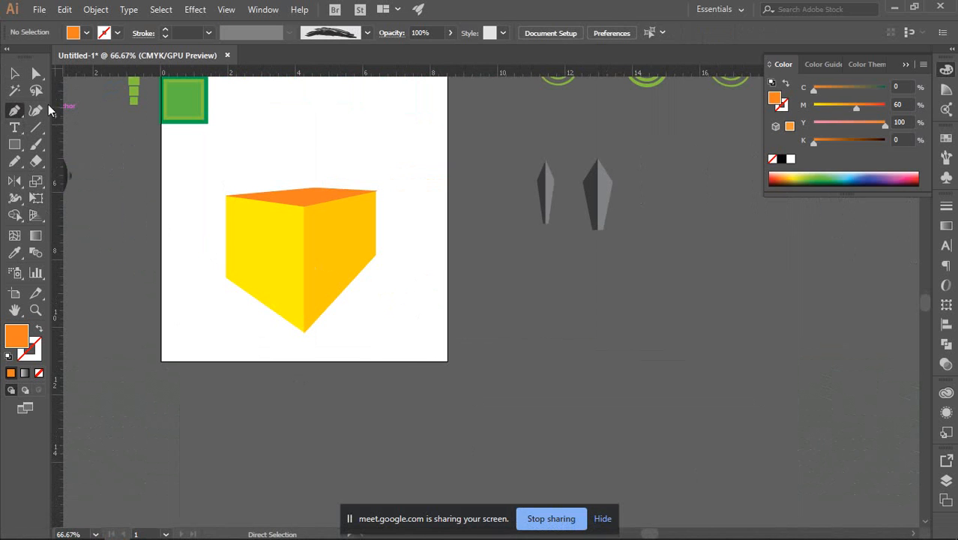
key(m)
drag(477, 264, 606, 420)
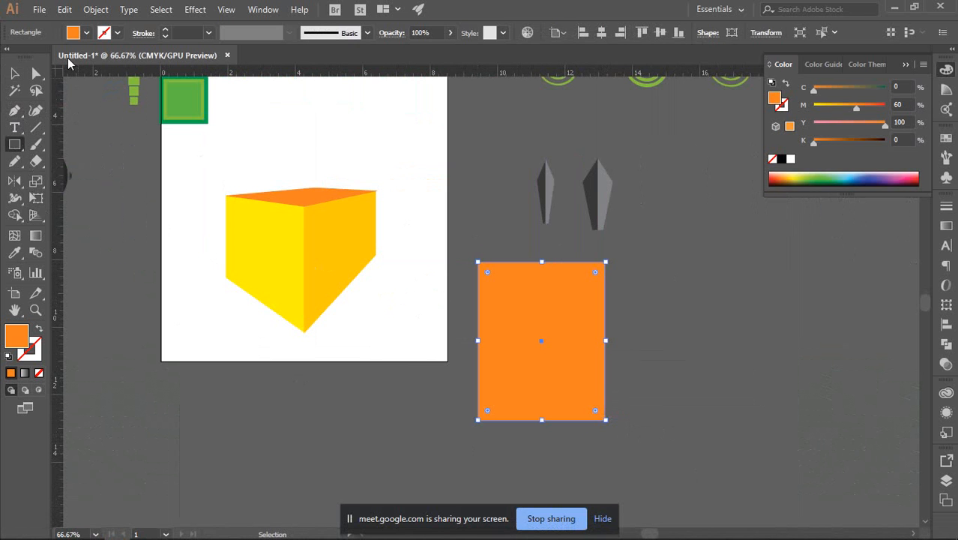
key(i)
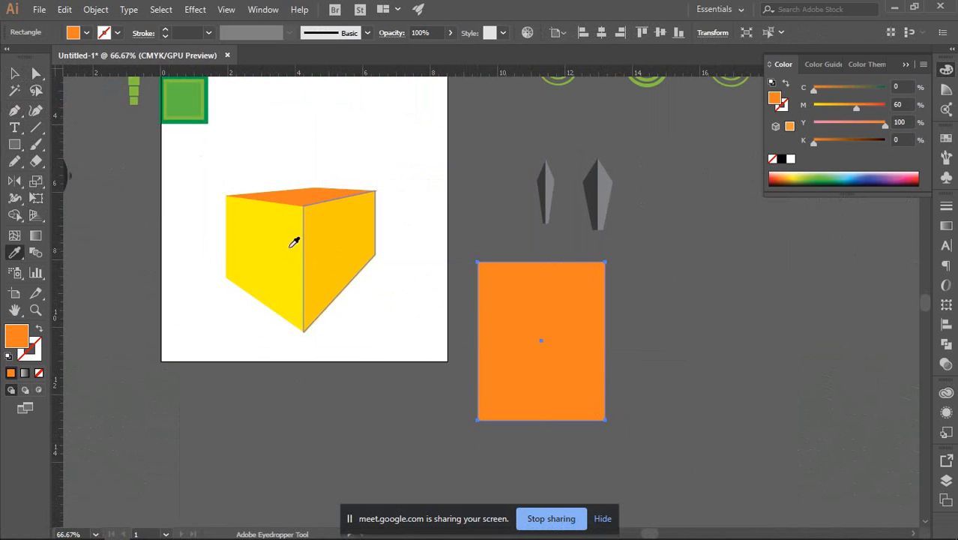
click(293, 244)
key(v)
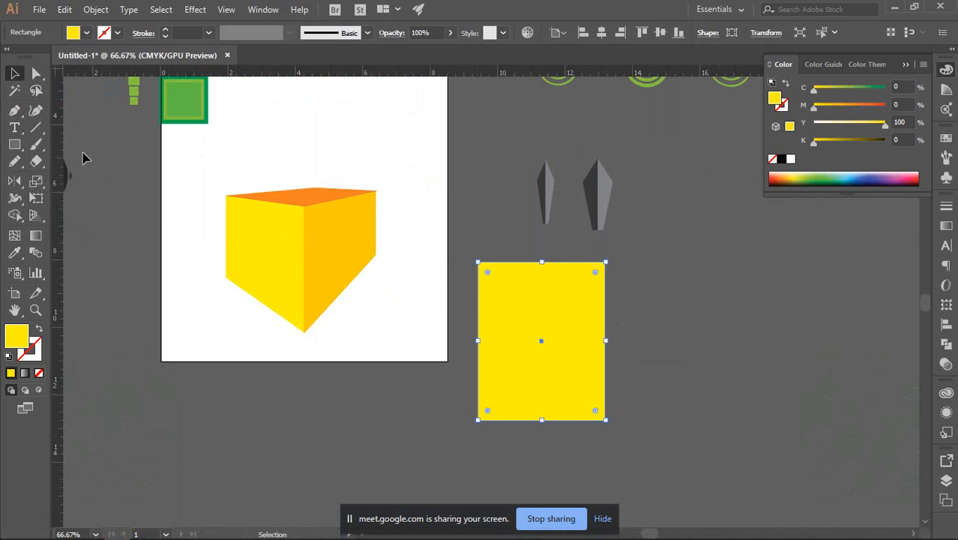
Skew the flat yellow rectangle into a receding face by moving its lower-right and upper-right corner anchors straight down.
key(a)
click(671, 325)
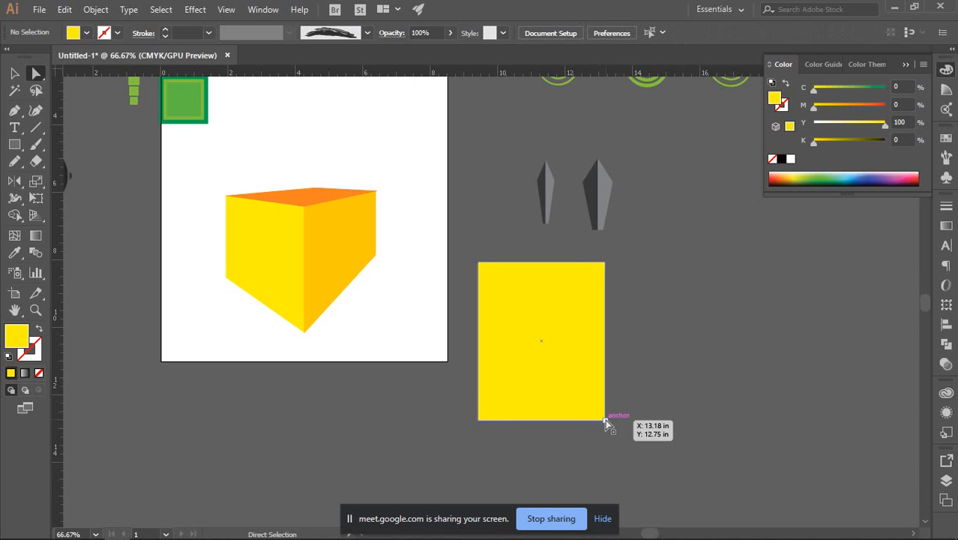
drag(605, 419, 610, 491)
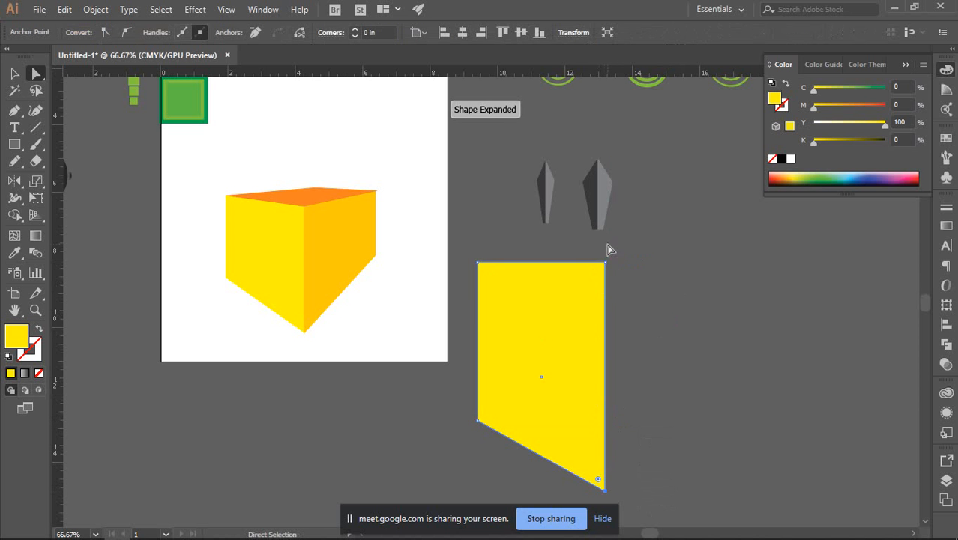
drag(606, 263, 605, 296)
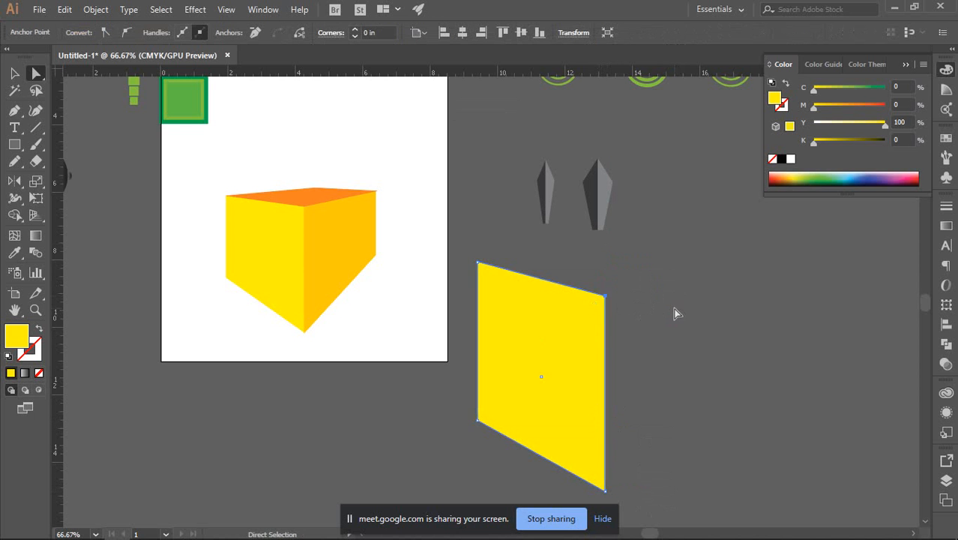
click(677, 313)
Draw an adjoining rectangle spanning the height of the yellow face's right edge and fill it with the colour sampled from the box's right face.
drag(687, 322, 515, 316)
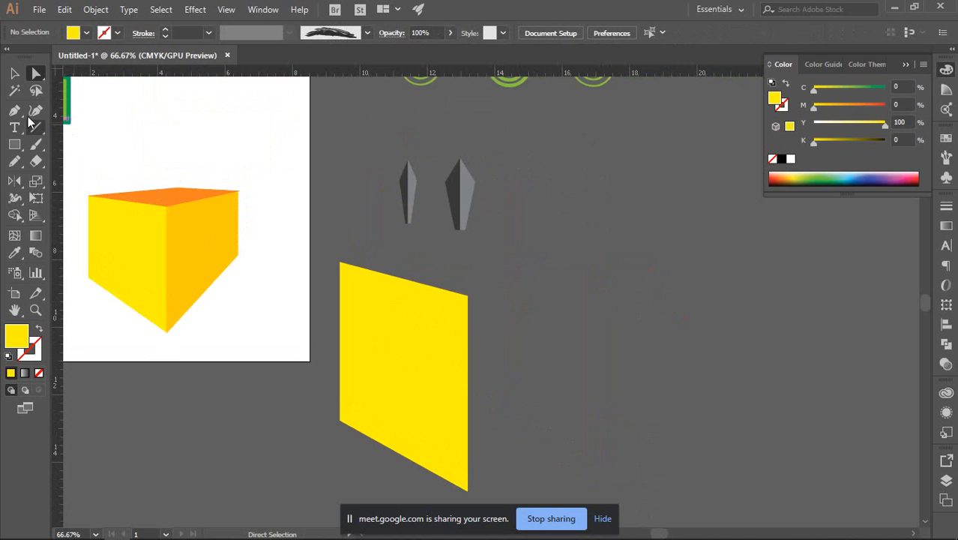
click(15, 144)
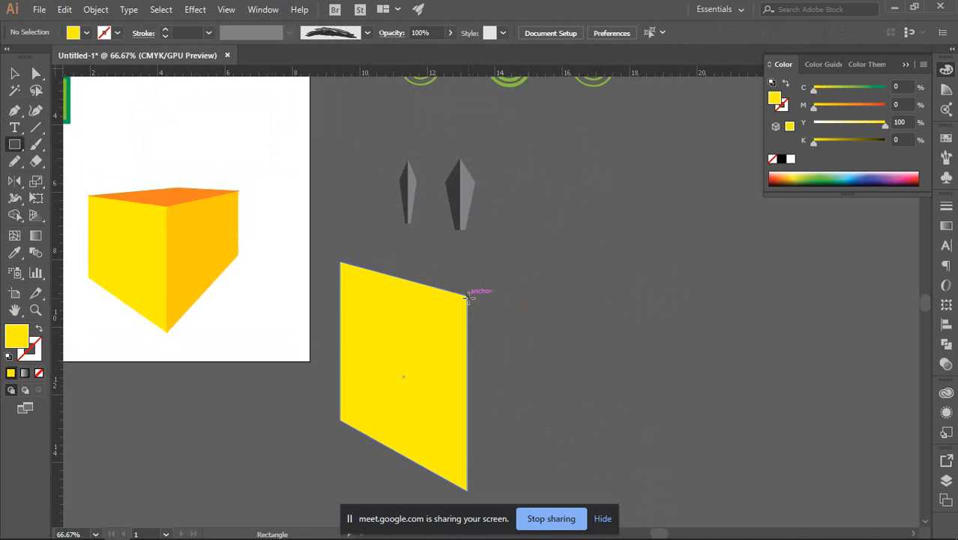
drag(467, 294, 639, 492)
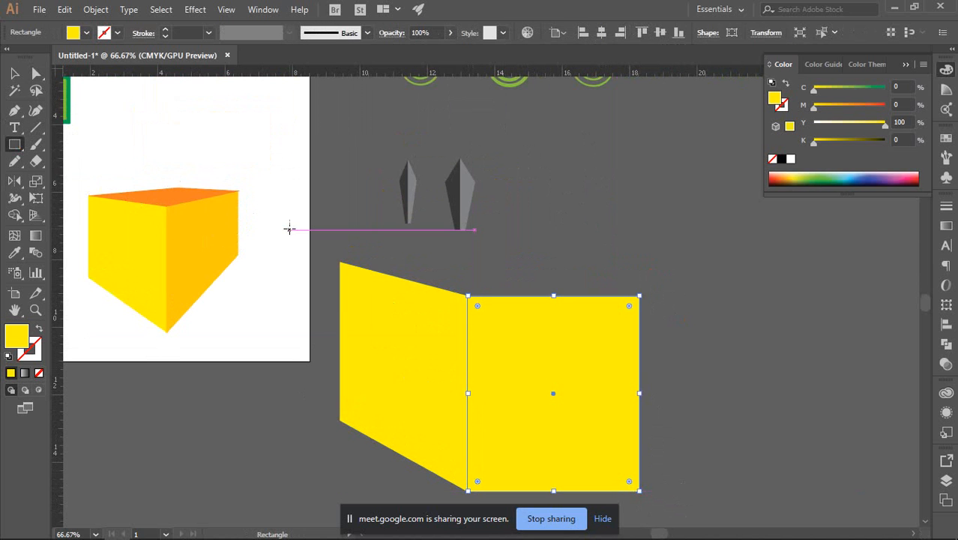
key(i)
click(197, 223)
key(v)
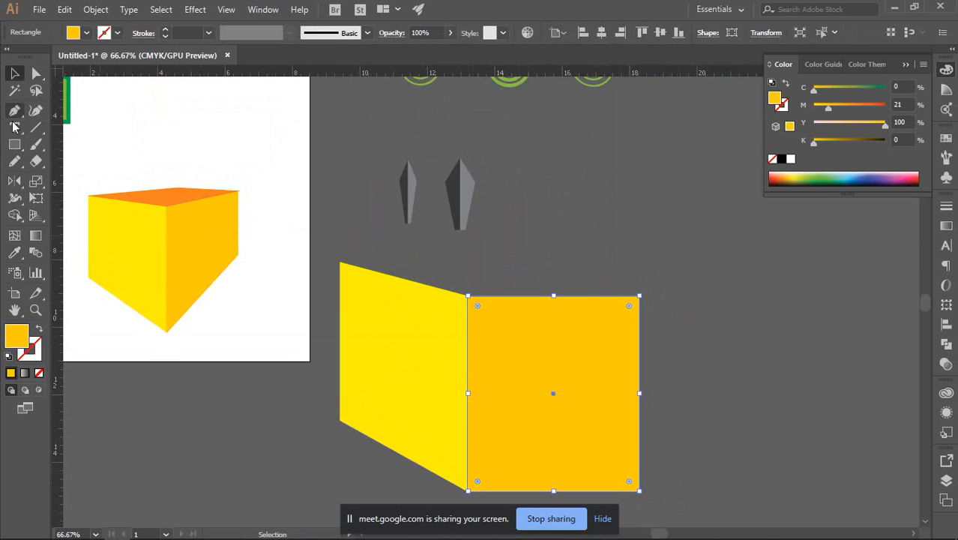
Skew the adjoining orange-yellow rectangle into a receding face by moving its lower-right and upper-right corner anchors upward.
click(36, 75)
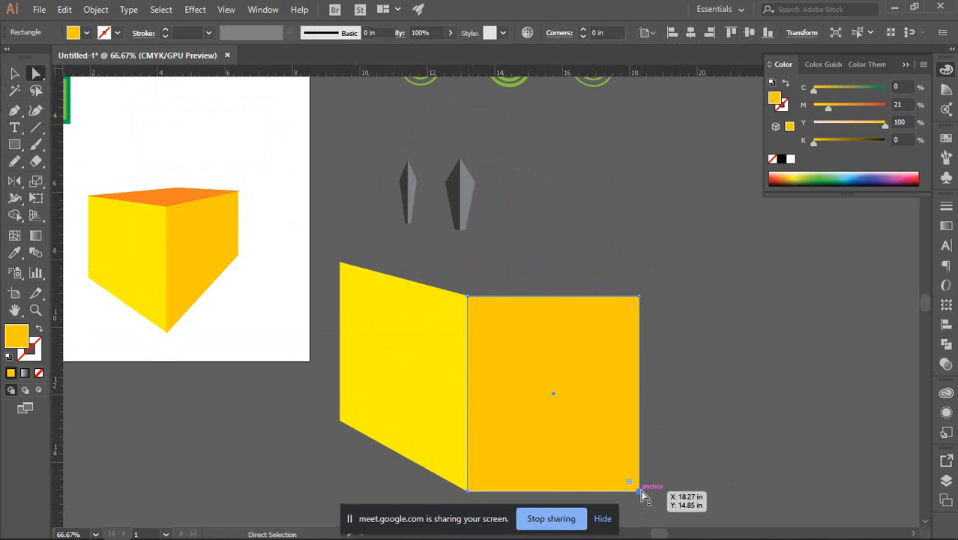
drag(641, 492, 639, 414)
drag(638, 297, 639, 264)
click(694, 296)
Raise the right face's outer upper corner further with Direct Selection to make its top edge steeper.
scroll(684, 304, down, 2)
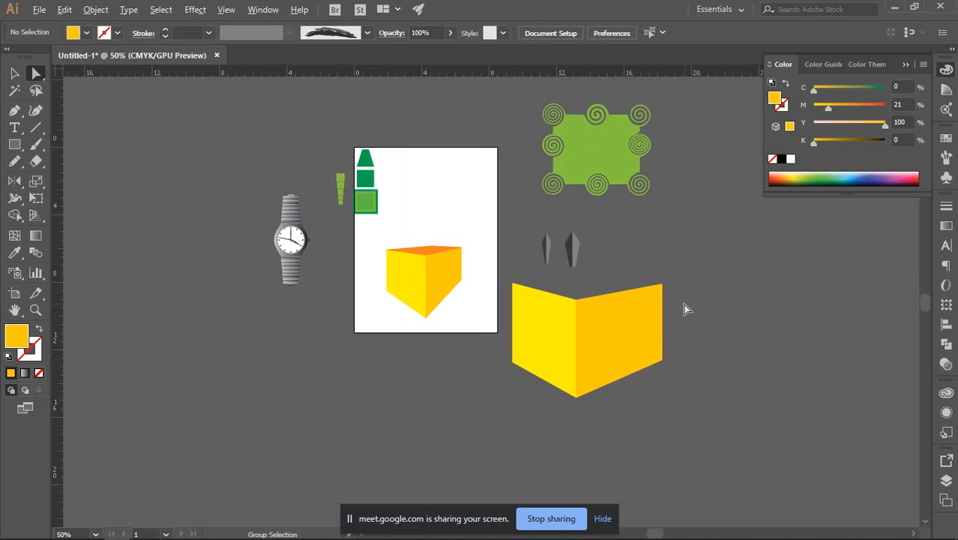
scroll(570, 294, up, 1)
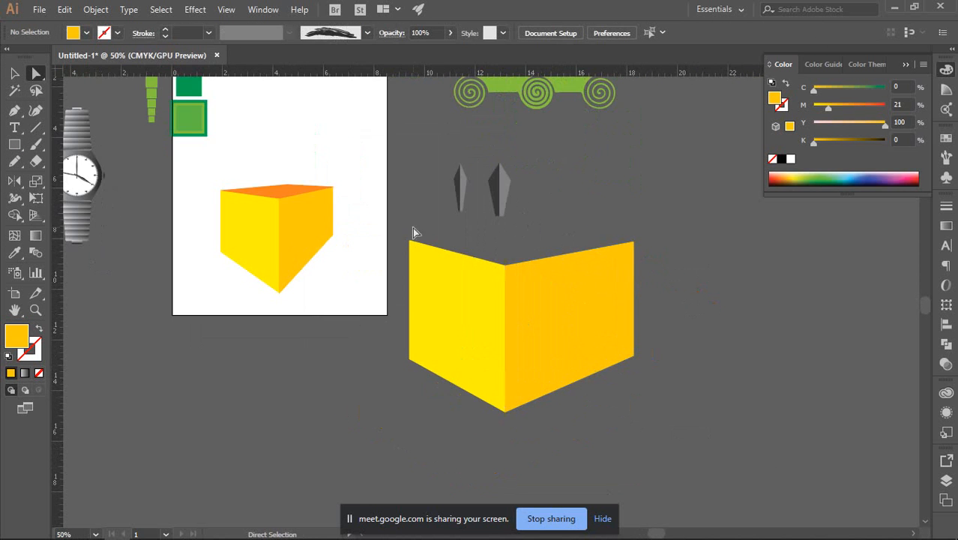
scroll(278, 240, up, 1)
scroll(288, 262, up, 1)
scroll(348, 270, down, 1)
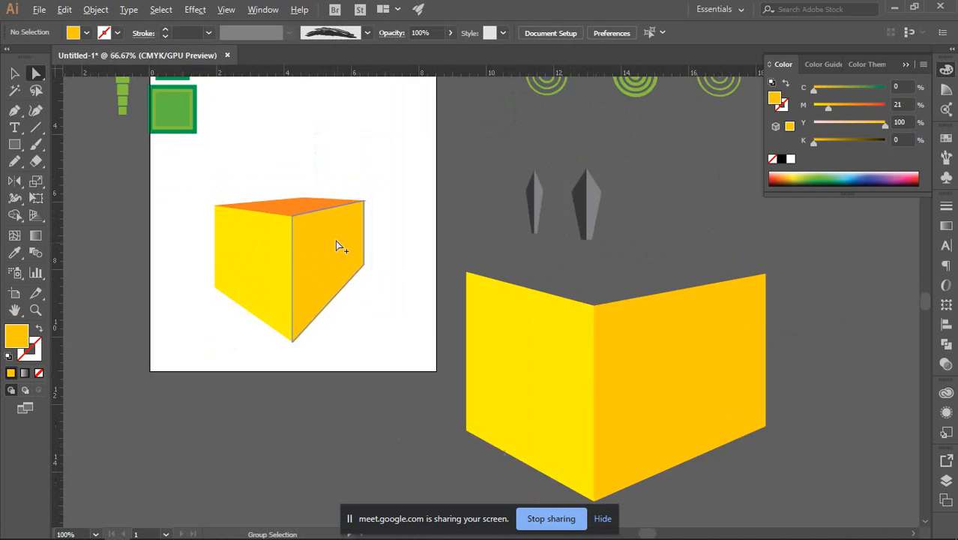
scroll(523, 302, down, 1)
click(14, 73)
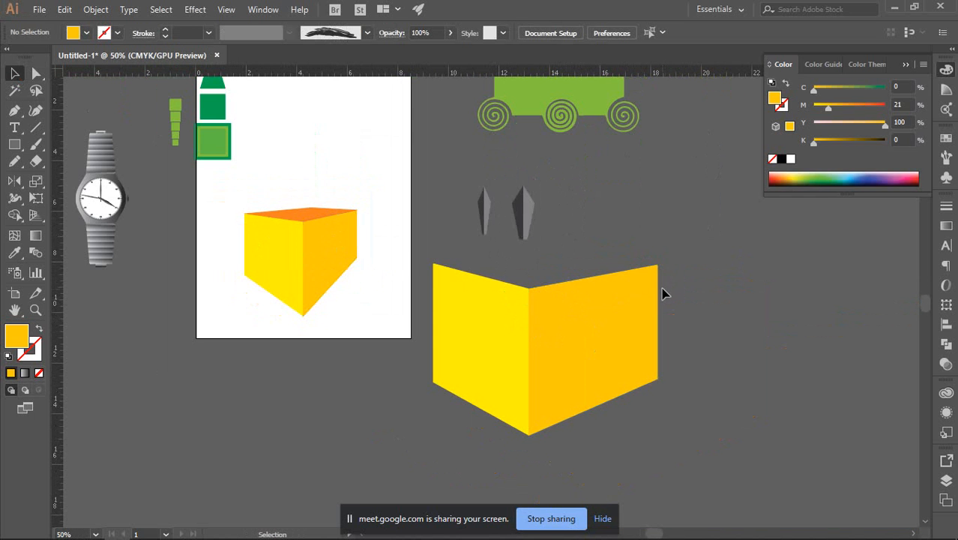
key(a)
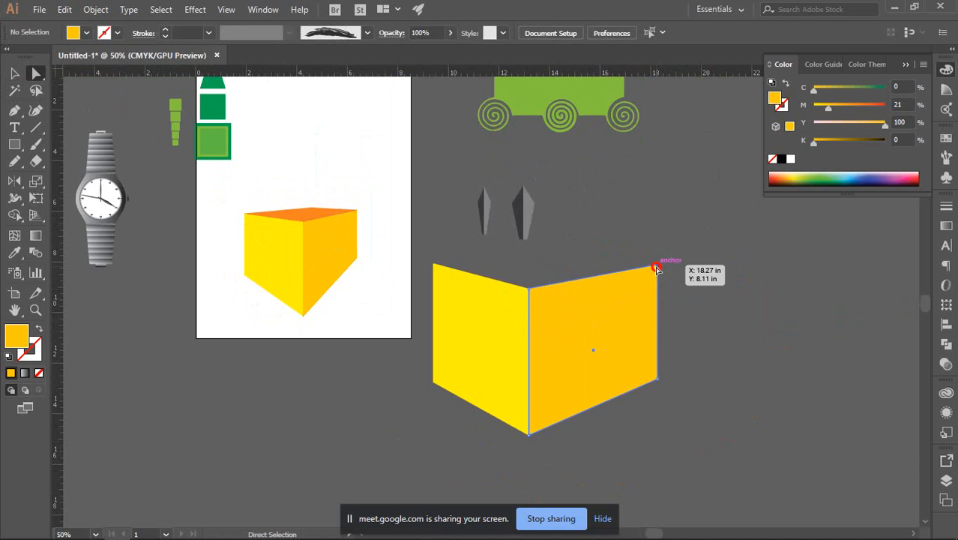
drag(656, 269, 654, 244)
click(711, 268)
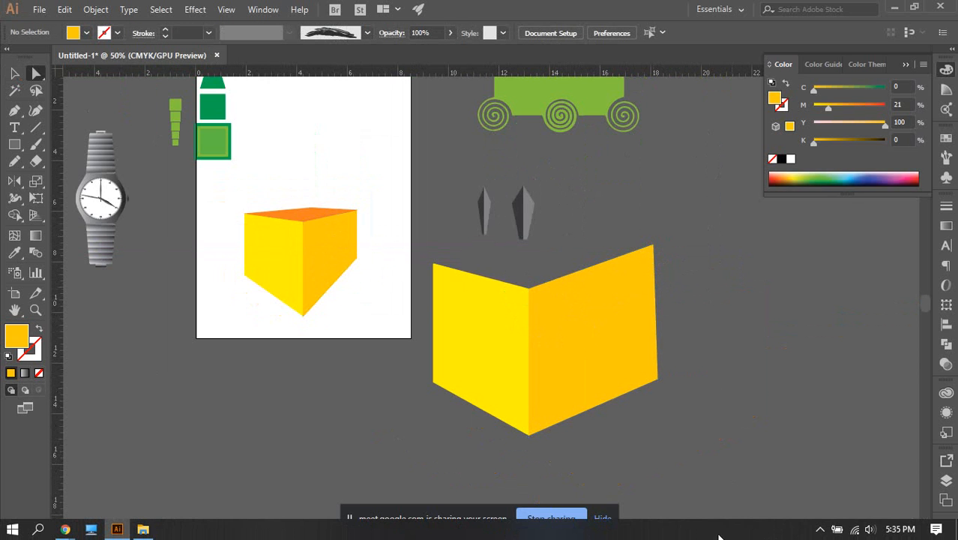
Delete the two hand-skewed faces beside the artboard and the perspective box on the artboard.
click(14, 73)
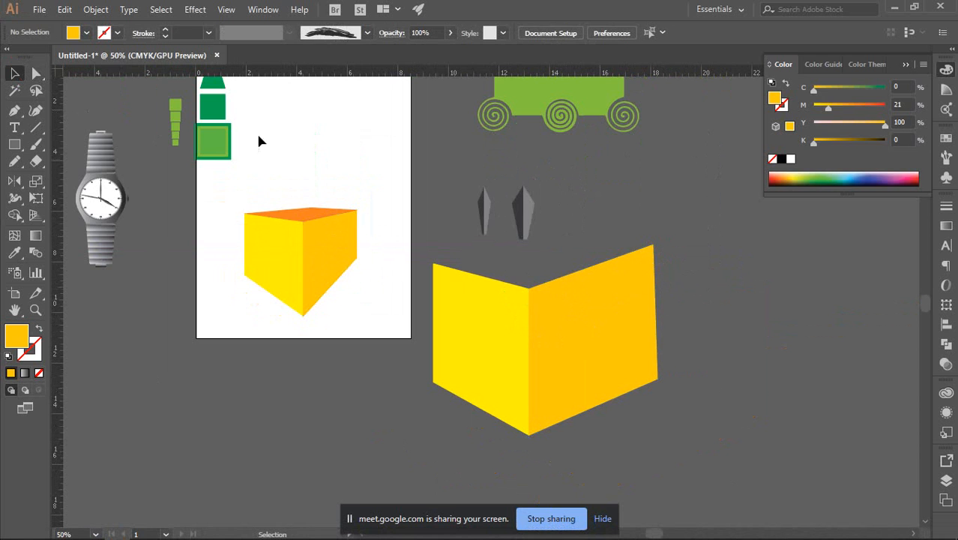
click(480, 401)
key(Delete)
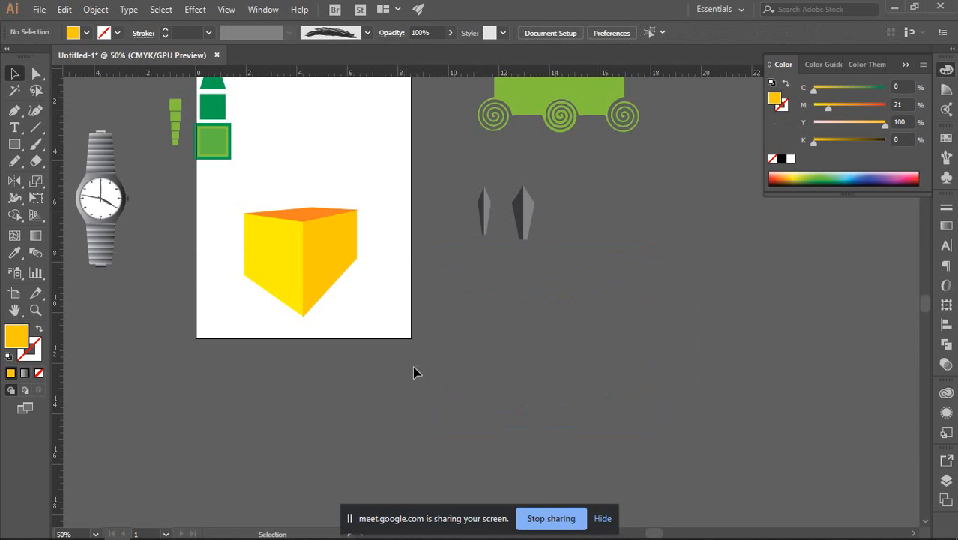
drag(238, 216, 447, 328)
key(Delete)
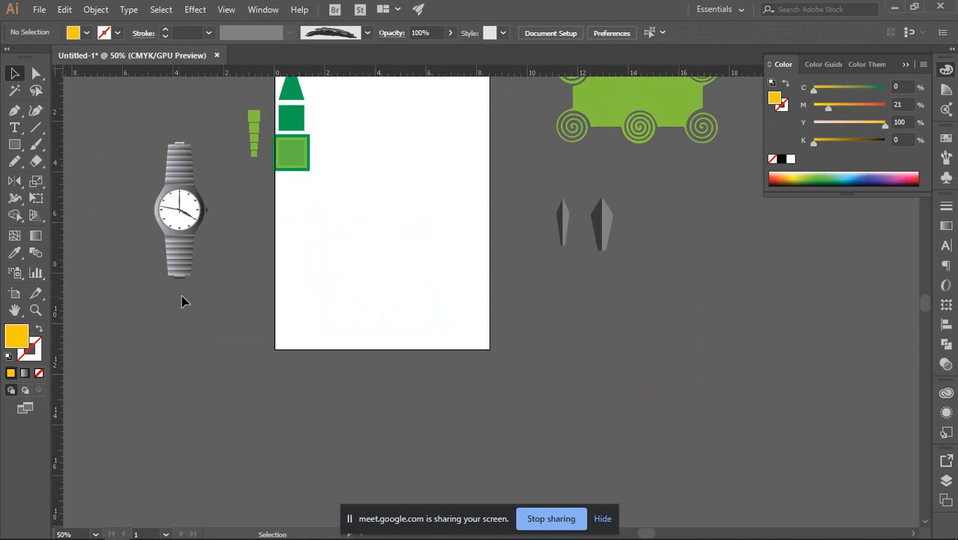
Duplicate the plain dark green square from the artboard's upper-left corner to the empty area in the artboard's lower middle.
drag(206, 278, 247, 281)
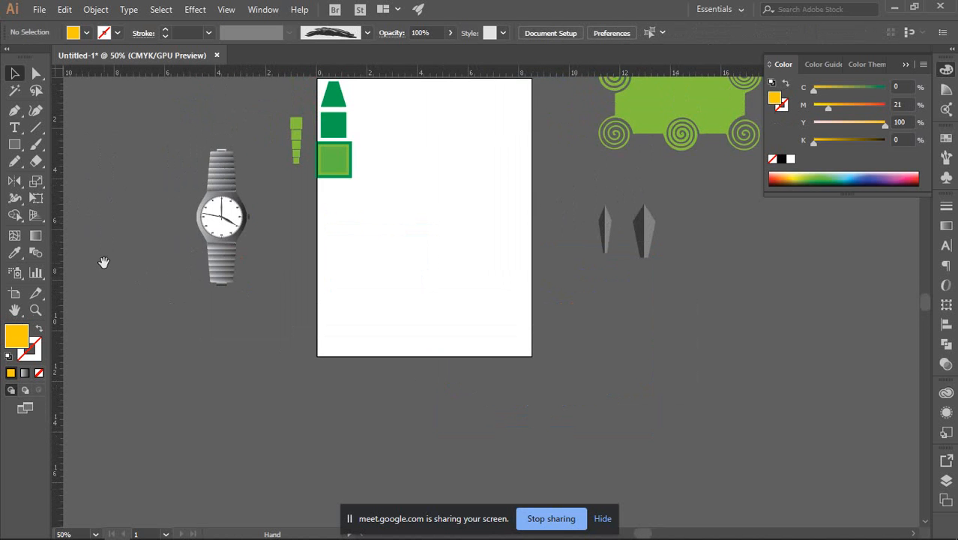
drag(321, 296, 270, 283)
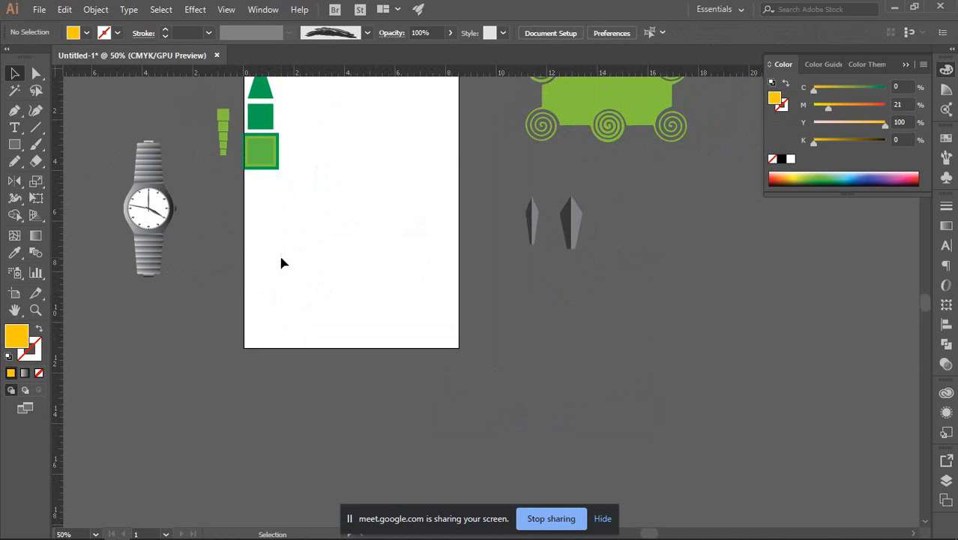
scroll(335, 244, up, 5)
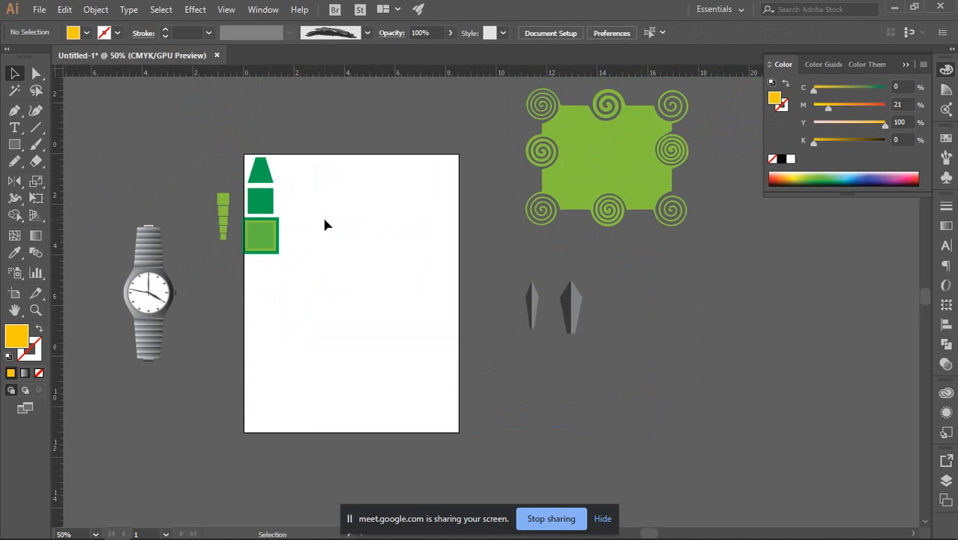
scroll(322, 218, down, 1)
drag(273, 197, 364, 325)
scroll(365, 325, up, 4)
drag(395, 372, 456, 249)
scroll(442, 229, up, 1)
drag(543, 202, 528, 287)
scroll(456, 267, up, 1)
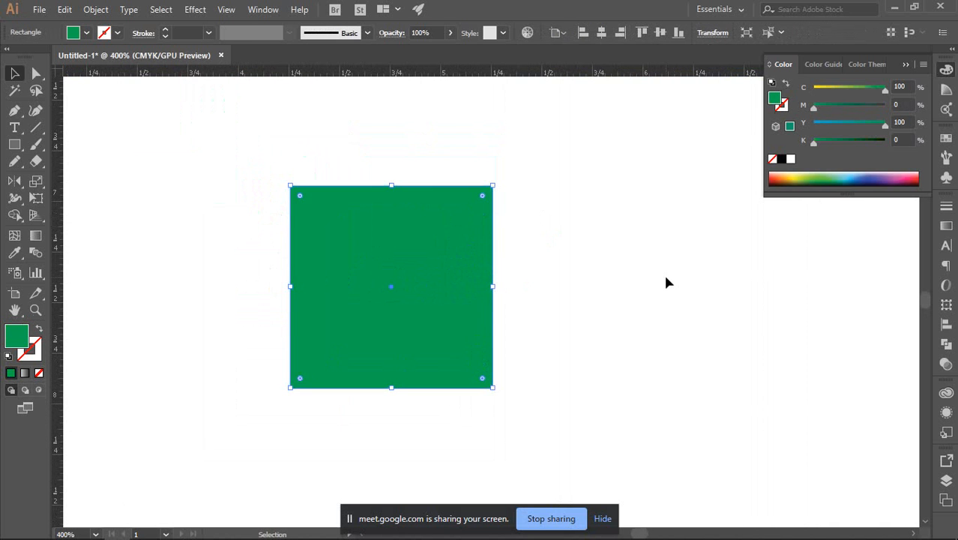
Add a gradient mesh point at the centre of the duplicated green square and set its cyan to 45%.
scroll(566, 298, down, 4)
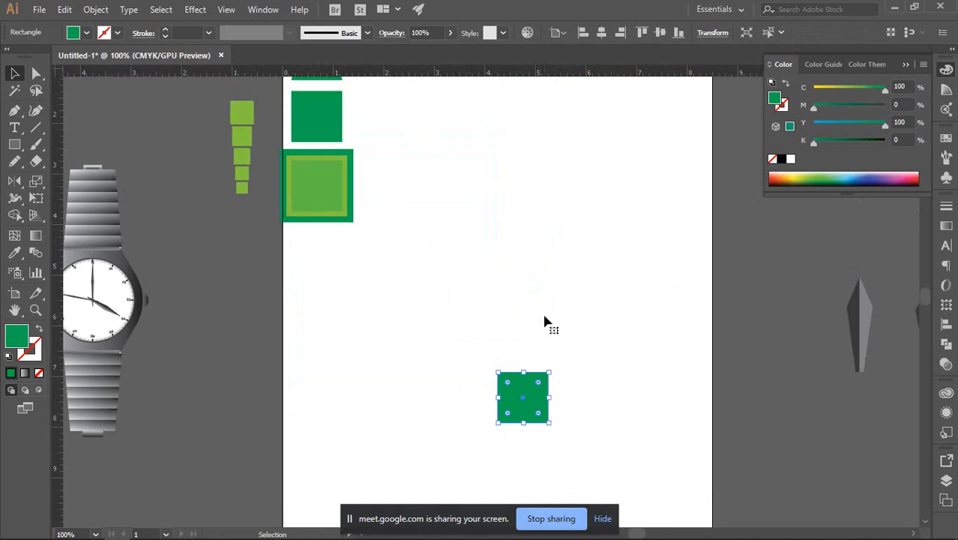
scroll(544, 321, down, 3)
scroll(544, 321, up, 4)
drag(586, 338, 580, 320)
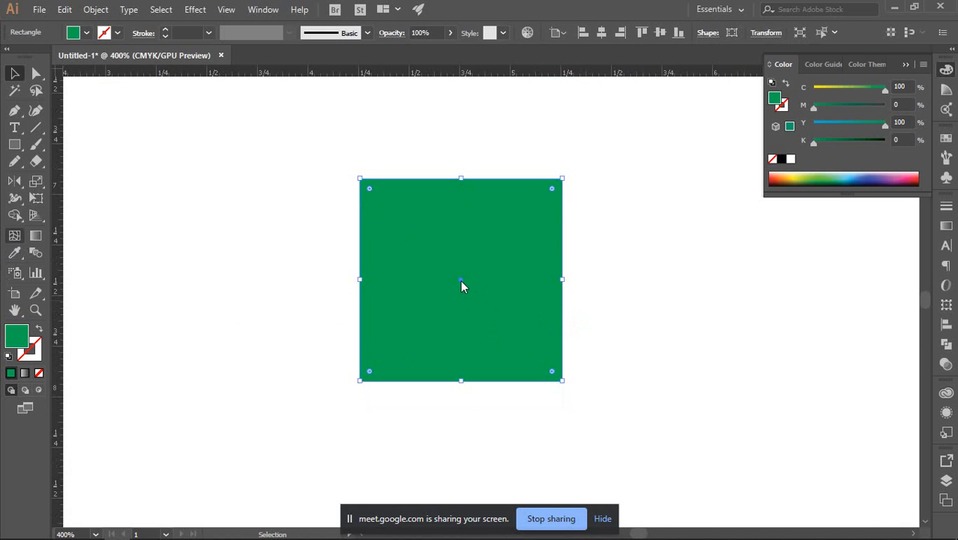
key(u)
click(461, 279)
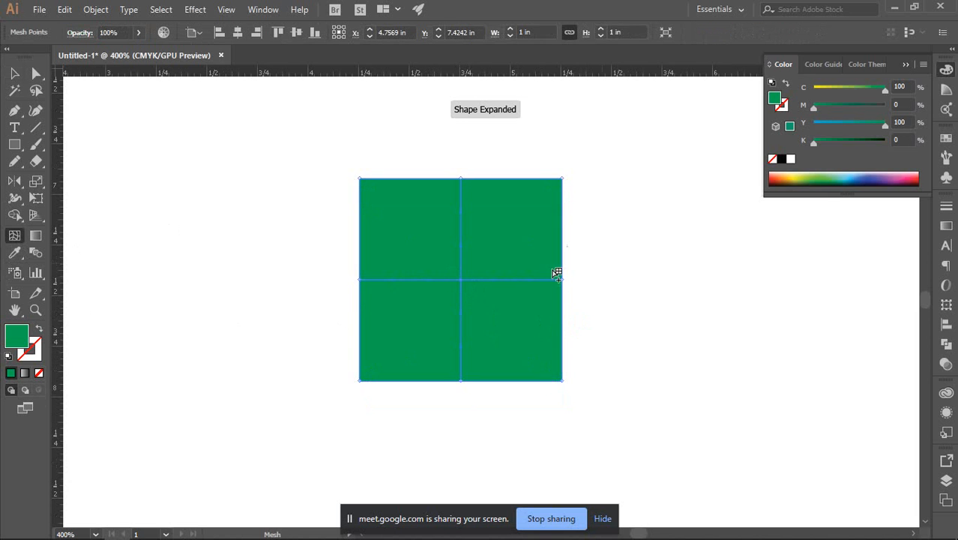
drag(876, 90, 845, 93)
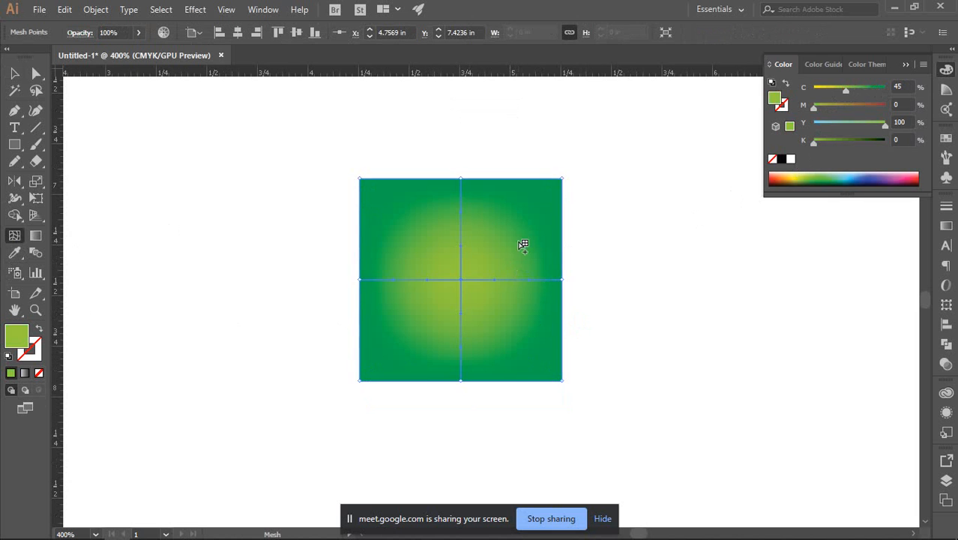
Add mesh points in the square's upper-right quarter with 52% magenta and upper-left quarter with 100% magenta, and deselect the mesh.
click(515, 231)
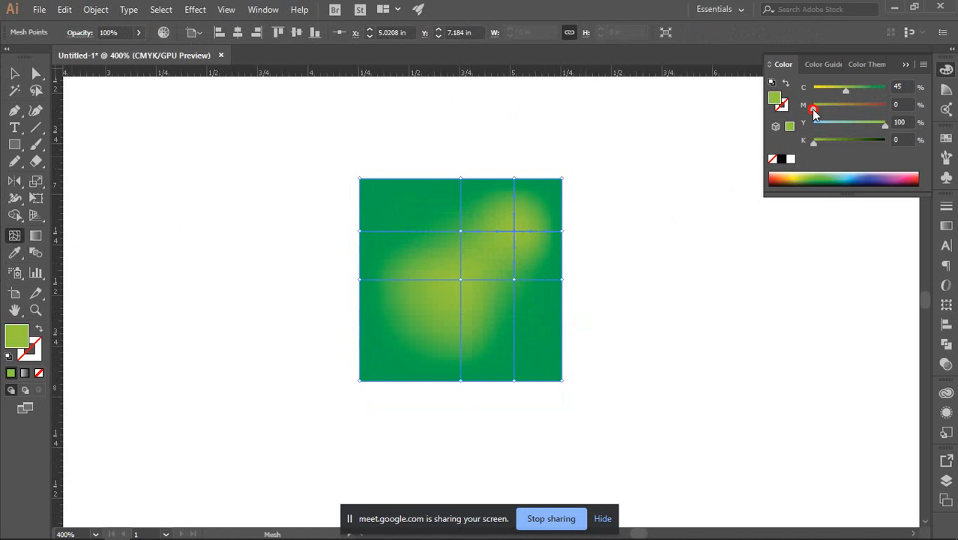
drag(815, 111, 851, 110)
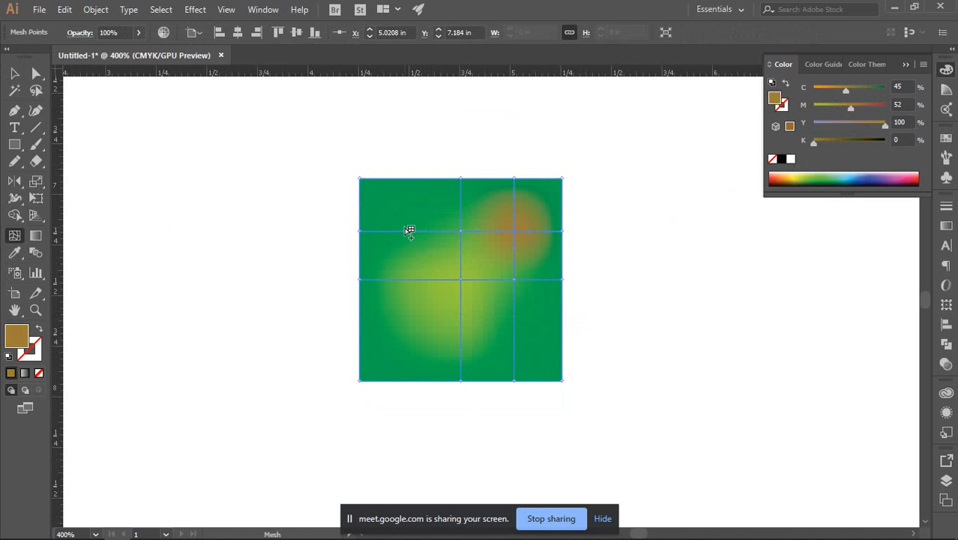
click(406, 231)
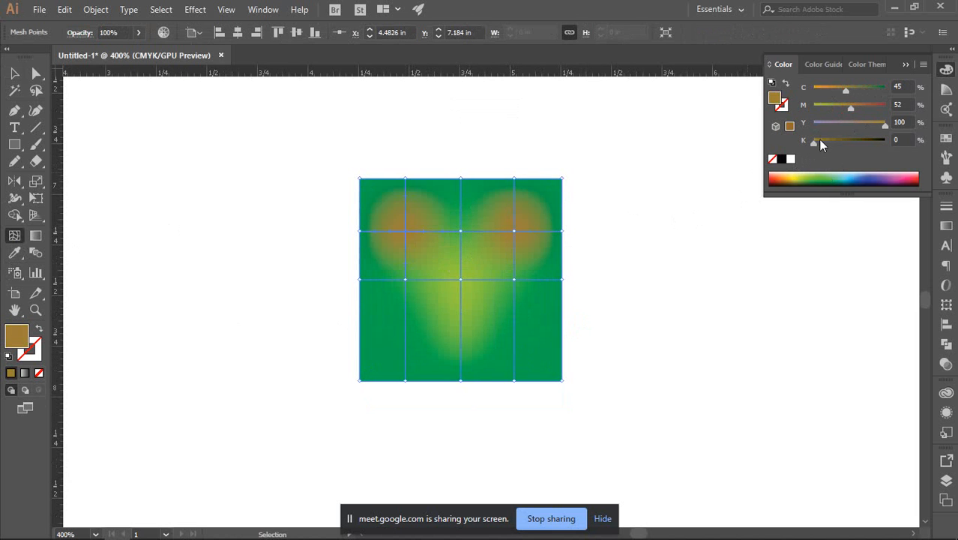
drag(854, 110, 887, 110)
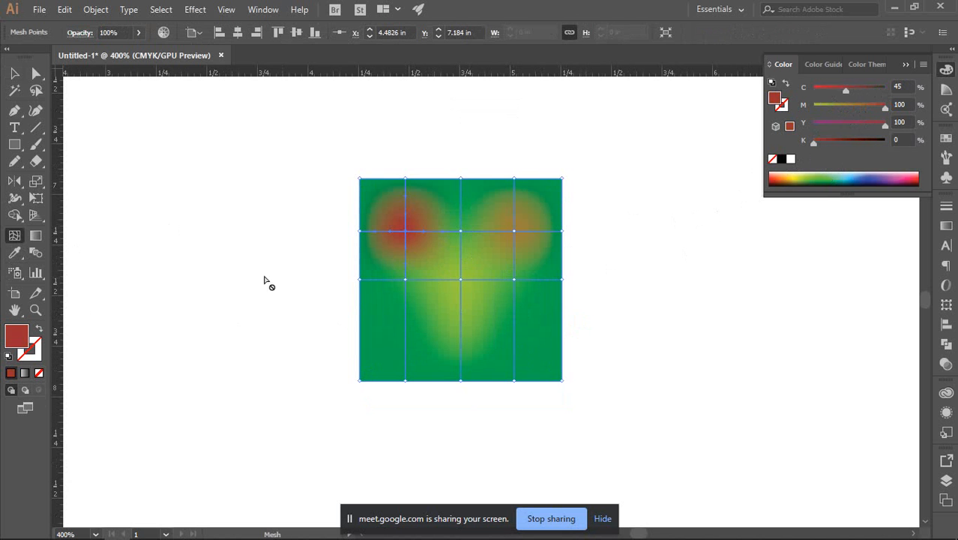
click(14, 74)
click(257, 216)
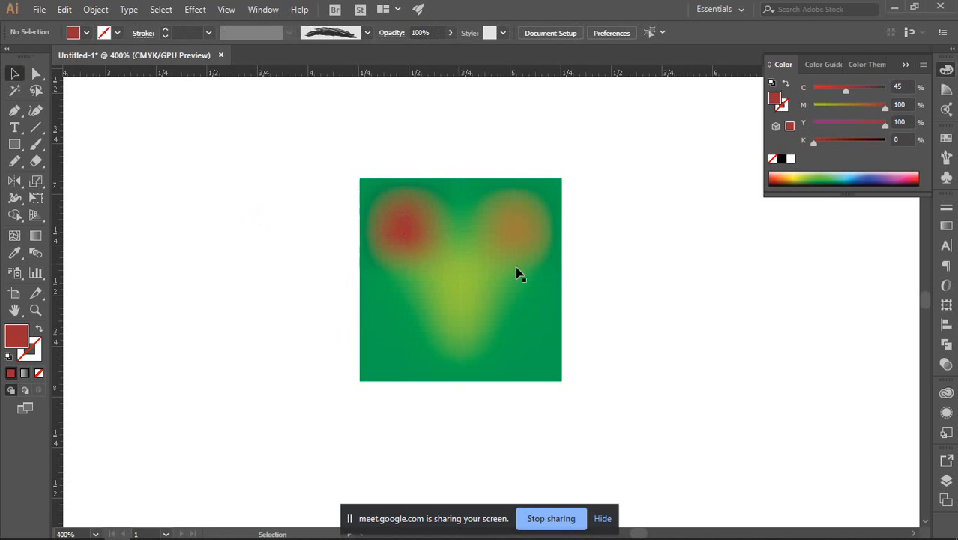
Collapse the Color panel and examine the colour blends and mesh lines of the square up close.
scroll(597, 269, down, 1)
scroll(603, 298, up, 2)
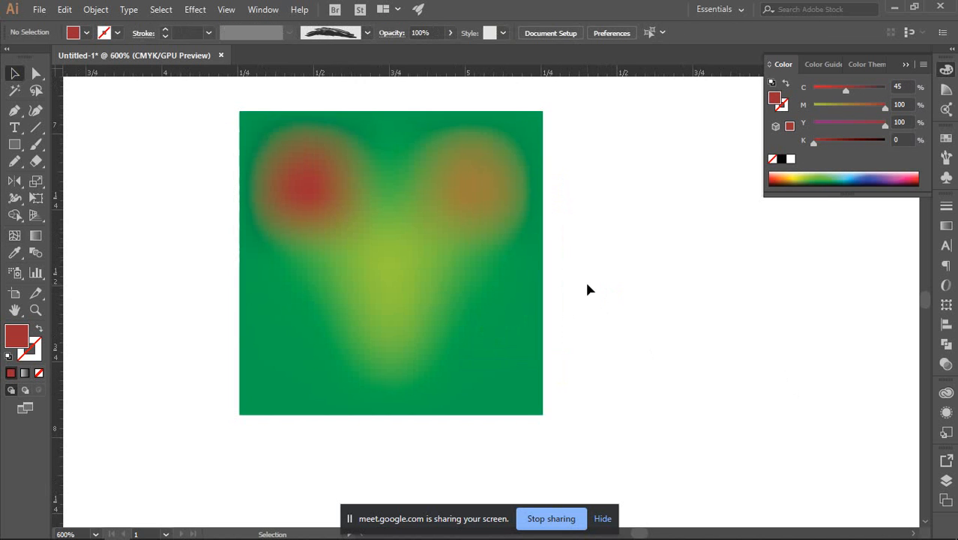
scroll(587, 289, up, 1)
click(945, 70)
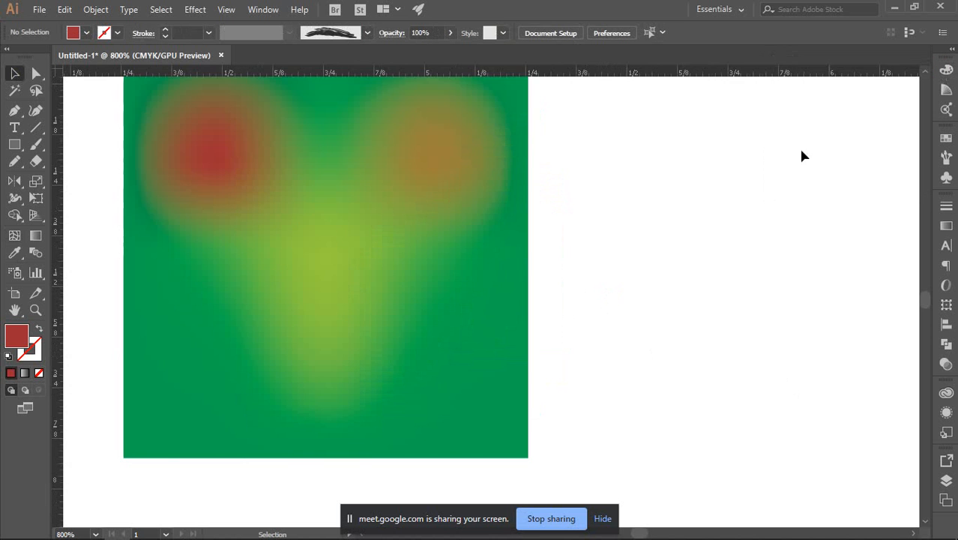
scroll(604, 265, down, 2)
scroll(471, 246, up, 1)
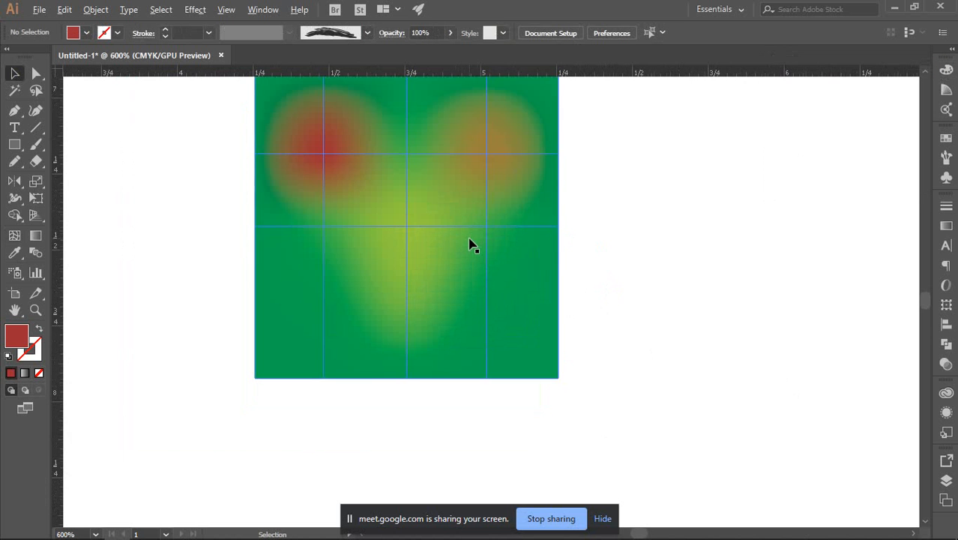
scroll(505, 328, up, 1)
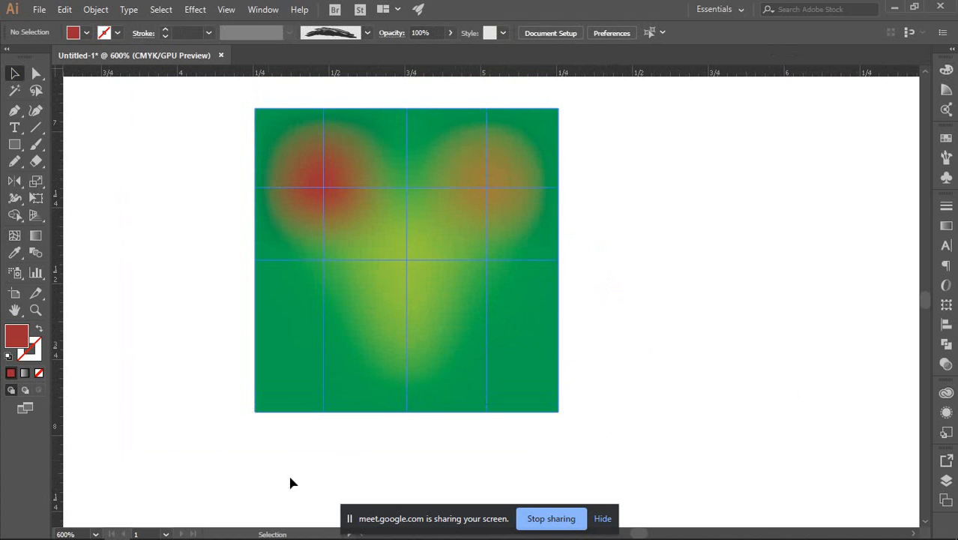
Switch to the Chrome window with the Google Images results for isometric illustration.
mouse_move(66, 531)
click(78, 481)
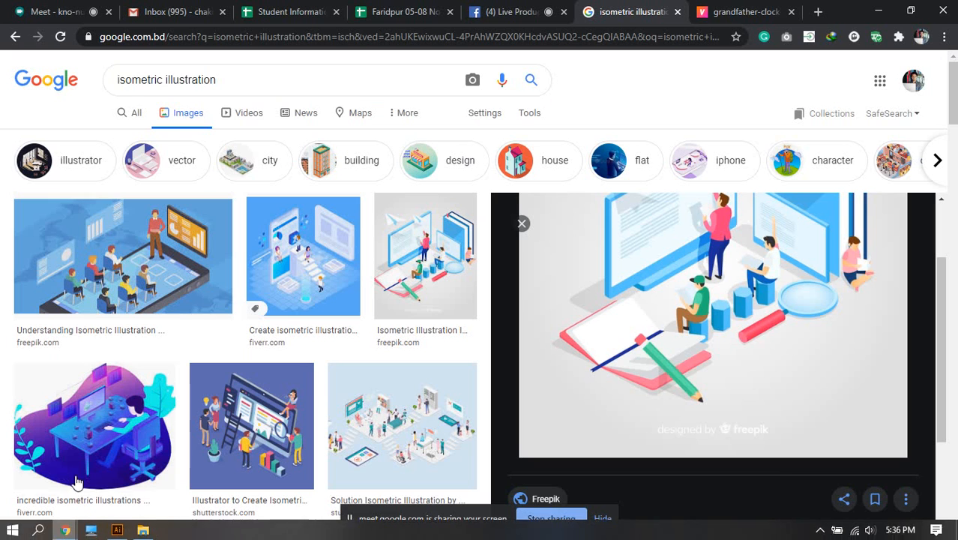
Replace the image search with a search for "Lighting background".
drag(217, 80, 33, 84)
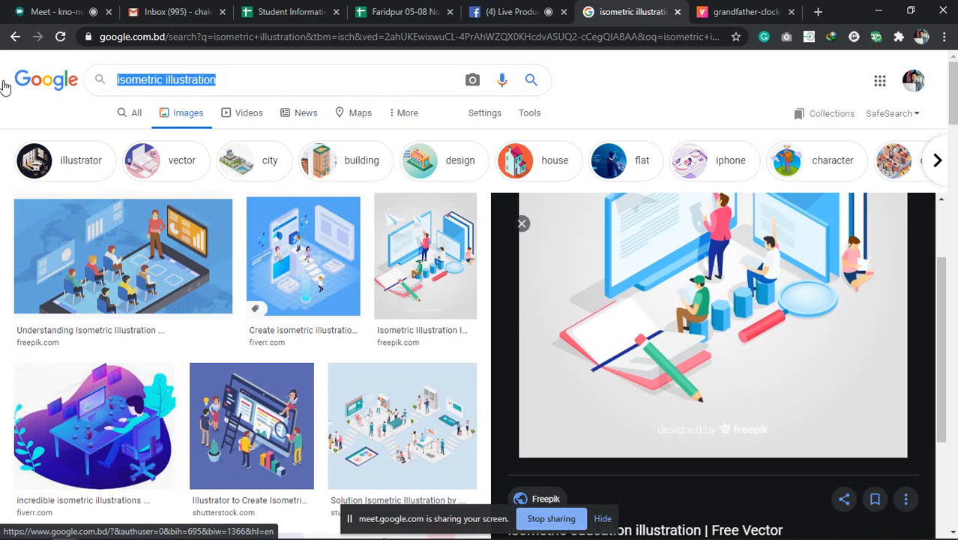
text(Ba)
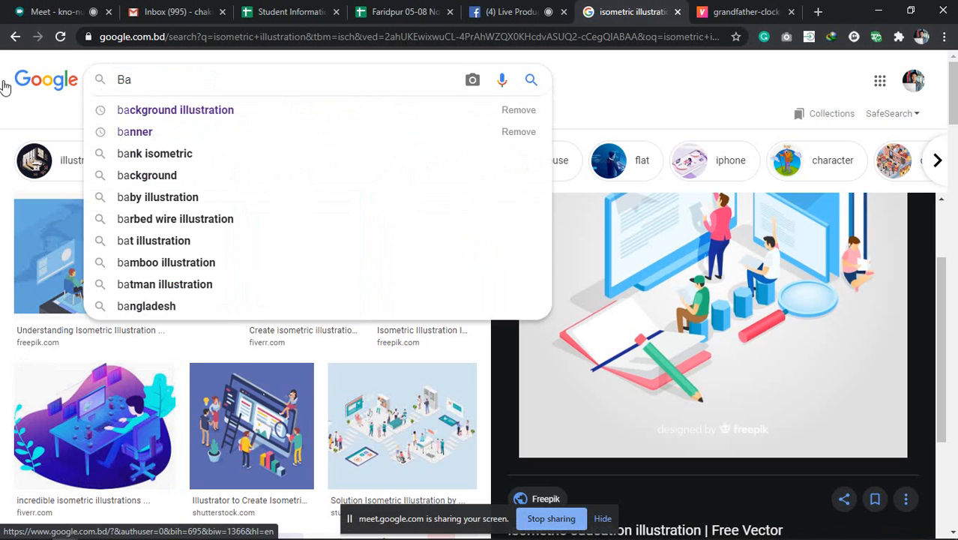
text(ckgro)
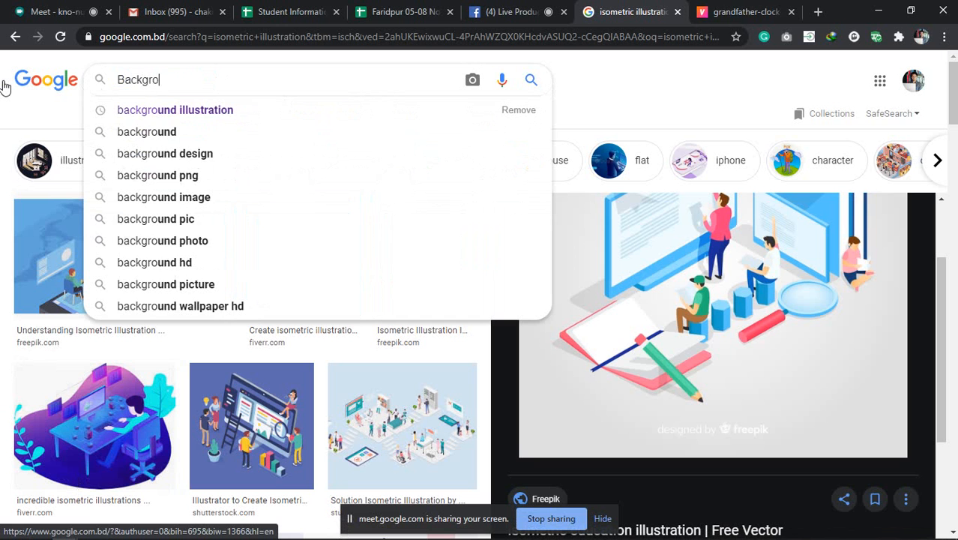
key(ctrl+a)
text(Lig)
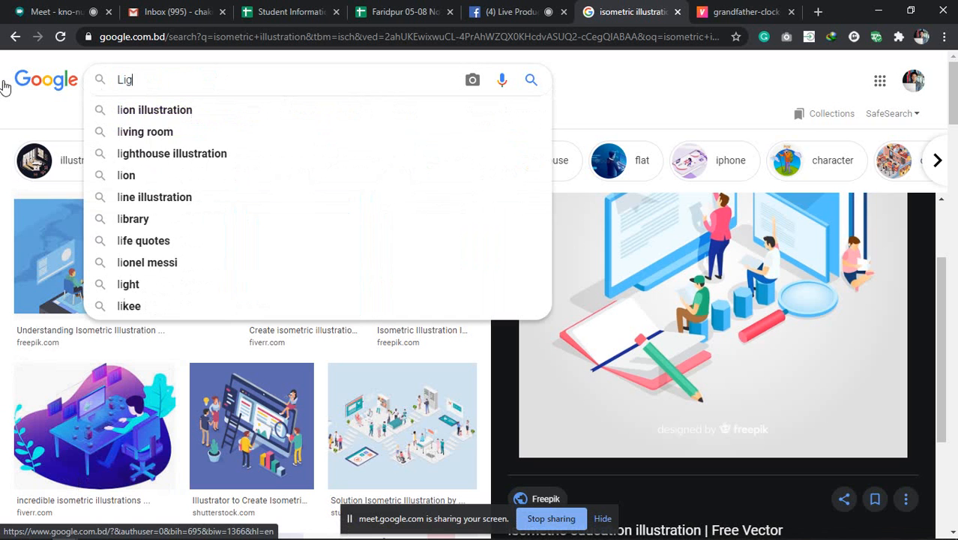
text(hting b)
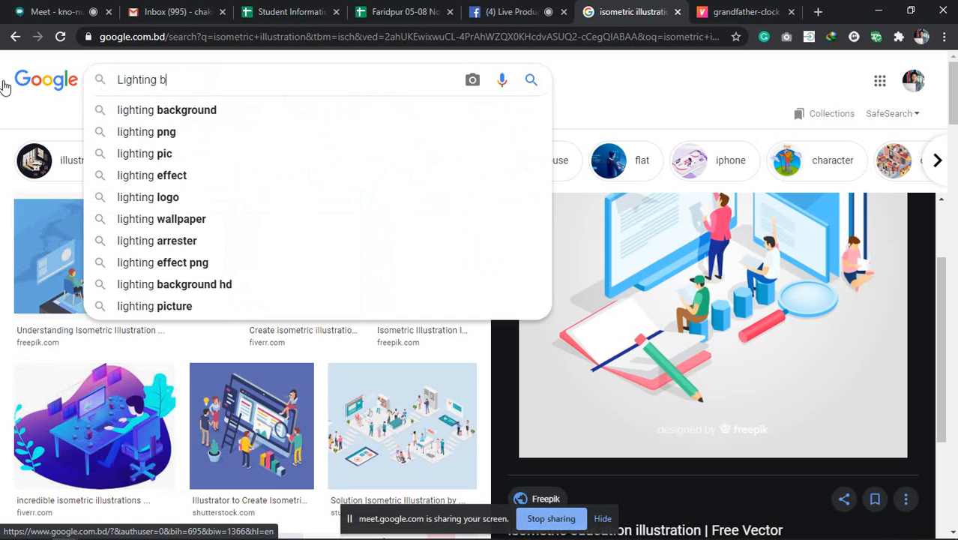
text(ackground)
key(Return)
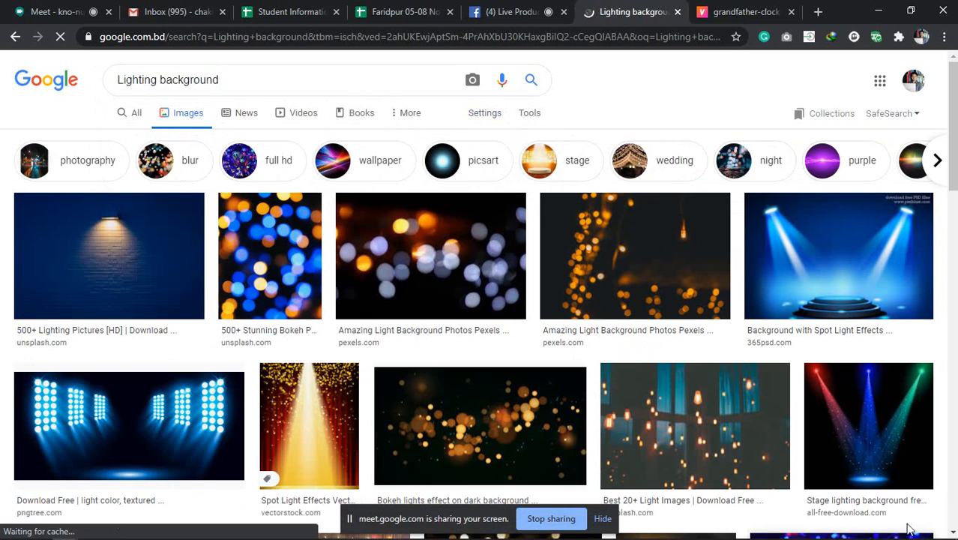
Browse the lighting background results and preview the blue and orange blur lighting background from freegrapi.com.
scroll(610, 332, down, 2)
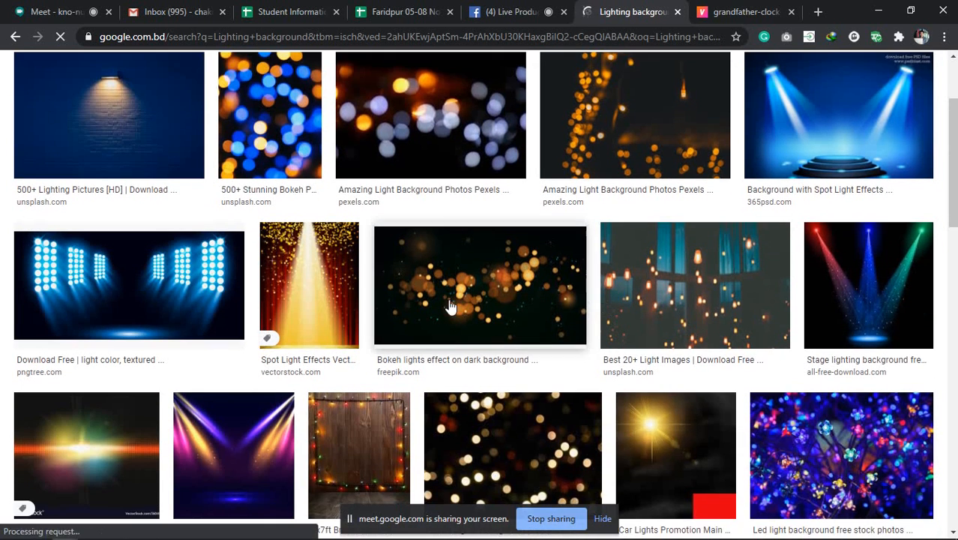
scroll(449, 308, down, 1)
scroll(456, 278, down, 3)
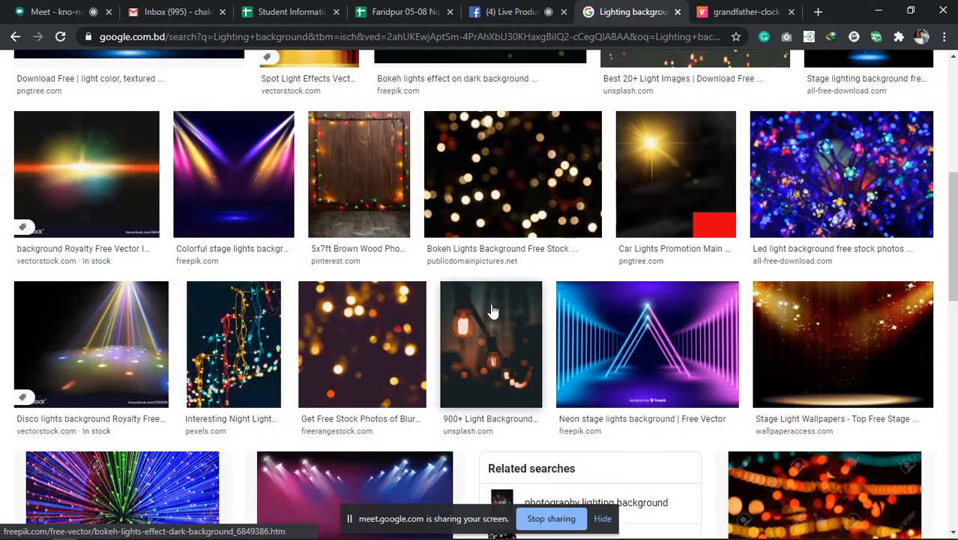
scroll(492, 309, down, 5)
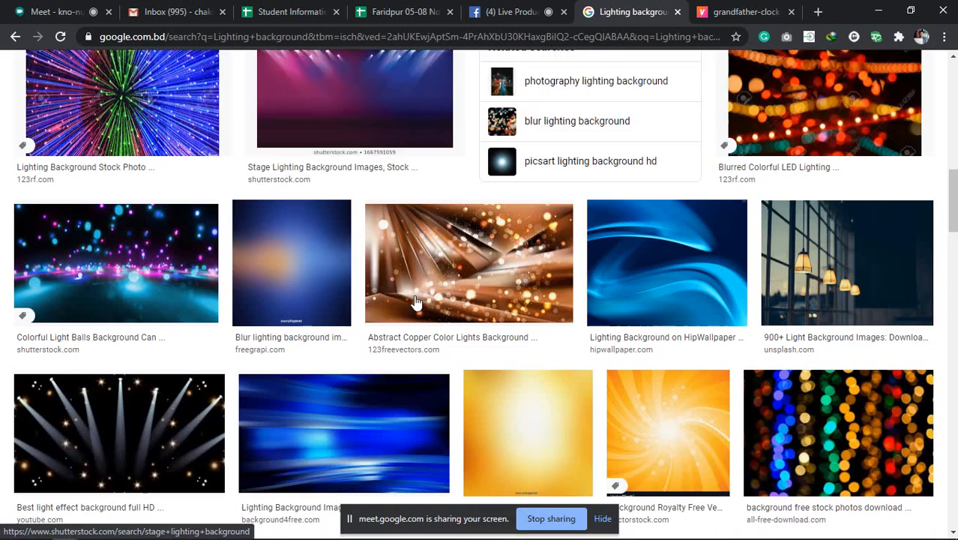
click(285, 192)
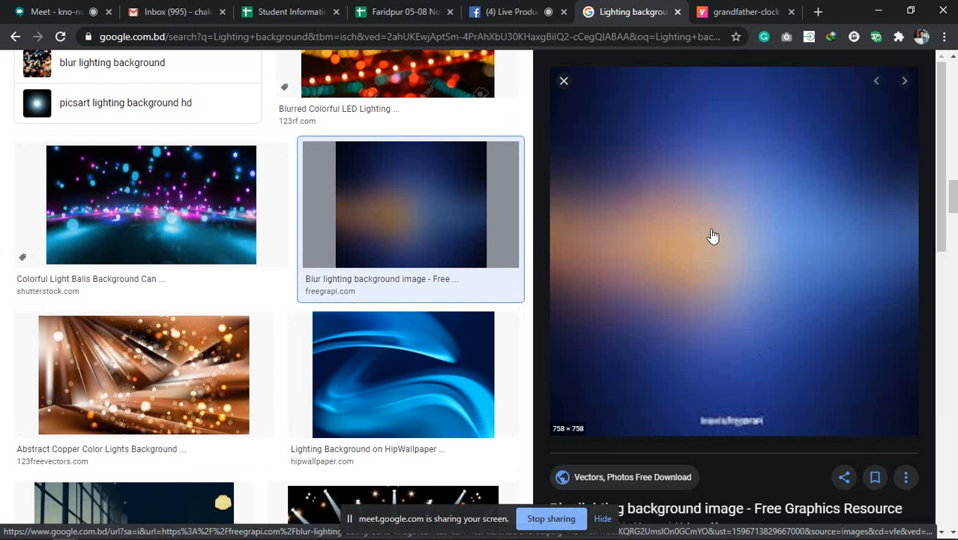
Preview the orange-brown blur lighting background and the golden bokeh nature landscape from the related images.
scroll(627, 261, down, 8)
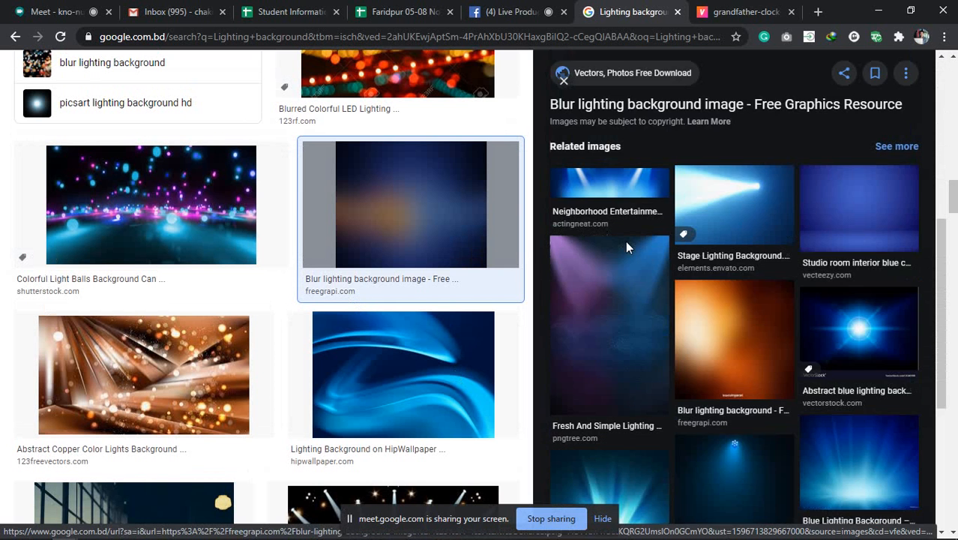
click(761, 246)
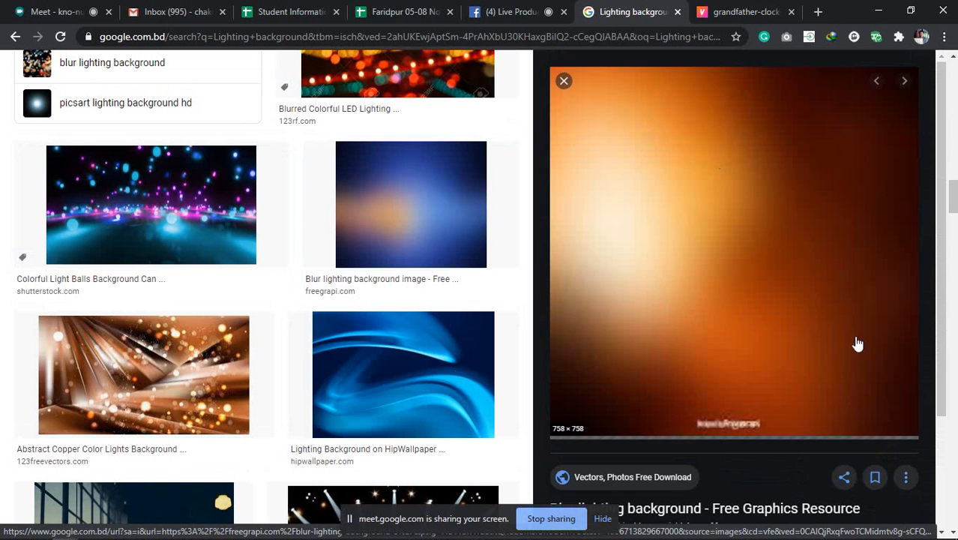
scroll(738, 260, down, 5)
scroll(739, 260, down, 2)
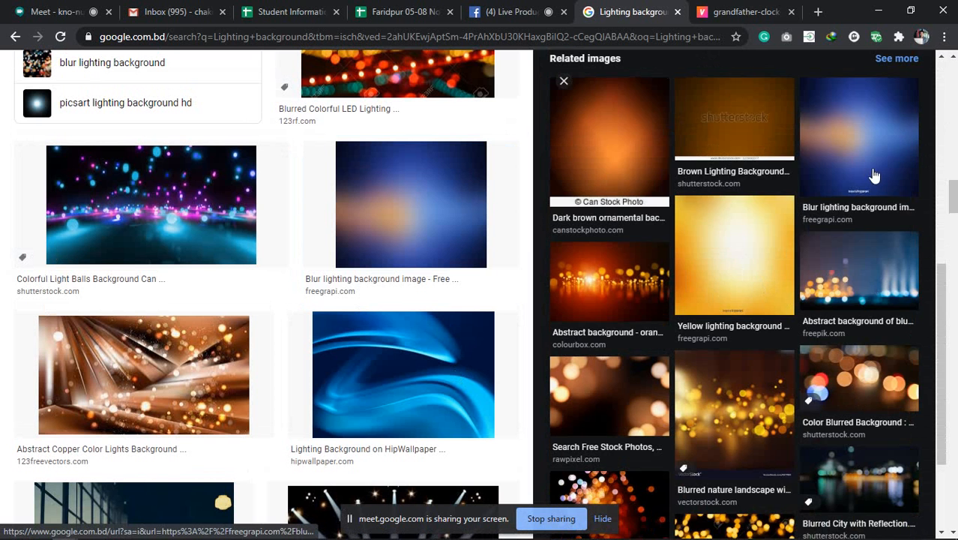
scroll(836, 274, down, 2)
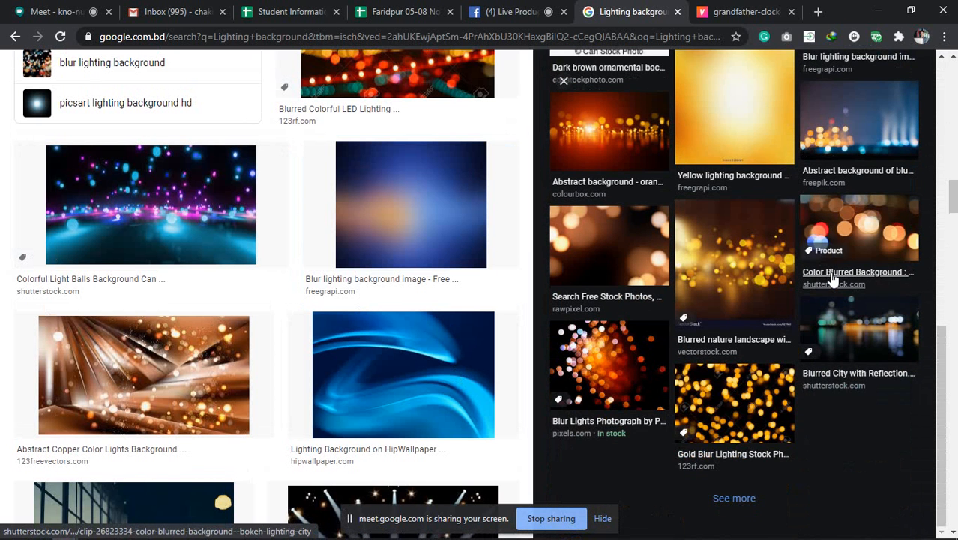
click(725, 262)
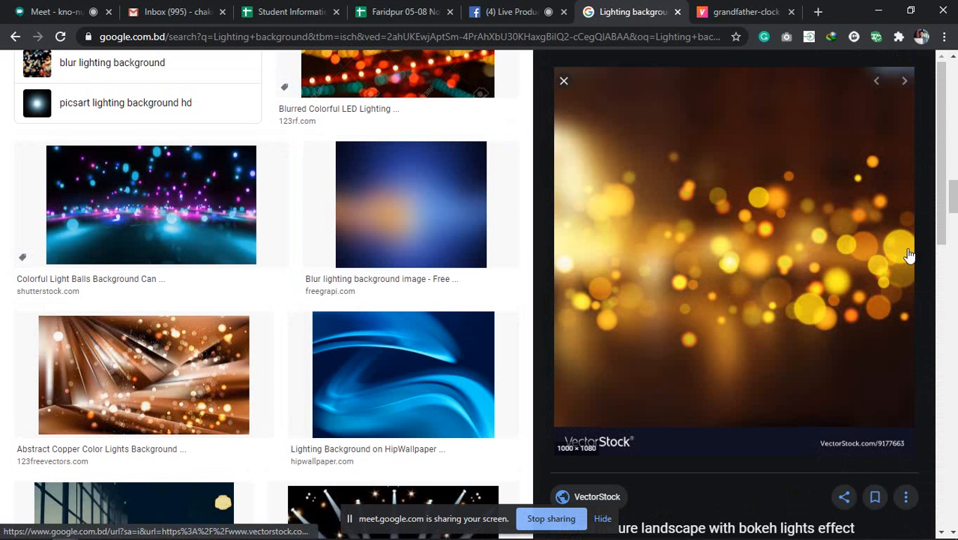
Close the image preview and look over more of the lighting background results.
click(563, 80)
scroll(297, 274, down, 4)
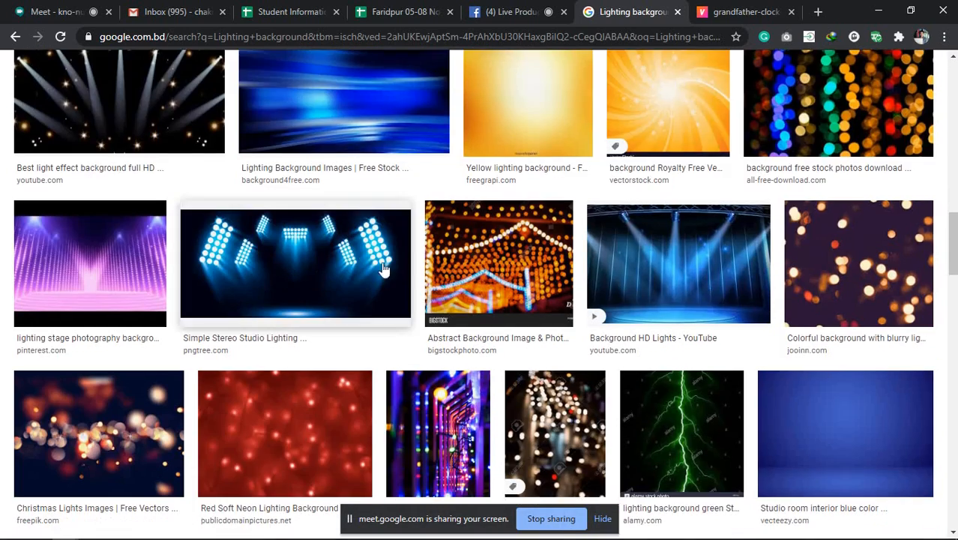
scroll(525, 277, down, 3)
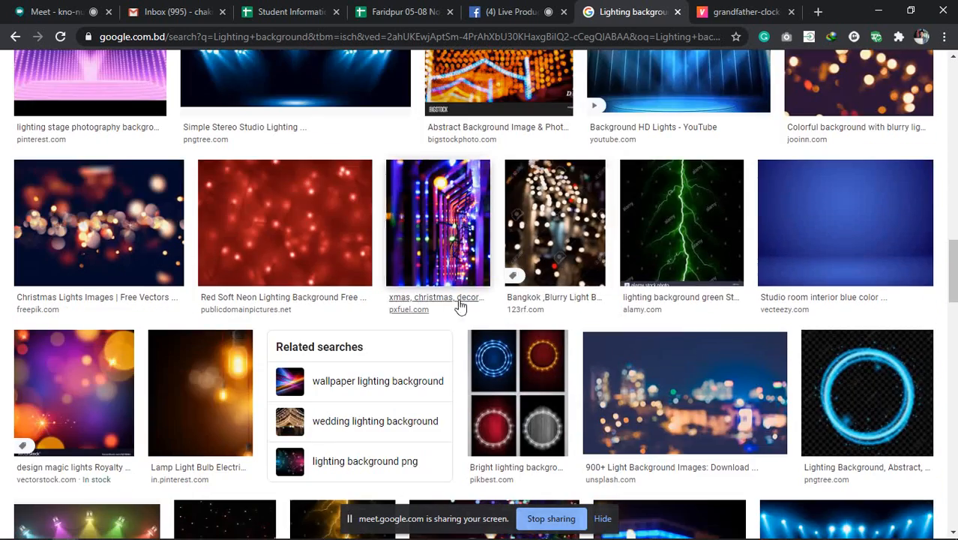
scroll(459, 306, down, 3)
scroll(528, 291, up, 6)
scroll(525, 262, up, 5)
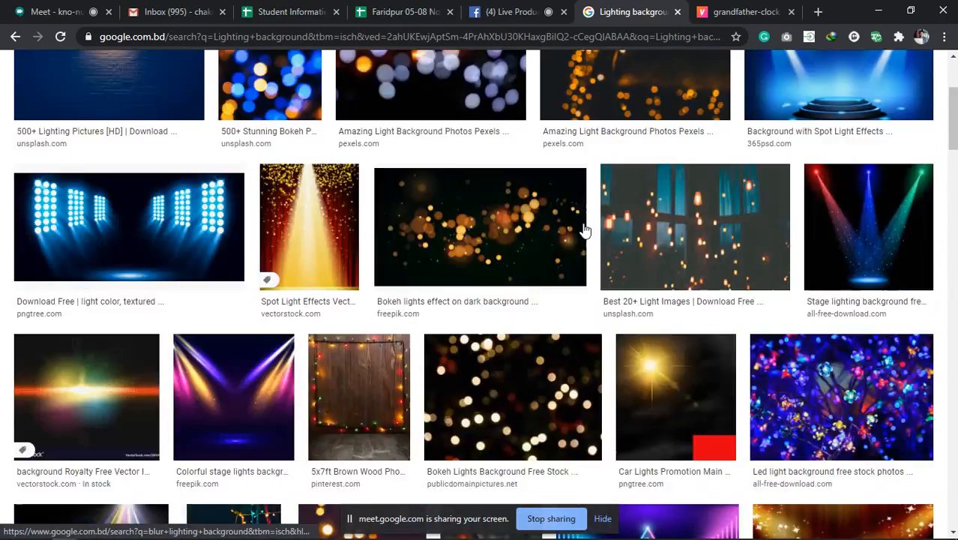
Search the images for "Mesh tool effect".
drag(219, 79, 13, 79)
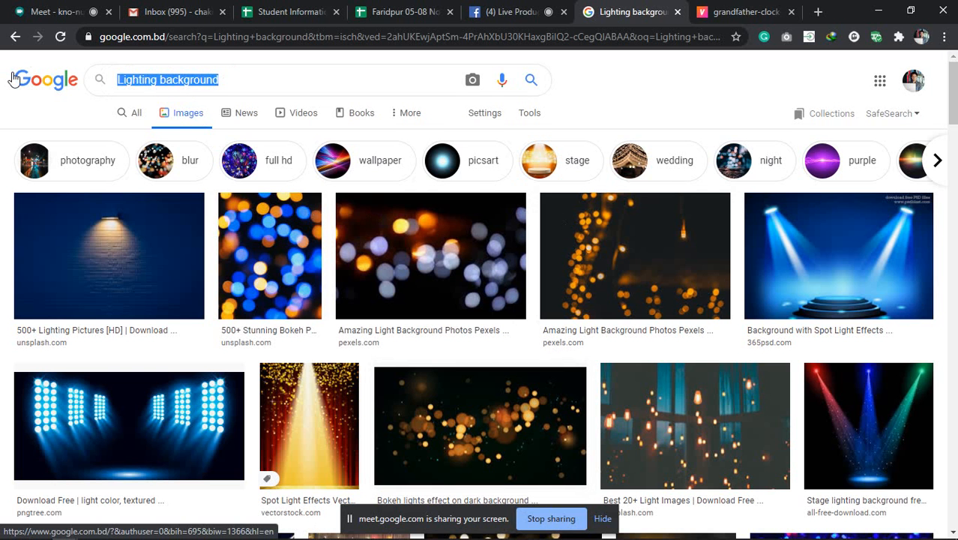
text(Mesh)
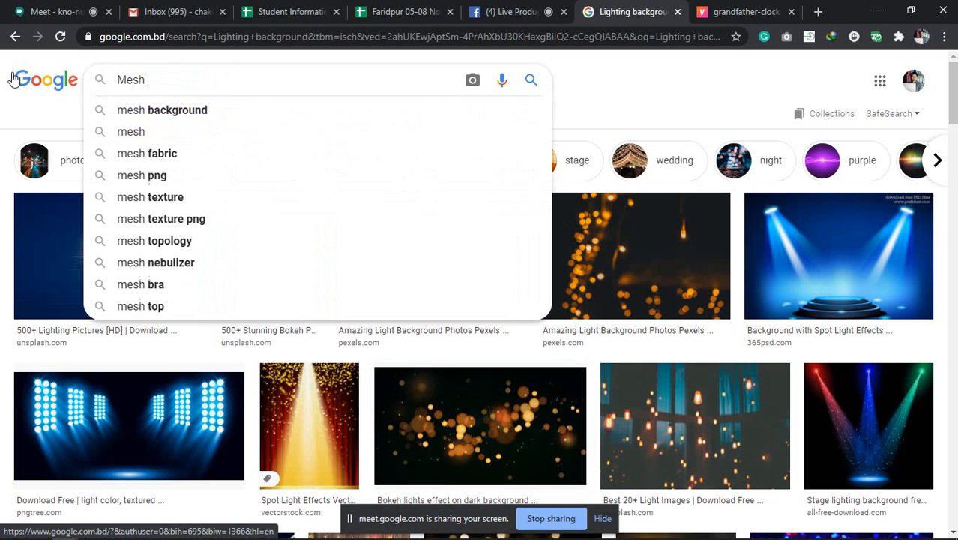
text( tool)
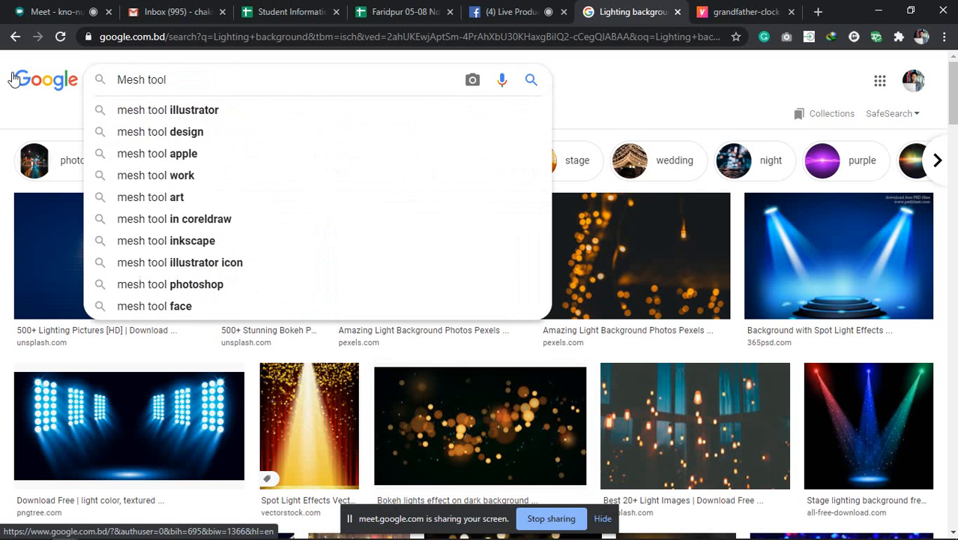
text( effect)
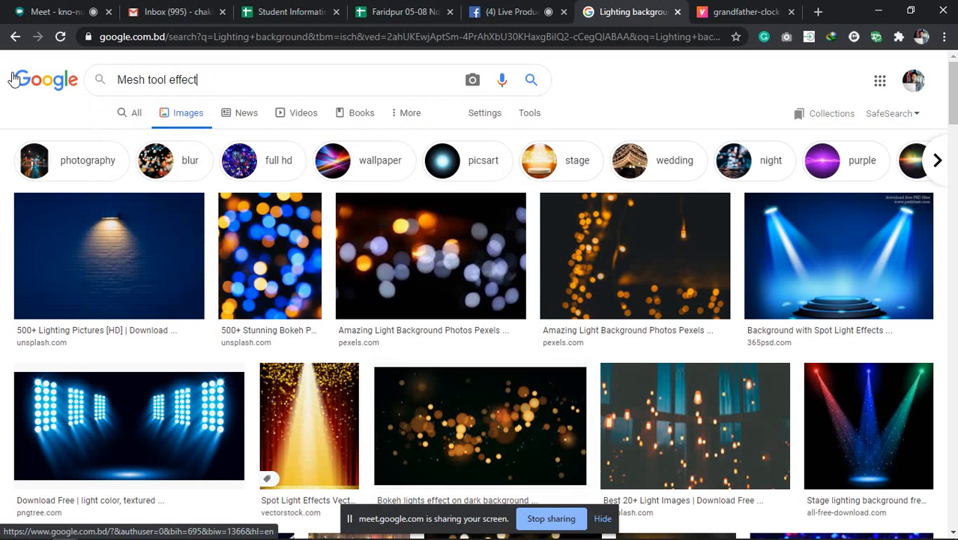
key(Return)
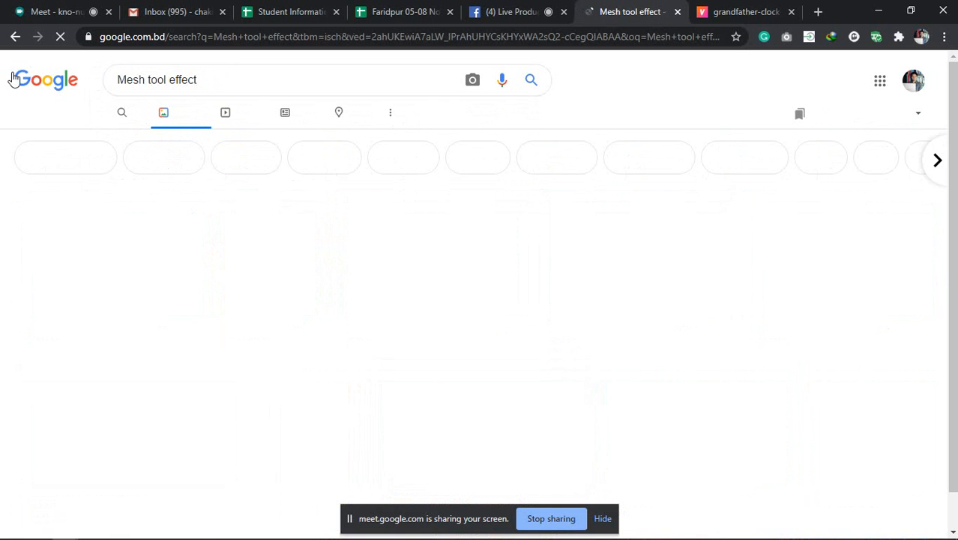
Look through the mesh tool examples and preview the "Mesh Tool Illustrator - Banana" image.
scroll(620, 323, down, 2)
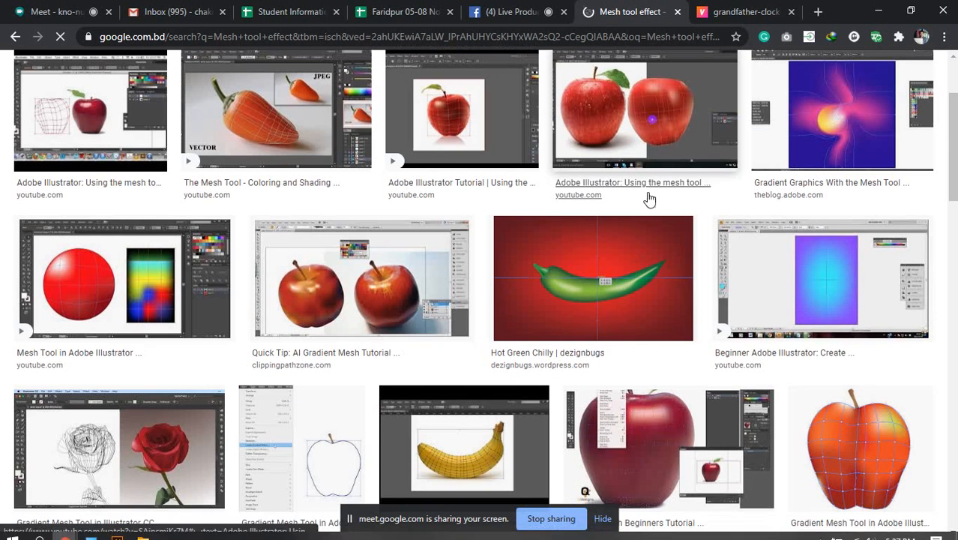
scroll(604, 194, up, 1)
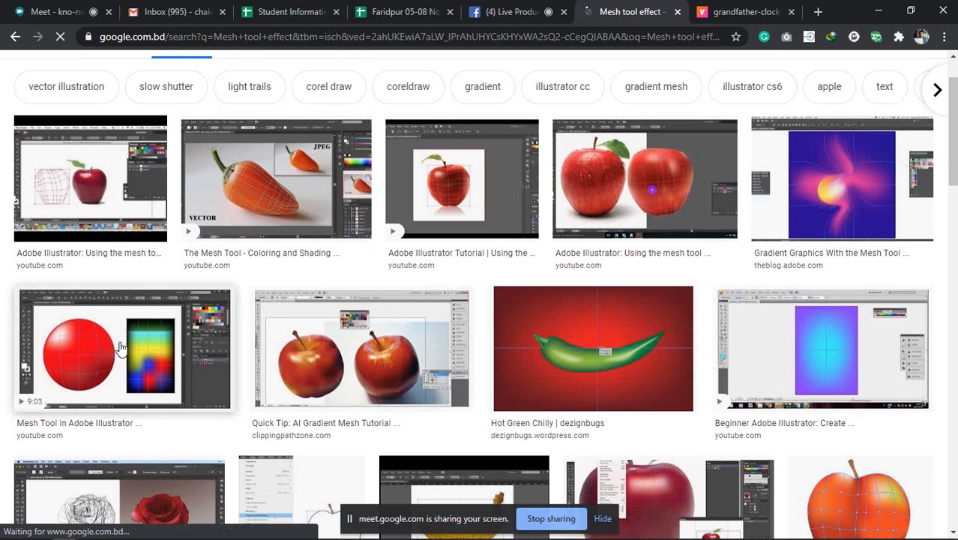
scroll(268, 294, down, 1)
scroll(268, 294, up, 1)
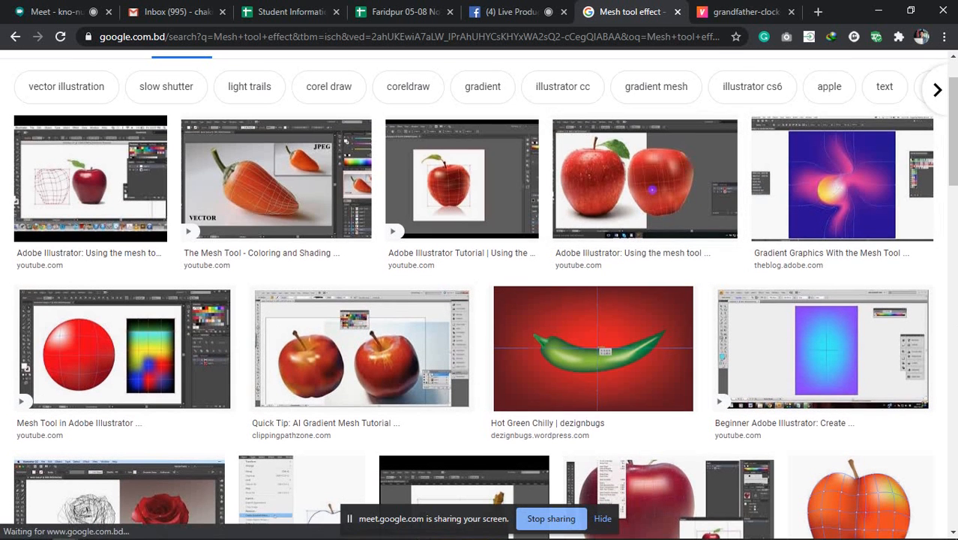
scroll(262, 282, down, 4)
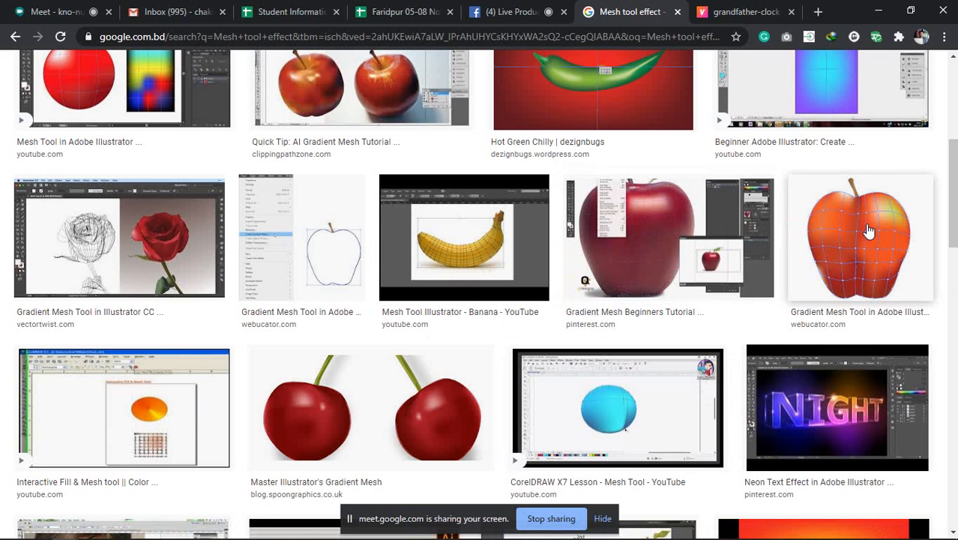
click(466, 238)
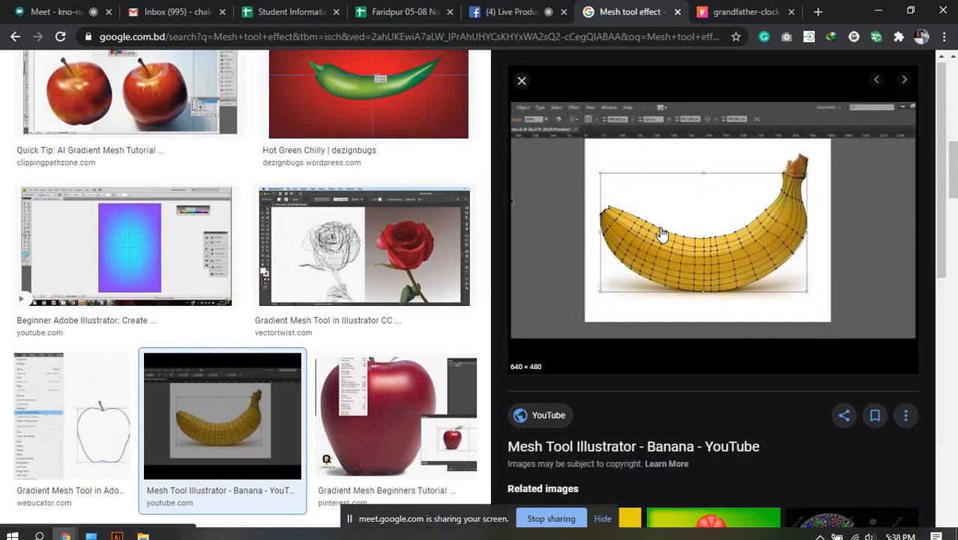
Examine the banana's mesh and open the realistic mango tutorial image on a green background from its related images.
scroll(675, 255, down, 2)
scroll(683, 279, down, 1)
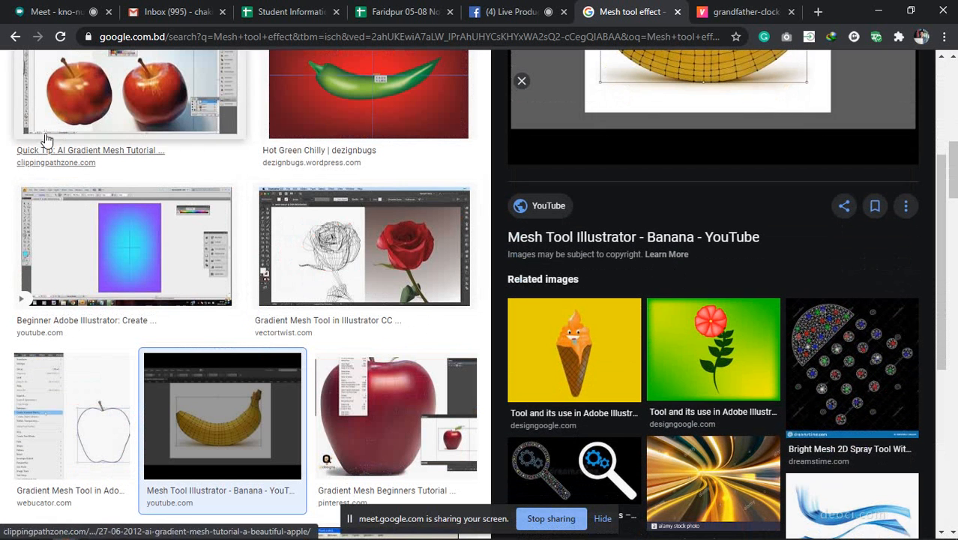
scroll(604, 209, up, 3)
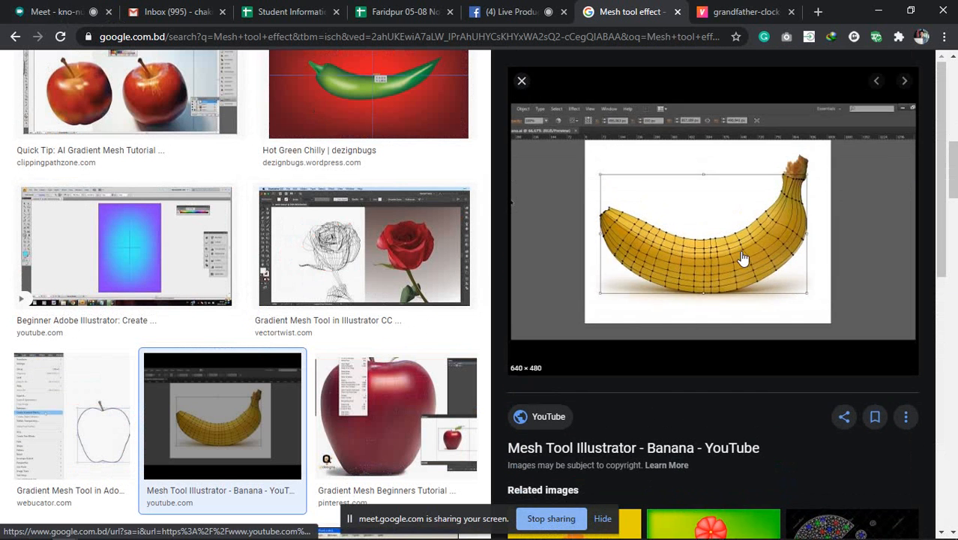
scroll(743, 259, down, 8)
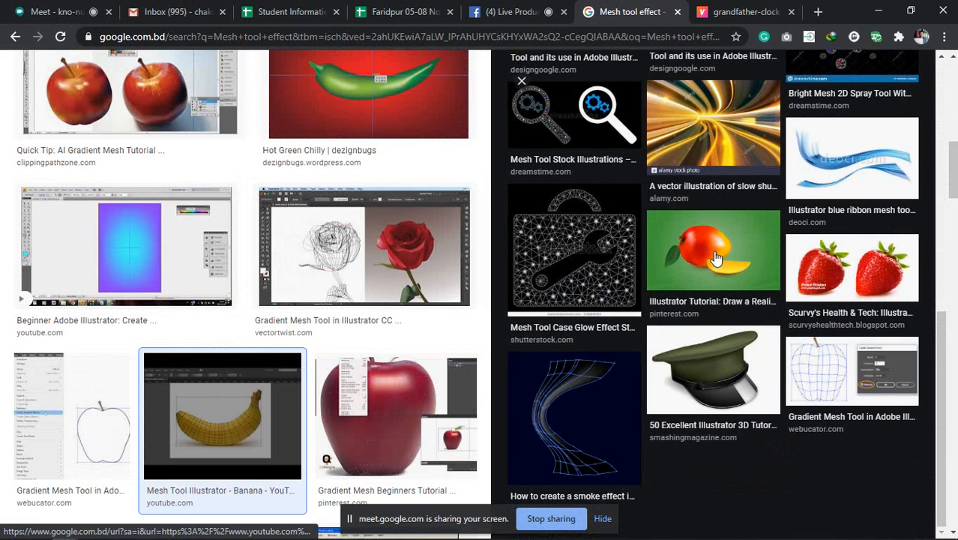
click(715, 248)
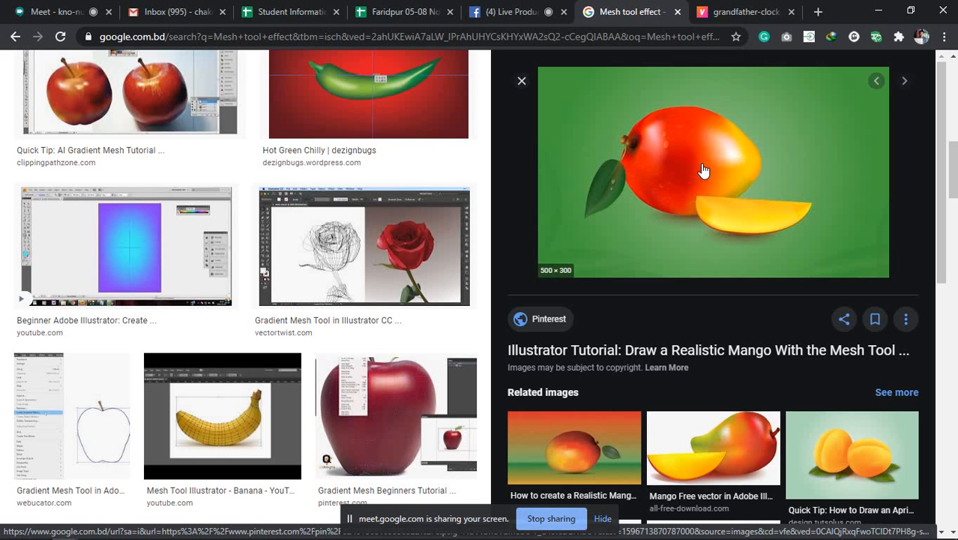
Preview the "Mango Free vector" image from all-free-download.com among the related mango images.
scroll(691, 357, down, 3)
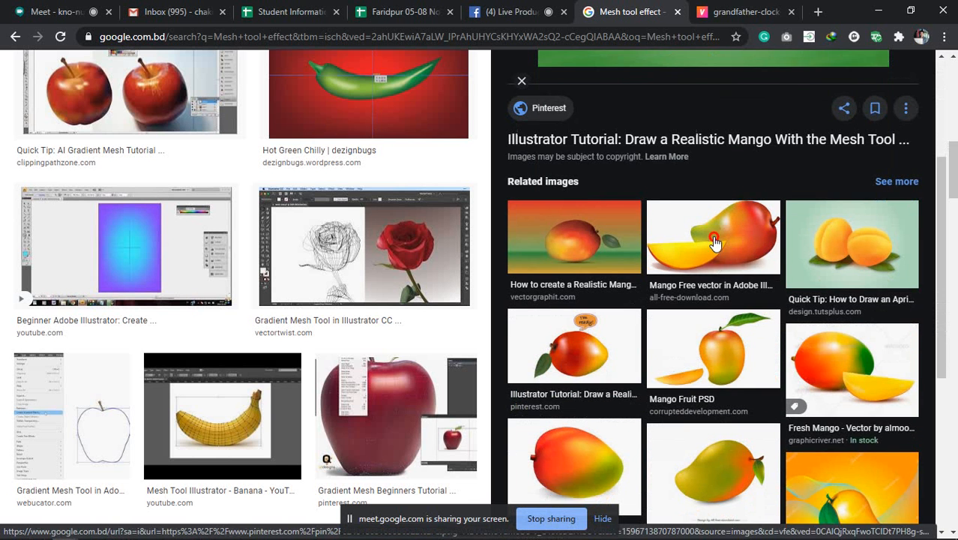
click(714, 242)
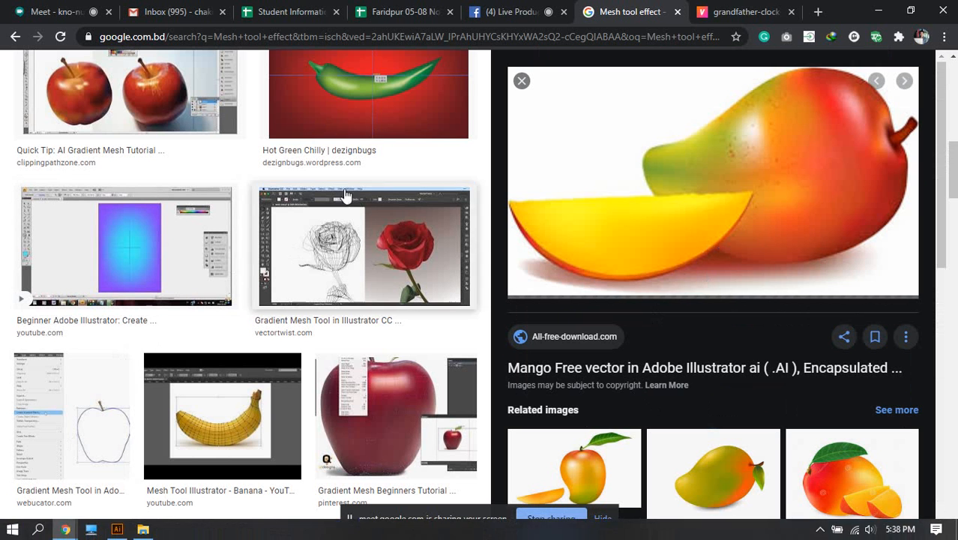
scroll(359, 443, down, 1)
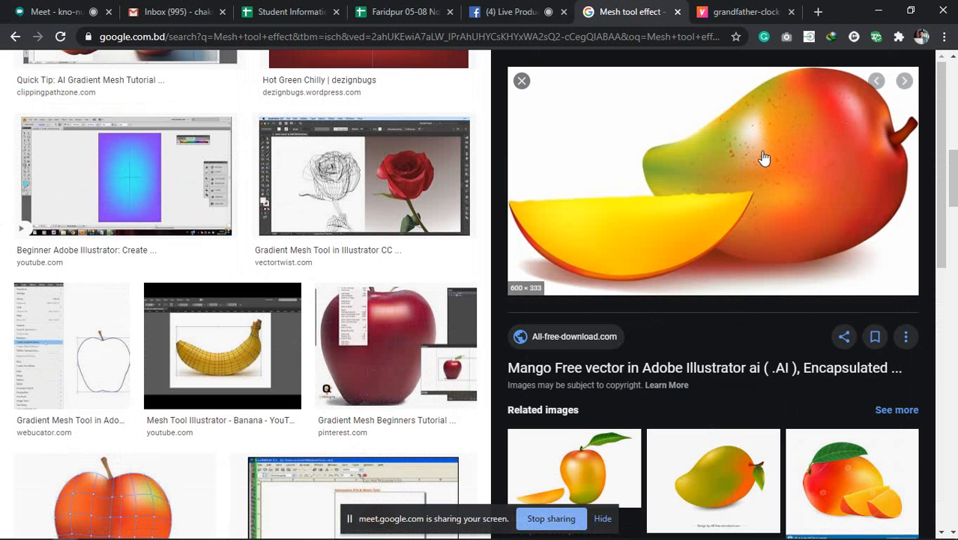
Look through the related mango images and mesh tool results, and preview the "N.S.L: WEEK 65 – Adobe Illustrator CS6: Gradient Mesh" image.
scroll(816, 150, down, 7)
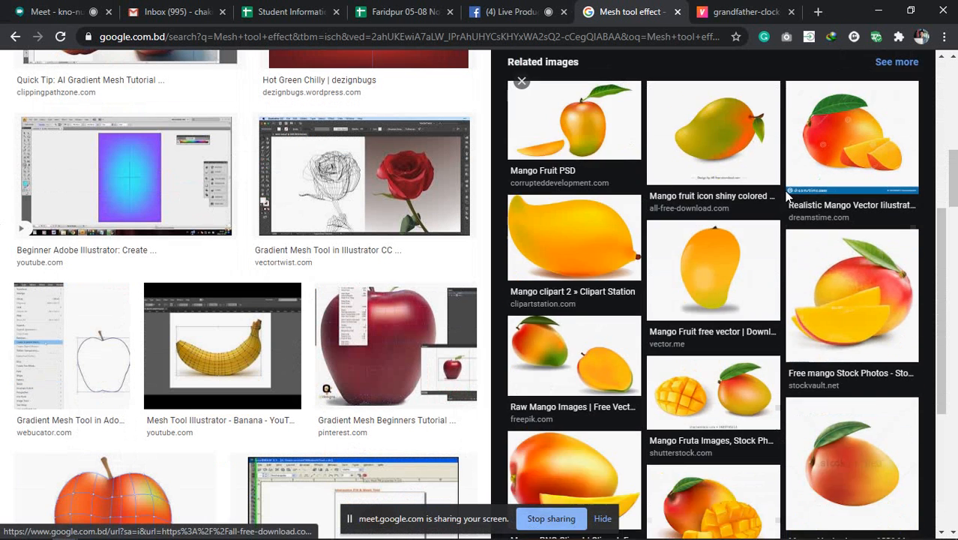
scroll(787, 194, up, 3)
scroll(787, 193, down, 3)
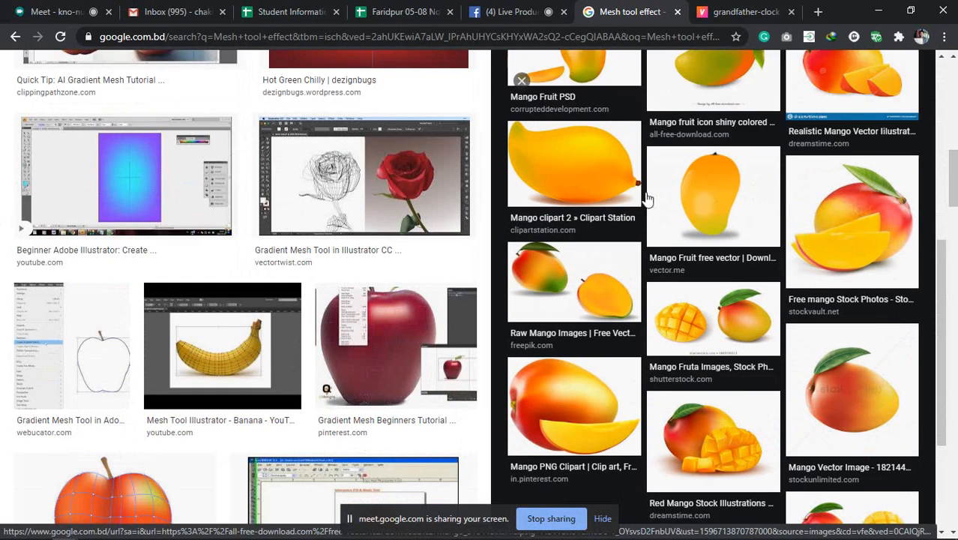
scroll(308, 242, down, 8)
scroll(308, 242, down, 3)
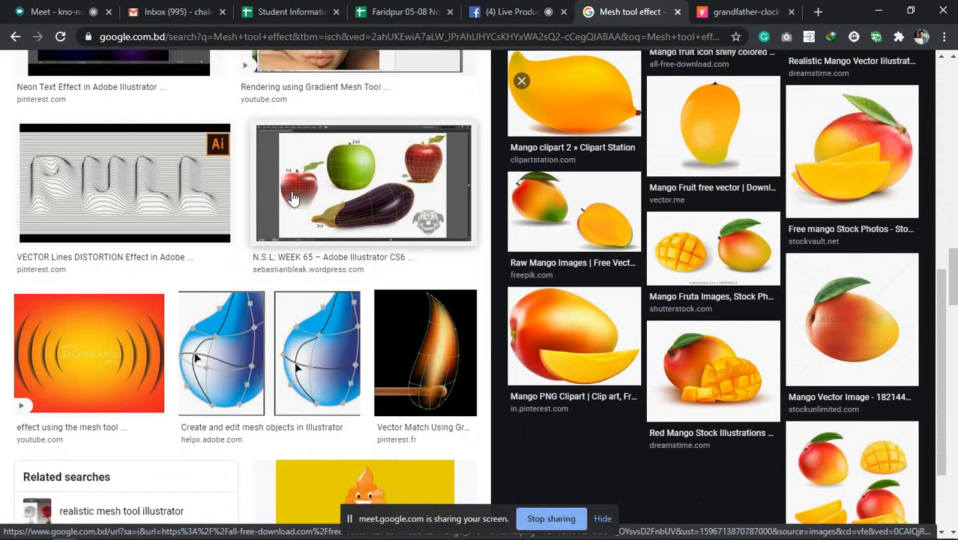
scroll(293, 198, up, 5)
scroll(407, 336, down, 5)
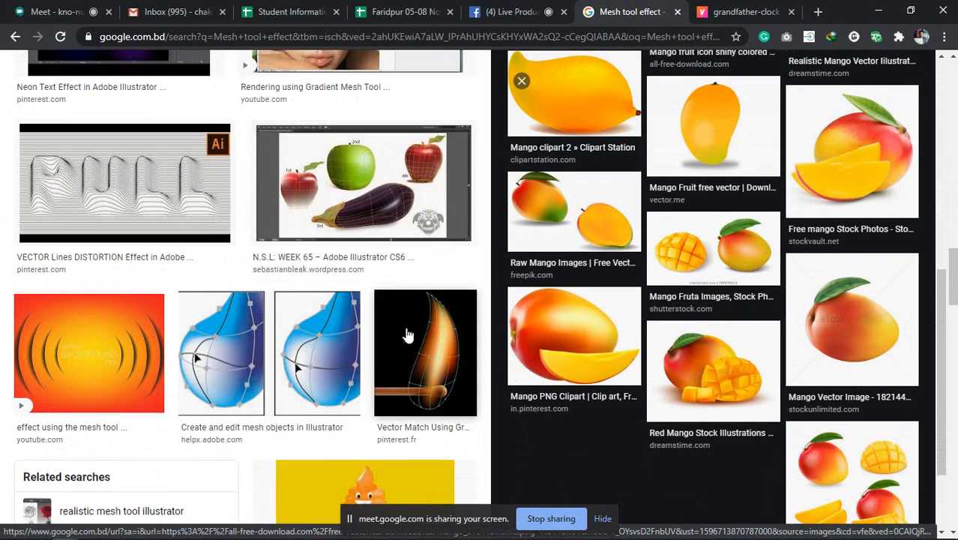
scroll(353, 246, down, 3)
scroll(362, 278, up, 4)
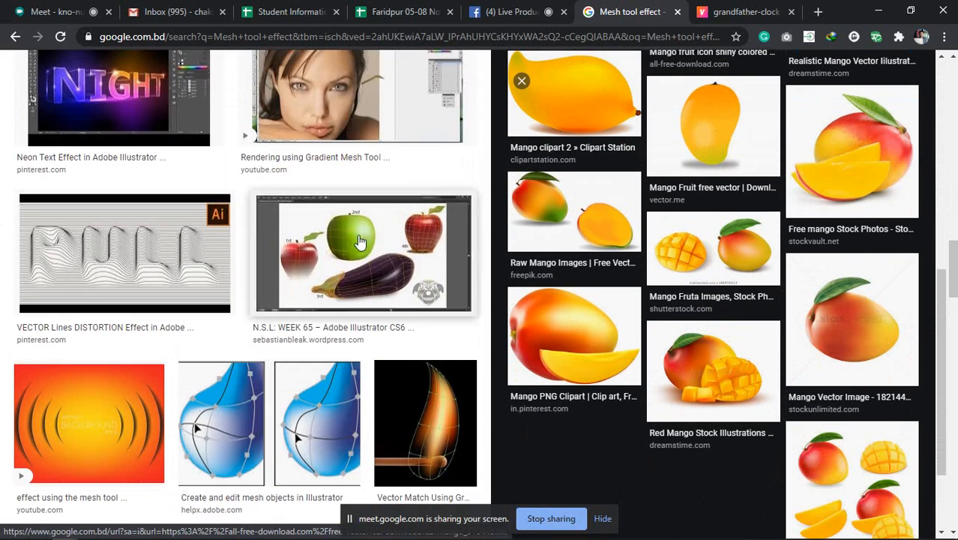
click(362, 278)
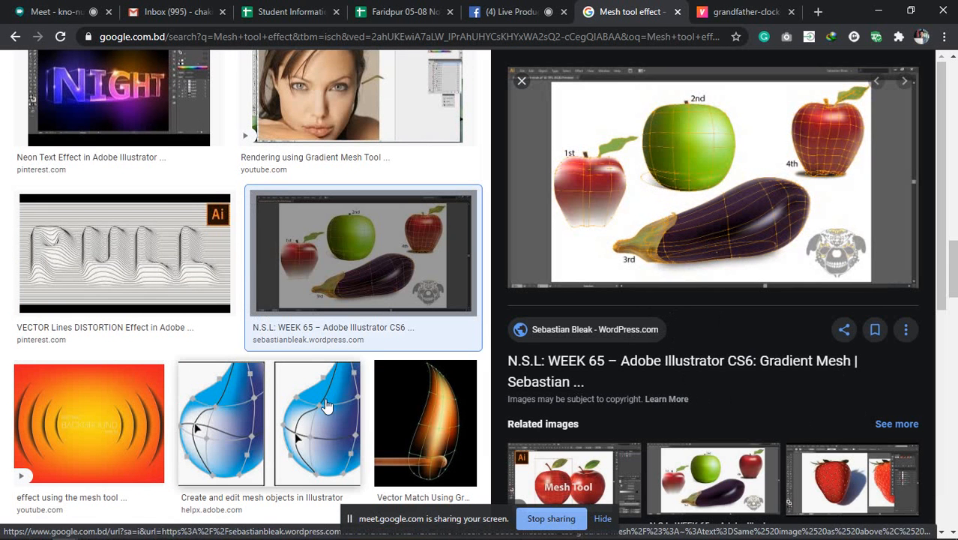
scroll(113, 450, down, 3)
Switch to Illustrator and delete the green gradient mesh square.
click(116, 530)
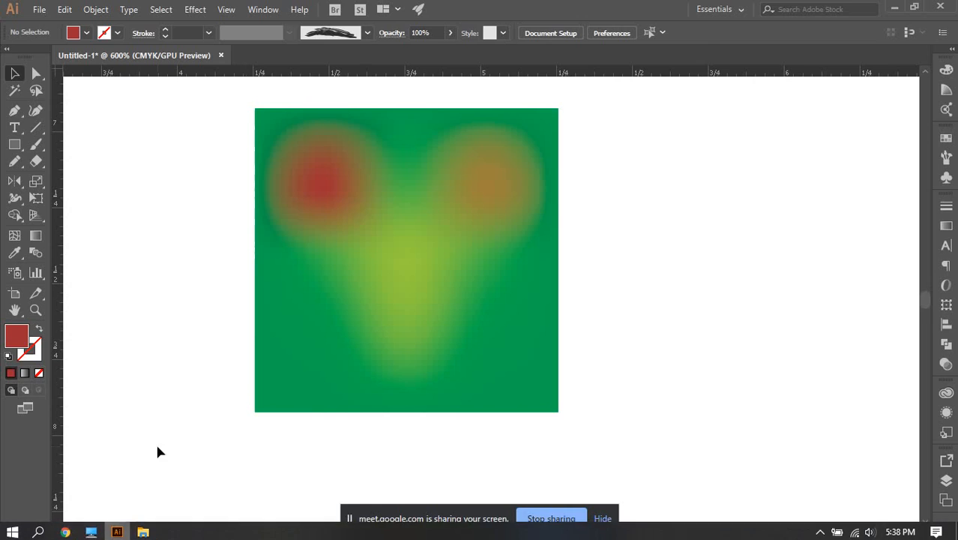
click(353, 272)
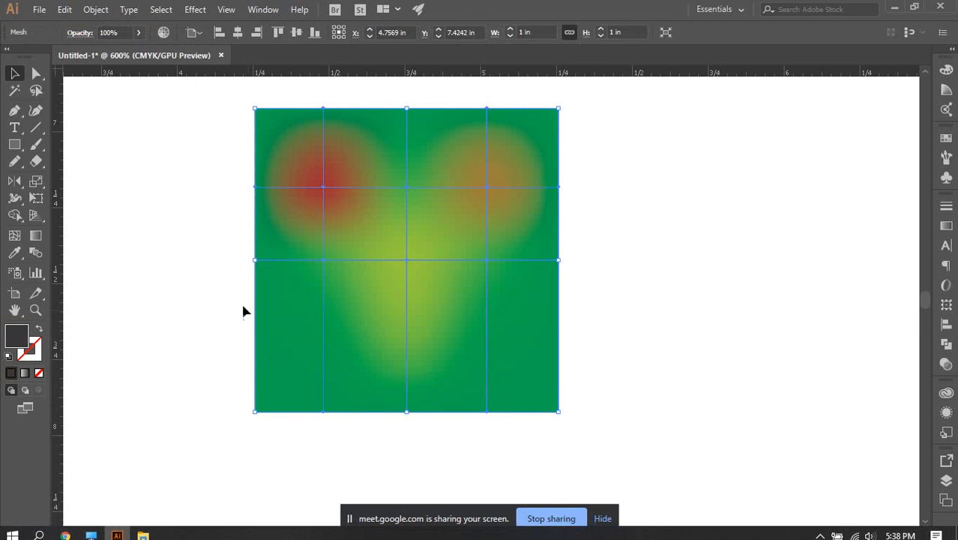
key(Delete)
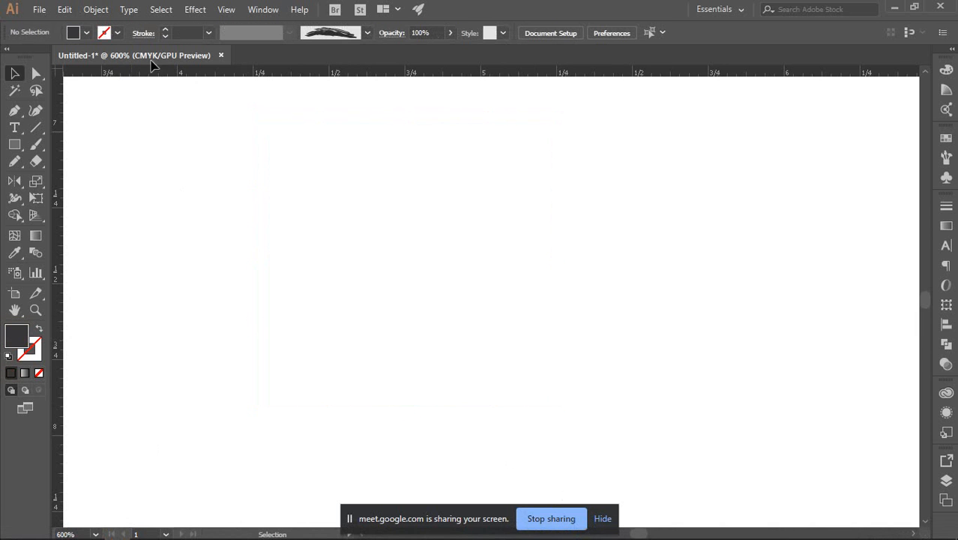
Draw a dark grey rectangle without a stroke in the empty area of the artboard, below the green squares.
click(20, 249)
scroll(264, 255, down, 6)
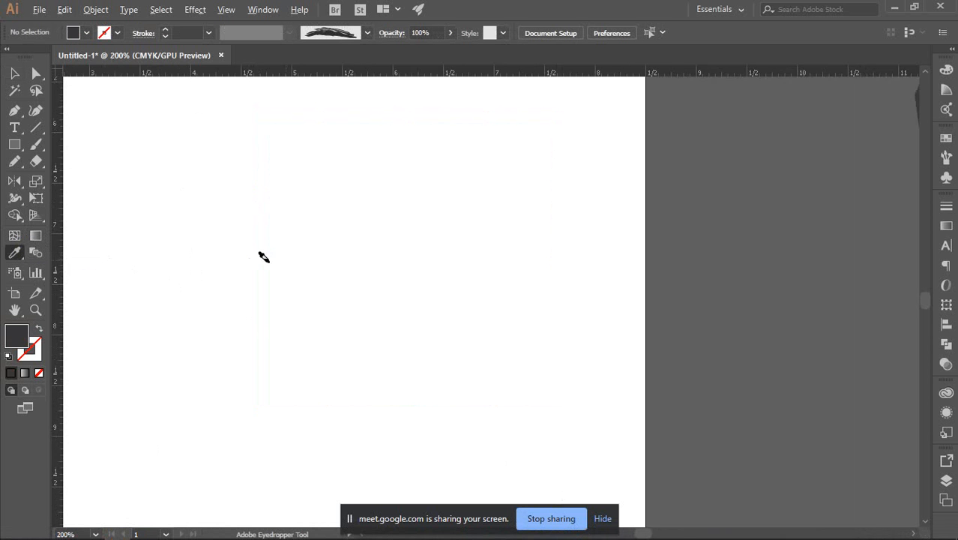
click(12, 75)
drag(245, 220, 414, 320)
key(m)
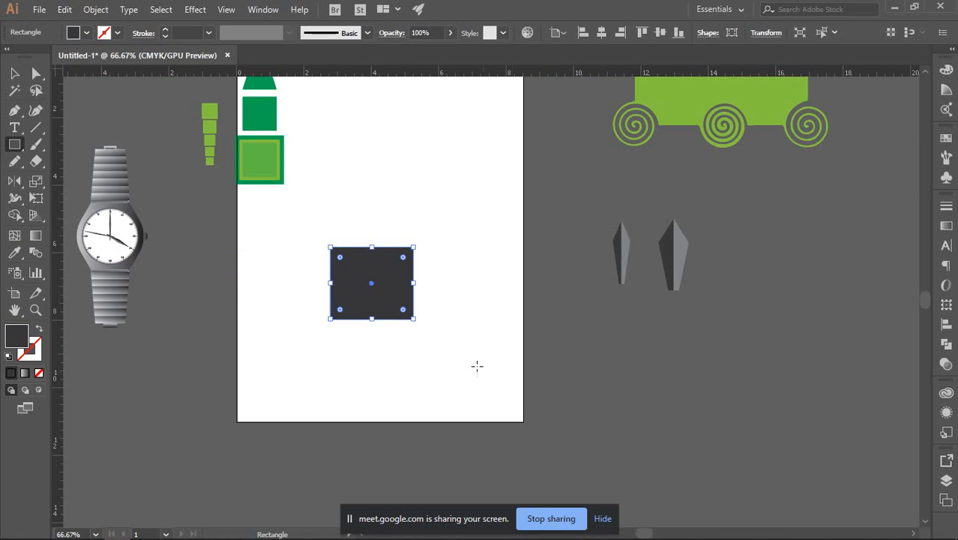
Recolour the rectangle with the Eyedropper from the dark green square, the watch strap's gradient, the light green frame and the dark blade half.
key(i)
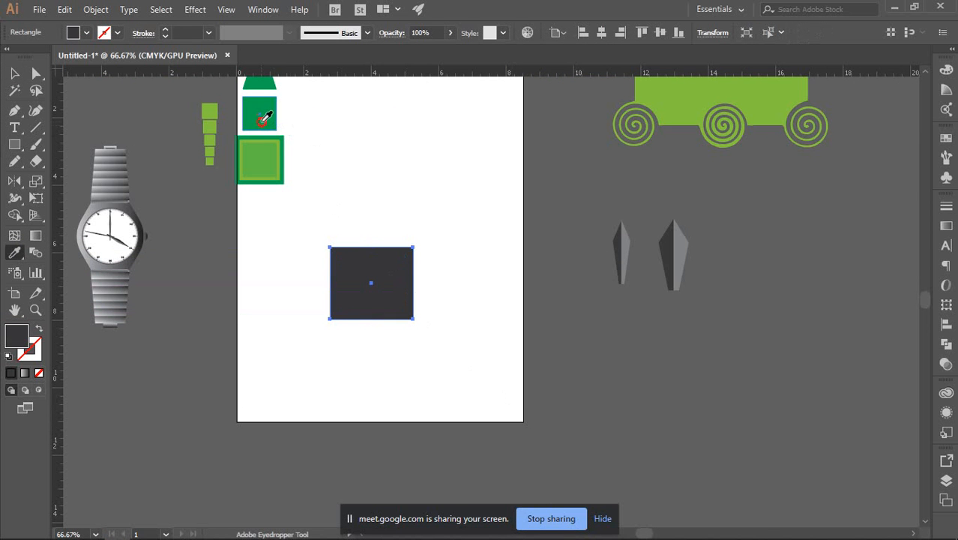
click(265, 118)
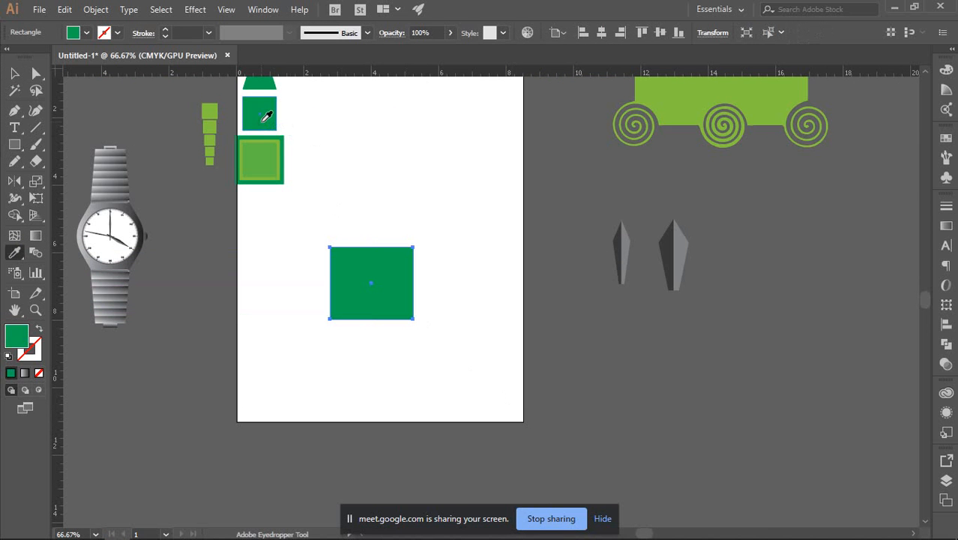
click(118, 188)
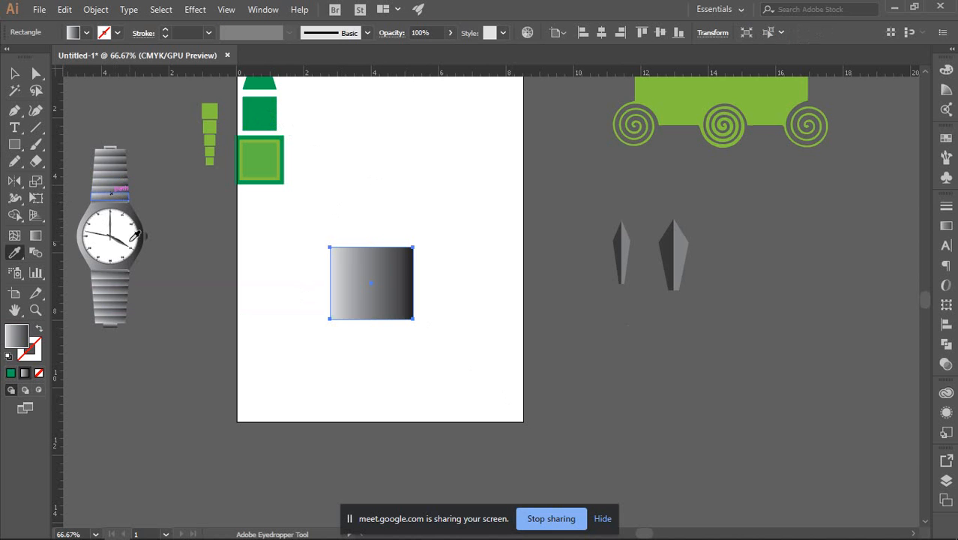
click(681, 99)
click(670, 254)
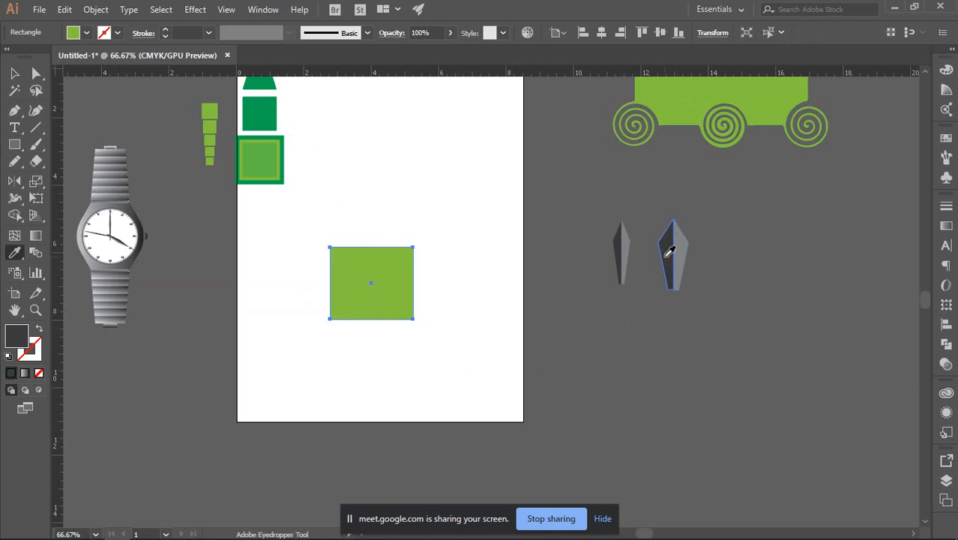
Sample the grey canvas around the artboard and the artboard's white with the Eyedropper as the rectangle's fill, ending on the canvas grey.
click(578, 167)
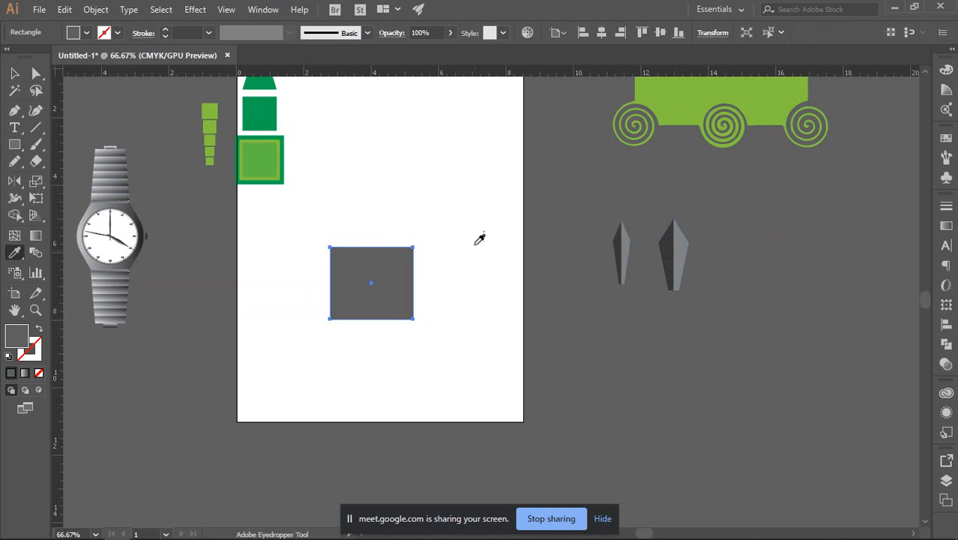
click(438, 161)
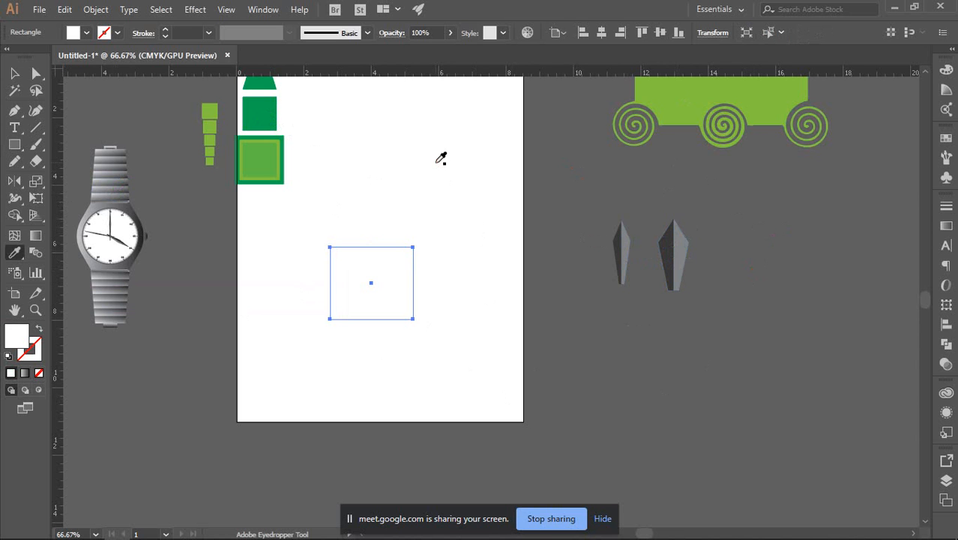
click(606, 361)
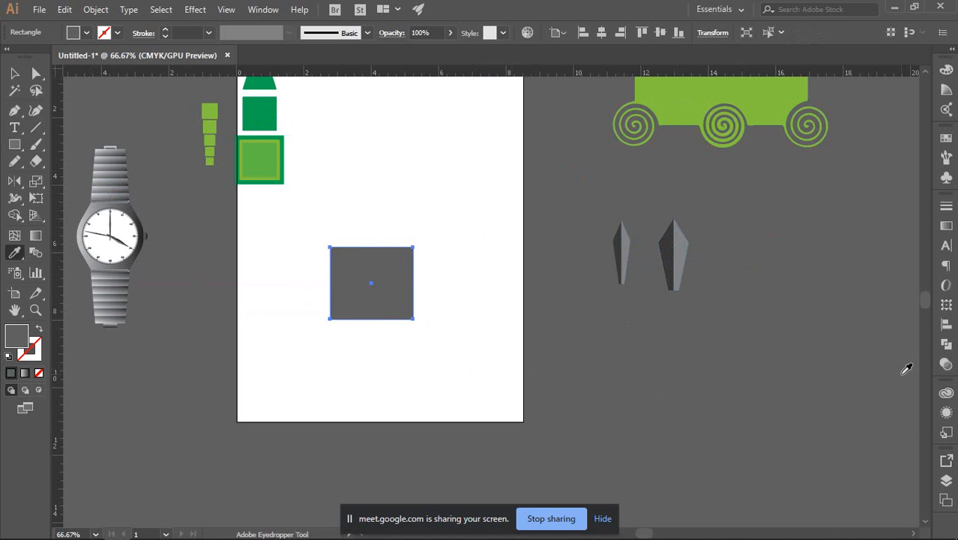
scroll(465, 269, down, 3)
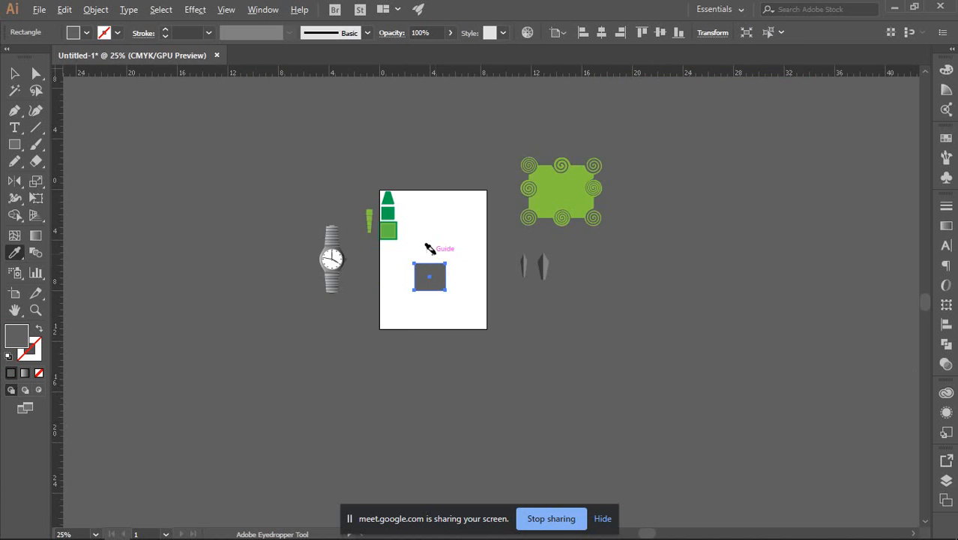
scroll(429, 248, down, 6)
scroll(511, 300, up, 8)
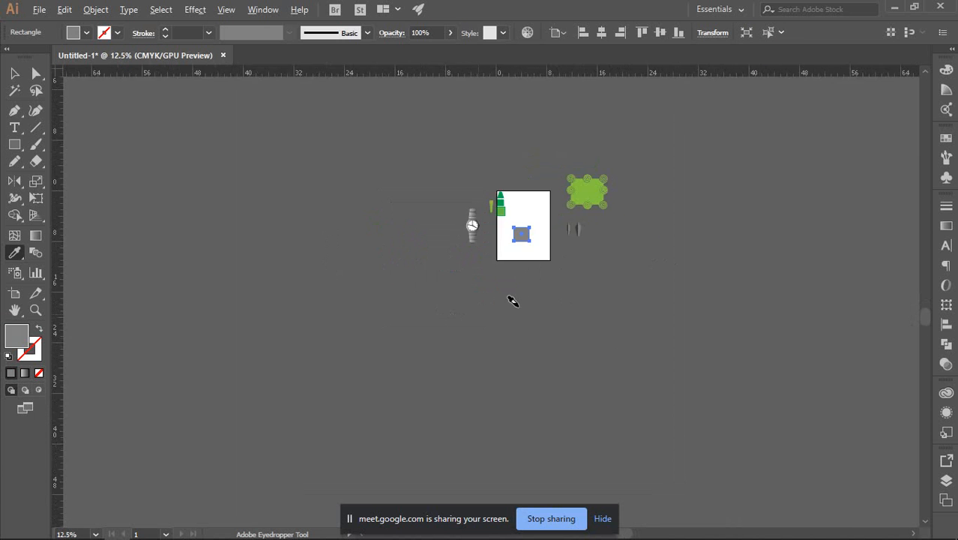
click(689, 216)
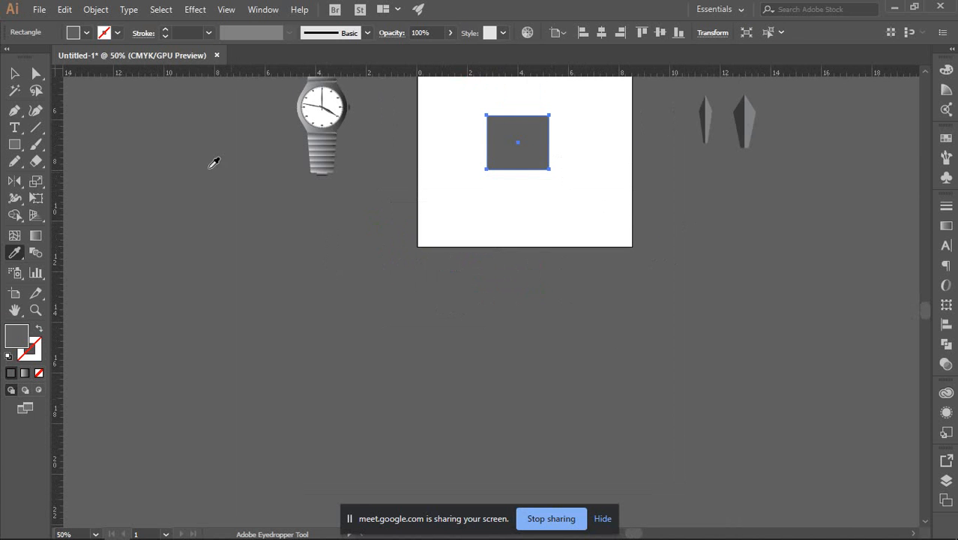
Delete the grey rectangle from the artboard.
key(v)
click(303, 216)
scroll(303, 216, down, 7)
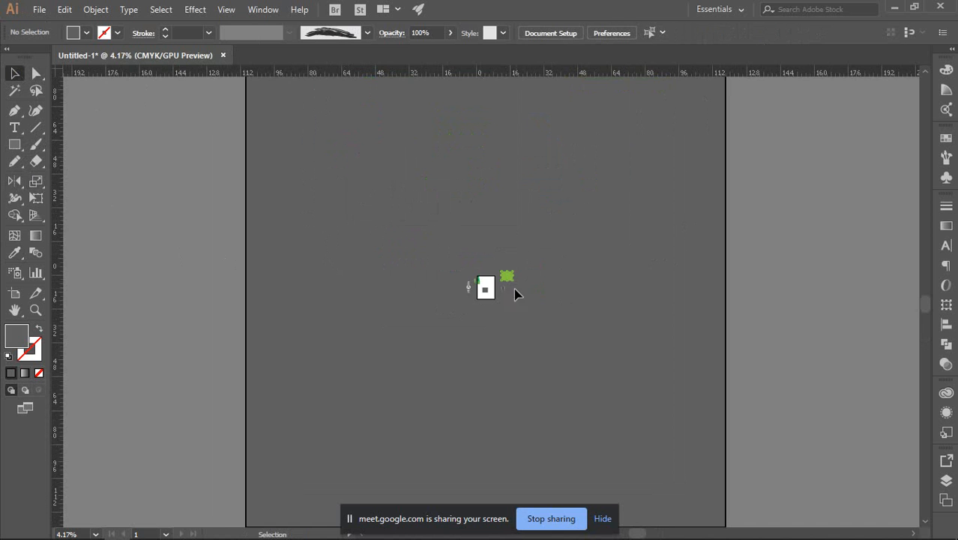
scroll(503, 296, up, 4)
scroll(473, 284, up, 3)
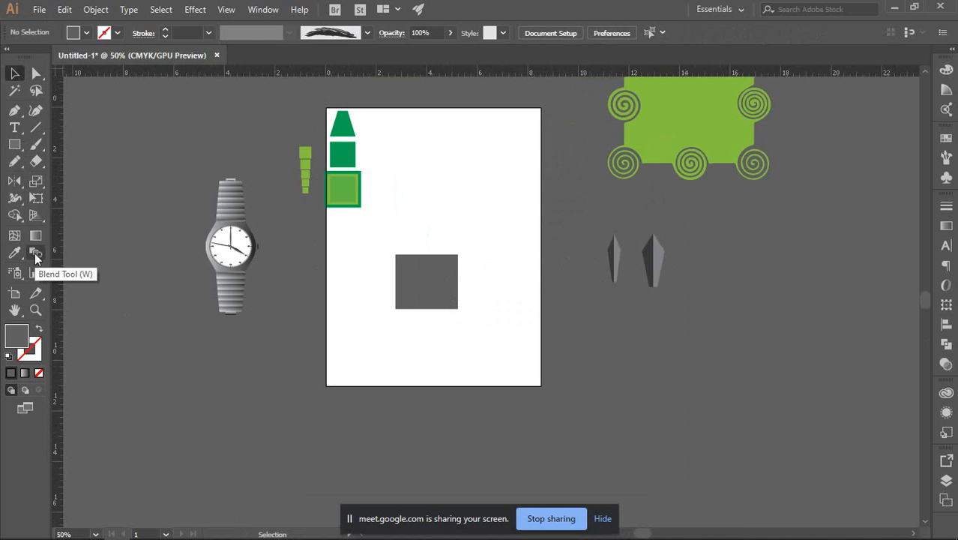
click(419, 295)
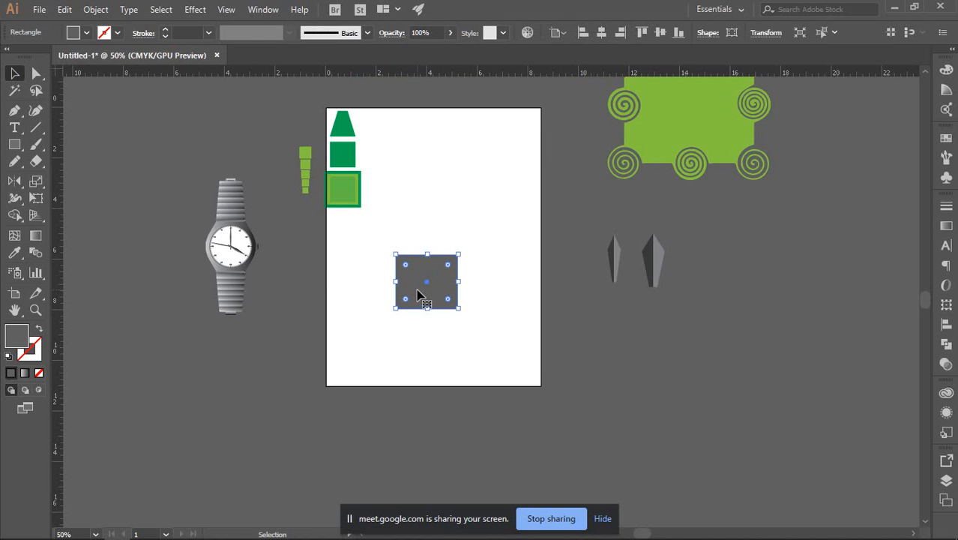
key(Delete)
scroll(419, 296, up, 3)
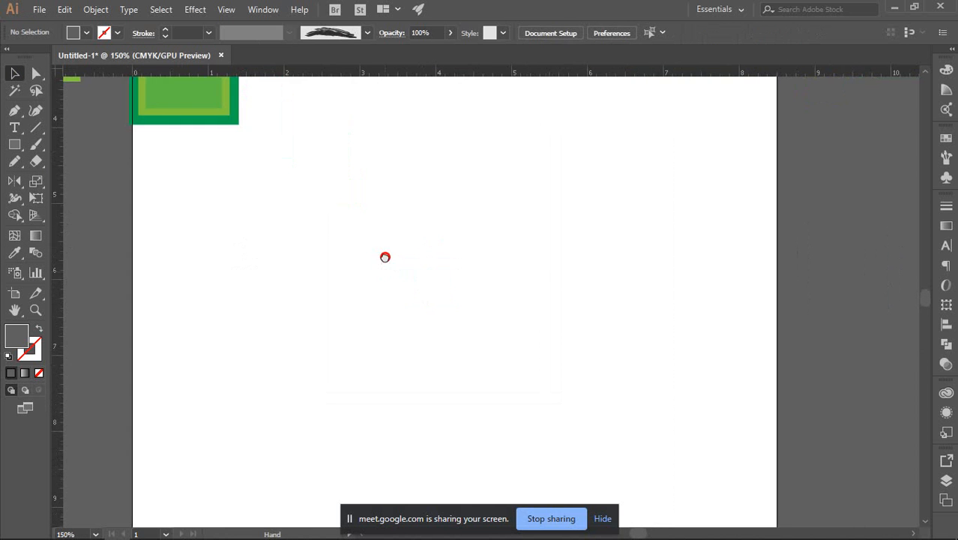
Draw a horizontal line about 4 in long with a black stroke and no fill, and duplicate it about 1.5 in below.
click(14, 111)
click(255, 168)
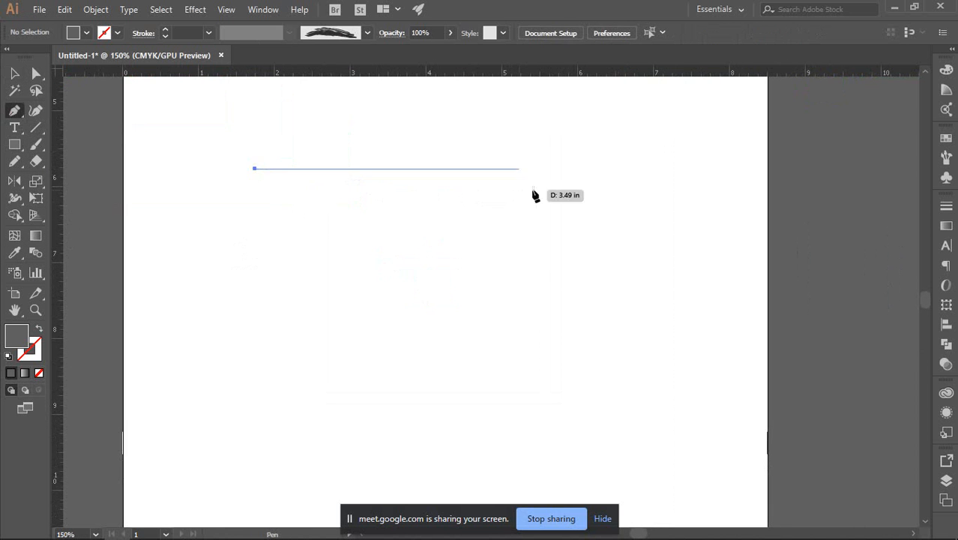
click(565, 169)
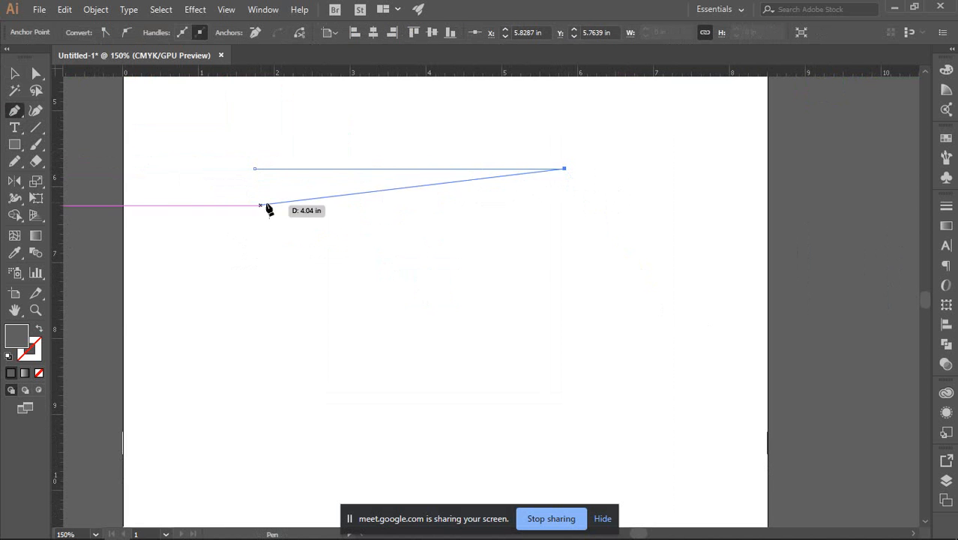
key(d)
click(39, 373)
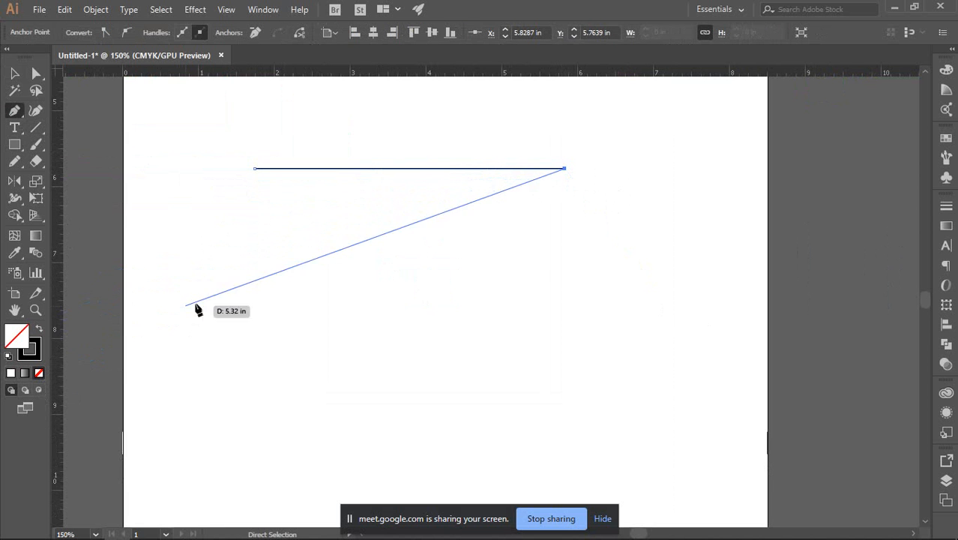
ctrl+click(482, 235)
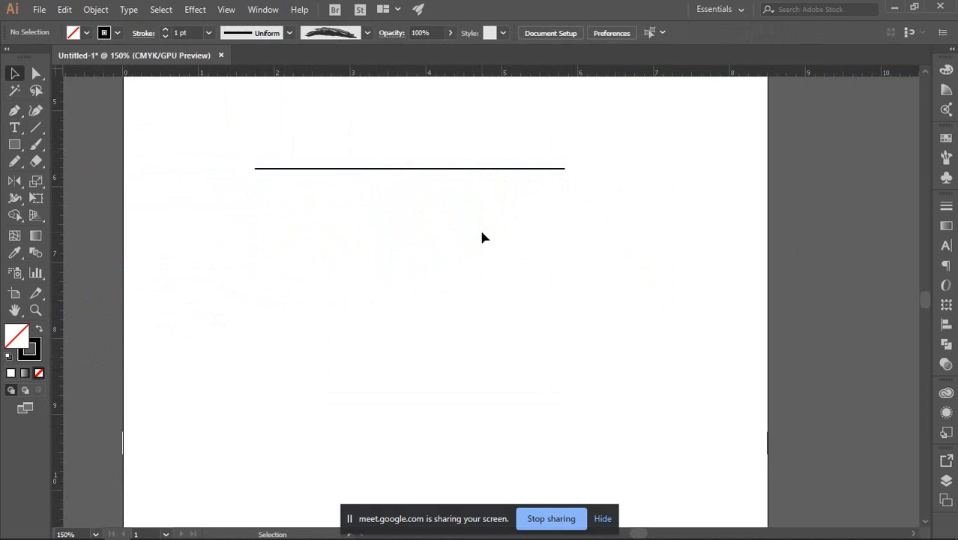
drag(411, 170, 403, 285)
click(262, 183)
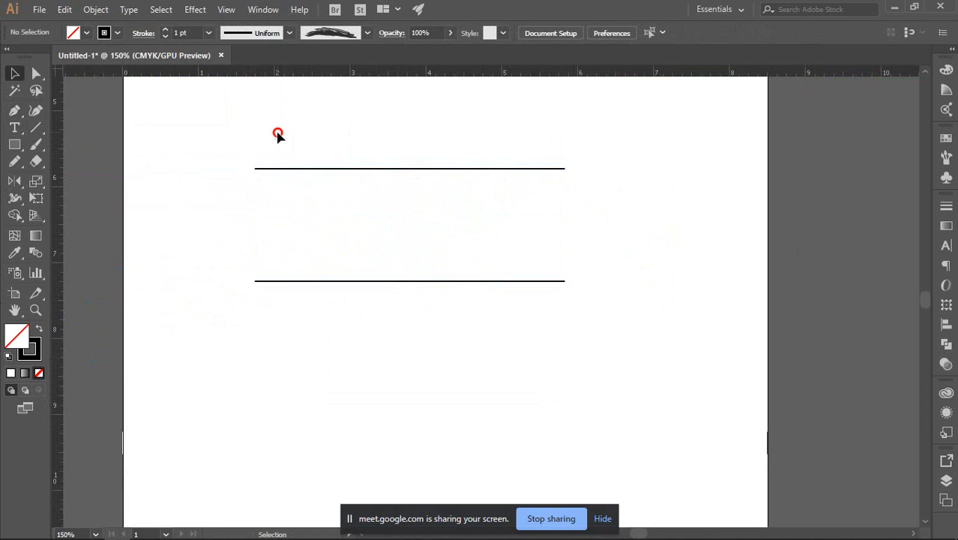
Select both horizontal lines and set the Blend Options spacing to Specified Steps with 2 steps.
drag(277, 135, 401, 312)
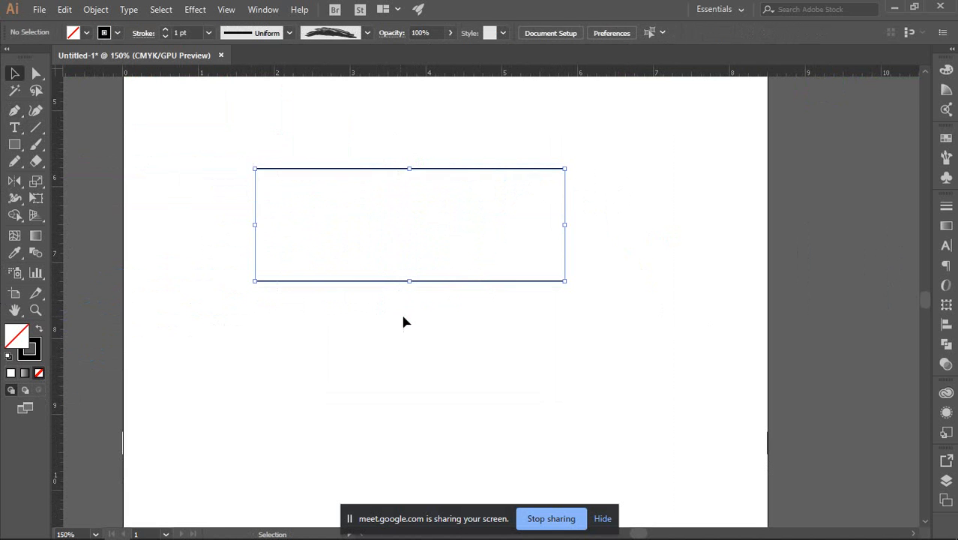
double_click(35, 253)
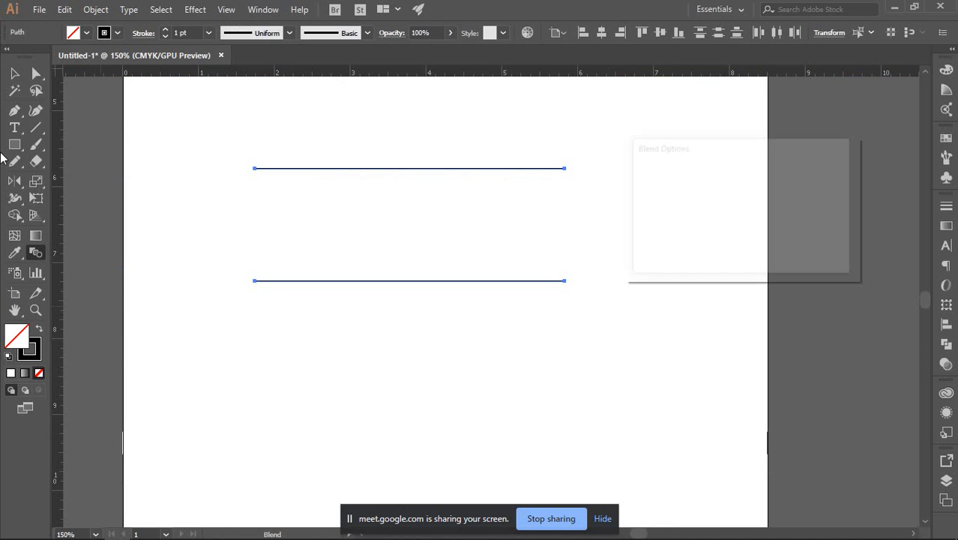
click(766, 182)
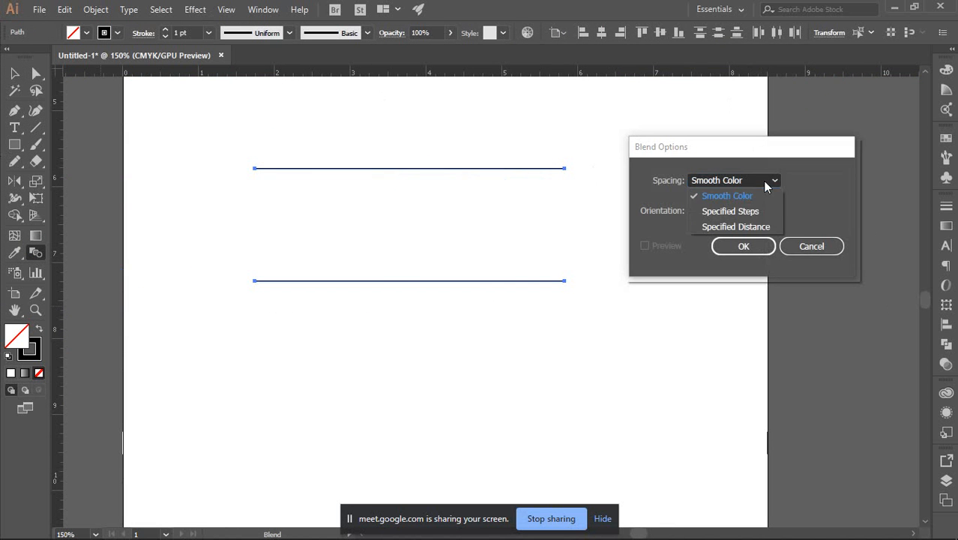
click(731, 212)
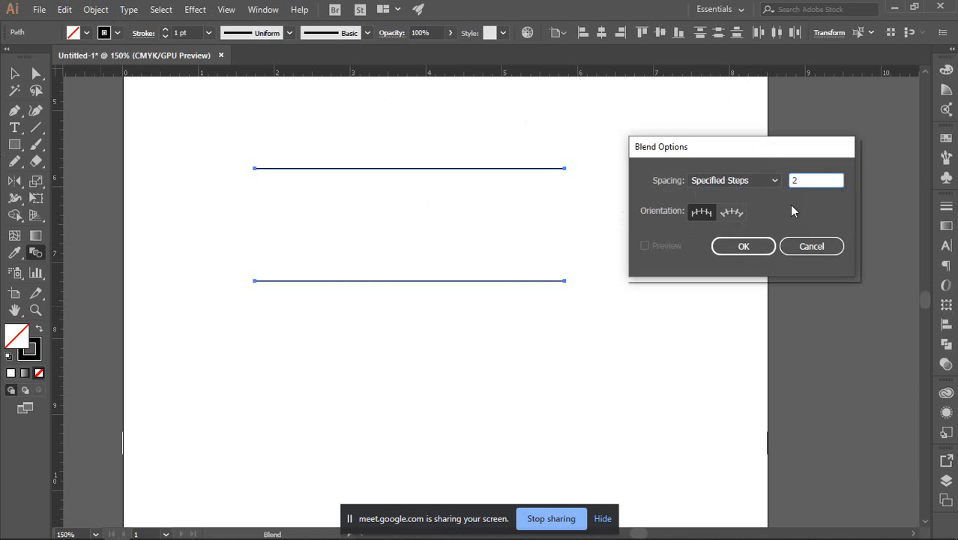
click(740, 246)
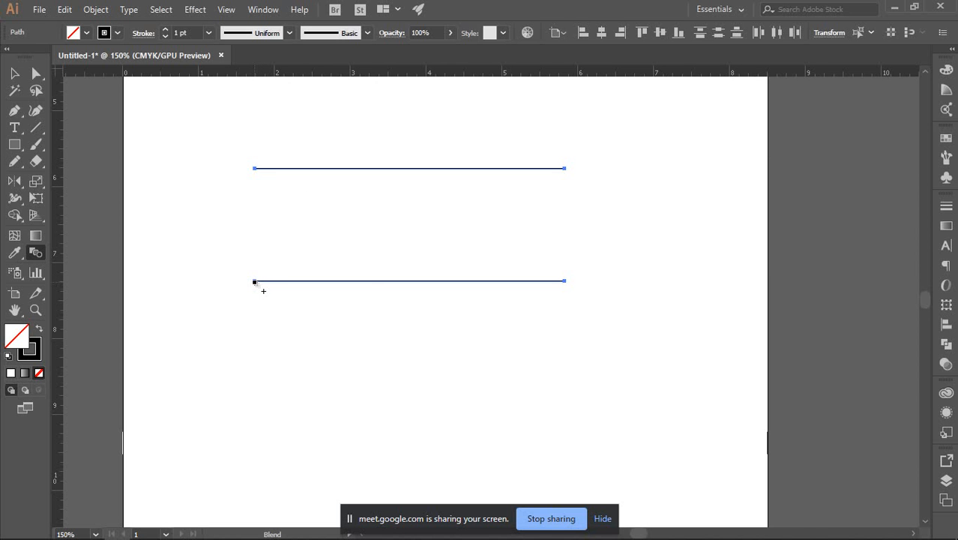
Blend the two horizontal lines with the Blend tool and deselect the result.
click(255, 281)
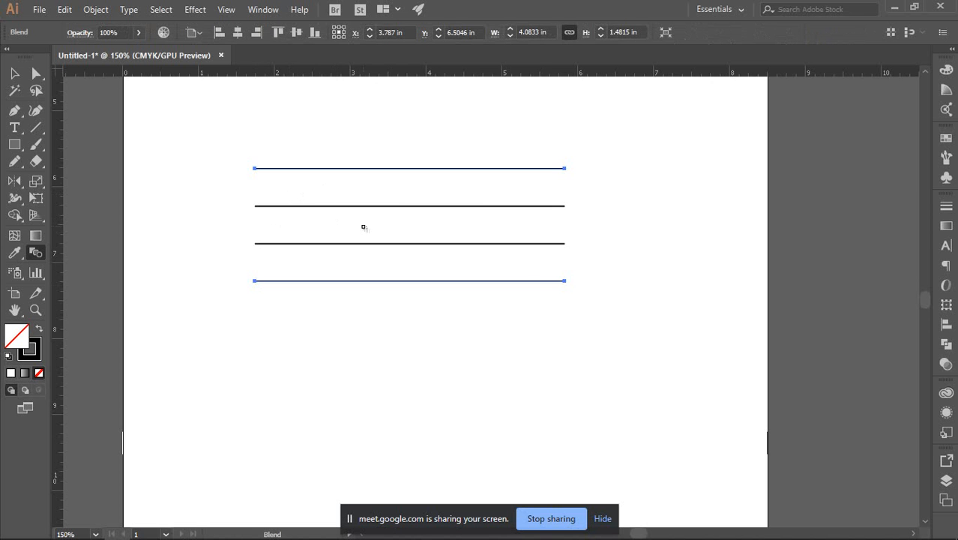
key(v)
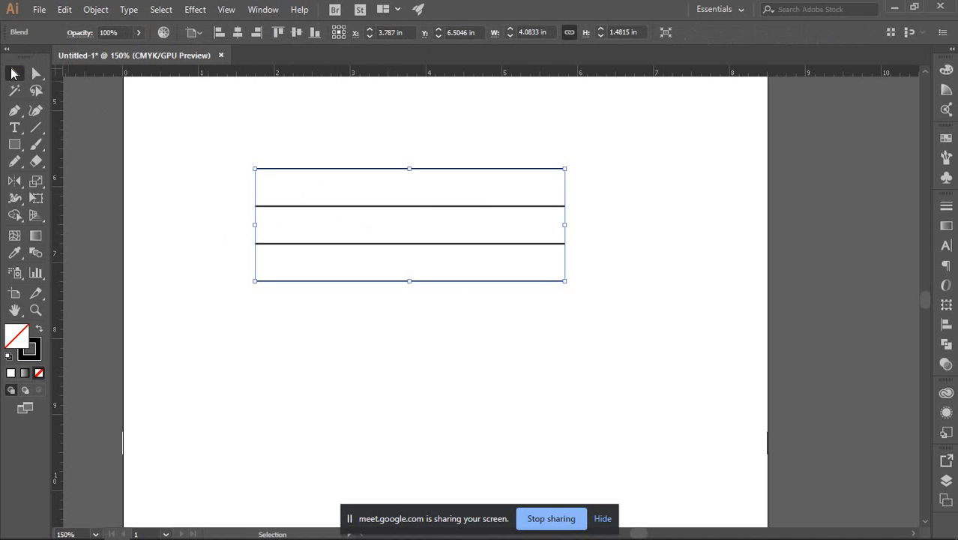
click(220, 143)
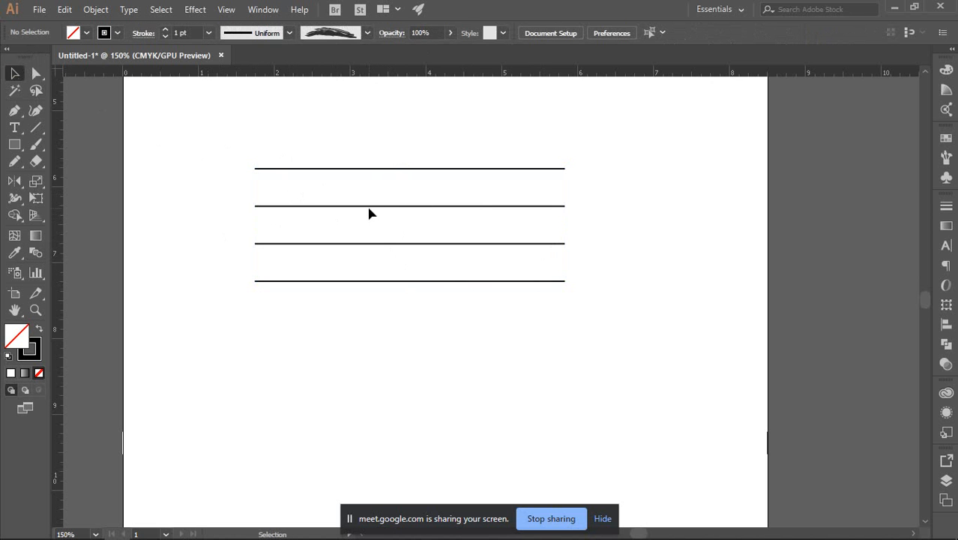
Check that the blended horizontal lines select as one object, and delete the blend from the artboard.
click(384, 171)
click(417, 302)
click(405, 281)
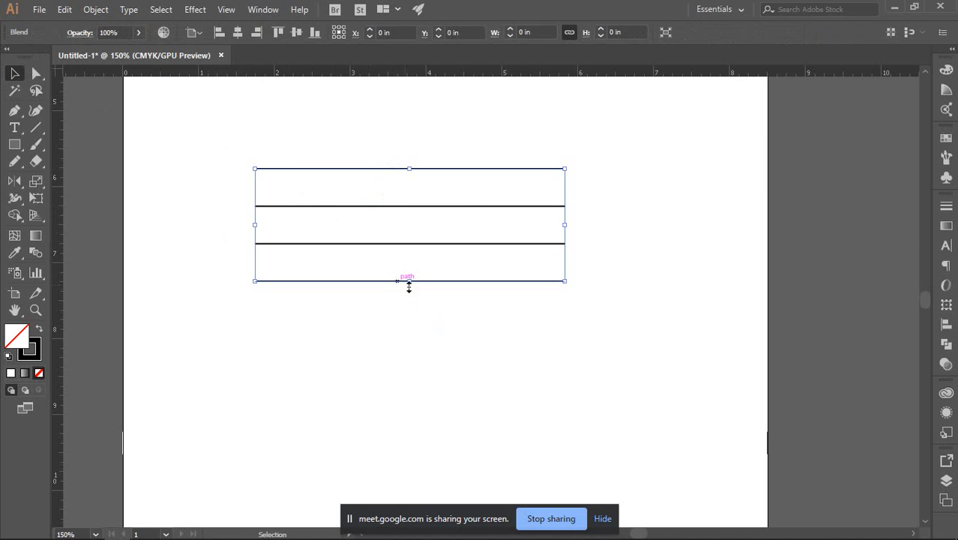
click(615, 283)
click(440, 168)
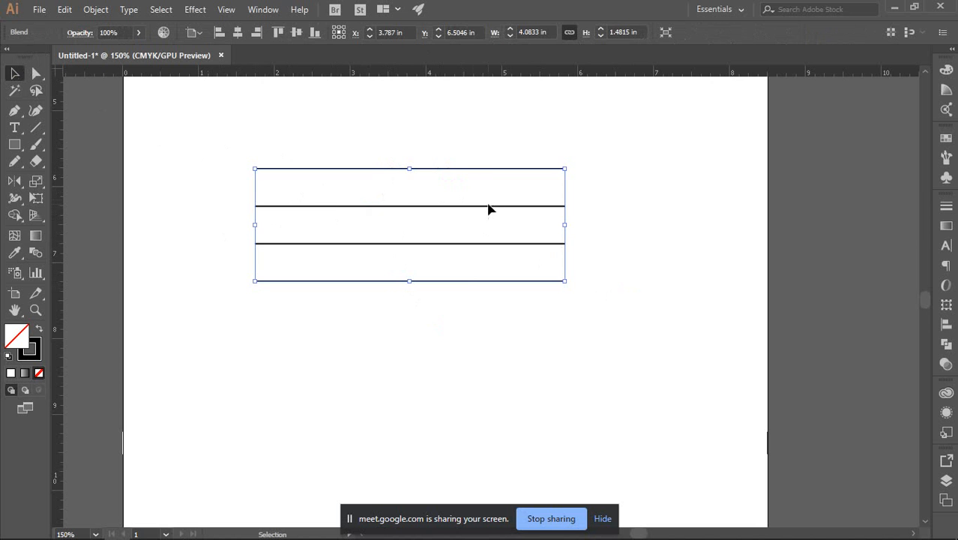
key(Delete)
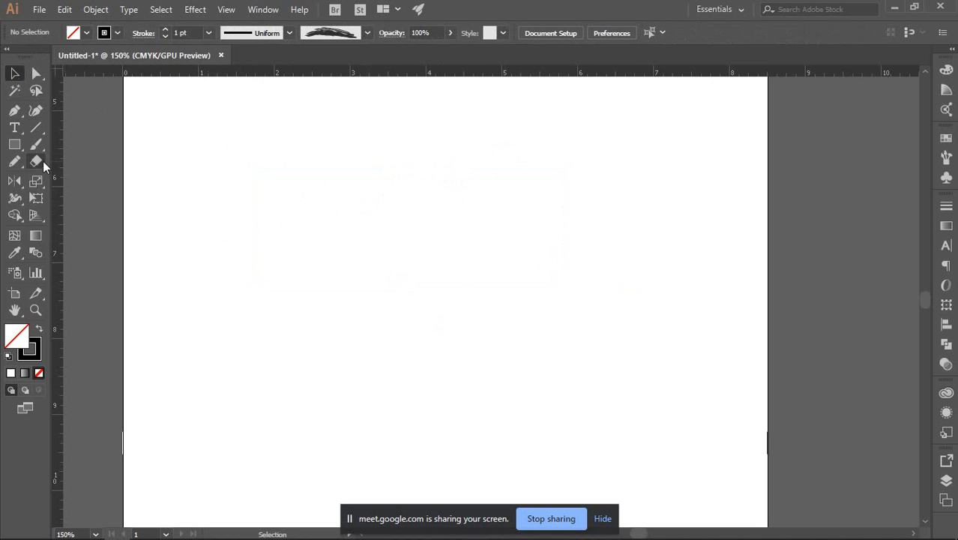
Draw a freehand wavy line about 8 in wide across the artboard with the Pencil tool.
click(14, 162)
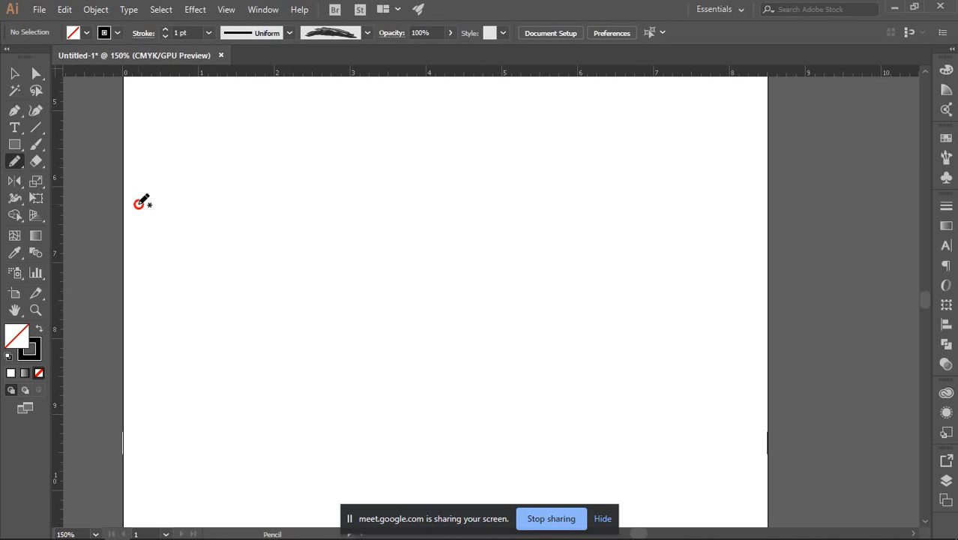
mouse_move(140, 203)
mouse_down()
mouse_move(158, 242)
mouse_move(186, 257)
mouse_move(291, 268)
mouse_move(427, 180)
mouse_move(477, 169)
mouse_move(549, 179)
mouse_move(687, 247)
mouse_move(762, 256)
mouse_up()
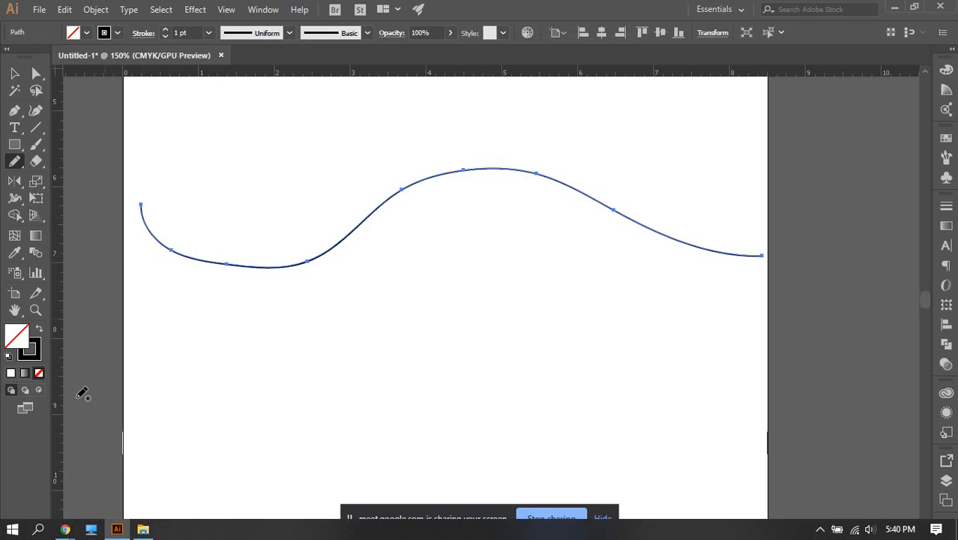
Check the Google Meet call in Chrome and return to the Illustrator document.
mouse_move(81, 535)
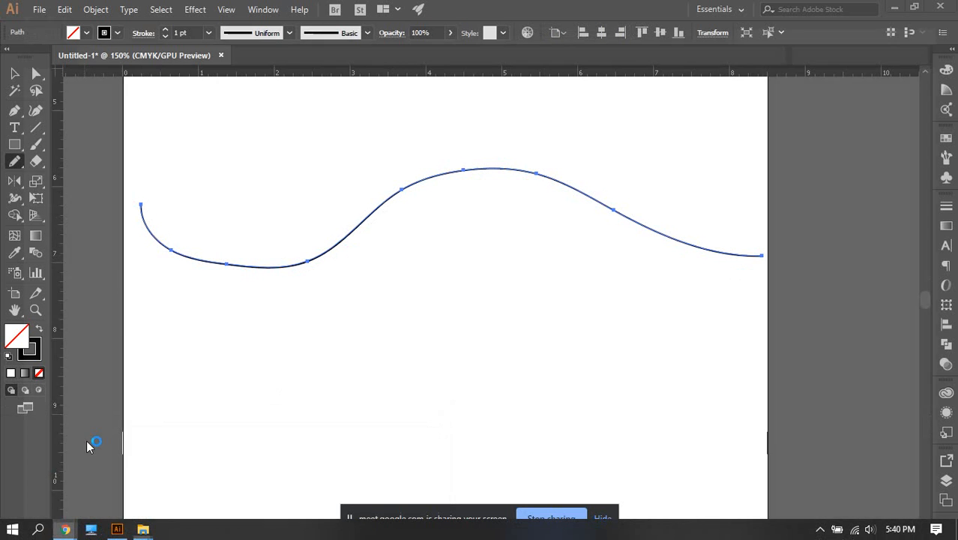
key(super+e)
click(942, 7)
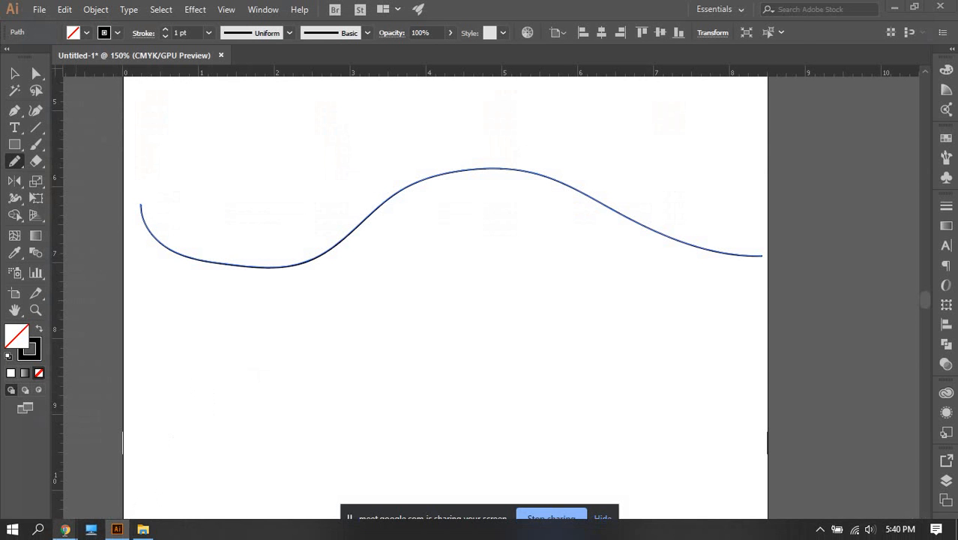
mouse_move(66, 531)
click(210, 466)
click(60, 9)
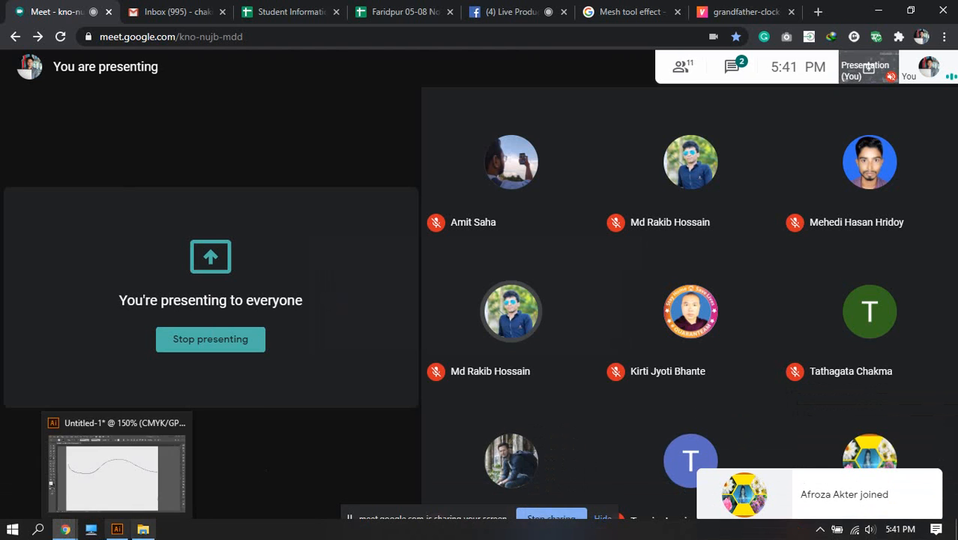
mouse_move(119, 533)
click(156, 497)
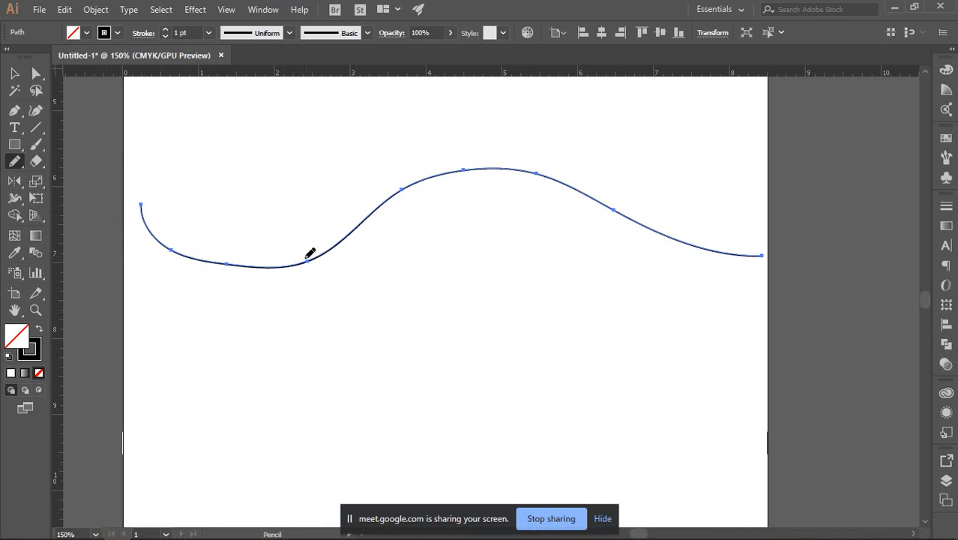
Smooth the wavy line's bends along its whole length with the Smooth tool and deselect it.
drag(14, 162, 66, 195)
mouse_move(263, 262)
mouse_down()
mouse_move(378, 201)
mouse_move(207, 268)
mouse_move(166, 258)
mouse_move(357, 244)
mouse_up()
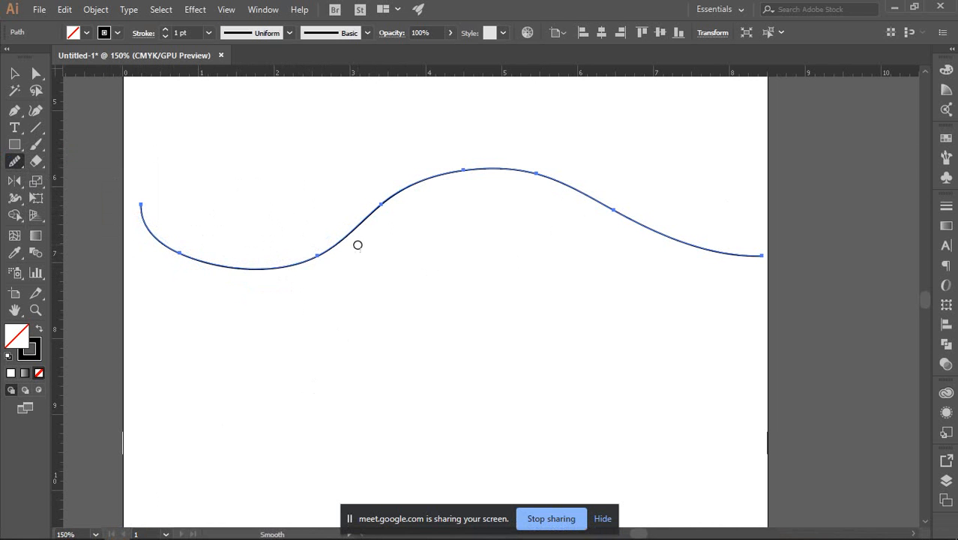
mouse_move(396, 197)
mouse_down()
mouse_move(512, 160)
mouse_move(597, 177)
mouse_up()
mouse_move(437, 178)
mouse_down()
mouse_move(552, 188)
mouse_move(664, 239)
mouse_up()
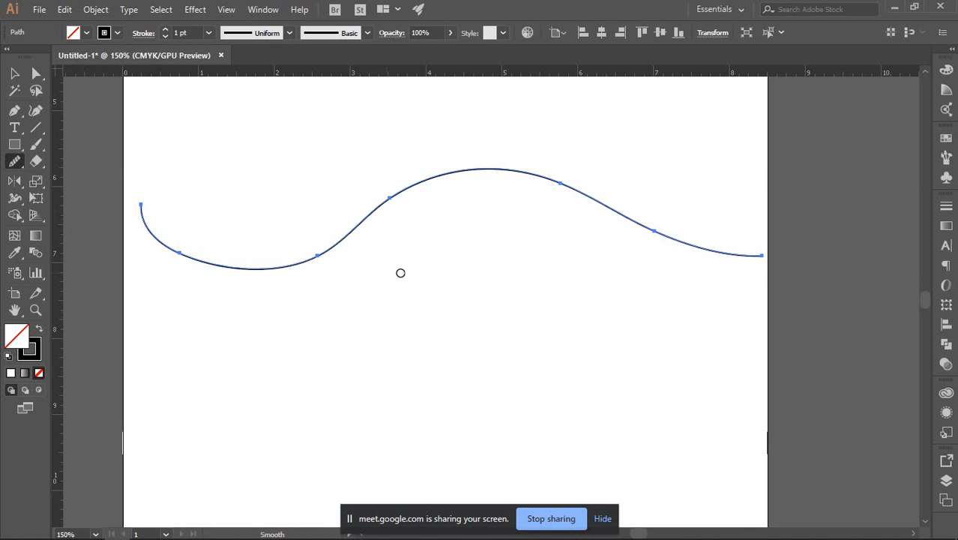
key(v)
click(224, 191)
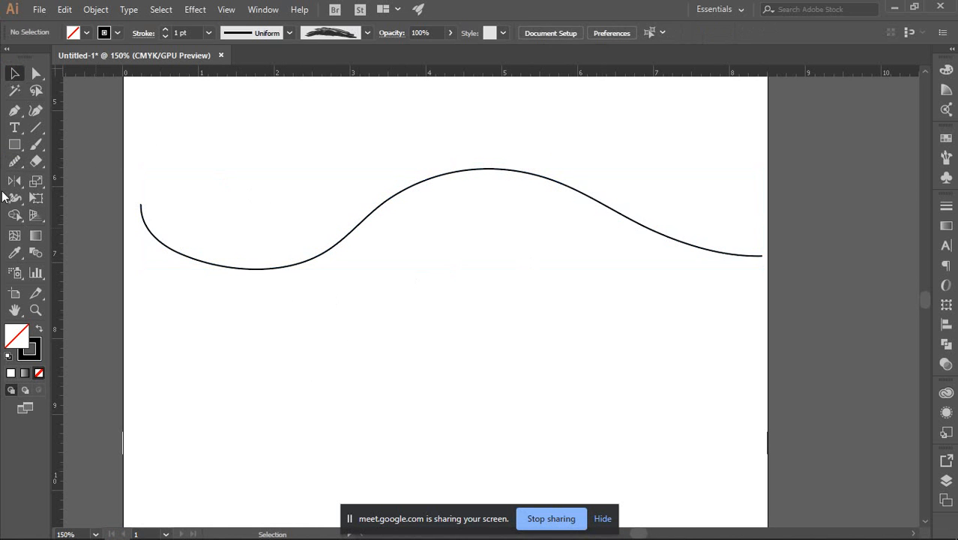
Draw a second Pencil line from the artboard's left edge to past its right edge, weaving across the first, redoing the first attempt.
click(14, 160)
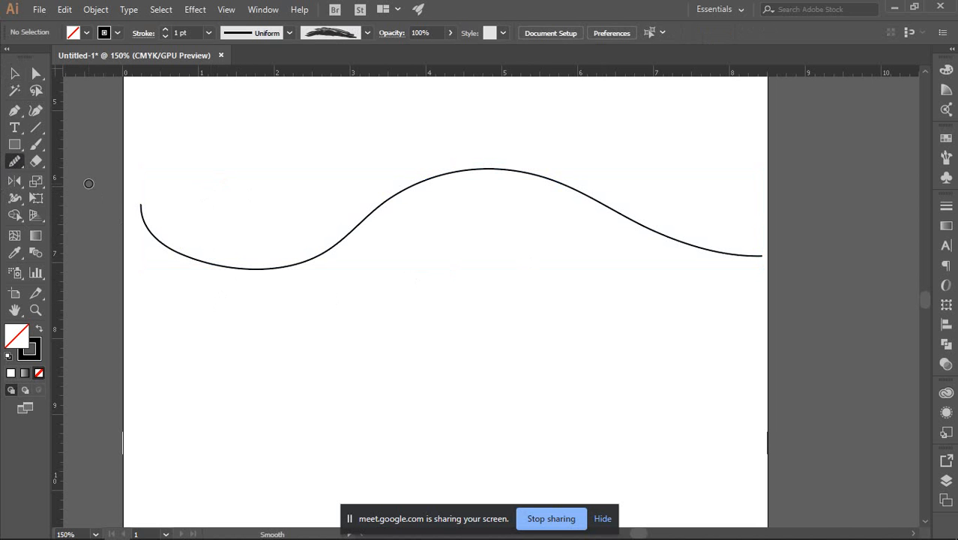
drag(14, 161, 68, 178)
mouse_move(164, 315)
mouse_down()
mouse_move(195, 309)
mouse_move(333, 183)
mouse_move(416, 187)
mouse_move(605, 279)
mouse_move(694, 275)
mouse_move(795, 159)
mouse_up()
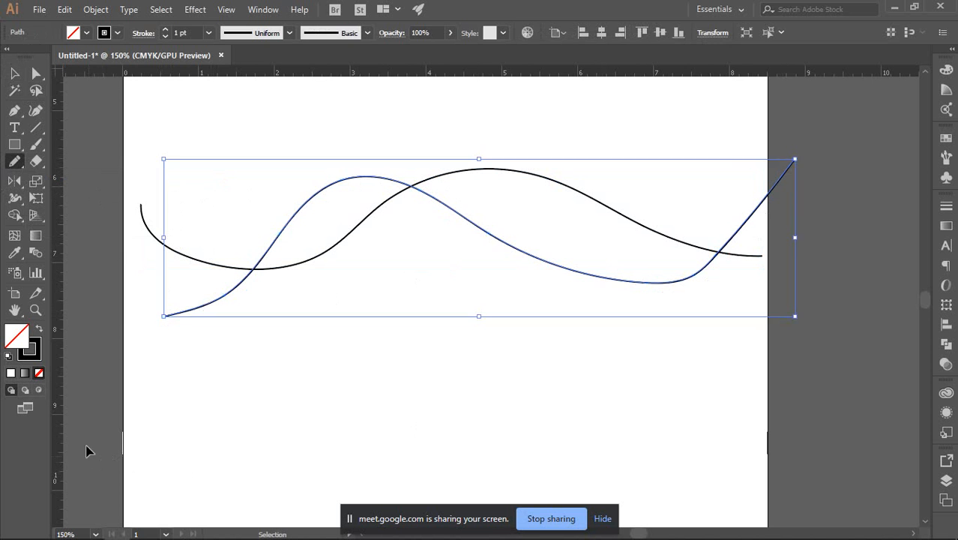
key(ctrl+z)
mouse_move(124, 321)
mouse_down()
mouse_move(227, 272)
mouse_move(280, 215)
mouse_move(345, 216)
mouse_move(397, 241)
mouse_move(502, 265)
mouse_move(593, 262)
mouse_move(759, 173)
mouse_move(788, 144)
mouse_up()
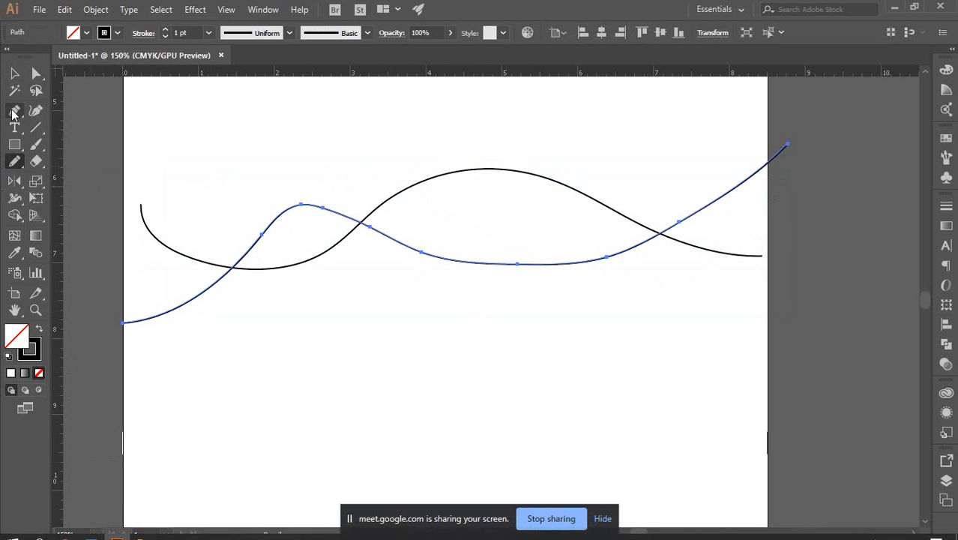
Smooth the second wavy line from end to end with repeated Smooth tool strokes.
right_click(17, 166)
click(54, 197)
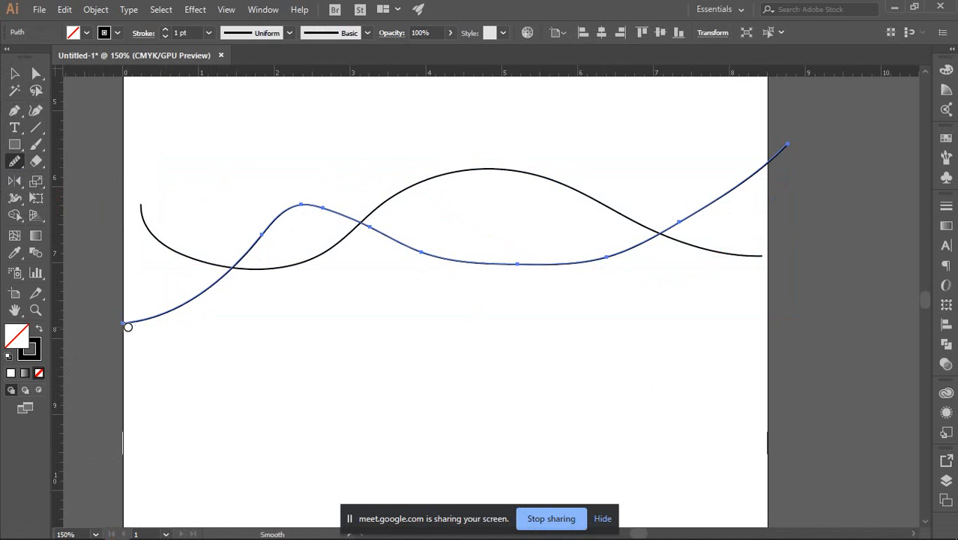
mouse_move(159, 321)
mouse_down()
mouse_move(287, 218)
mouse_move(269, 253)
mouse_up()
mouse_move(275, 221)
mouse_down()
mouse_move(315, 213)
mouse_move(401, 242)
mouse_up()
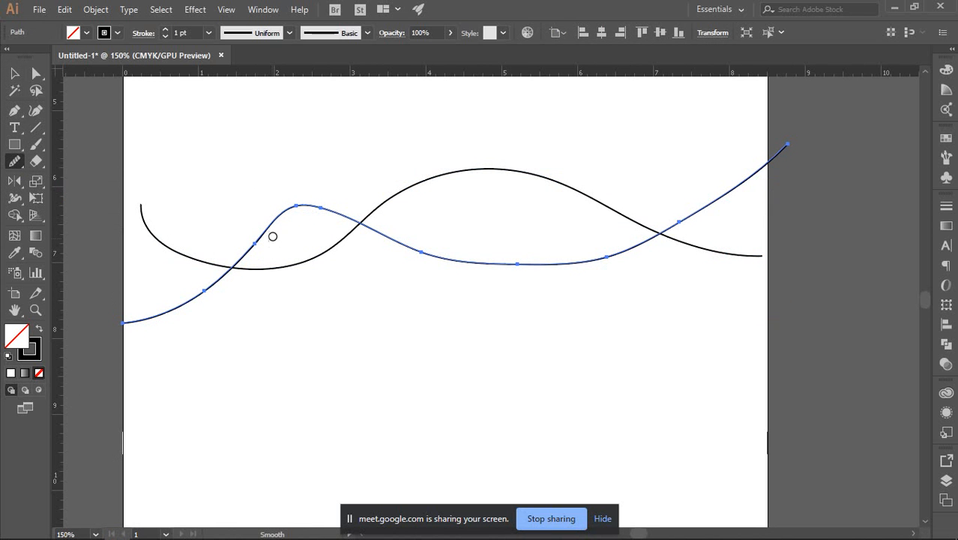
mouse_move(293, 217)
mouse_down()
mouse_move(264, 233)
mouse_move(205, 291)
mouse_up()
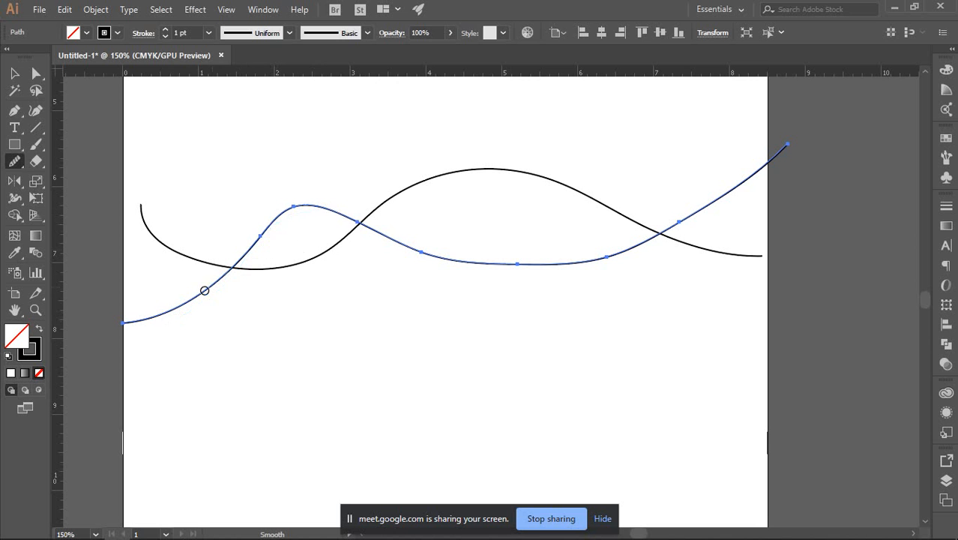
mouse_move(318, 217)
mouse_down()
mouse_move(272, 213)
mouse_move(192, 334)
mouse_up()
mouse_move(313, 211)
mouse_down()
mouse_move(547, 256)
mouse_move(670, 226)
mouse_up()
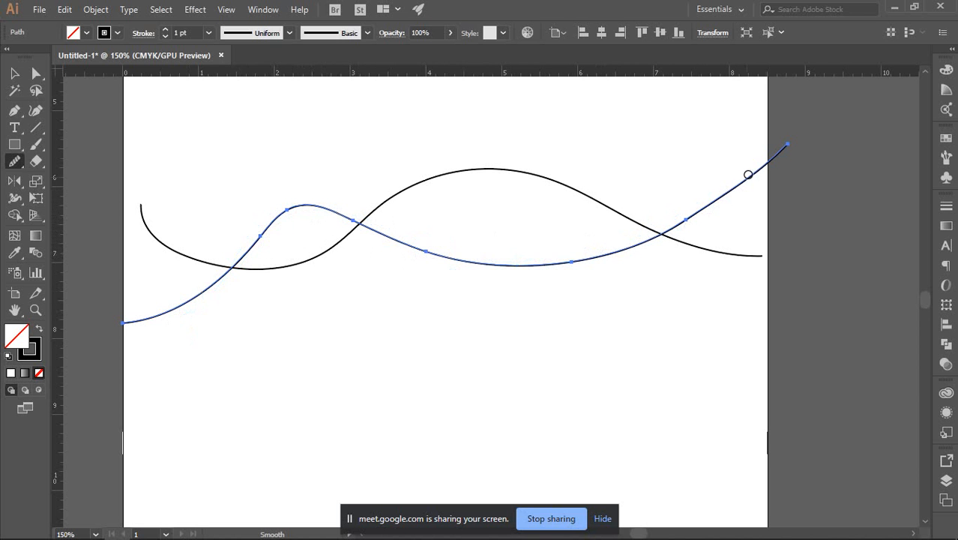
mouse_move(793, 143)
mouse_down()
mouse_move(687, 205)
mouse_move(430, 272)
mouse_move(446, 271)
mouse_up()
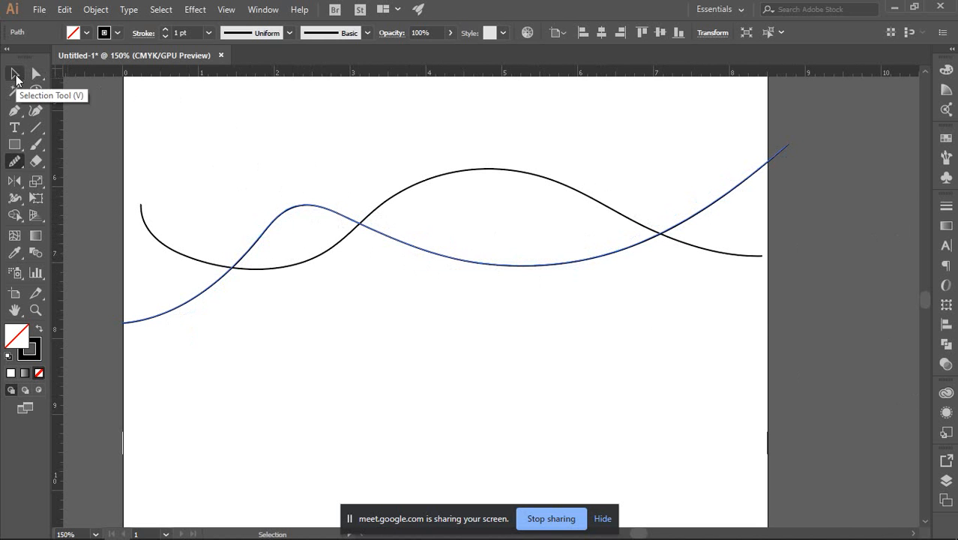
Select both wavy lines and raise the number of Specified Steps in the Blend Options.
click(15, 74)
click(717, 444)
drag(252, 143, 336, 309)
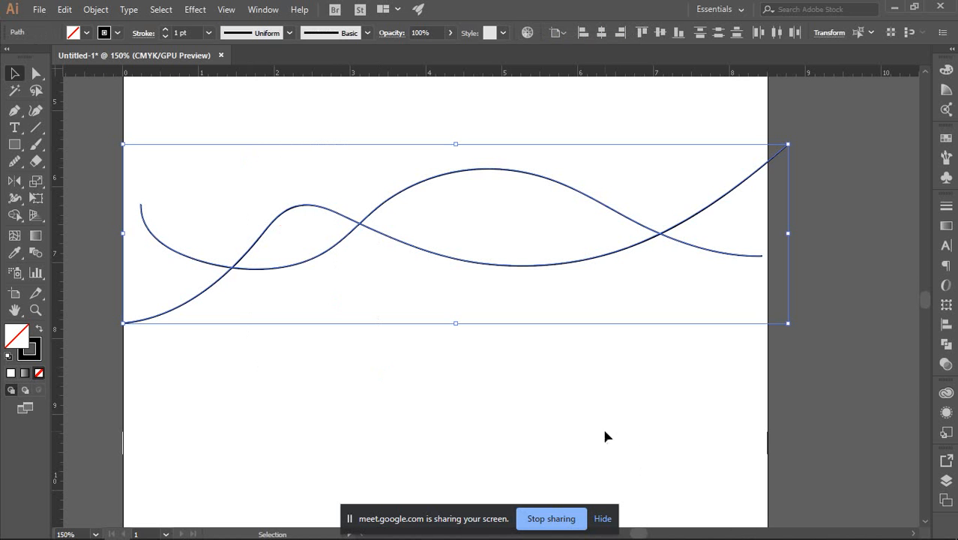
double_click(37, 254)
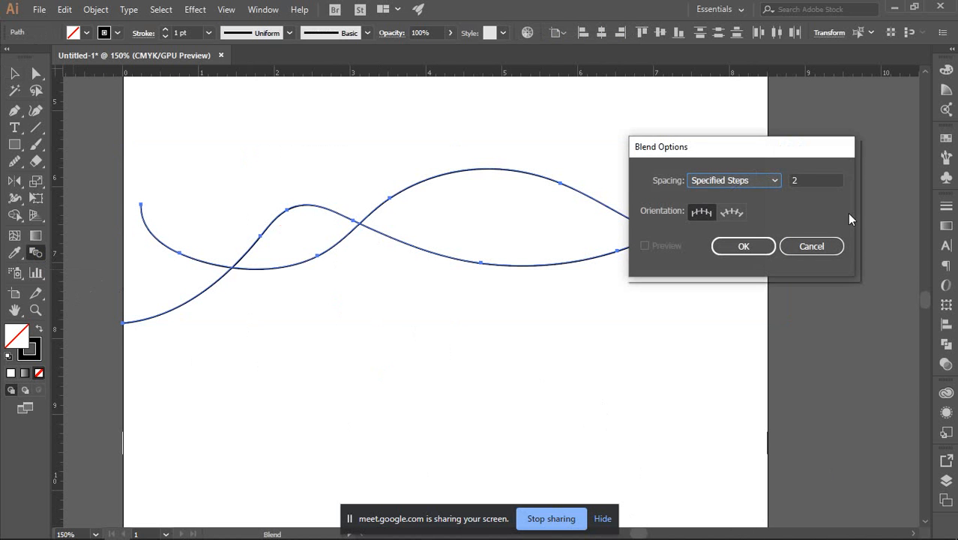
click(800, 182)
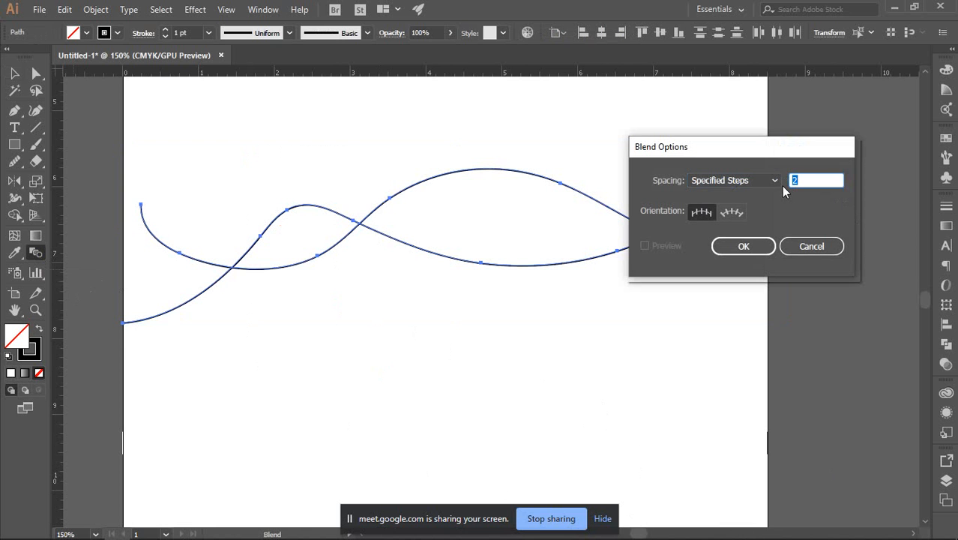
text(2)
click(746, 250)
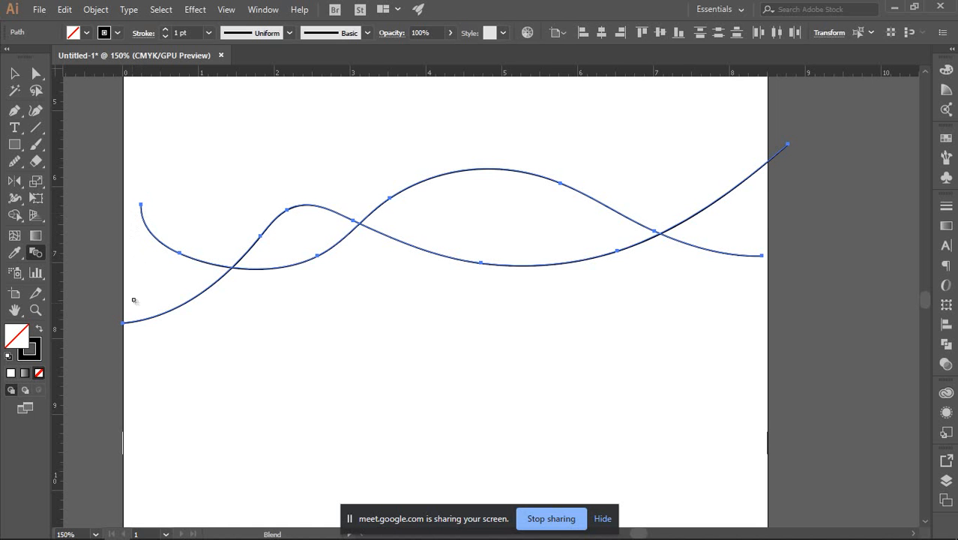
Blend the two wavy lines into a ribbon of lines with the Blend tool and deselect it.
click(124, 324)
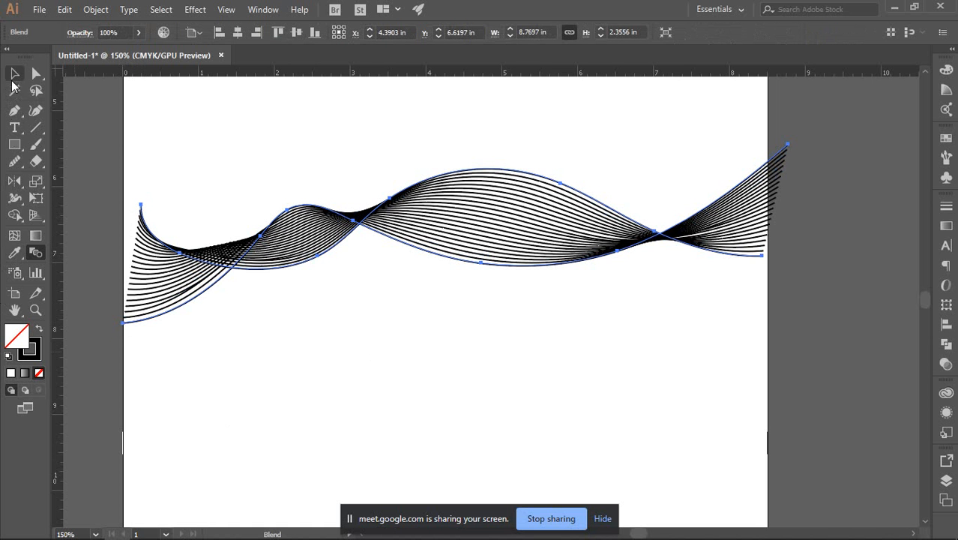
key(v)
click(372, 335)
Try moving the blended wave about 1.2 in up and slightly to the right, and undo the move.
scroll(375, 336, down, 1)
drag(386, 232, 407, 169)
click(430, 294)
scroll(527, 162, up, 3)
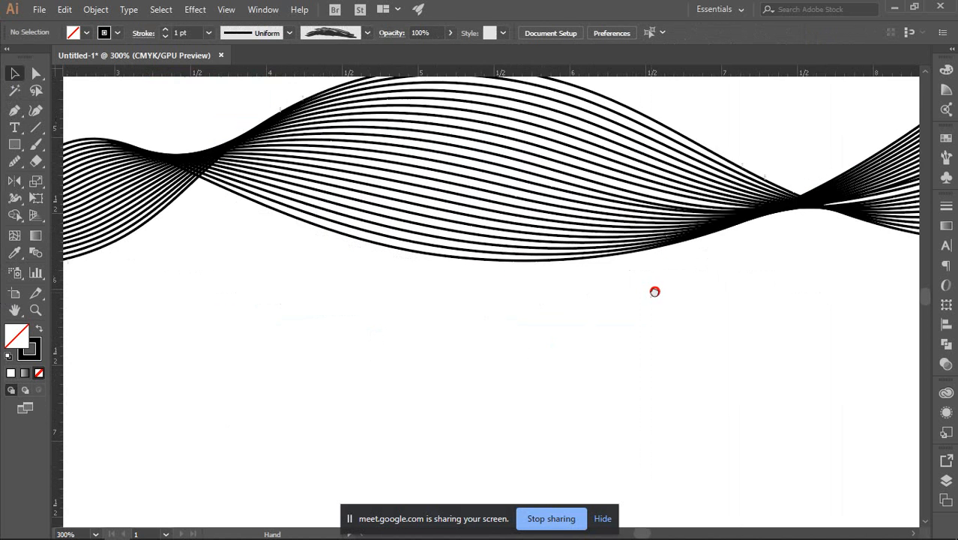
scroll(645, 295, down, 2)
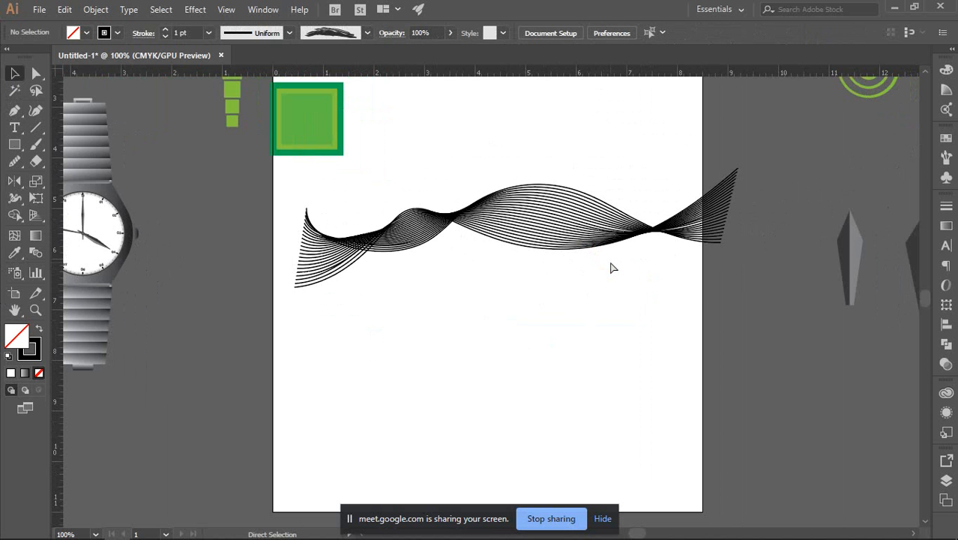
key(ctrl+z)
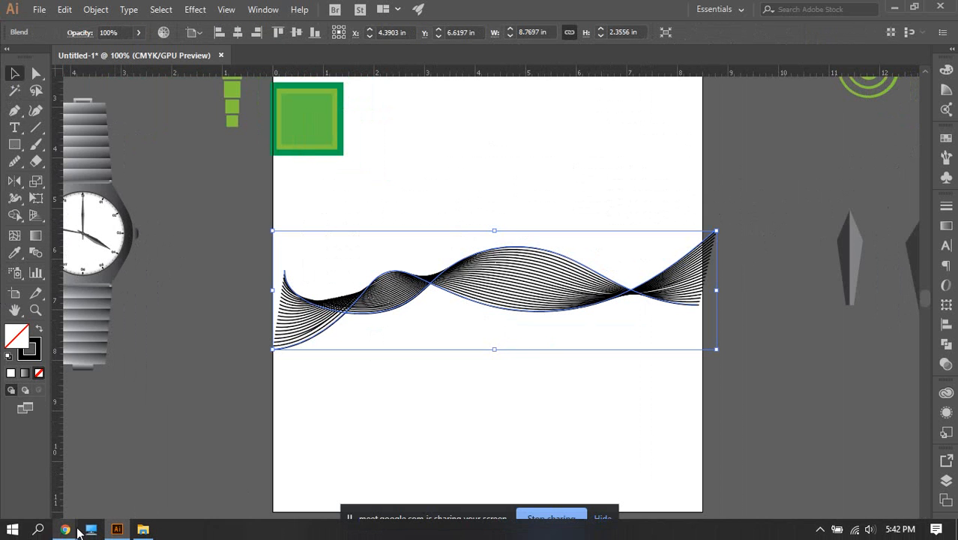
Switch to Chrome and run a Google Images search for "Blend effect background".
mouse_move(66, 528)
click(105, 465)
click(634, 11)
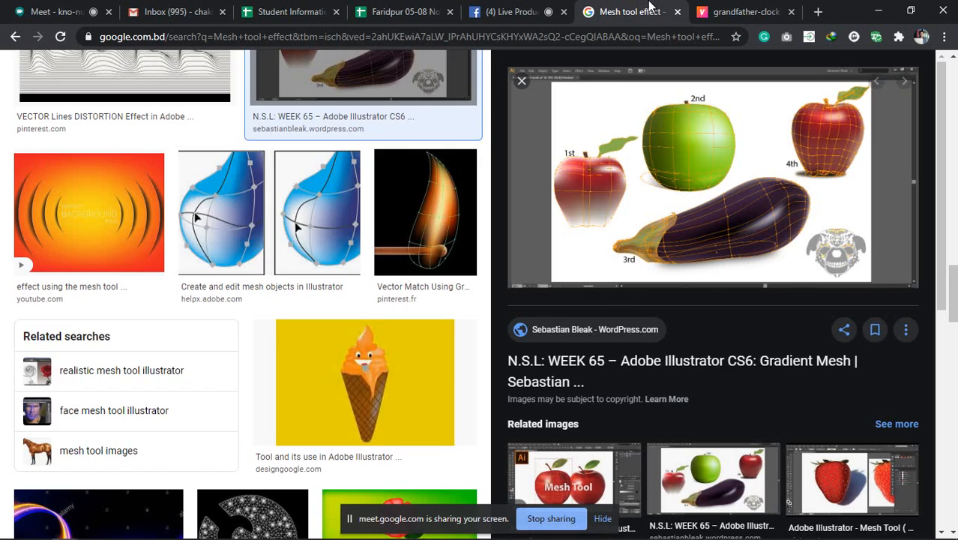
scroll(409, 123, down, 5)
scroll(409, 124, up, 5)
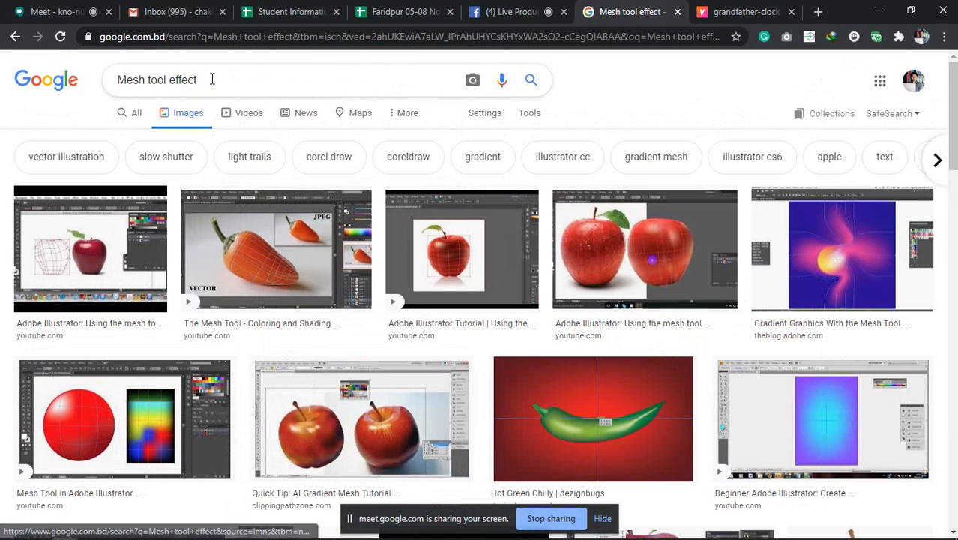
drag(213, 79, 41, 64)
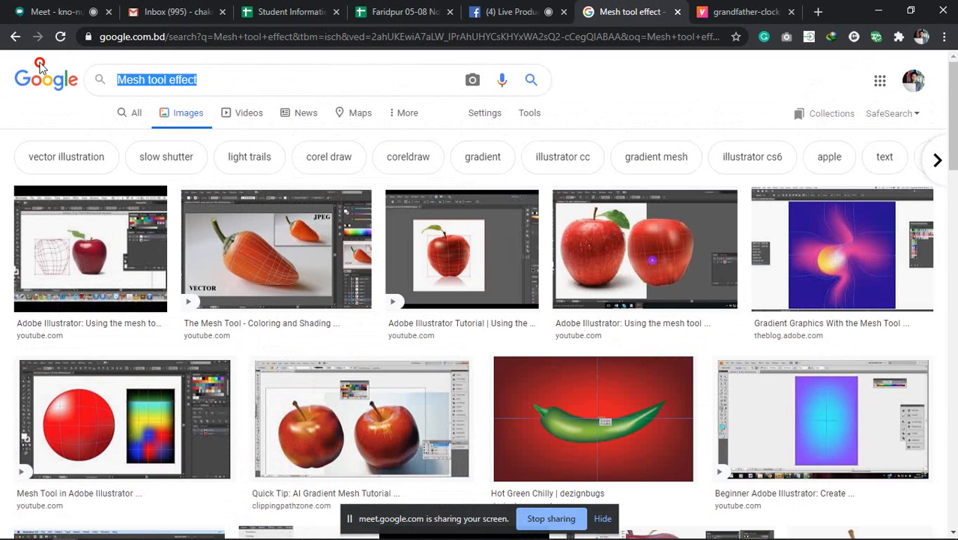
text(Blend t)
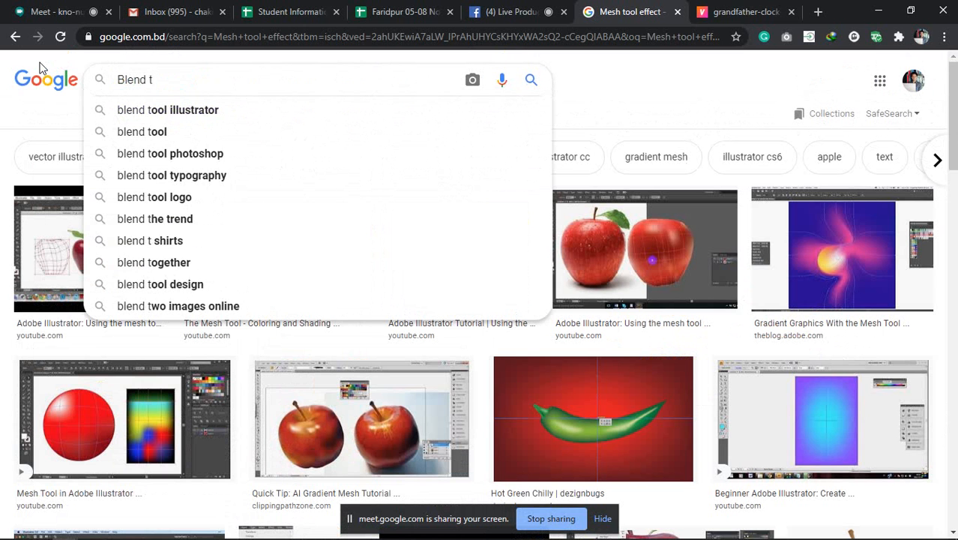
key(BackSpace)
text(effect backg)
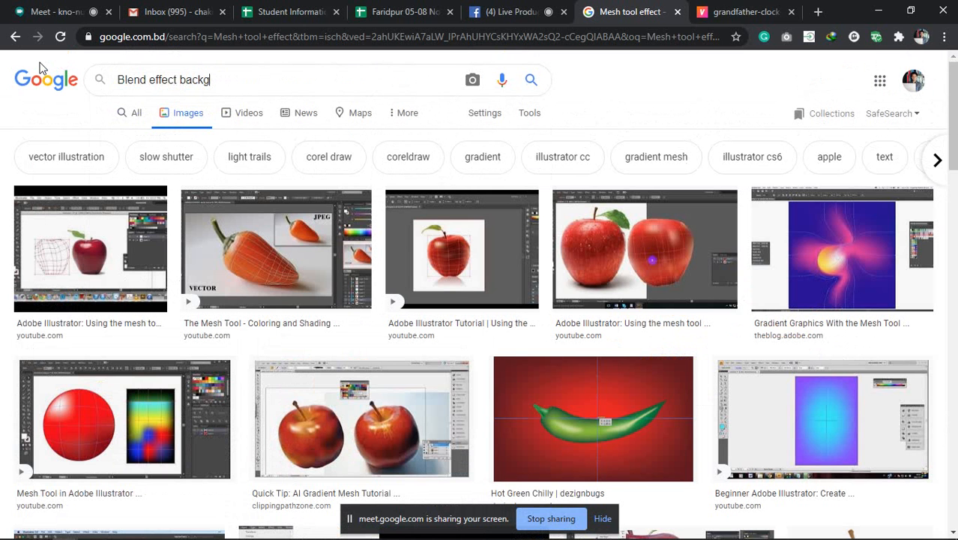
text(round)
key(Return)
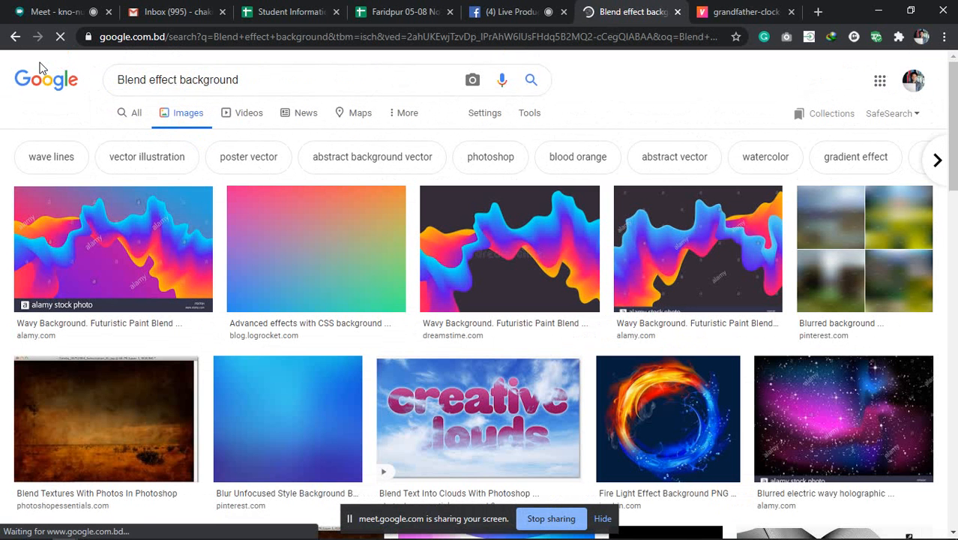
Browse the image results, preview the blue Abstract Dotted Lines artwork, and look through its related images.
scroll(395, 255, down, 10)
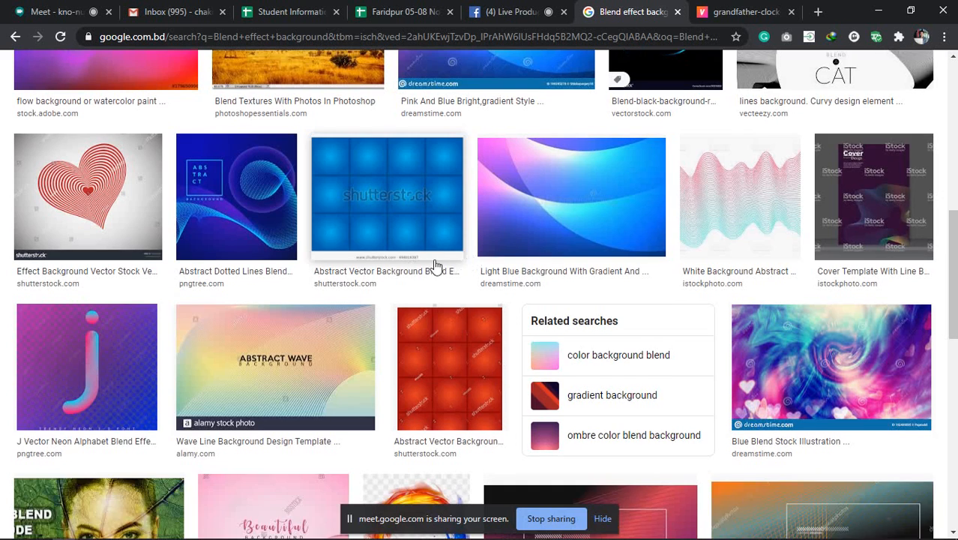
scroll(427, 259, up, 2)
click(265, 334)
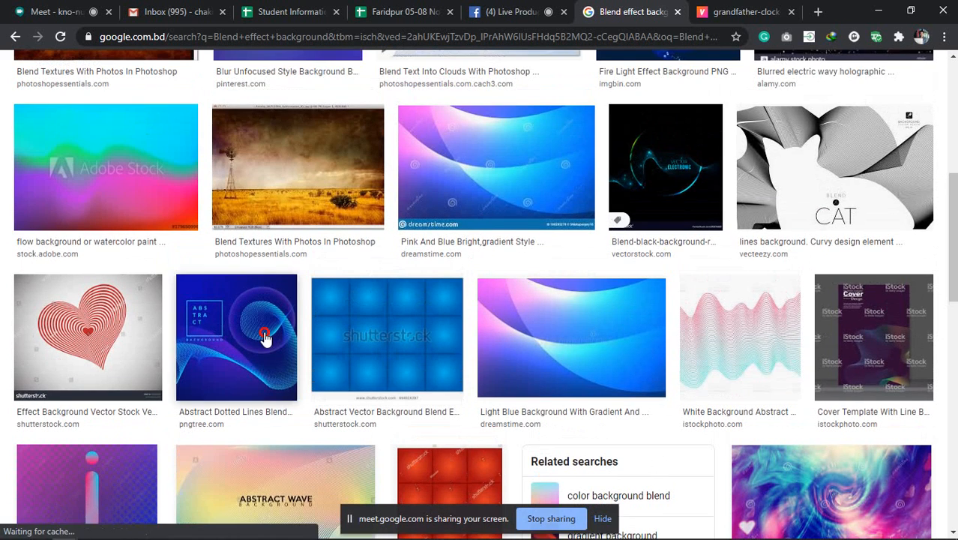
scroll(912, 395, down, 3)
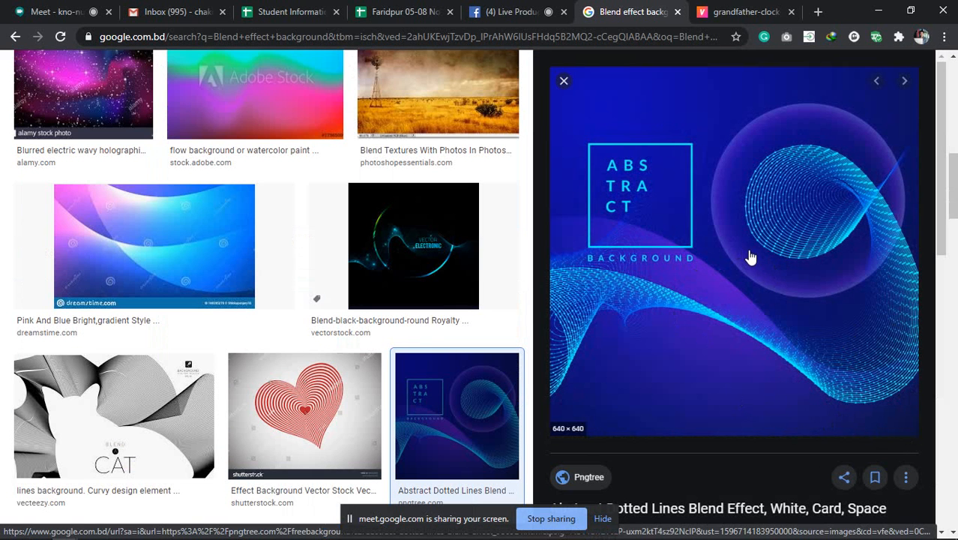
scroll(758, 240, down, 5)
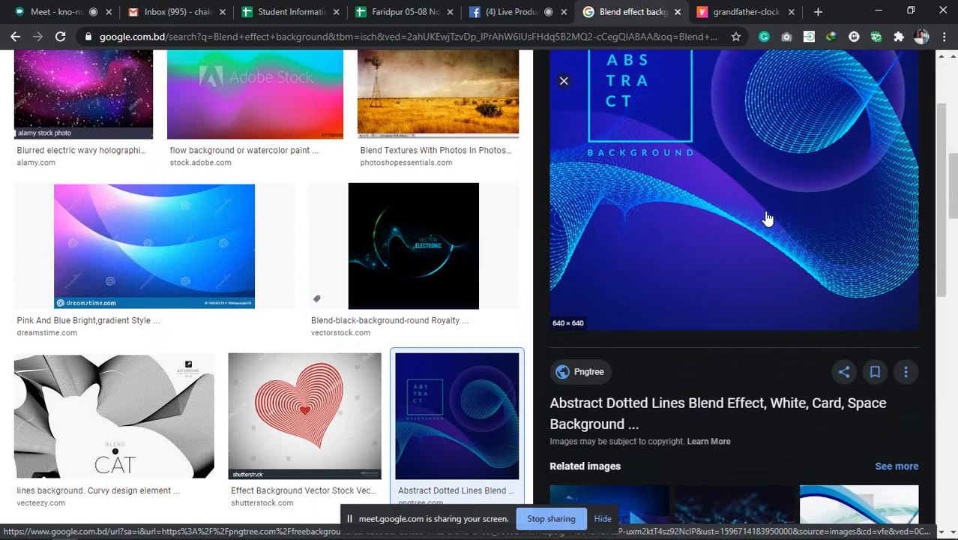
scroll(772, 221, down, 2)
scroll(795, 195, up, 2)
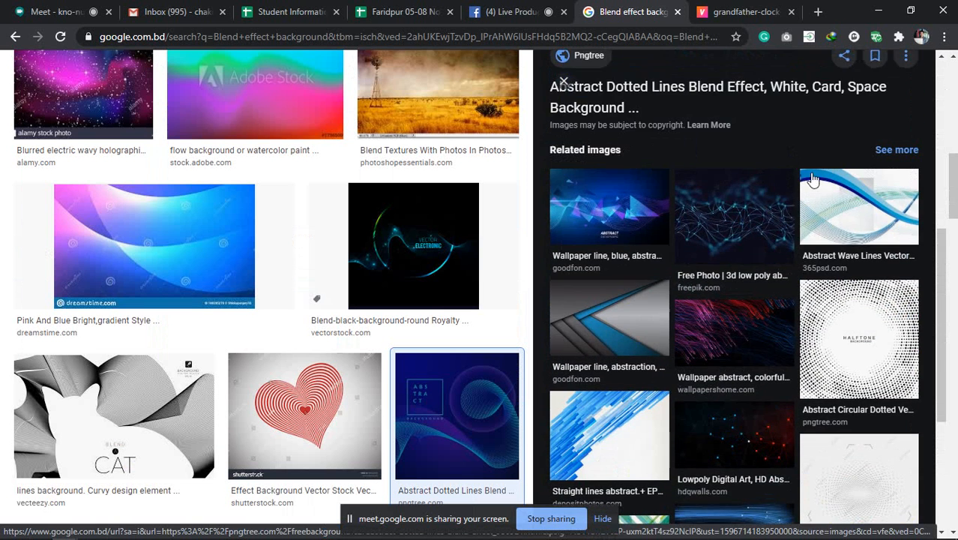
Preview several related blue wave-line artworks as blend references, and close the image preview.
click(854, 229)
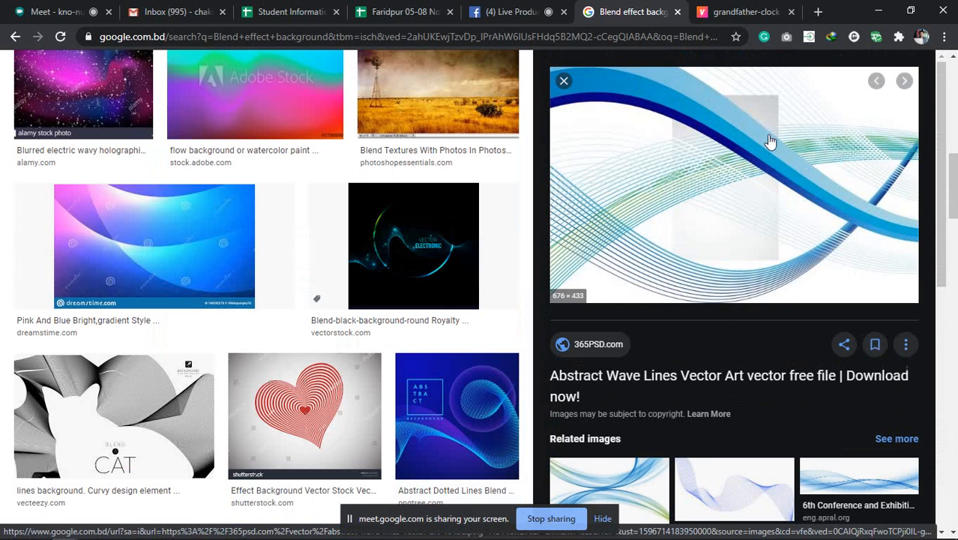
scroll(670, 215, down, 5)
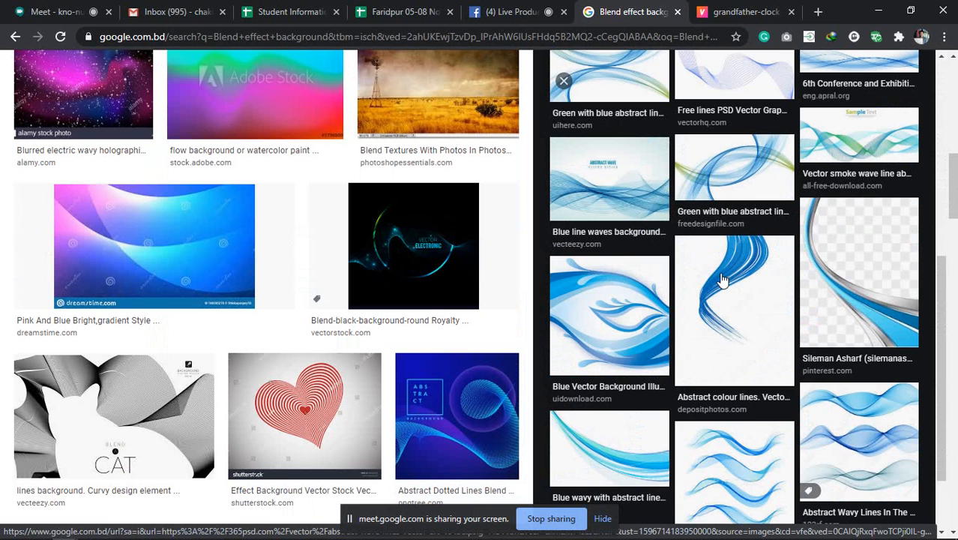
scroll(814, 256, up, 5)
scroll(723, 159, down, 3)
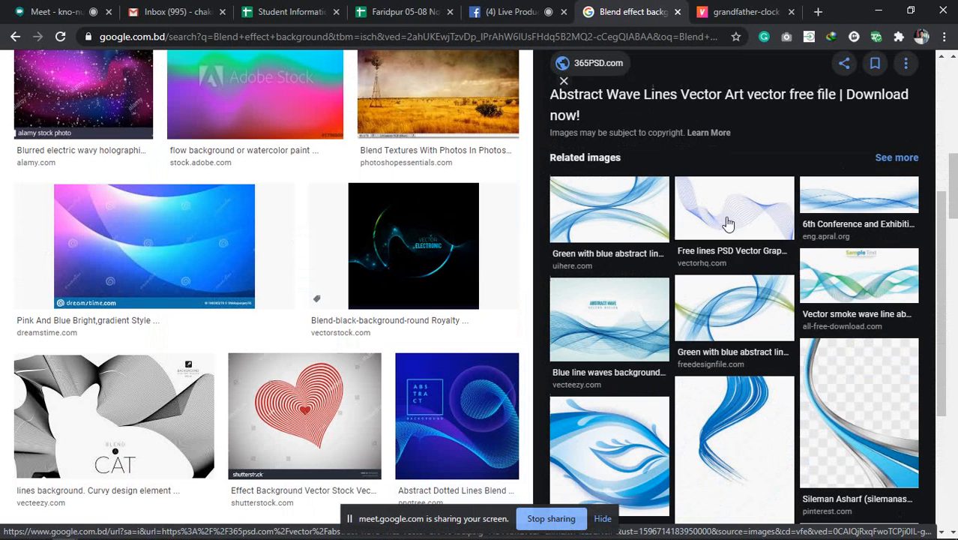
click(728, 312)
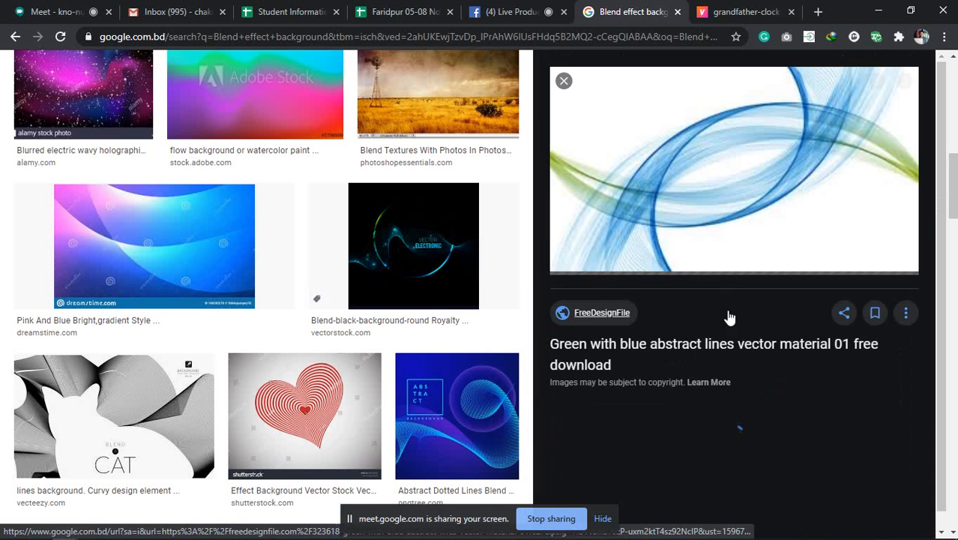
scroll(700, 246, down, 4)
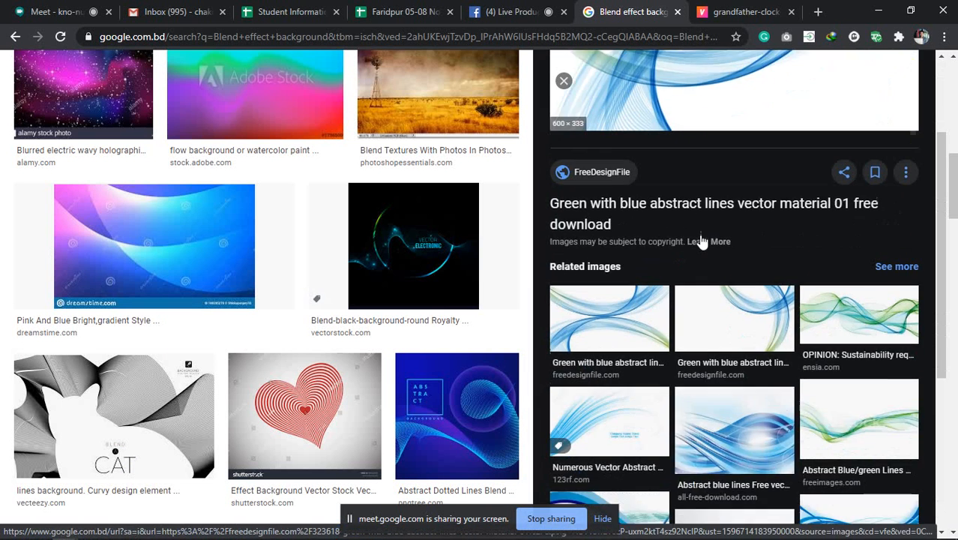
click(734, 297)
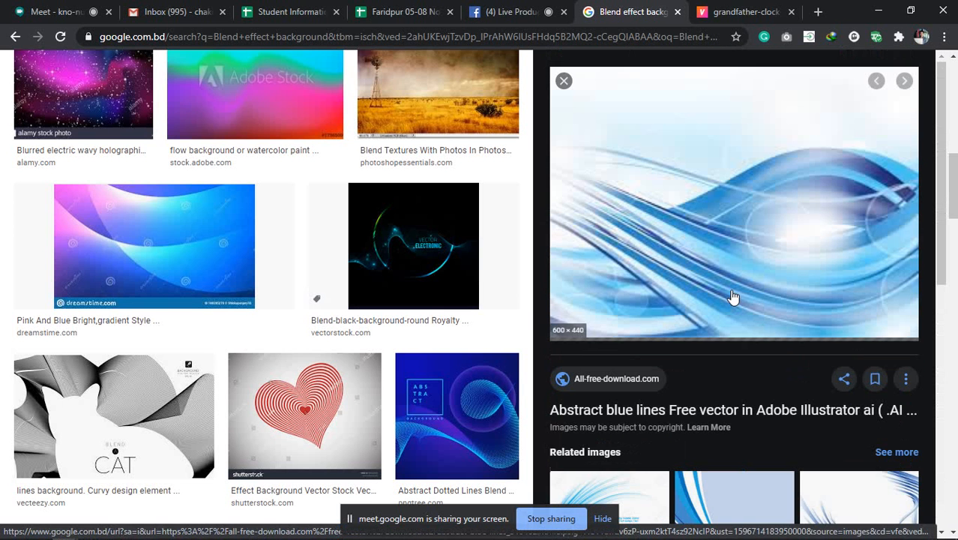
scroll(776, 261, down, 2)
scroll(776, 261, down, 5)
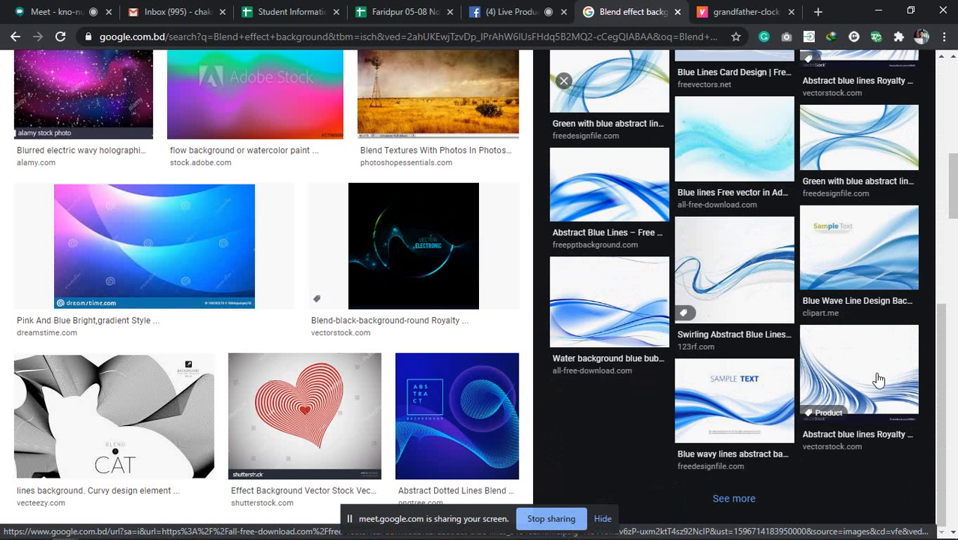
click(564, 80)
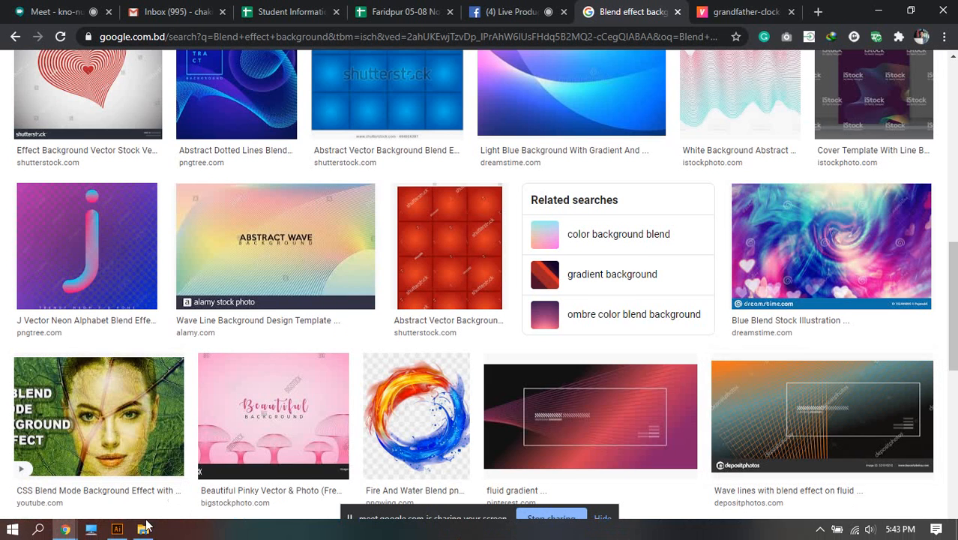
Switch back to Illustrator, apply a preset yellow-to-red linear gradient to the blended wave's stroke, and deselect it.
click(117, 529)
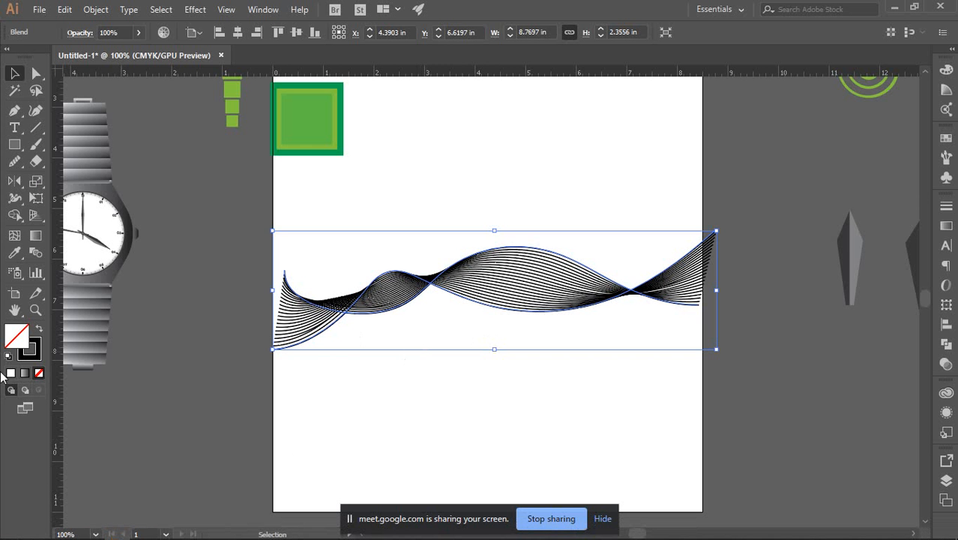
click(29, 348)
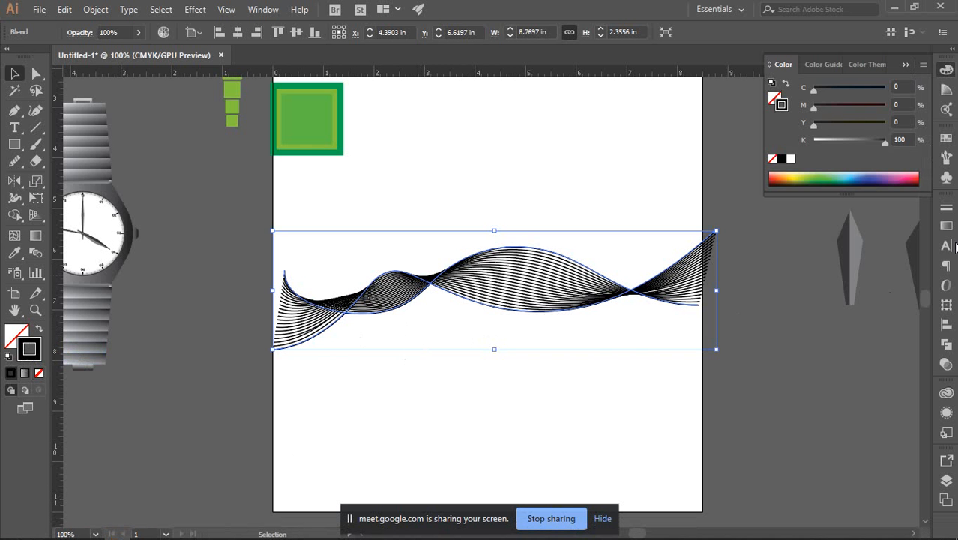
click(946, 225)
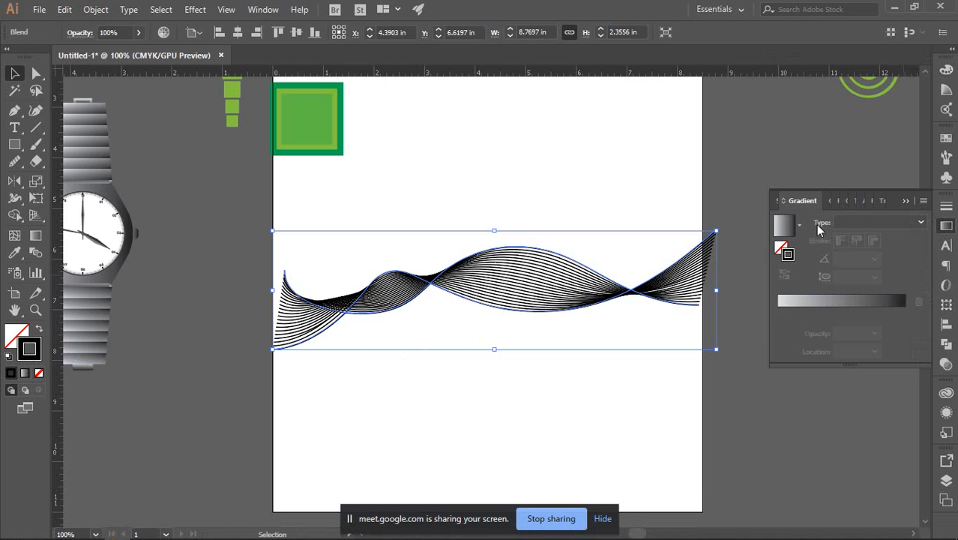
click(800, 226)
click(740, 276)
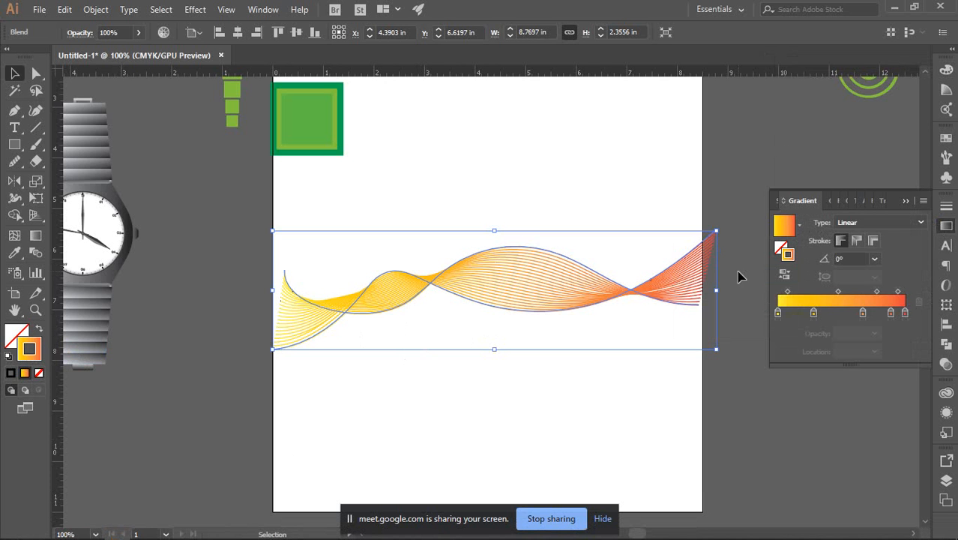
click(946, 225)
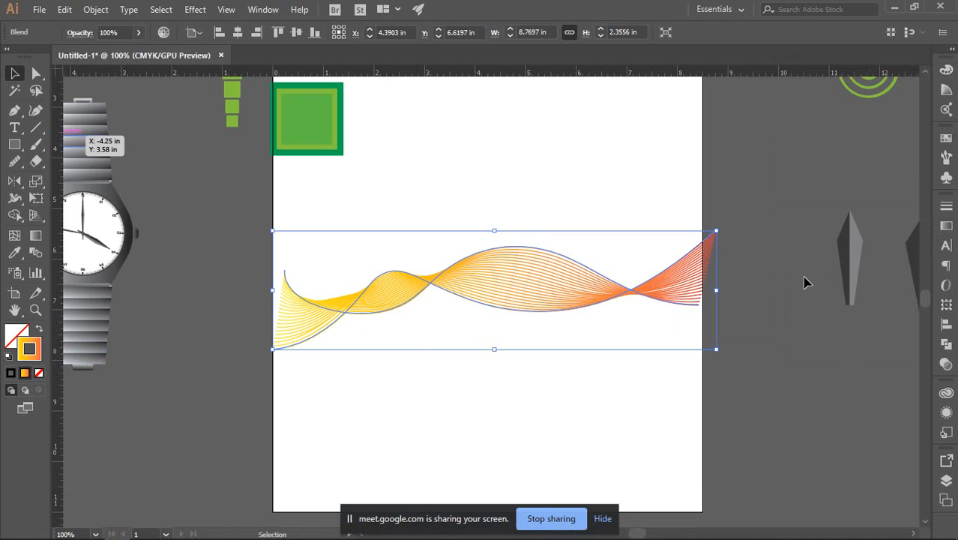
click(739, 324)
scroll(723, 314, up, 4)
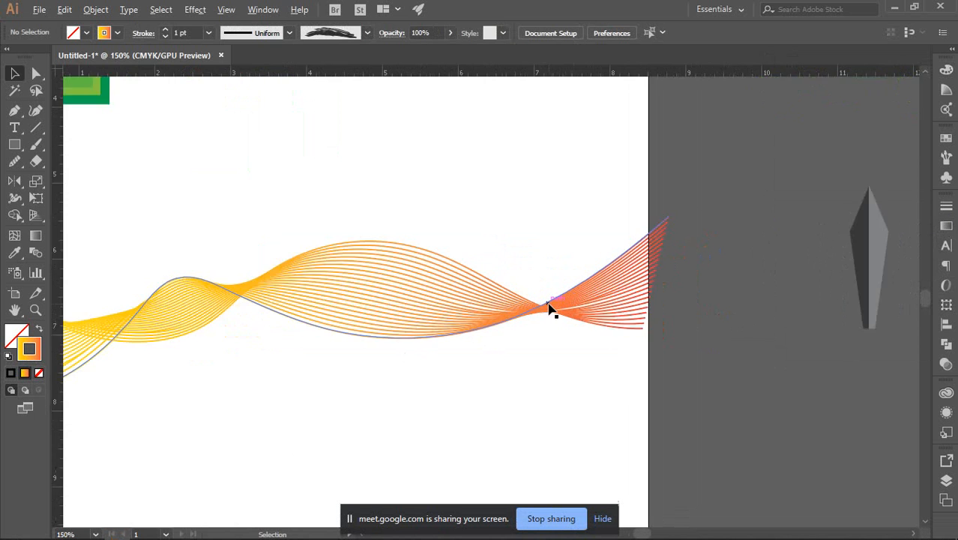
Select the blended wave and recolor the second stop of its stroke gradient magenta, with M 100% and Y 0%.
click(591, 256)
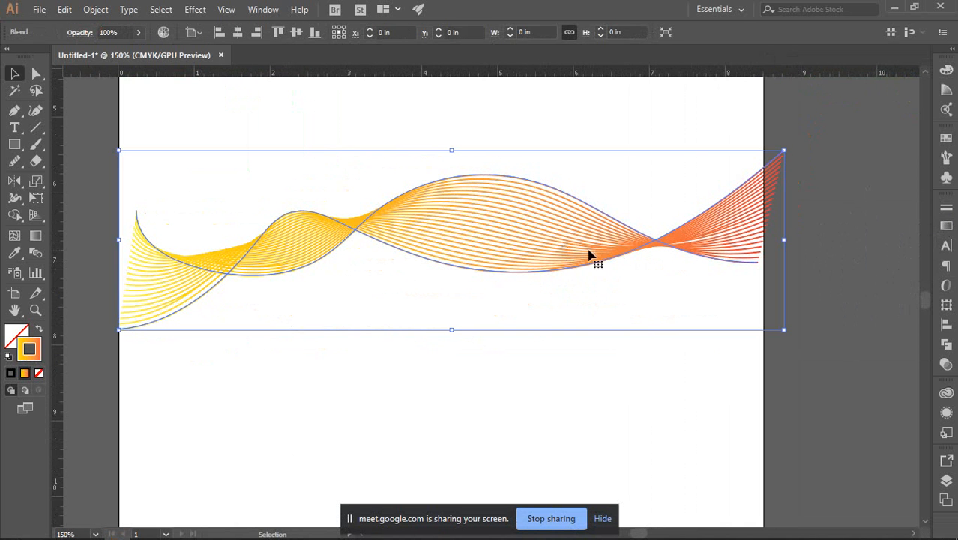
click(947, 228)
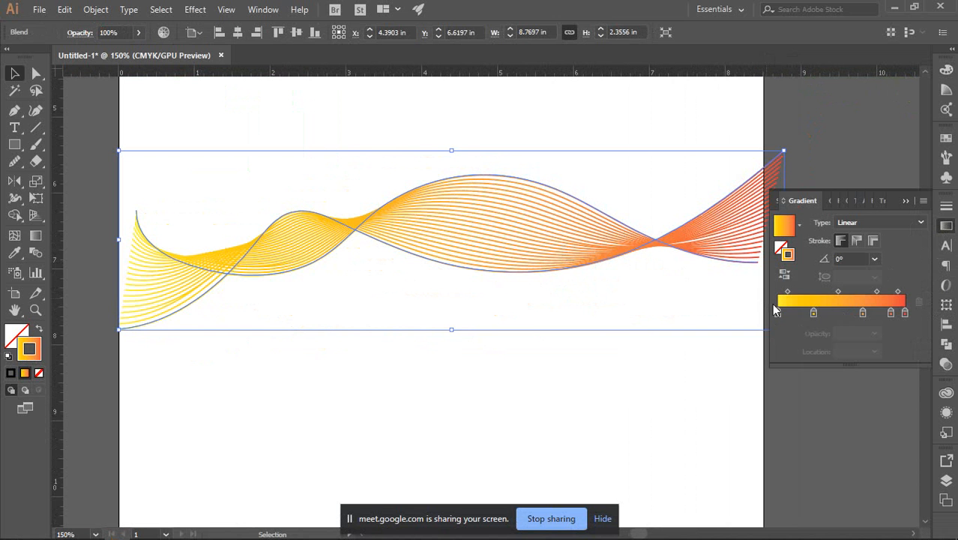
double_click(814, 314)
drag(803, 383, 772, 404)
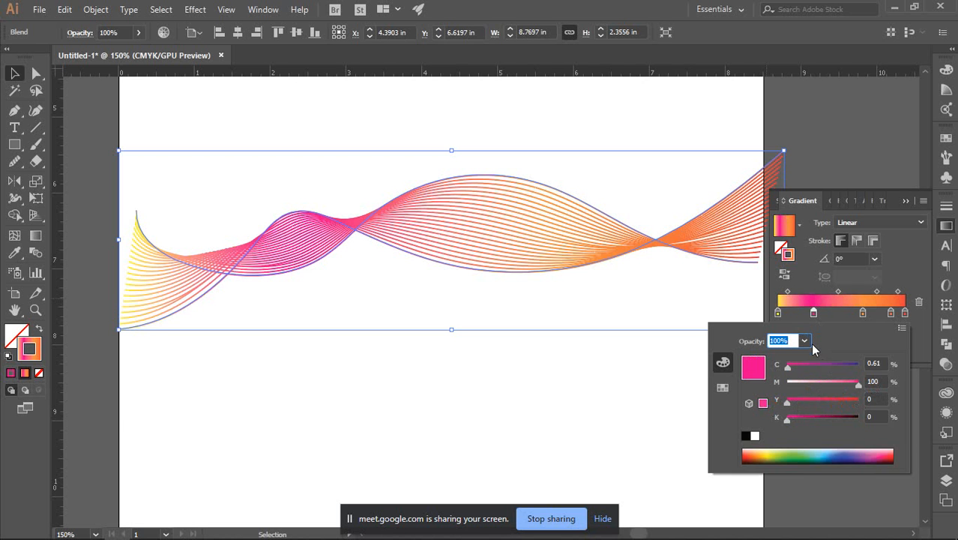
Move the yellow gradient stop slightly inward, the magenta stop to 19.44%, and the adjacent orange stop to 32.26%.
click(779, 316)
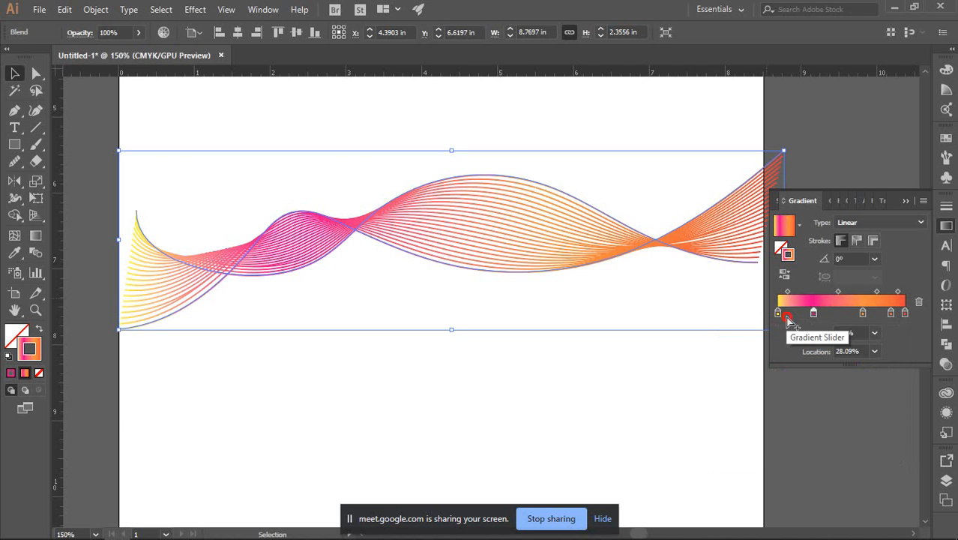
drag(778, 315, 803, 315)
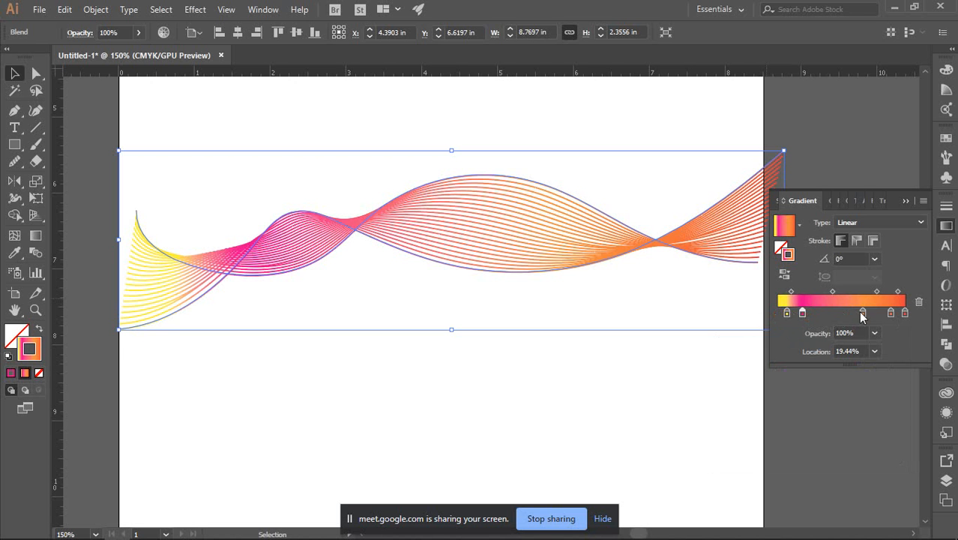
drag(865, 316, 822, 318)
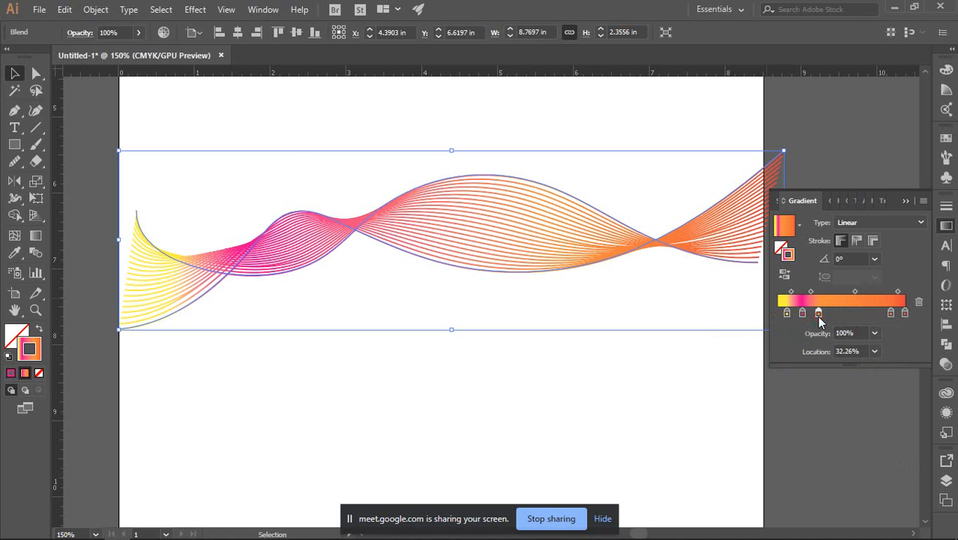
Recolor the third gradient stop green, with C 100%, M 0%, Y 100% and K 0%.
double_click(819, 317)
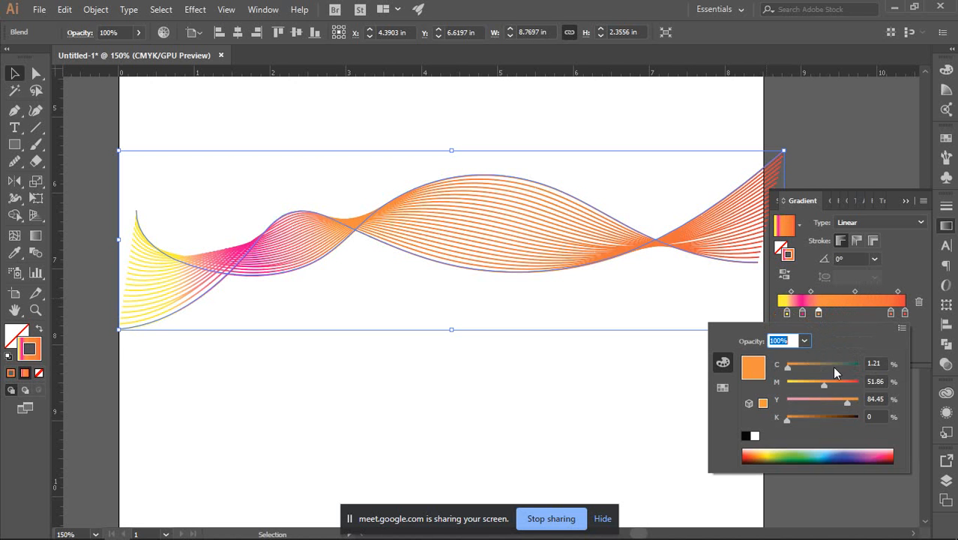
drag(828, 389, 870, 381)
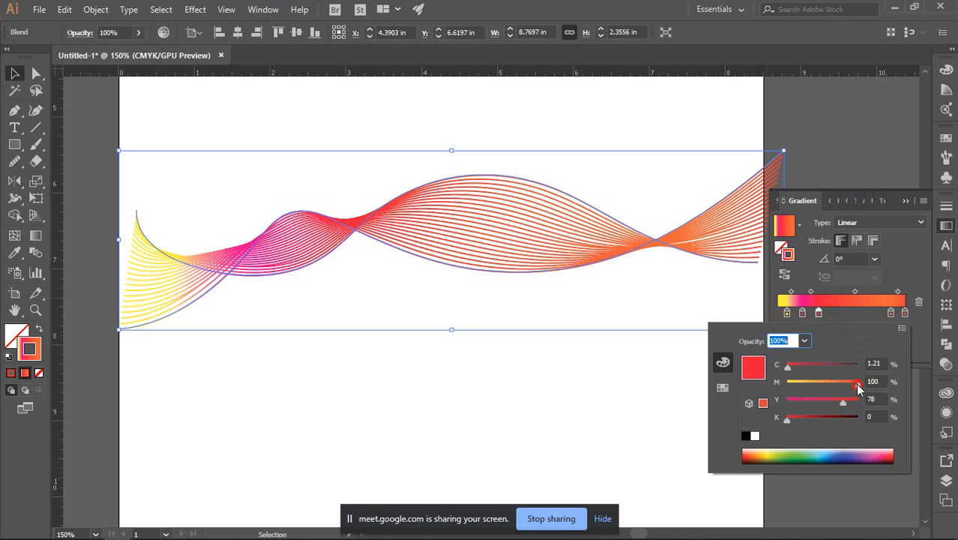
drag(858, 386, 734, 384)
drag(843, 404, 889, 405)
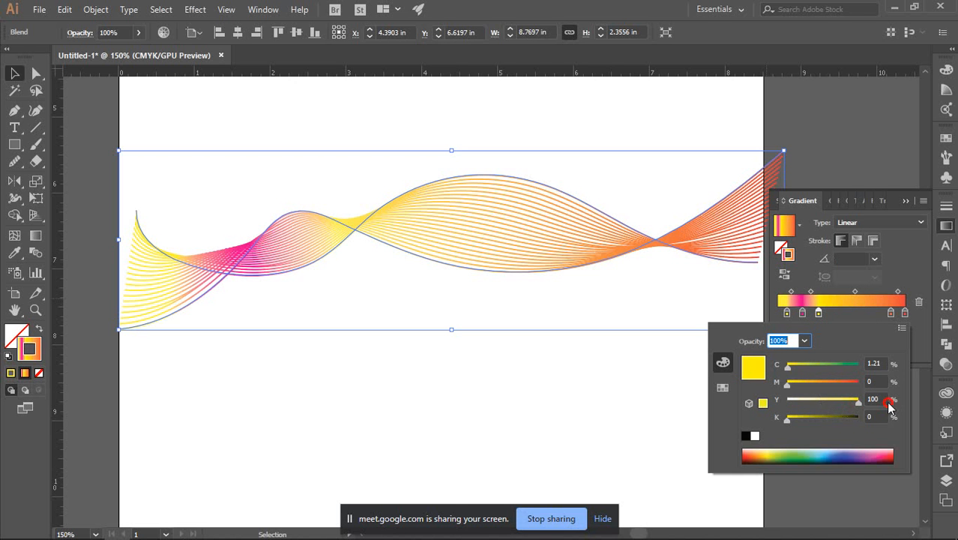
drag(787, 367, 880, 375)
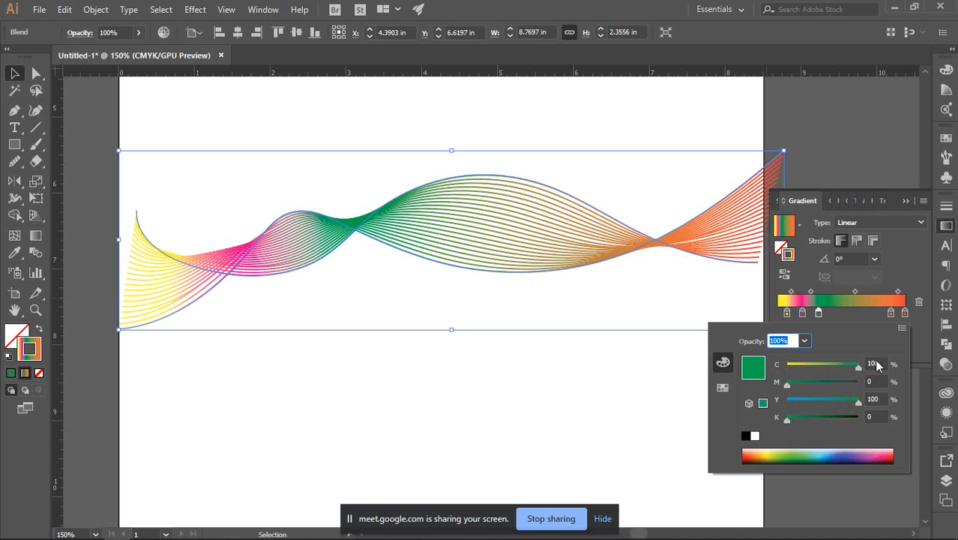
Add a stroke gradient stop at 48.92%, recolor it blue with C 100%, M 100%, Y 0% and K 0%, and deselect the wave.
click(841, 318)
click(841, 315)
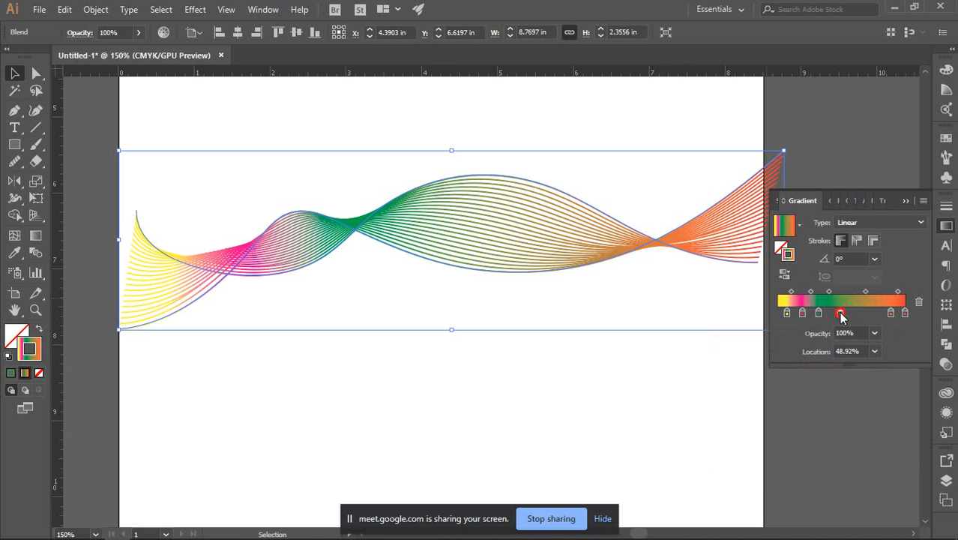
double_click(841, 315)
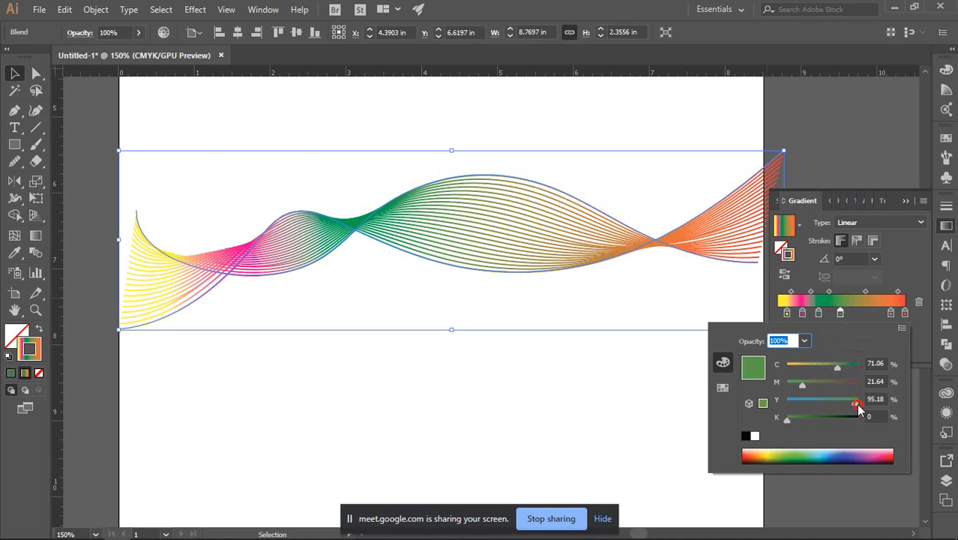
drag(857, 404, 739, 417)
drag(840, 368, 875, 363)
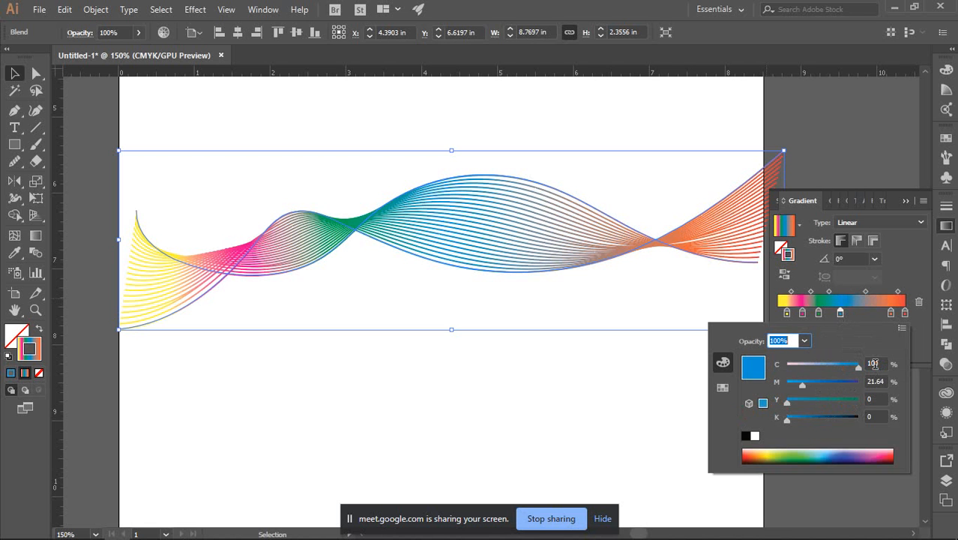
drag(803, 384, 866, 384)
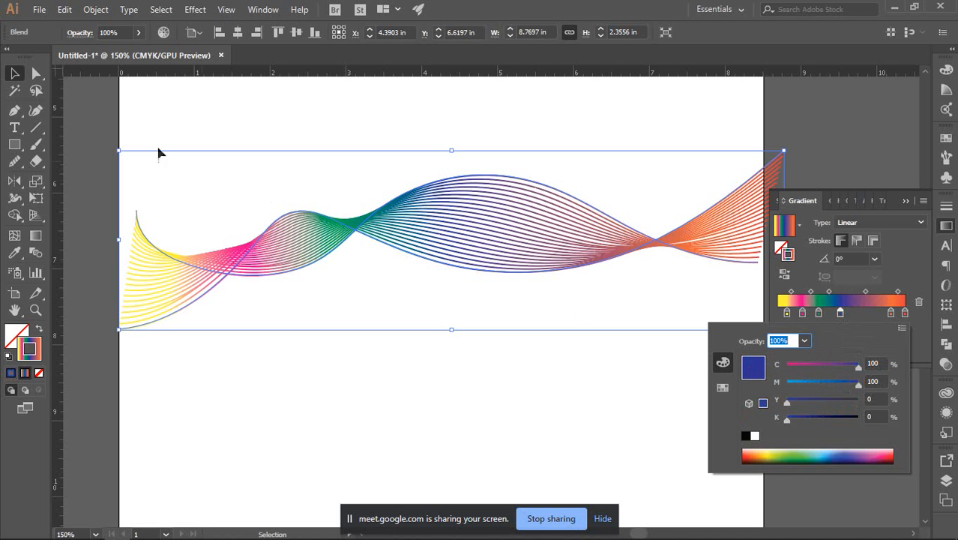
click(192, 111)
click(191, 111)
Close the gradient settings, scale the blended wave up slightly to about 9.08 by 2.44 in, and deselect it.
scroll(391, 252, down, 3)
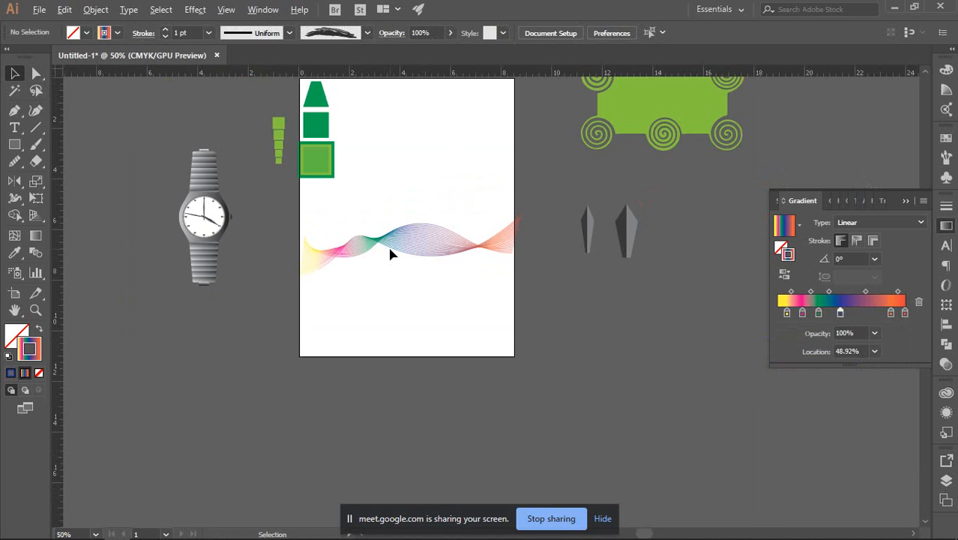
drag(392, 253, 397, 276)
scroll(378, 265, up, 2)
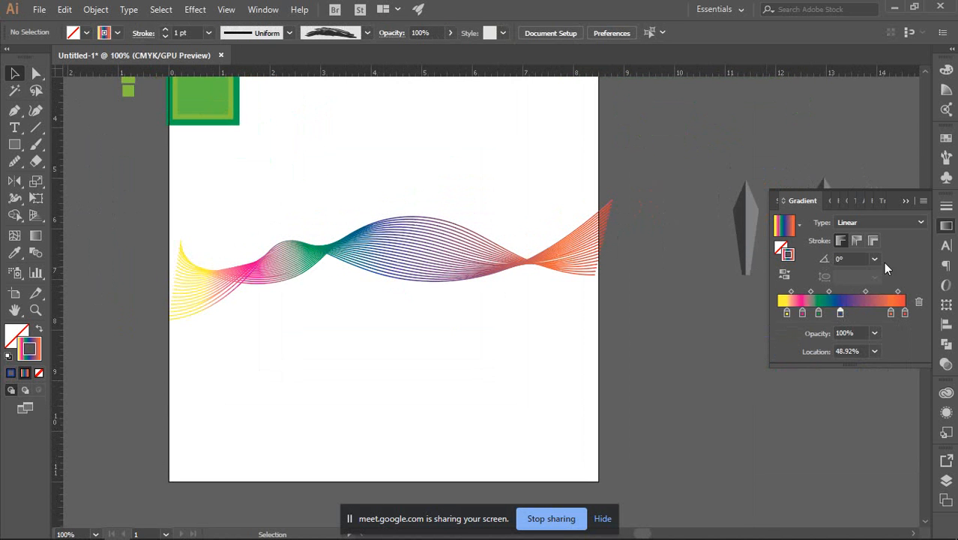
click(948, 227)
scroll(441, 227, up, 1)
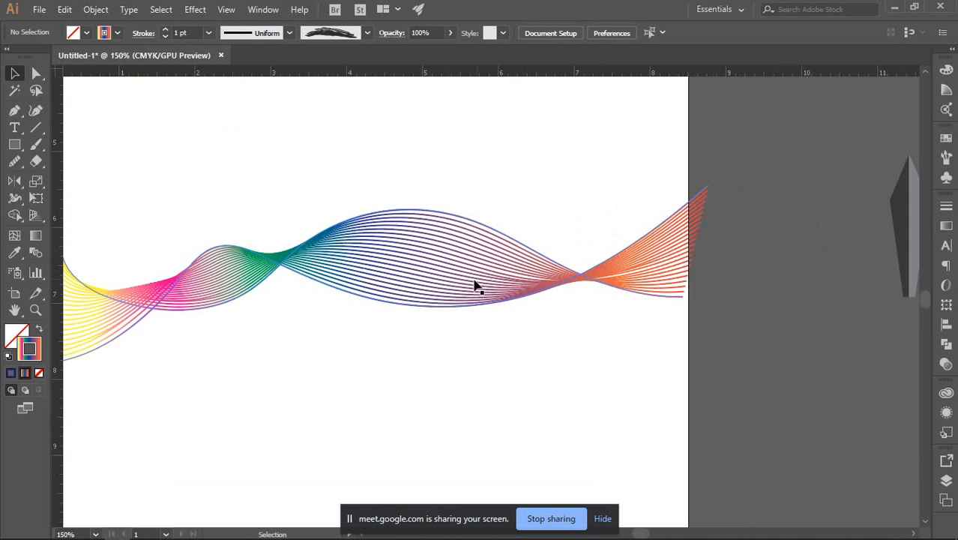
drag(292, 177, 349, 170)
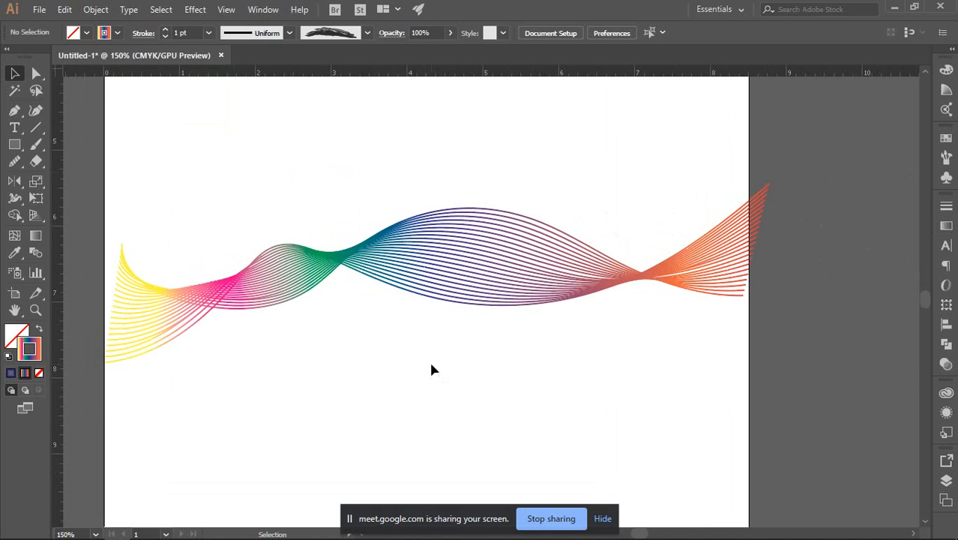
click(343, 261)
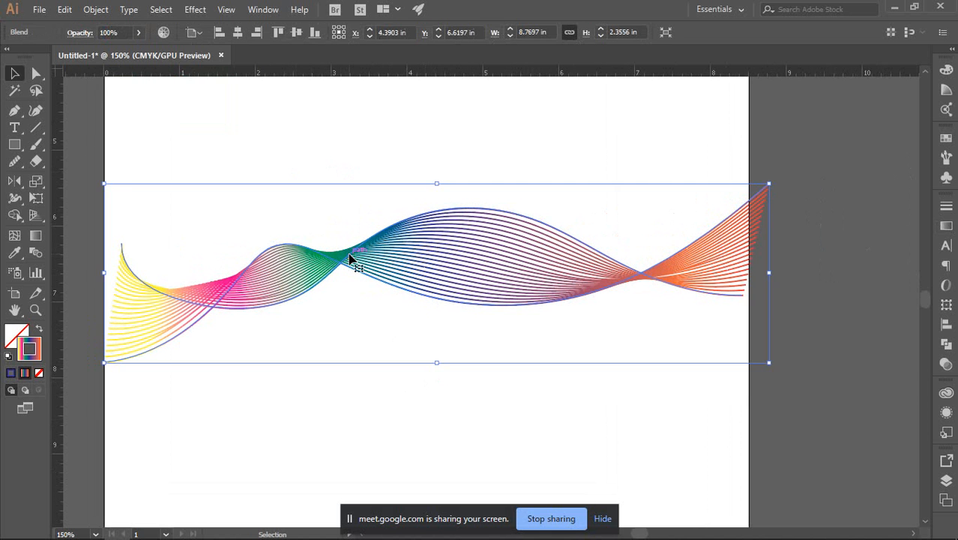
drag(104, 183, 80, 178)
click(787, 287)
scroll(772, 279, down, 2)
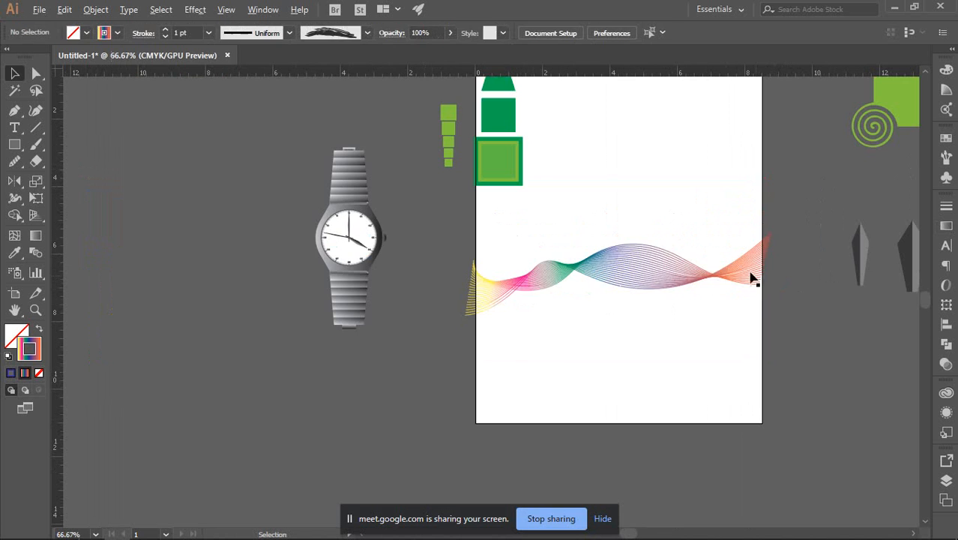
drag(732, 266, 559, 237)
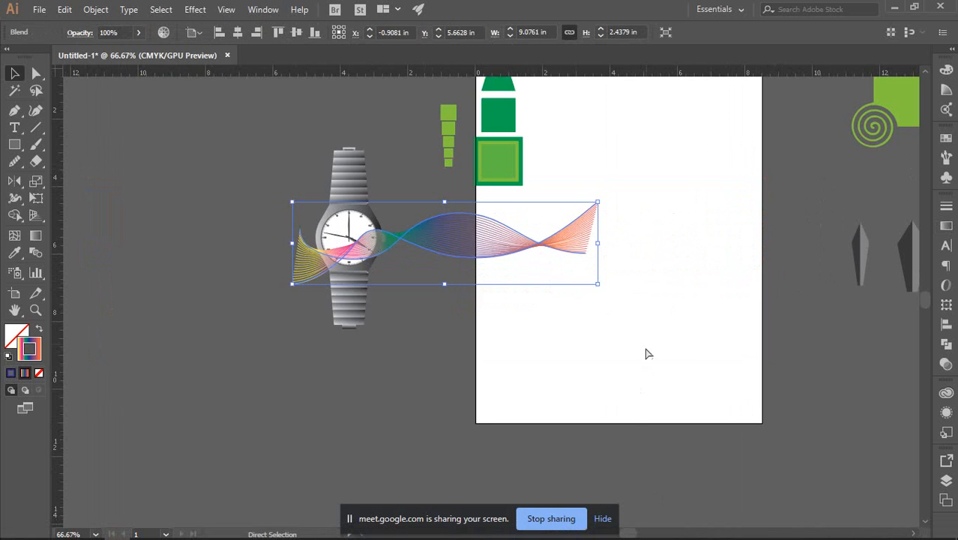
key(ctrl+z)
click(660, 371)
drag(678, 381, 555, 397)
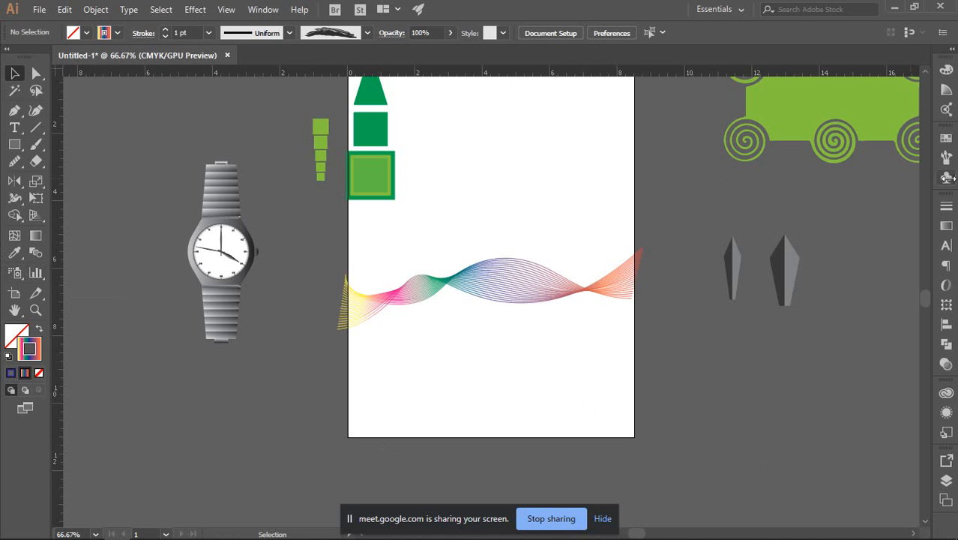
Activate the Symbol Sprayer tool, then check the Google Meet call in Chrome and return to Illustrator.
click(15, 273)
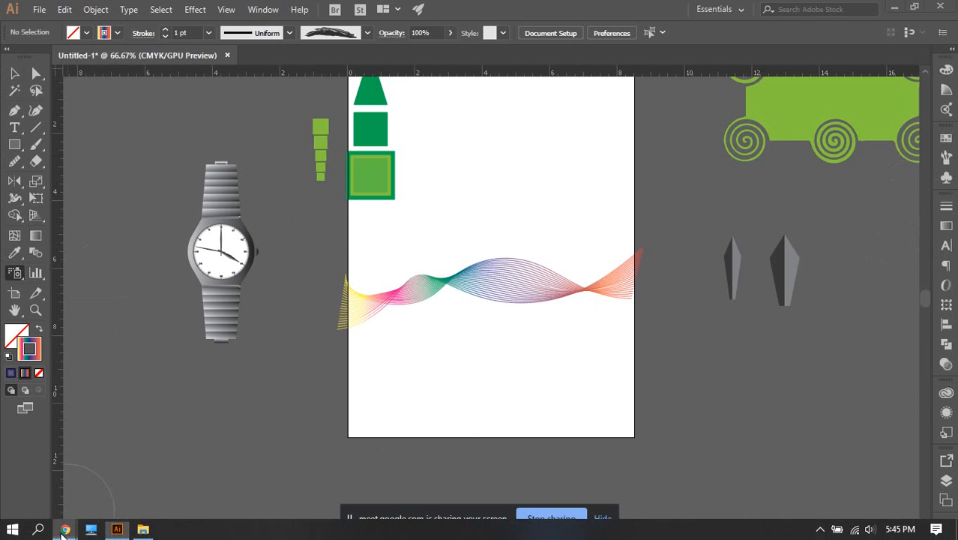
click(64, 531)
click(60, 12)
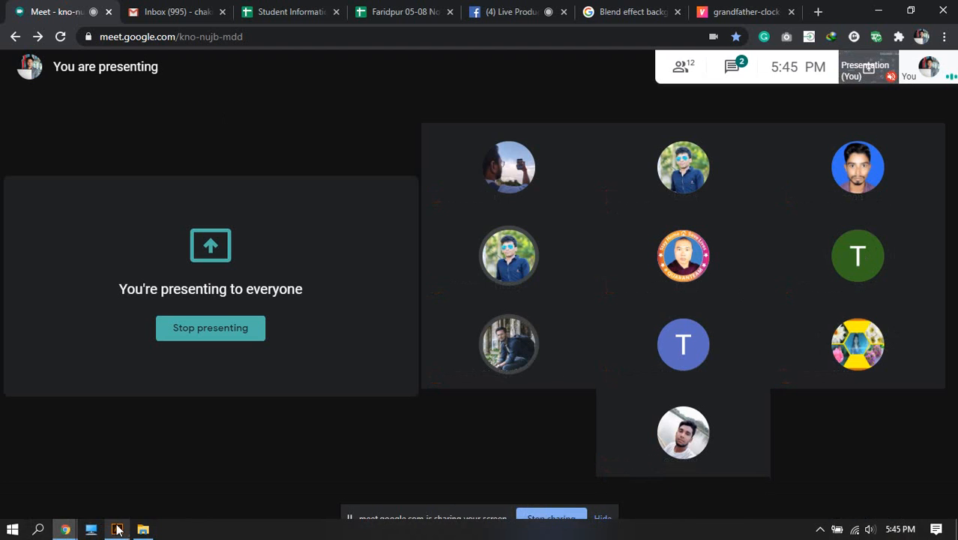
click(117, 529)
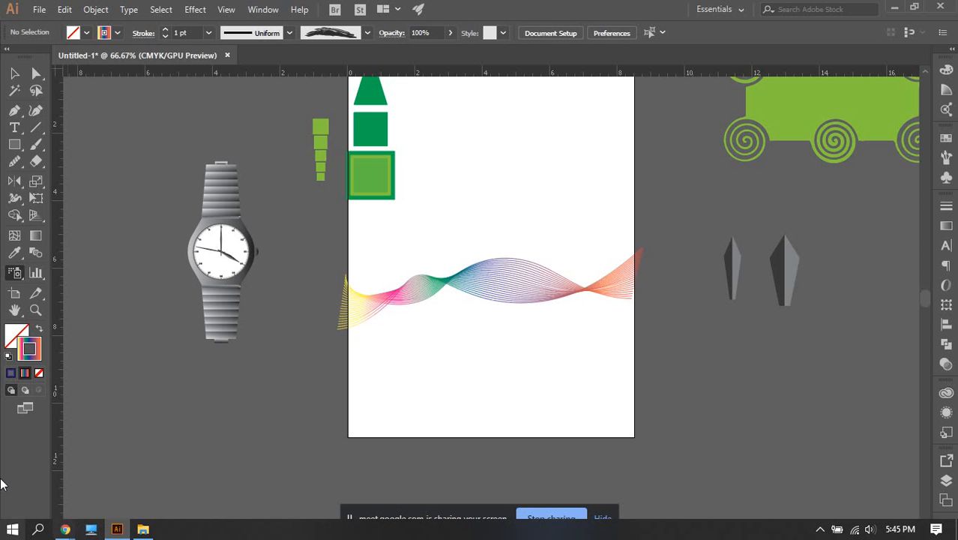
Display the document's symbol collection and enlarge its area to show all available symbols.
click(945, 177)
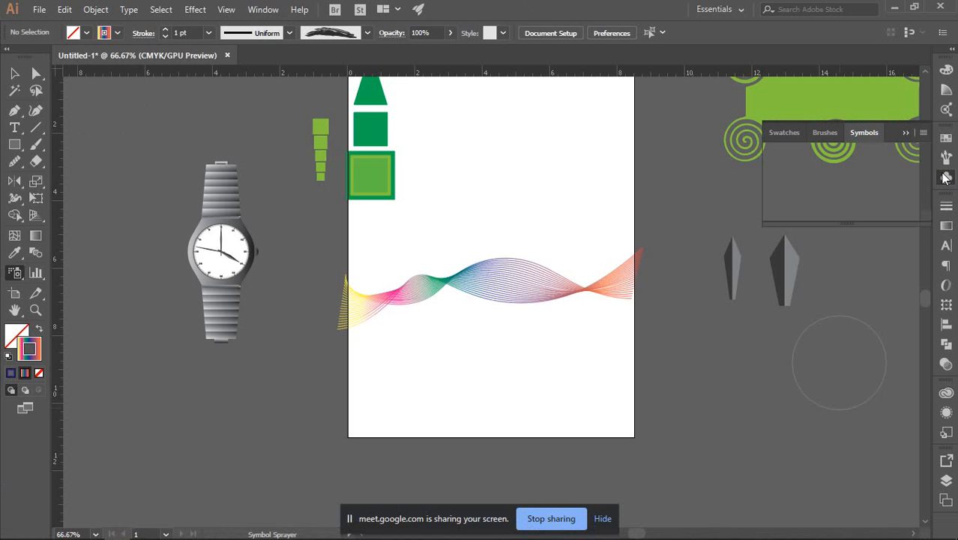
drag(840, 223, 841, 324)
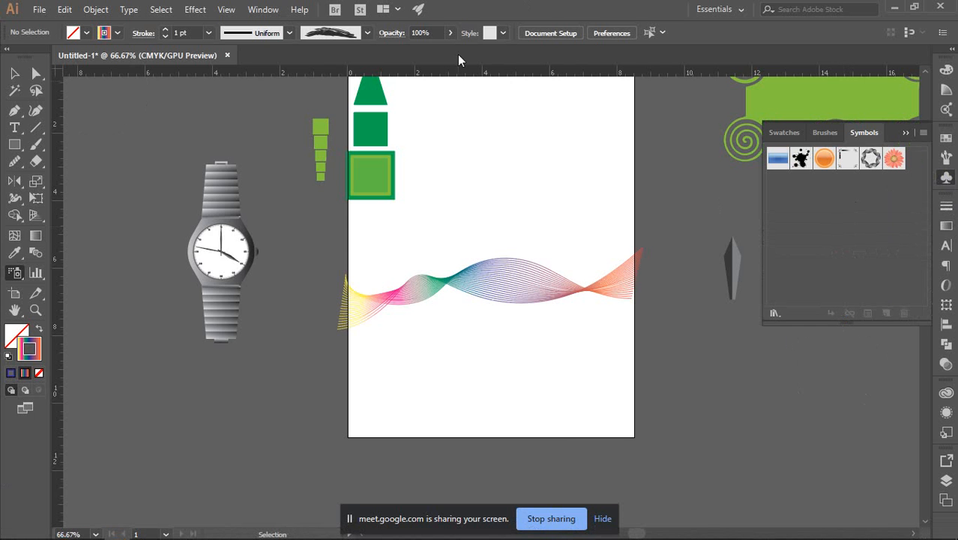
Open the Hair and Fur symbol library, browse through the following libraries up to Illuminate Ribbons, and close it.
click(264, 9)
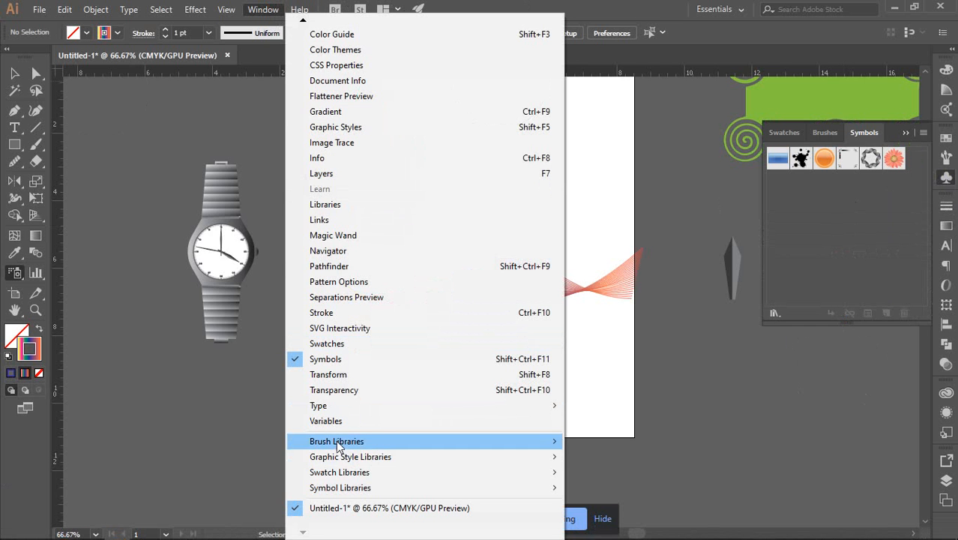
mouse_move(334, 489)
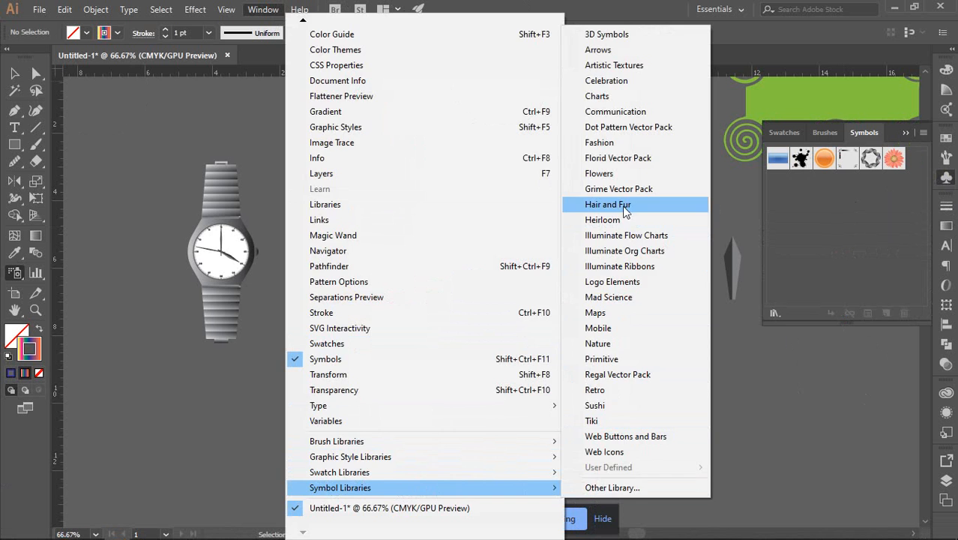
click(625, 210)
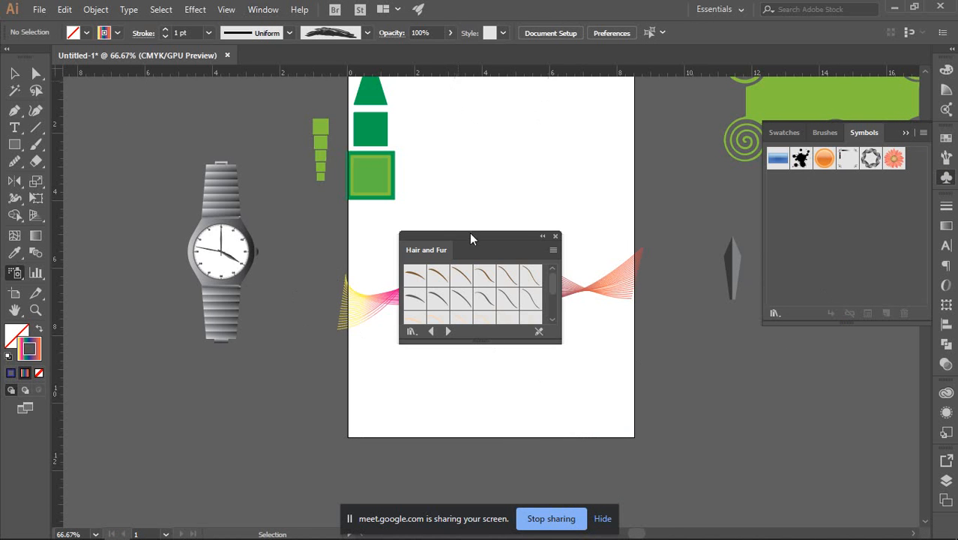
drag(474, 239, 756, 196)
key(shift+s)
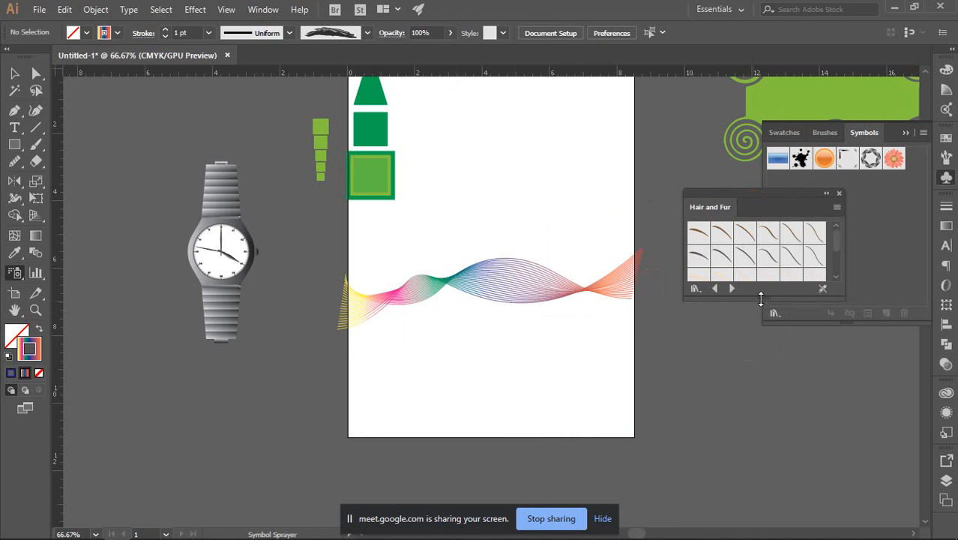
drag(761, 299, 744, 379)
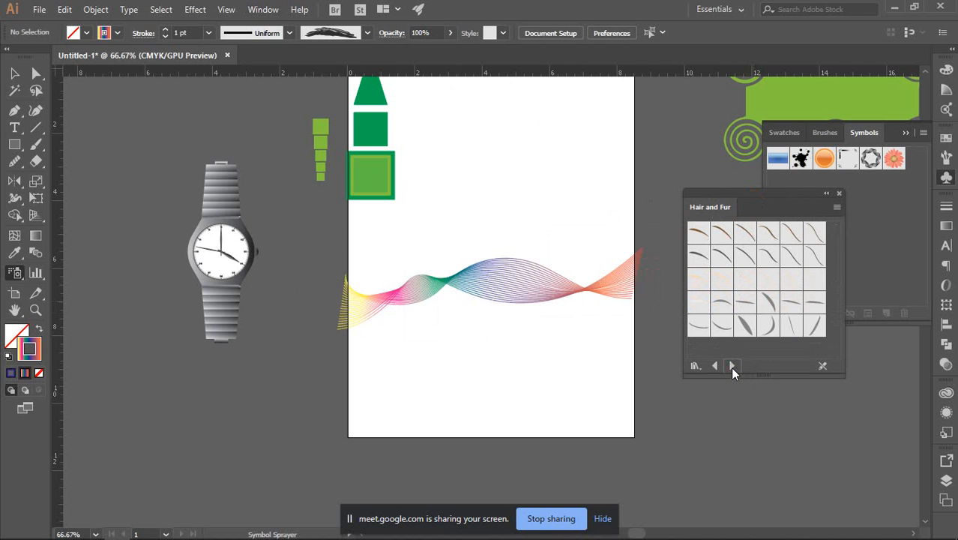
click(733, 365)
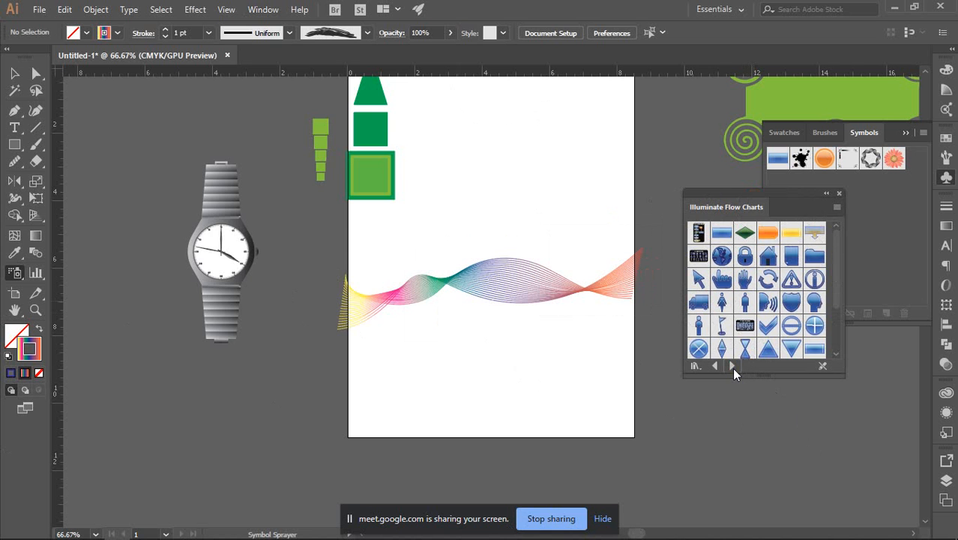
click(731, 366)
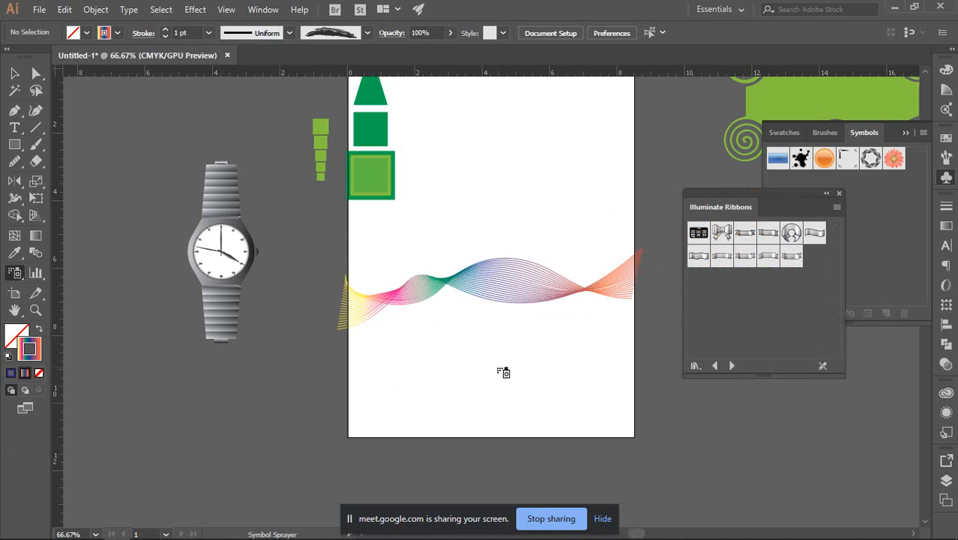
click(839, 195)
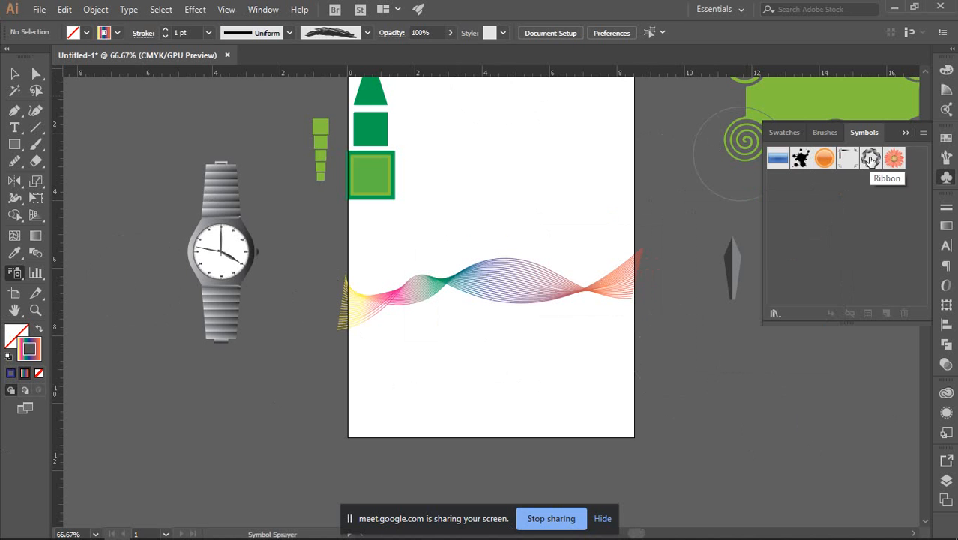
Choose the orange flower symbol and reduce the Symbol Sprayer's brush diameter to well under half its size.
click(894, 158)
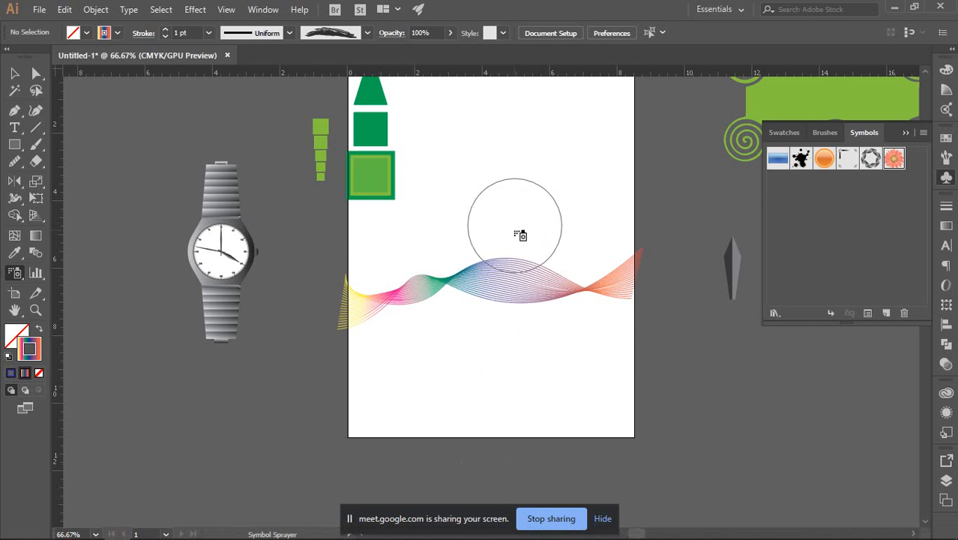
scroll(523, 228, up, 1)
key(bracketleft)
key(bracketleft)
key(bracketleft)
key(bracketleft)
key(bracketleft)
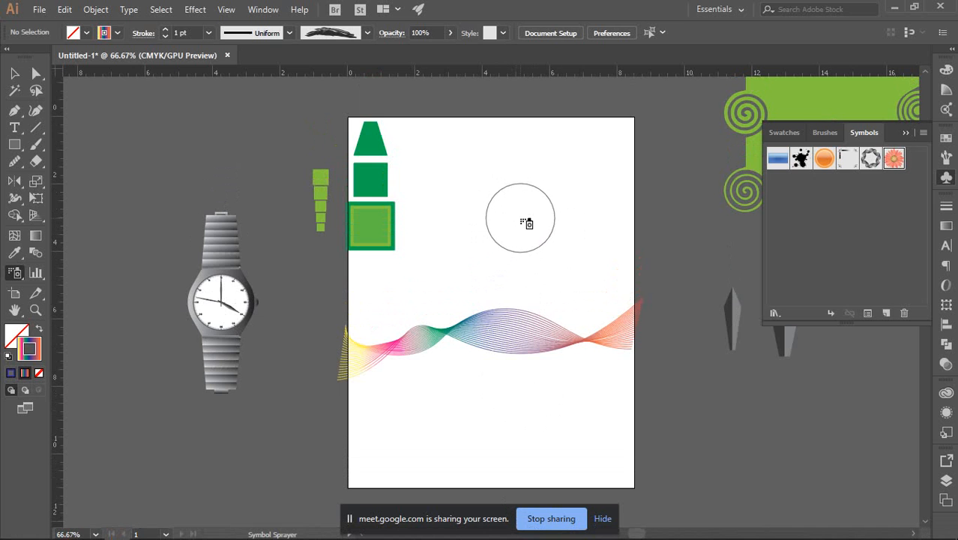
key(bracketleft)
key(bracketleft)
key(bracketleft)
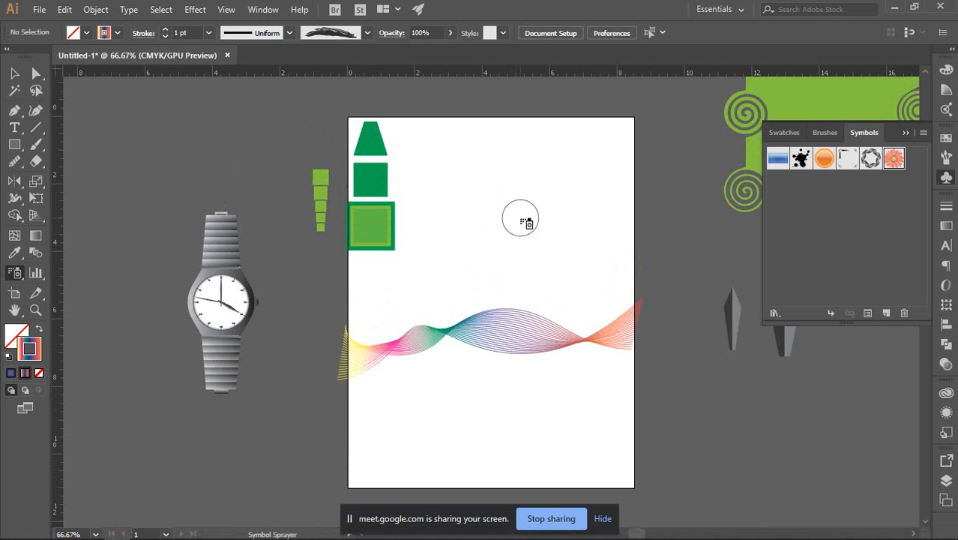
Spray a winding trail of flower symbols across the artboard above the blended wave with the Symbol Sprayer, and deselect it.
click(21, 277)
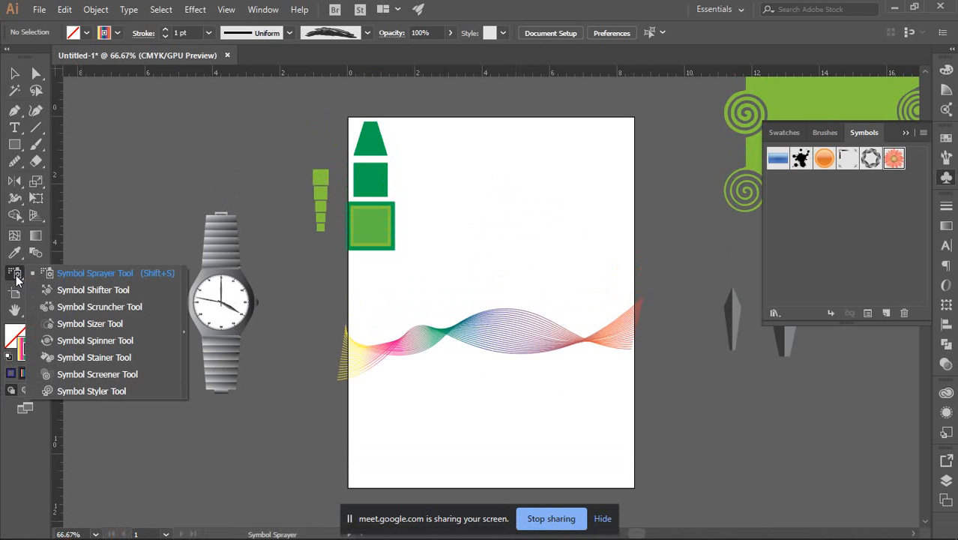
click(16, 279)
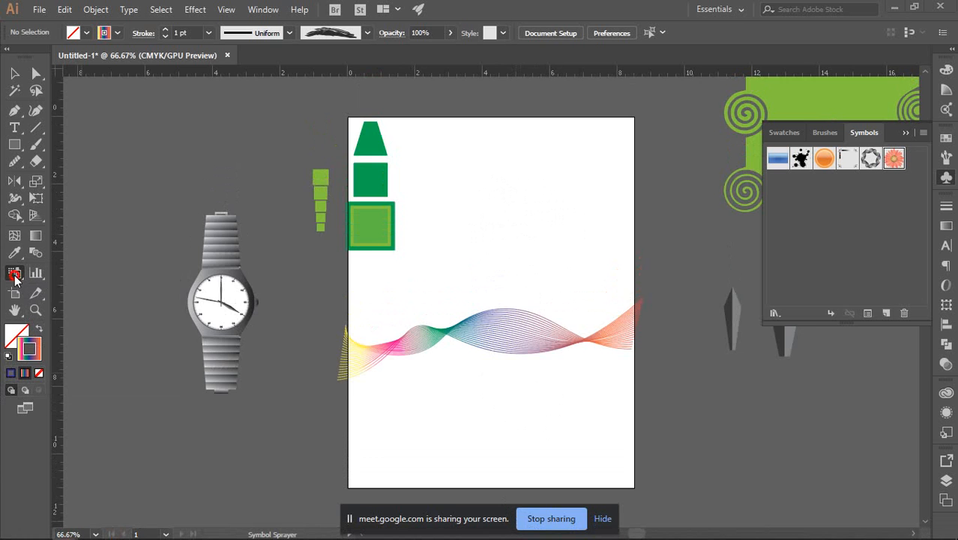
scroll(563, 233, up, 4)
scroll(522, 255, down, 4)
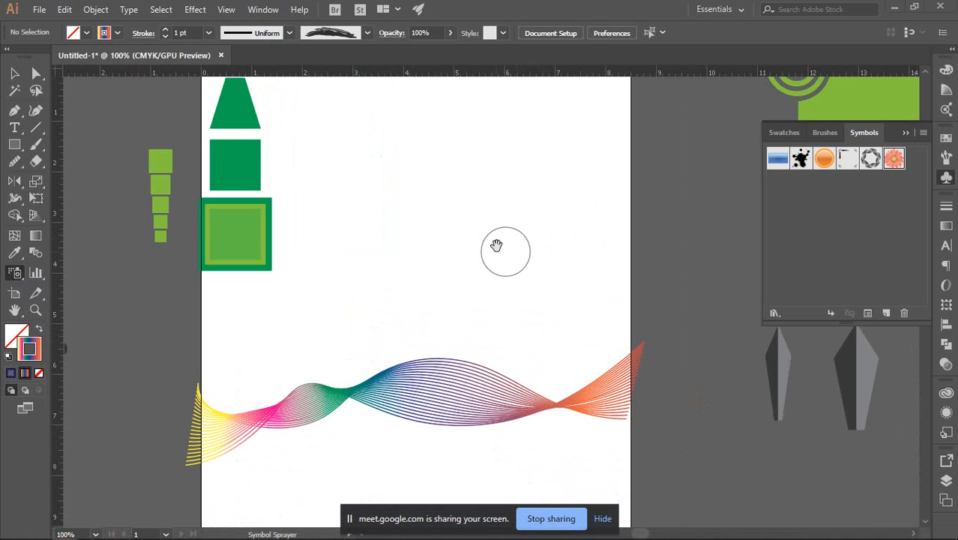
mouse_move(361, 138)
mouse_down()
mouse_move(394, 234)
mouse_move(451, 248)
mouse_move(487, 234)
mouse_move(542, 191)
mouse_move(546, 154)
mouse_move(517, 132)
mouse_move(458, 203)
mouse_move(432, 207)
mouse_move(412, 172)
mouse_move(454, 146)
mouse_up()
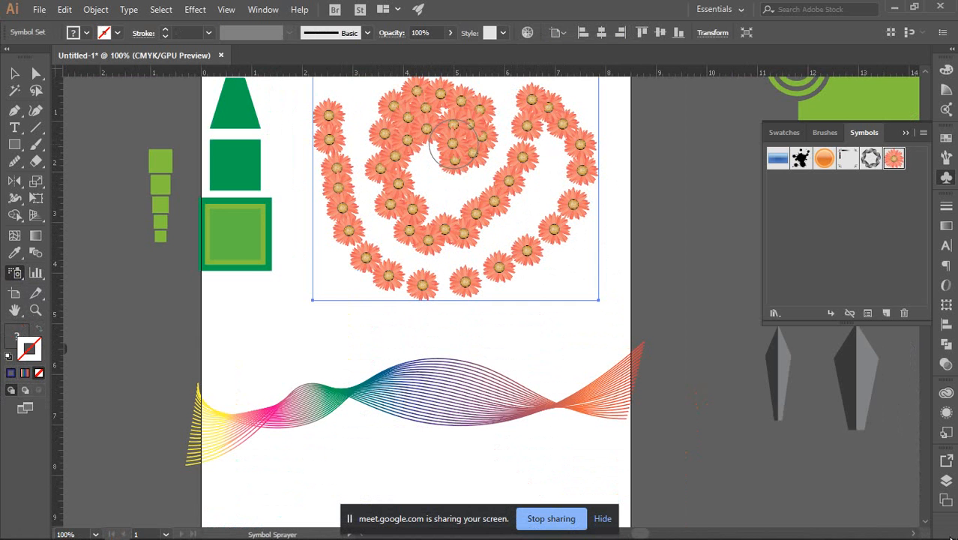
click(14, 72)
click(118, 259)
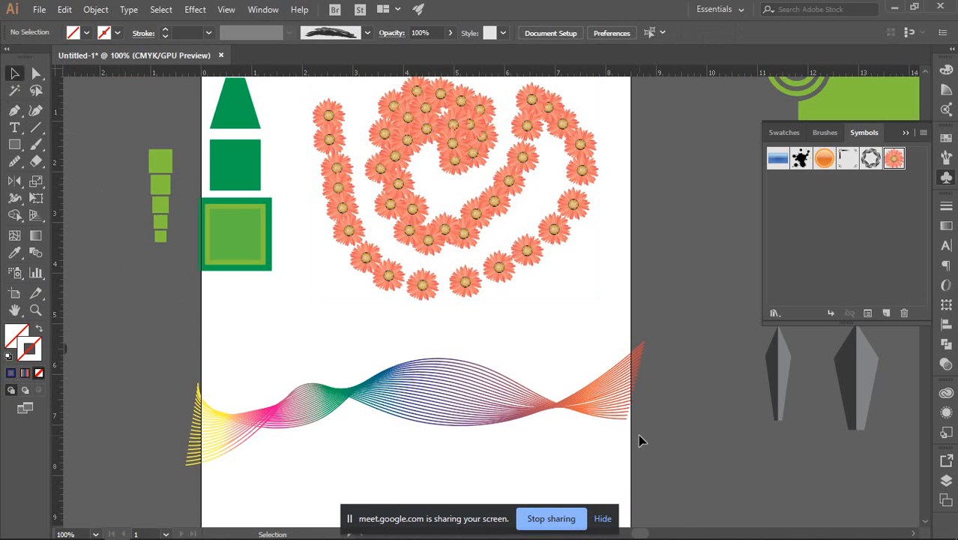
Select the sprayed flower symbol set above the blended wave.
scroll(638, 434, up, 4)
scroll(463, 170, up, 3)
scroll(397, 287, down, 4)
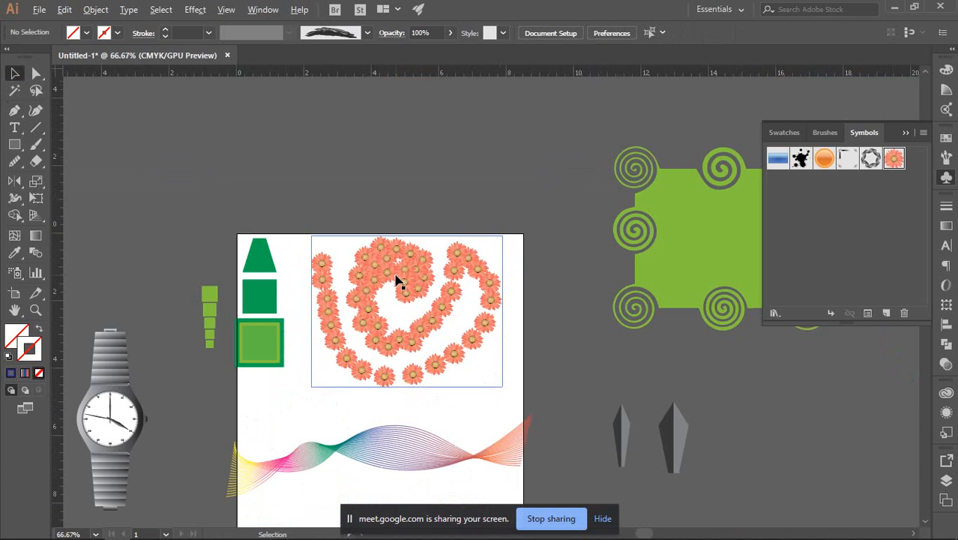
scroll(394, 278, down, 1)
click(403, 273)
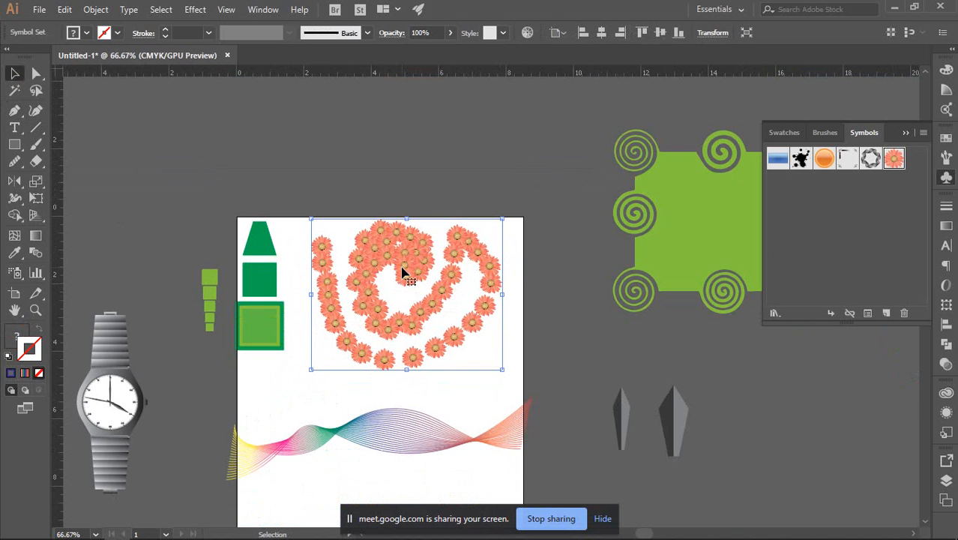
Delete the sprayed flower symbol set above the blended wave and reactivate the Symbol Sprayer.
key(Delete)
click(14, 273)
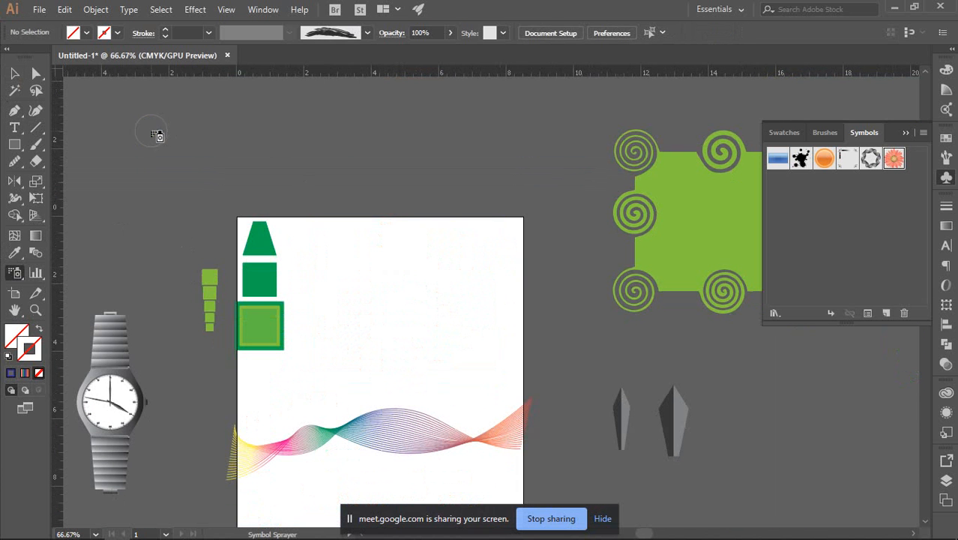
Try spraying sparse rows of flower symbols with fast strokes on the empty canvas above the artboard, and undo them.
drag(470, 144, 479, 145)
scroll(276, 172, up, 1)
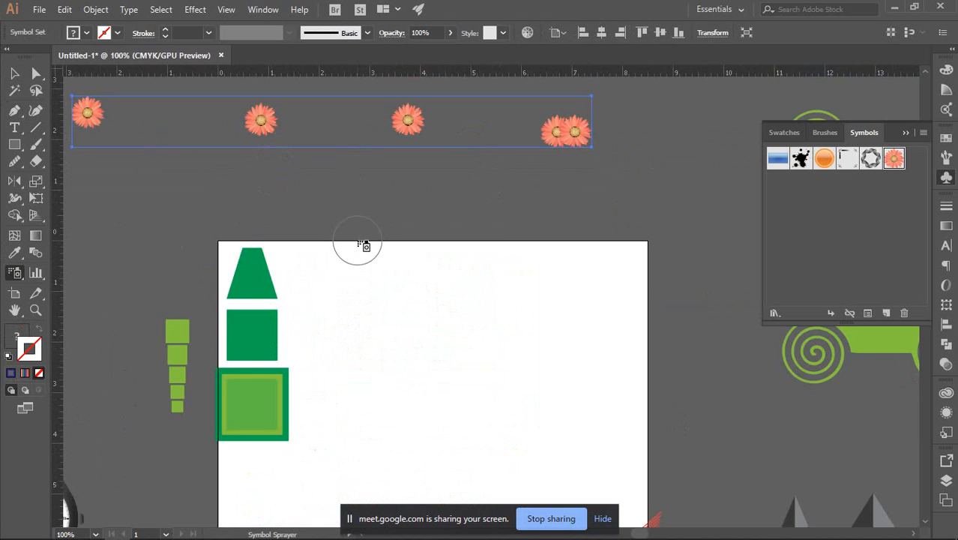
drag(313, 205, 487, 285)
mouse_move(278, 272)
mouse_down()
mouse_move(261, 270)
mouse_move(504, 283)
mouse_up()
key(ctrl+z)
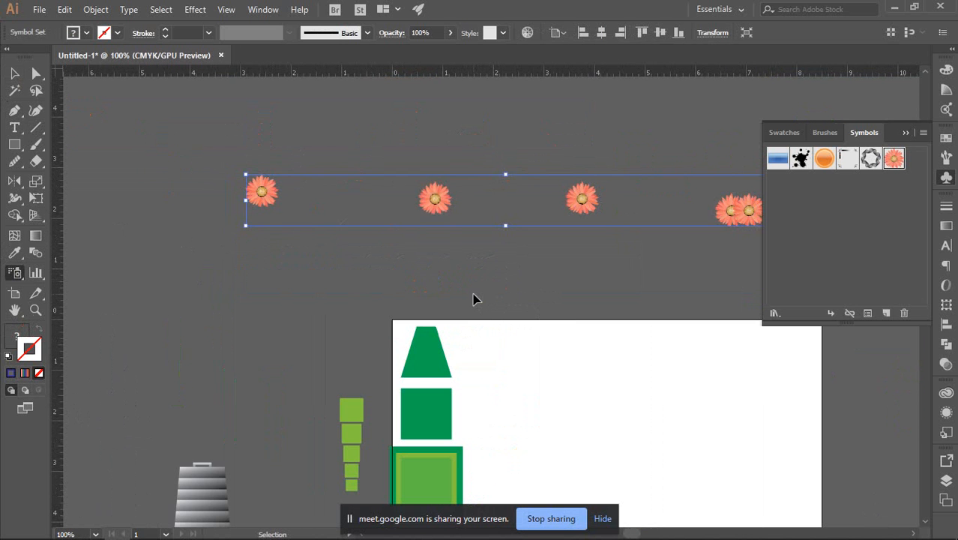
key(ctrl+z)
drag(214, 213, 620, 242)
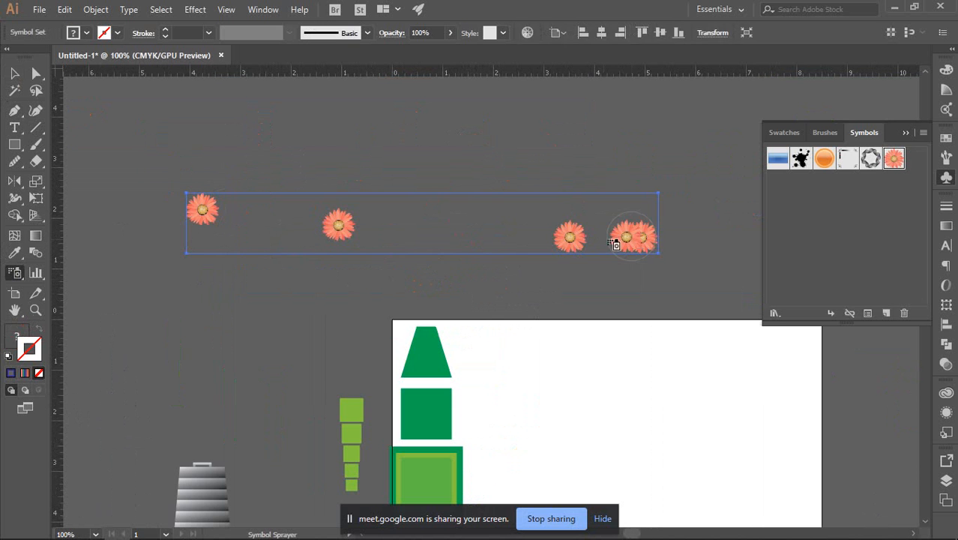
key(ctrl+z)
Spray a denser horizontal row of flower symbols on the canvas above the artboard, and delete the row.
drag(224, 242, 617, 249)
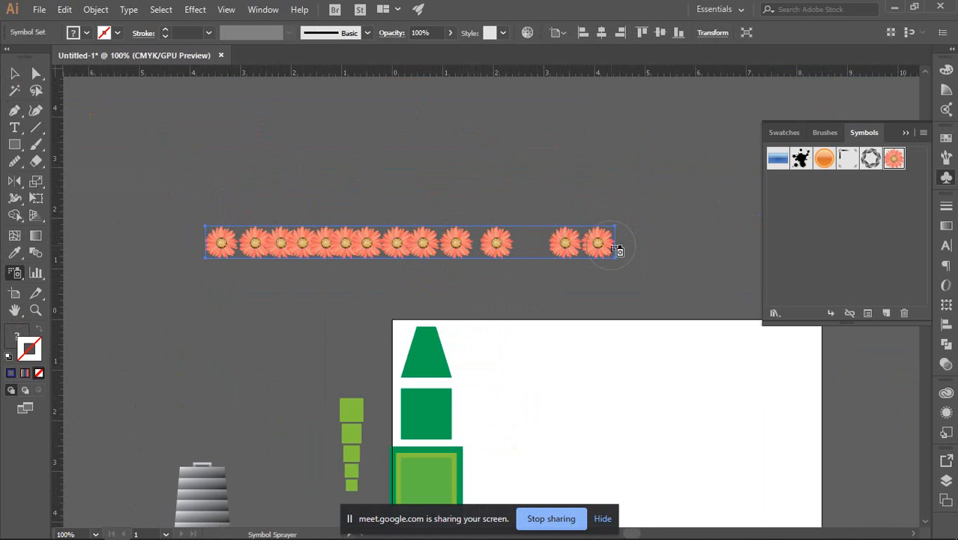
key(v)
click(682, 229)
alt+scroll(234, 283, up, 1)
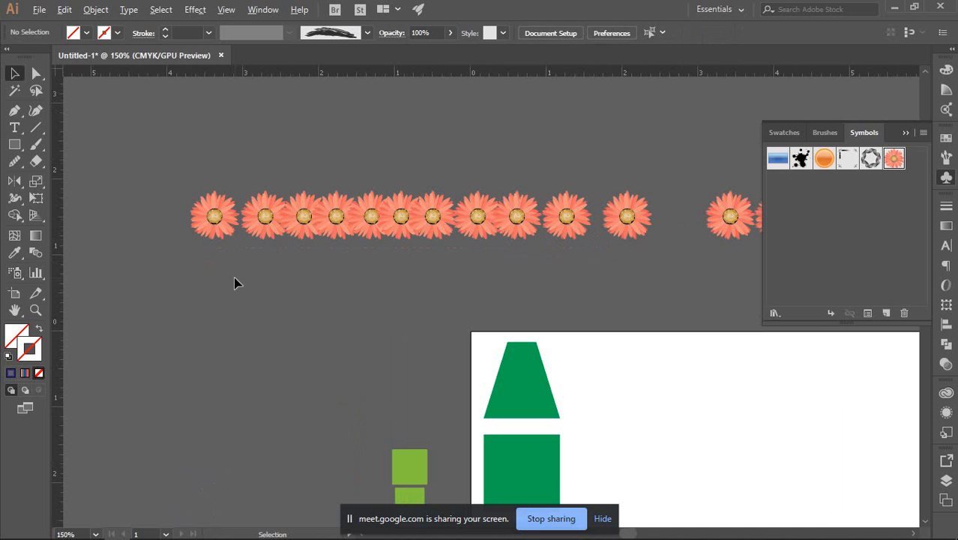
click(381, 231)
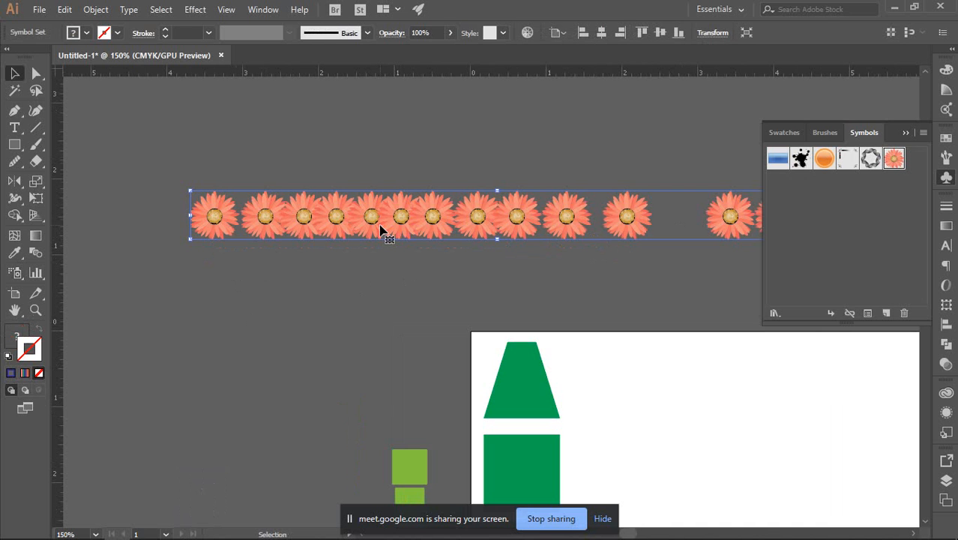
key(Delete)
Show the available graph tools, from Column Graph to Radar Graph, without choosing one.
click(43, 278)
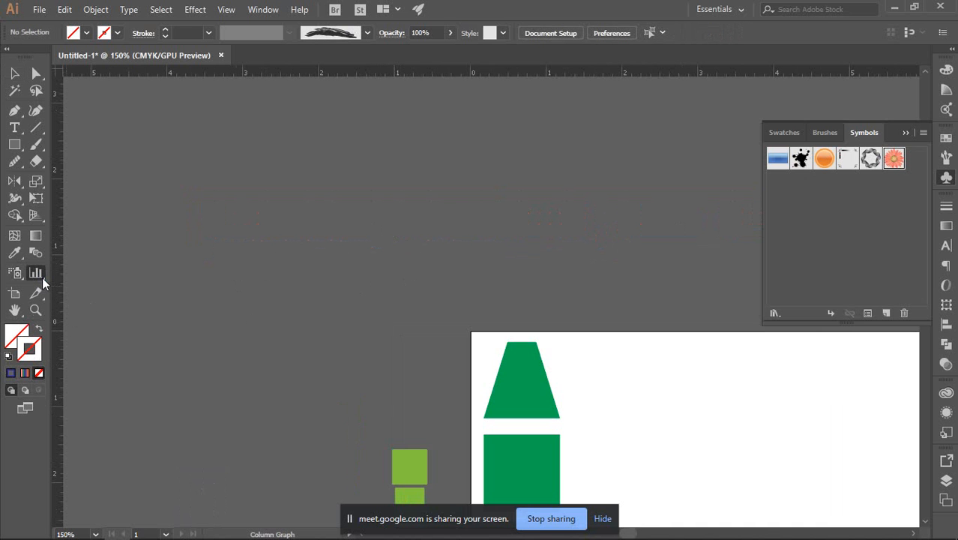
click(36, 275)
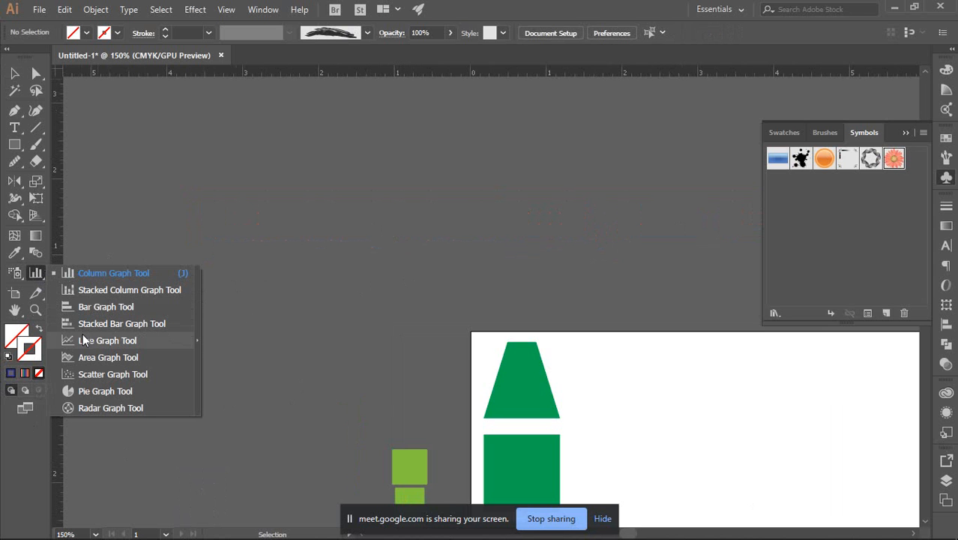
click(33, 273)
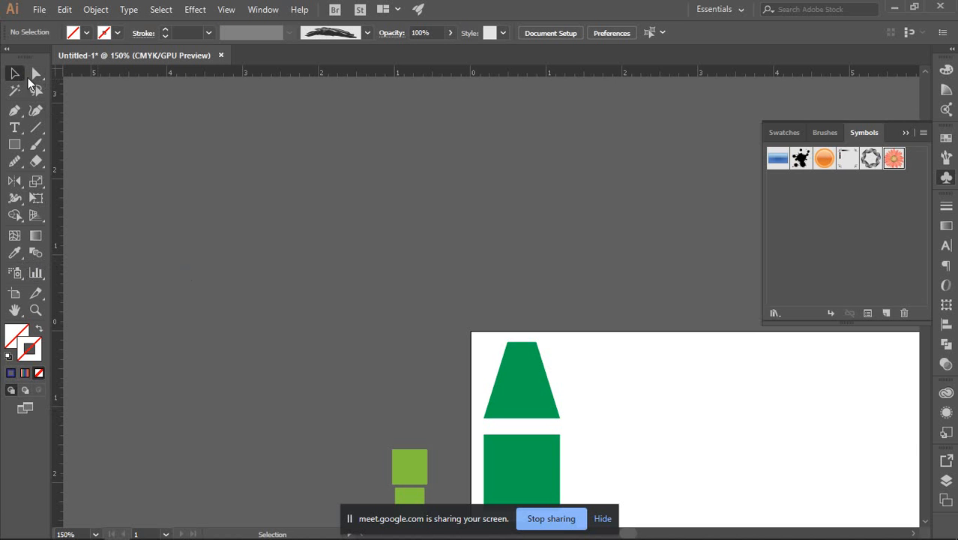
Close the Symbols panel and move the three dark green shapes off the artboard to above the watch.
click(948, 178)
scroll(255, 278, down, 4)
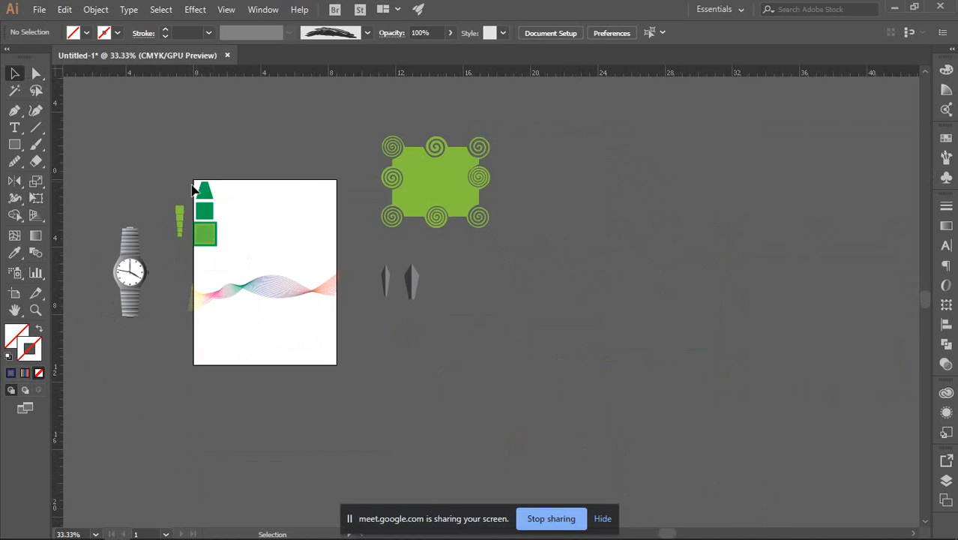
scroll(225, 221, left, 2)
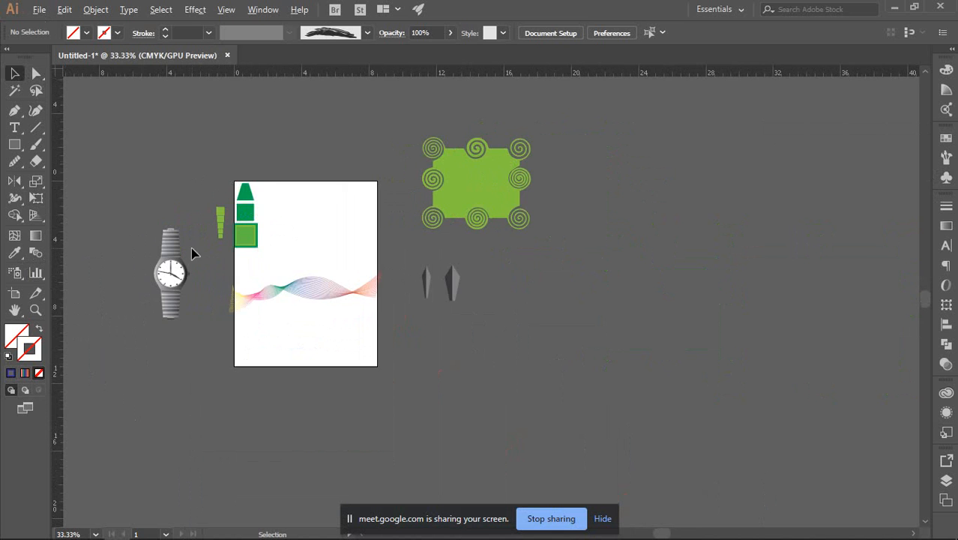
scroll(191, 253, up, 1)
drag(230, 161, 285, 262)
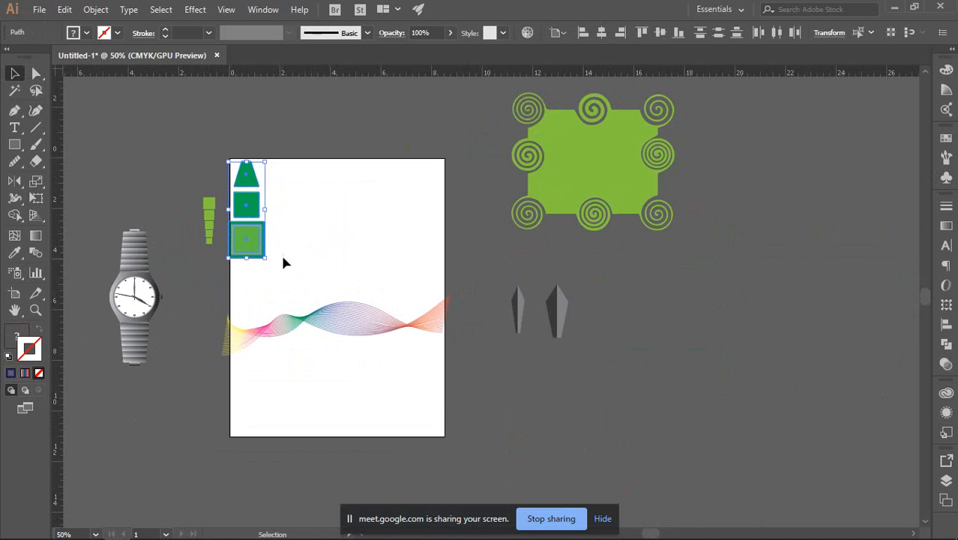
drag(247, 204, 148, 149)
scroll(303, 198, up, 1)
scroll(304, 199, left, 1)
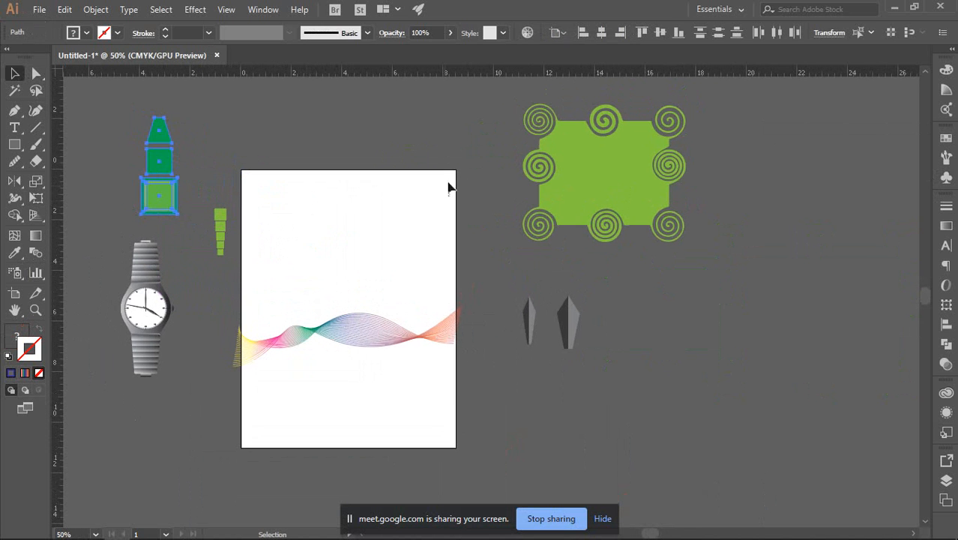
Move the spiral-edged green rectangle farther right of the artboard and the blended wave down to the artboard's lower-left corner.
drag(620, 175, 773, 235)
drag(346, 330, 381, 273)
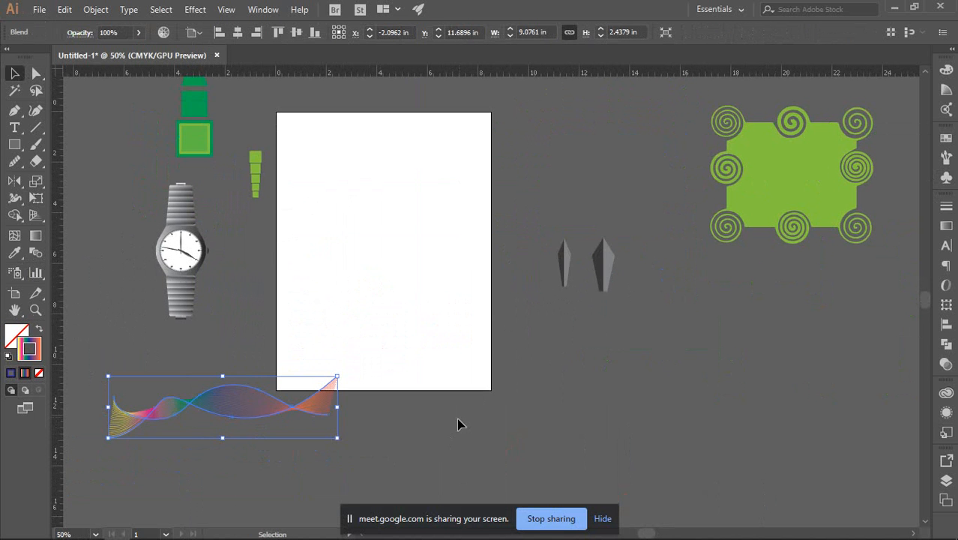
scroll(187, 438, down, 3)
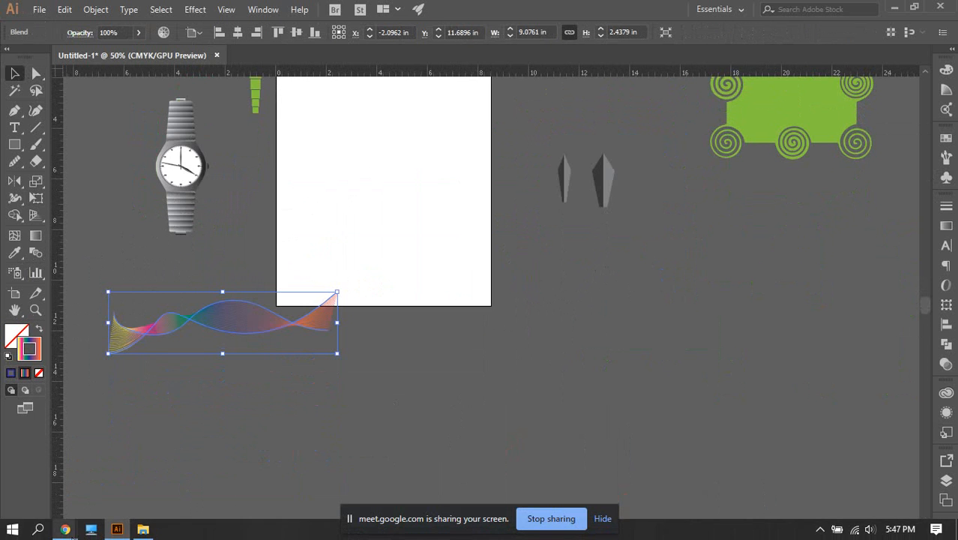
Switch to the Google Meet call in Chrome and stop presenting the screen.
mouse_move(66, 531)
click(62, 486)
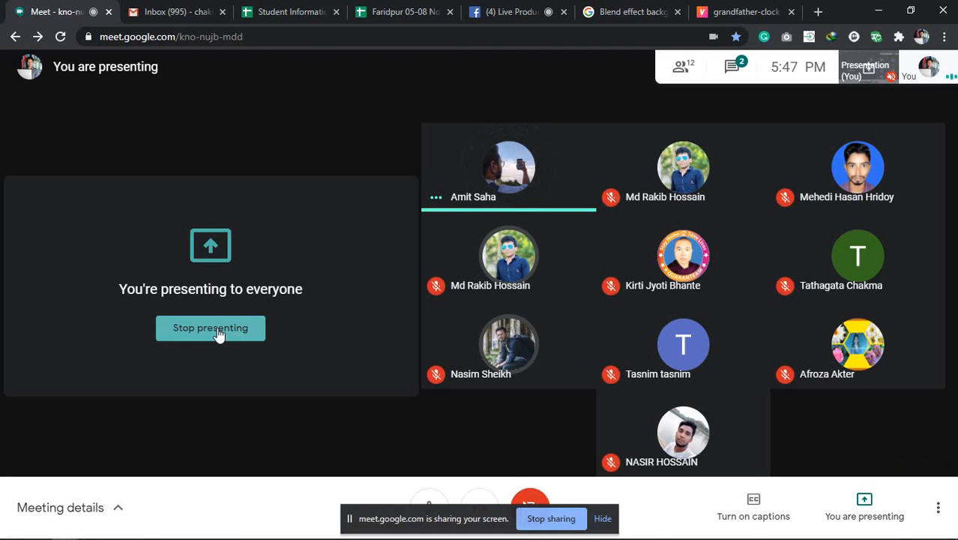
click(214, 333)
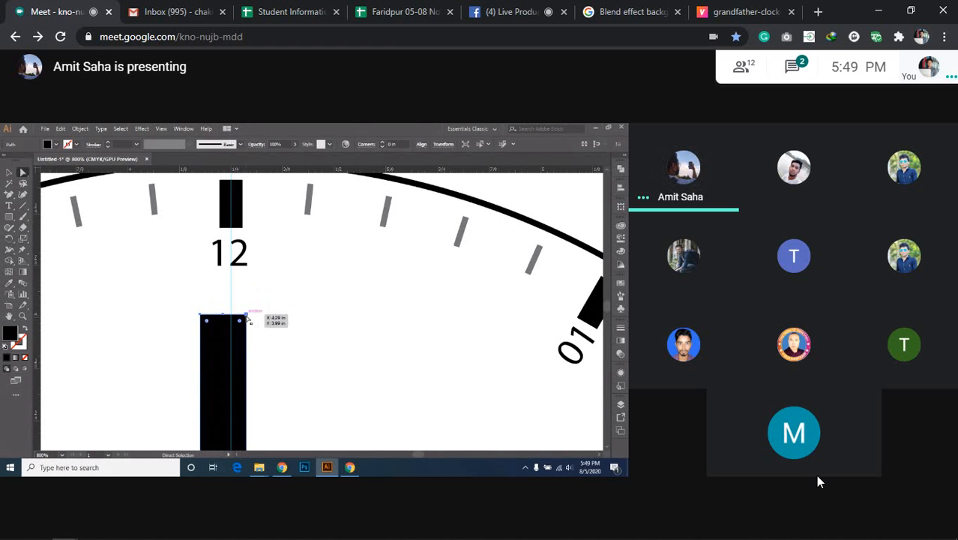
Open the meeting chat and switch to the list of participants.
mouse_move(934, 534)
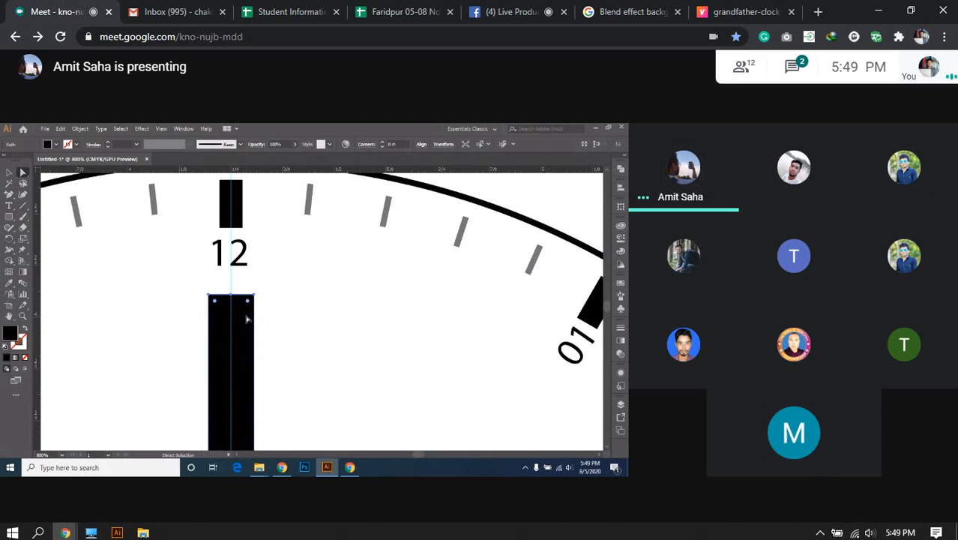
click(793, 66)
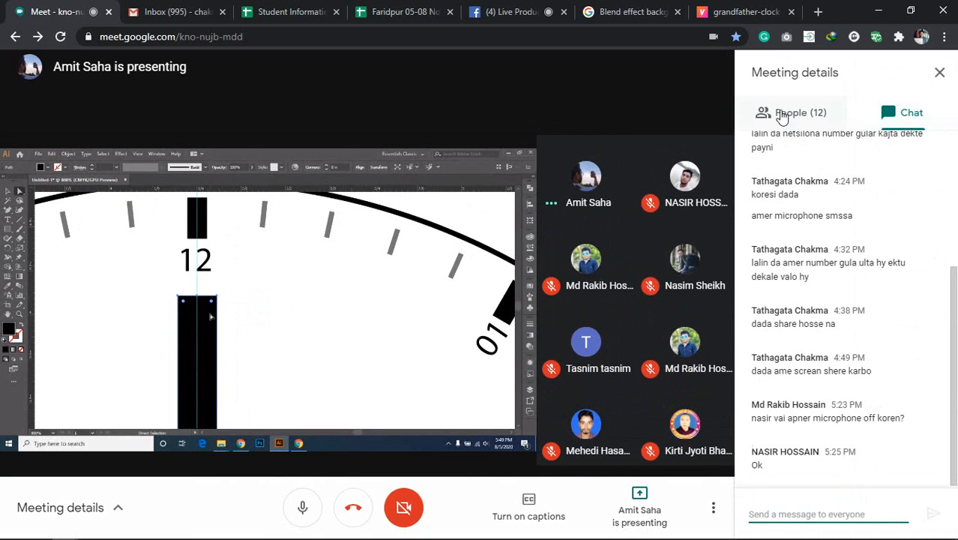
click(781, 116)
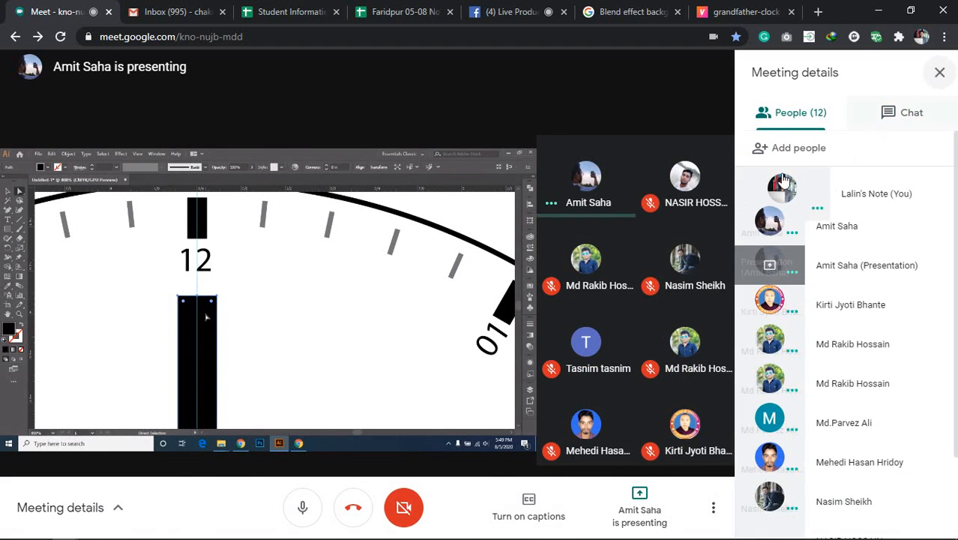
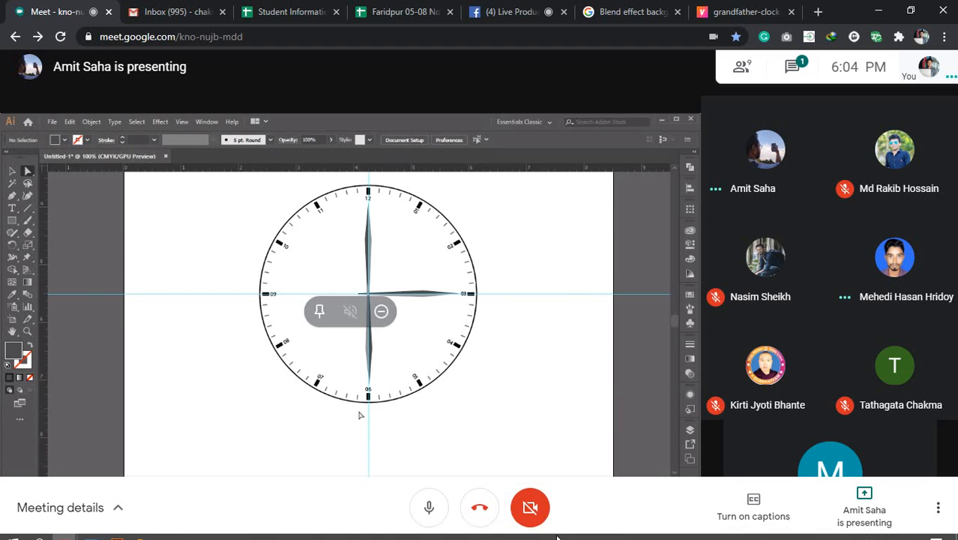
Check the new messages in the meeting chat, close it, and look at the Facebook live producer page before returning to the call.
click(794, 69)
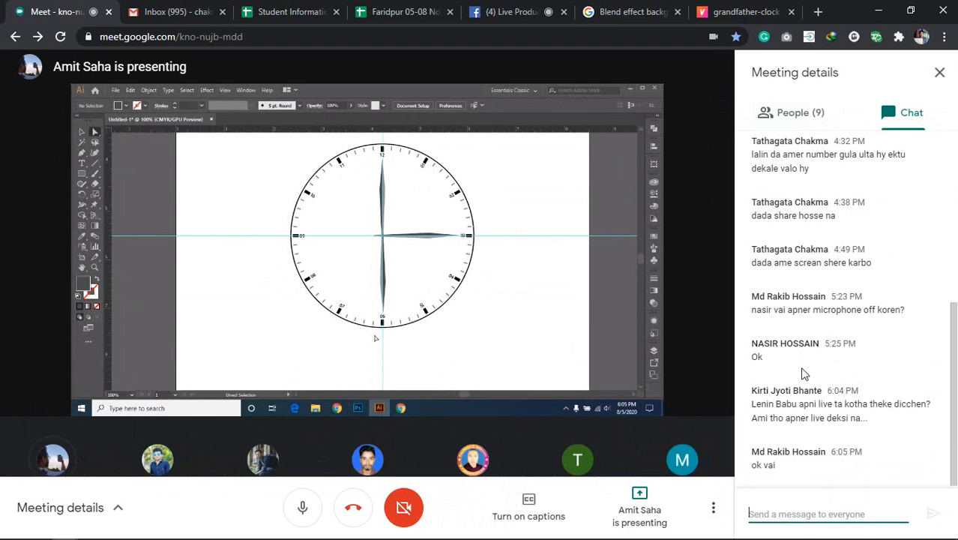
click(939, 72)
click(500, 11)
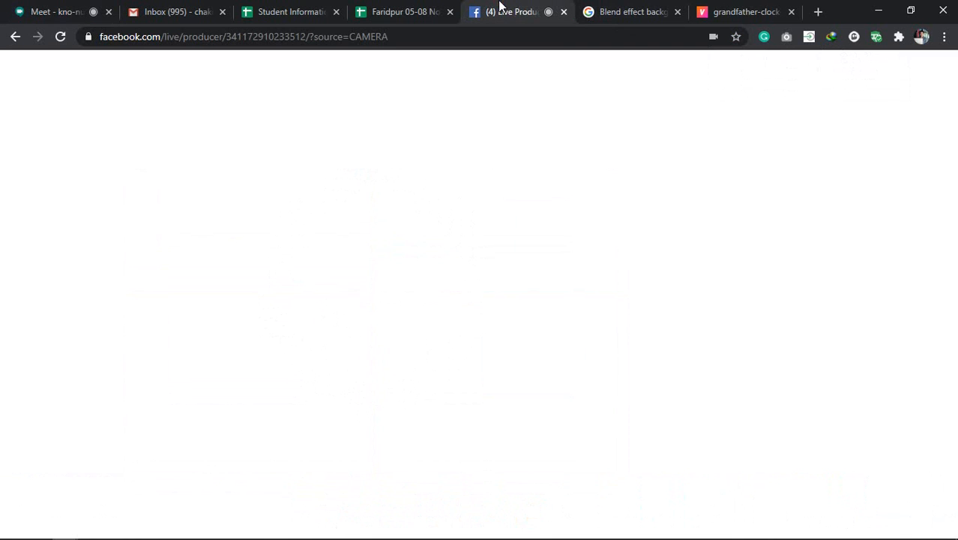
click(72, 8)
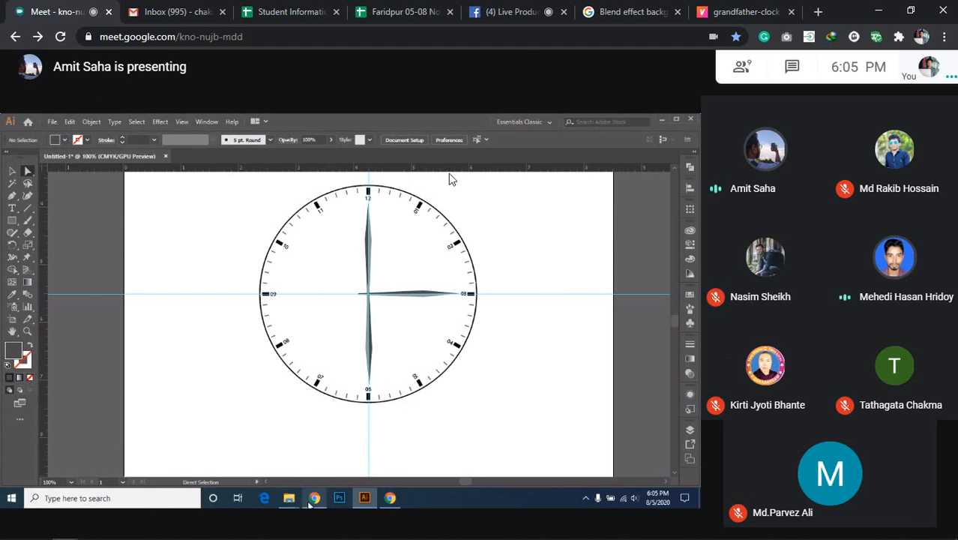